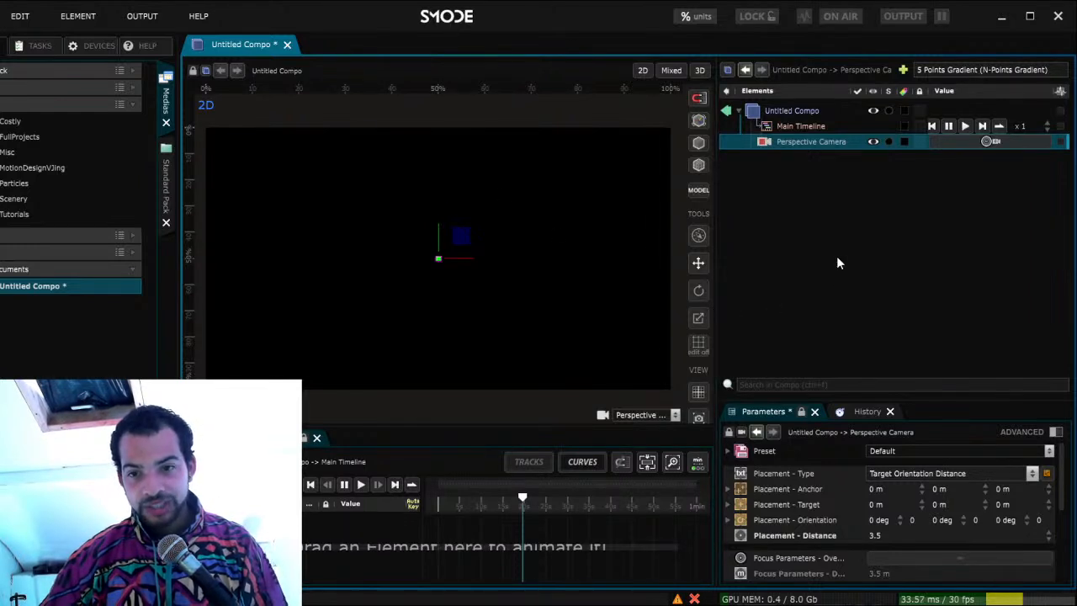
# Create a new empty compo and close the previous untitled one
pyautogui.hotkey('ctrl', 's')
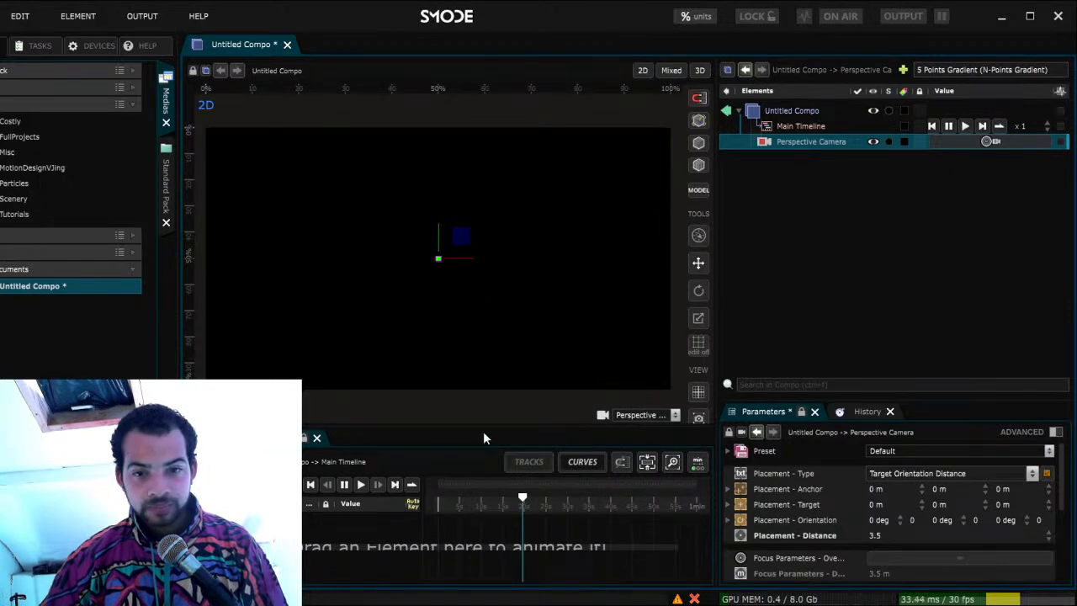
pyautogui.hotkey('ctrl', 'n')
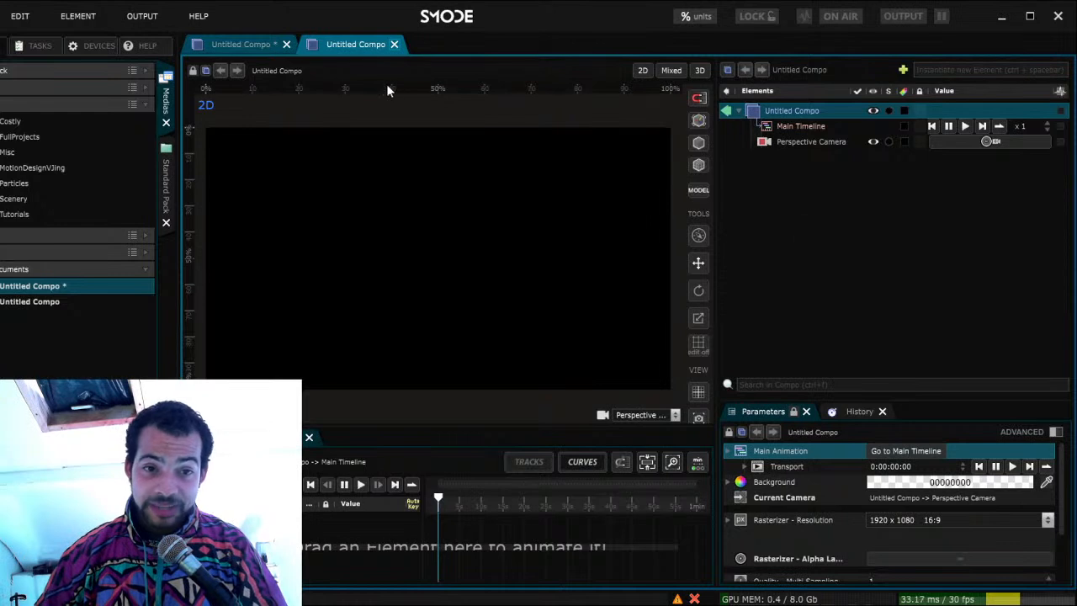
pyautogui.click(286, 44)
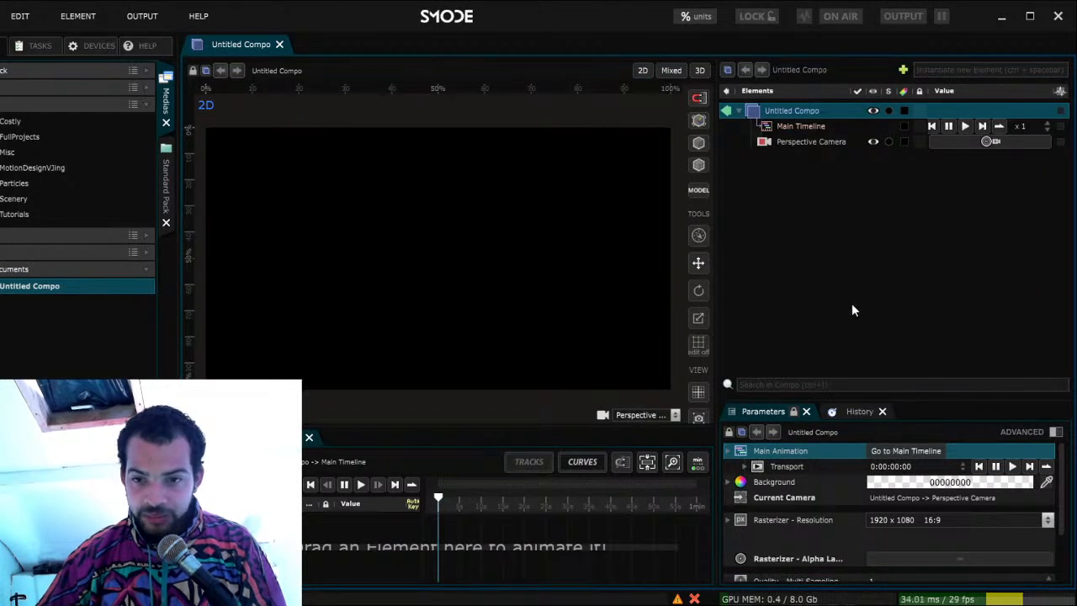
# Add a sphere to the new compo and set its radius to 0.1 m
pyautogui.hotkey('ctrl', 'v')
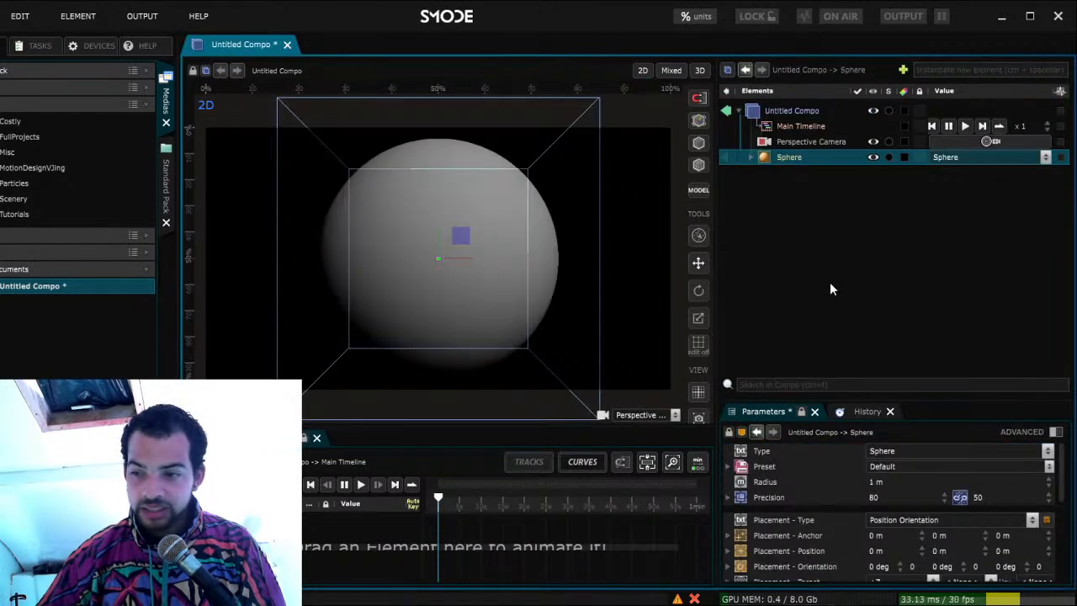
pyautogui.doubleClick(878, 484)
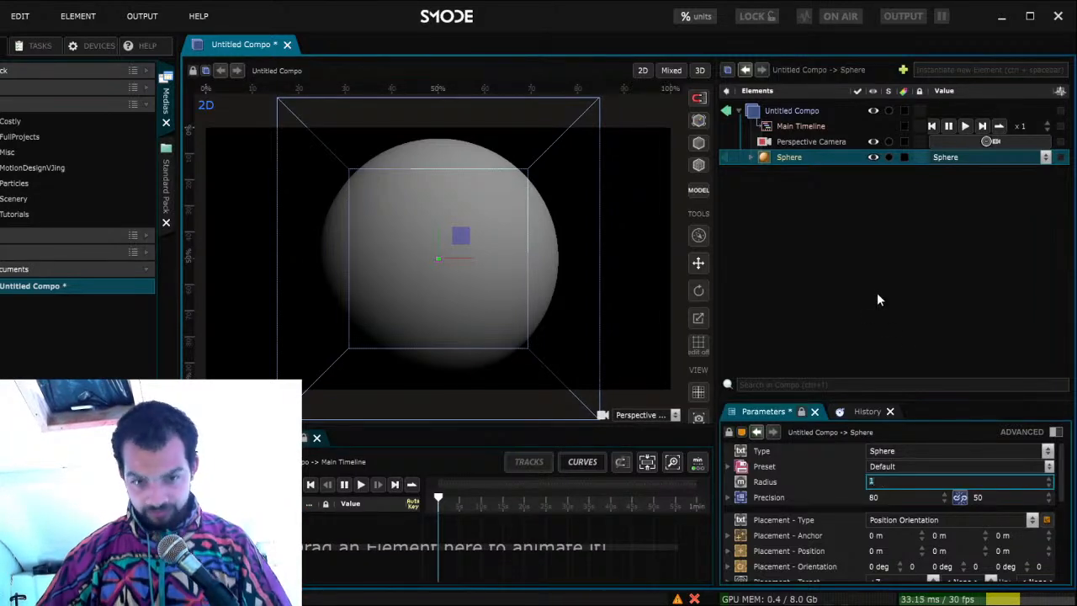
pyautogui.write('3')
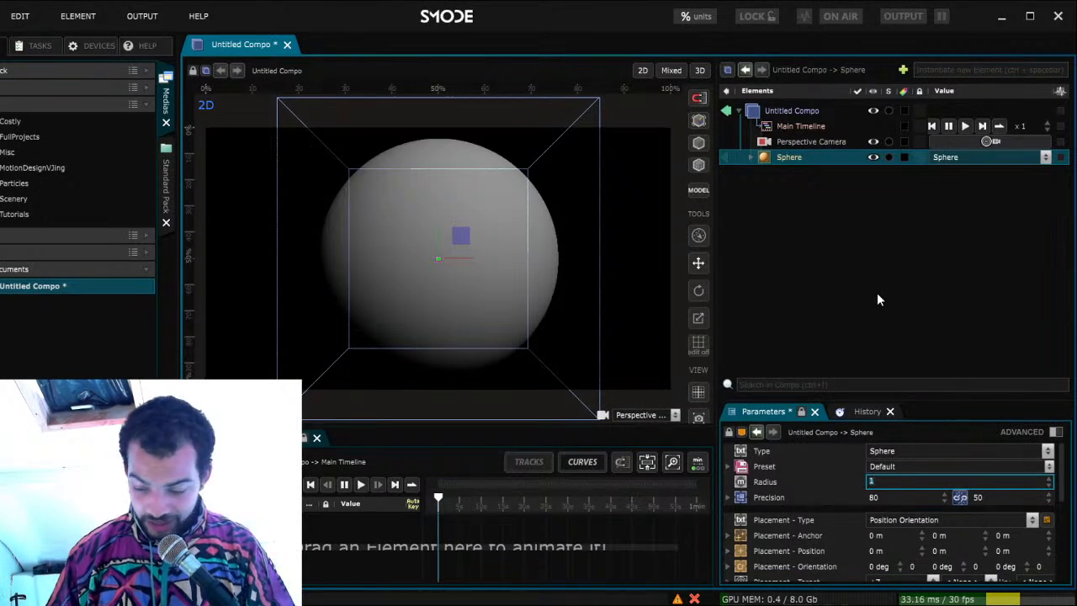
pyautogui.press('BackSpace')
pyautogui.write('0.1')
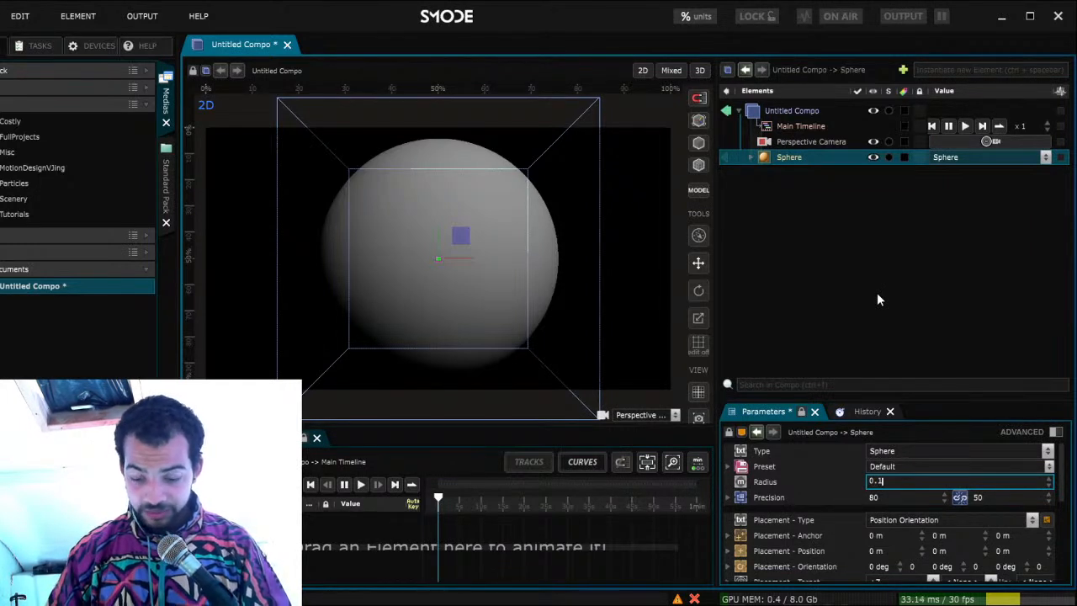
pyautogui.press('Return')
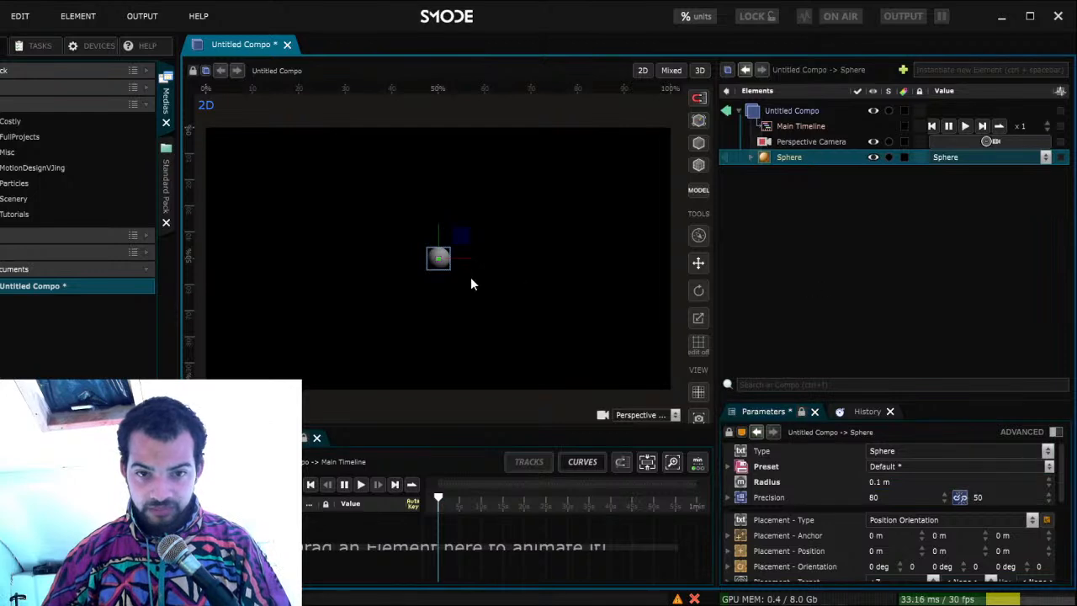
# Set the sphere's radius to 0.8 m
pyautogui.scroll(3, 471, 279)
pyautogui.scroll(-3, 475, 287)
pyautogui.scroll(-1, 523, 292)
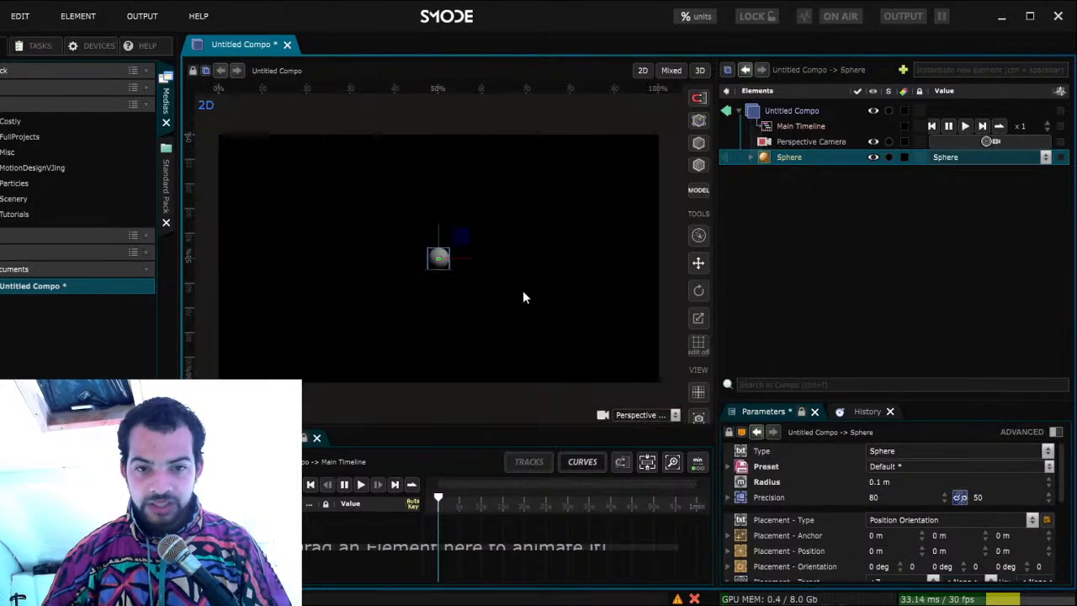
pyautogui.scroll(-1, 522, 297)
pyautogui.doubleClick(875, 481)
pyautogui.press('BackSpace')
pyautogui.write('8')
pyautogui.press('Return')
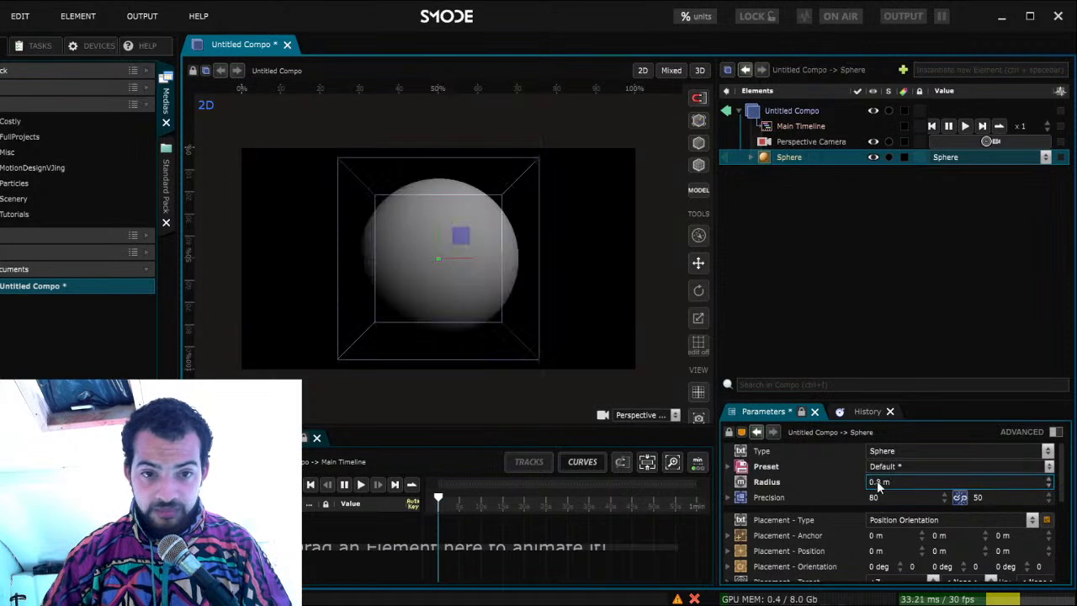
pyautogui.click(817, 257)
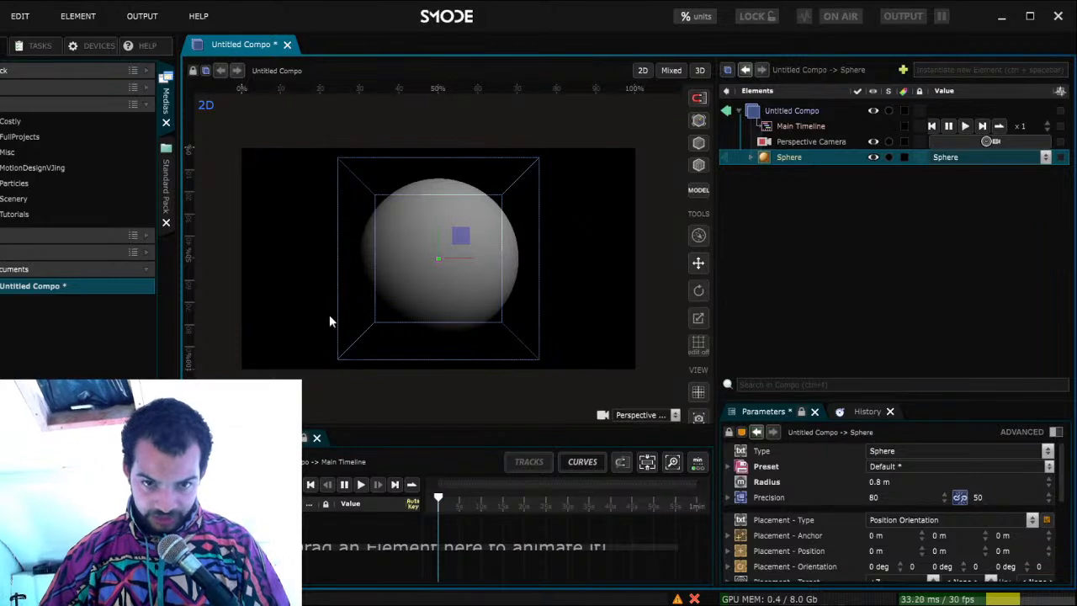
# Inspect the perspective camera and its framing of the sphere in 3D view, and return to 2D view
pyautogui.click(780, 143)
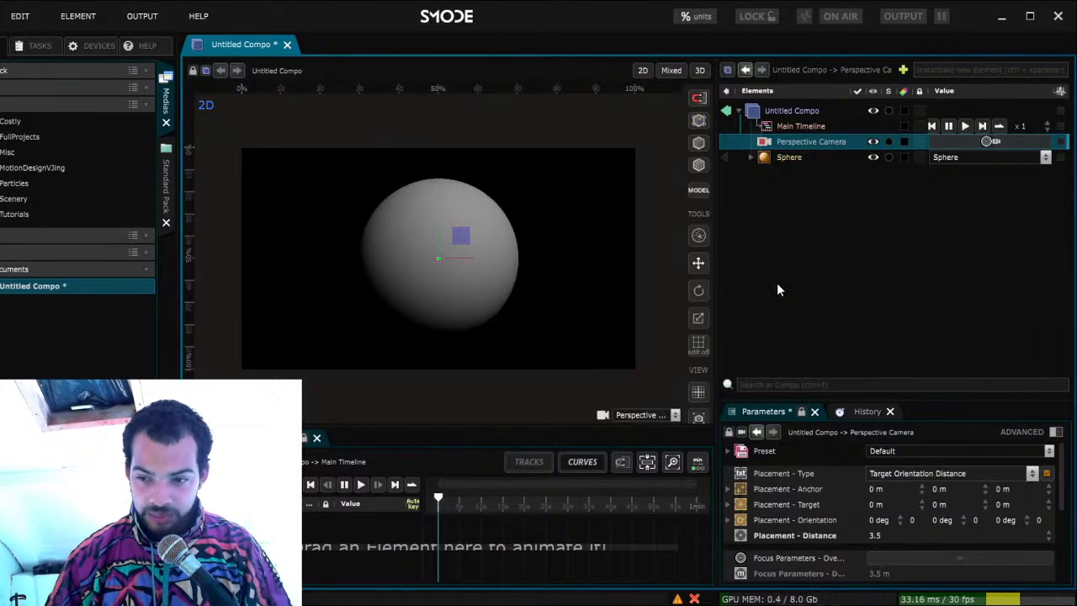
pyautogui.click(699, 70)
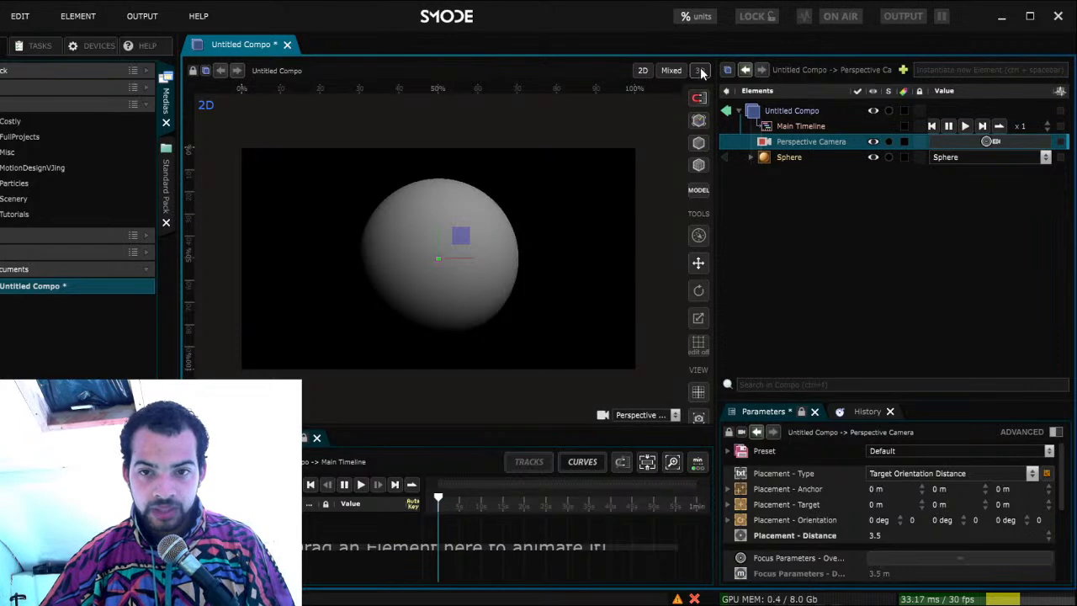
pyautogui.scroll(-5, 467, 272)
pyautogui.scroll(4, 470, 279)
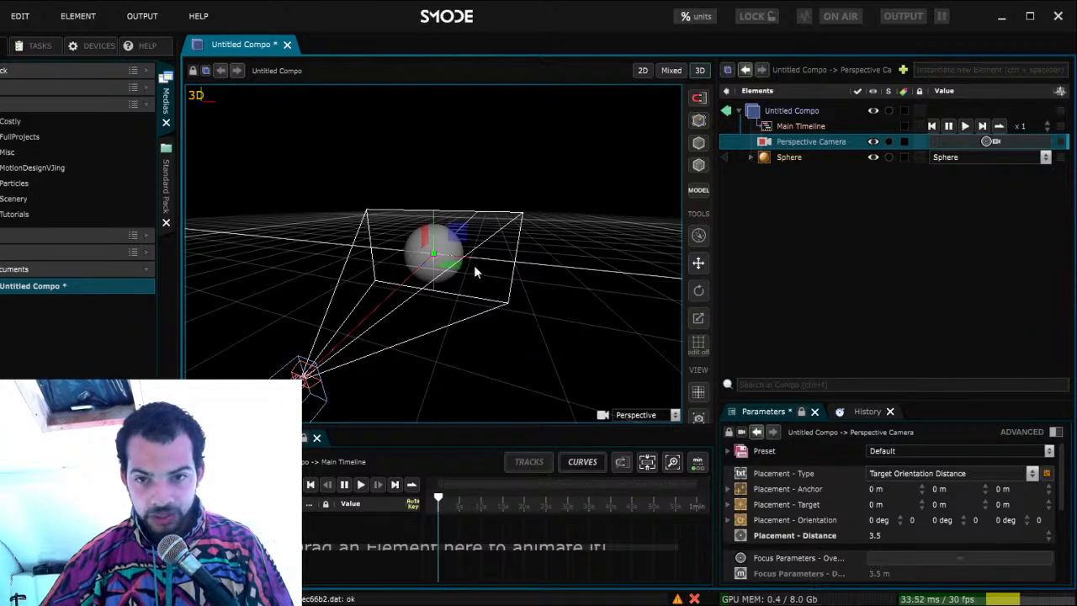
pyautogui.click(643, 71)
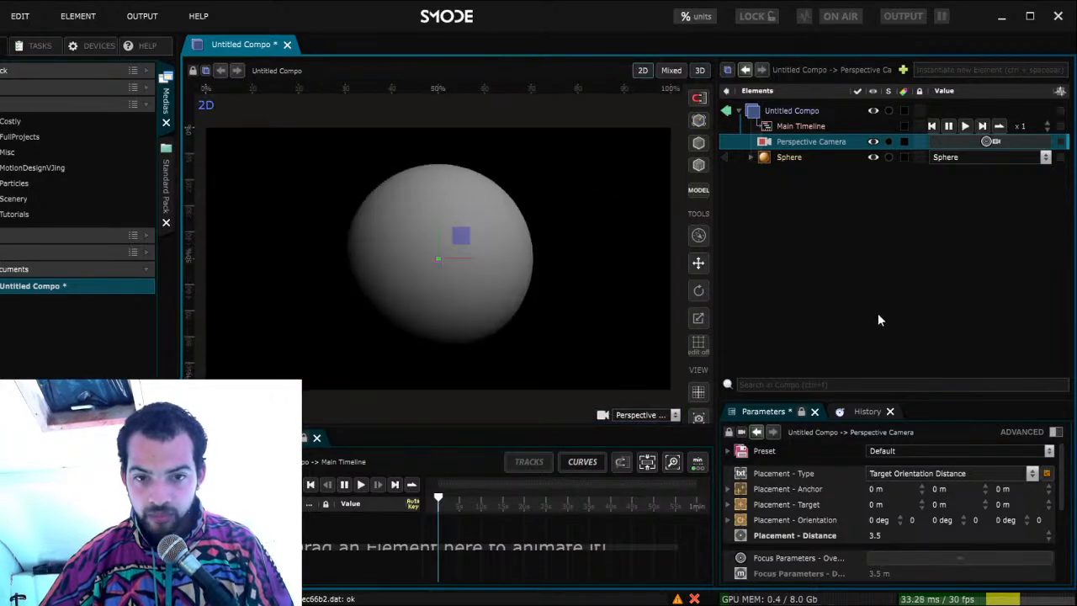
# Try offsetting the sphere's position to about X 0.08 m, Y 0.06 m and Z -0.08 m
pyautogui.click(783, 158)
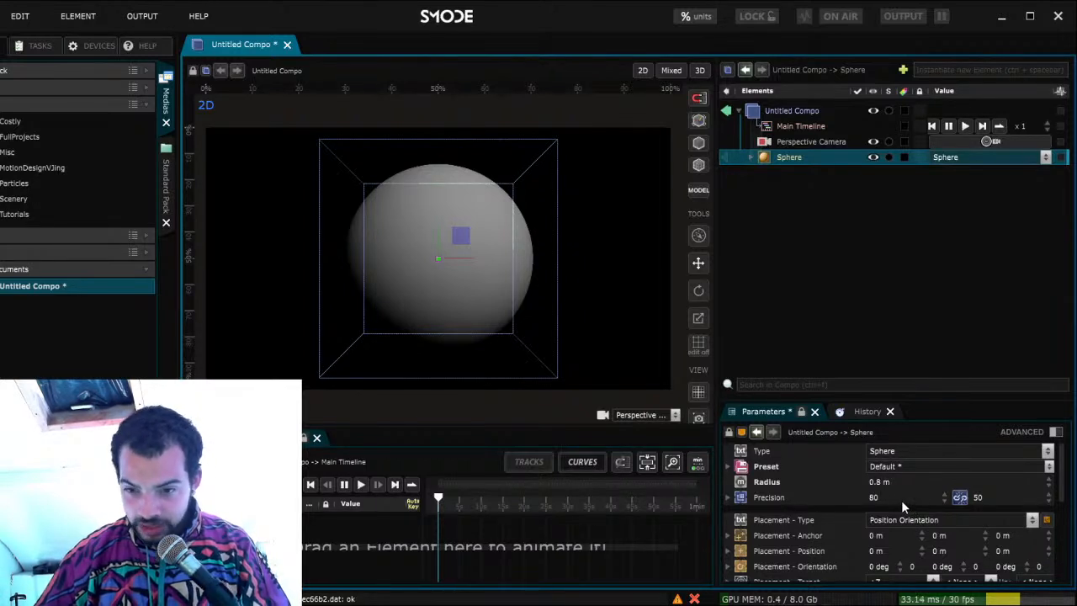
pyautogui.scroll(-1, 901, 504)
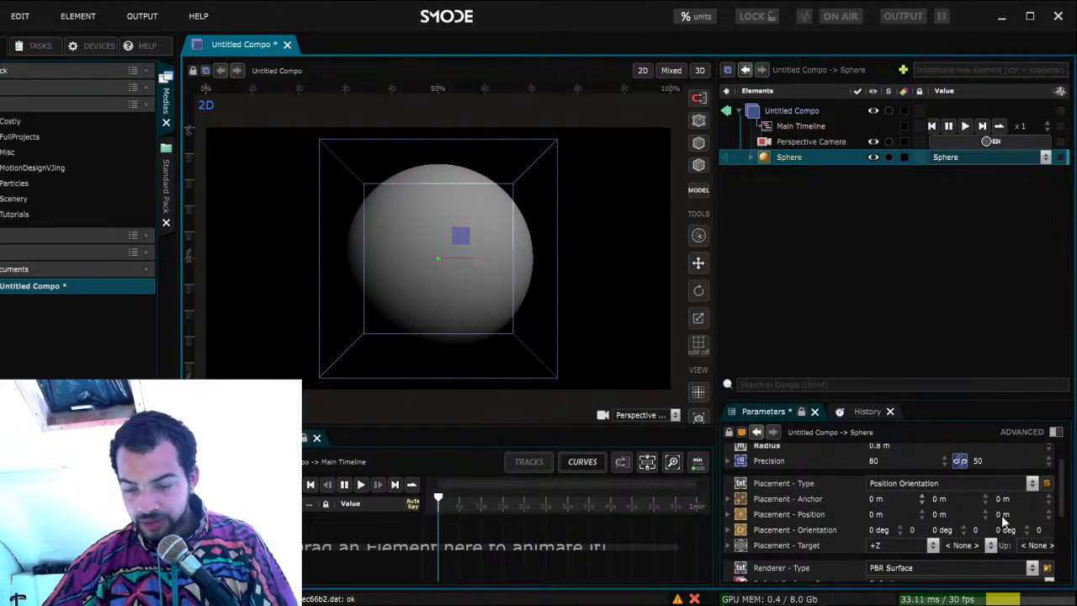
pyautogui.moveTo(1004, 514)
pyautogui.mouseDown()
pyautogui.moveTo(1047, 509)
pyautogui.moveTo(1001, 510)
pyautogui.moveTo(1023, 510)
pyautogui.mouseUp()
pyautogui.moveTo(942, 515)
pyautogui.mouseDown()
pyautogui.moveTo(921, 515)
pyautogui.moveTo(946, 515)
pyautogui.mouseUp()
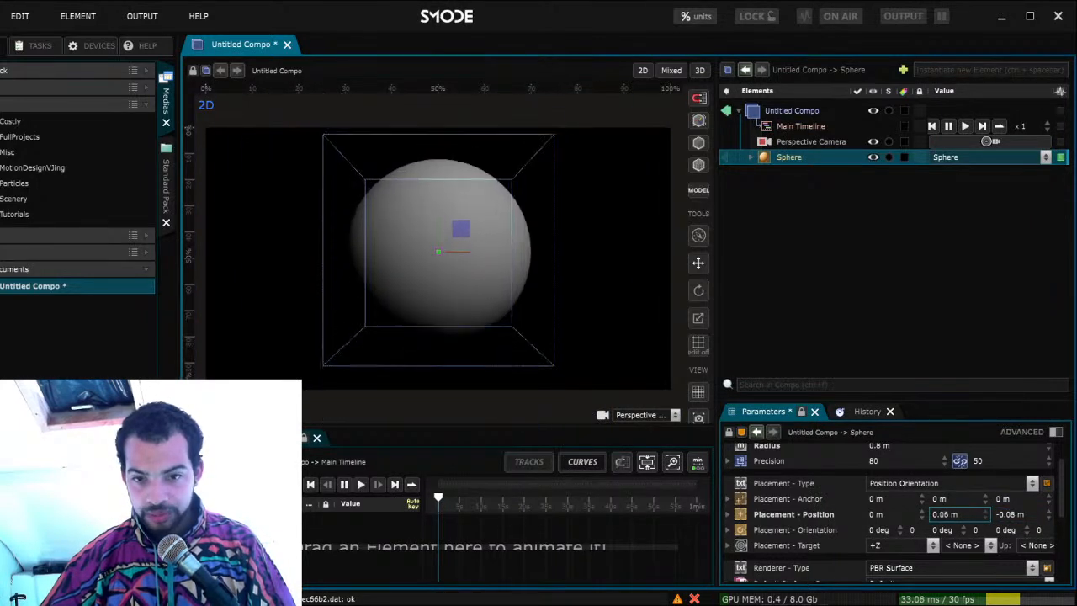
pyautogui.moveTo(880, 518)
pyautogui.mouseDown()
pyautogui.moveTo(904, 517)
pyautogui.moveTo(875, 514)
pyautogui.mouseUp()
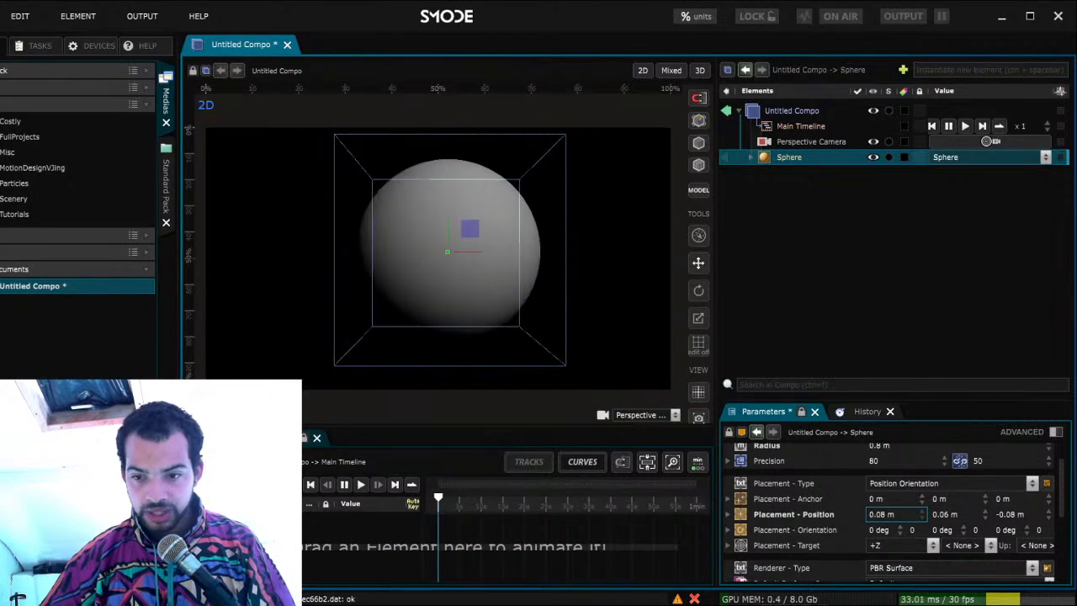
# Reset the sphere's position to 0 m on all axes
pyautogui.click(954, 516)
pyautogui.write('0')
pyautogui.press('Return')
pyautogui.click(1008, 514)
pyautogui.write('0')
pyautogui.press('Return')
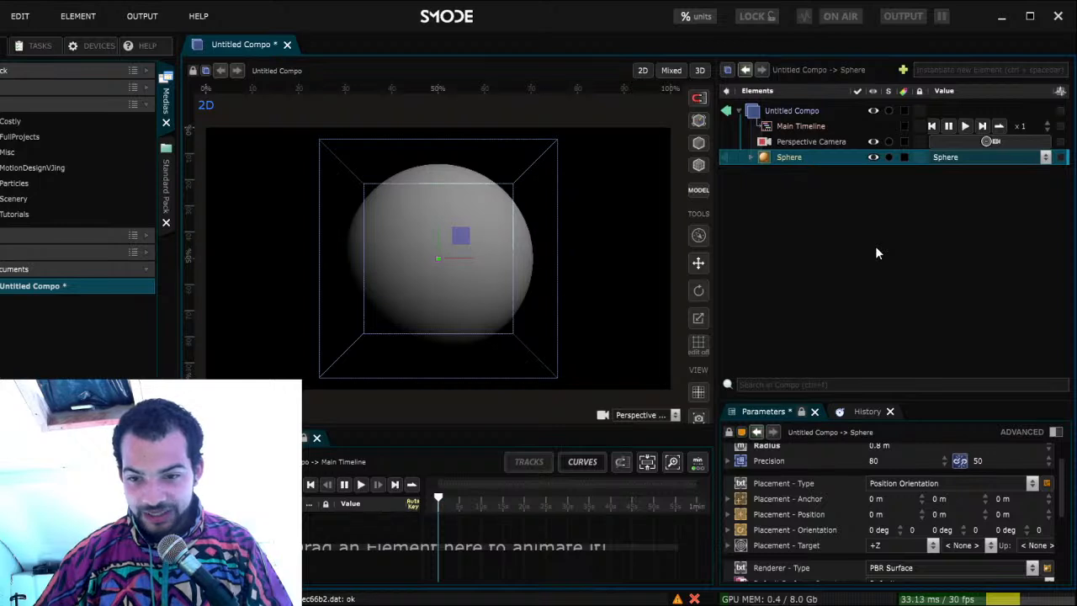
# Add a Colorize modifier to the sphere and set its color to red (FF0000FF)
pyautogui.press('c')
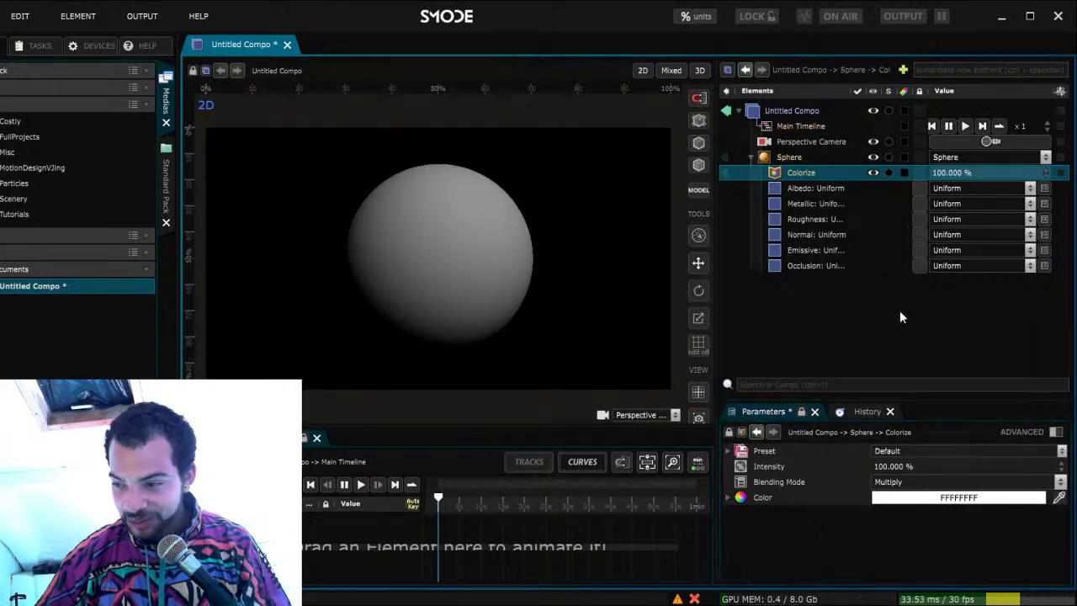
pyautogui.click(787, 158)
pyautogui.click(800, 171)
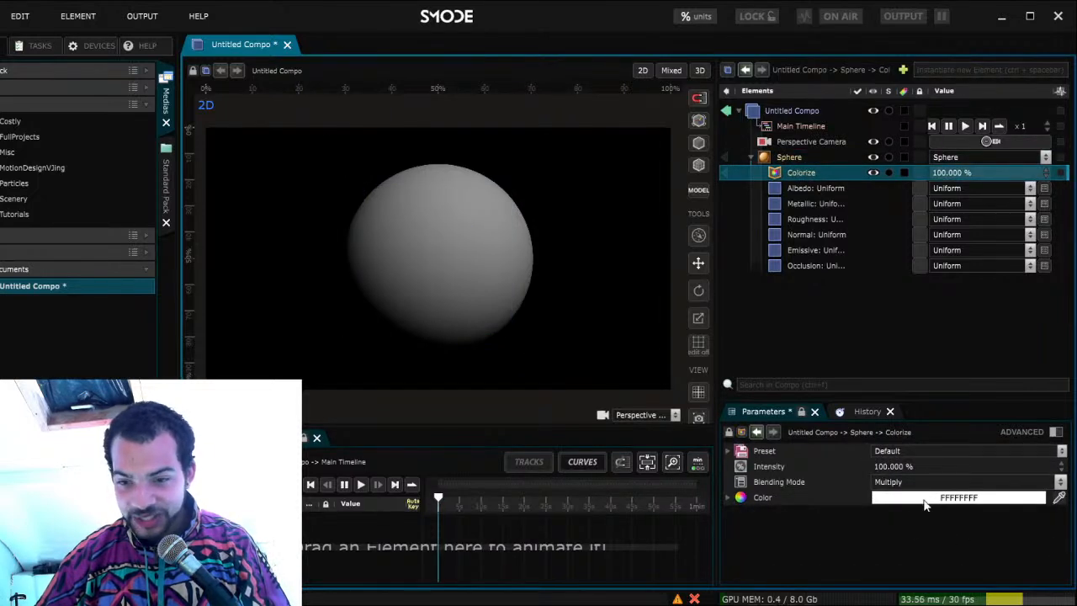
pyautogui.moveTo(1006, 489); pyautogui.dragTo(1021, 445)
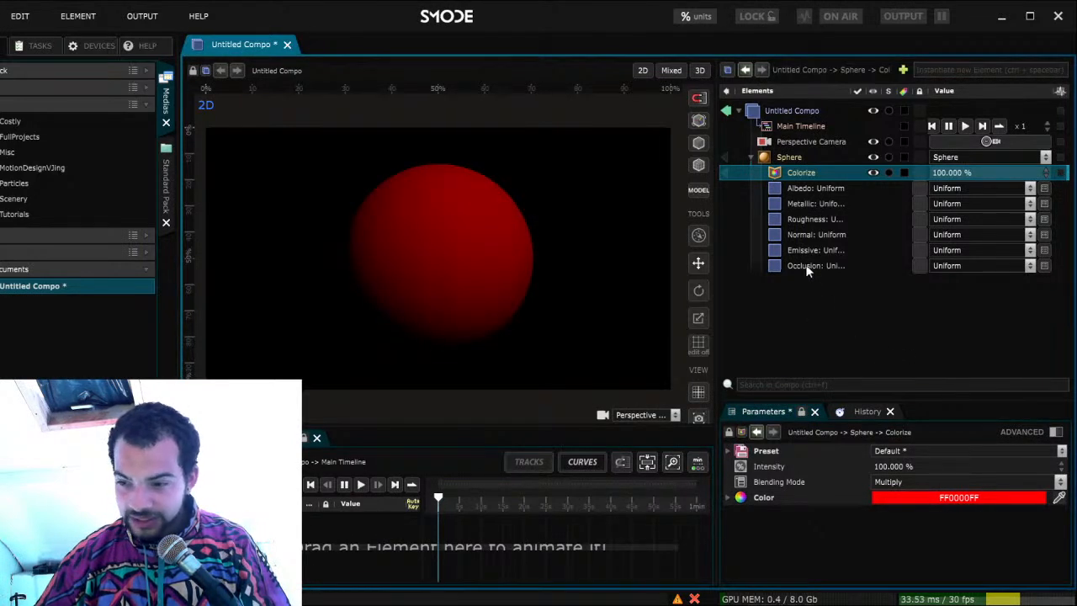
# Change the sphere's Colorize color to orange (FF7201FF)
pyautogui.click(785, 156)
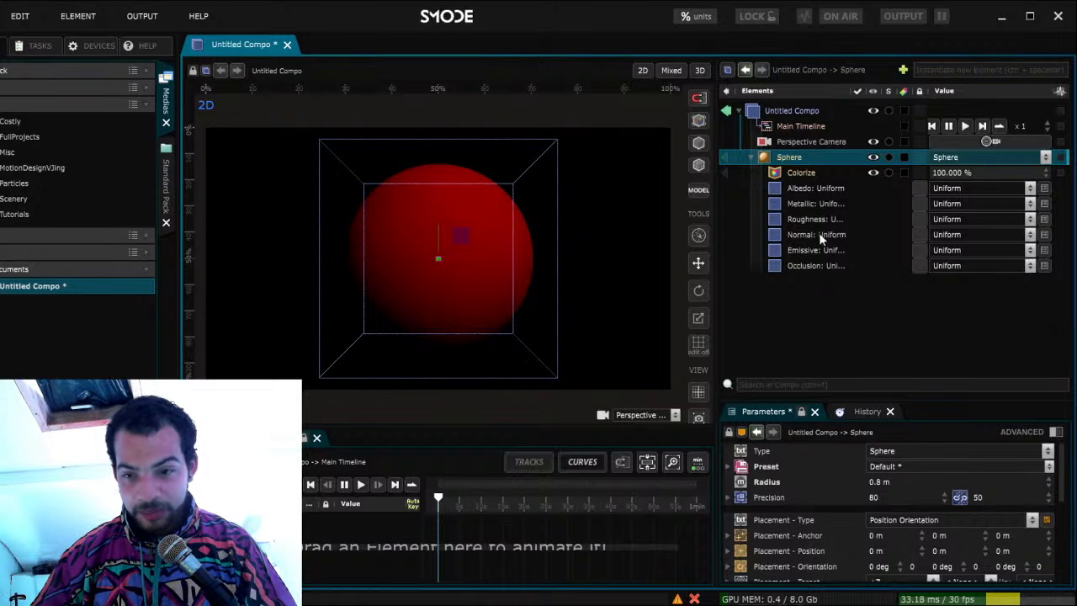
pyautogui.click(807, 172)
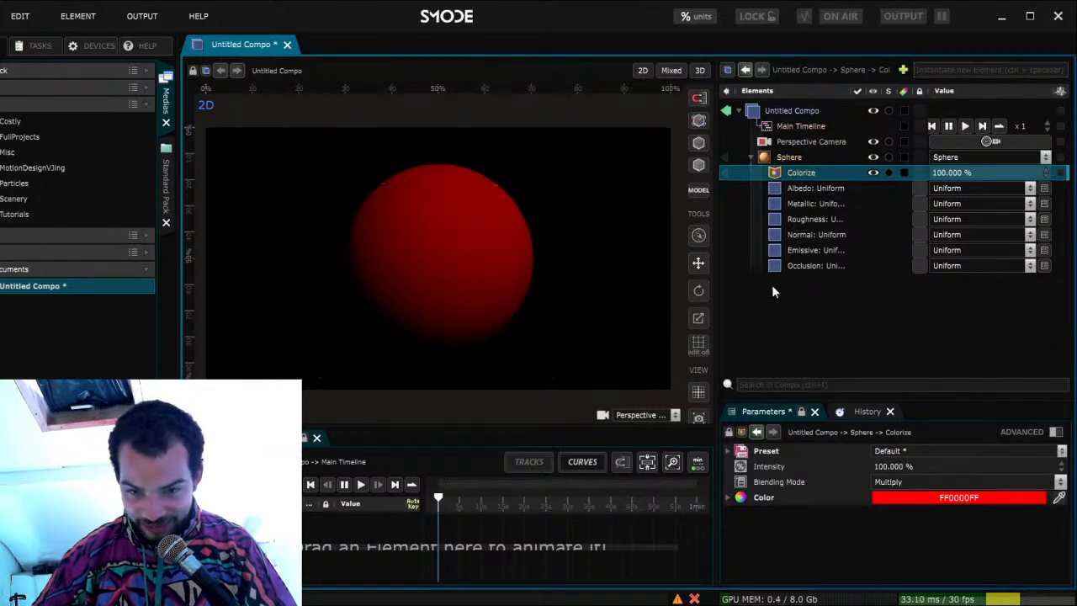
pyautogui.click(1026, 461)
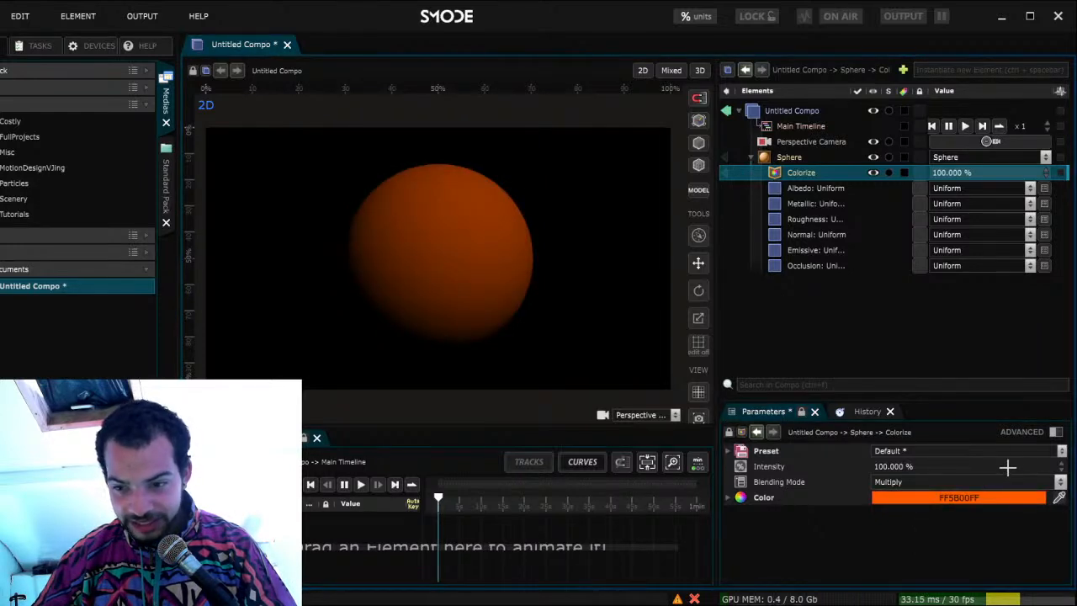
pyautogui.moveTo(1010, 454); pyautogui.dragTo(1013, 452)
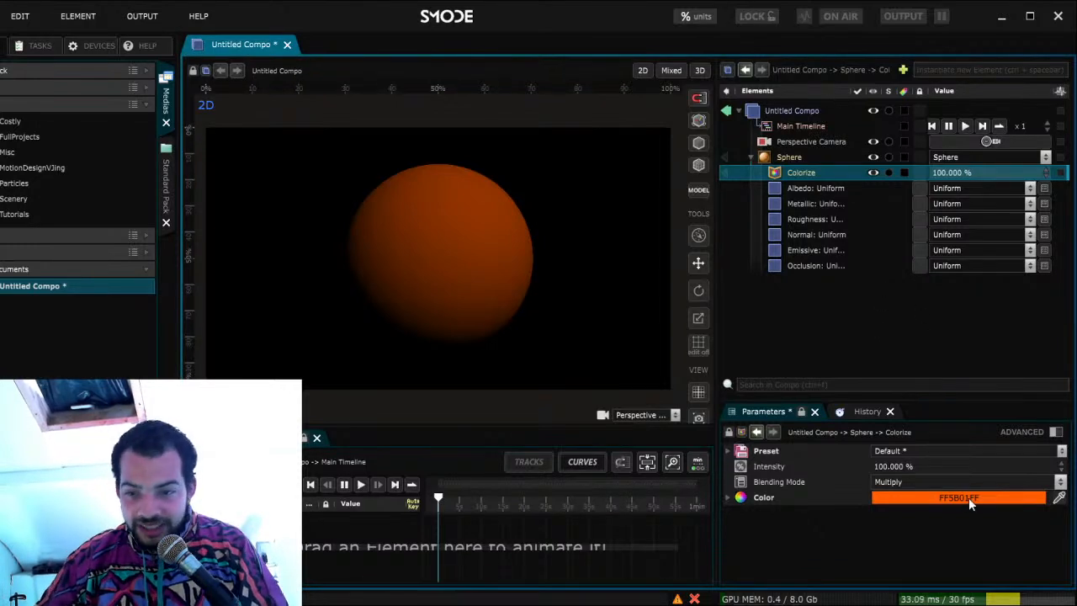
pyautogui.moveTo(1040, 460); pyautogui.dragTo(1043, 462)
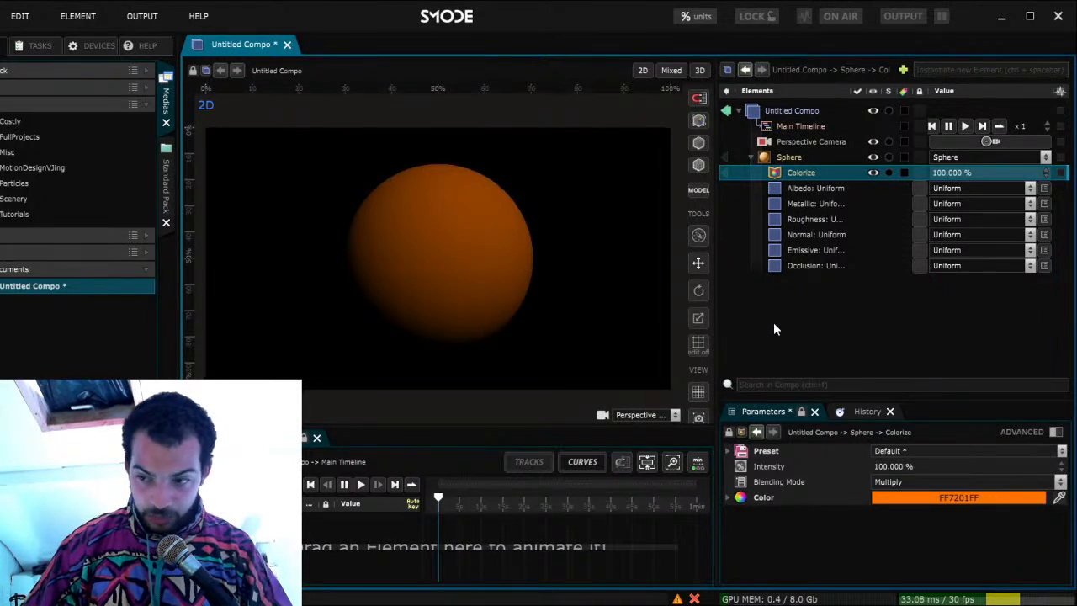
# Add the Gold (imperfect) surface material to the sphere
pyautogui.click(784, 158)
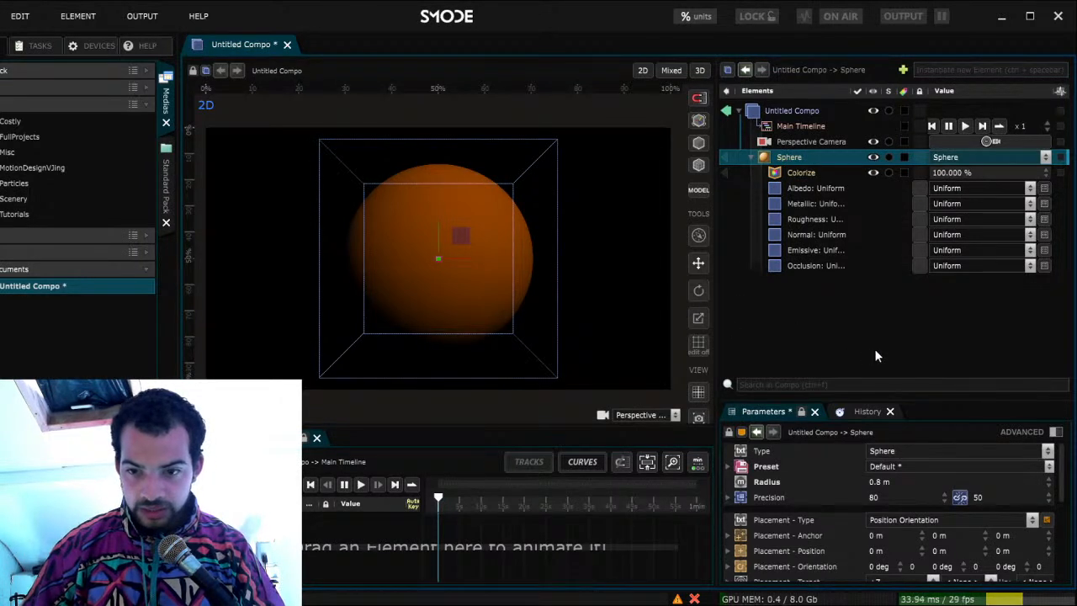
pyautogui.click(937, 298)
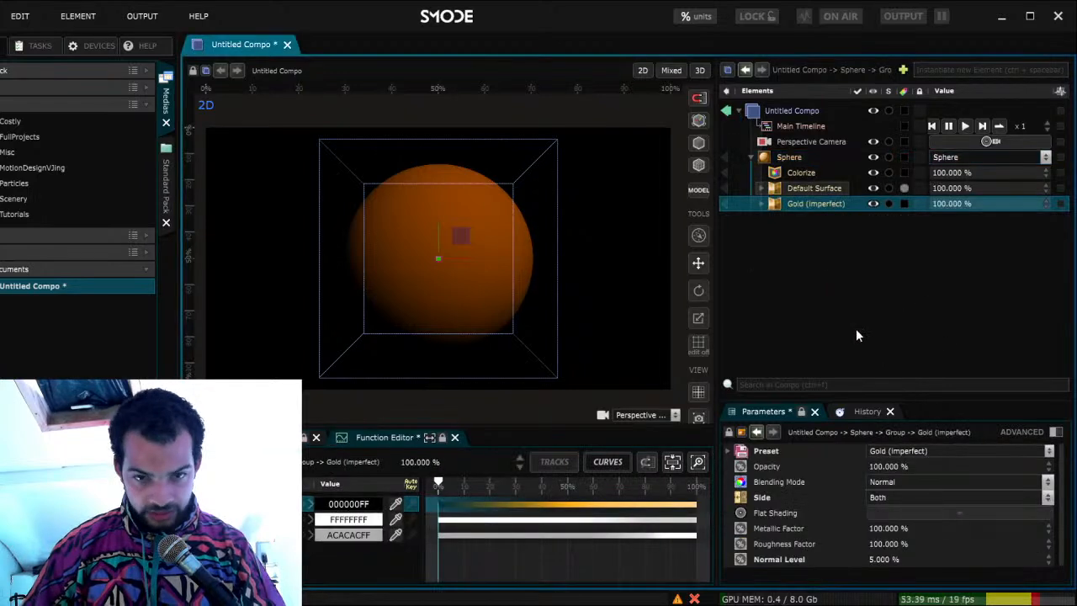
# Try Flat Shading on the Gold (imperfect) material, turn it back off and inspect the sphere's surface up close
pyautogui.click(958, 513)
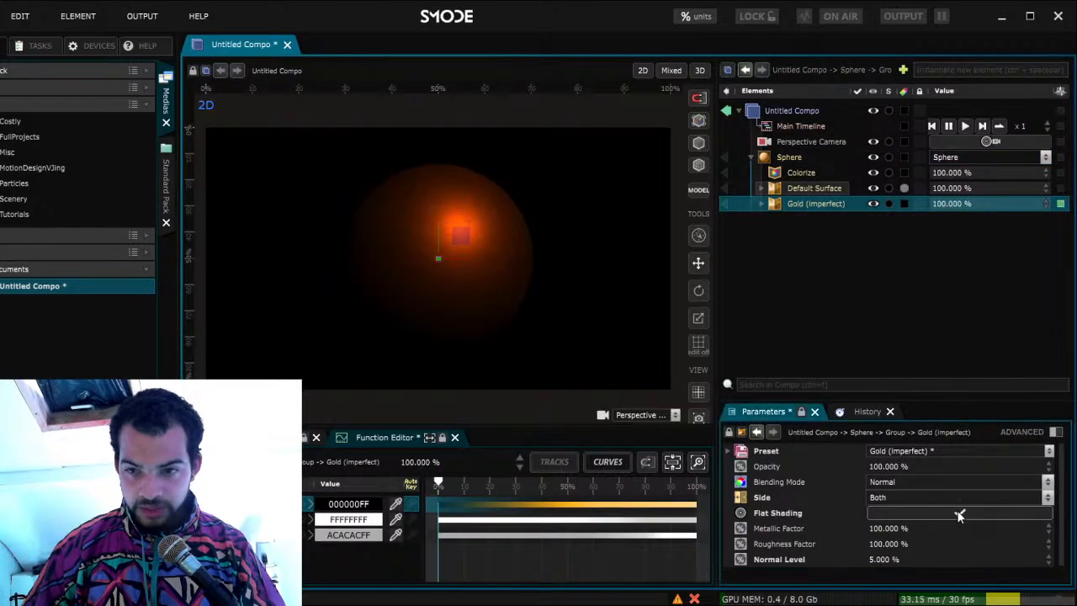
pyautogui.click(958, 513)
pyautogui.scroll(2, 402, 222)
pyautogui.scroll(1, 409, 238)
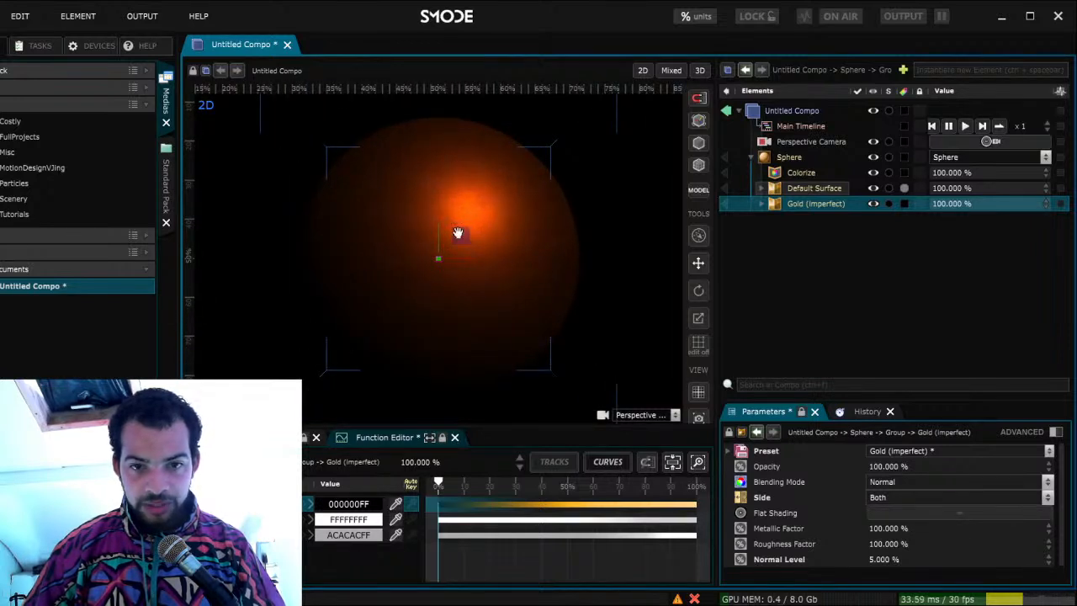
pyautogui.scroll(-4, 464, 232)
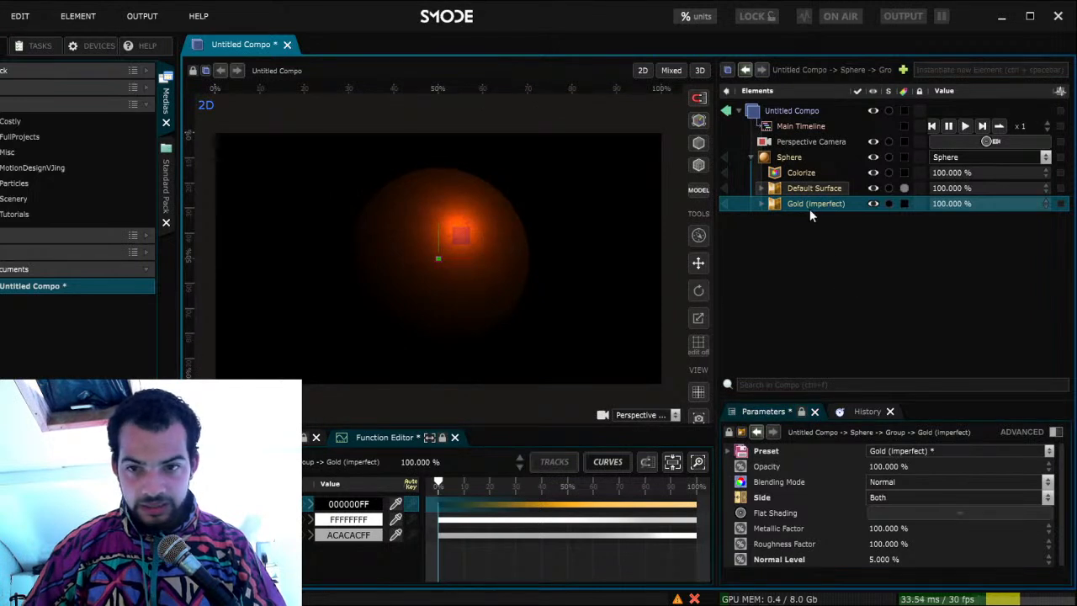
# Rotate the sphere to about 107 deg around Y and add a Ramp animation to its Y orientation
pyautogui.click(796, 159)
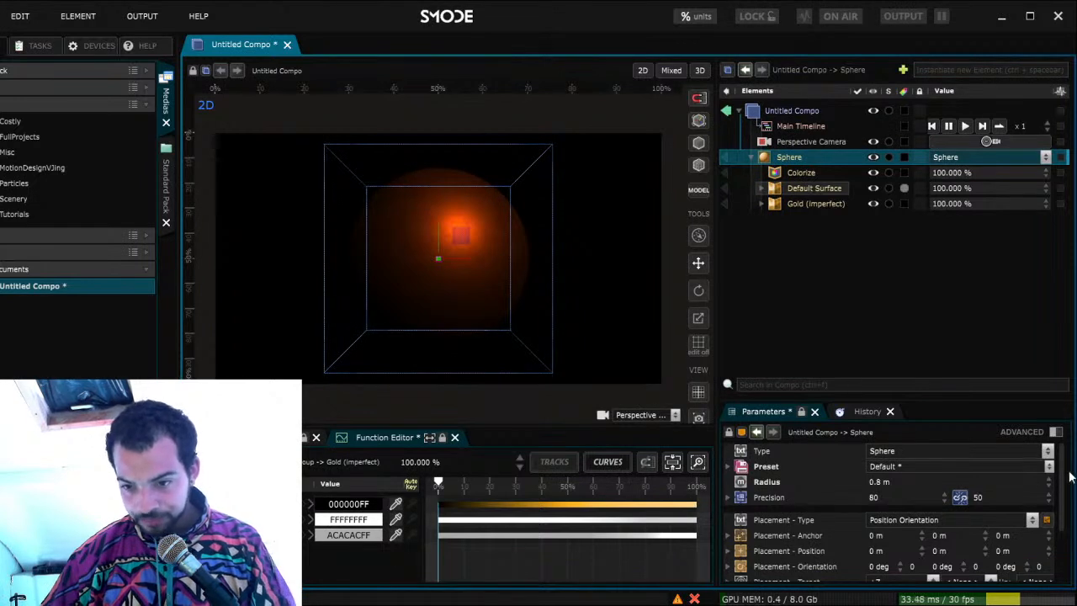
pyautogui.scroll(-1, 950, 532)
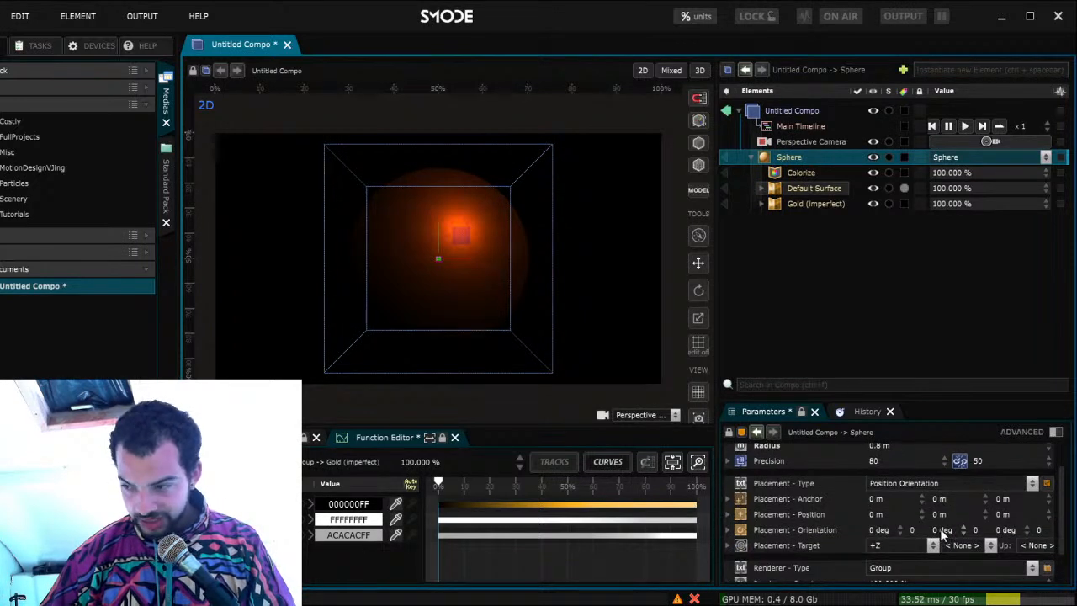
pyautogui.moveTo(942, 531); pyautogui.dragTo(1010, 532)
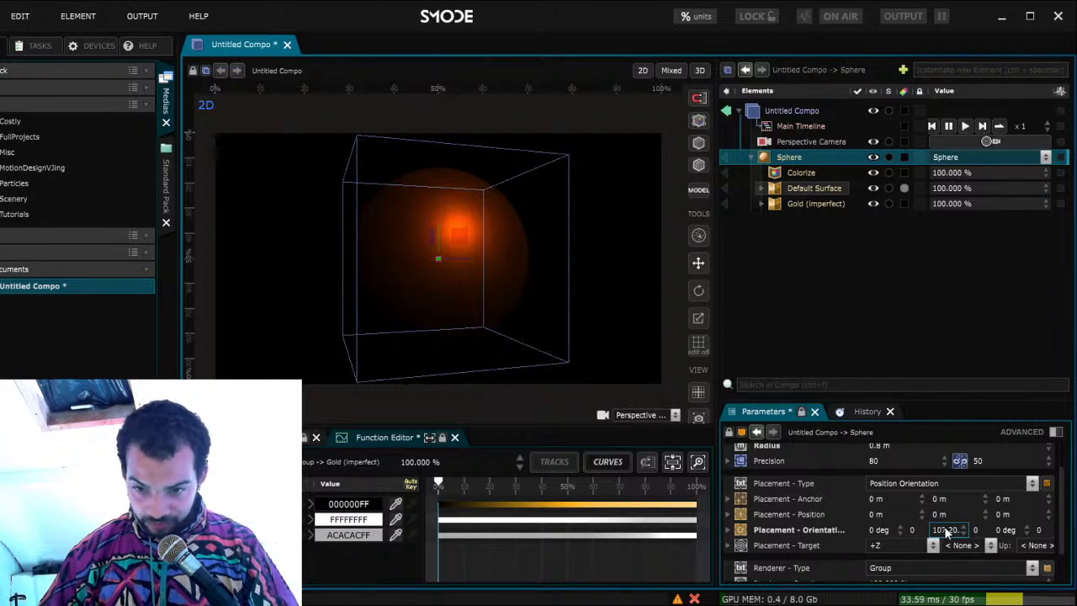
pyautogui.click(844, 519)
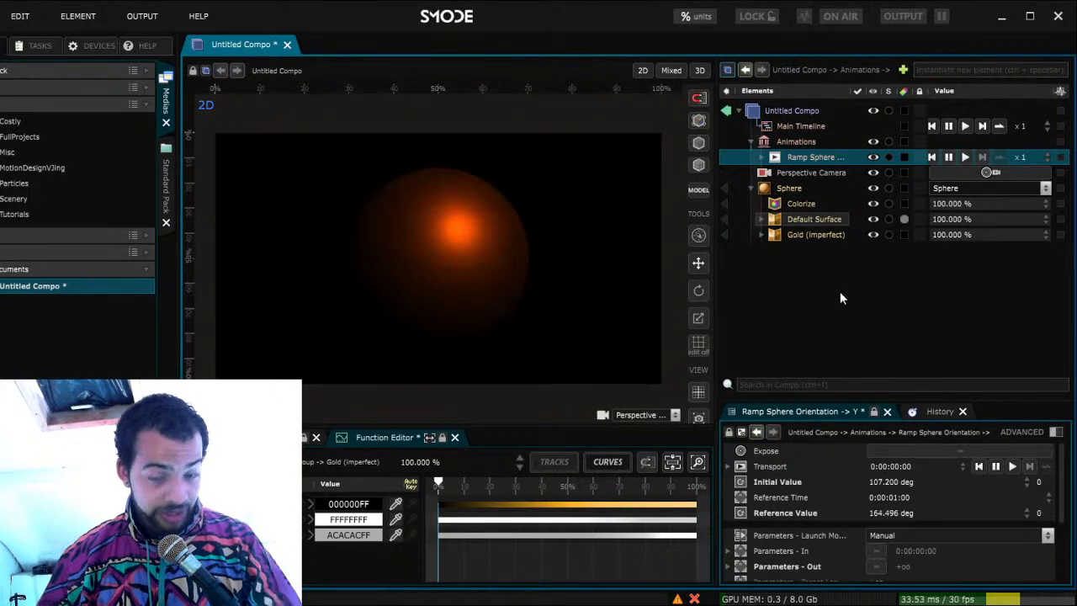
# Play the sphere's orientation ramp animation and set its playback speed to 0.1
pyautogui.click(965, 156)
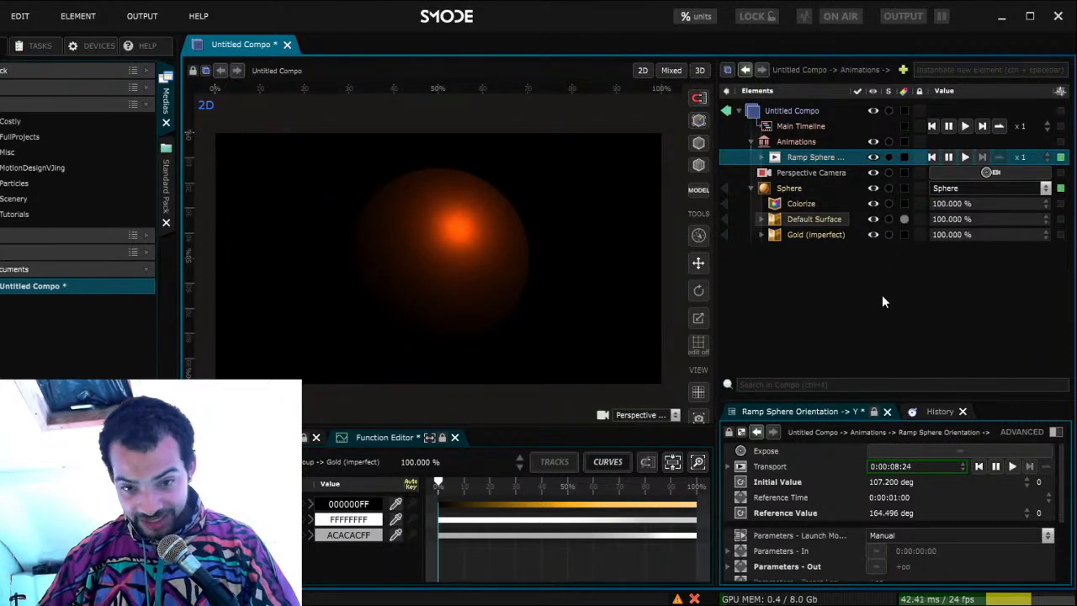
pyautogui.click(1023, 157)
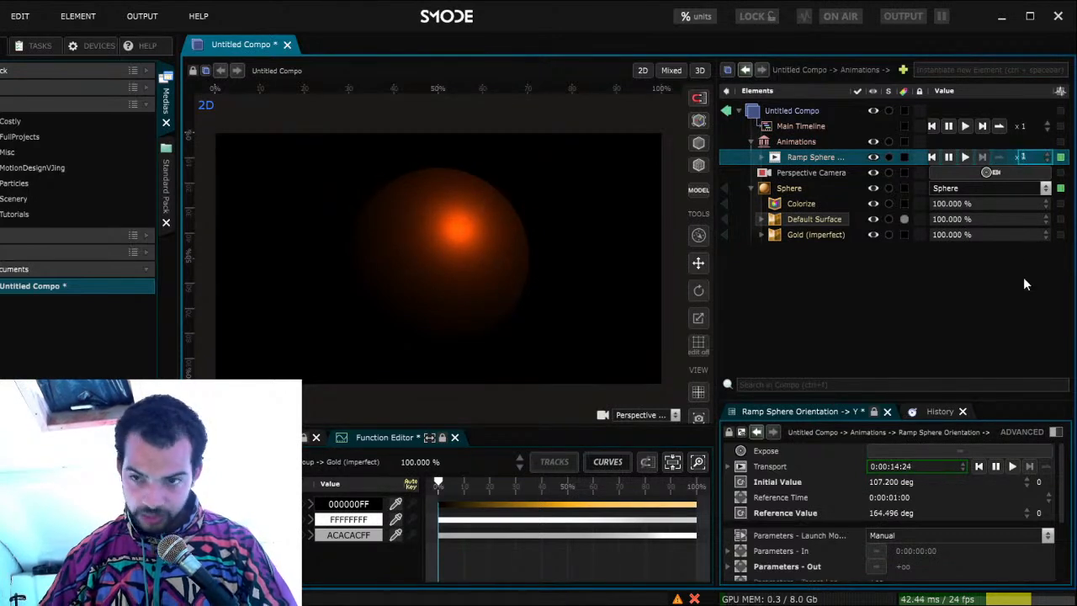
pyautogui.write('5')
pyautogui.press('Return')
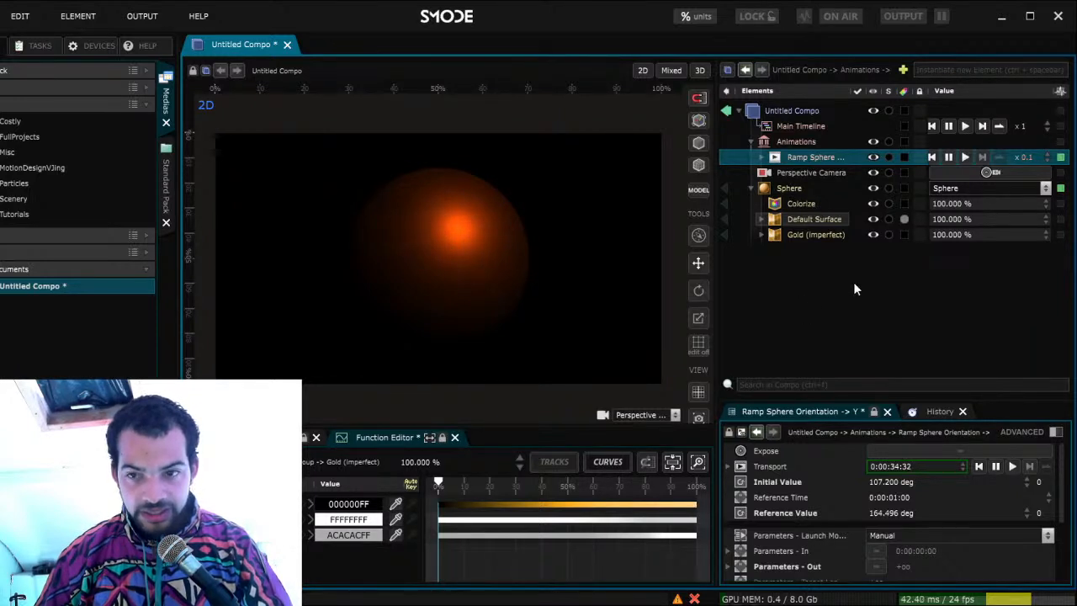
# Add a 5 Points Gradient (N-Points Gradient) layer to the compo
pyautogui.click(971, 68)
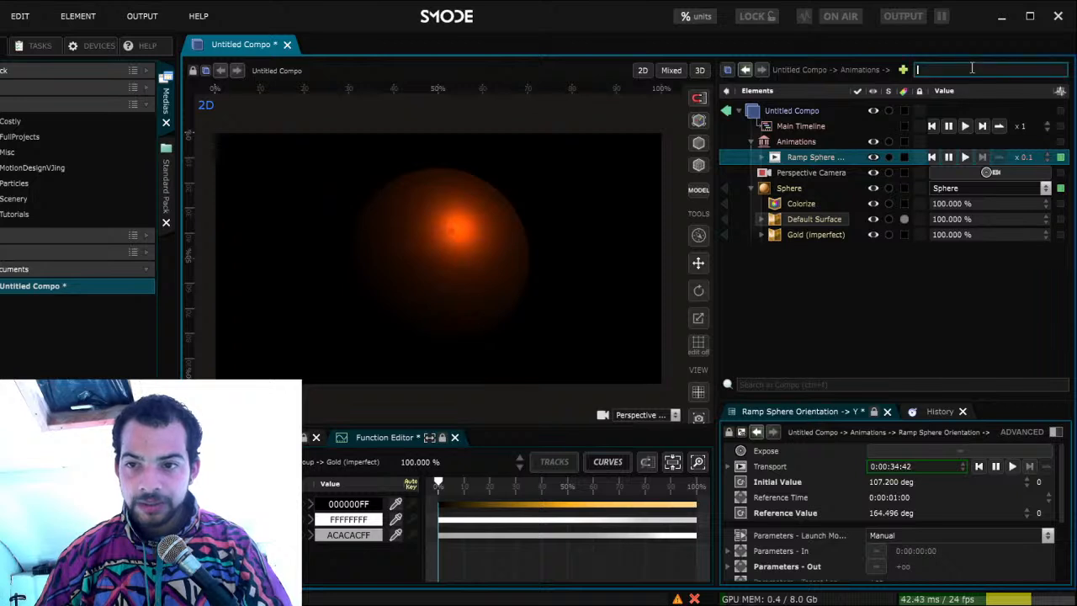
pyautogui.write('gradie')
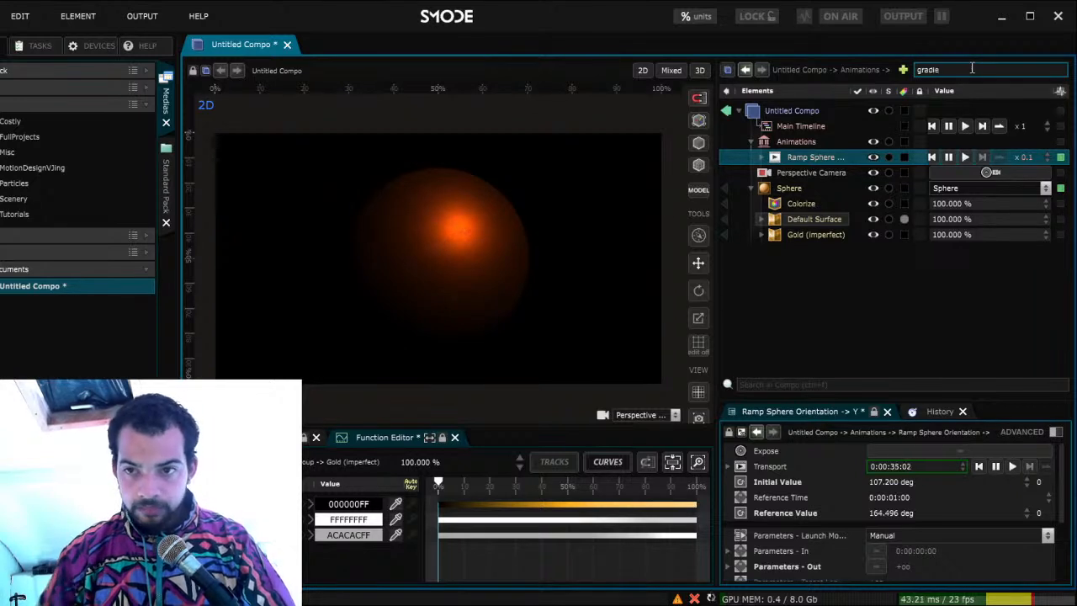
pyautogui.press('BackSpace')
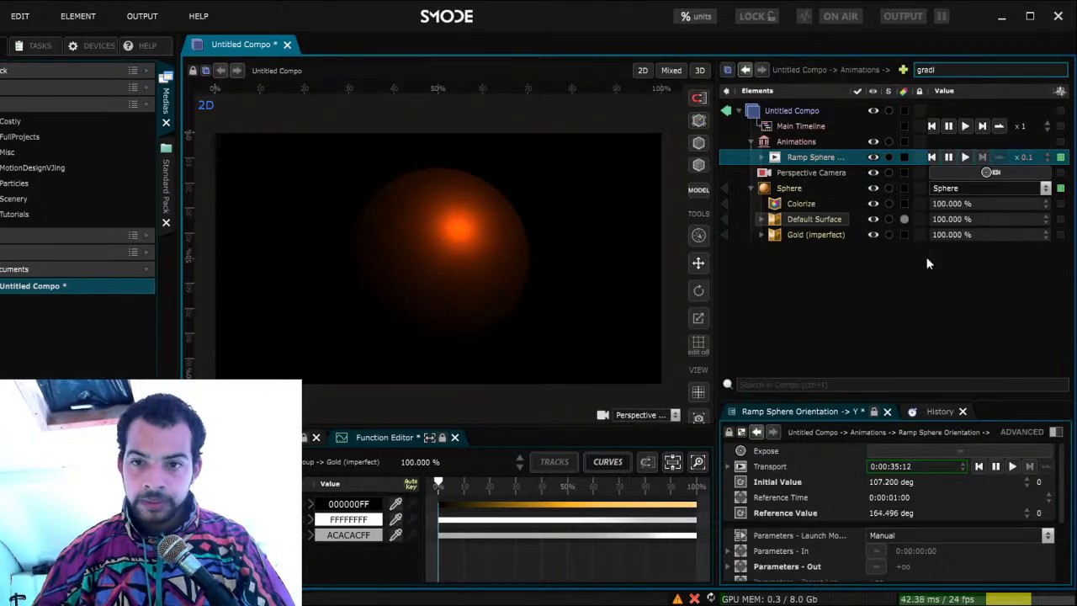
pyautogui.click(798, 173)
pyautogui.click(956, 68)
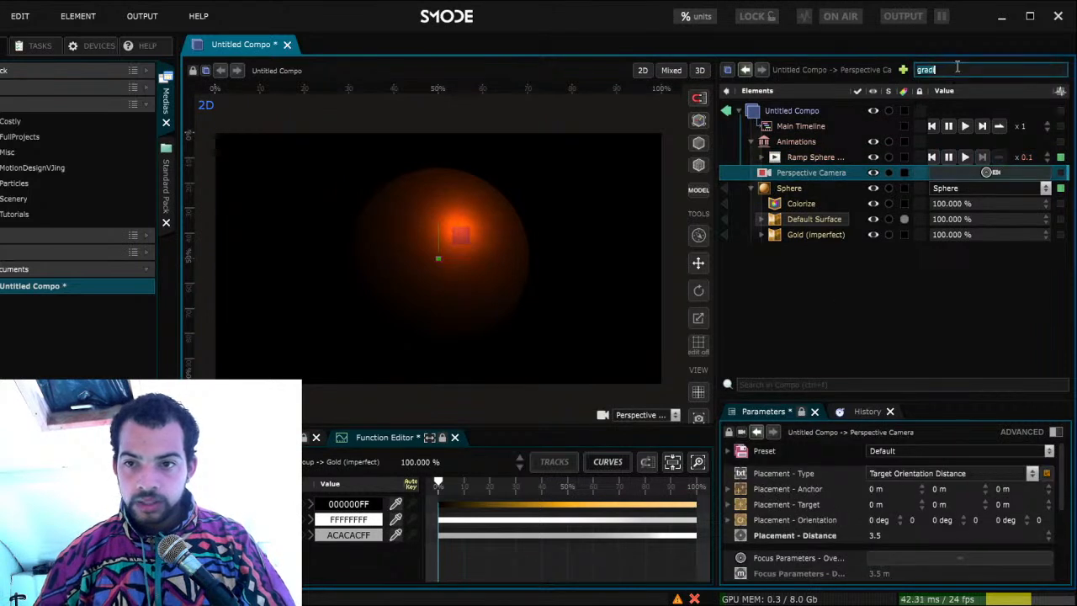
pyautogui.press('BackSpace')
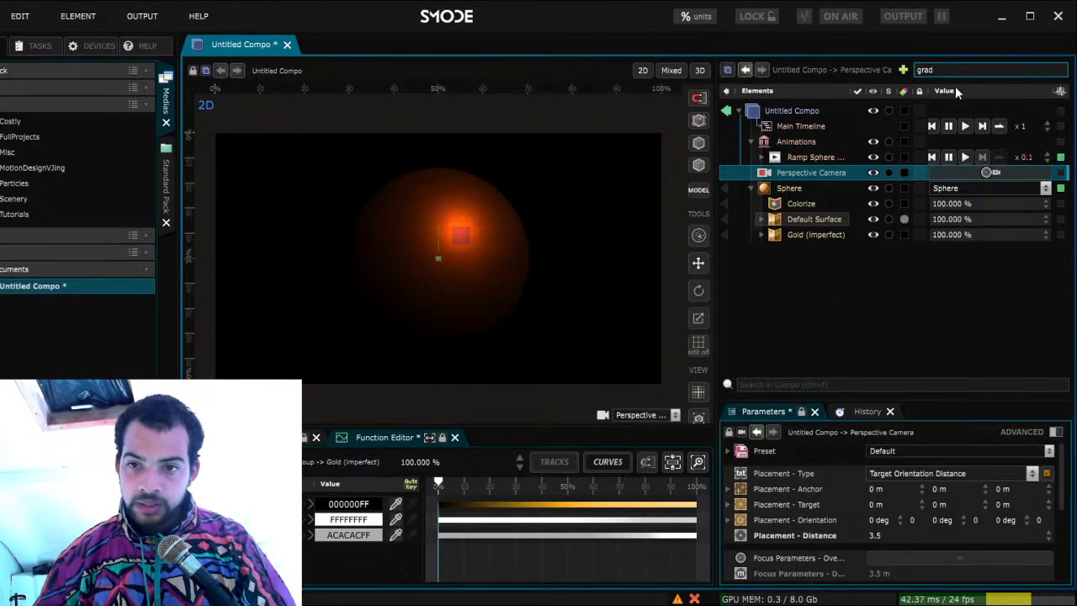
pyautogui.press('Return')
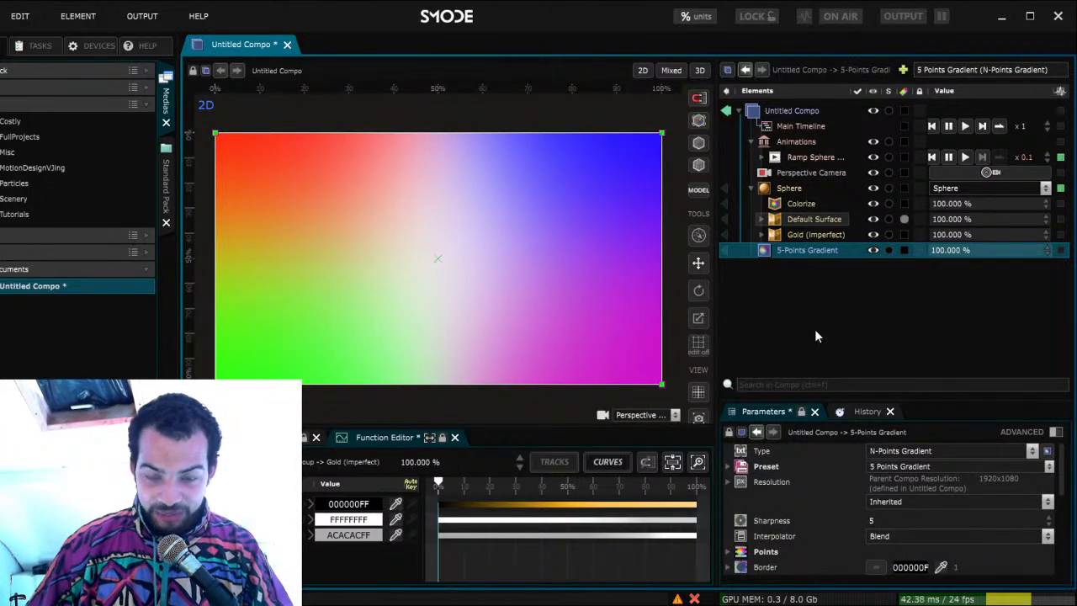
# Expand the gradient's points with their color values in view and change Point 2's color to red (FF0000)
pyautogui.scroll(-1, 820, 515)
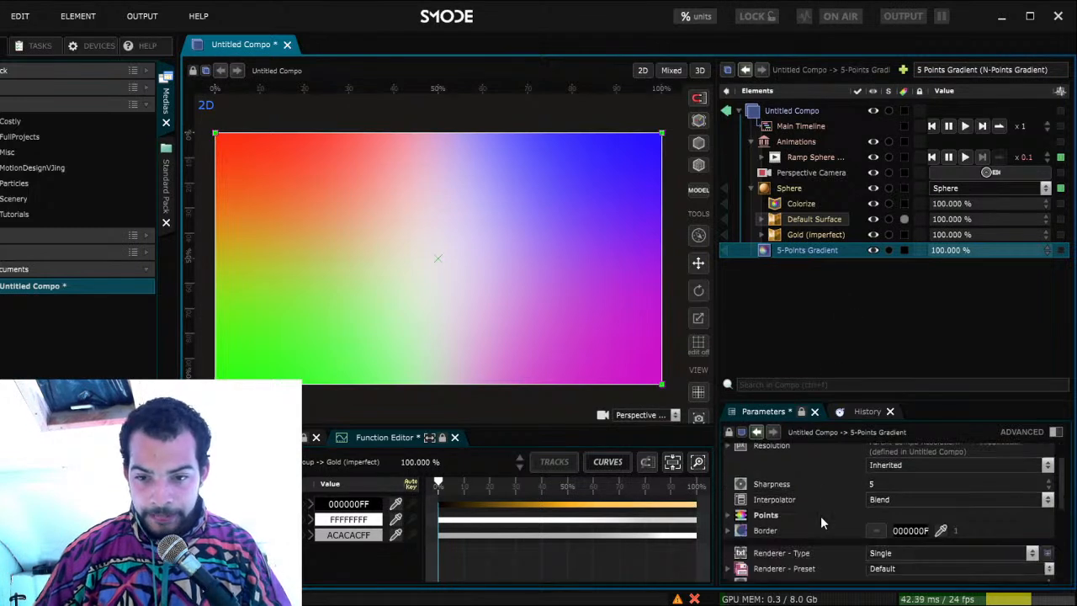
pyautogui.click(730, 514)
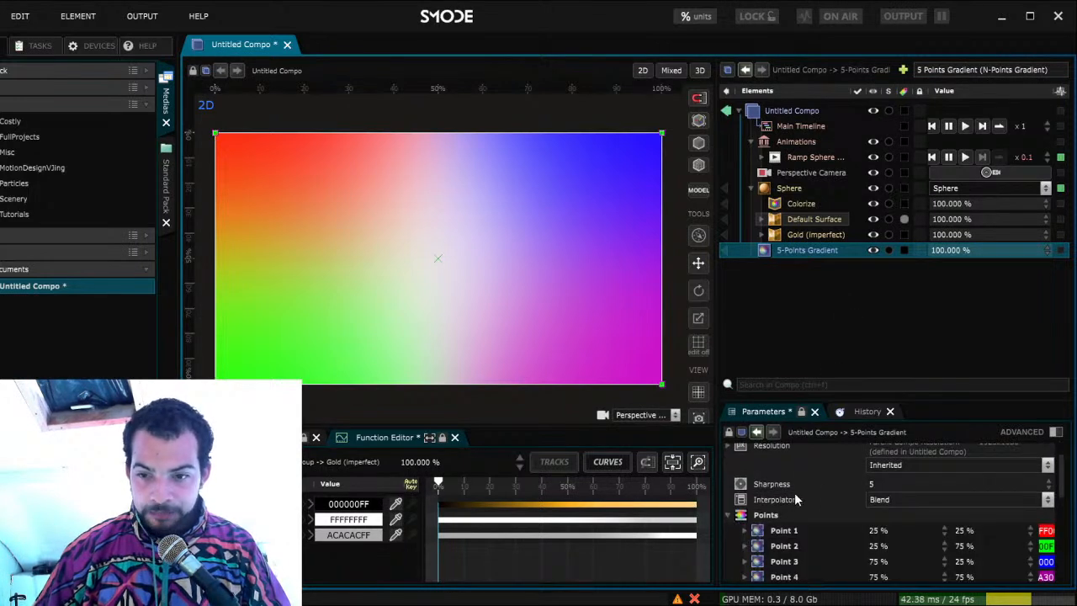
pyautogui.scroll(-1, 794, 492)
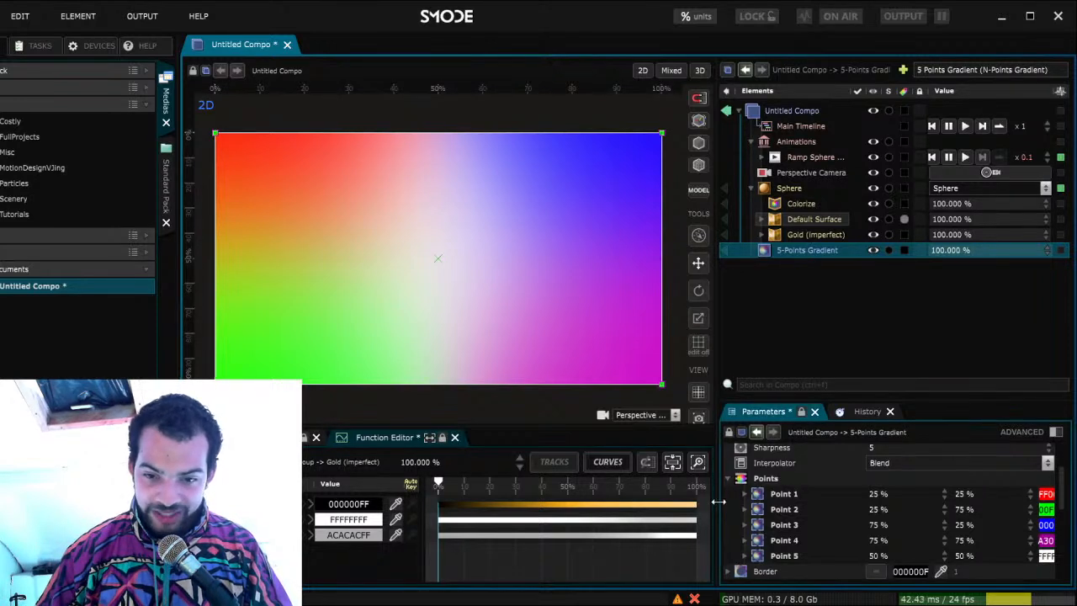
pyautogui.moveTo(718, 501); pyautogui.dragTo(614, 500)
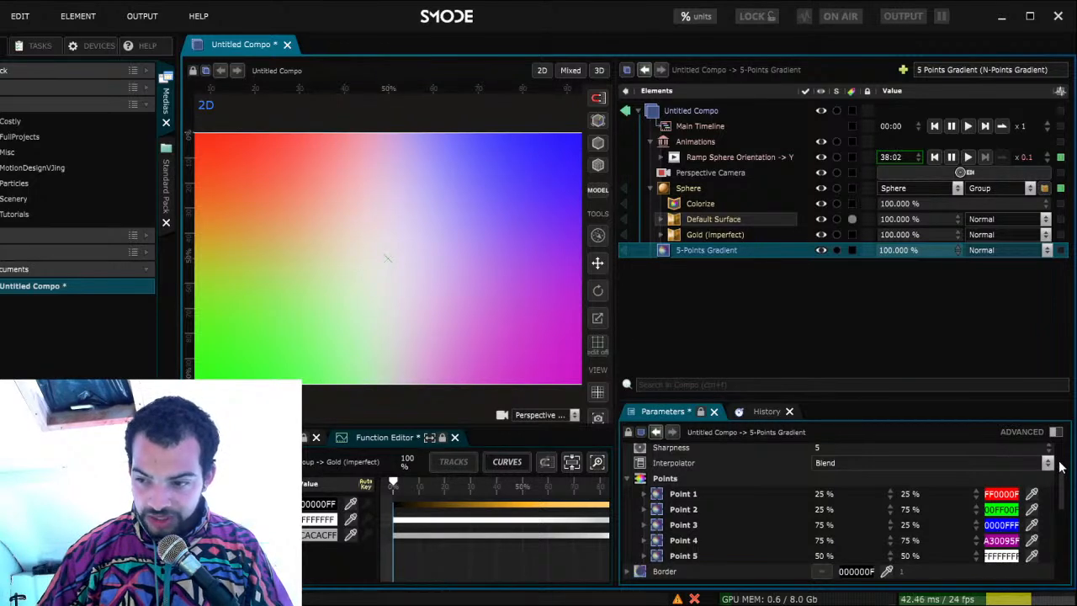
pyautogui.moveTo(1059, 465); pyautogui.dragTo(1062, 447)
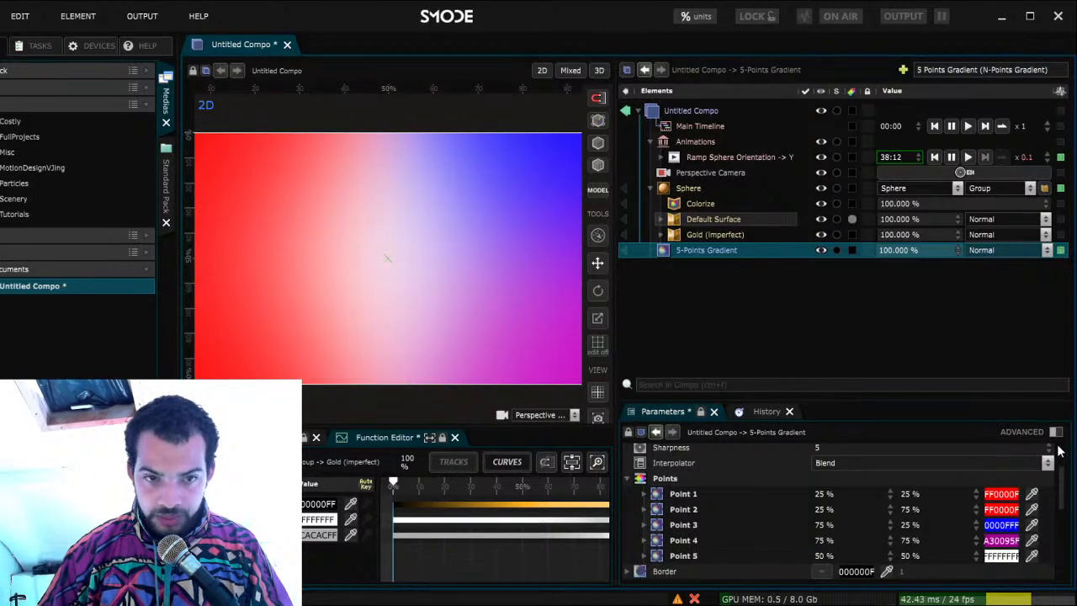
# Change the gradient's Point 3 color to red (FF0B00) and Point 4 to dark red (A30007)
pyautogui.click(1004, 524)
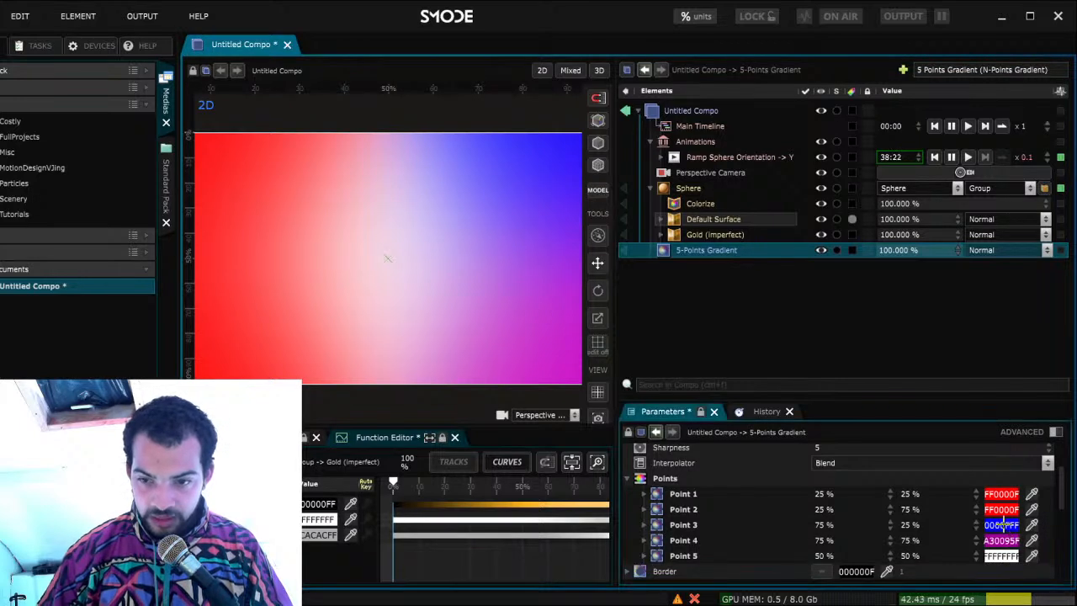
pyautogui.moveTo(1064, 473); pyautogui.dragTo(1063, 460)
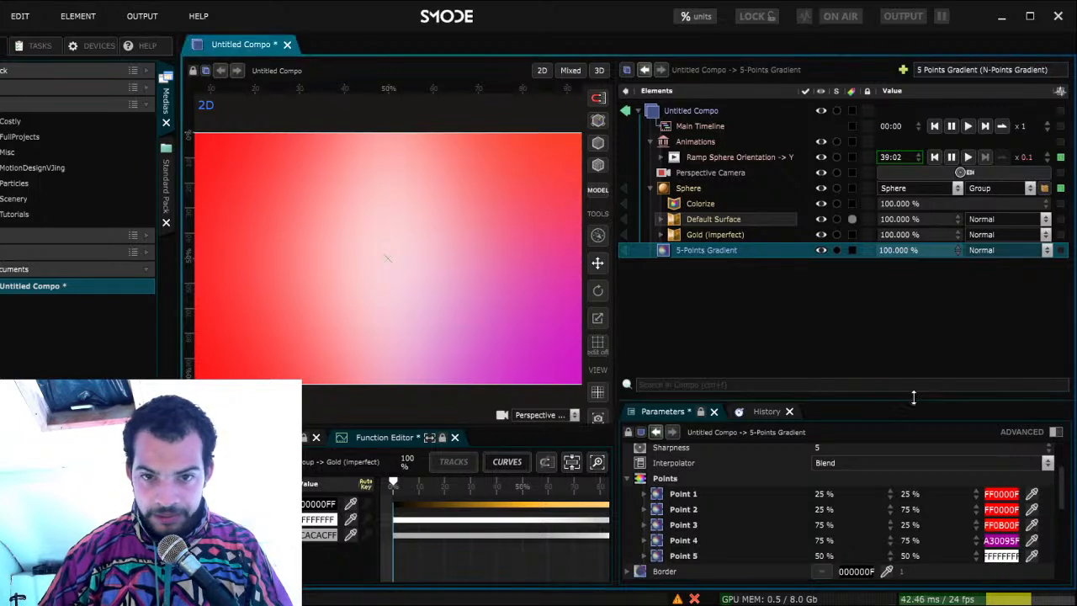
pyautogui.moveTo(1059, 542); pyautogui.dragTo(1058, 555)
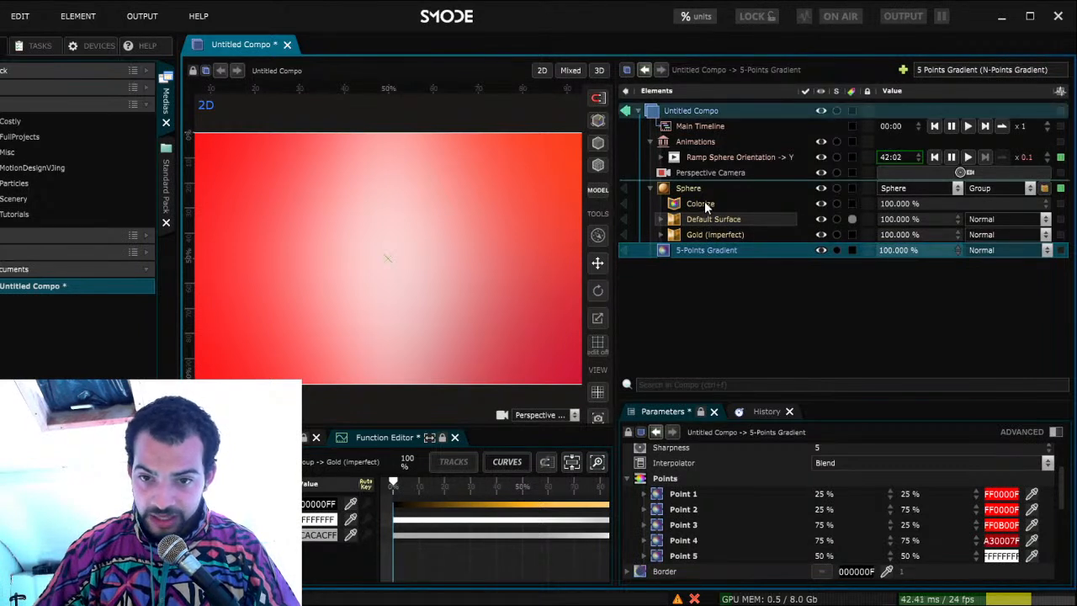
# Move the 5-Points Gradient before the Sphere in the element order so it renders behind the sphere
pyautogui.moveTo(702, 181); pyautogui.dragTo(703, 183)
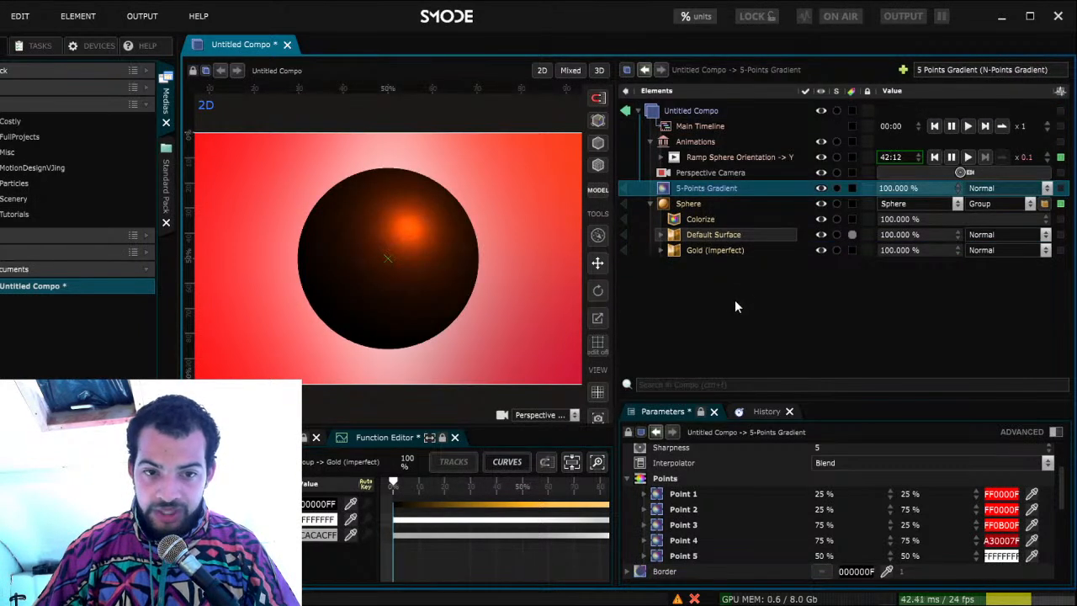
pyautogui.scroll(-2, 512, 291)
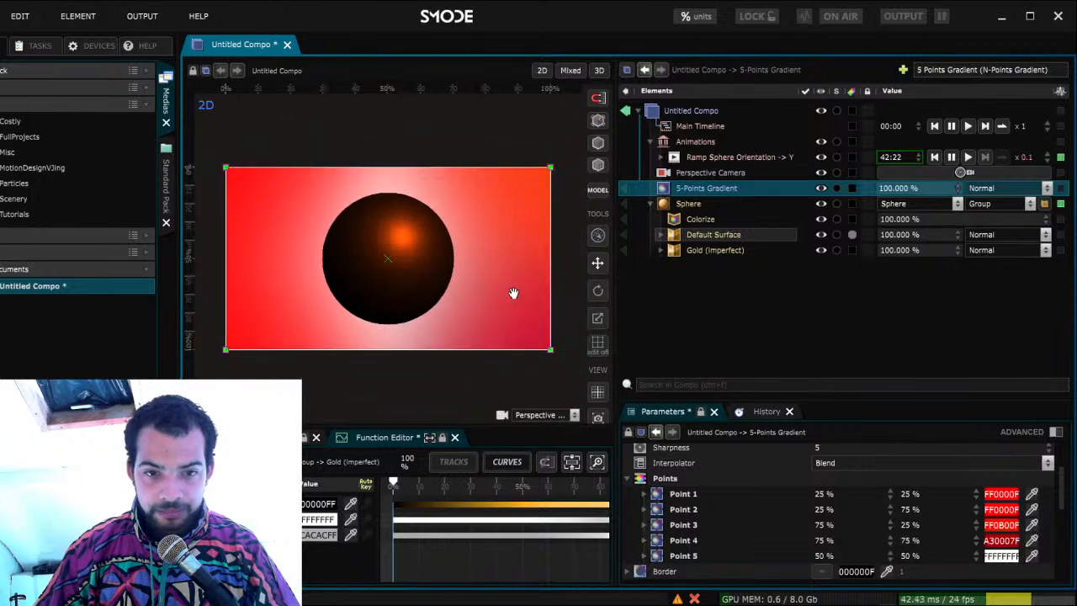
pyautogui.scroll(1, 513, 293)
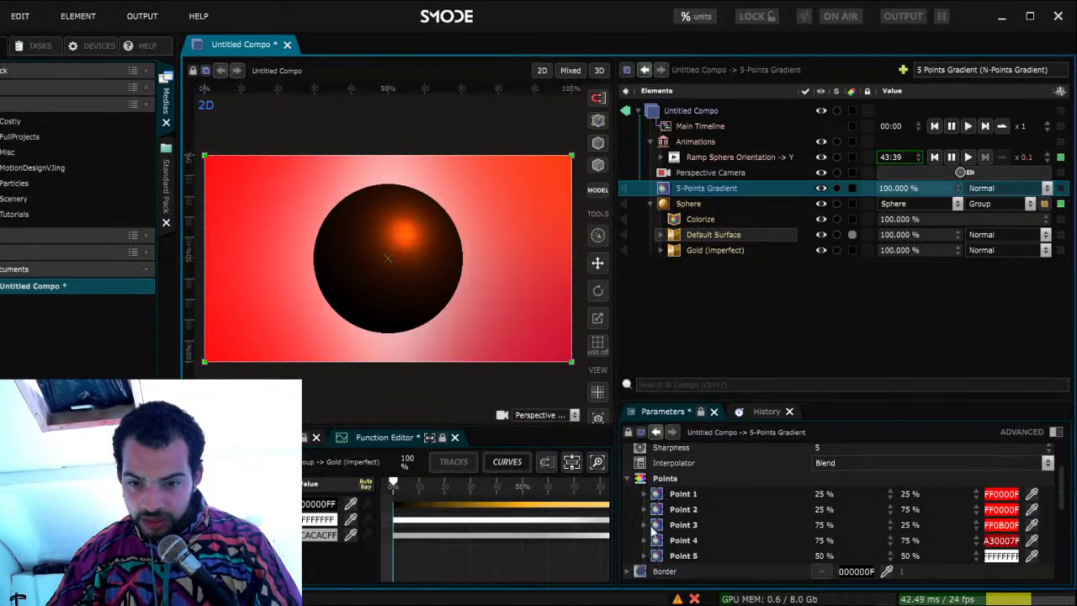
# Try exposing gradient Point 1's X position as a parameter with a Loop animation, and delete the parameter
pyautogui.moveTo(889, 494); pyautogui.dragTo(889, 407)
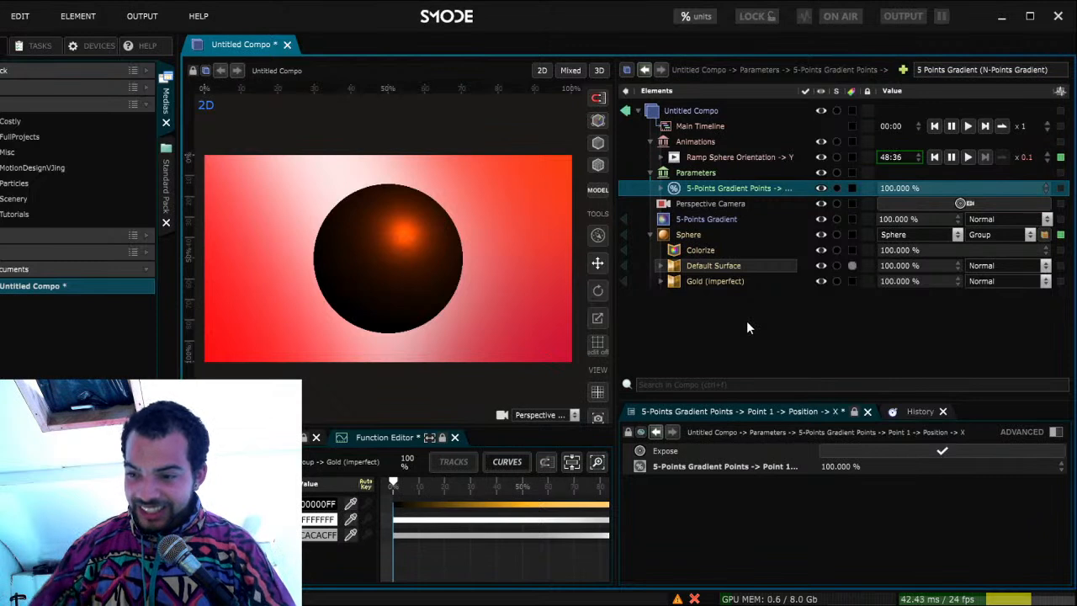
pyautogui.moveTo(910, 189)
pyautogui.mouseDown()
pyautogui.moveTo(742, 188)
pyautogui.moveTo(910, 188)
pyautogui.mouseUp()
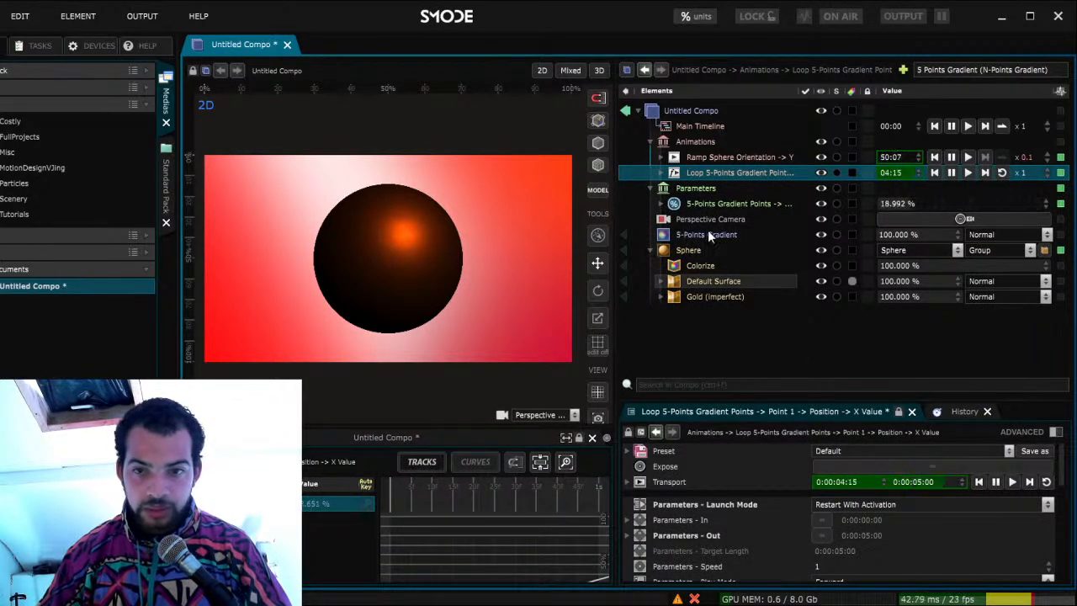
pyautogui.click(712, 205)
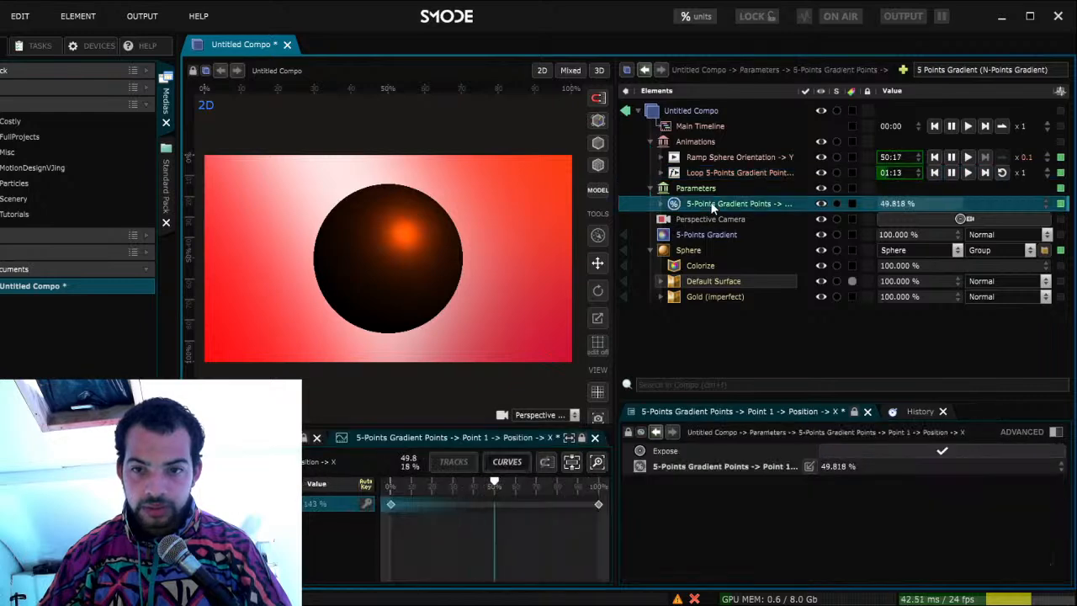
pyautogui.press('Delete')
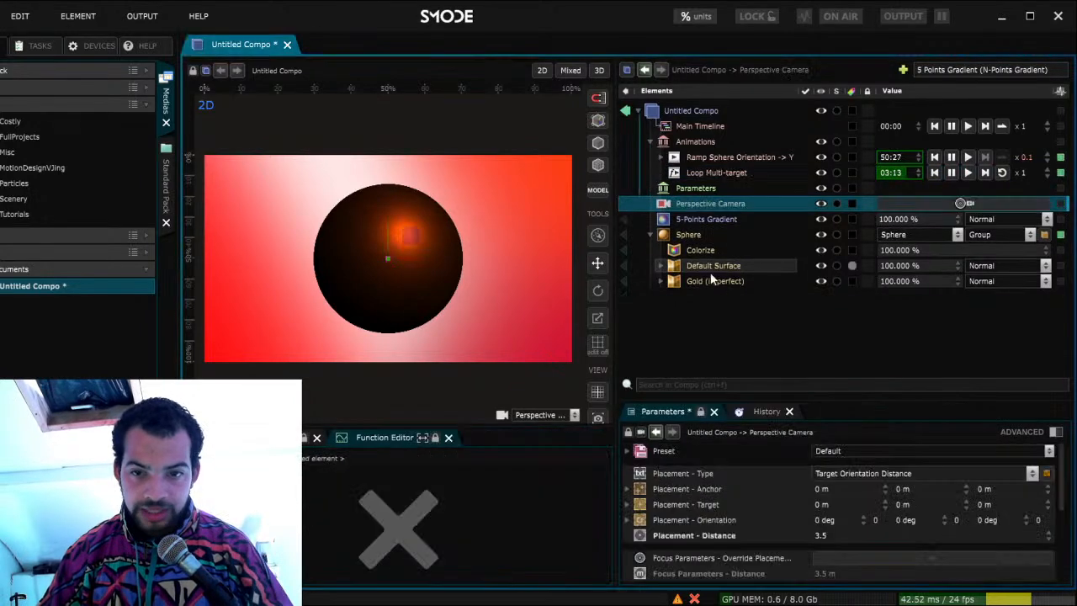
# Expose gradient Point 1's X position as a parameter starting from about -50 % and add a Loop animation to it
pyautogui.click(706, 220)
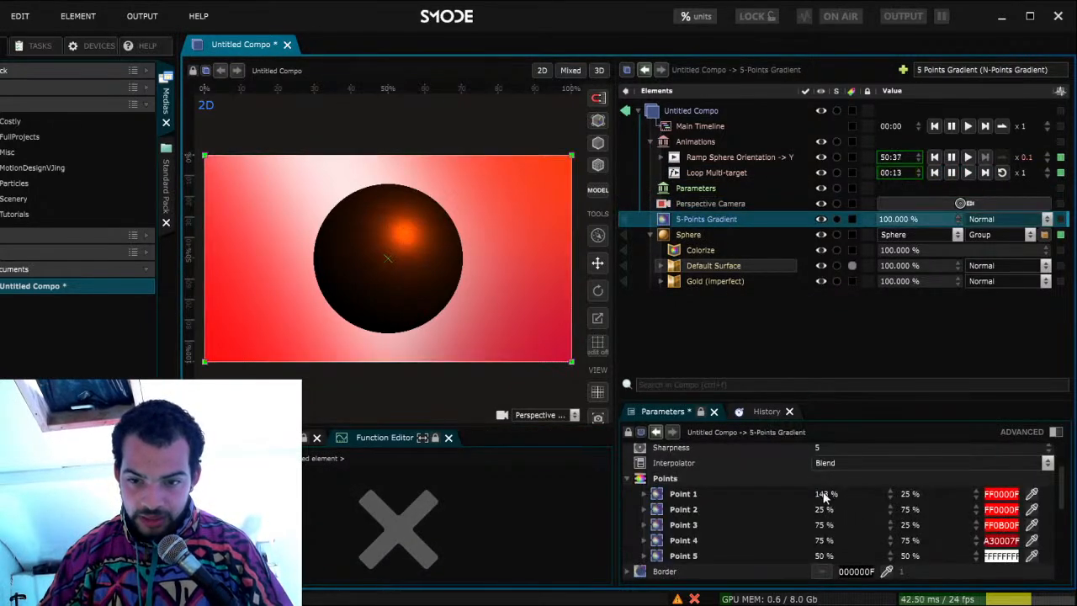
pyautogui.moveTo(826, 495)
pyautogui.mouseDown()
pyautogui.moveTo(827, 584)
pyautogui.moveTo(827, 508)
pyautogui.mouseUp()
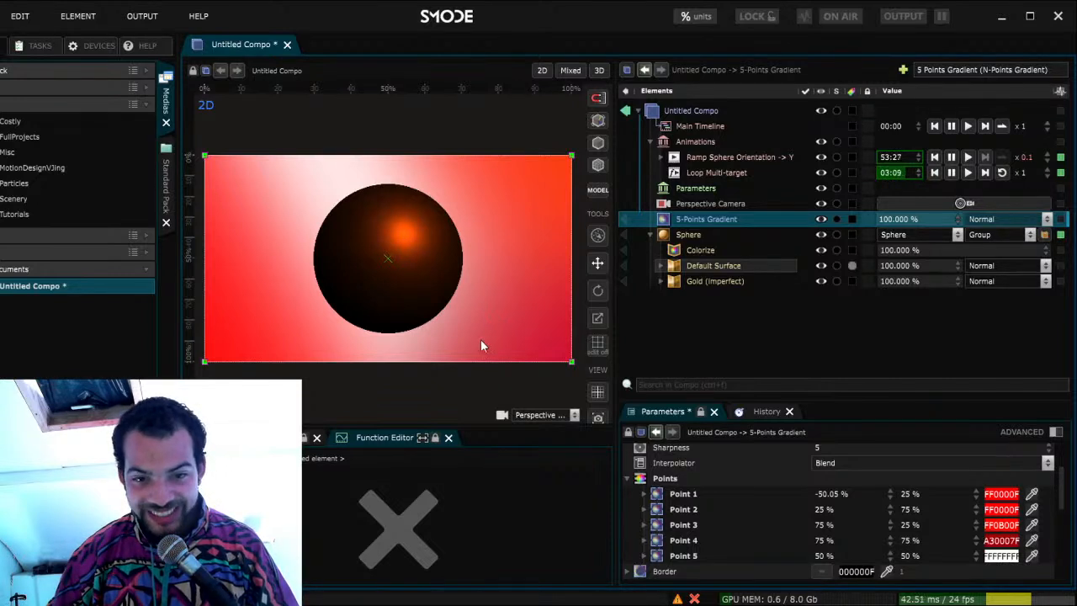
pyautogui.hotkey('ctrl', 'z')
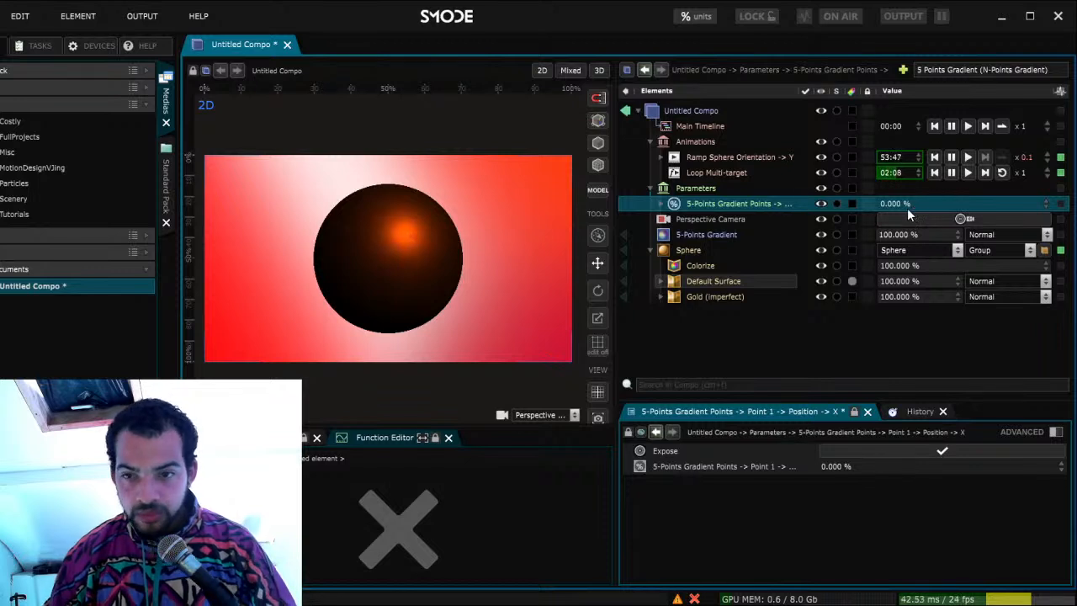
pyautogui.moveTo(902, 206); pyautogui.dragTo(939, 202)
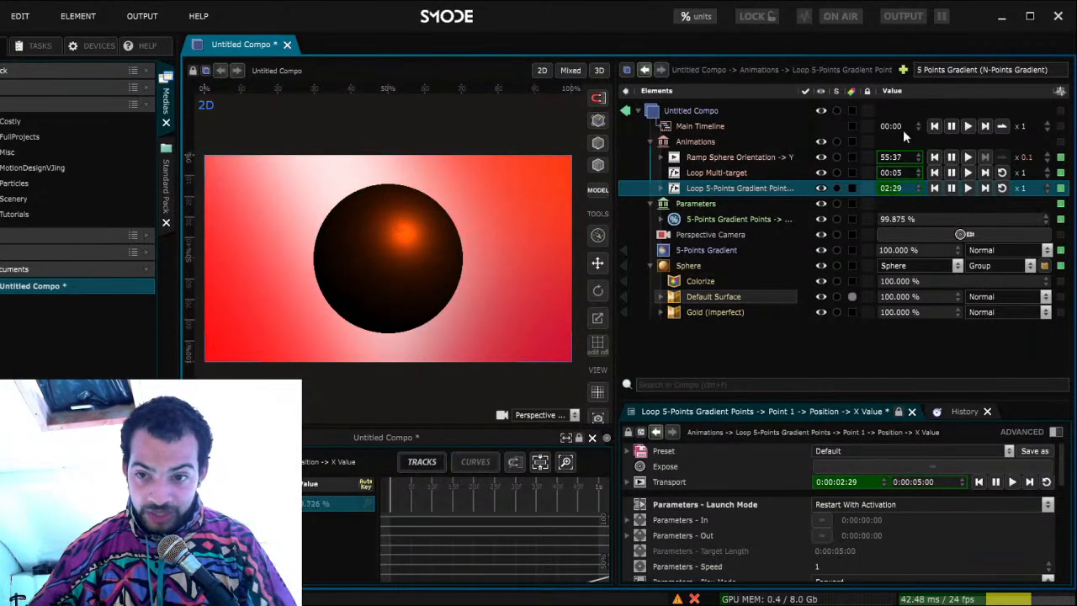
# Try a speed of 0.8 for the sphere's Y orientation ramp animation, and settle on 0.5
pyautogui.doubleClick(1027, 157)
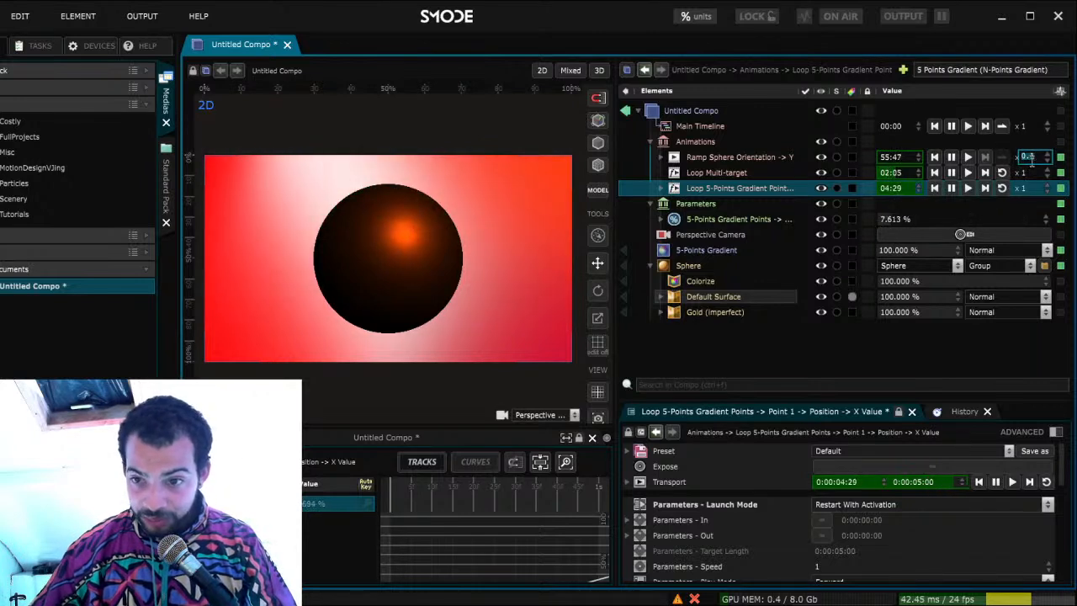
pyautogui.write('0.8')
pyautogui.press('Return')
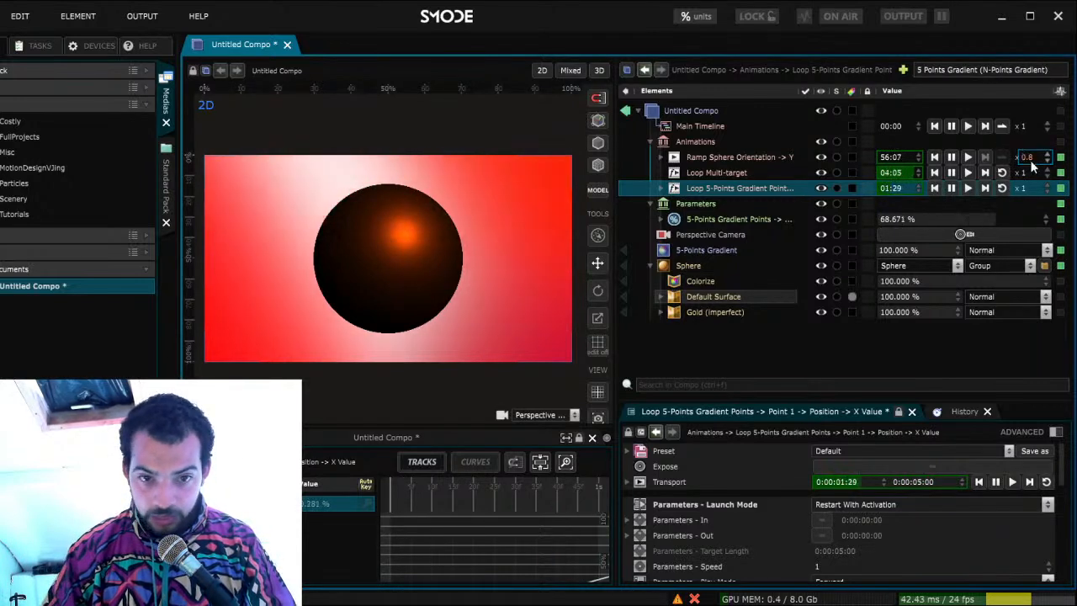
pyautogui.doubleClick(1027, 157)
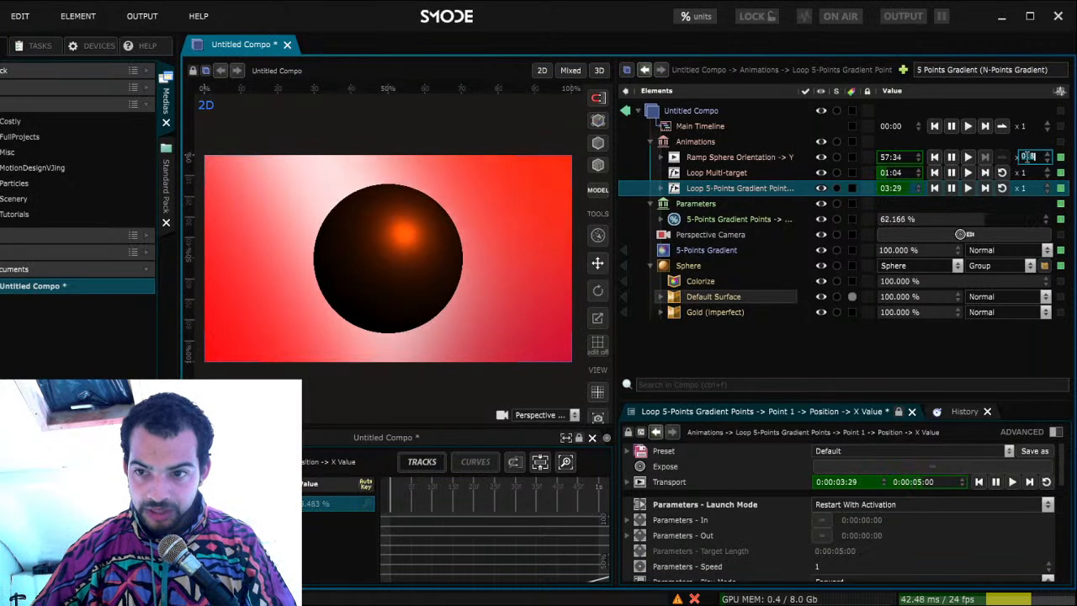
pyautogui.write('0.5')
pyautogui.press('Return')
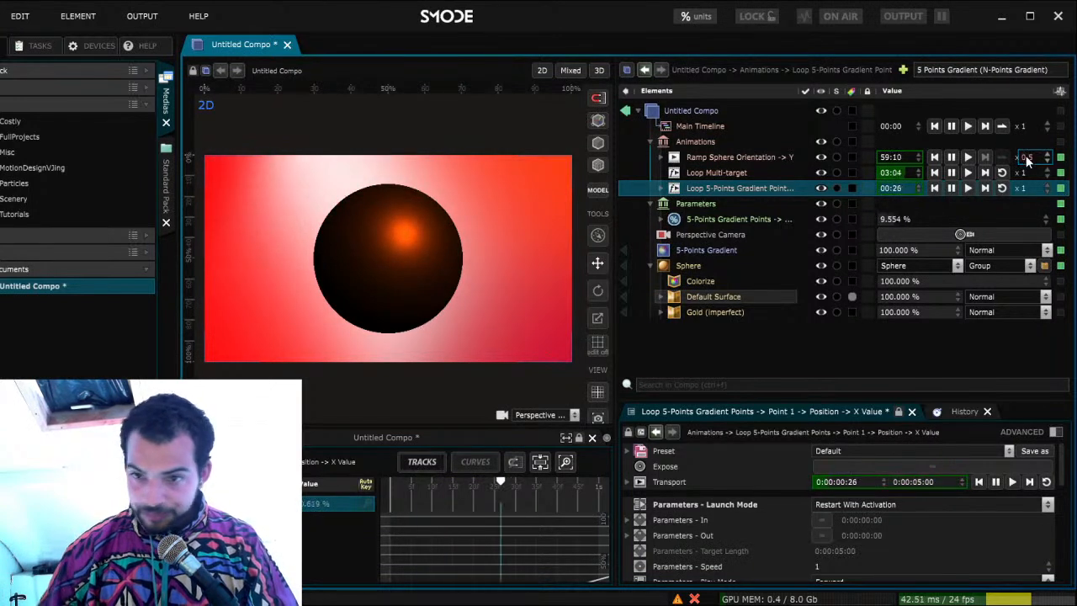
# Expose gradient Point 2's X position as a parameter ranging from about -50 % to 138 % and add a Loop animation to it
pyautogui.click(682, 249)
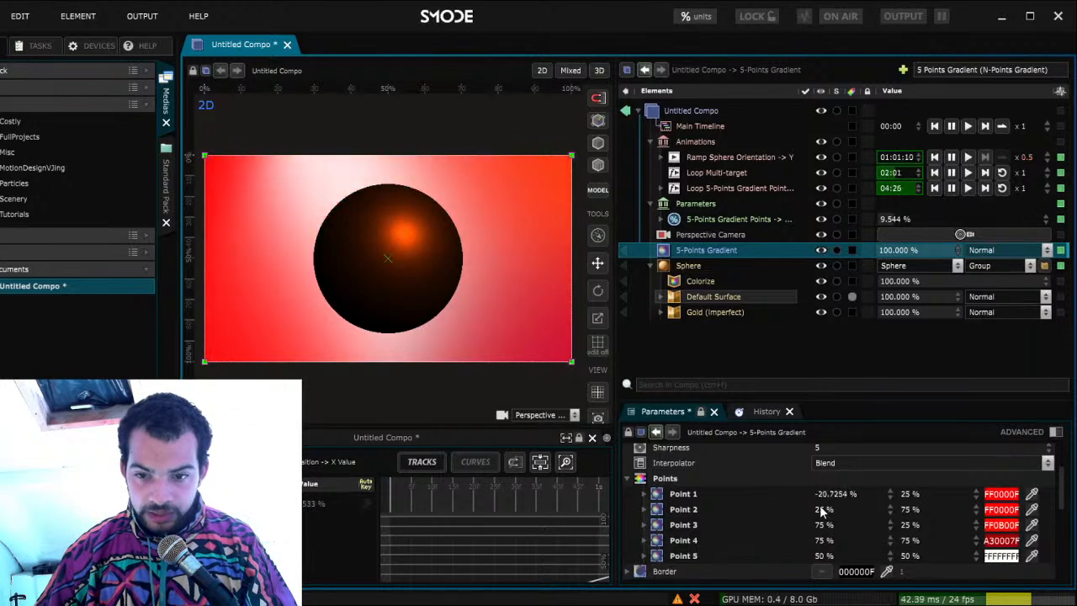
pyautogui.moveTo(824, 510); pyautogui.dragTo(823, 573)
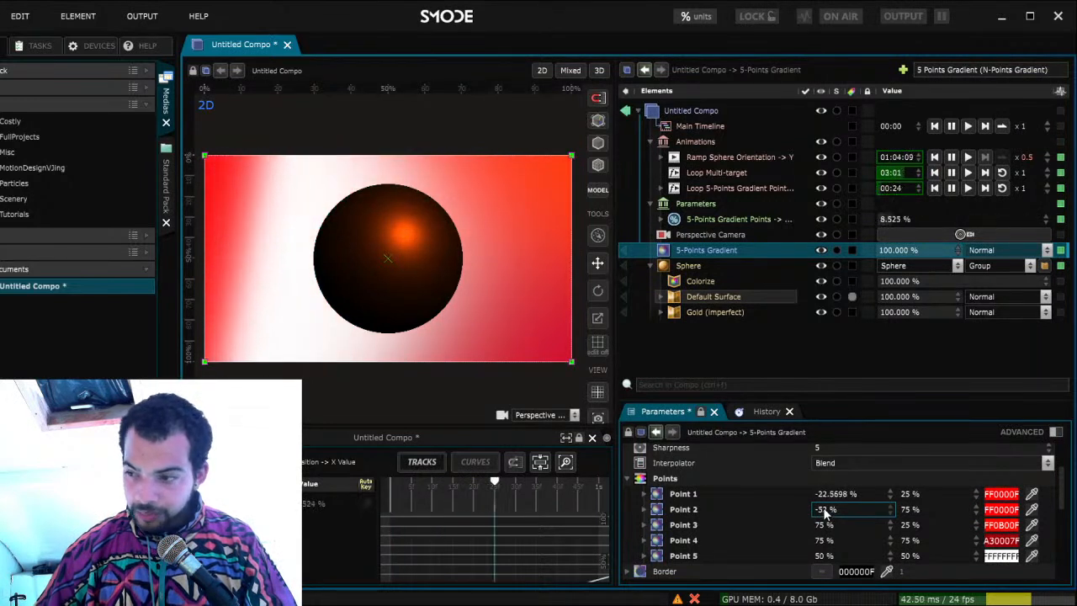
pyautogui.moveTo(824, 510); pyautogui.dragTo(824, 351)
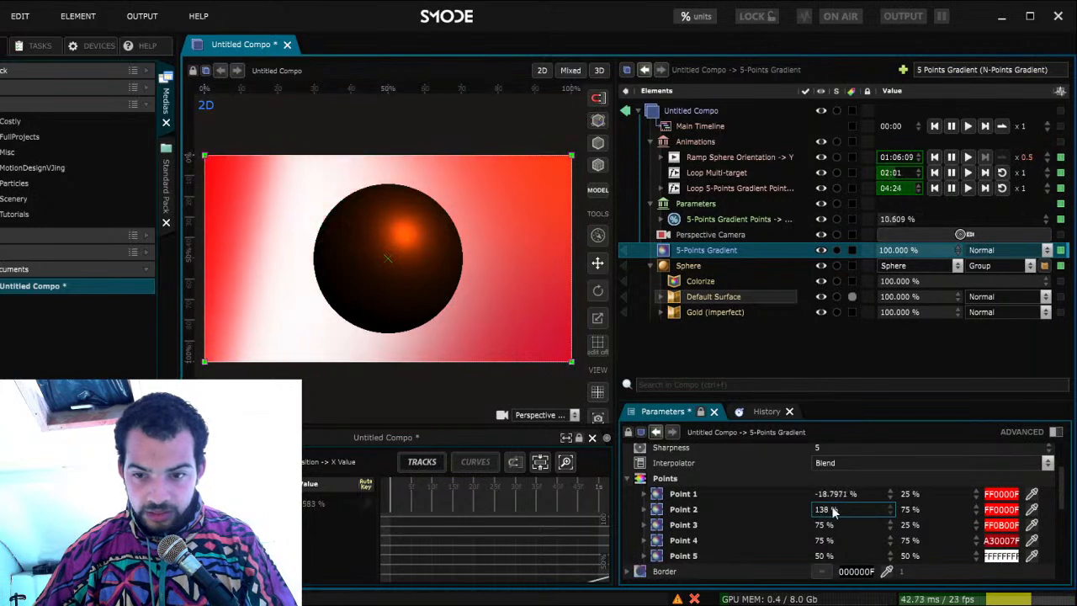
pyautogui.click(725, 419)
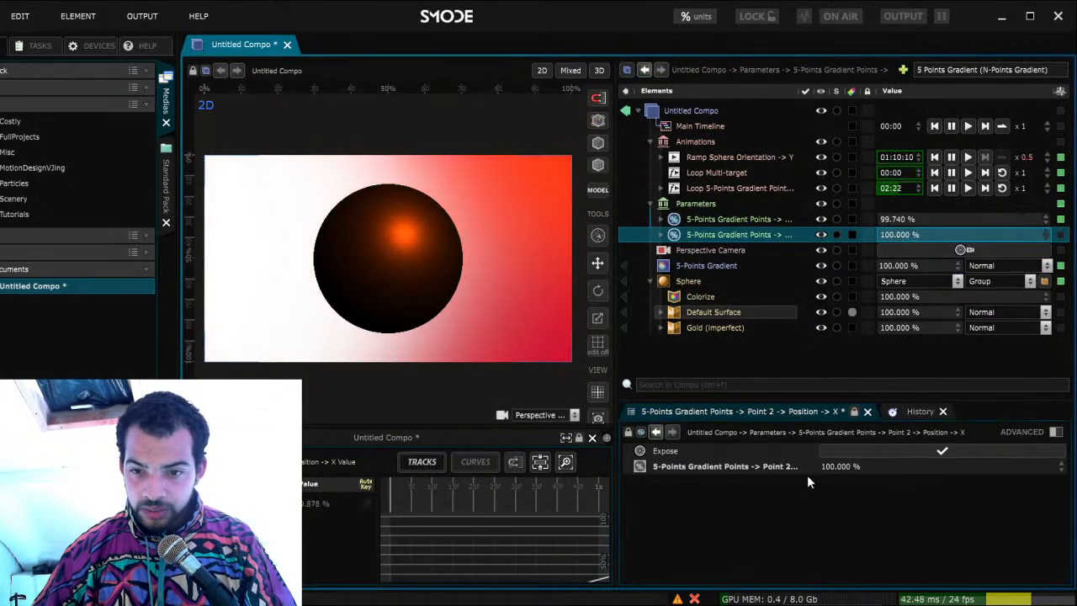
pyautogui.hotkey('ctrl', 'l')
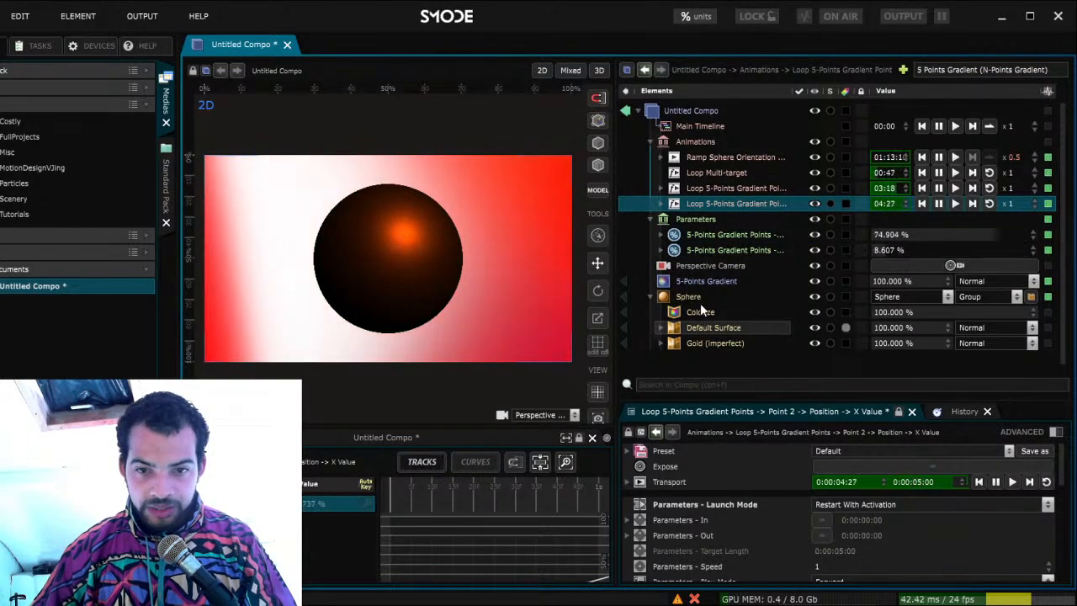
# Move gradient Point 3's X position to about -64.6 %, expose it as a parameter and add a Loop animation to it
pyautogui.click(694, 279)
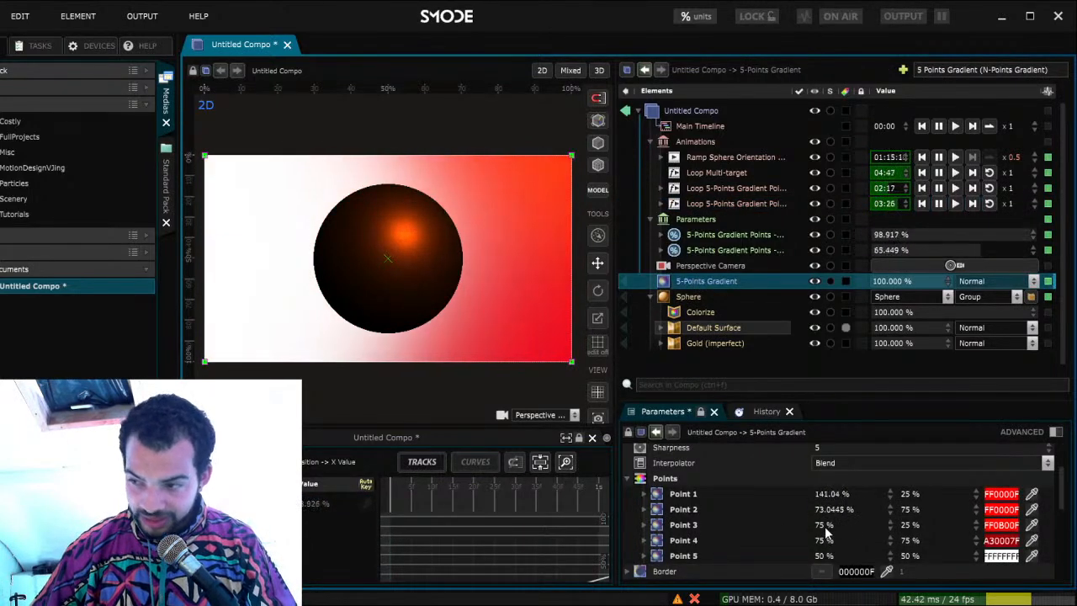
pyautogui.moveTo(823, 526); pyautogui.dragTo(823, 495)
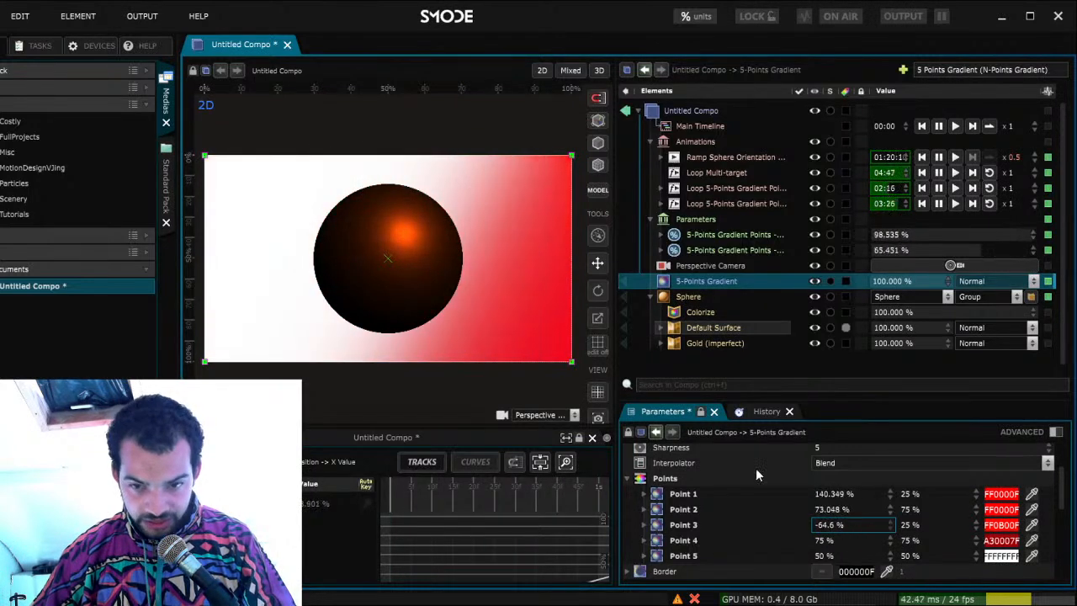
pyautogui.click(538, 301)
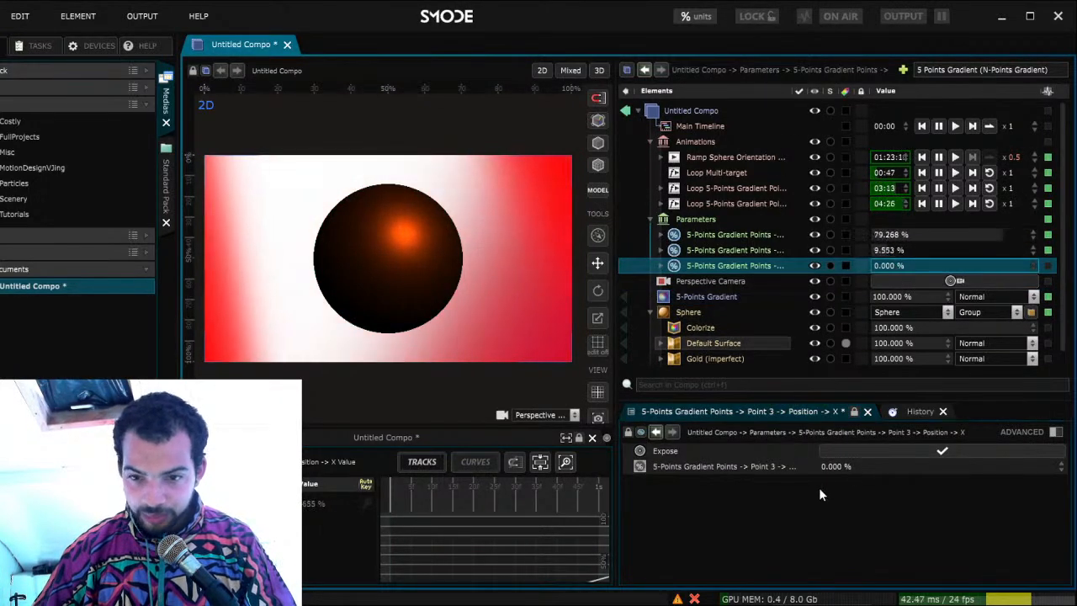
pyautogui.hotkey('ctrl', 'l')
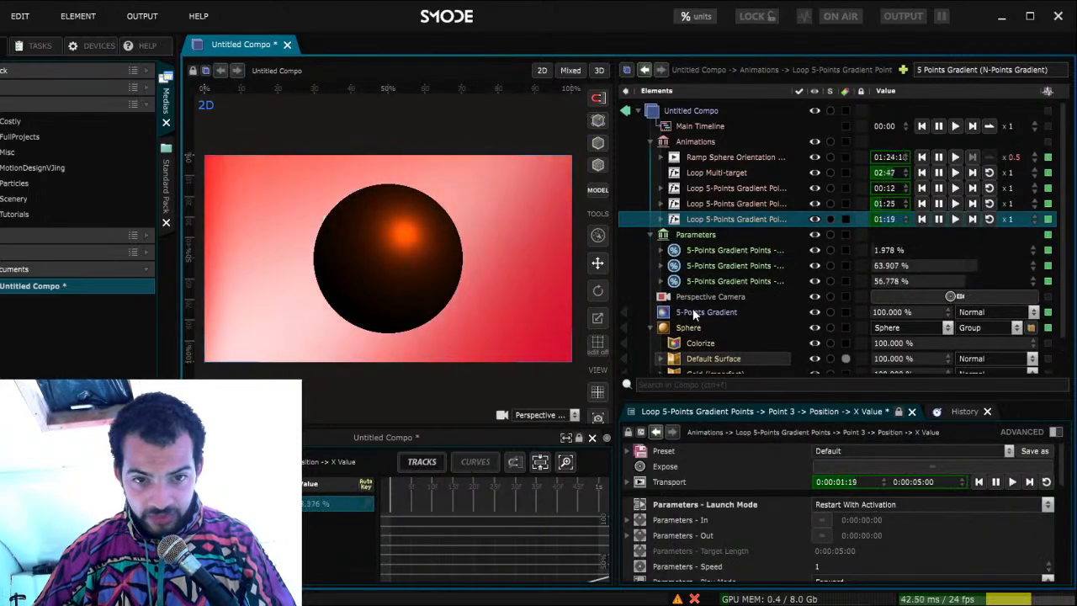
# Move gradient Point 4's X position to 137 %, expose it as a parameter and add a Loop animation to it
pyautogui.scroll(-1, 692, 310)
pyautogui.click(701, 278)
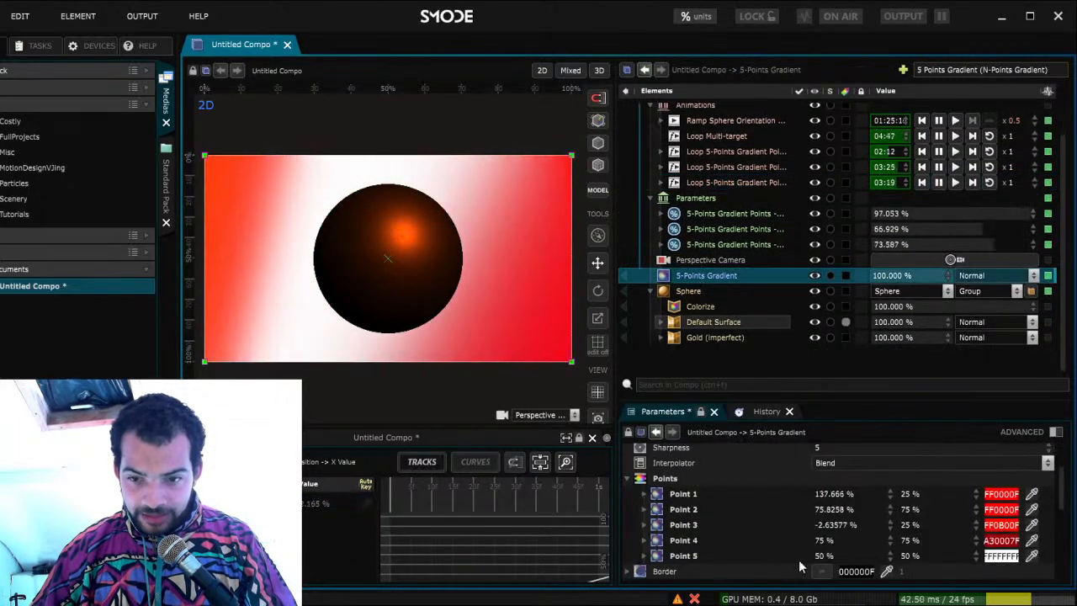
pyautogui.doubleClick(834, 541)
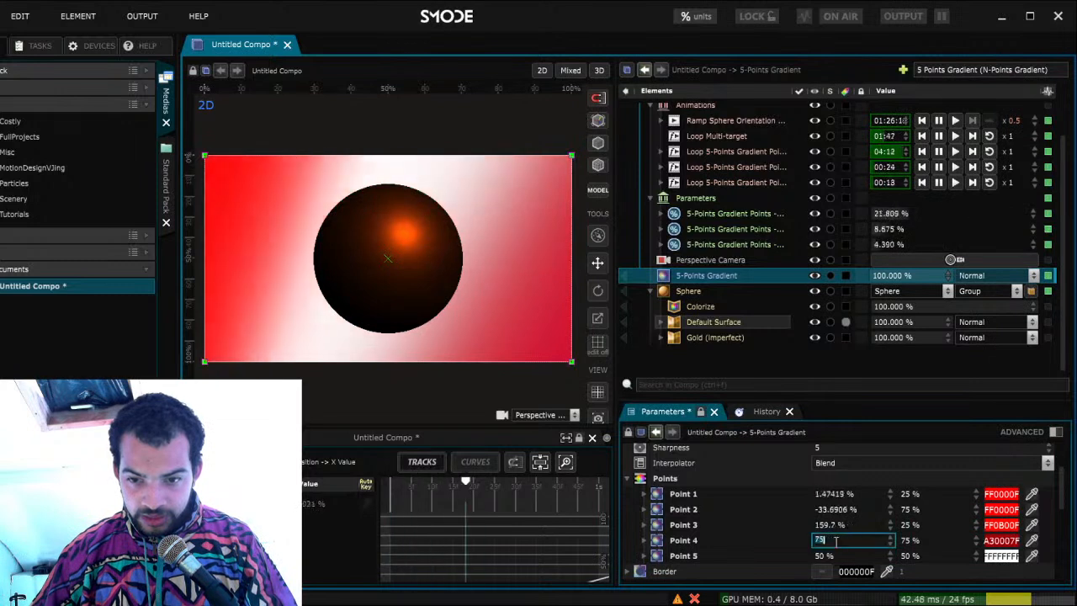
pyautogui.write('139')
pyautogui.press('Return')
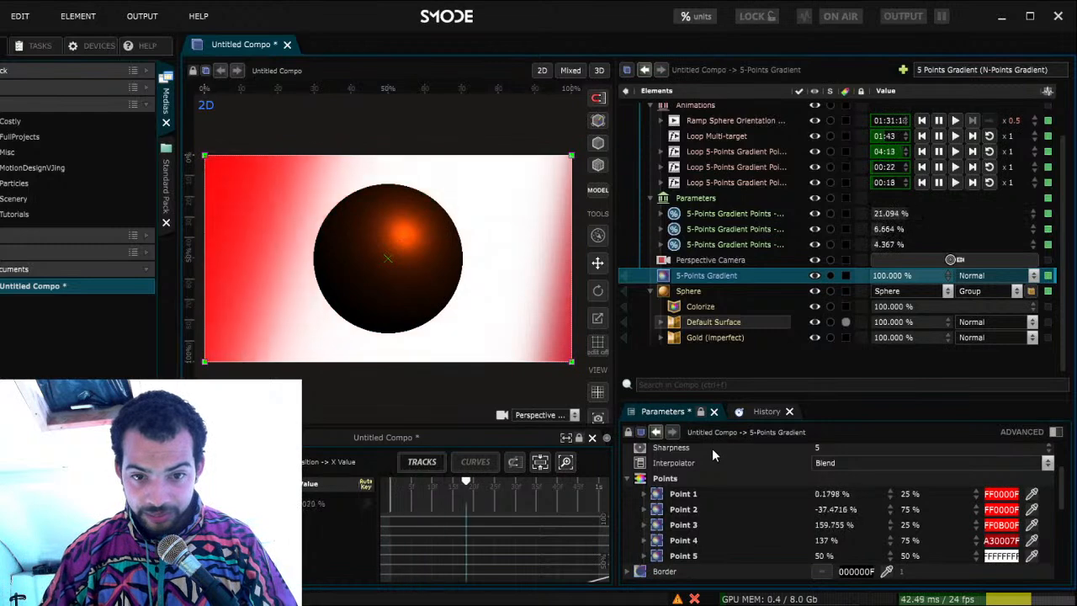
pyautogui.hotkey('ctrl', 'z')
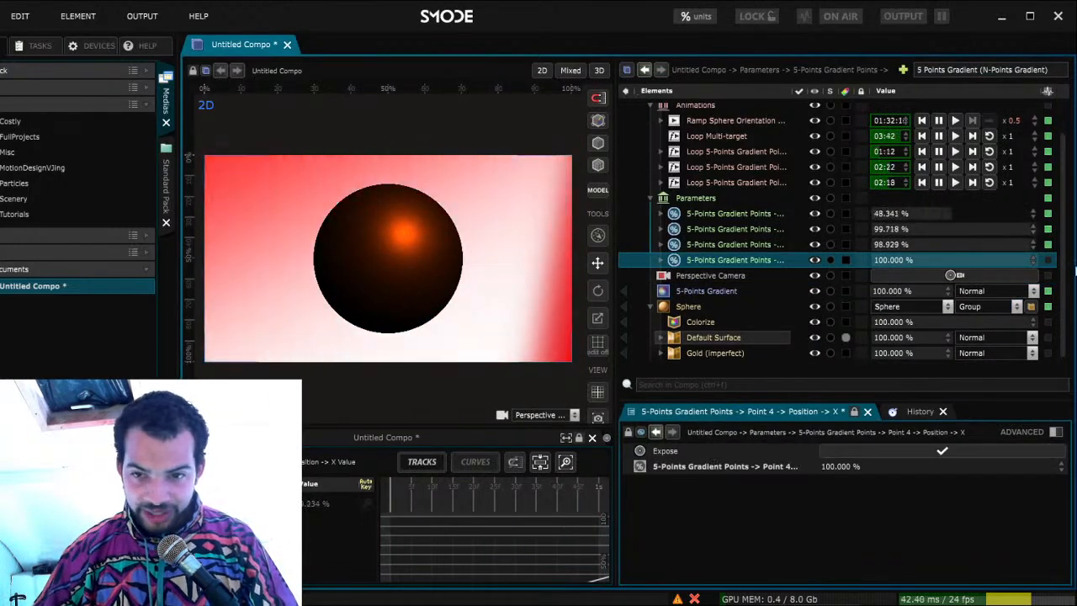
pyautogui.hotkey('ctrl', 'z')
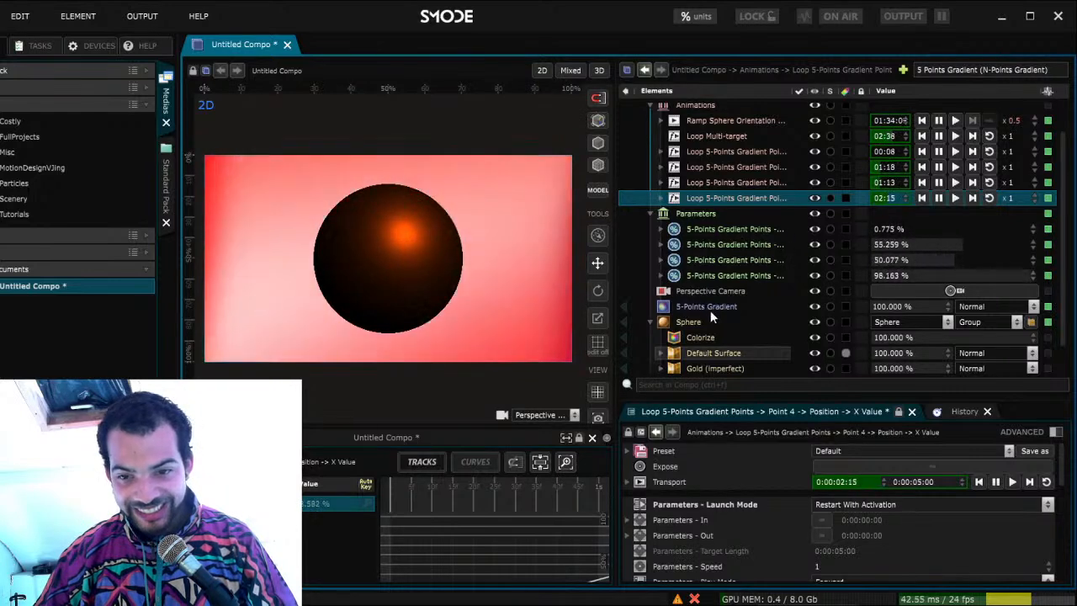
# Move gradient Point 5's X position to about -40.3 % and expose it as a parameter
pyautogui.click(705, 308)
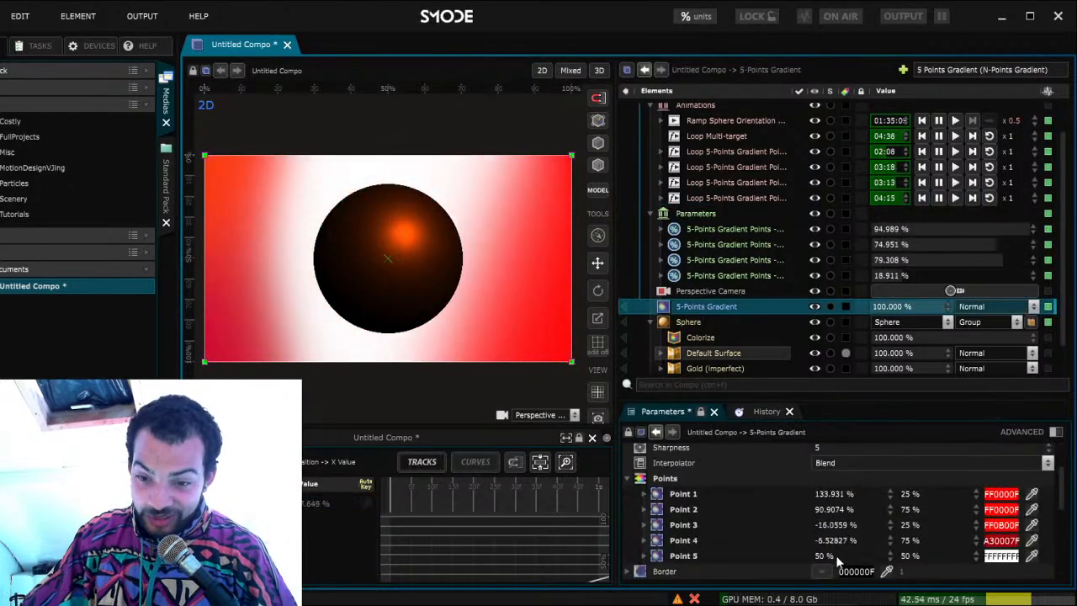
pyautogui.moveTo(824, 557); pyautogui.dragTo(812, 557)
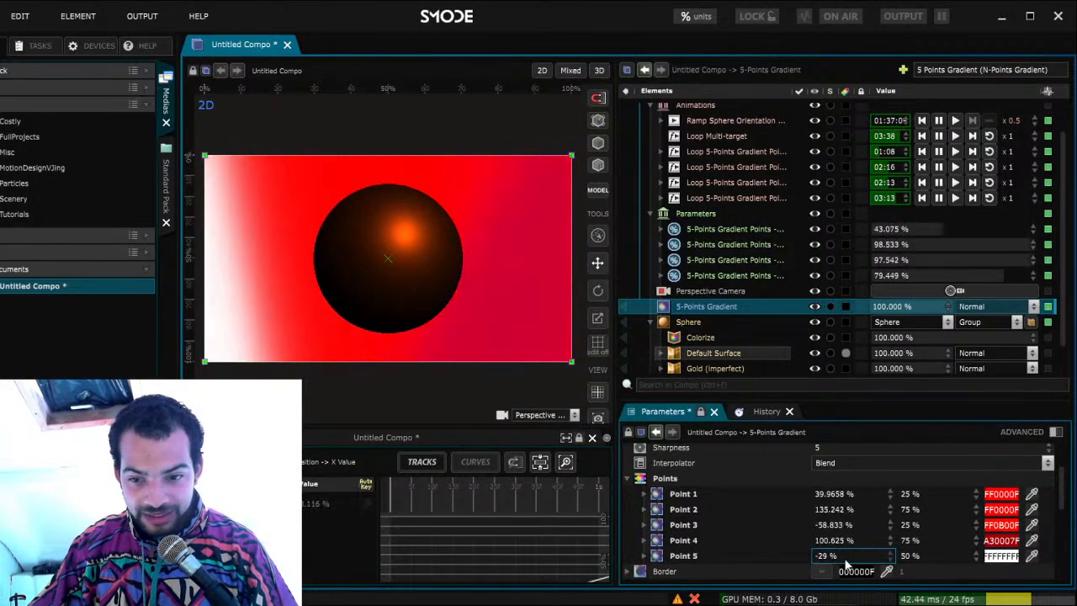
pyautogui.moveTo(811, 556); pyautogui.dragTo(765, 556)
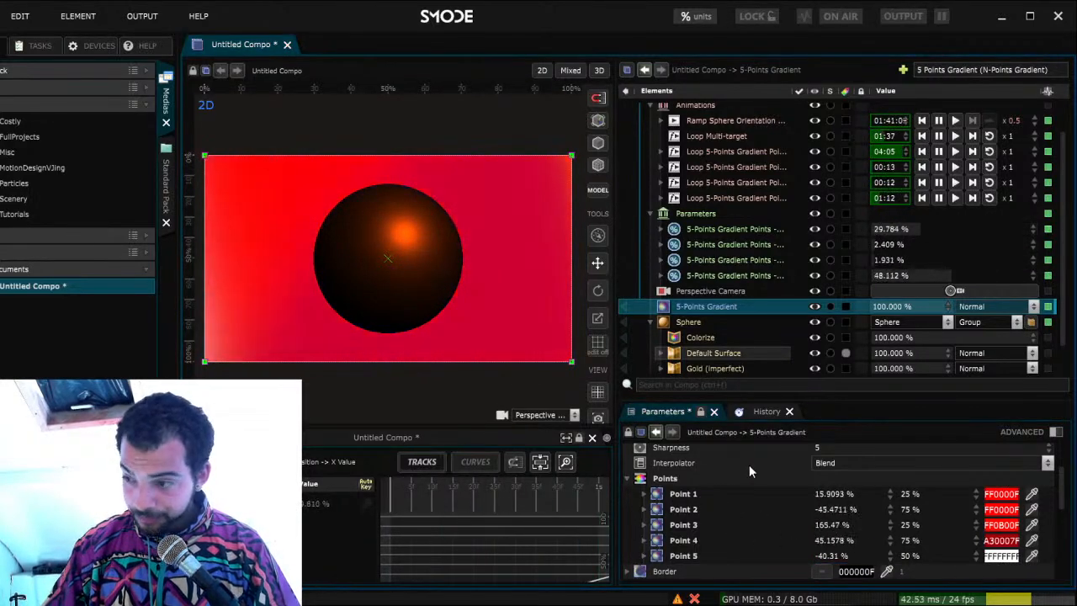
pyautogui.click(749, 467)
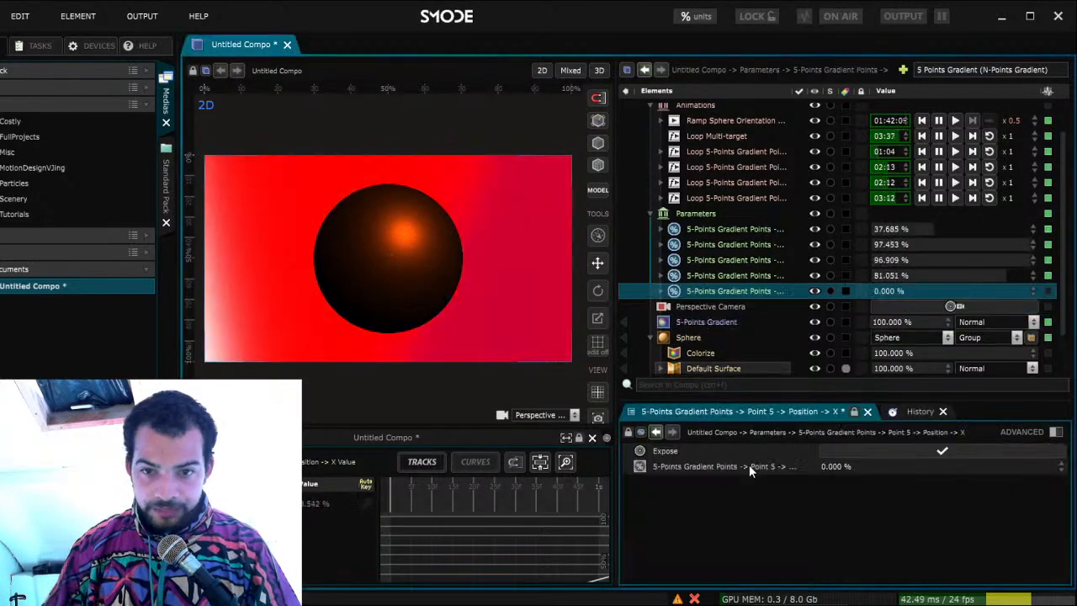
# Add a Loop animation to the exposed Point 5 X position and save the compo as Visual Test
pyautogui.rightClick(889, 292)
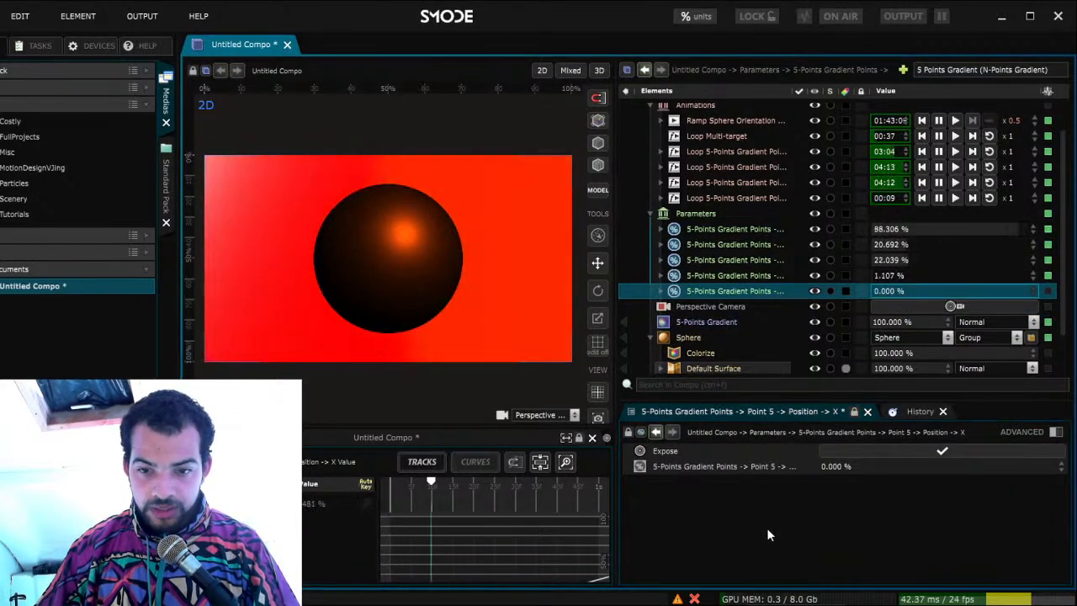
pyautogui.click(766, 526)
pyautogui.scroll(-2, 733, 311)
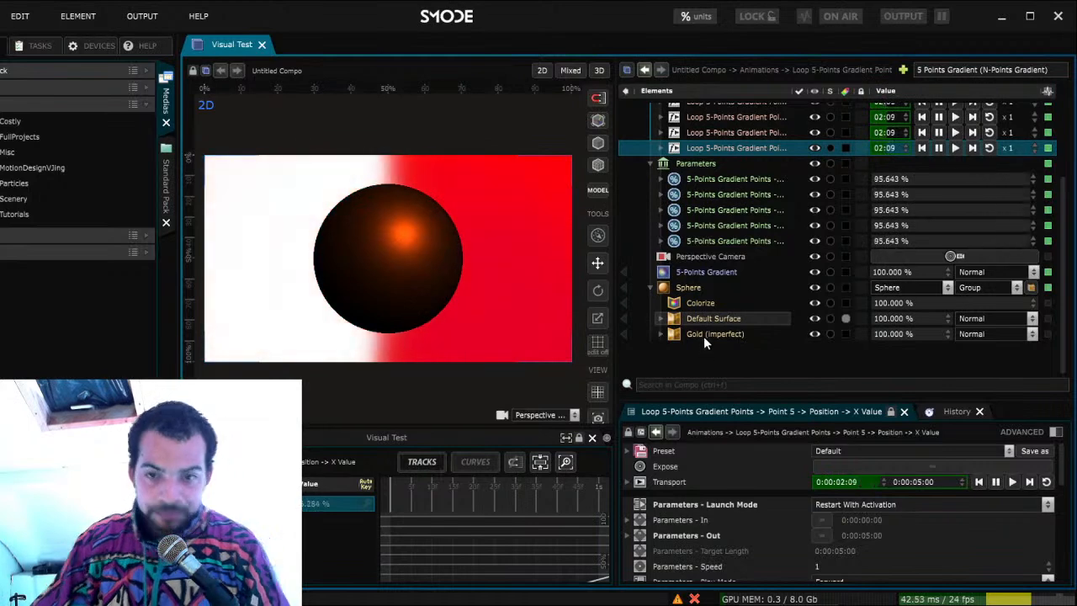
# Collapse the Parameters group and set the loop animation speed of gradient Point 1 to 0.5 and of Point 3 to 0.3
pyautogui.click(650, 163)
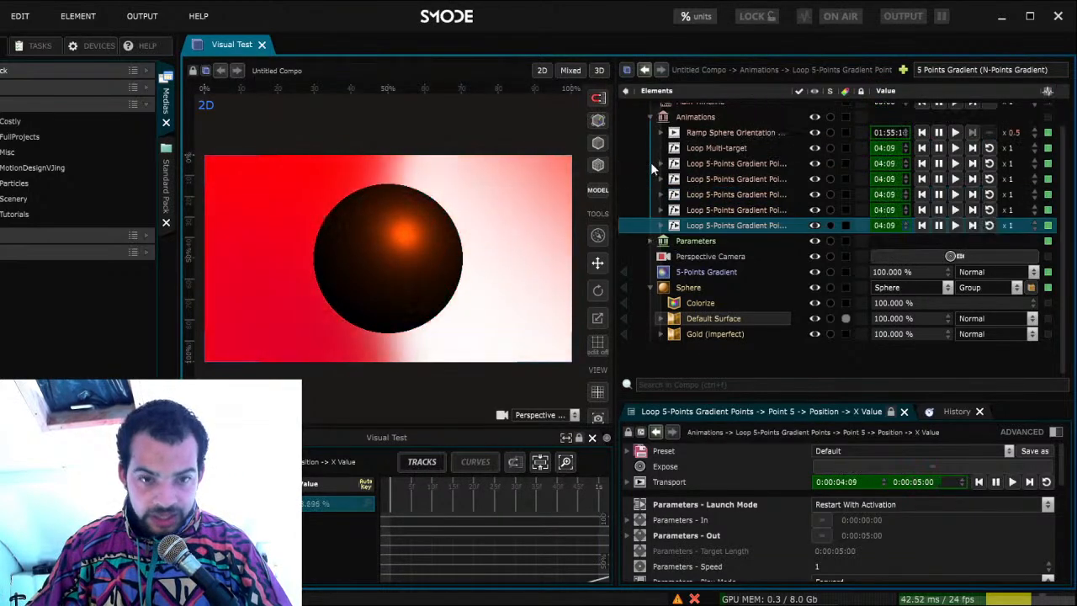
pyautogui.scroll(1, 727, 352)
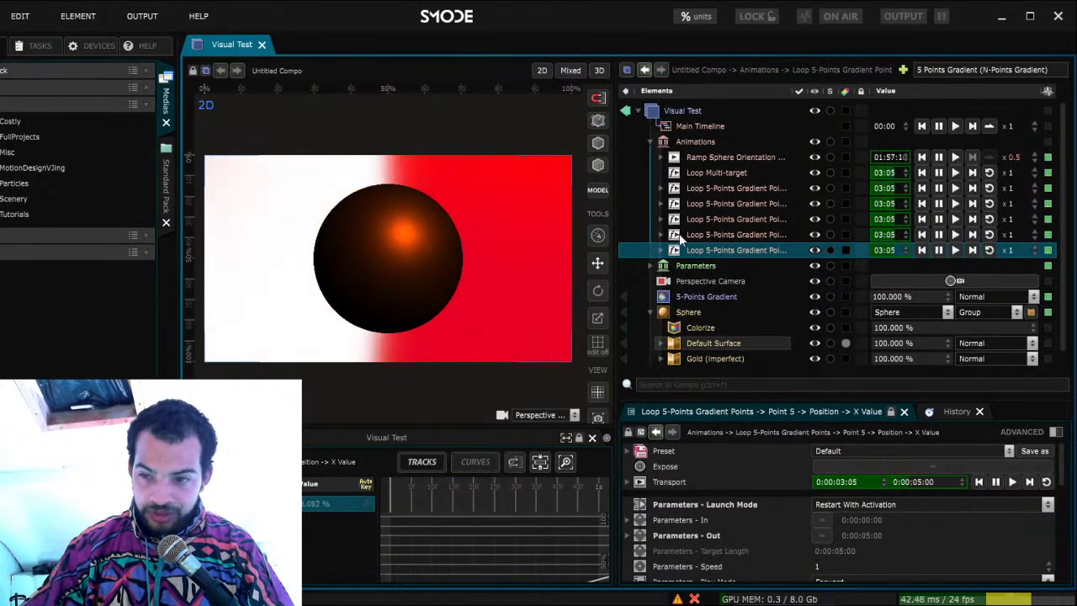
pyautogui.scroll(-1, 718, 296)
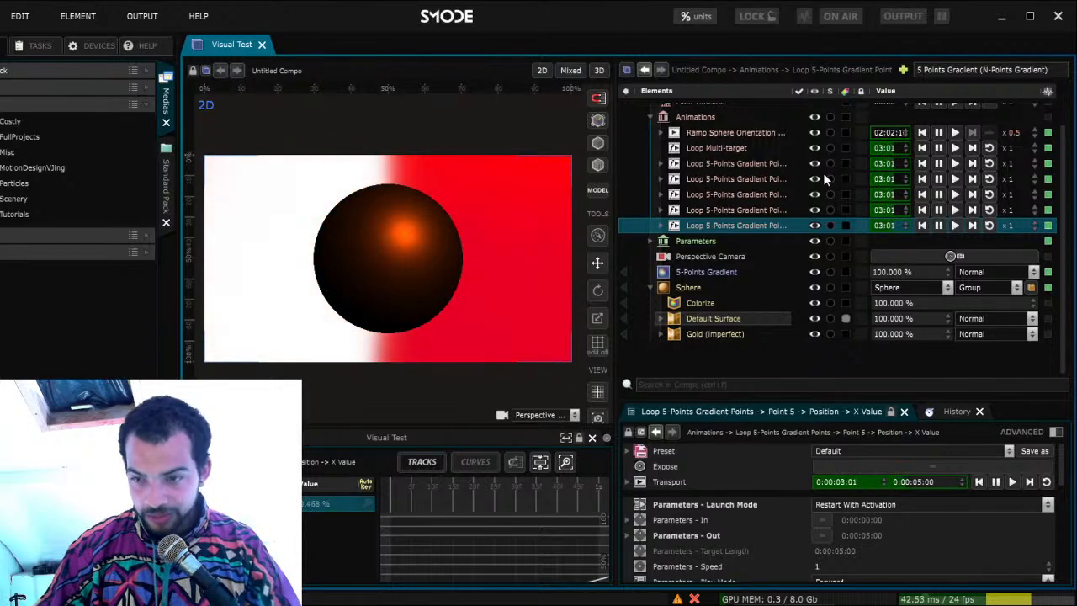
pyautogui.doubleClick(1010, 163)
pyautogui.write('0.5')
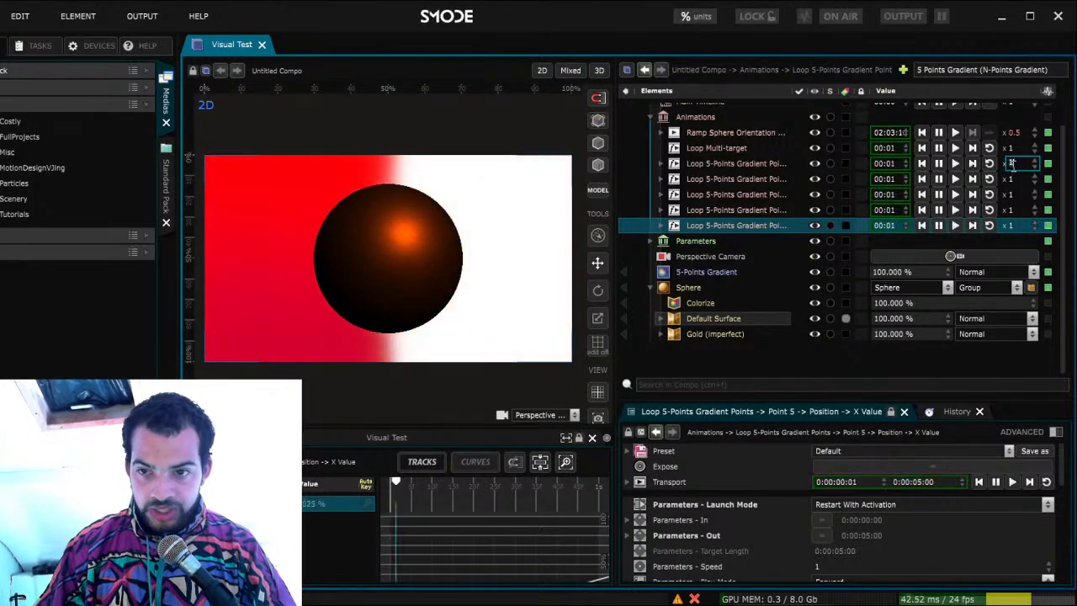
pyautogui.press('Return')
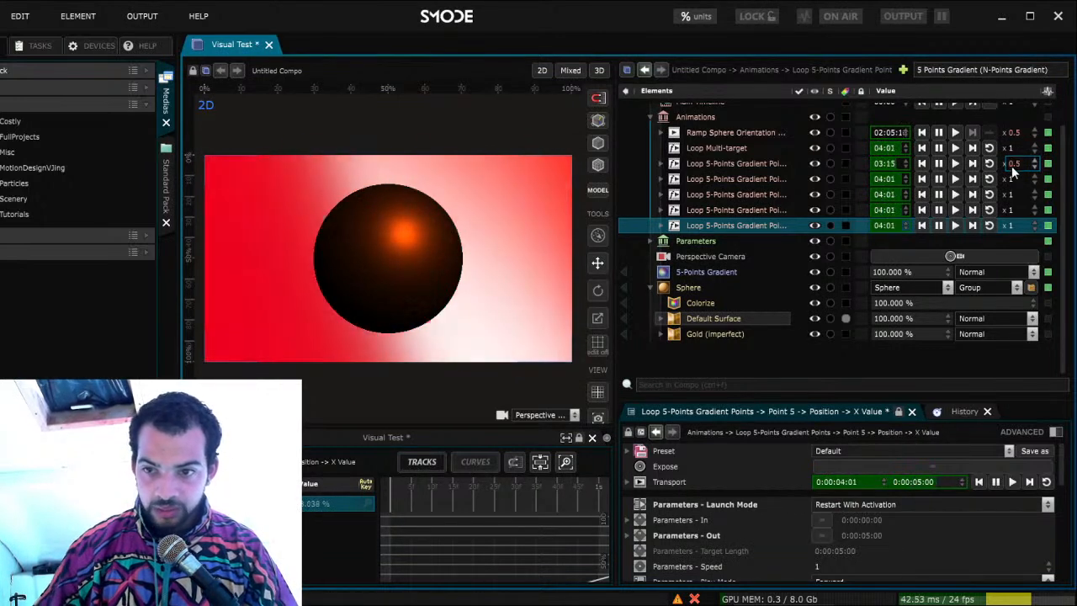
pyautogui.doubleClick(1012, 194)
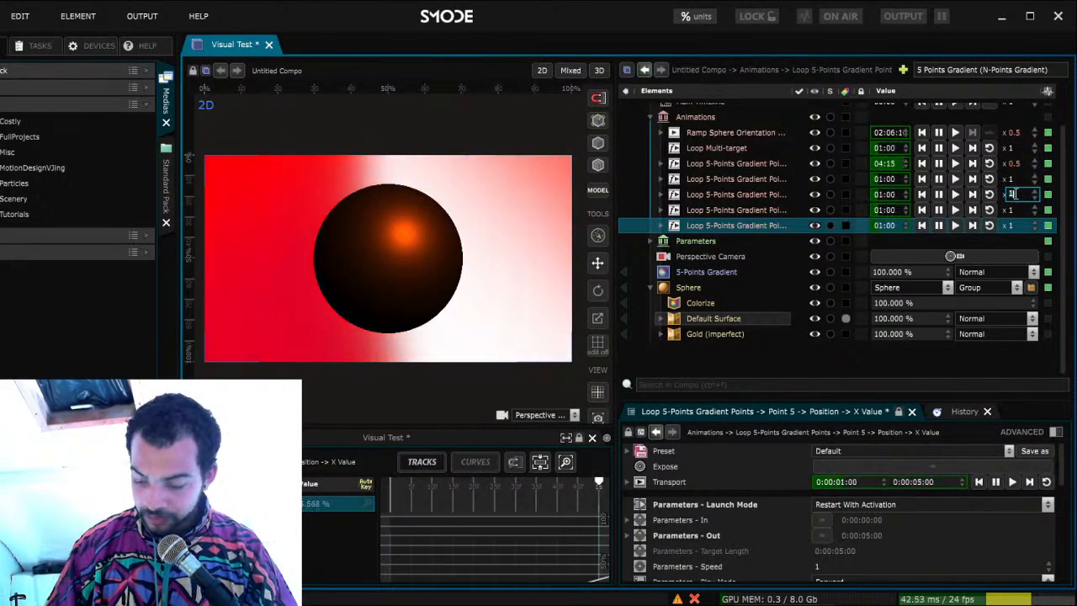
pyautogui.write('0.5')
pyautogui.press('Return')
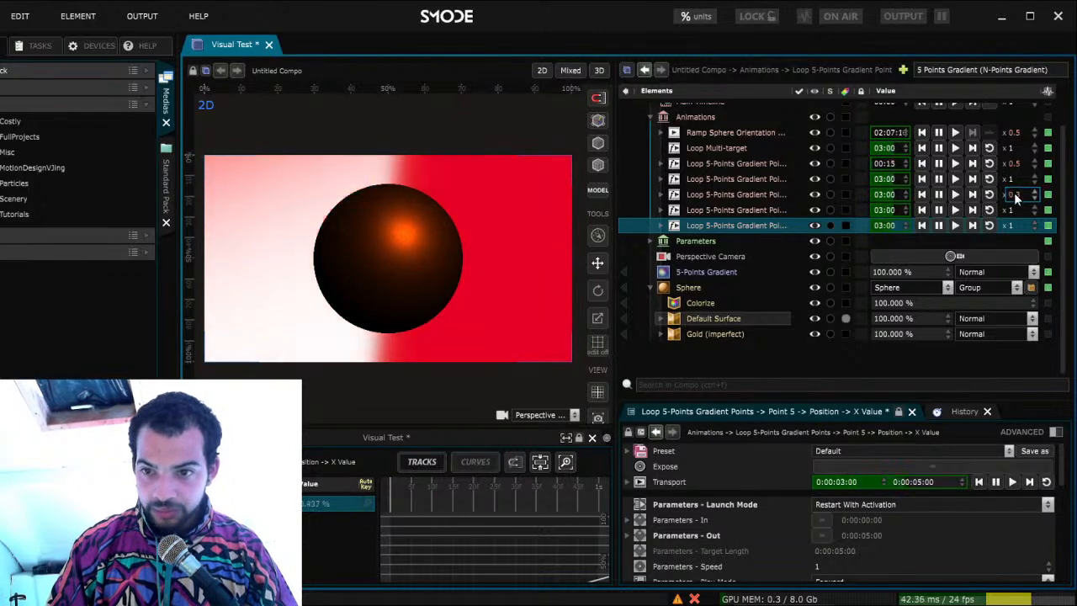
# Set the loop speed of Point 5 to 1.2, Point 4 to 3 and Loop Multi-target to 0.3, and save the compo
pyautogui.doubleClick(1014, 225)
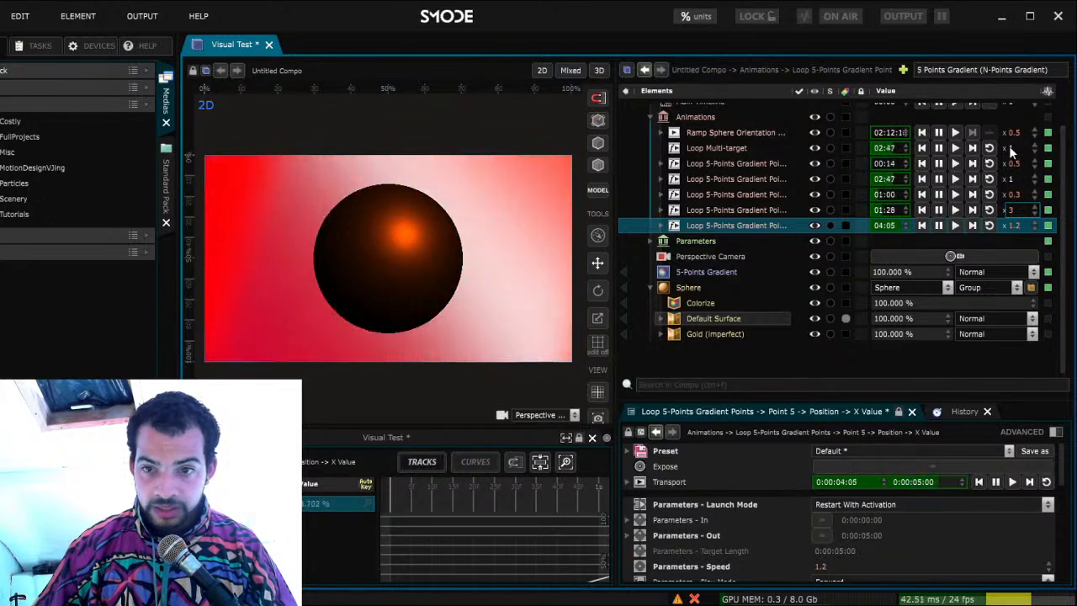
pyautogui.click(1009, 148)
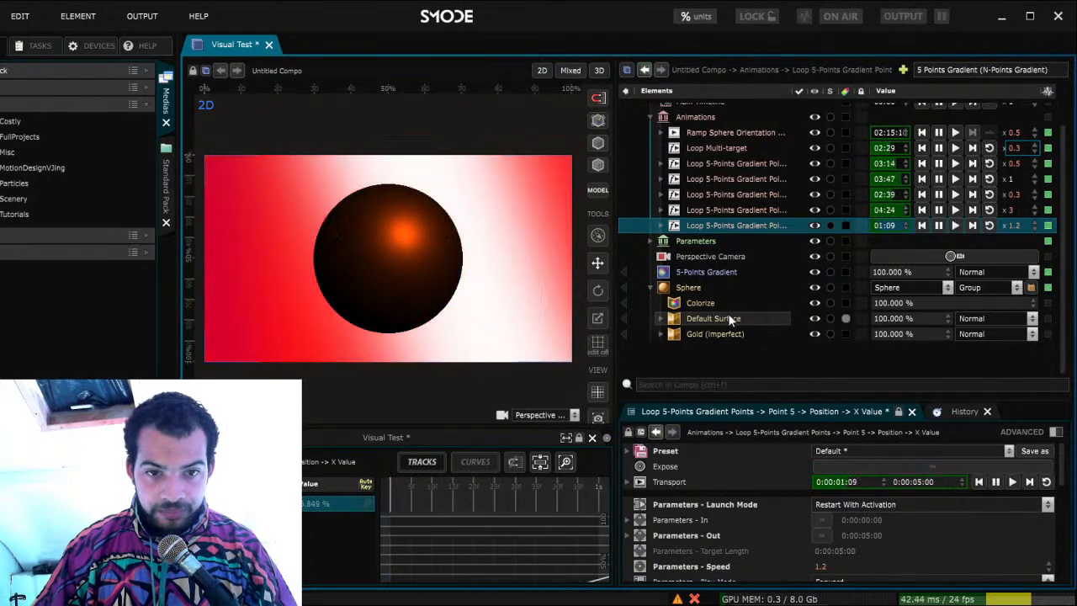
pyautogui.scroll(1, 728, 320)
pyautogui.scroll(-1, 728, 322)
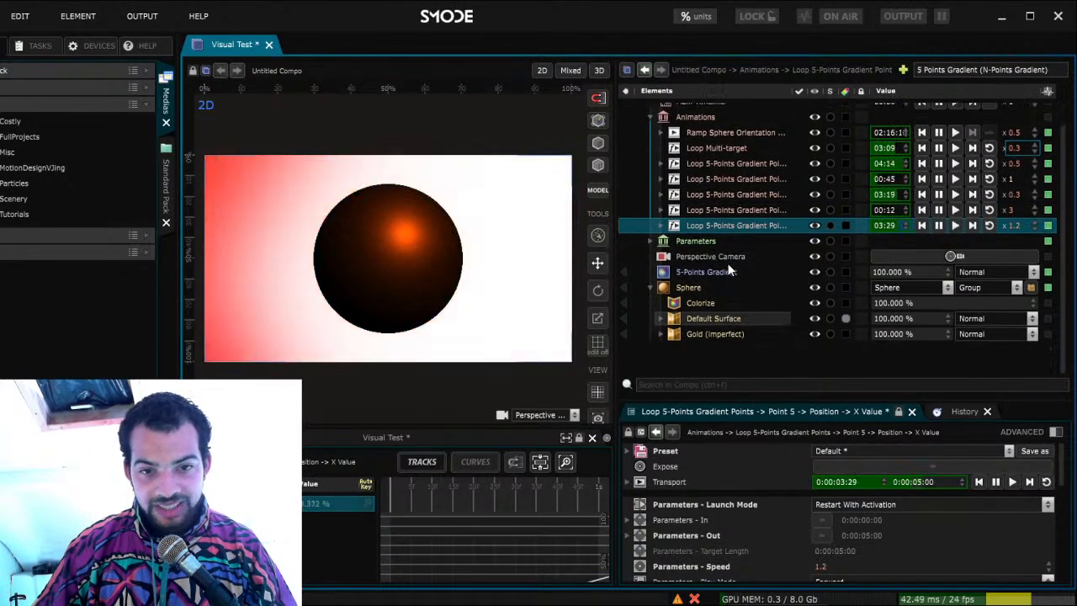
pyautogui.hotkey('ctrl', 's')
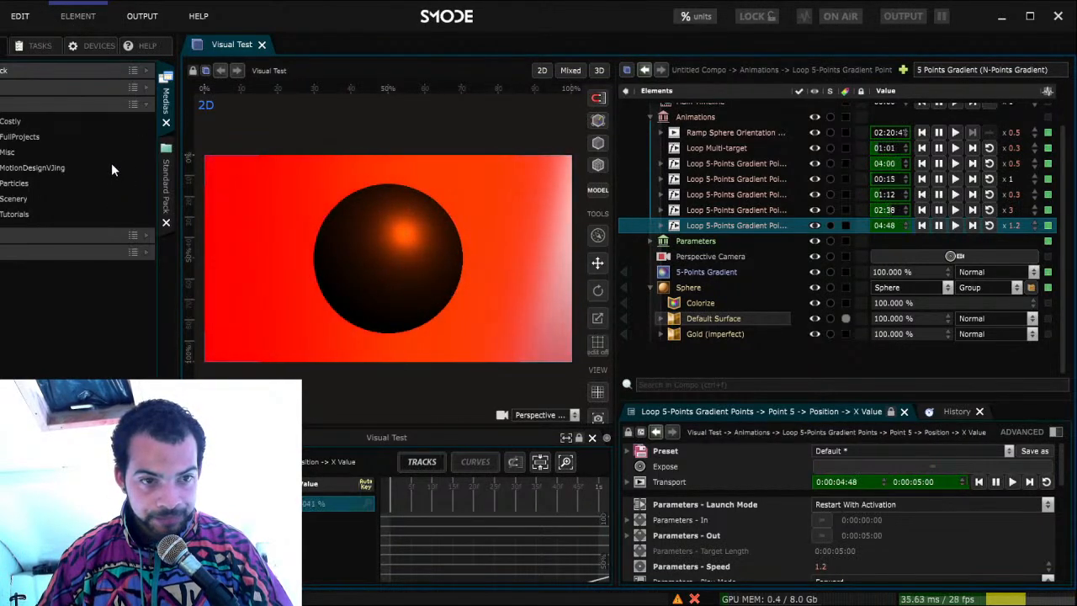
# Add a Chromatic Aberration effect with a distortion of -9.75 to the compo and save the compo
pyautogui.click(198, 168)
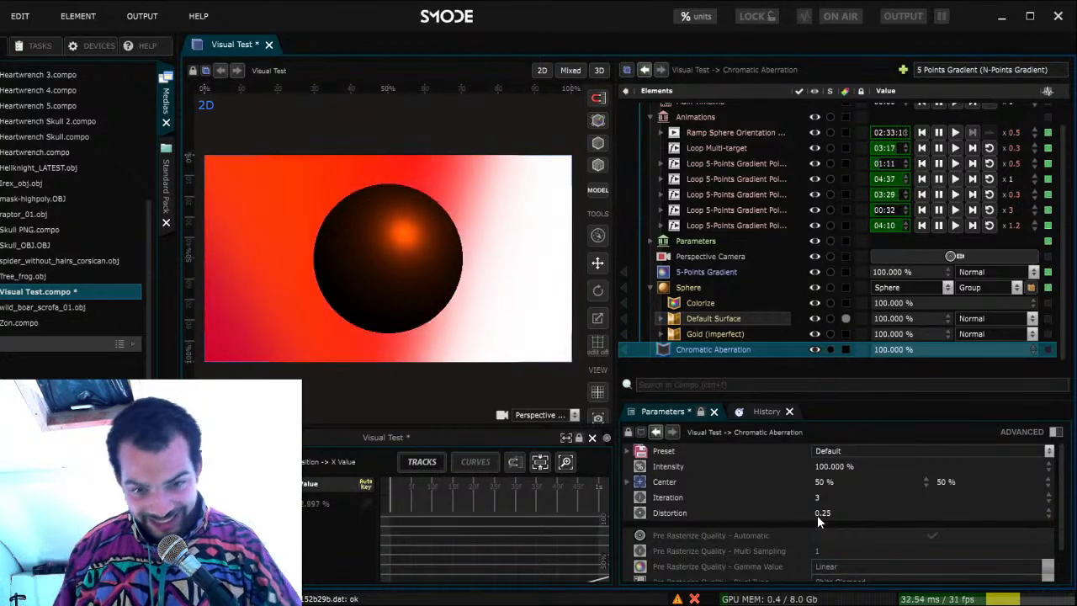
pyautogui.doubleClick(826, 512)
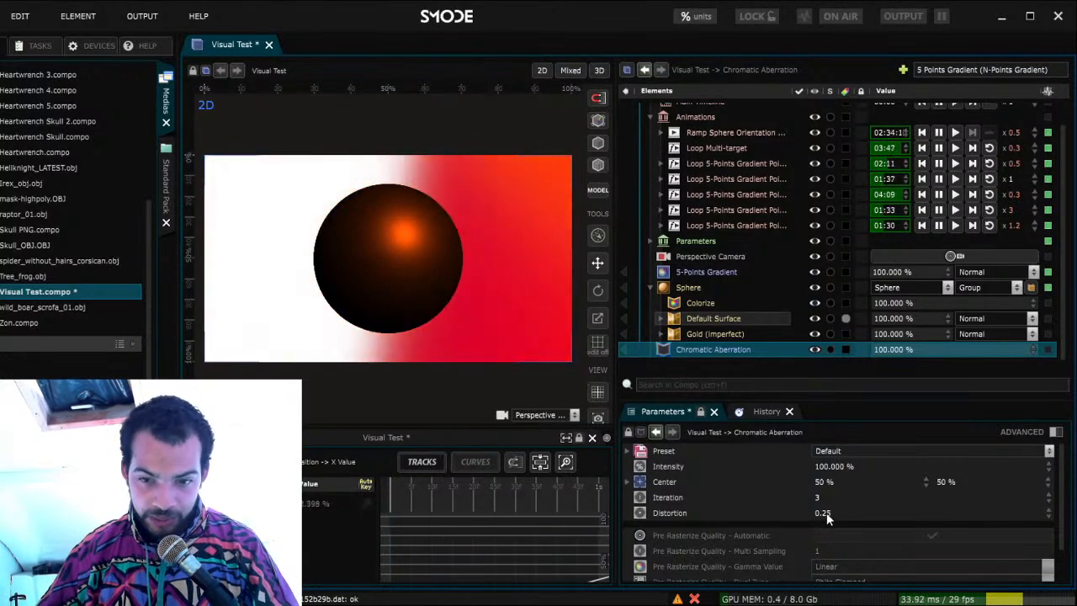
pyautogui.write('4.05')
pyautogui.moveTo(826, 512); pyautogui.dragTo(826, 454)
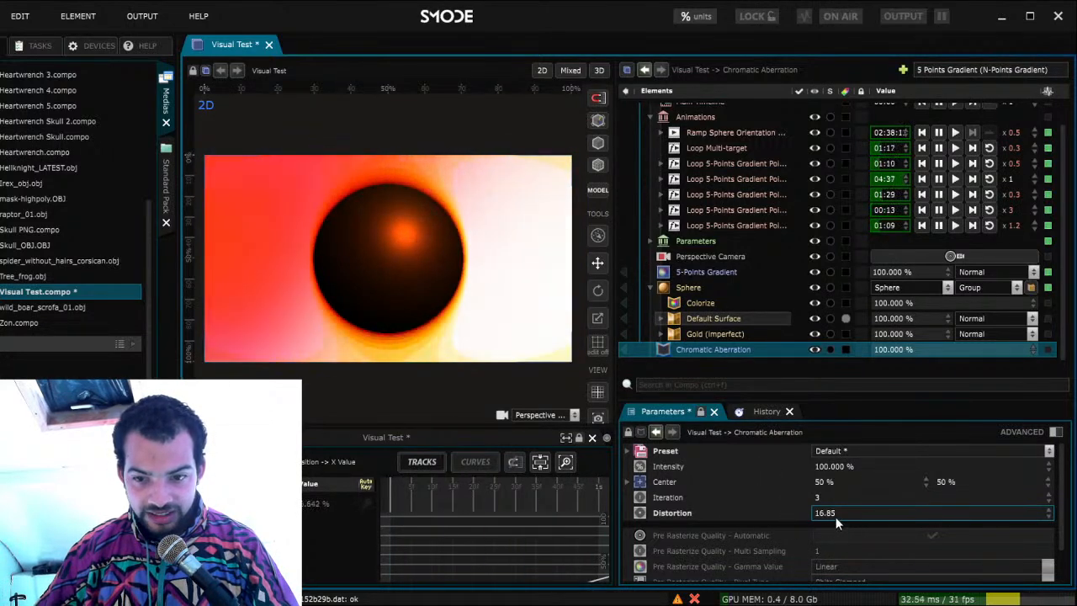
pyautogui.moveTo(832, 512); pyautogui.dragTo(831, 418)
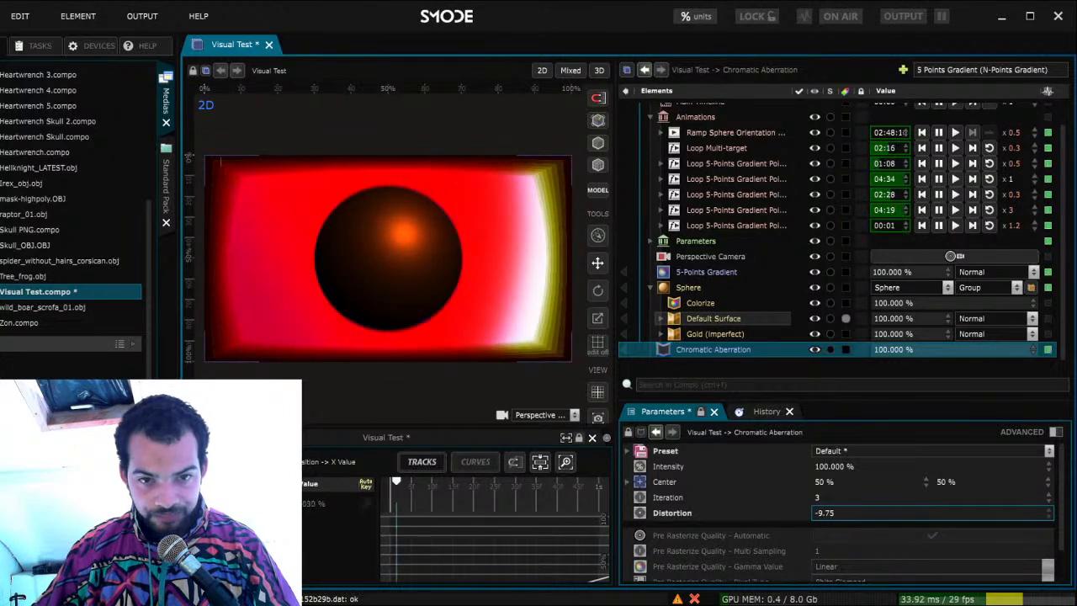
pyautogui.scroll(-1, 753, 323)
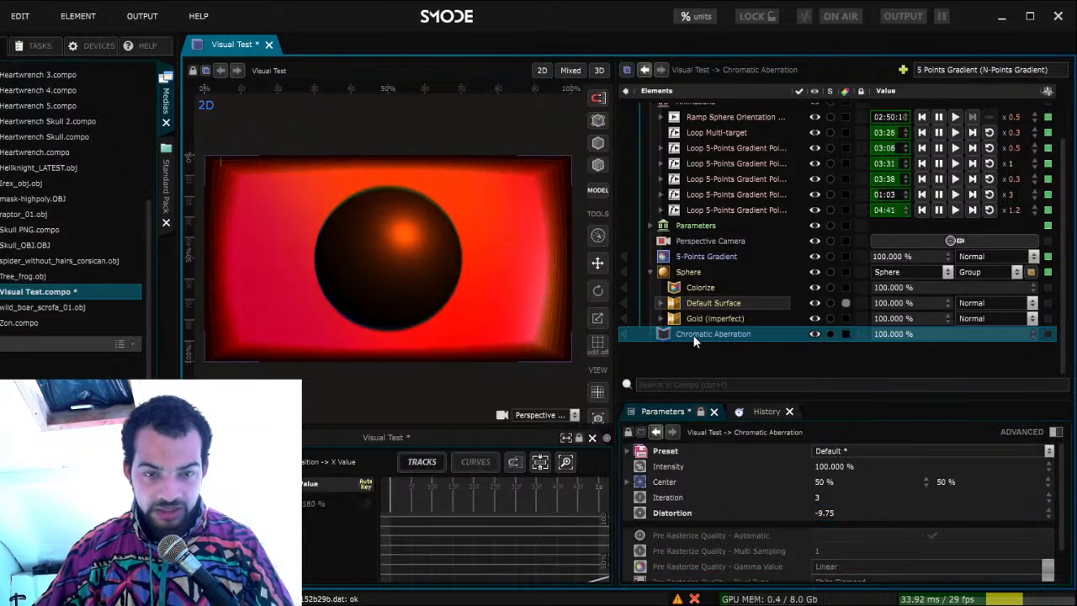
pyautogui.hotkey('ctrl', 's')
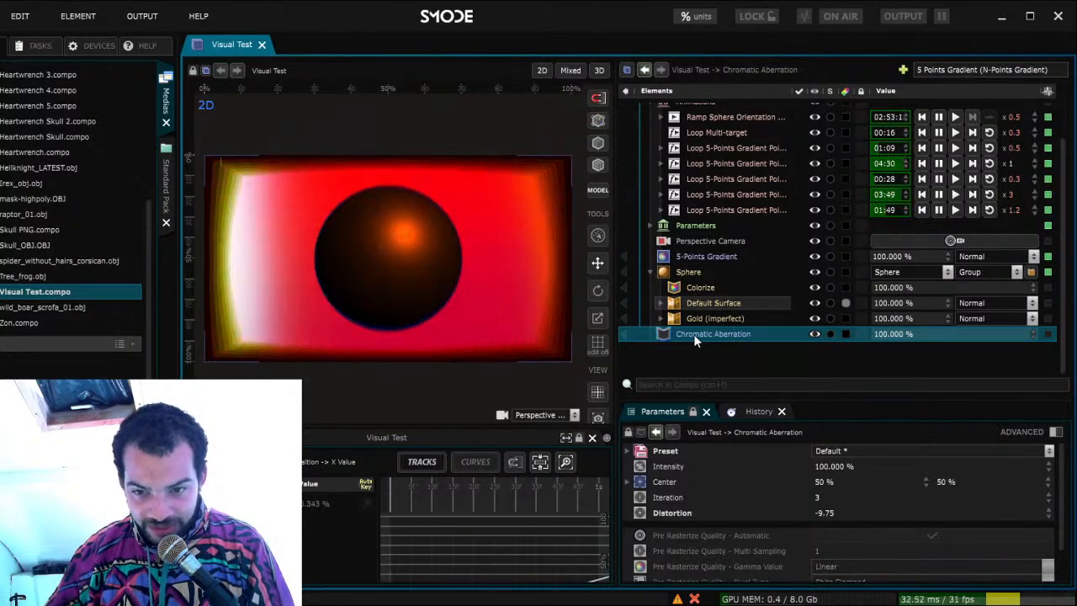
# Expose the Chromatic Aberration distortion as a parameter and set the type of its target function to Parametric
pyautogui.click(830, 512)
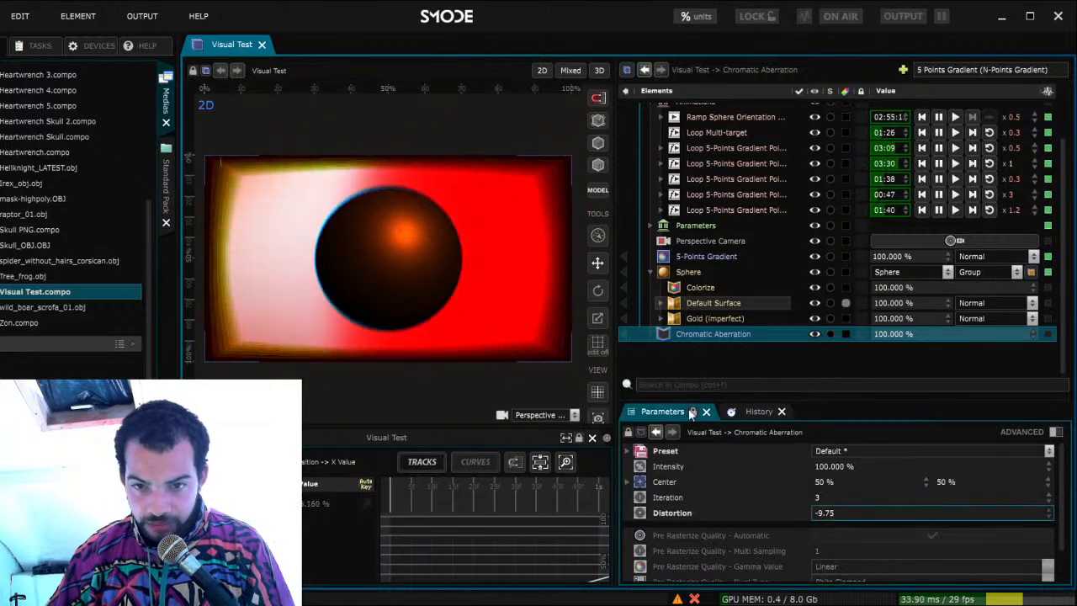
pyautogui.click(751, 413)
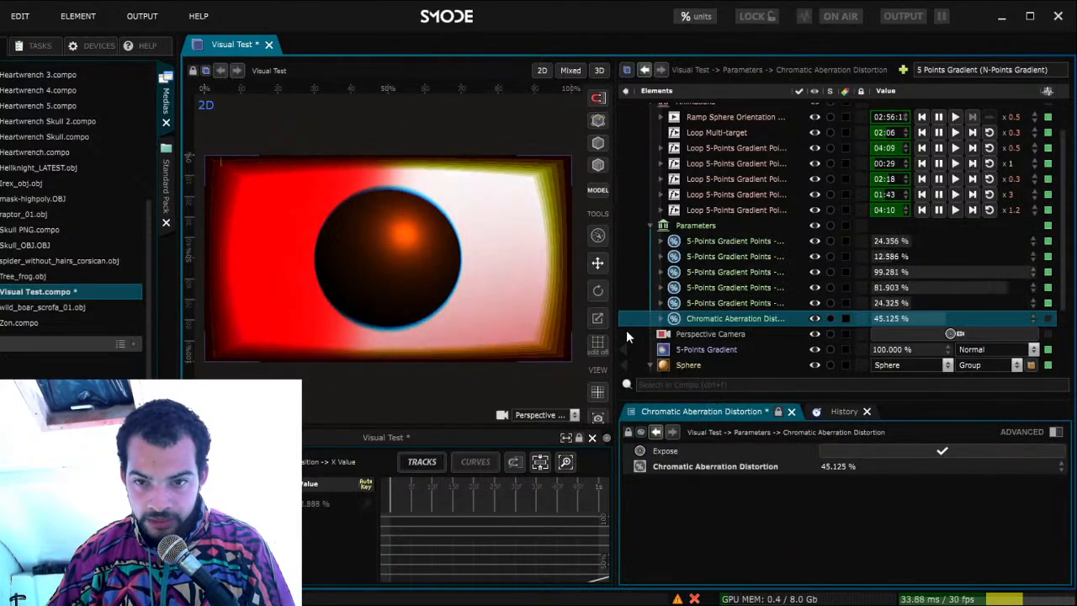
pyautogui.click(661, 319)
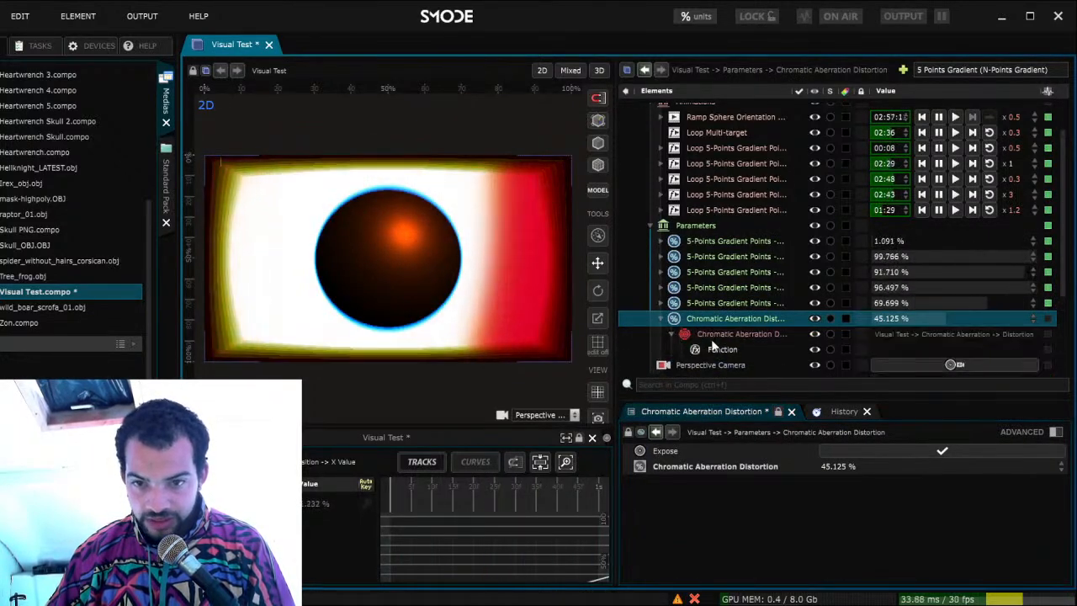
pyautogui.click(742, 334)
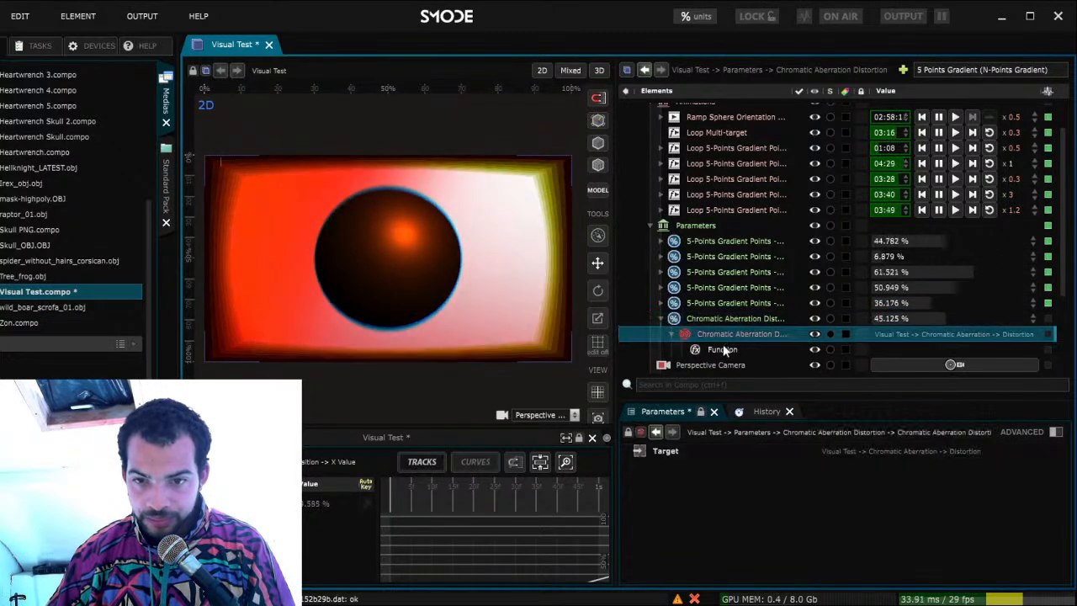
pyautogui.click(778, 349)
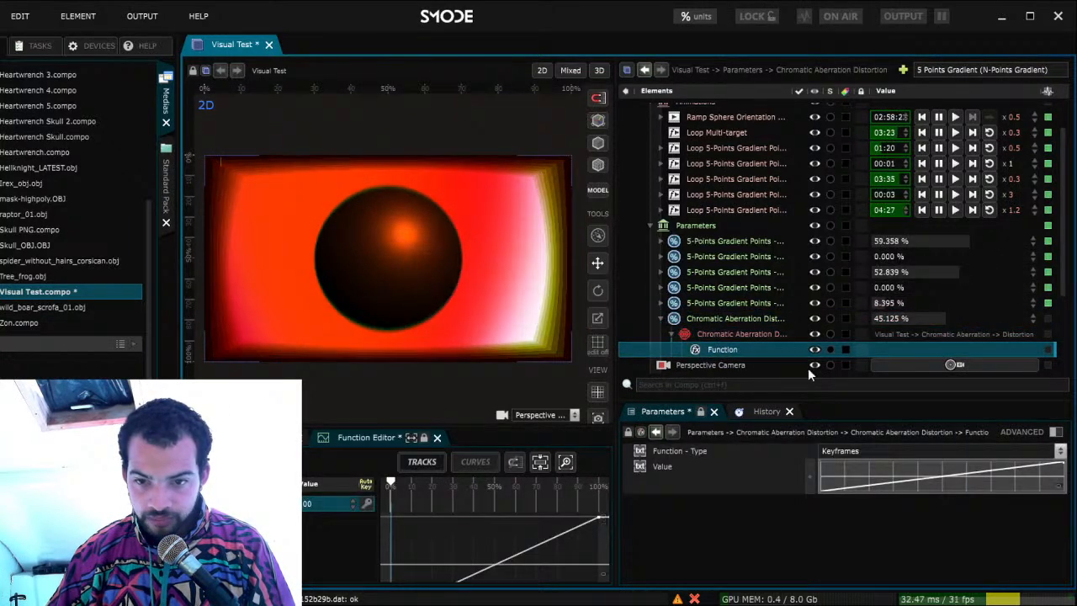
pyautogui.click(858, 486)
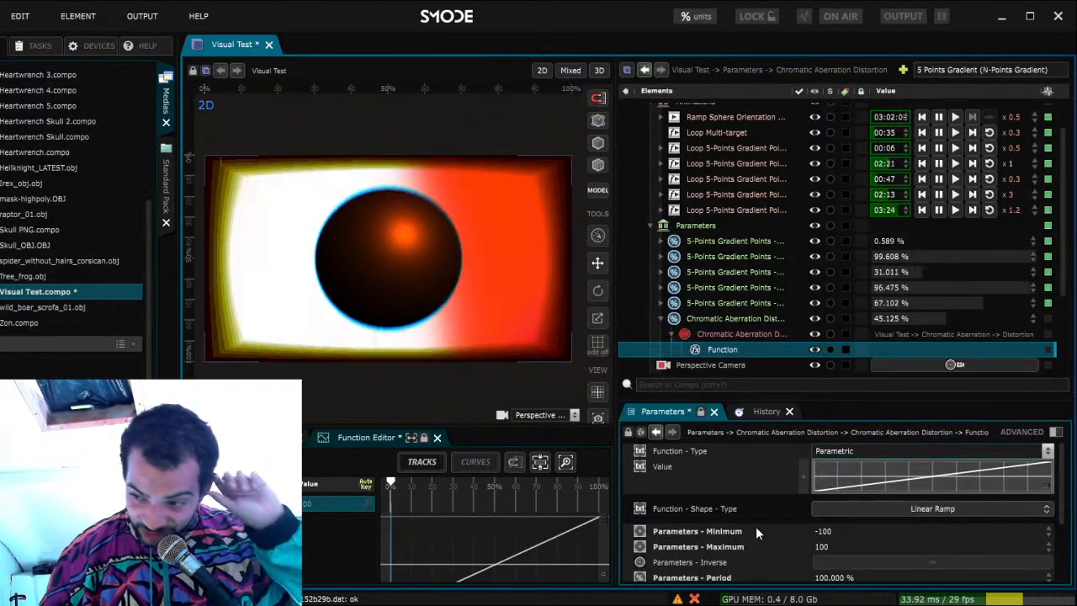
# Try a distortion of 58.65 on the Chromatic Aberration effect
pyautogui.scroll(-2, 755, 527)
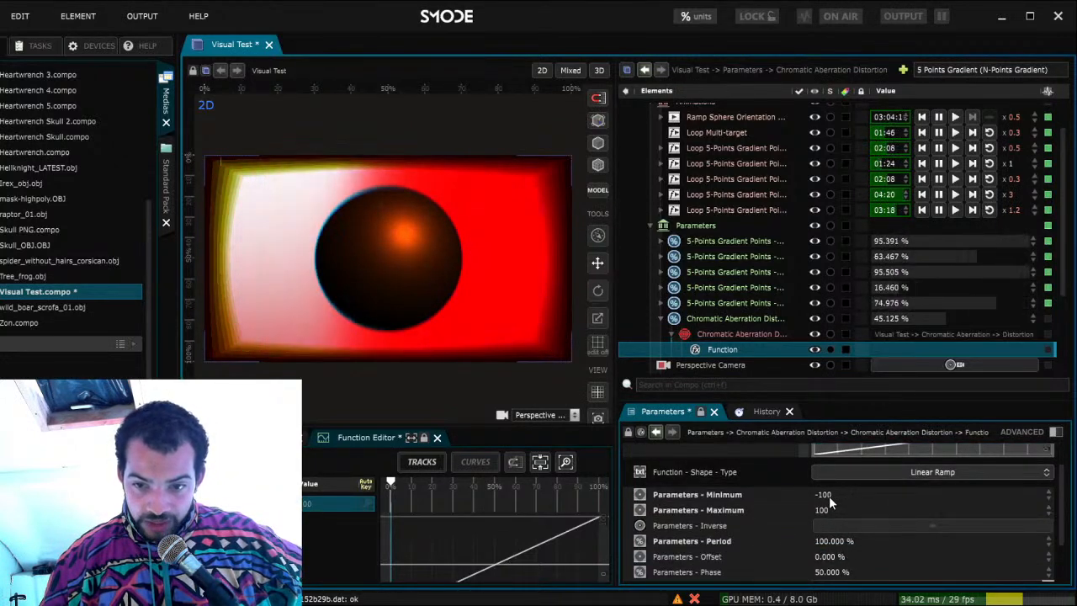
pyautogui.scroll(-4, 709, 356)
pyautogui.click(715, 334)
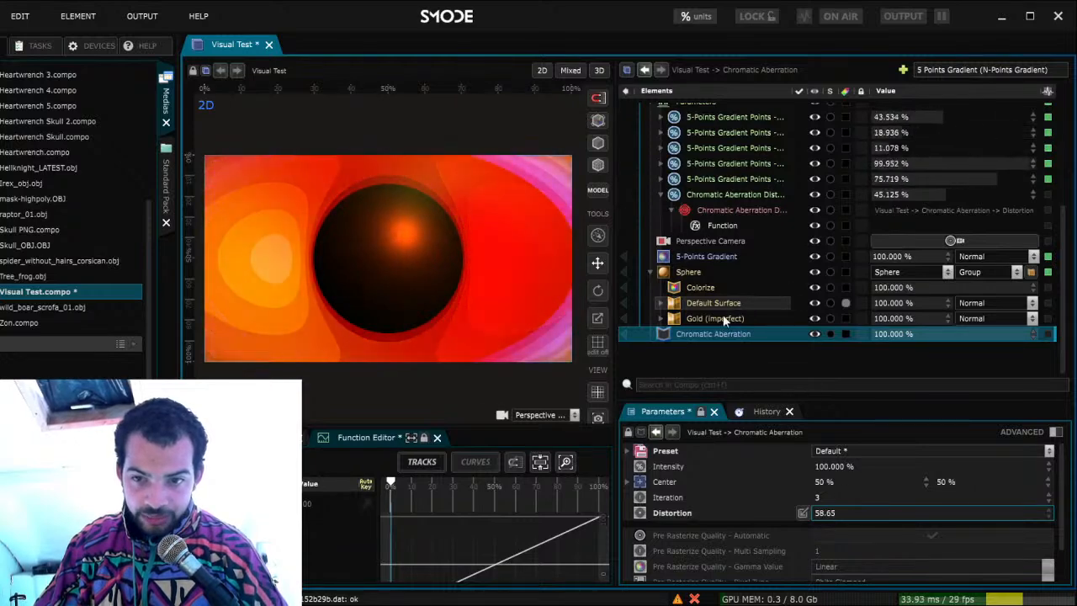
pyautogui.scroll(3, 656, 259)
pyautogui.scroll(-3, 685, 269)
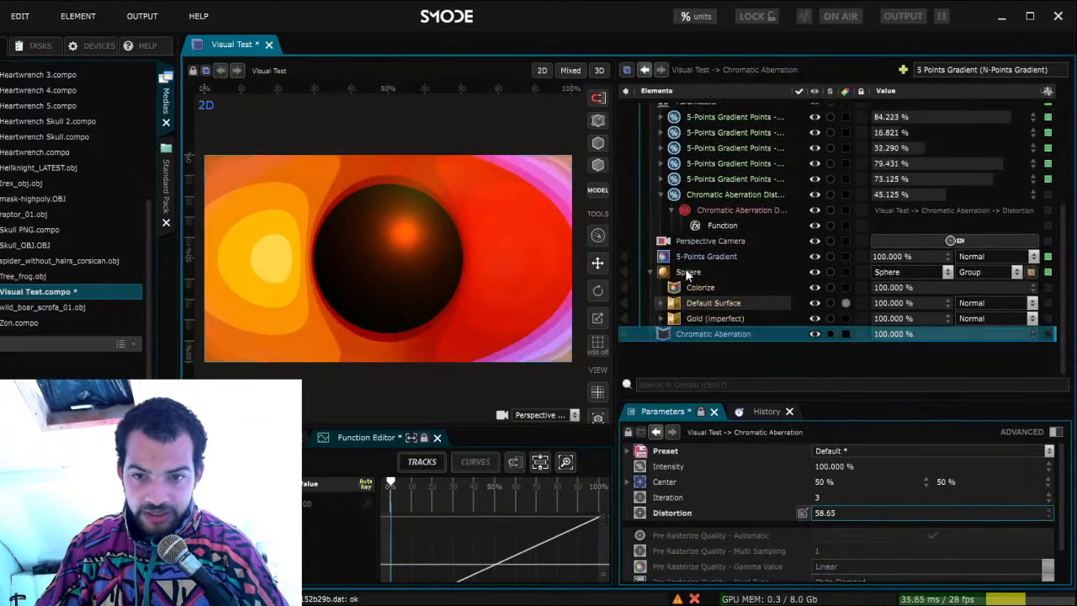
# Set the minimum of the exposed distortion's linear ramp function to -9 and the maximum to 50
pyautogui.click(723, 226)
pyautogui.click(823, 494)
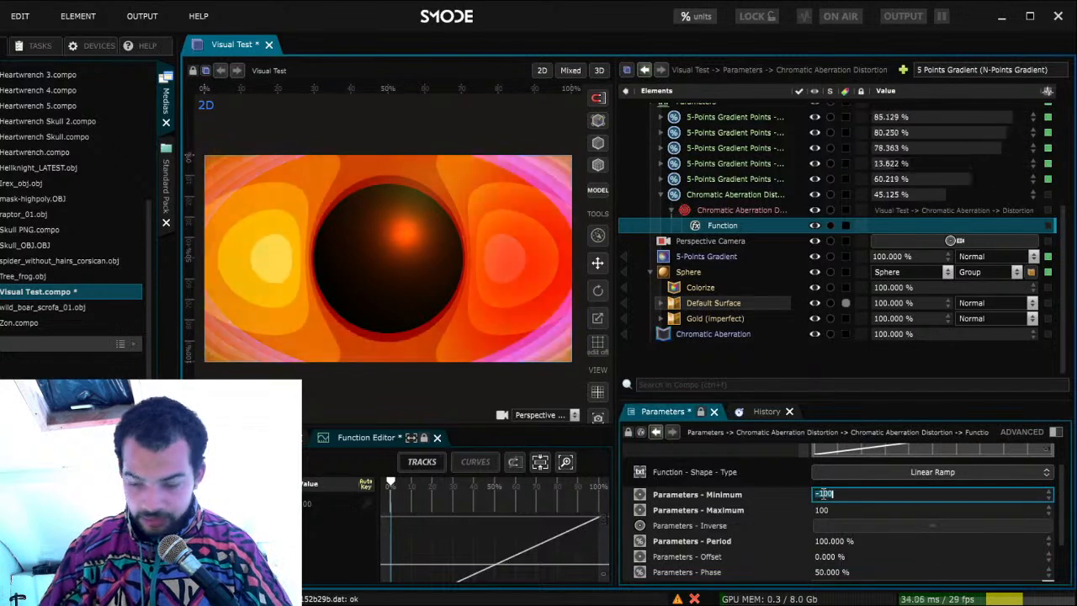
pyautogui.write('-9')
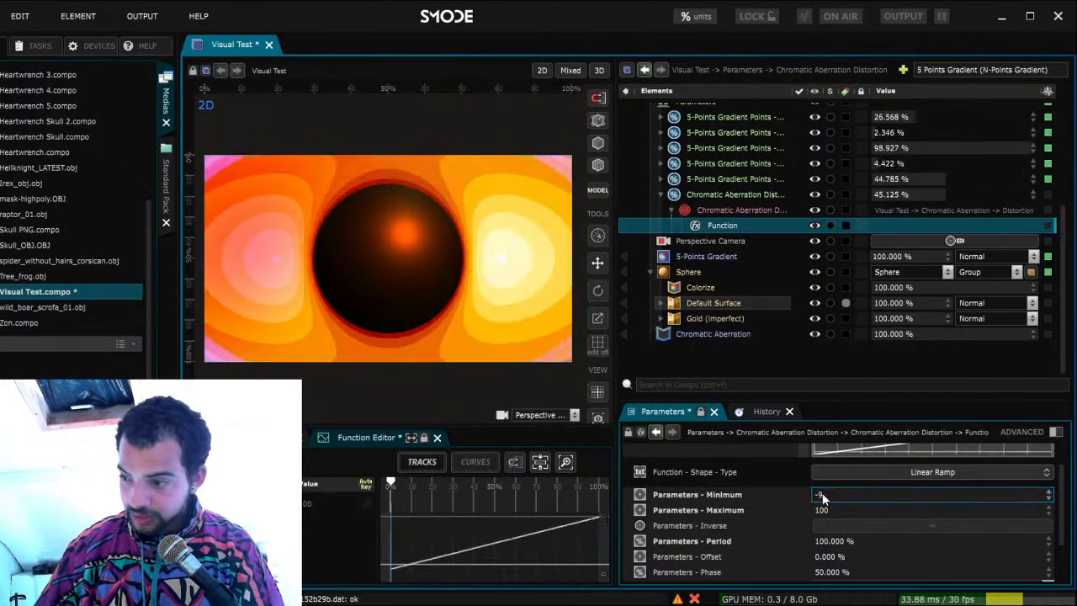
pyautogui.click(825, 510)
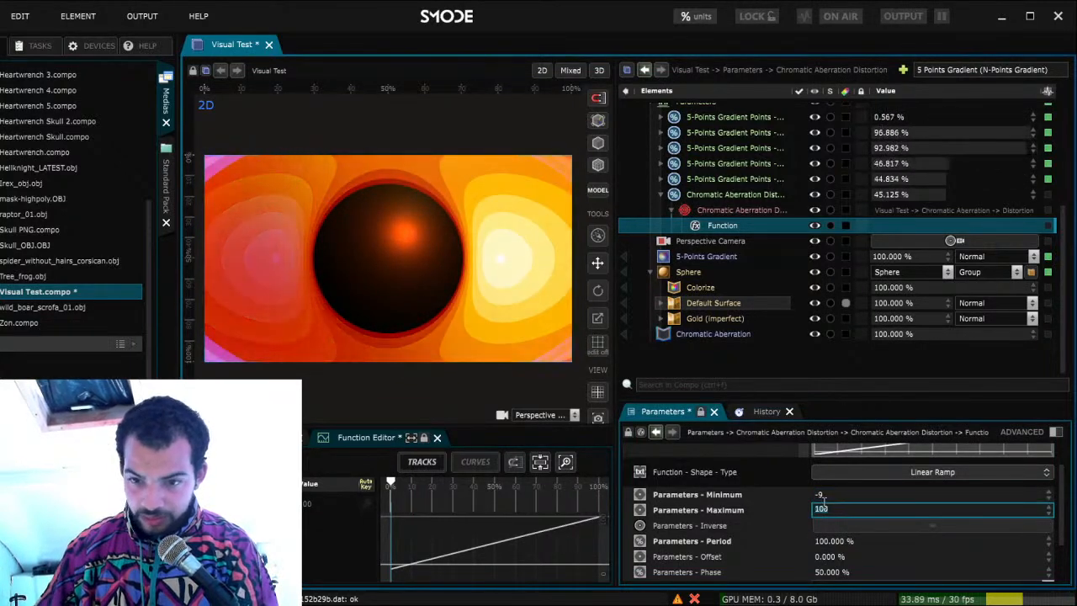
pyautogui.write('50')
pyautogui.press('Return')
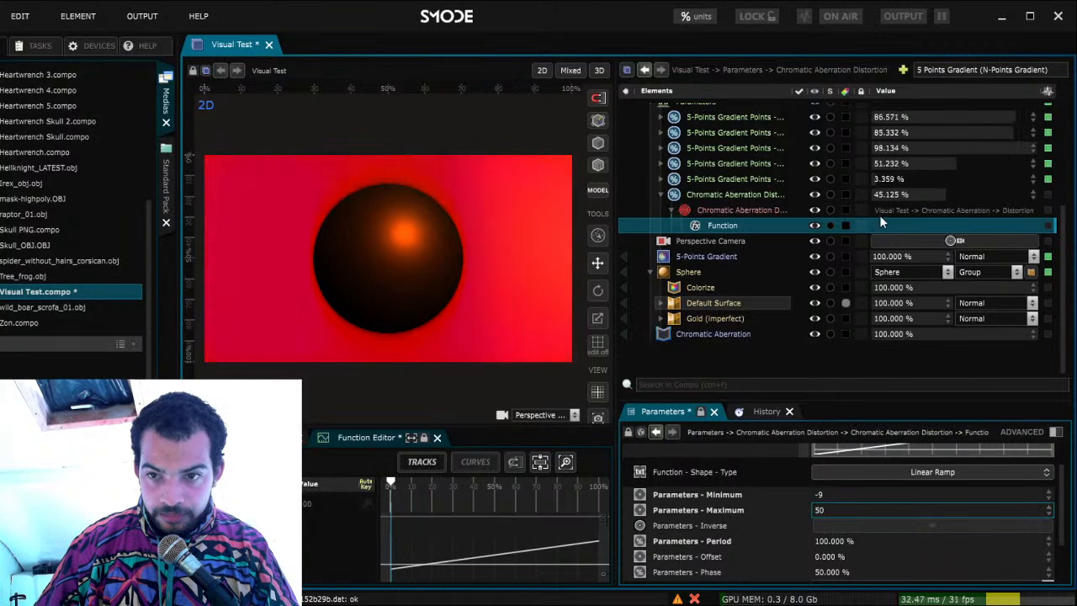
# Add a Loop animation to the exposed Chromatic Aberration distortion and set its speed to 0.3
pyautogui.click(735, 196)
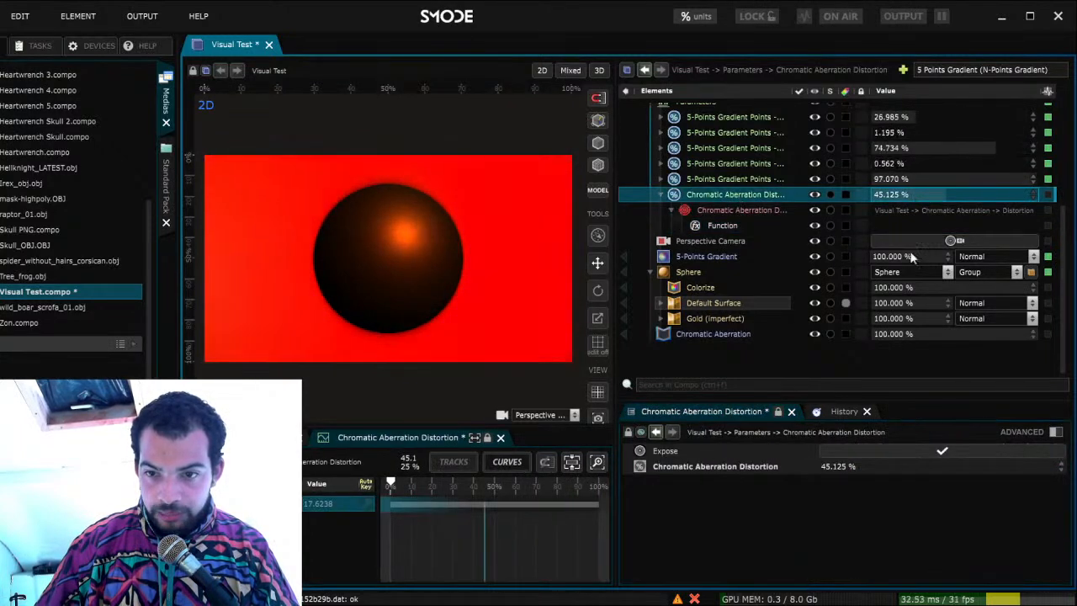
pyautogui.press('l')
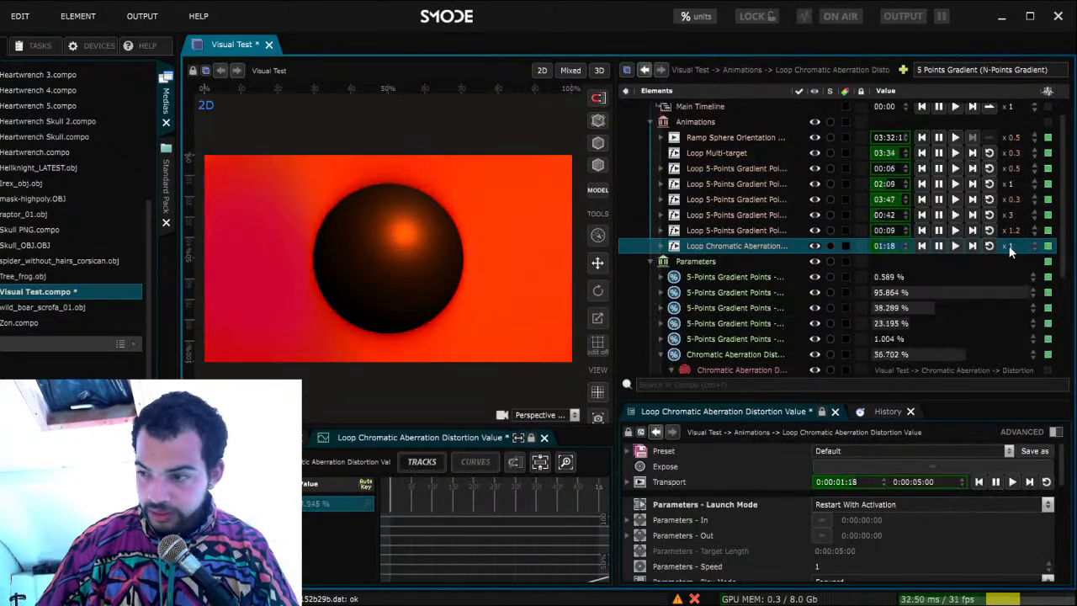
pyautogui.write('0.3')
pyautogui.press('Return')
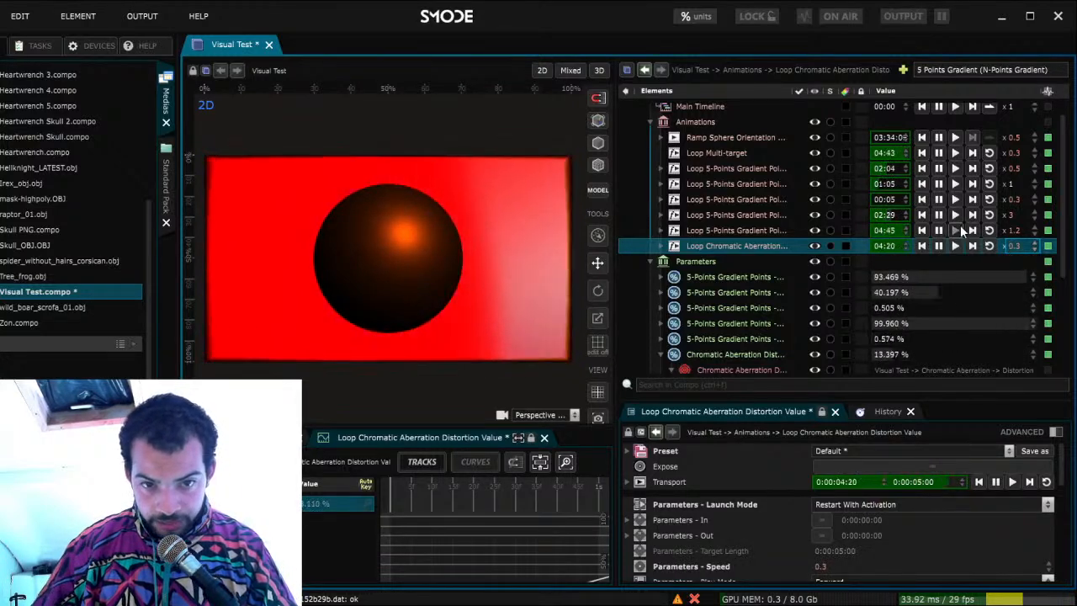
# Reduce the sphere's radius to 0.26 m
pyautogui.scroll(-3, 744, 283)
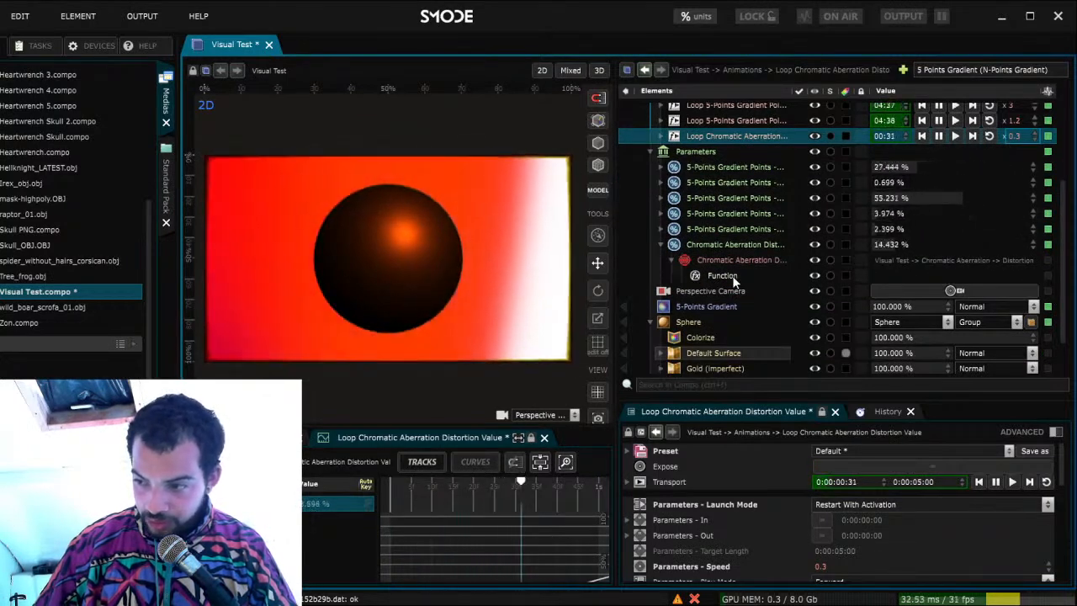
pyautogui.scroll(-2, 732, 275)
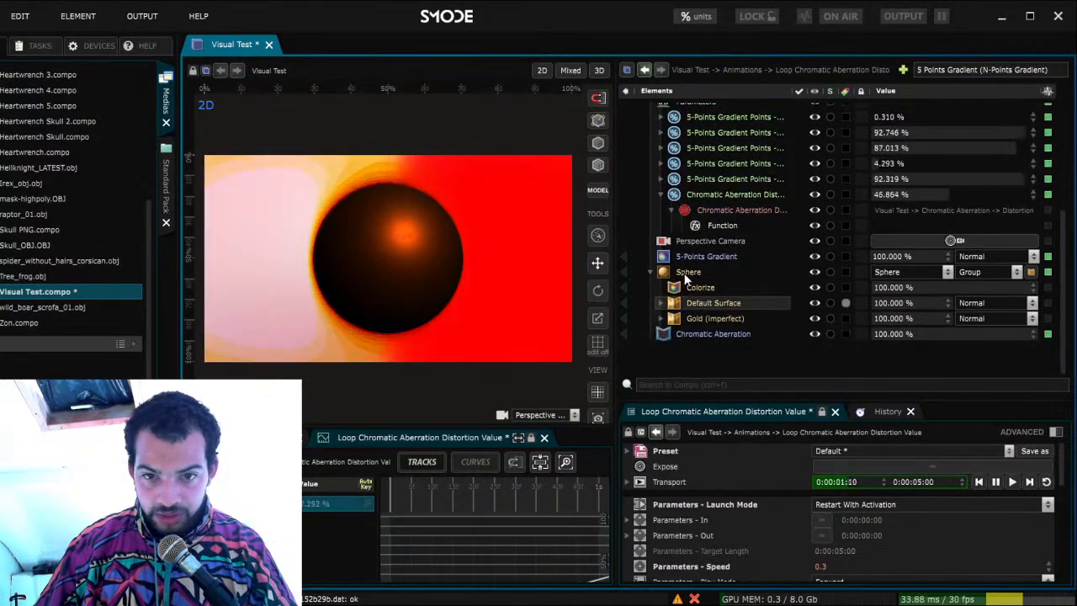
pyautogui.click(687, 272)
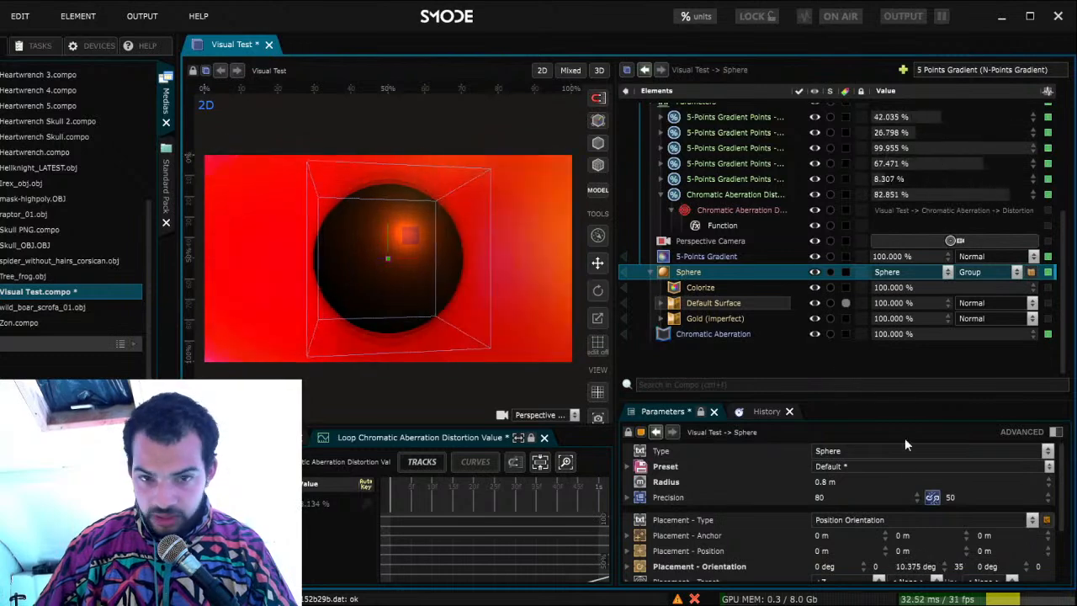
pyautogui.moveTo(818, 481)
pyautogui.mouseDown()
pyautogui.moveTo(817, 514)
pyautogui.moveTo(818, 447)
pyautogui.moveTo(831, 483)
pyautogui.mouseUp()
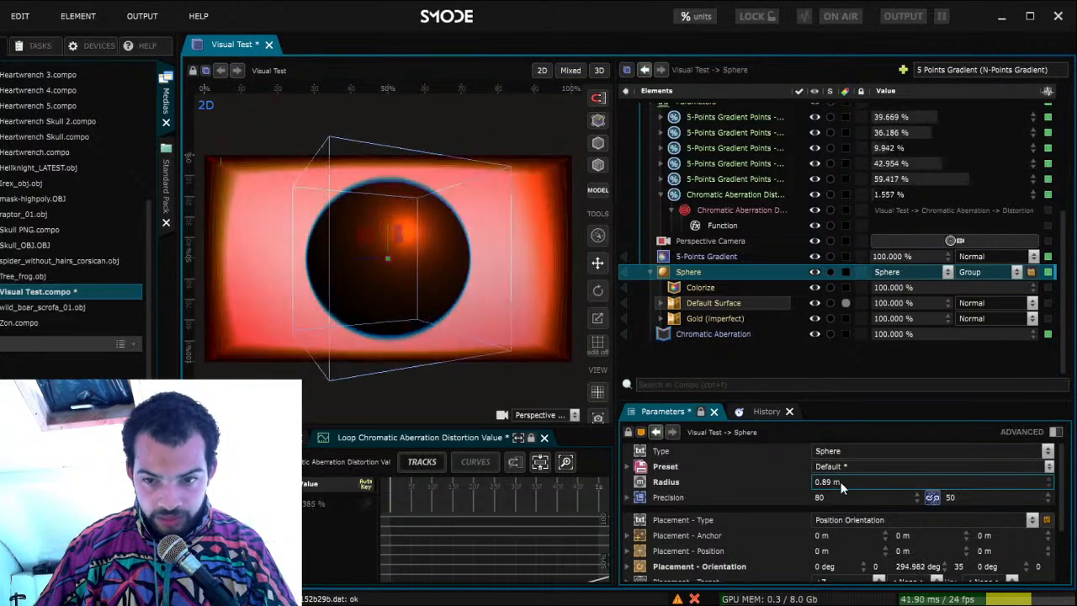
pyautogui.moveTo(836, 481); pyautogui.dragTo(841, 489)
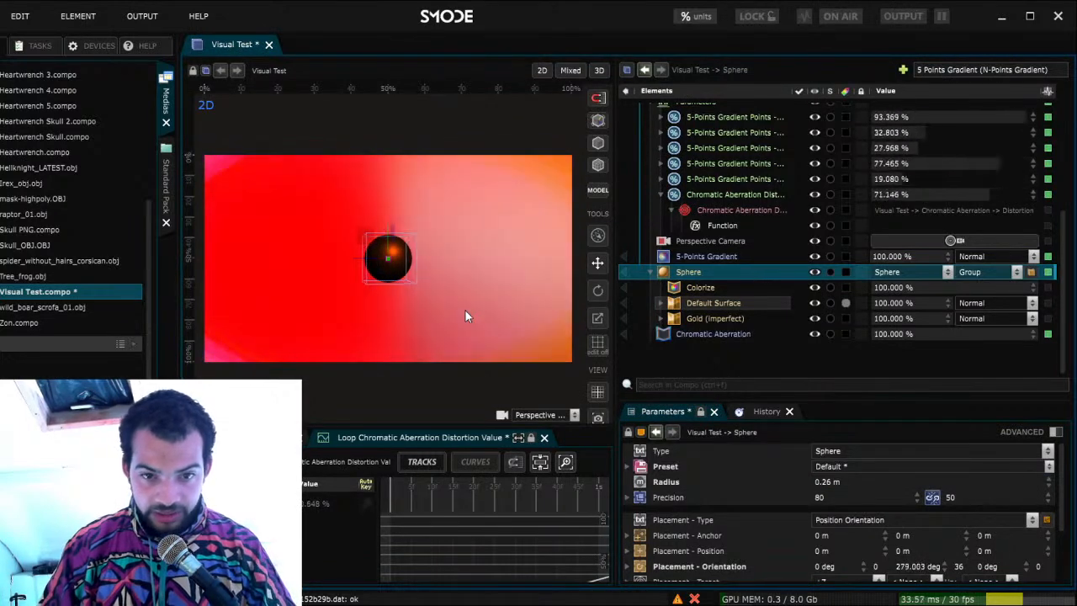
# Expose the sphere radius as a parameter and give it a Loop animation with a speed of 0.35
pyautogui.click(465, 310)
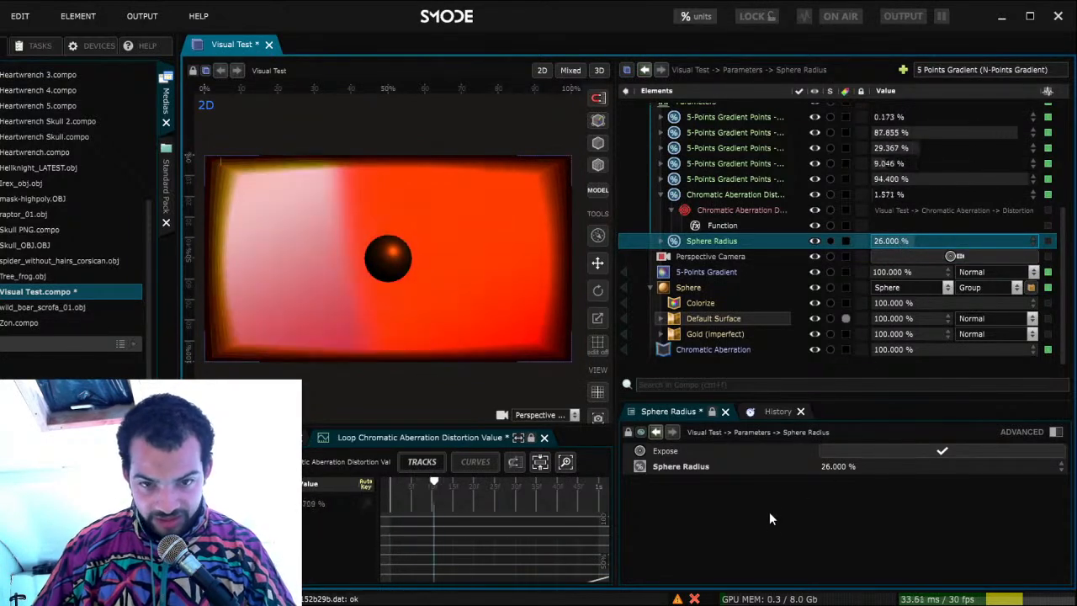
pyautogui.hotkey('ctrl', 'l')
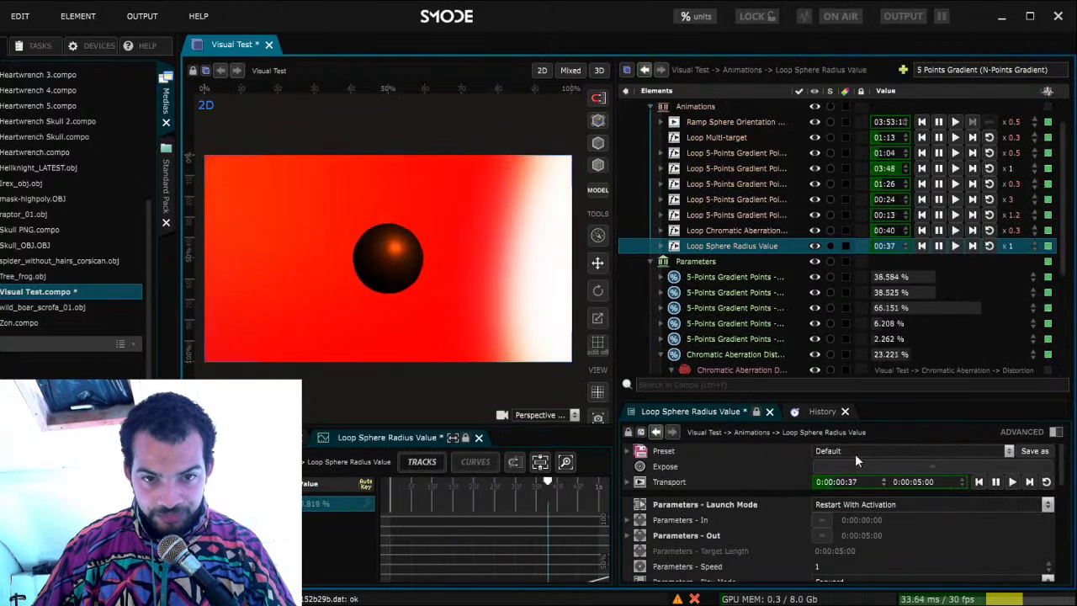
pyautogui.doubleClick(1011, 248)
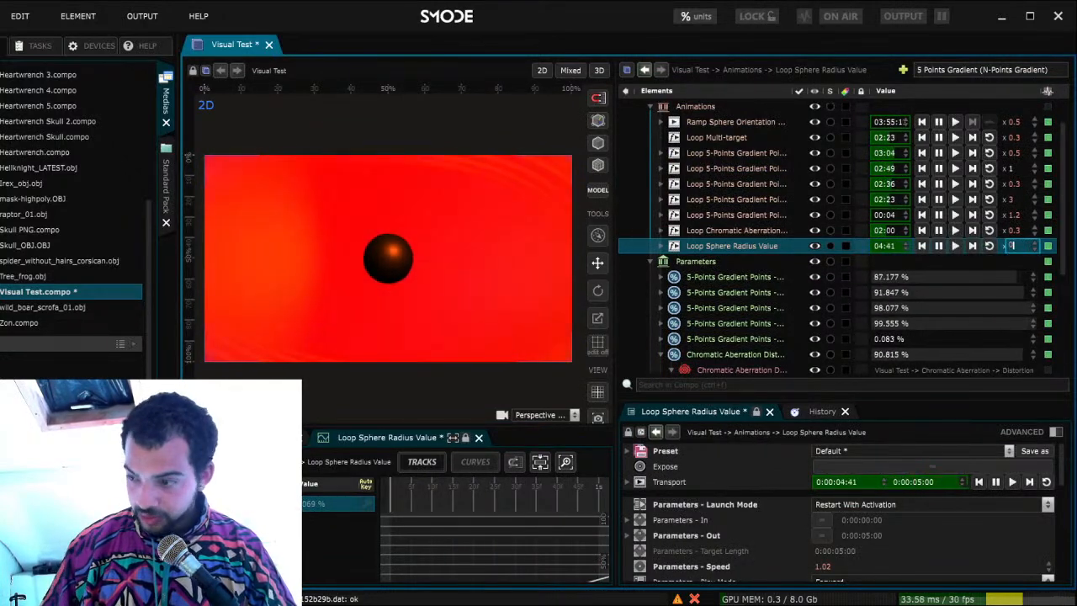
pyautogui.write('0.35')
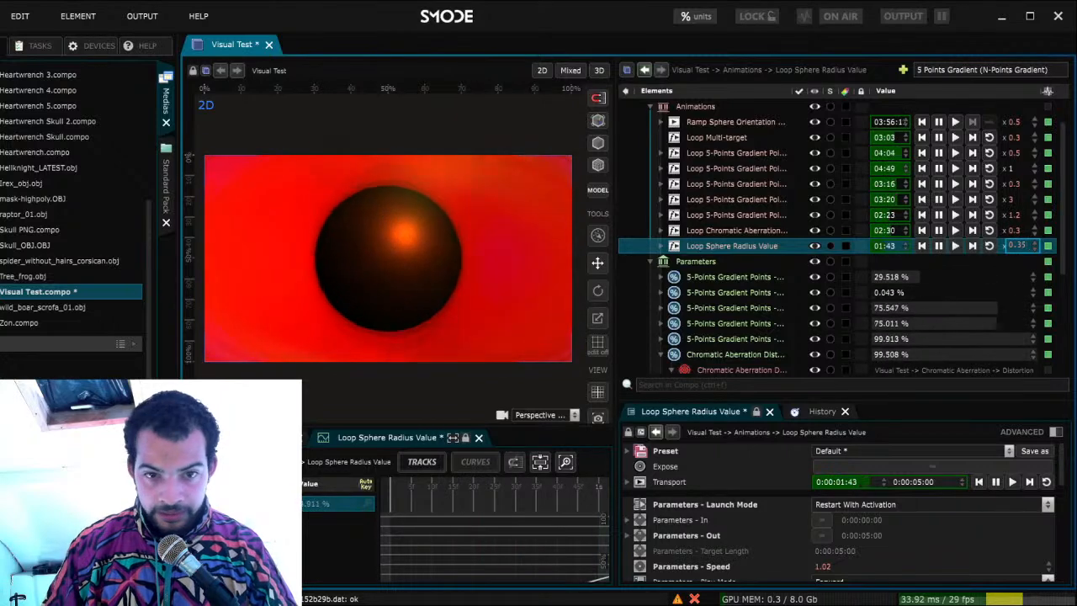
pyautogui.press('Return')
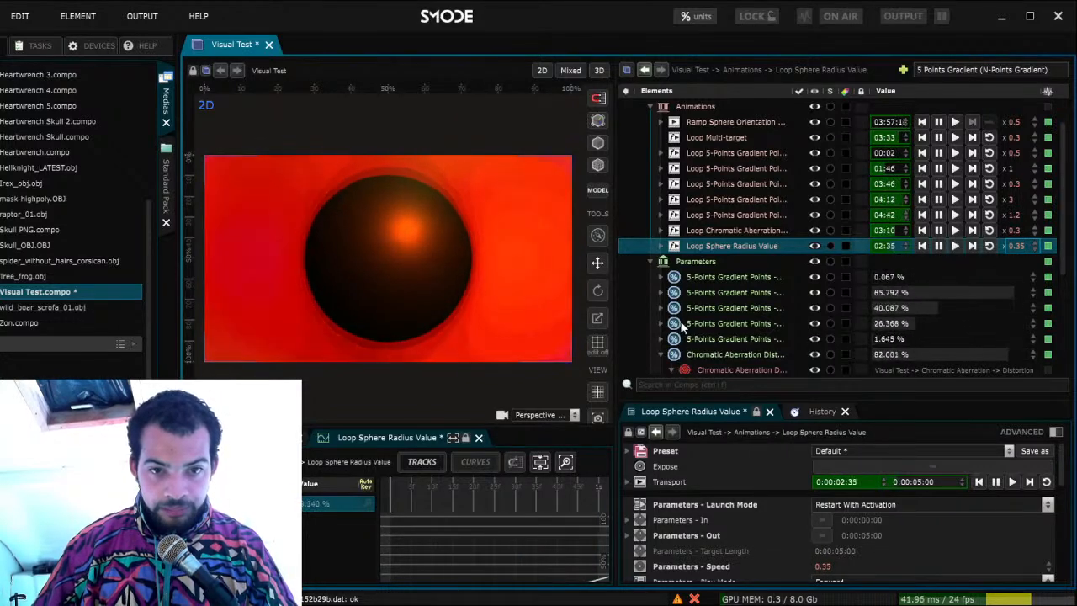
# Set the speed of the sphere radius loop animation to 0.6
pyautogui.doubleClick(1020, 246)
pyautogui.write('0.6')
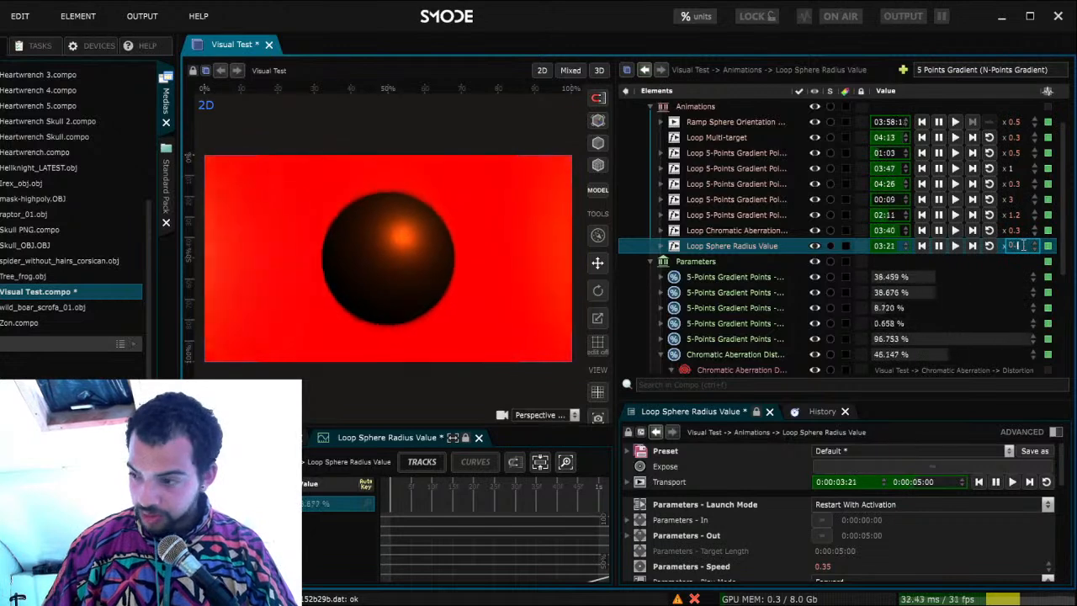
pyautogui.press('Return')
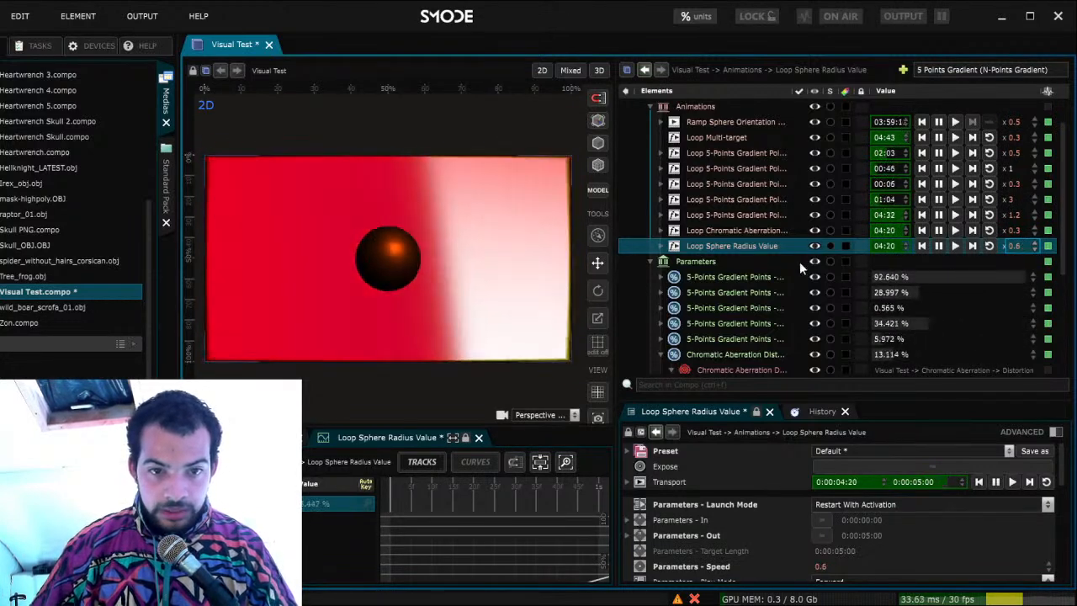
pyautogui.scroll(-3, 791, 270)
pyautogui.scroll(-2, 724, 320)
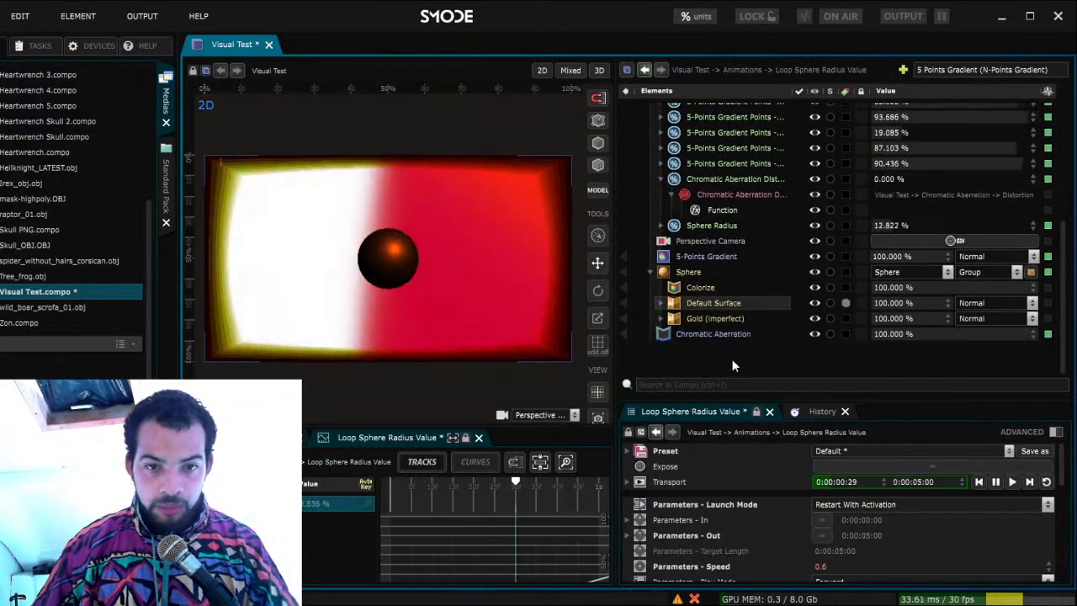
# Save the compo and add a Position Noise modifier with a strength of 0.5 to the sphere
pyautogui.hotkey('ctrl', 's')
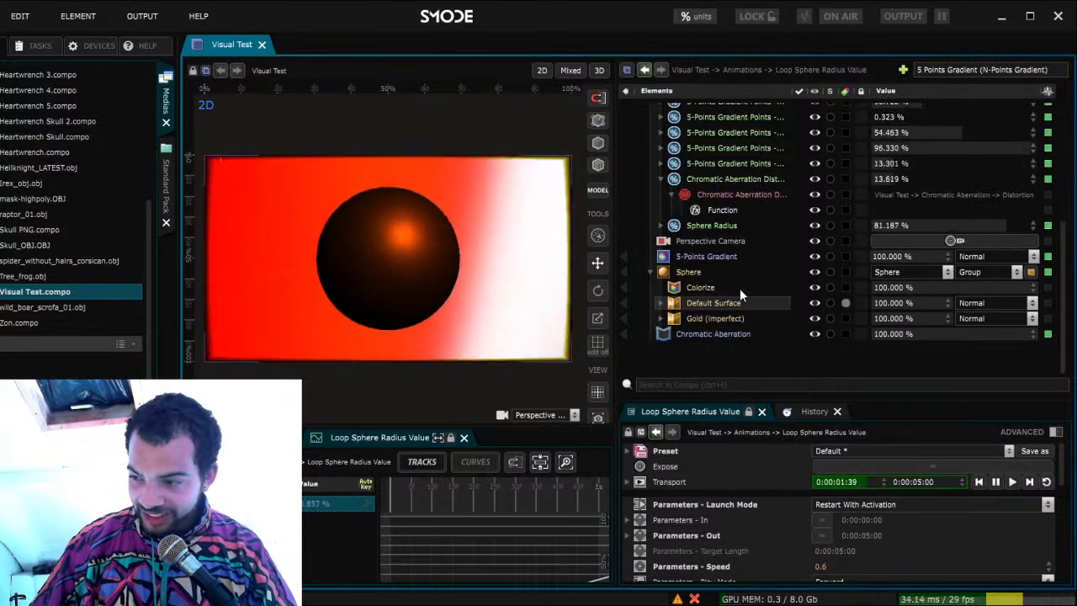
pyautogui.click(688, 272)
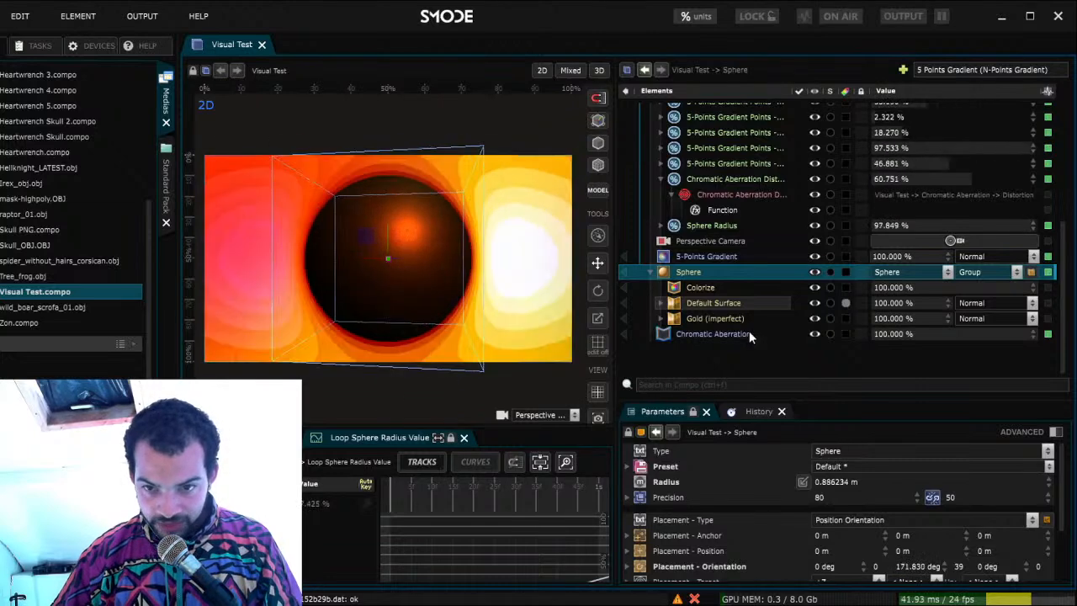
pyautogui.hotkey('ctrl', 'z')
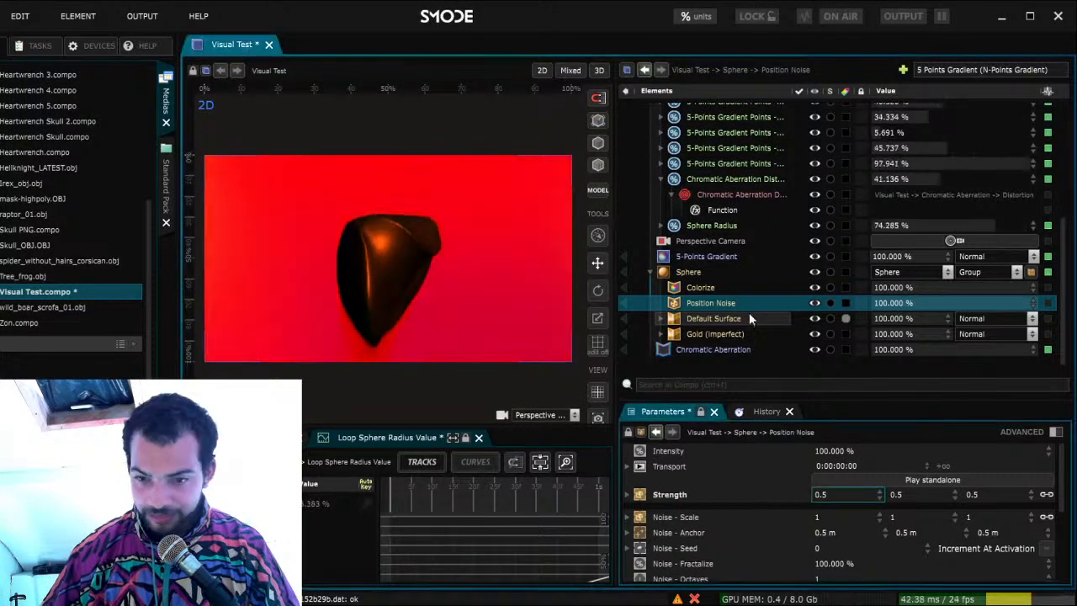
# Give the sphere's Position Noise a standalone player so that the deformation animates
pyautogui.scroll(-1, 749, 312)
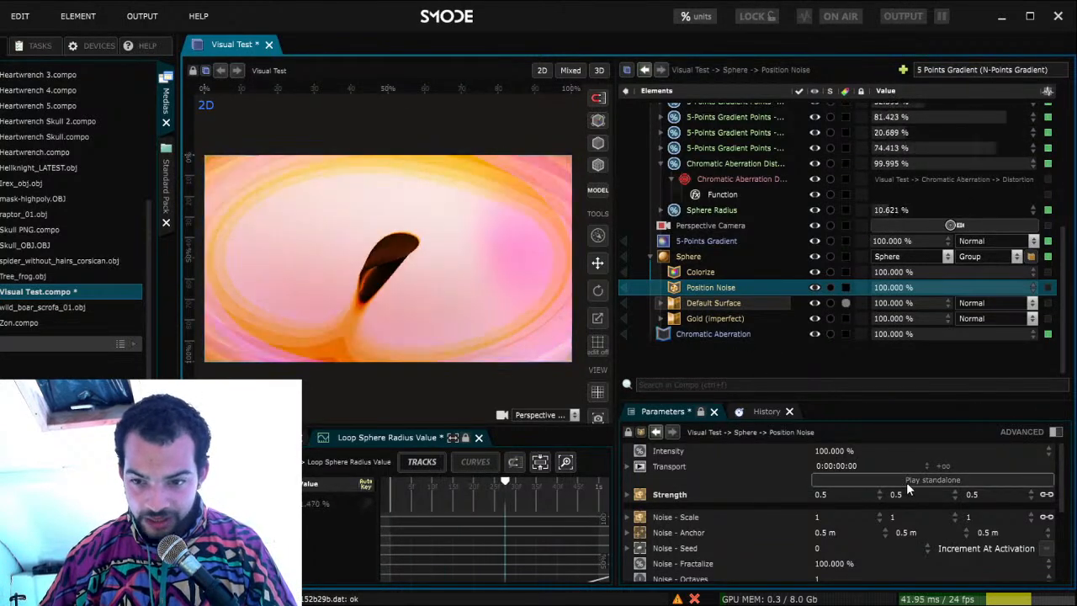
pyautogui.click(906, 482)
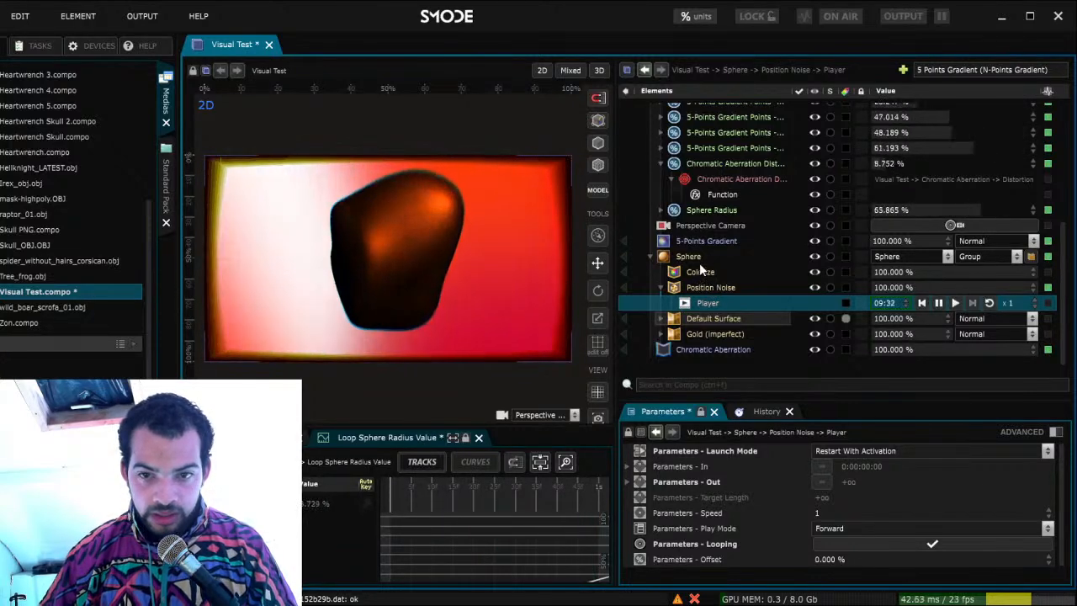
pyautogui.click(694, 255)
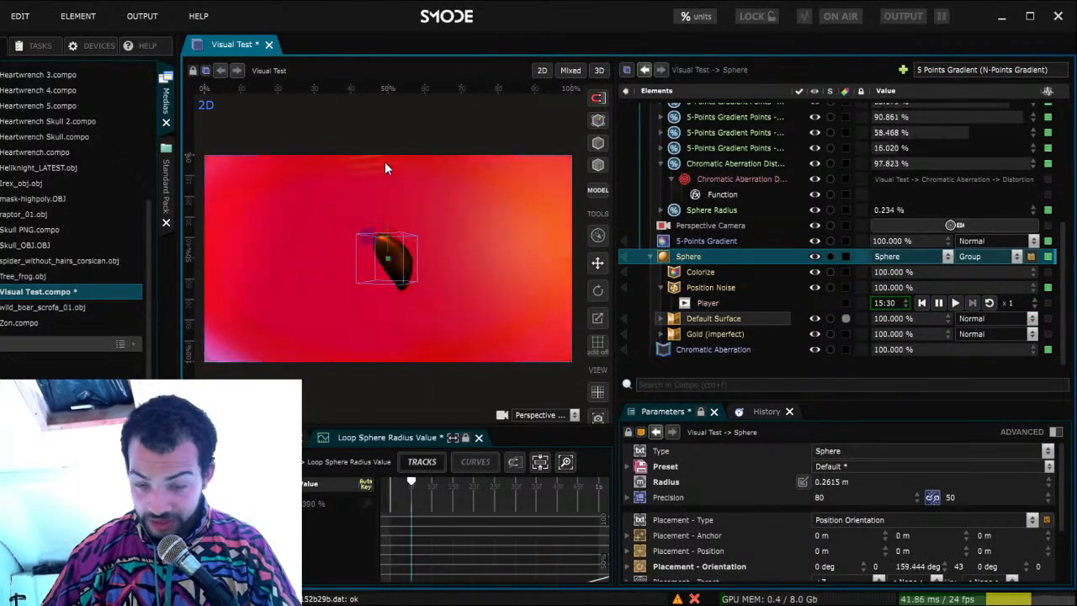
pyautogui.scroll(-1, 735, 311)
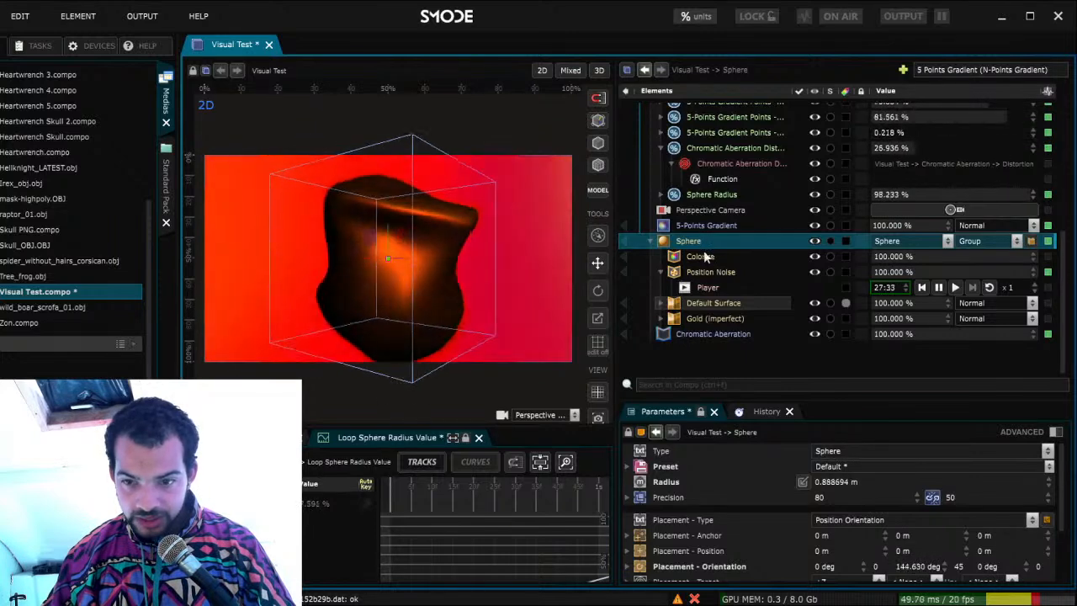
# Try a scale of 2 on the sphere's Position Noise and settle on a scale of 0.5
pyautogui.click(713, 271)
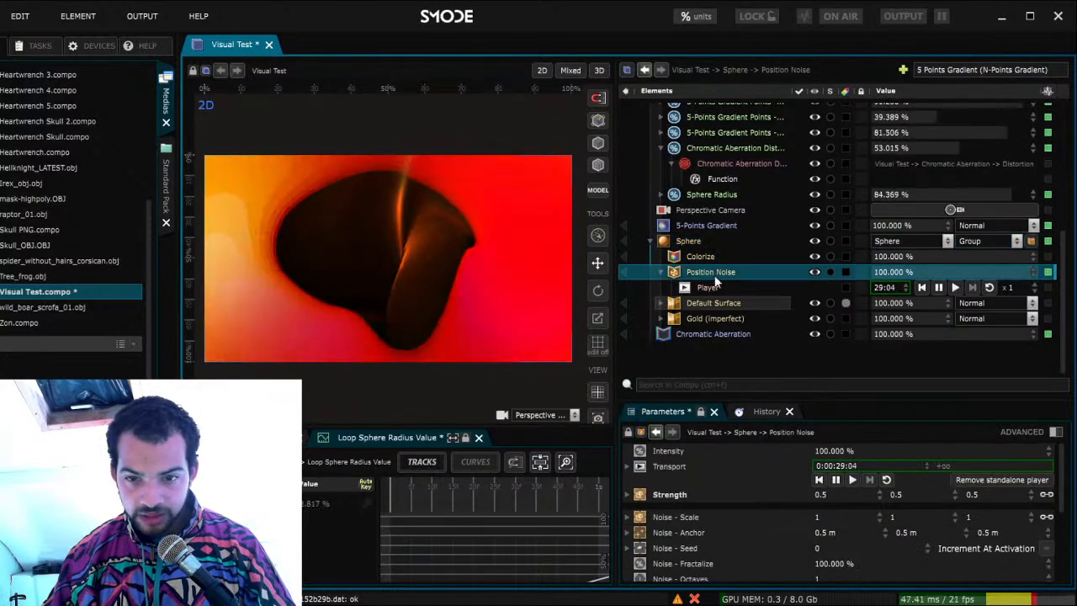
pyautogui.click(823, 518)
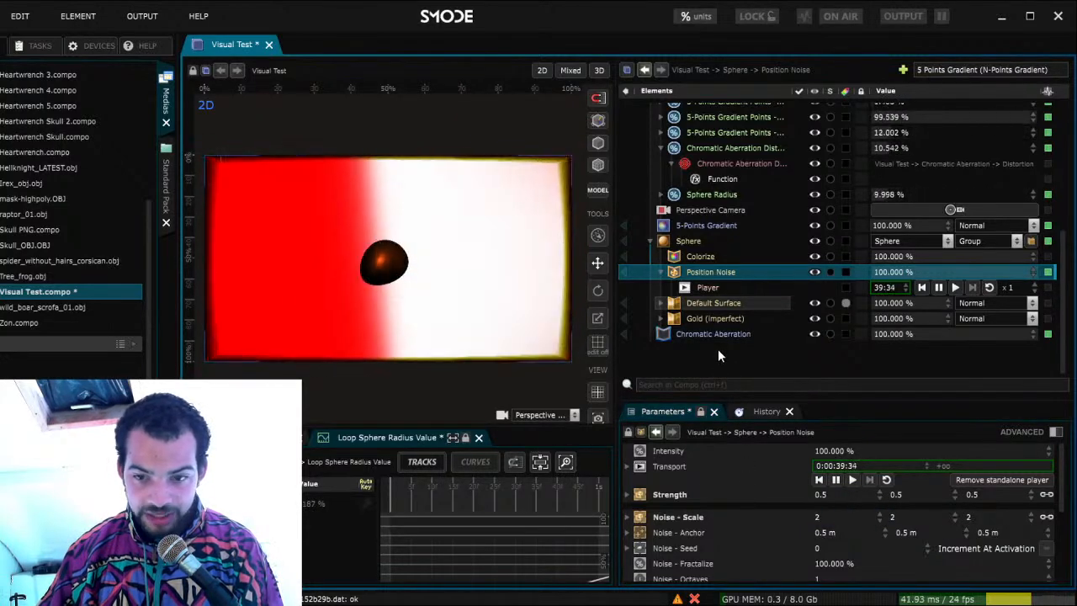
pyautogui.hotkey('ctrl', 'z')
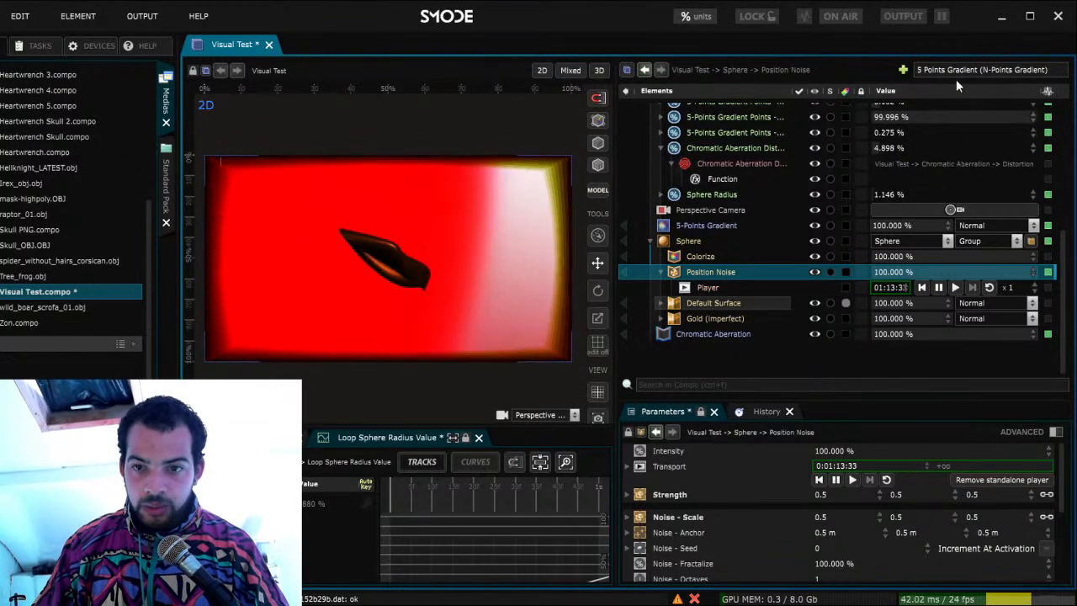
# Add Snow particles after the sphere and tint them green with a Colorize in color 44FF00FF
pyautogui.click(711, 209)
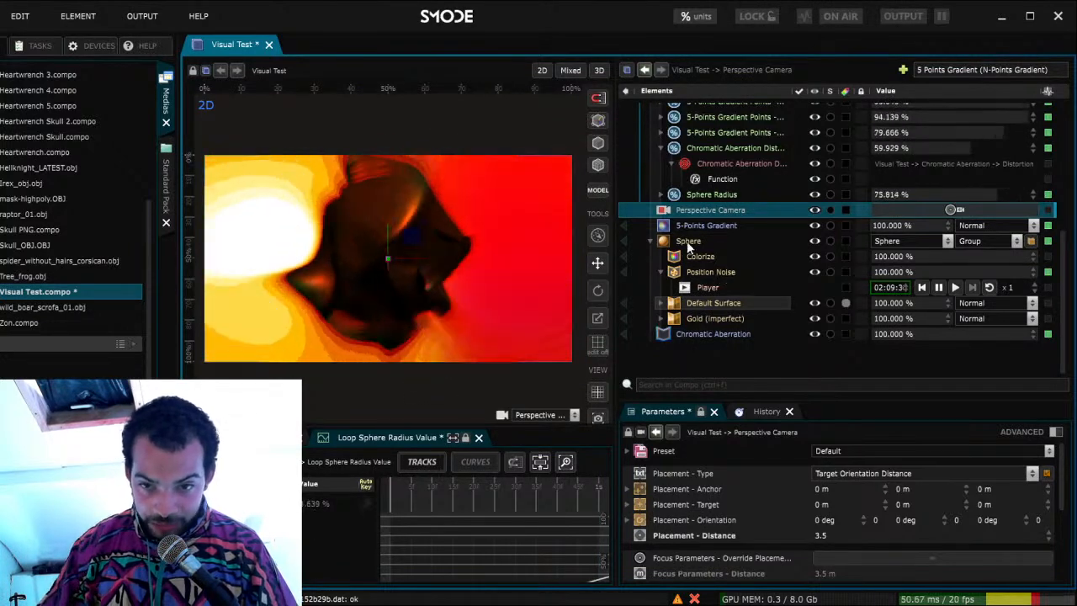
pyautogui.click(695, 241)
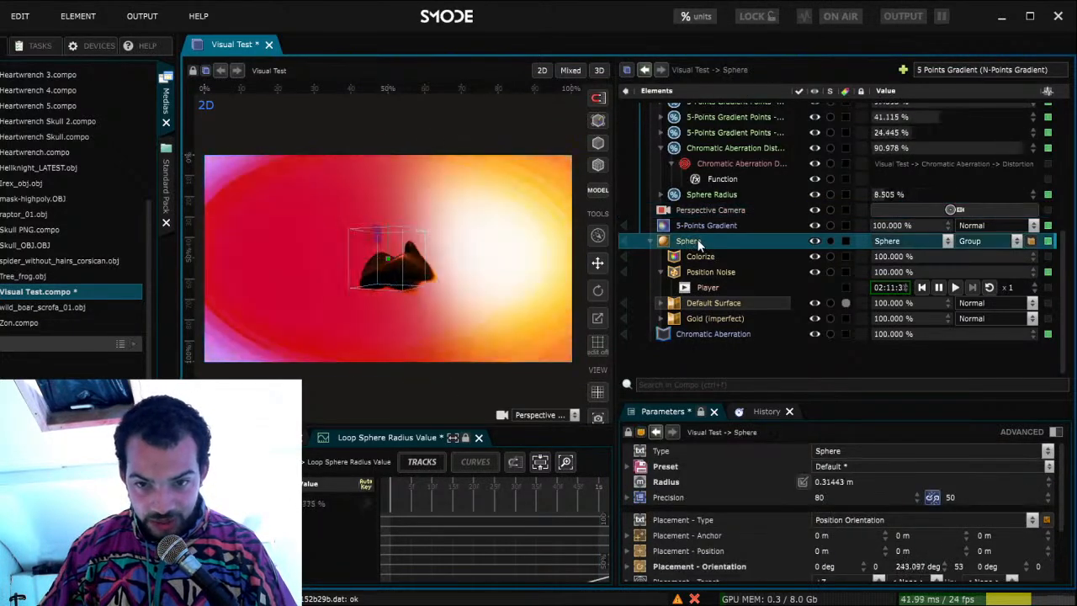
pyautogui.click(969, 69)
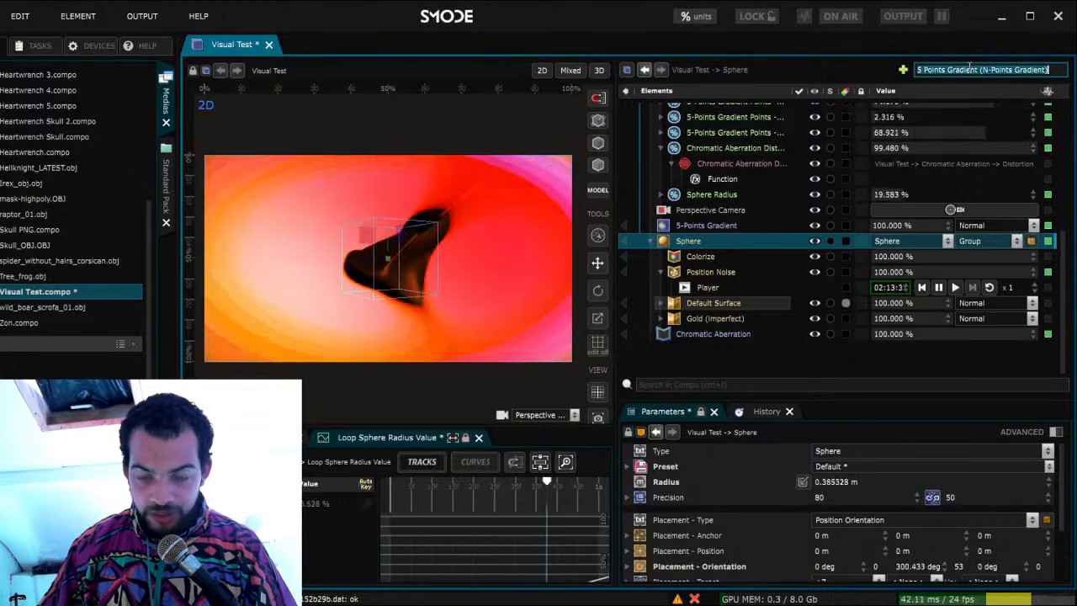
pyautogui.write('snow')
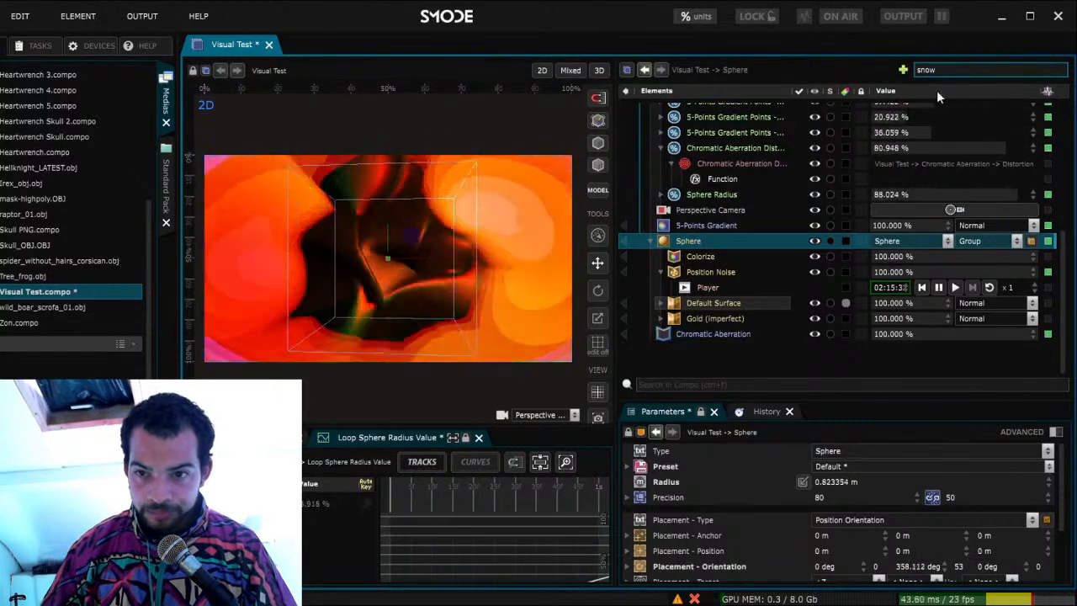
pyautogui.press('Return')
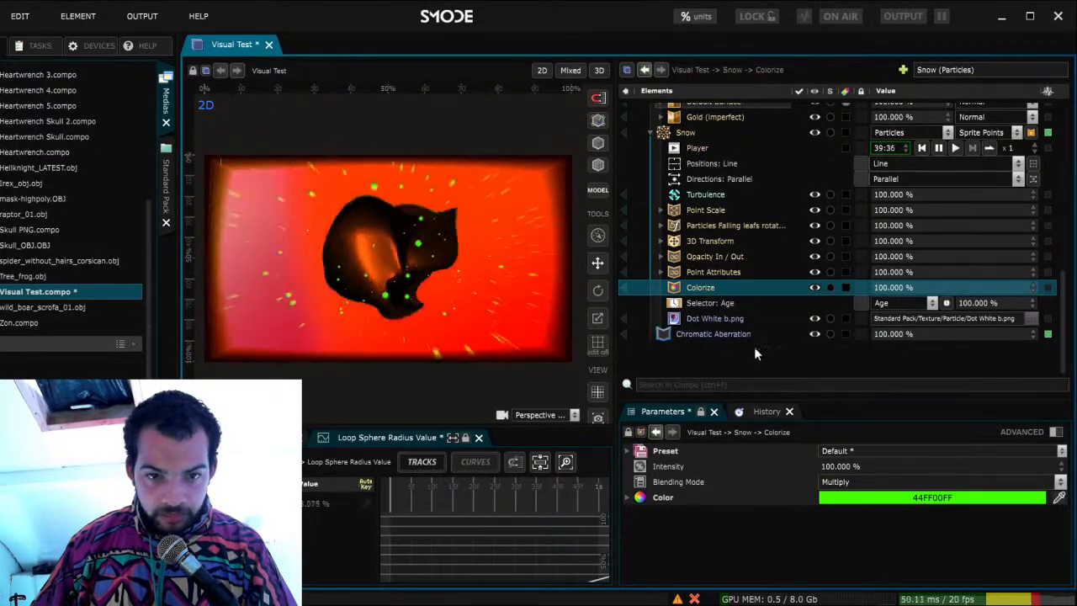
# Collapse the Snow layer's contents in the element tree, reselect the sphere and save the compo
pyautogui.scroll(2, 720, 308)
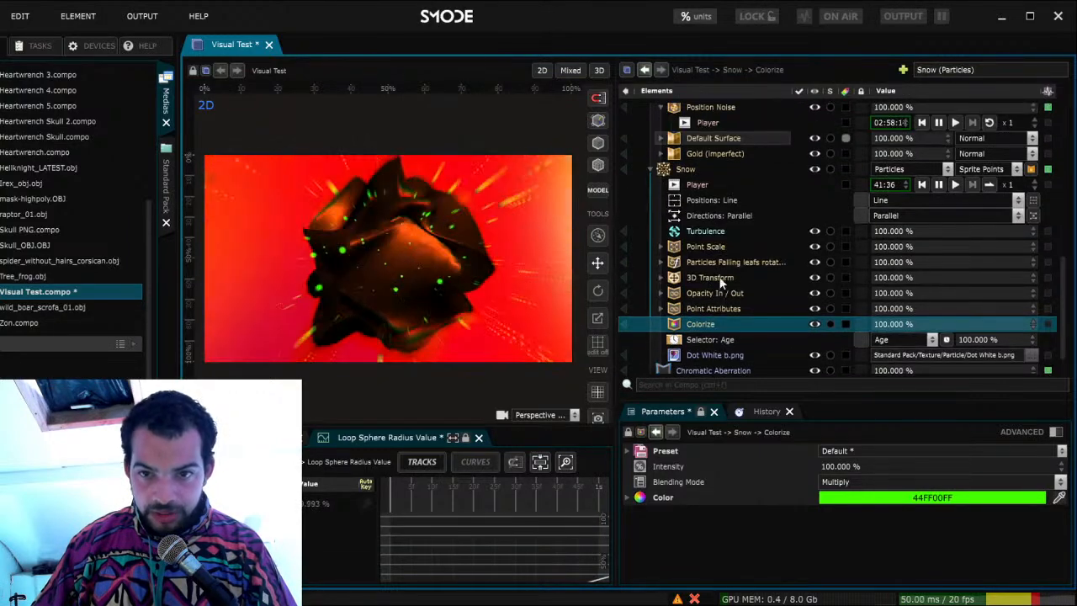
pyautogui.scroll(2, 718, 281)
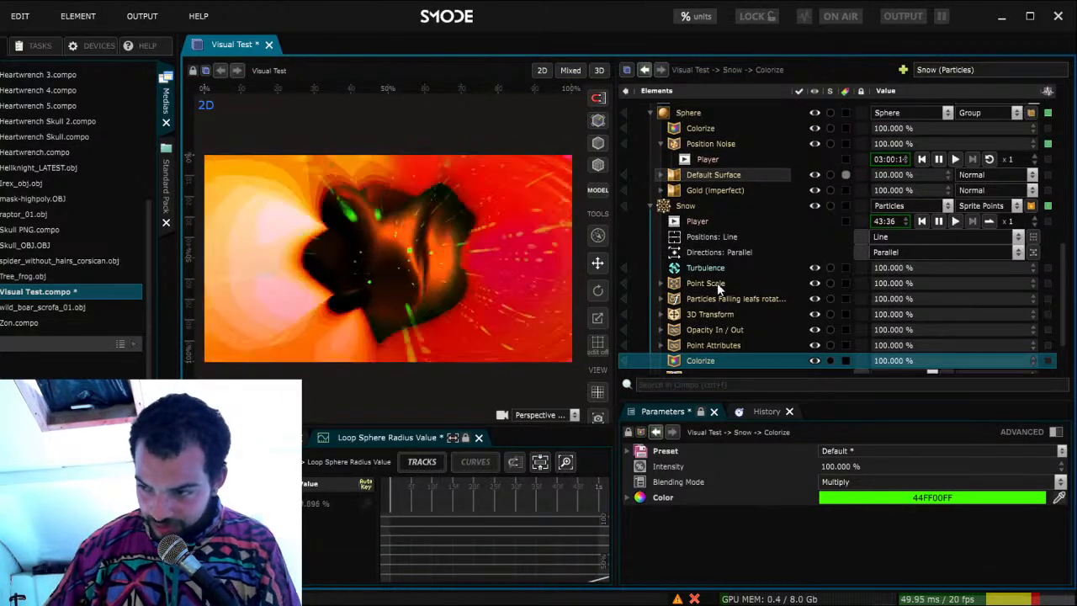
pyautogui.scroll(2, 713, 281)
pyautogui.scroll(2, 688, 226)
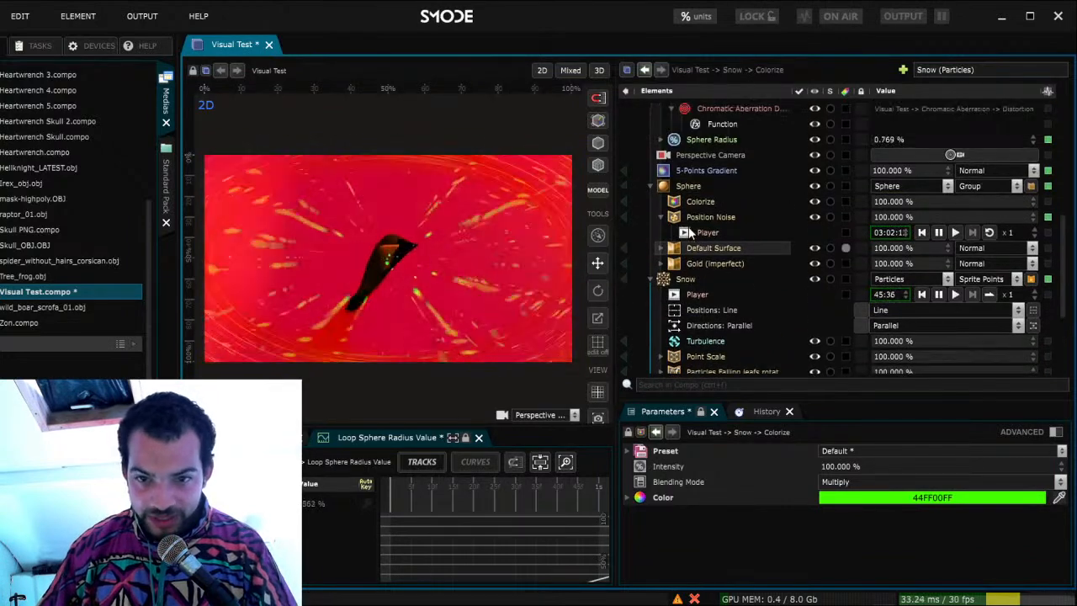
pyautogui.click(664, 187)
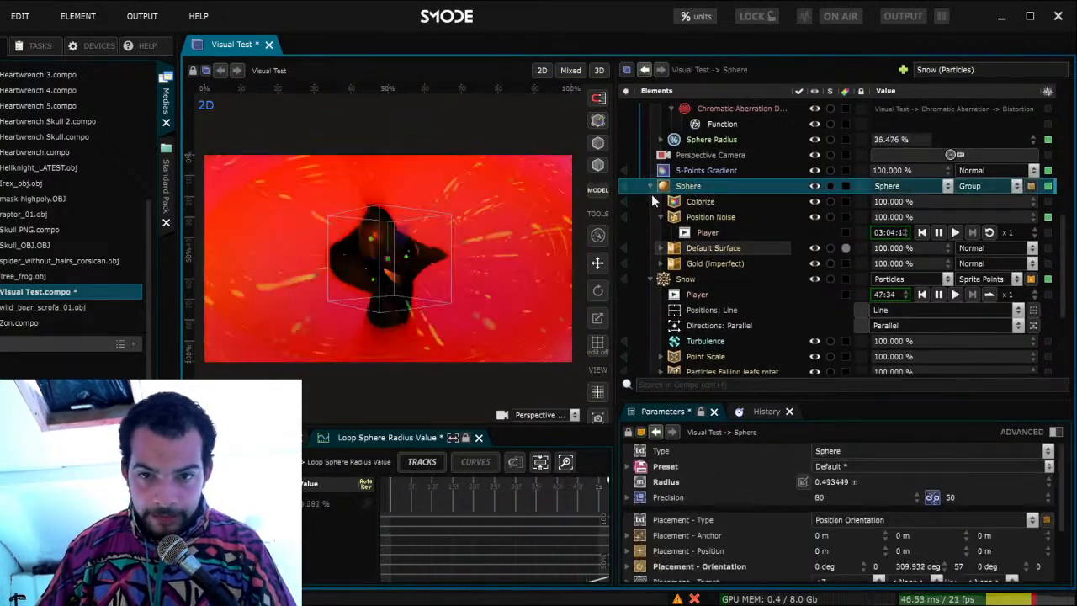
pyautogui.click(650, 186)
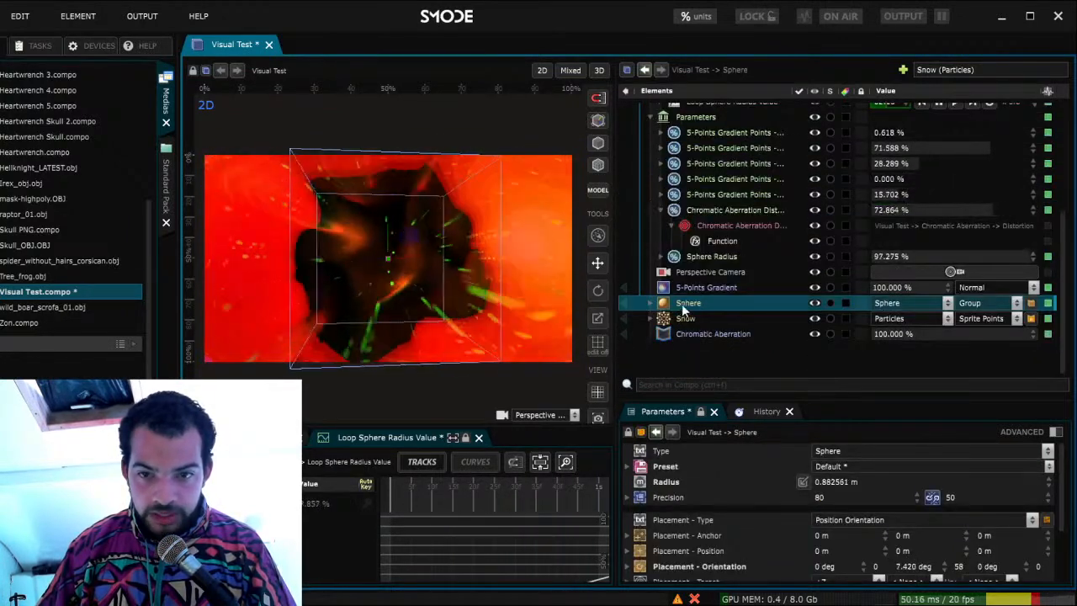
pyautogui.click(653, 304)
pyautogui.click(706, 317)
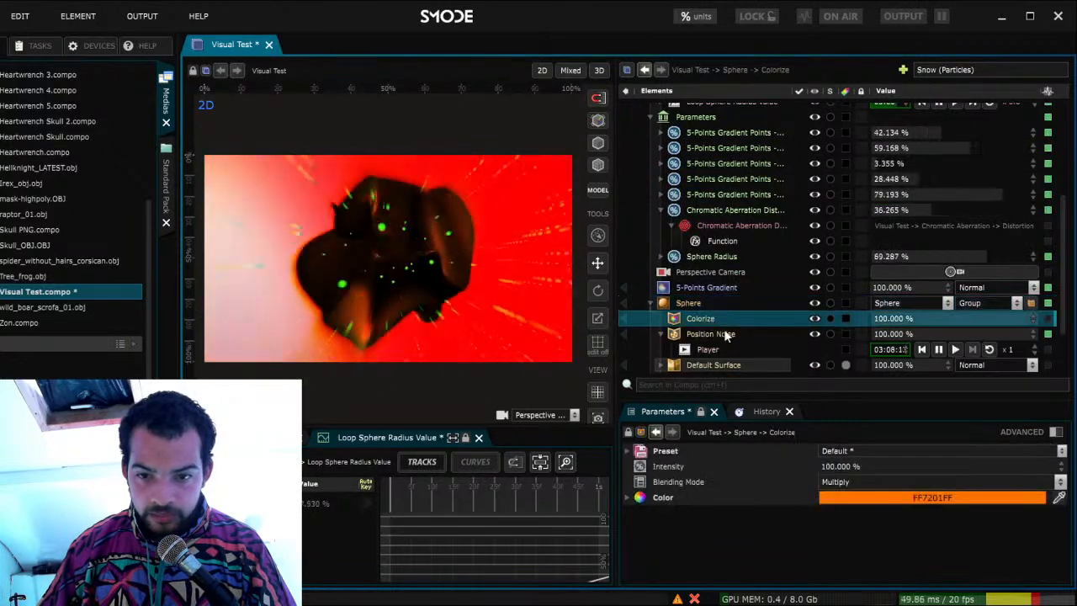
pyautogui.click(688, 304)
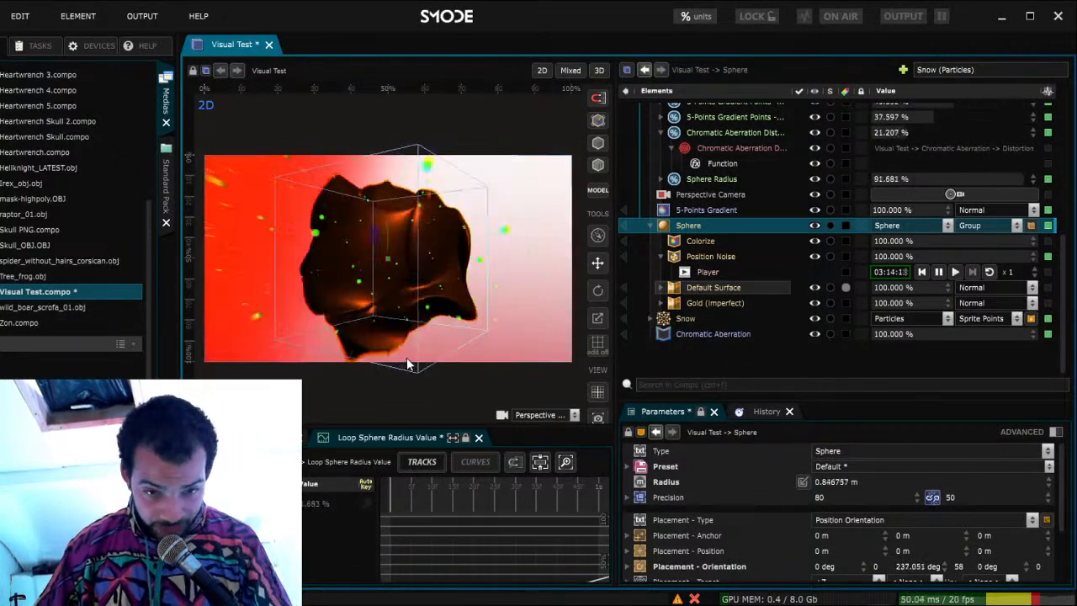
pyautogui.hotkey('ctrl', 's')
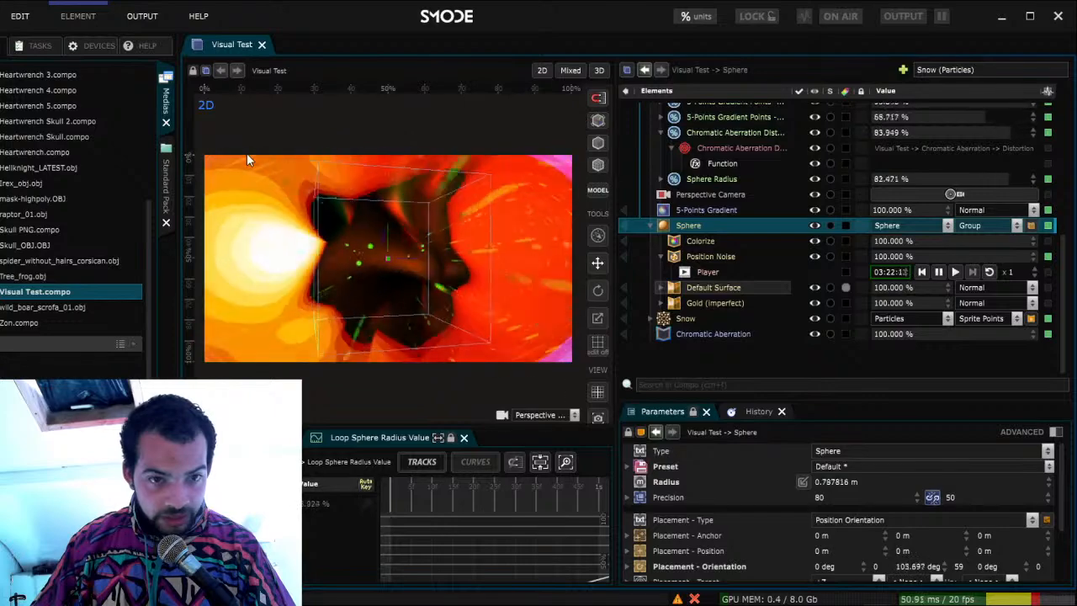
# Add a light with the Spot Light preset to the compo and select it
pyautogui.click(451, 234)
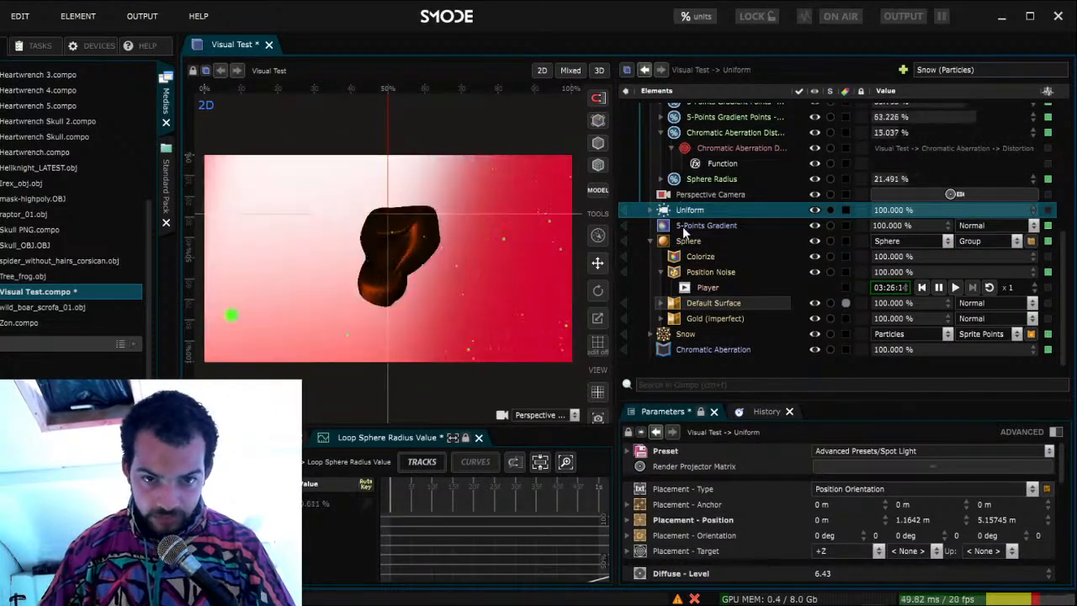
pyautogui.click(687, 214)
pyautogui.scroll(-3, 741, 538)
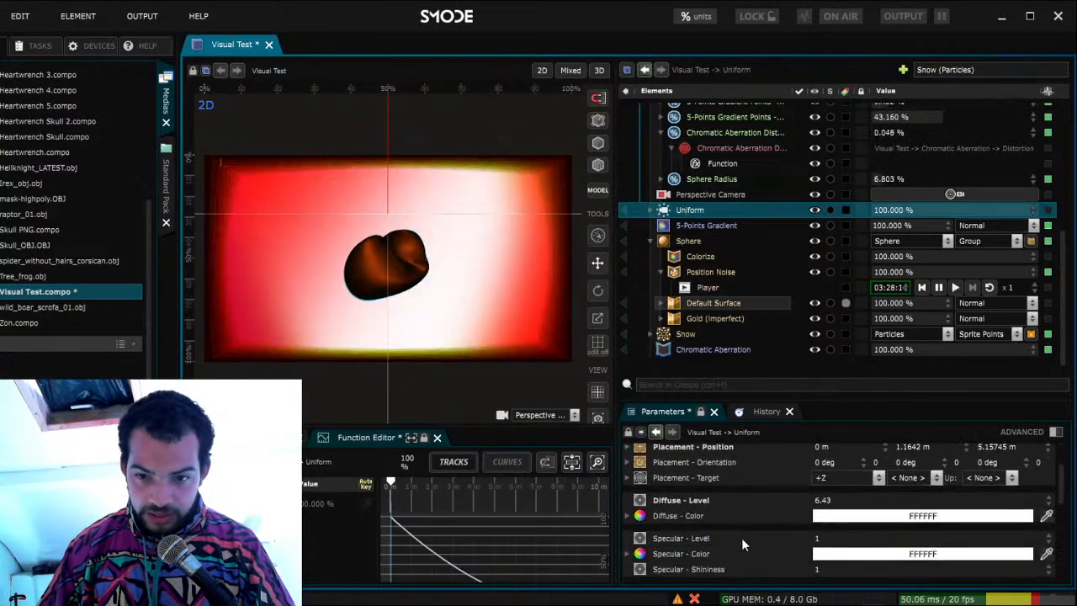
# Set the new light's Specular Level to 50 and save the compo
pyautogui.moveTo(816, 540); pyautogui.dragTo(817, 351)
pyautogui.click(830, 543)
pyautogui.write('50')
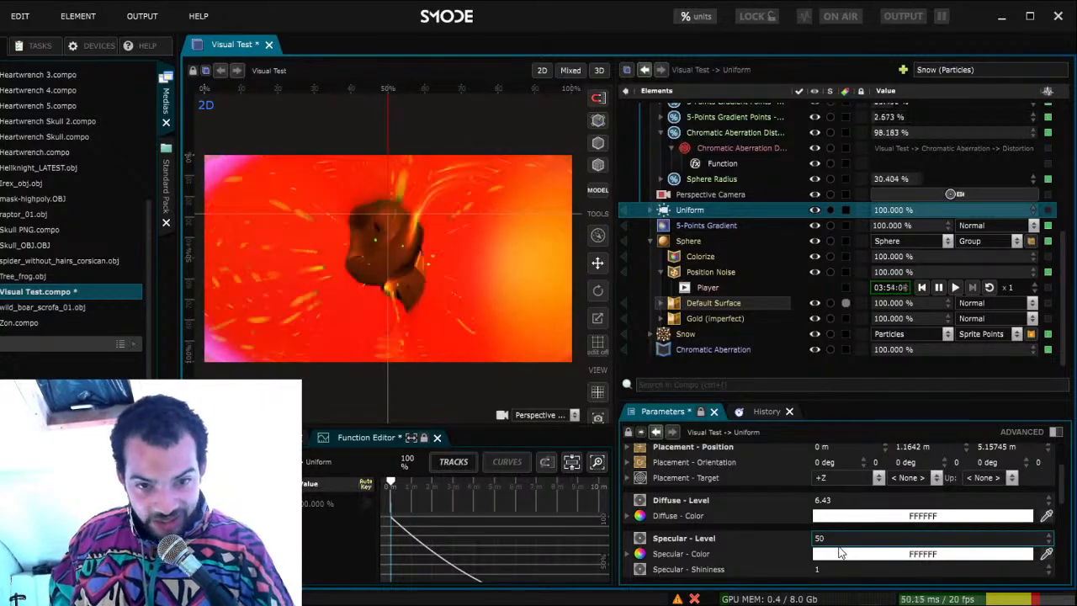
pyautogui.scroll(-1, 729, 285)
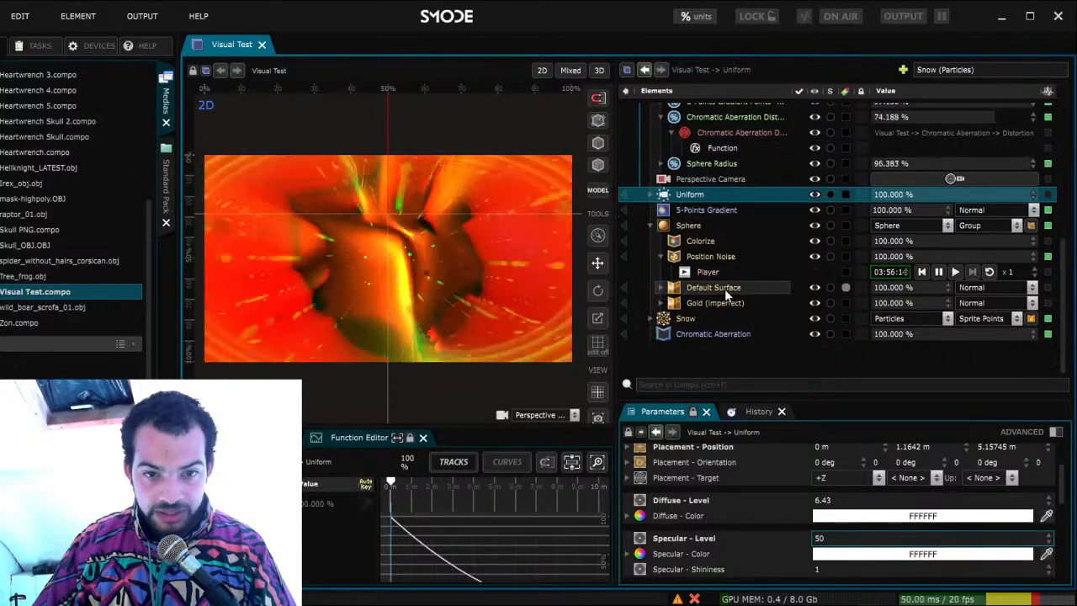
pyautogui.press('Return')
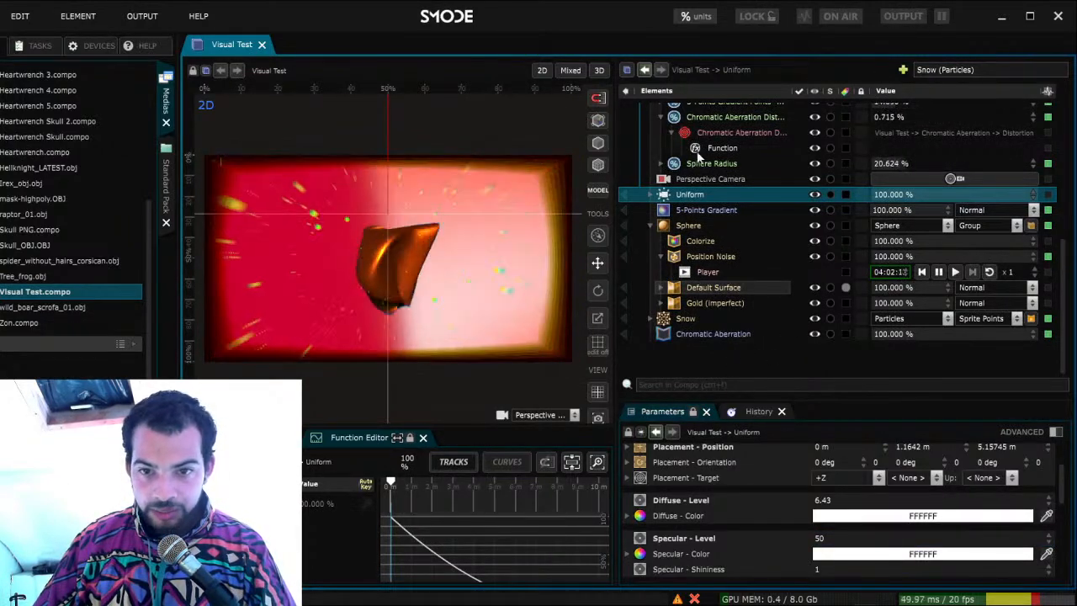
# Add a Feedback effect to the compo after the Chromatic Aberration
pyautogui.click(707, 177)
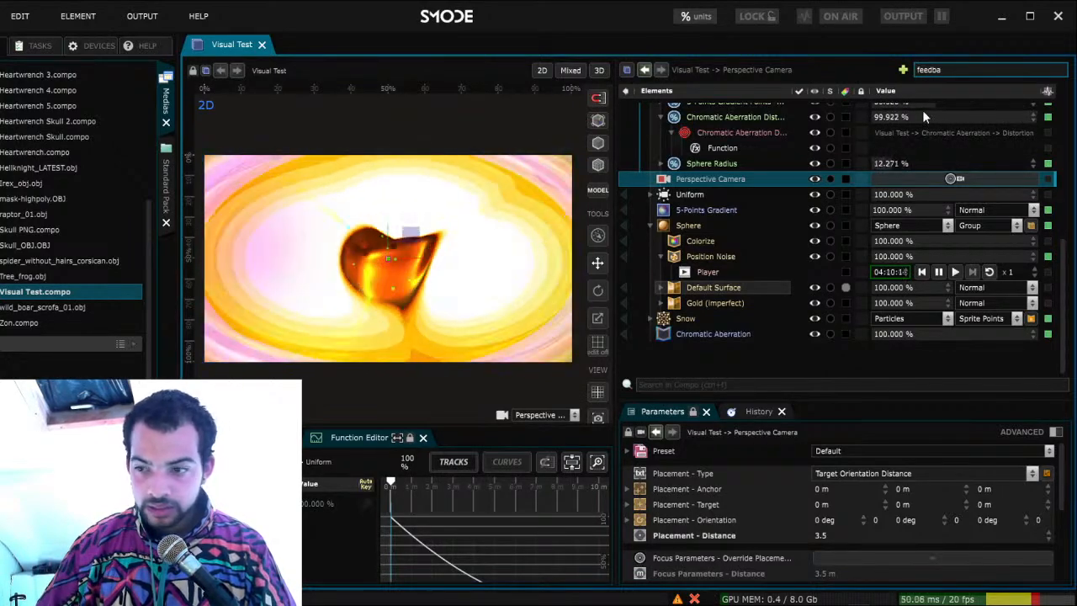
pyautogui.click(922, 109)
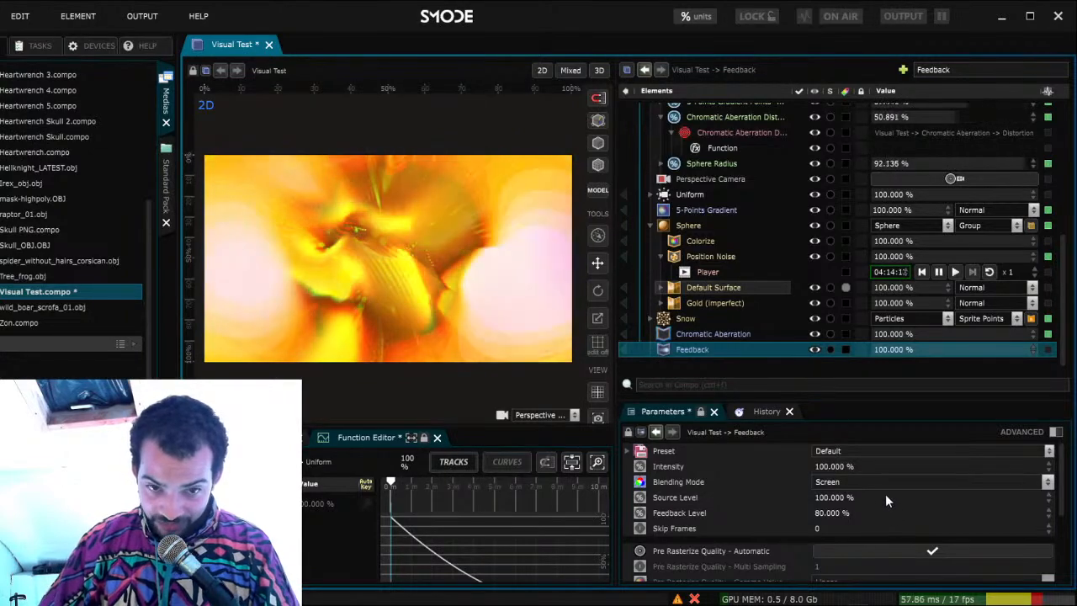
pyautogui.scroll(-1, 711, 360)
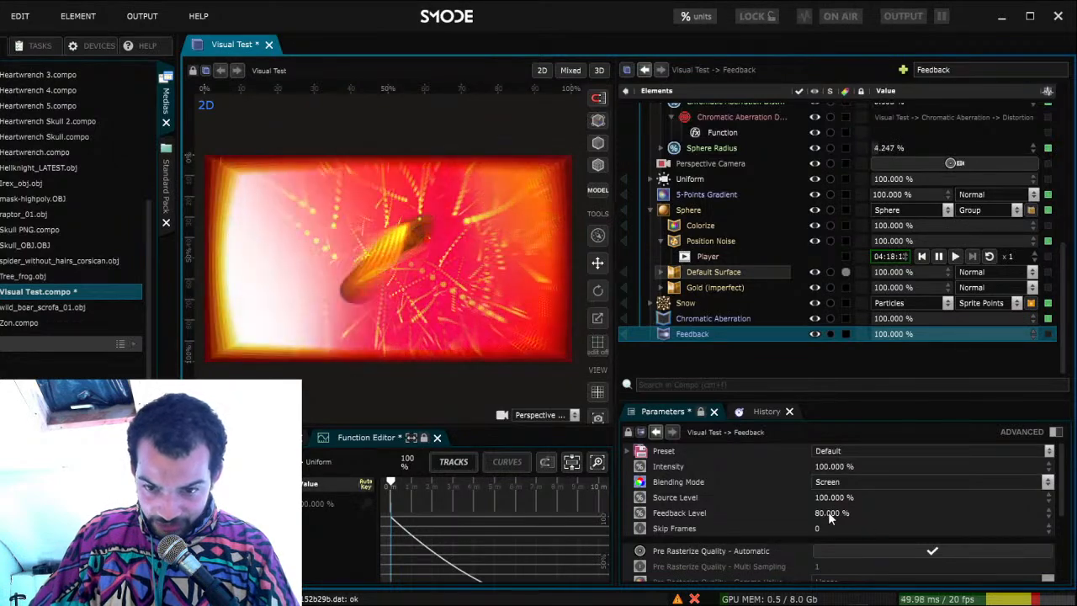
# Set the Feedback effect's Feedback Level to 50%
pyautogui.doubleClick(833, 514)
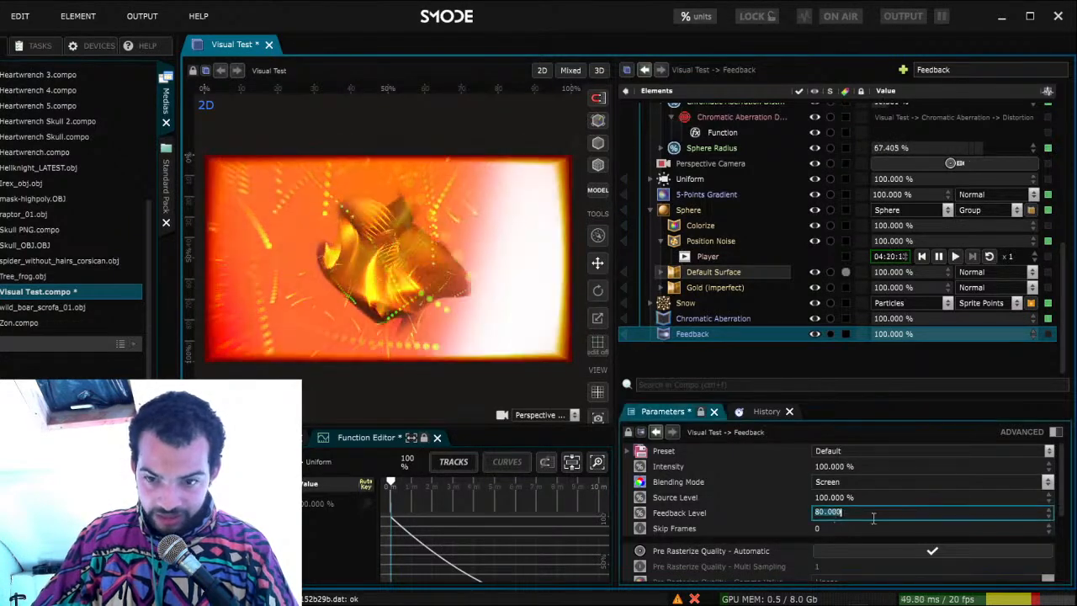
pyautogui.write('5')
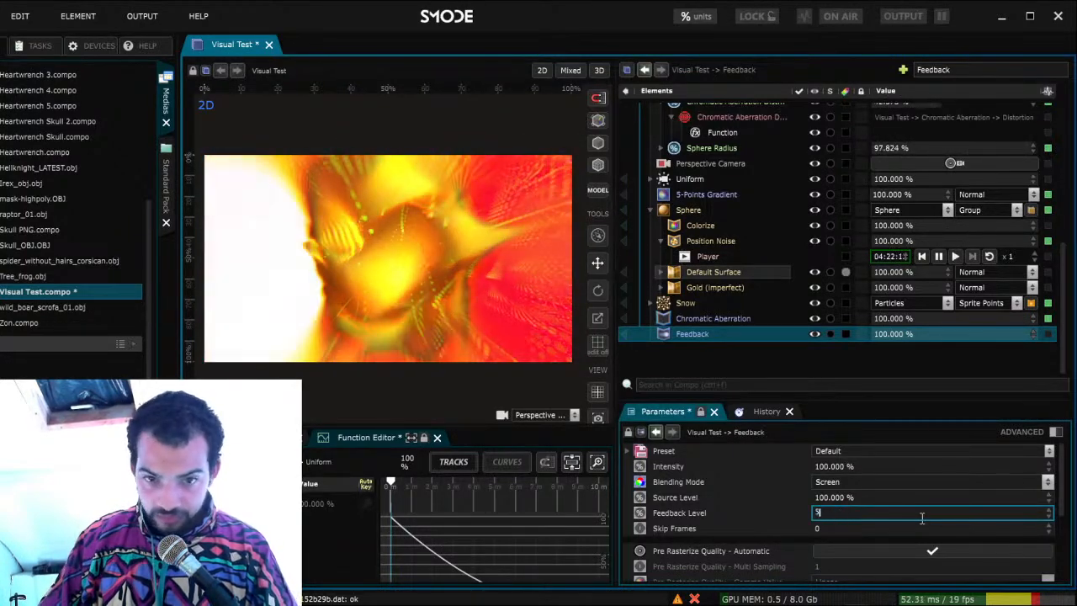
pyautogui.write('0')
pyautogui.press('Return')
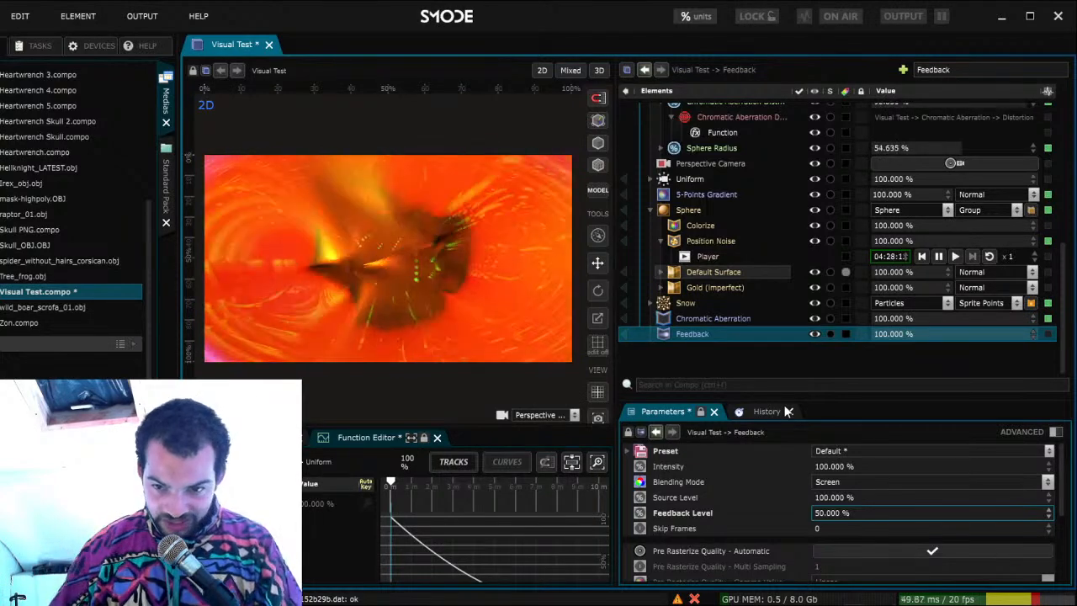
# Try lower Feedback Level values of 25% and 15% on the Feedback effect
pyautogui.doubleClick(870, 513)
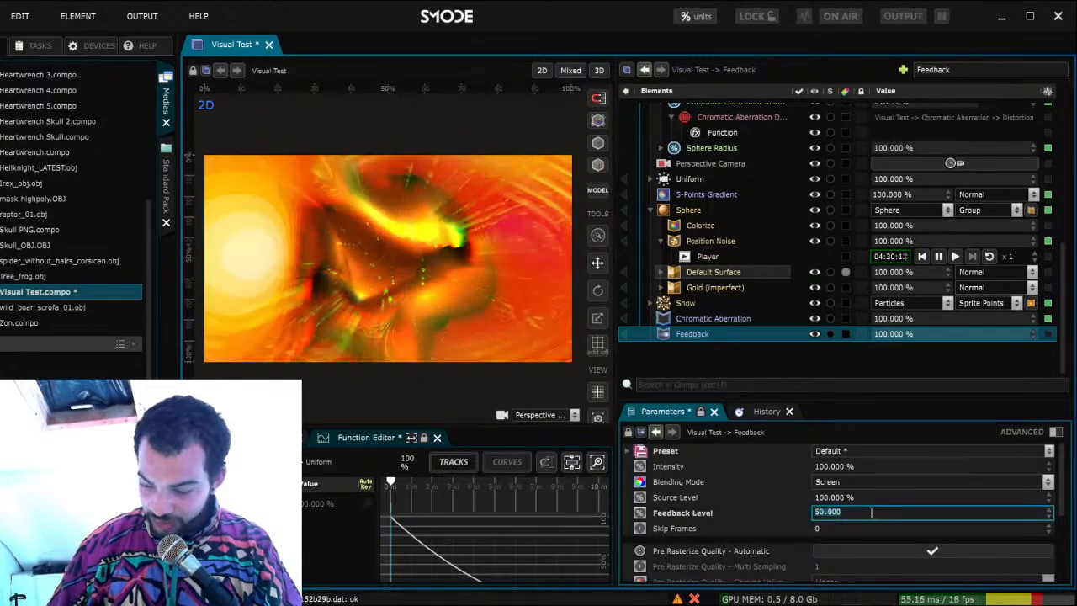
pyautogui.write('25')
pyautogui.press('Return')
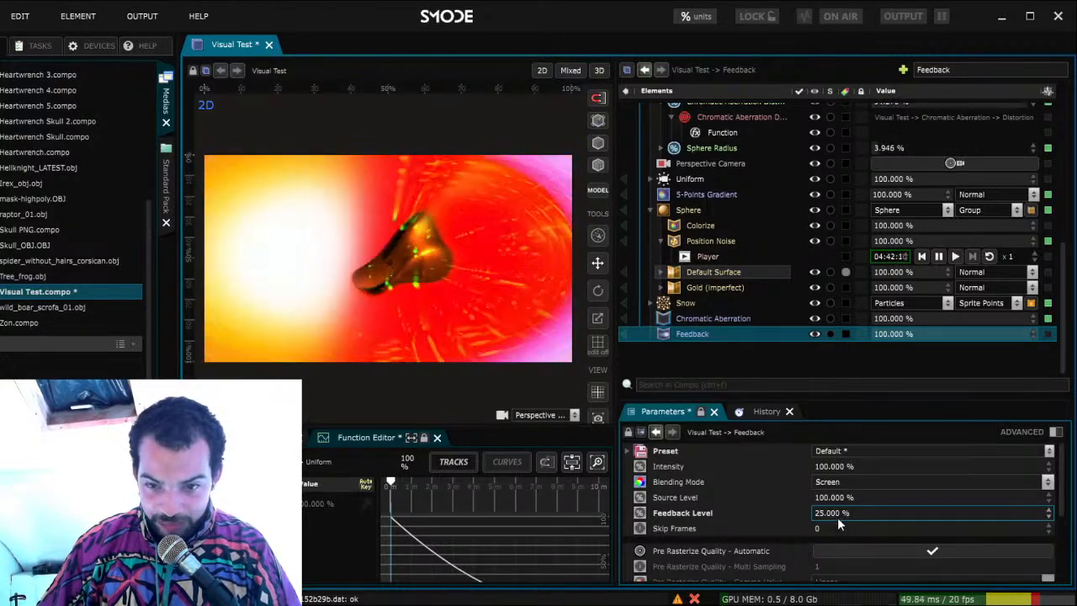
pyautogui.doubleClick(845, 513)
pyautogui.write('15')
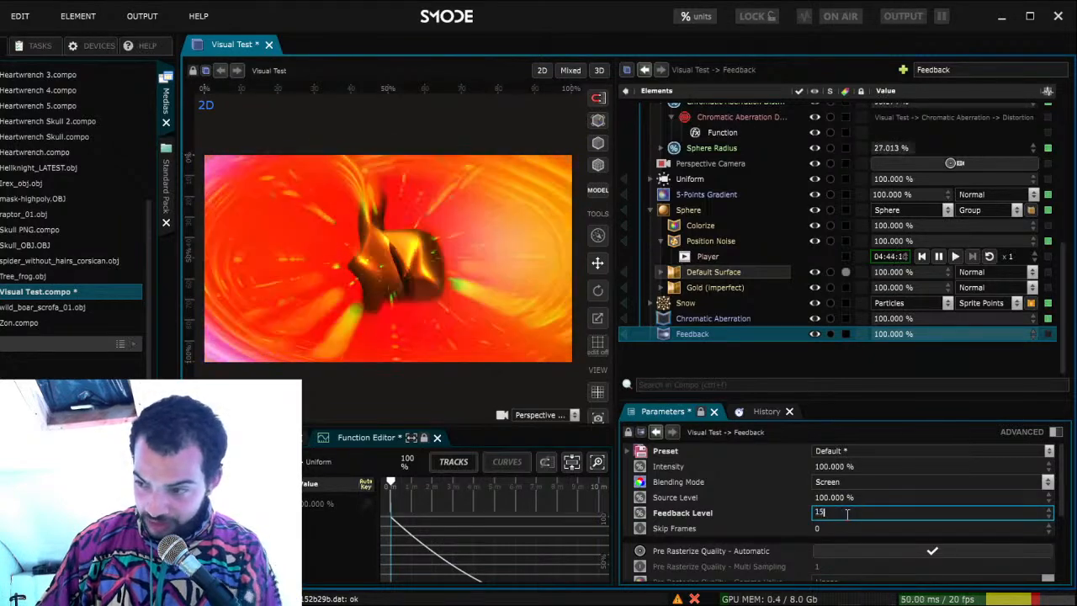
pyautogui.press('Return')
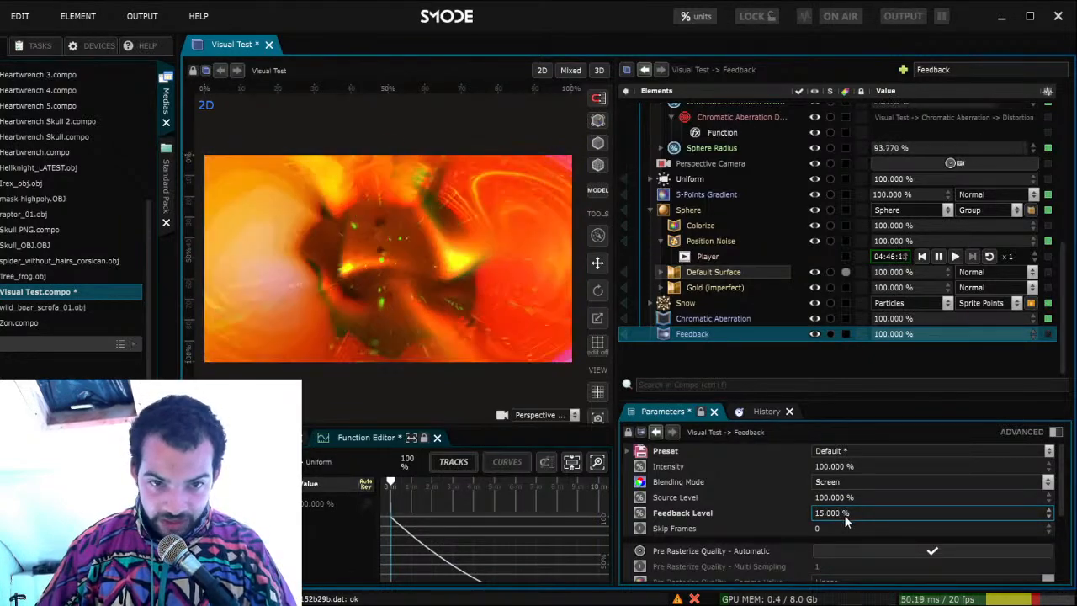
# Raise the Feedback Level to 87.3%, expose it as a compo parameter and select that parameter's link function
pyautogui.moveTo(844, 513); pyautogui.dragTo(844, 421)
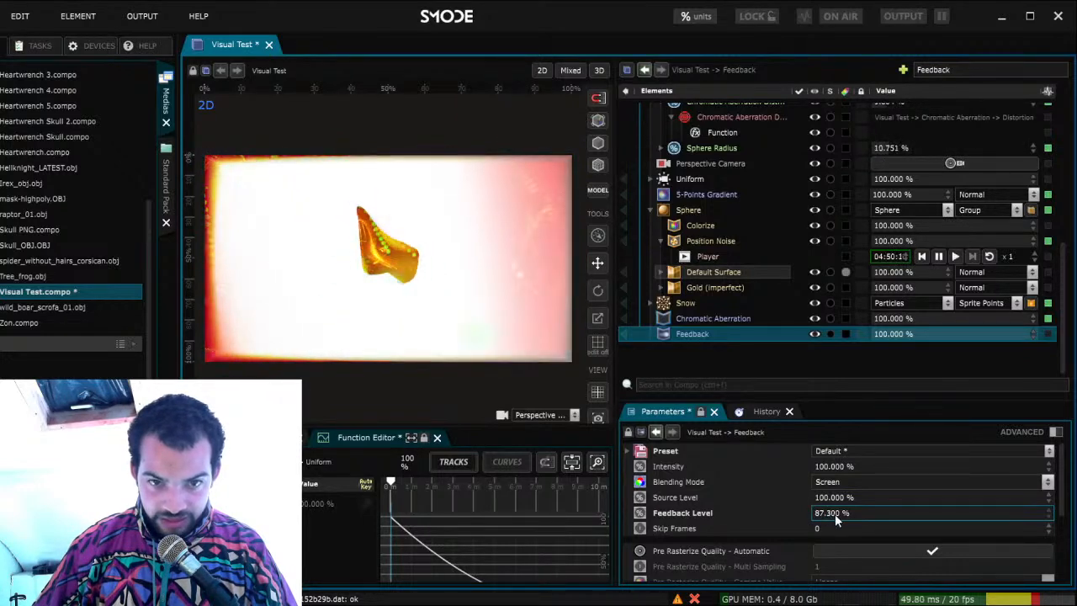
pyautogui.click(734, 419)
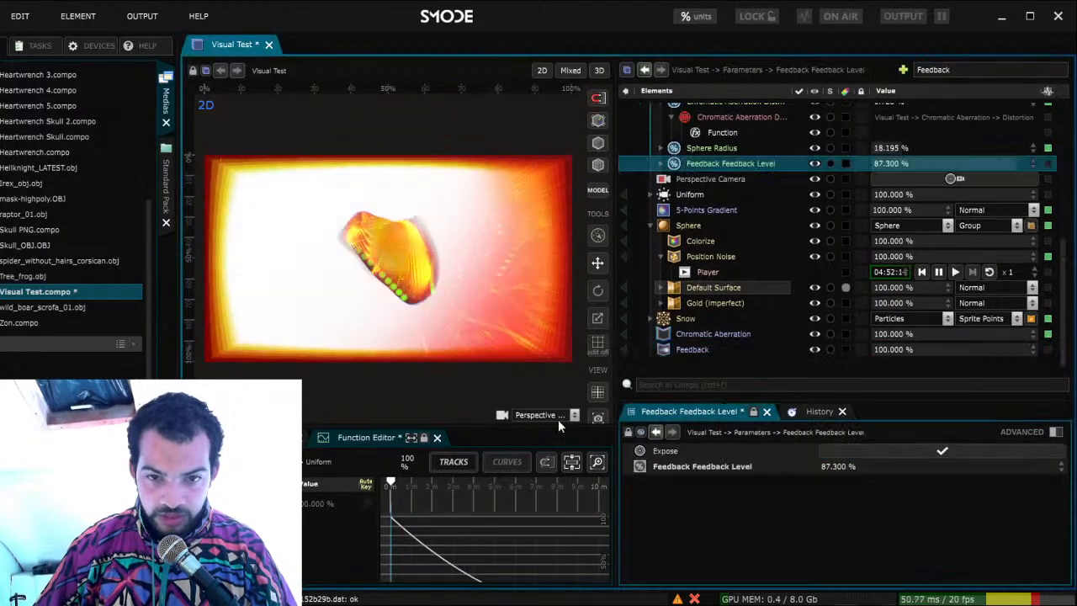
pyautogui.click(661, 163)
pyautogui.click(683, 179)
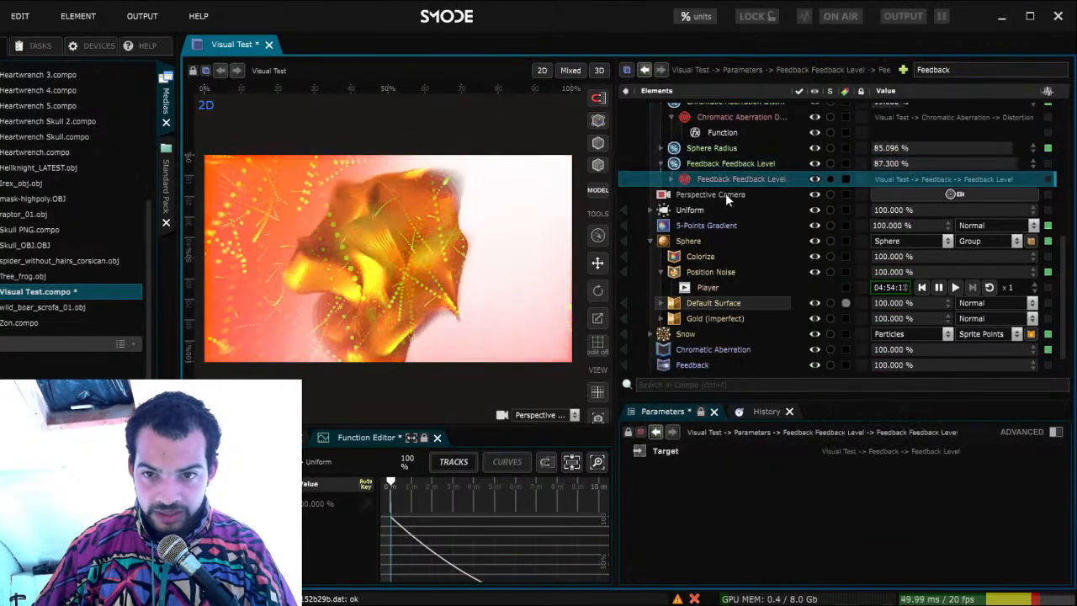
pyautogui.click(670, 178)
pyautogui.click(704, 194)
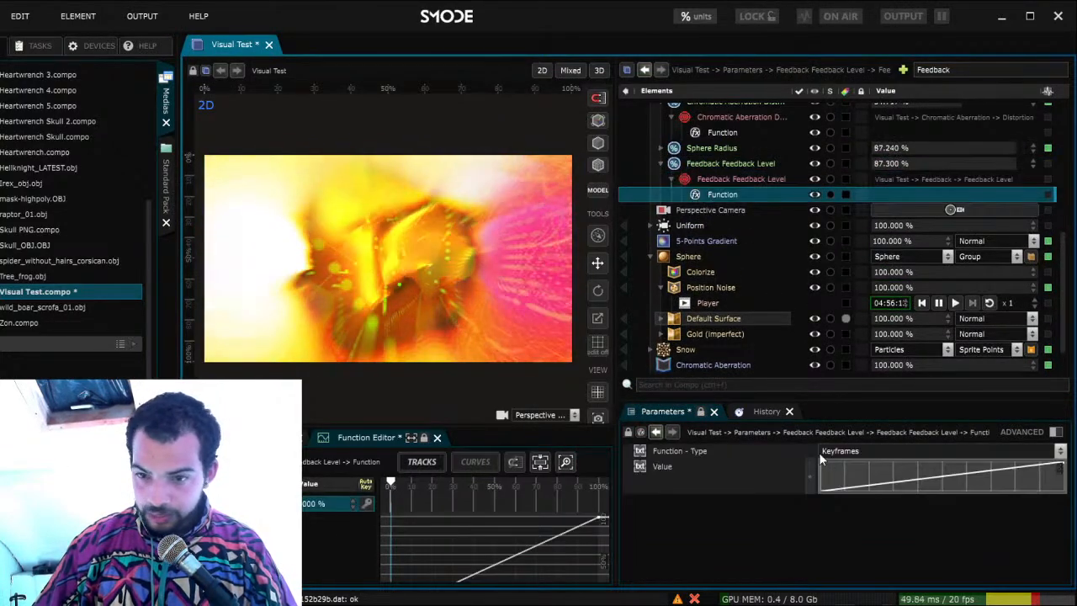
# Change the Feedback Level's link function to Parametric with a Minimum of 15% and a Maximum of 87%
pyautogui.click(853, 453)
pyautogui.click(862, 494)
pyautogui.doubleClick(829, 532)
pyautogui.write('15')
pyautogui.press('Return')
pyautogui.doubleClick(833, 546)
pyautogui.write('87')
pyautogui.press('Return')
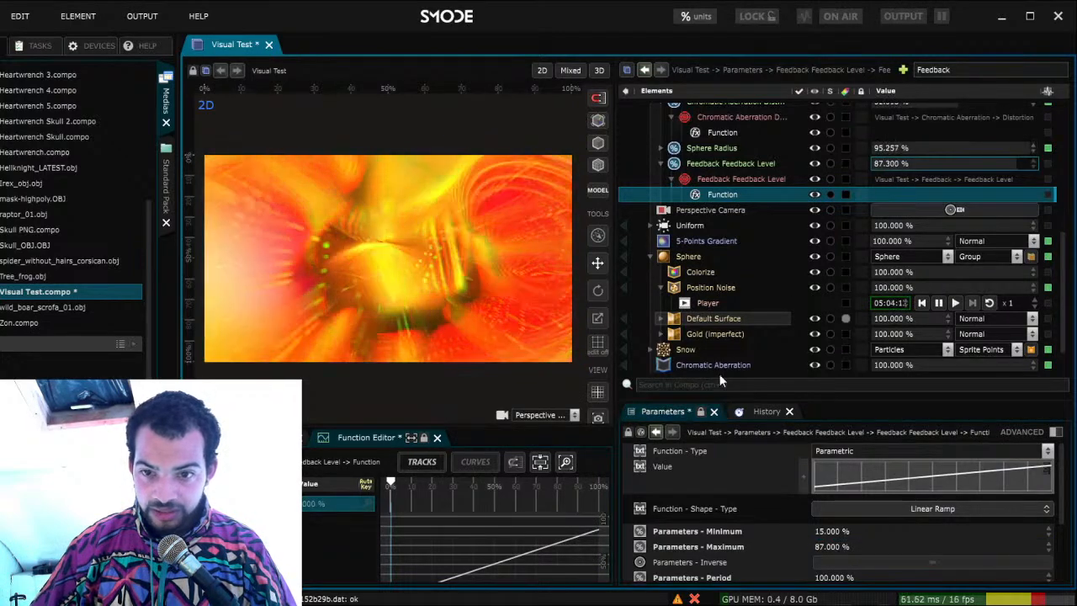
# Add a loop animation to the Feedback Level parameter with a speed of 0.5 and save the compo
pyautogui.hotkey('ctrl', 'l')
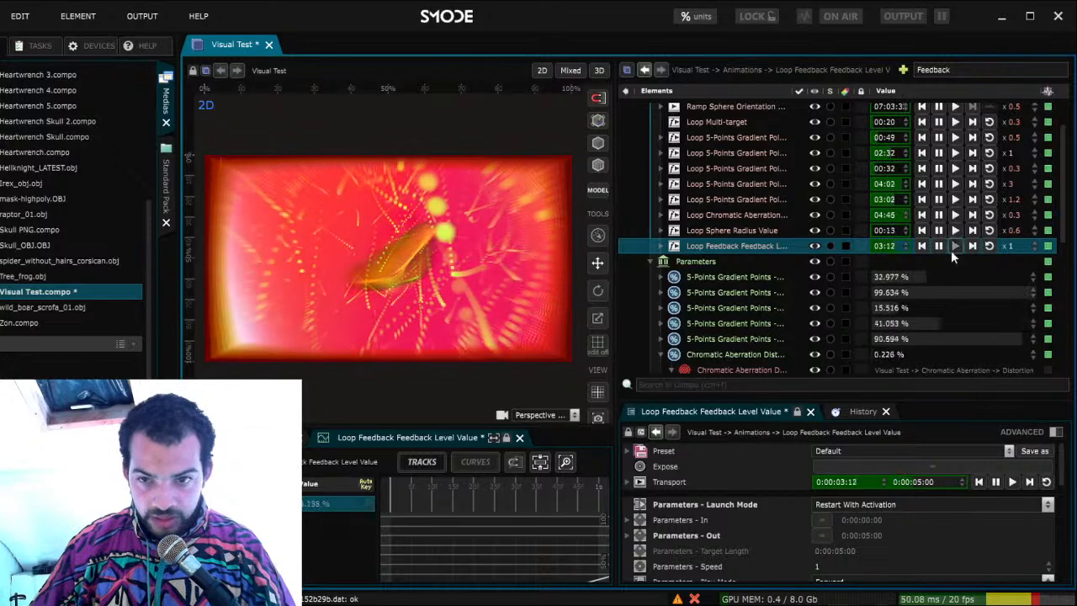
pyautogui.write('0.5')
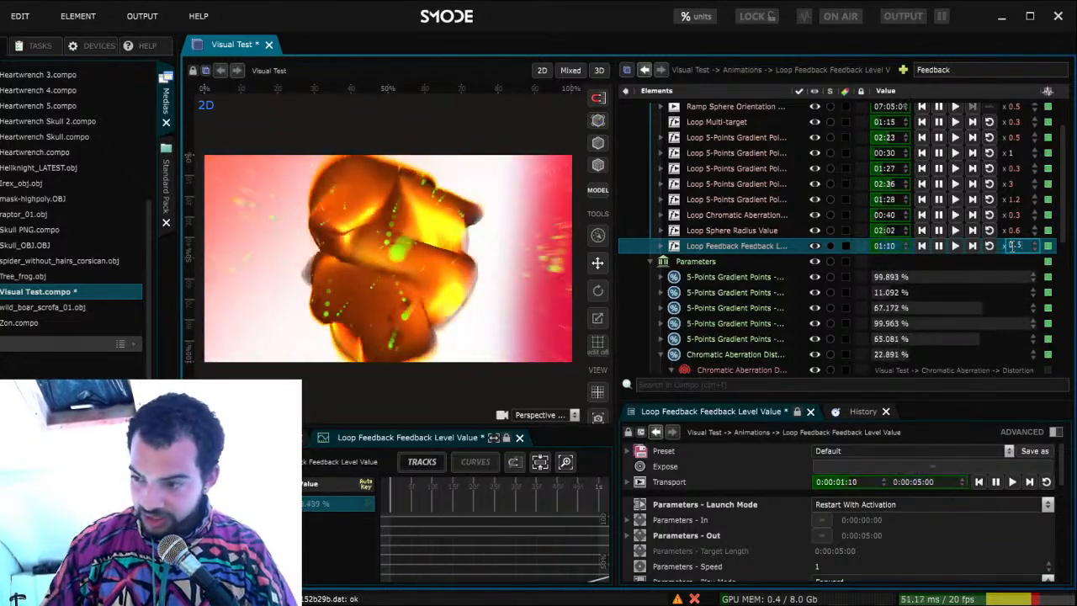
pyautogui.press('Return')
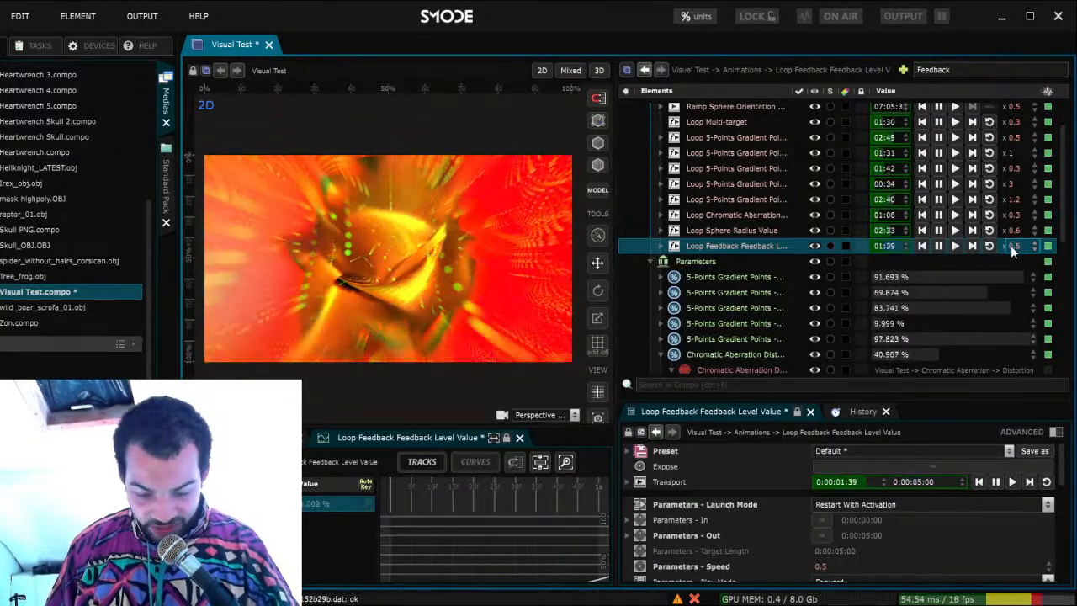
pyautogui.hotkey('ctrl', 's')
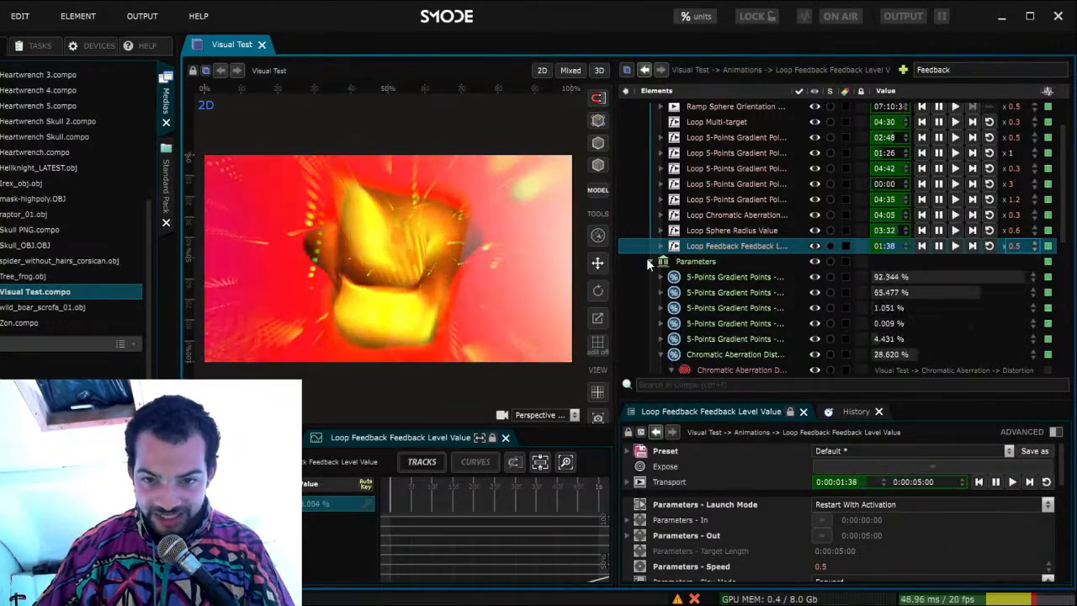
# Collapse the Parameters group and review the compo's elements, from the animations down to the Feedback effect
pyautogui.click(647, 260)
pyautogui.scroll(-3, 674, 328)
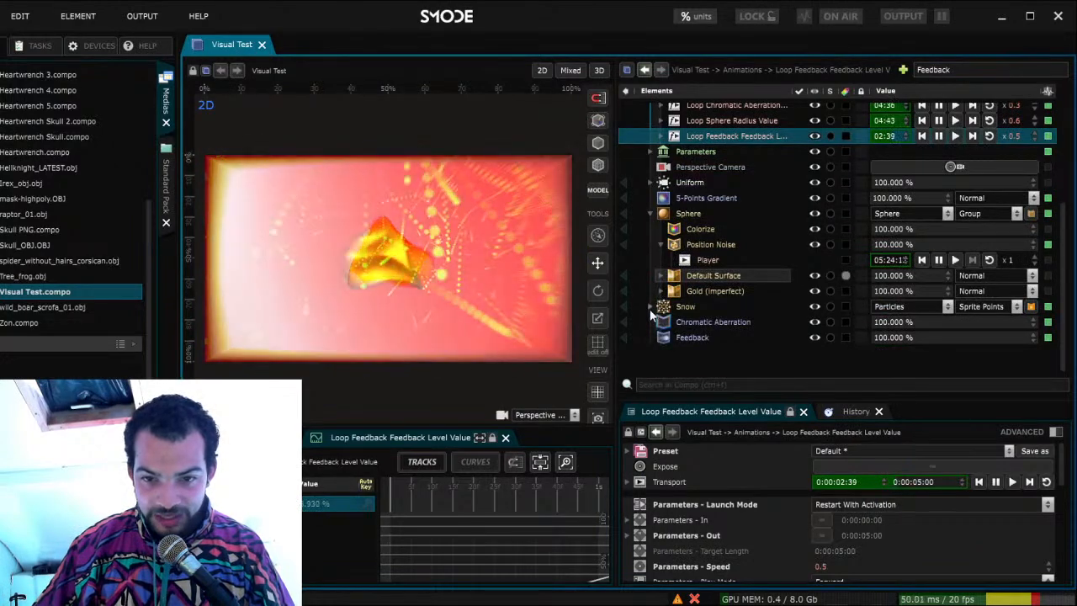
pyautogui.click(650, 307)
pyautogui.click(650, 304)
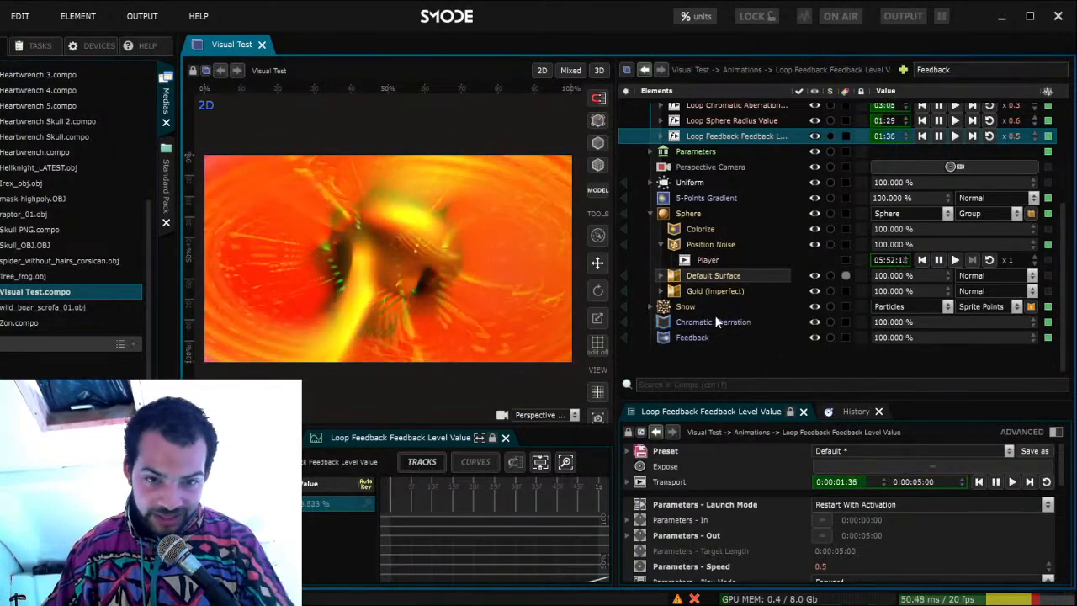
pyautogui.scroll(-1, 692, 293)
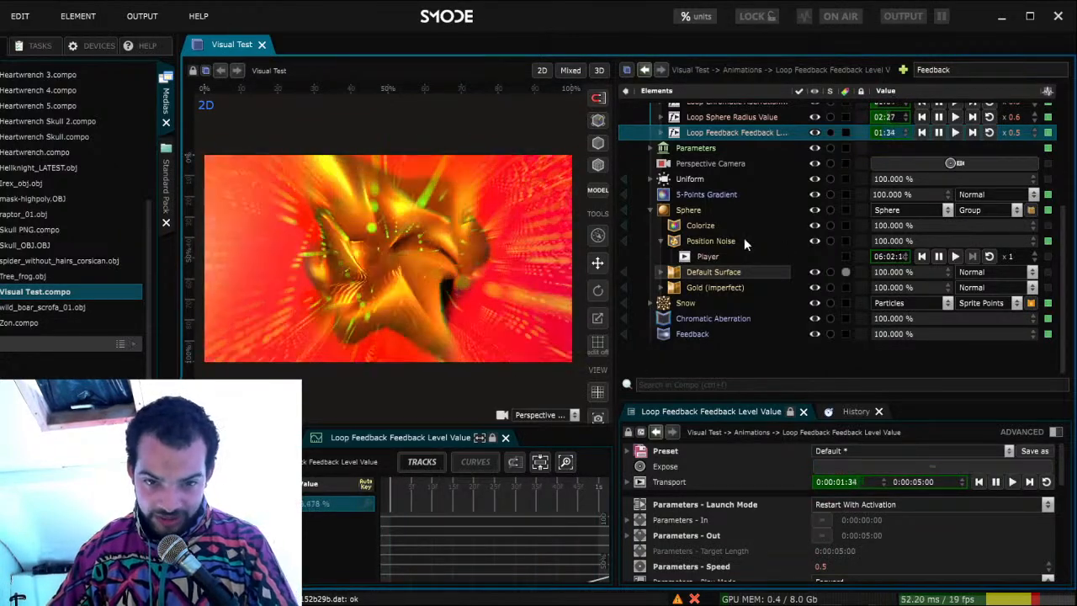
pyautogui.scroll(5, 673, 269)
pyautogui.scroll(-5, 678, 286)
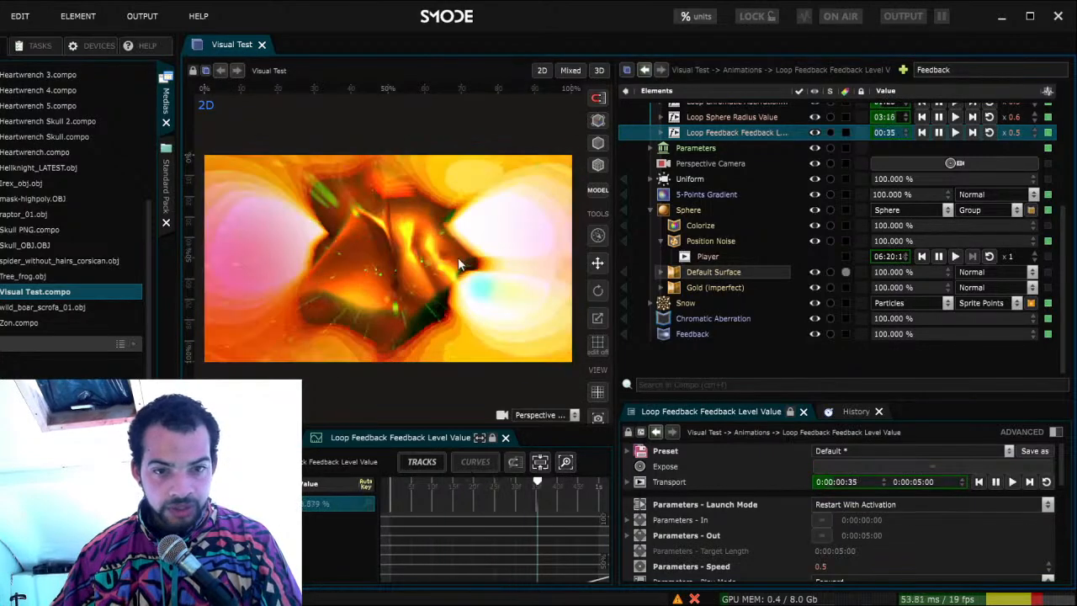
# Create a new compo containing the Skull_OBJ.OBJ model and close the Visual Test compo
pyautogui.hotkey('ctrl', 'n')
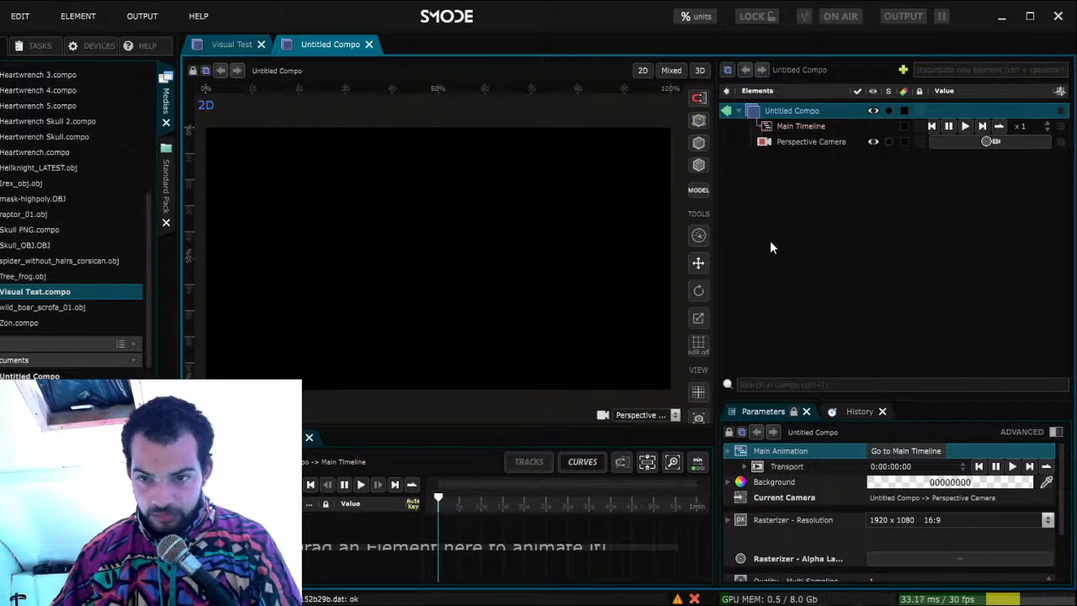
pyautogui.scroll(2, 85, 238)
pyautogui.scroll(2, 92, 234)
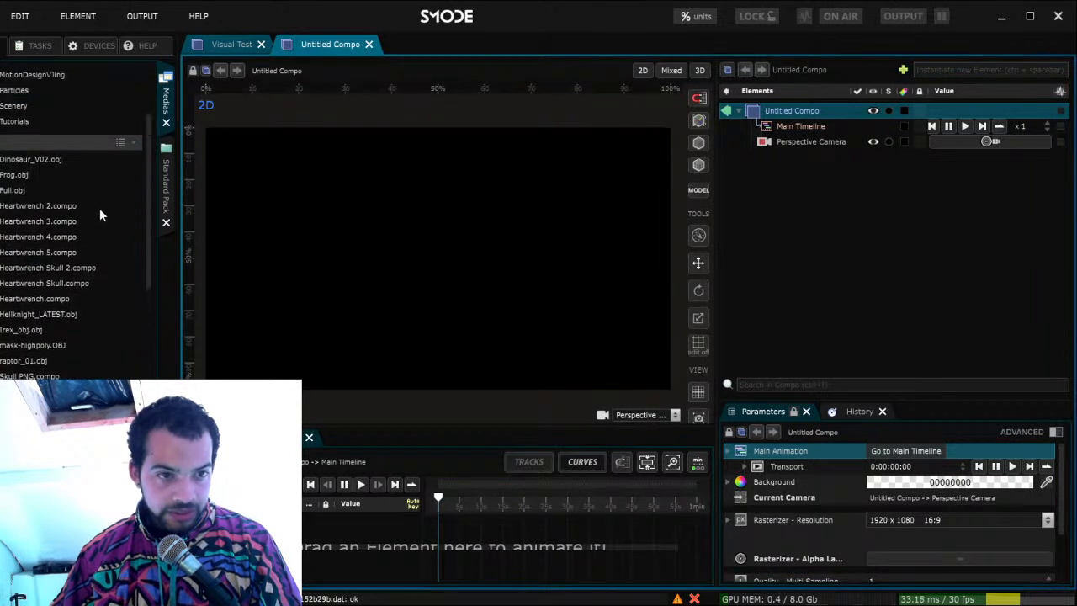
pyautogui.click(15, 176)
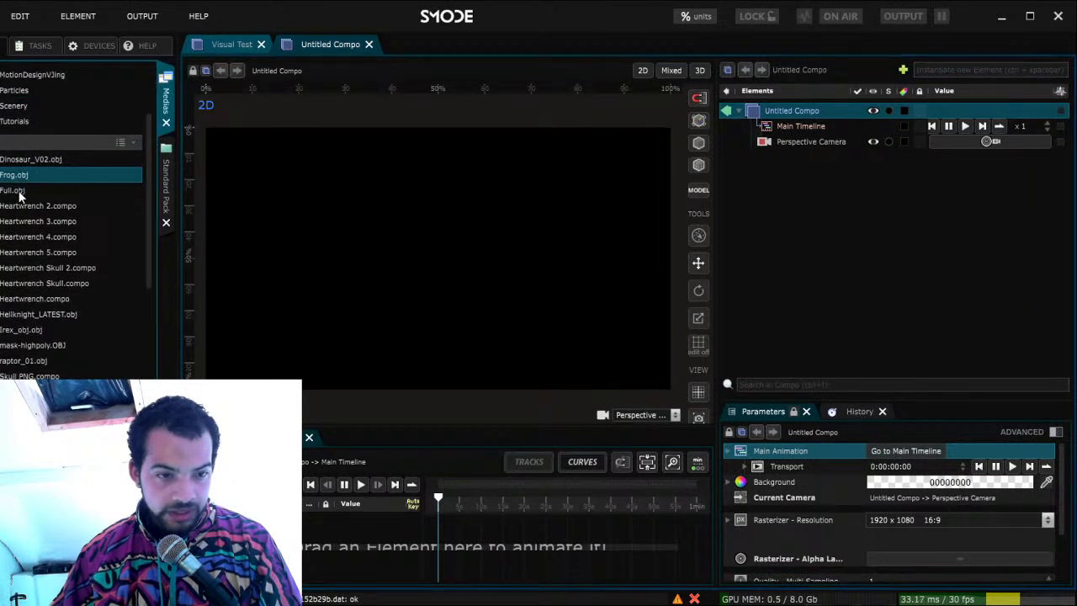
pyautogui.click(19, 193)
pyautogui.scroll(-2, 49, 278)
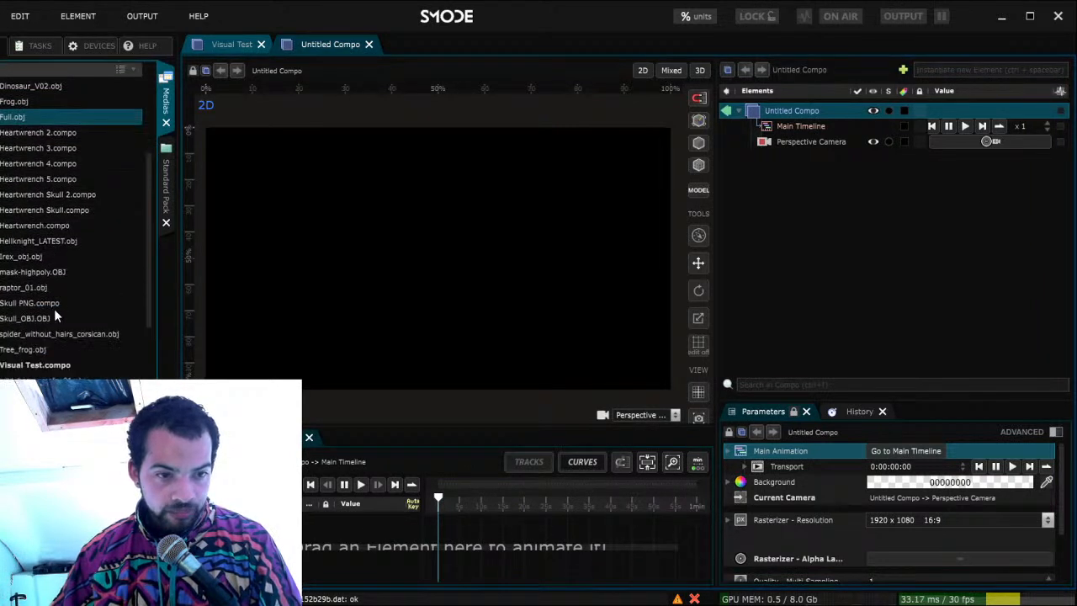
pyautogui.click(25, 320)
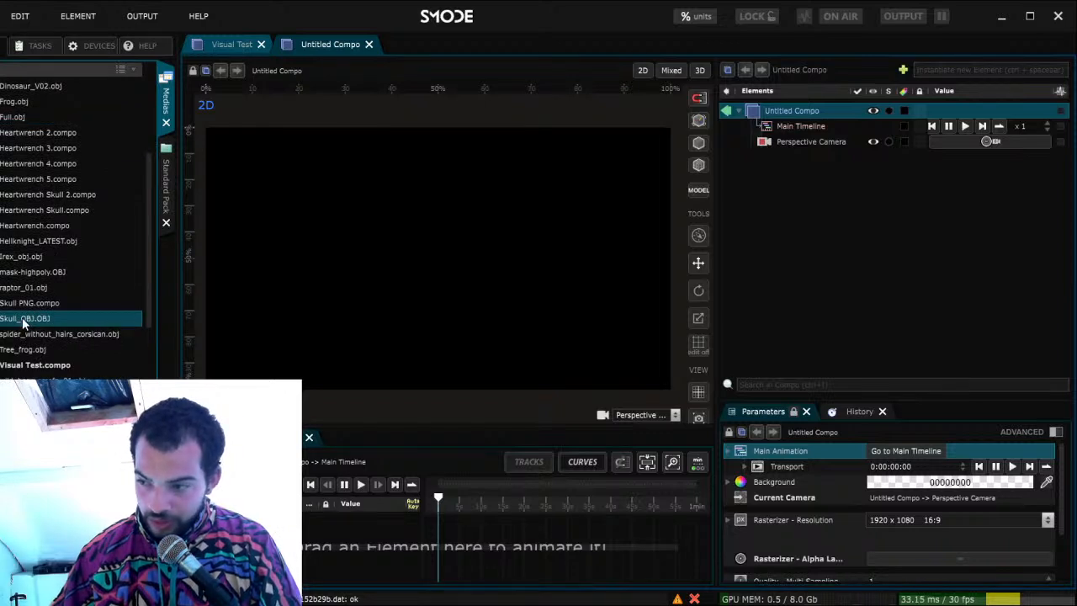
pyautogui.moveTo(27, 322); pyautogui.dragTo(733, 290)
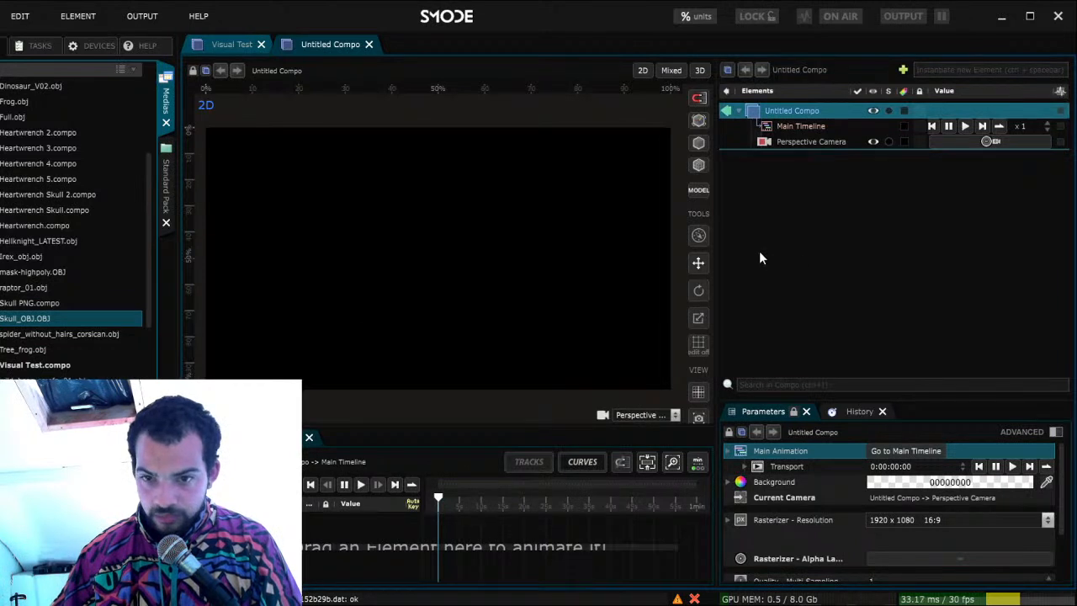
pyautogui.moveTo(759, 252); pyautogui.dragTo(759, 252)
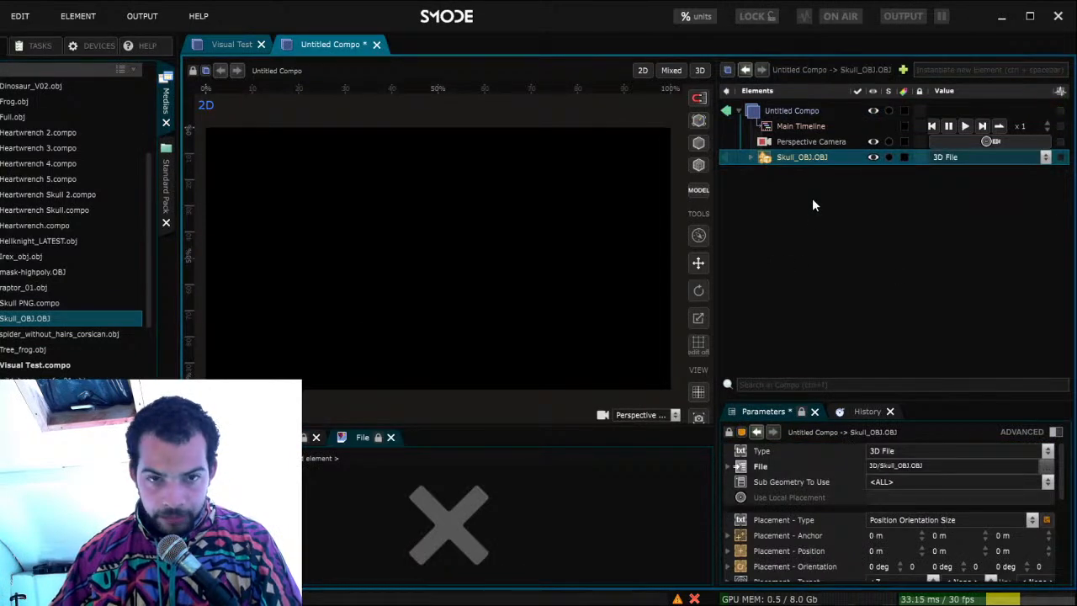
pyautogui.click(261, 45)
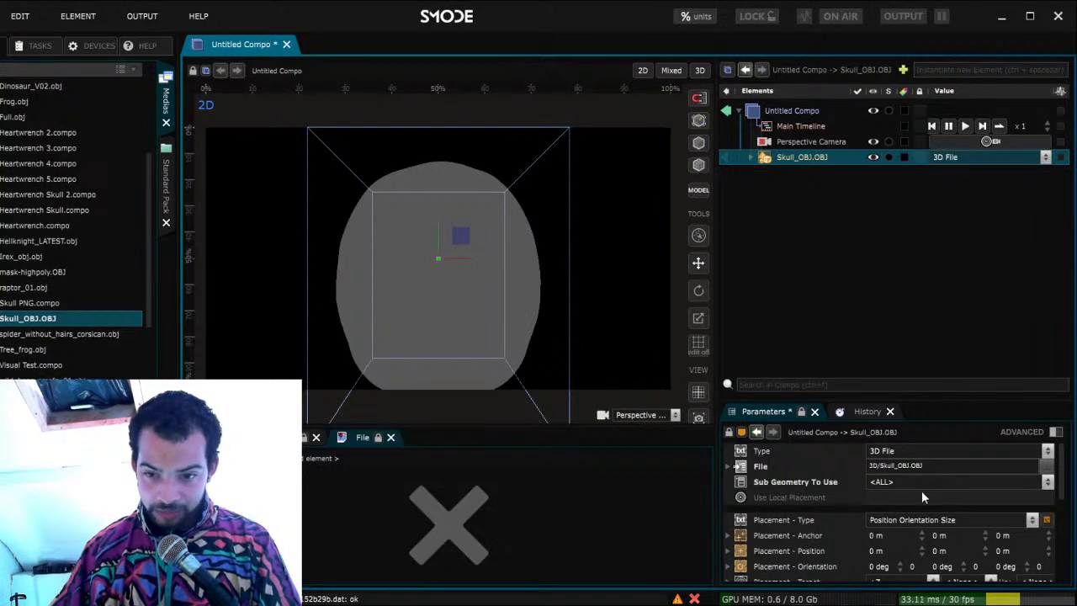
# Scale the skull uniformly to 0.79 and rotate it about its Y axis to about 120.9 degrees
pyautogui.scroll(-5, 921, 489)
pyautogui.moveTo(881, 489); pyautogui.dragTo(880, 507)
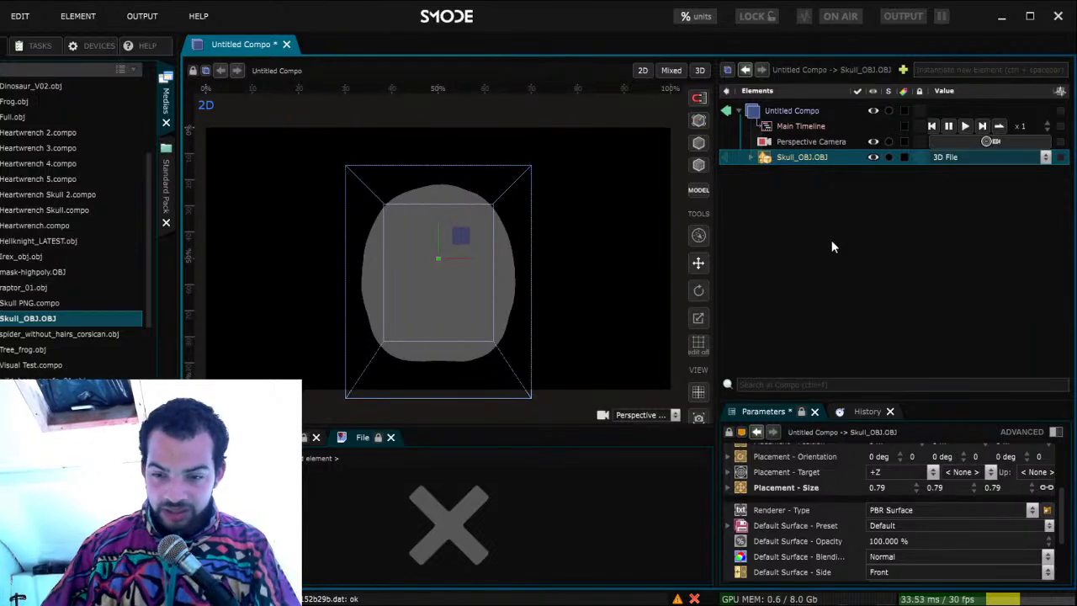
pyautogui.scroll(3, 940, 526)
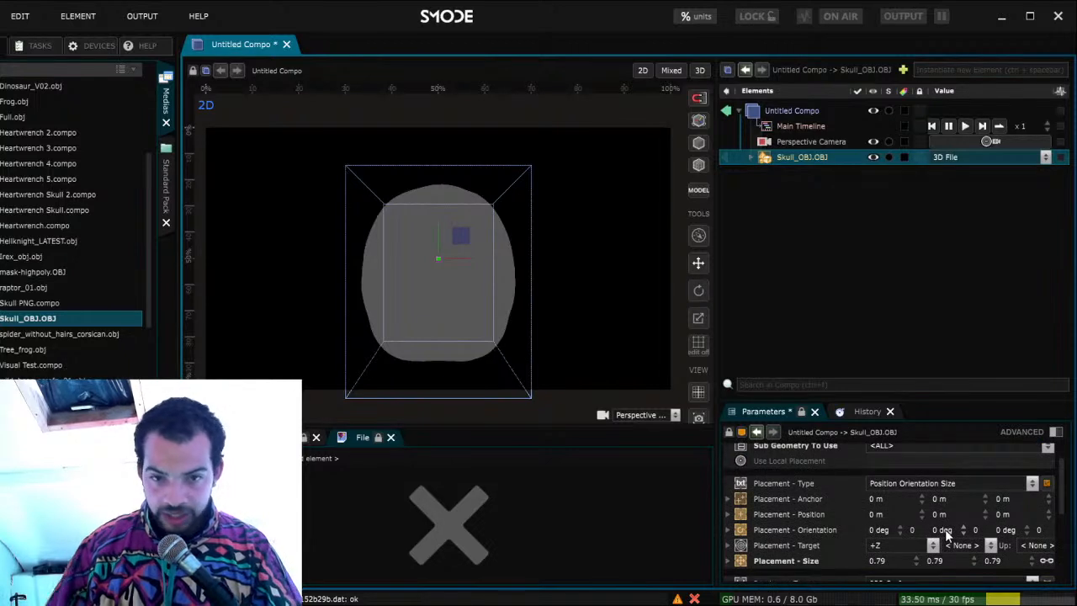
pyautogui.moveTo(945, 534); pyautogui.dragTo(961, 517)
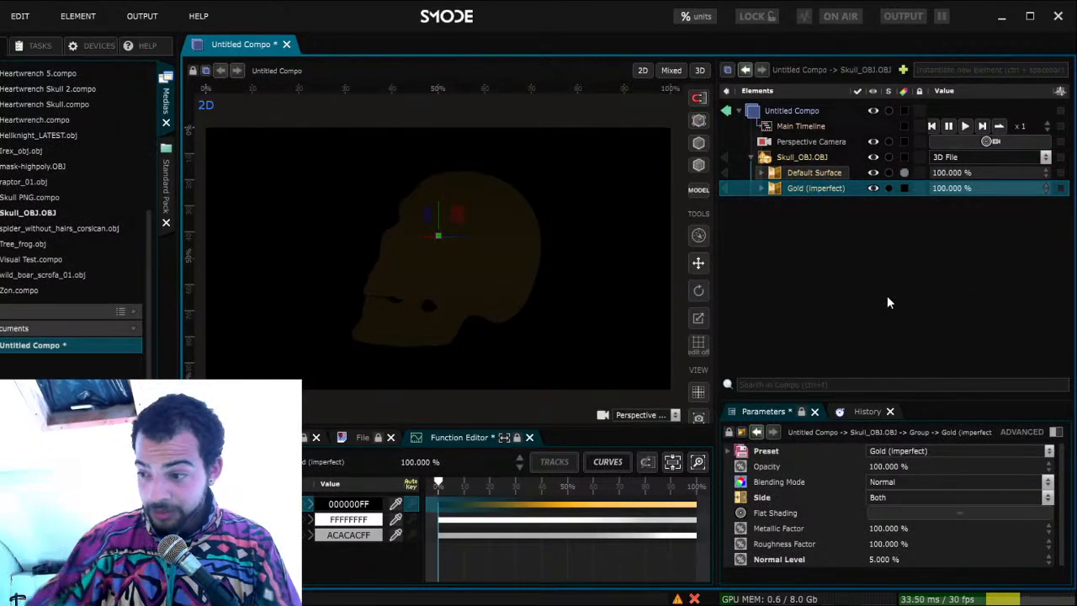
# Enable Flat Shading on the skull's Gold (Imperfect) material
pyautogui.click(699, 71)
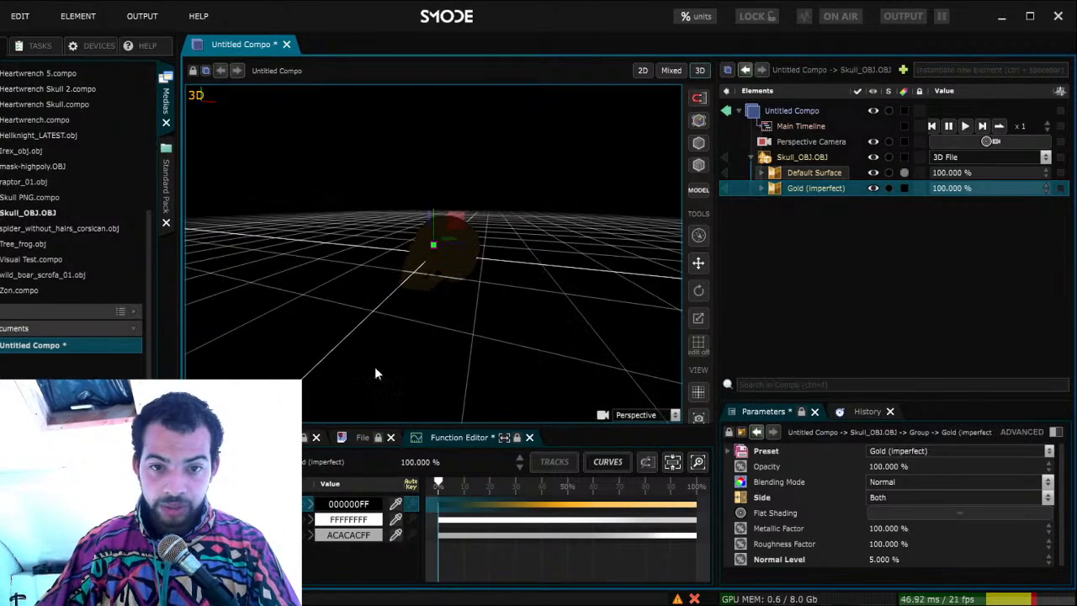
pyautogui.scroll(3, 413, 335)
pyautogui.scroll(2, 450, 321)
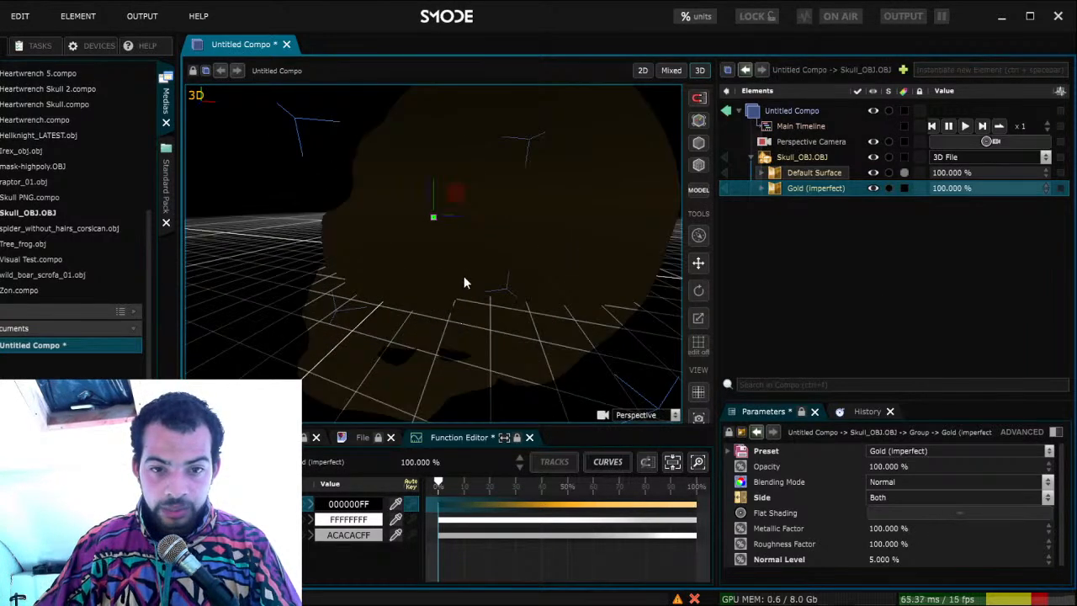
pyautogui.scroll(-4, 464, 291)
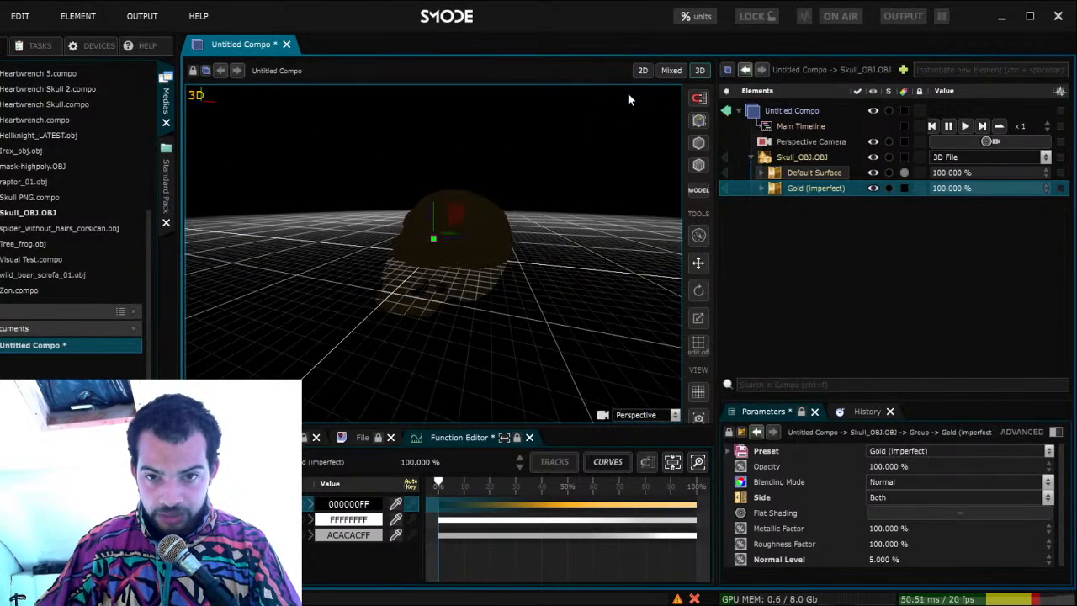
pyautogui.click(643, 70)
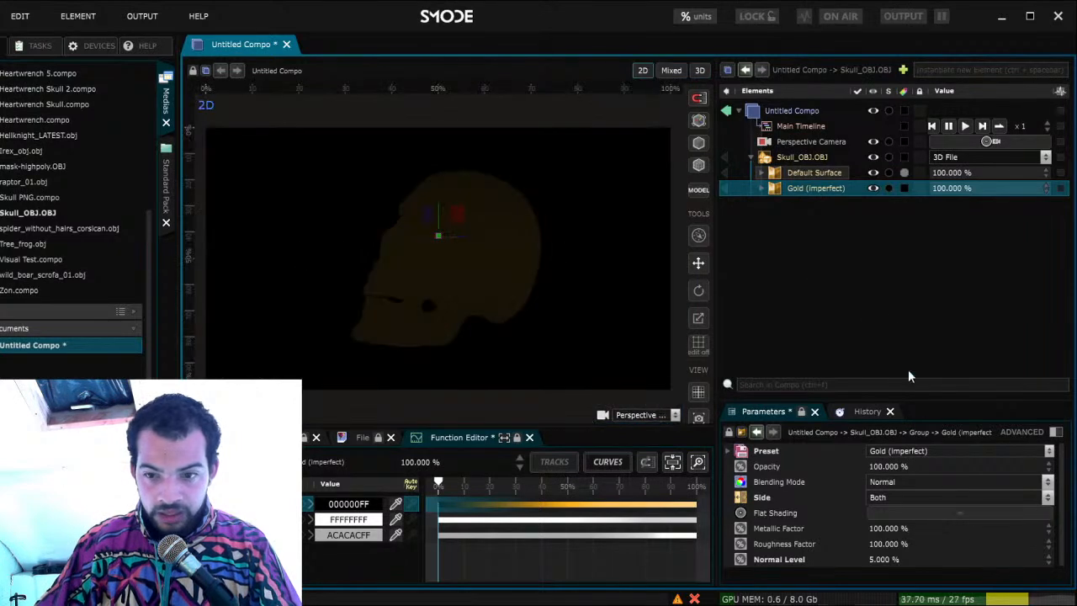
pyautogui.click(943, 513)
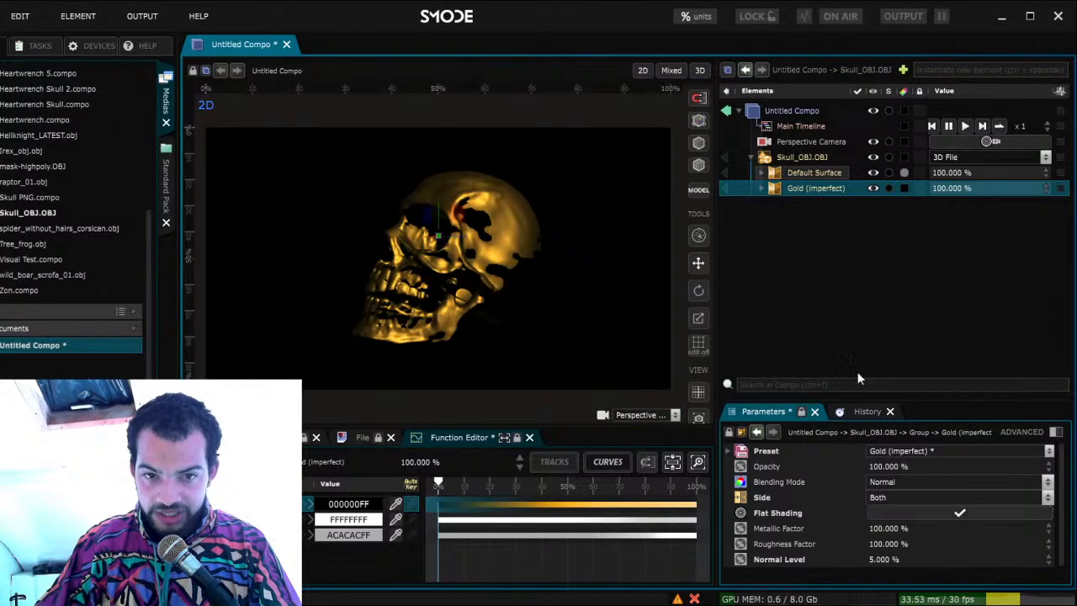
# Select the Skull_OBJ.OBJ element and rotate it about its Y axis to about 132.4 degrees
pyautogui.click(799, 158)
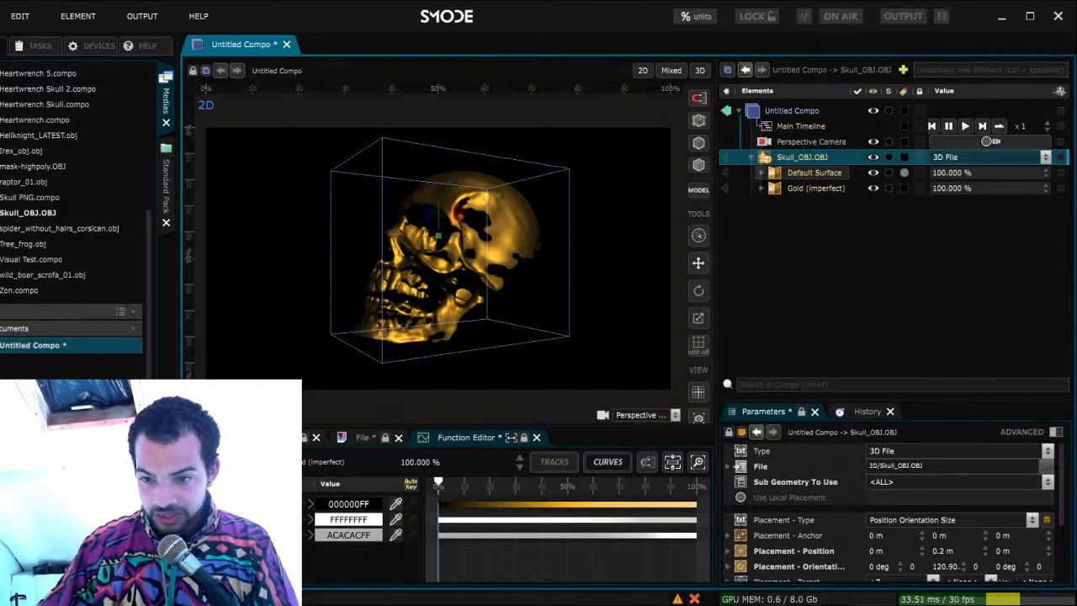
pyautogui.moveTo(944, 567)
pyautogui.mouseDown()
pyautogui.moveTo(945, 582)
pyautogui.moveTo(944, 467)
pyautogui.moveTo(944, 561)
pyautogui.mouseUp()
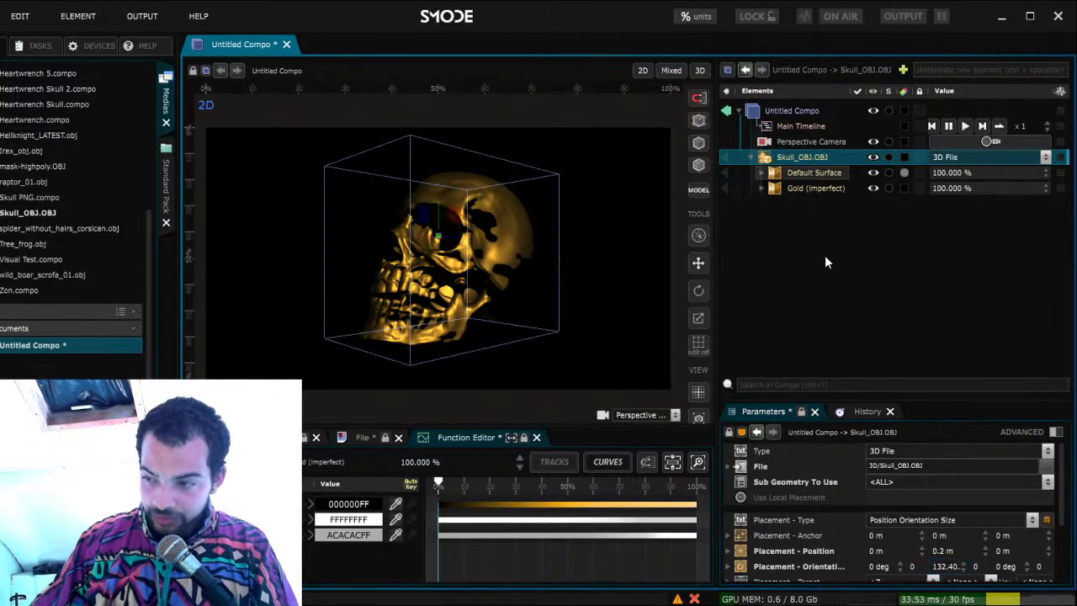
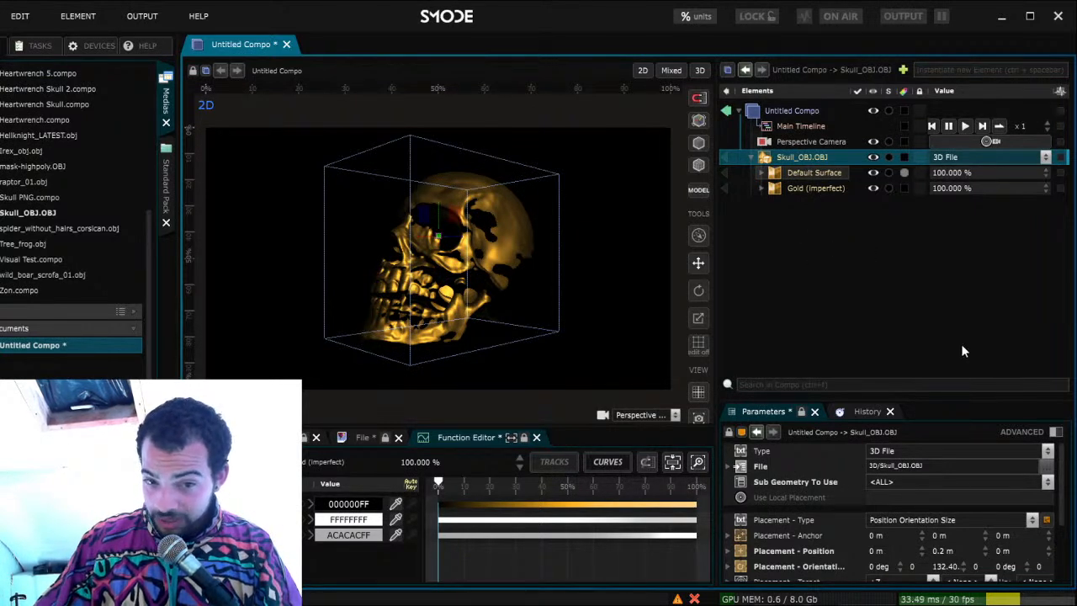
# Rotate the skull about its Y axis to about 180.2 degrees and save the compo as Skull test
pyautogui.click(941, 563)
pyautogui.click(820, 205)
pyautogui.moveTo(943, 567); pyautogui.dragTo(943, 538)
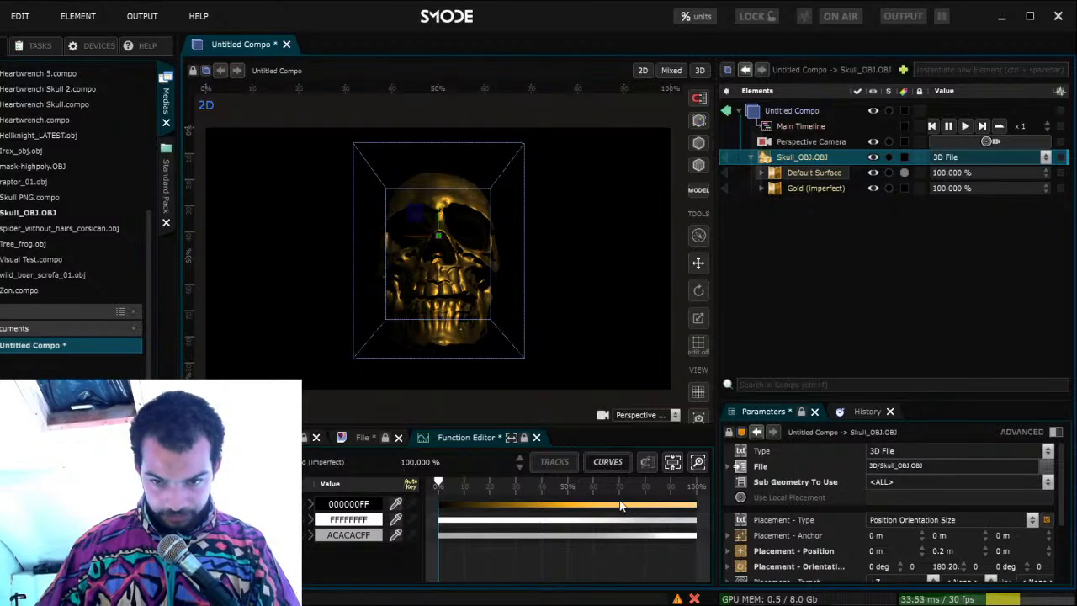
pyautogui.click(787, 464)
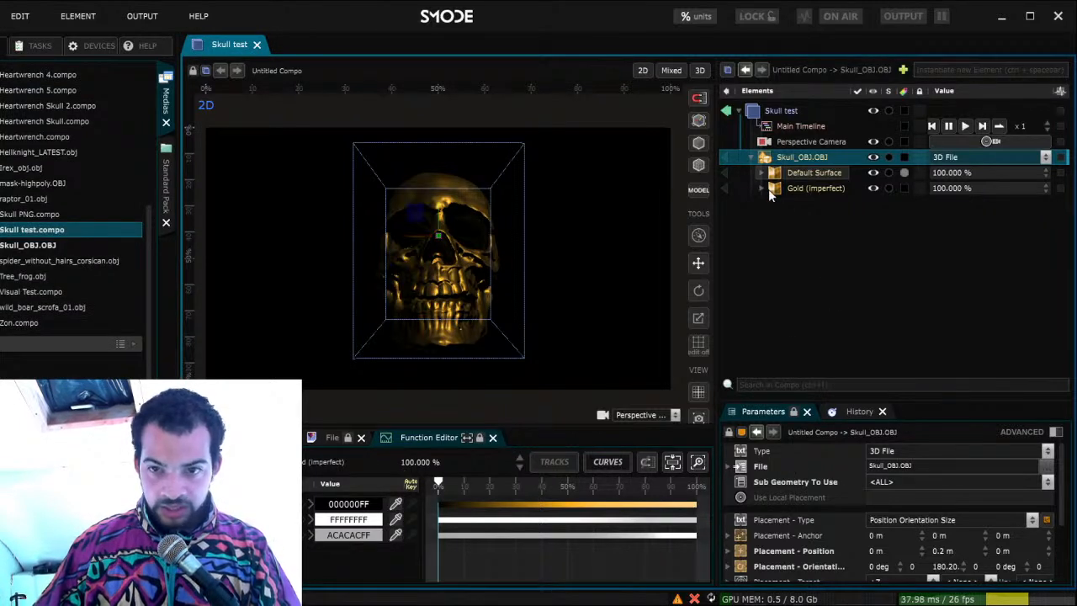
# Rotate the skull about its Y axis to about 140.9 degrees and expose its Y orientation as a compo parameter
pyautogui.moveTo(943, 572); pyautogui.dragTo(1006, 572)
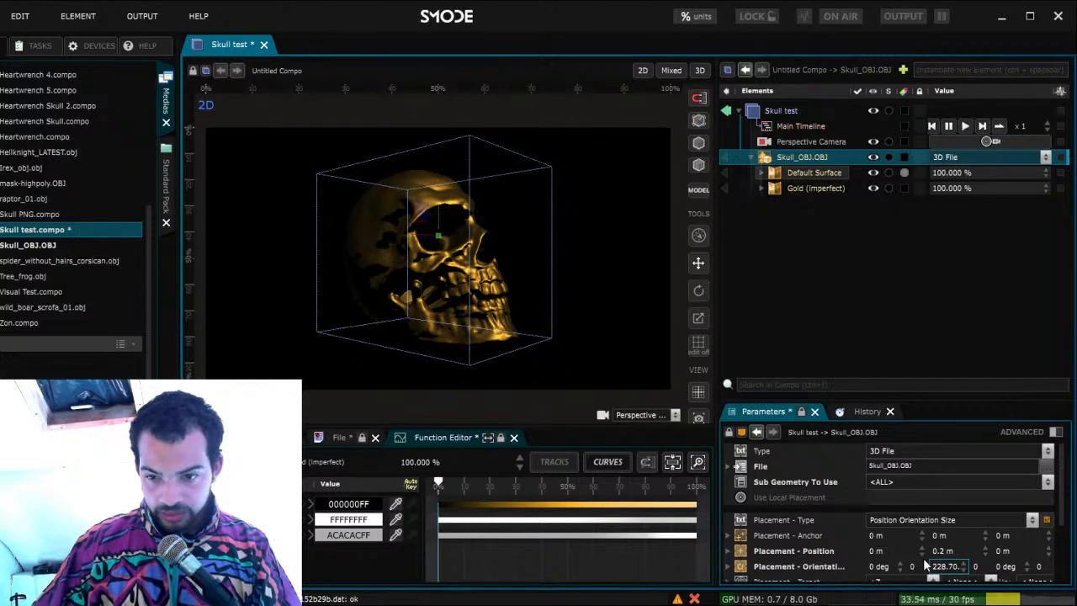
pyautogui.moveTo(943, 569); pyautogui.dragTo(862, 568)
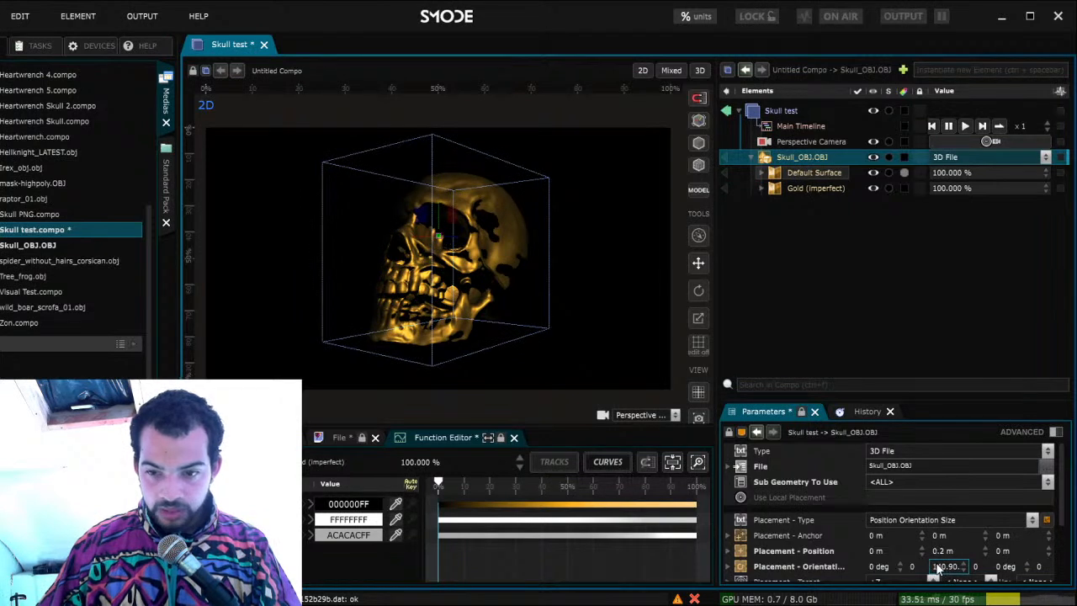
pyautogui.click(861, 494)
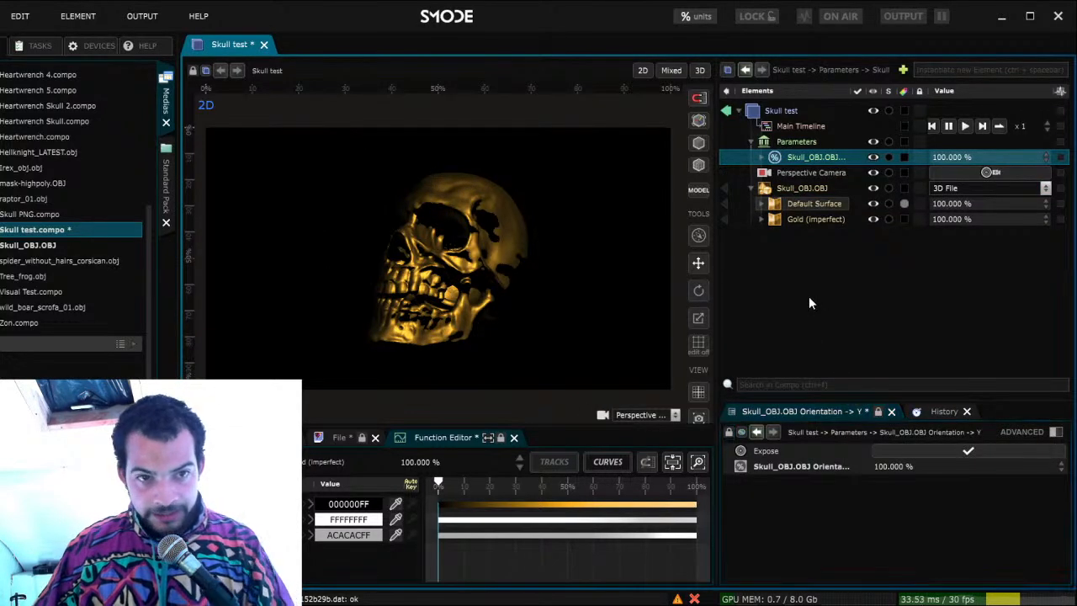
pyautogui.hotkey('ctrl', 's')
pyautogui.moveTo(959, 159)
pyautogui.mouseDown()
pyautogui.moveTo(875, 159)
pyautogui.moveTo(959, 160)
pyautogui.mouseUp()
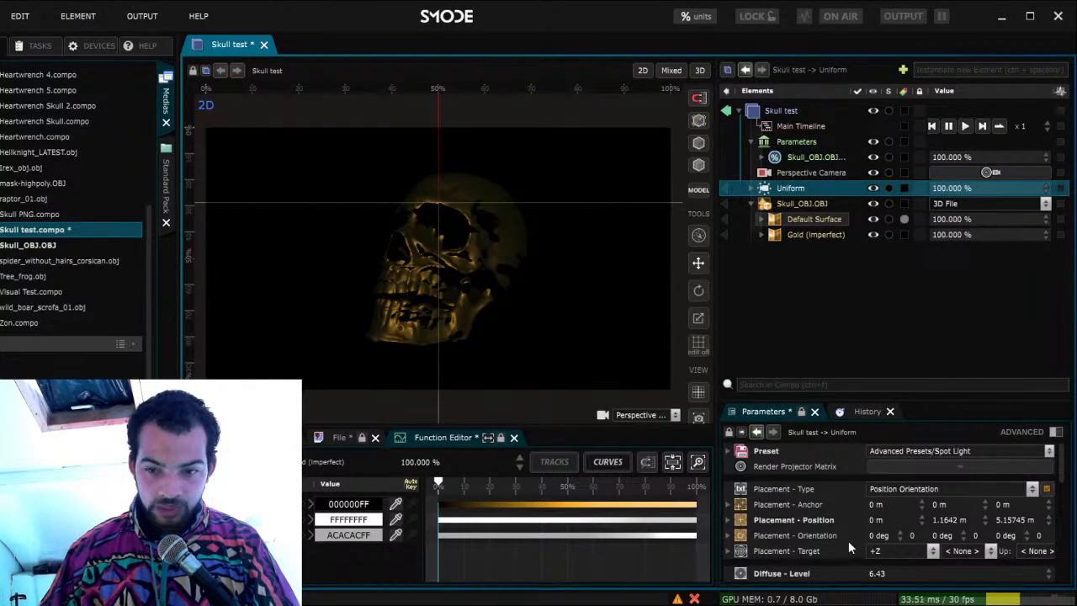
# Try a specular level of 8.82 on the Uniform spot light and delete the light
pyautogui.scroll(-3, 845, 540)
pyautogui.moveTo(873, 537); pyautogui.dragTo(873, 459)
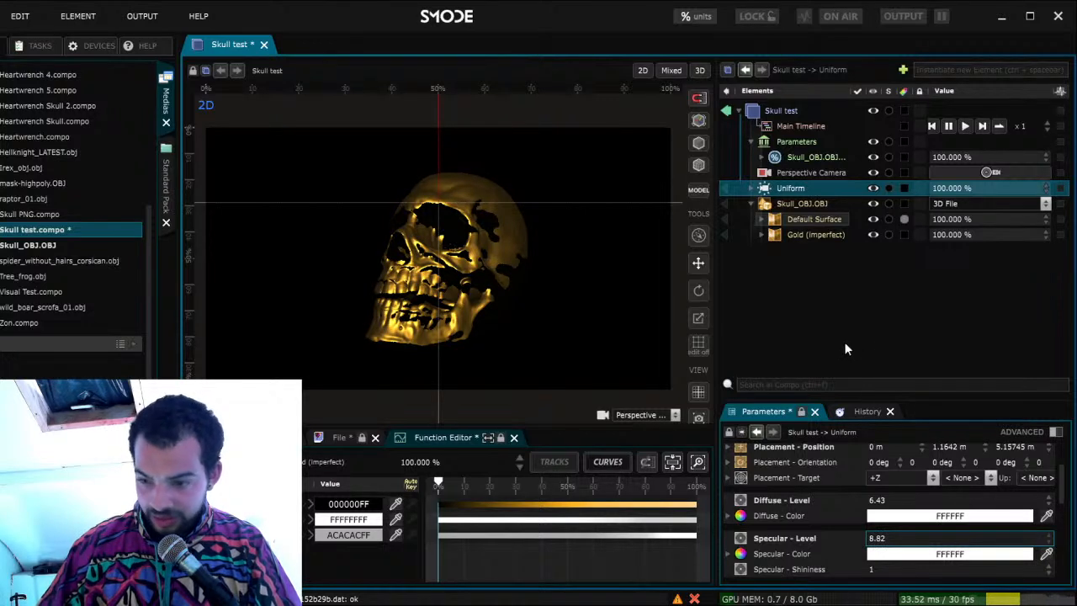
pyautogui.click(790, 188)
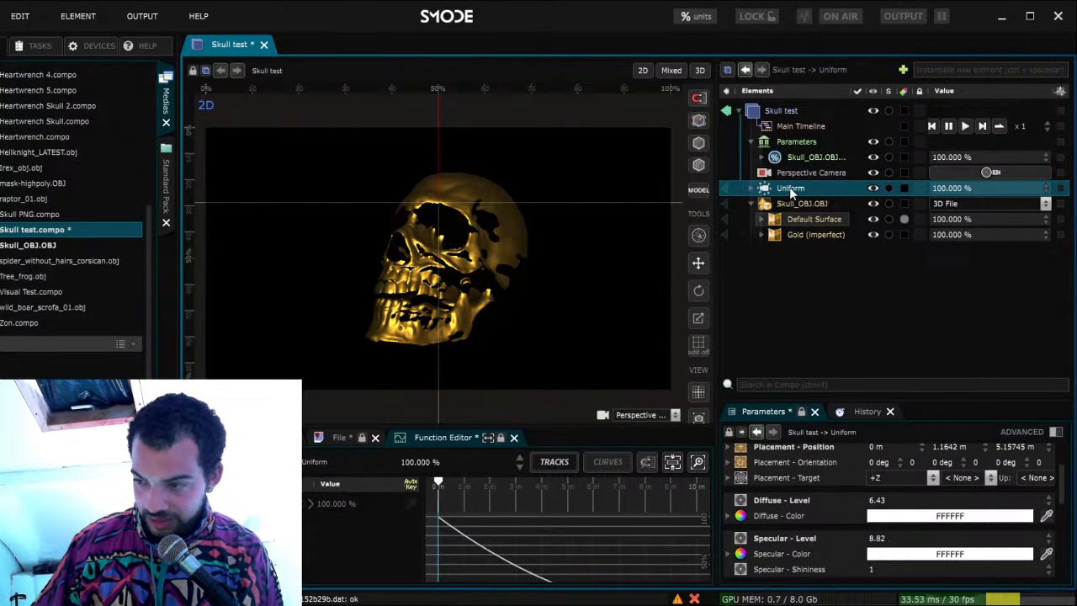
pyautogui.press('Delete')
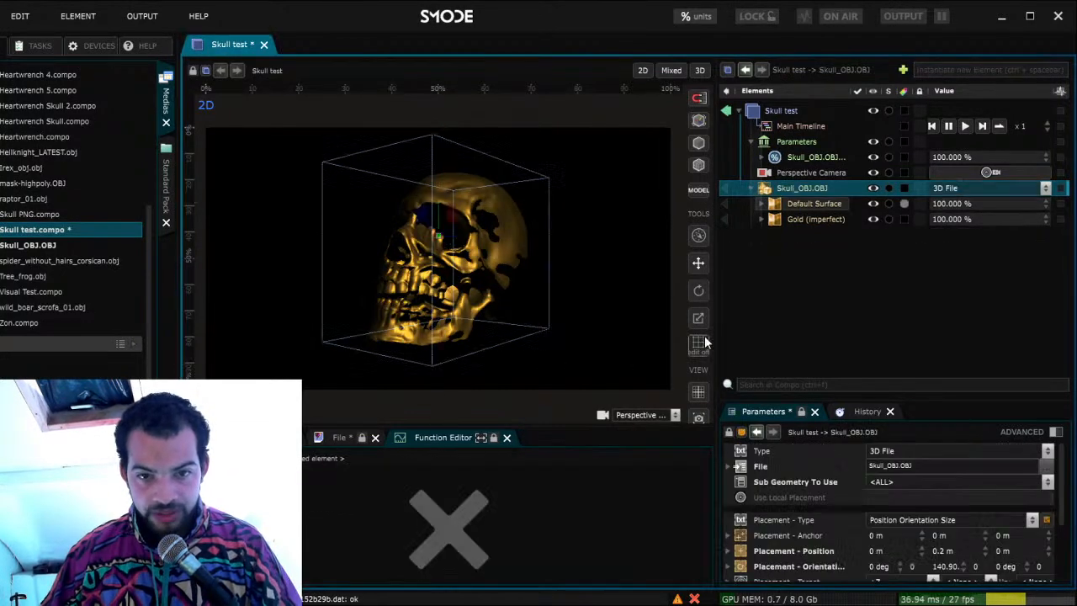
# Add an environment light with the Nightlight 1 preset and turn off its skybox rendering
pyautogui.hotkey('ctrl', 's')
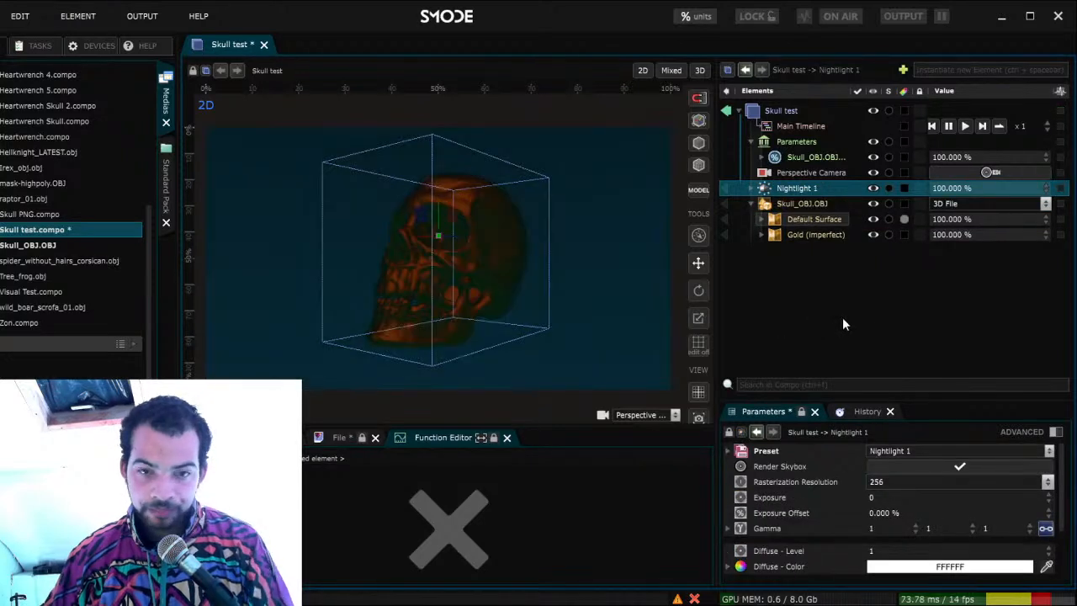
pyautogui.click(934, 470)
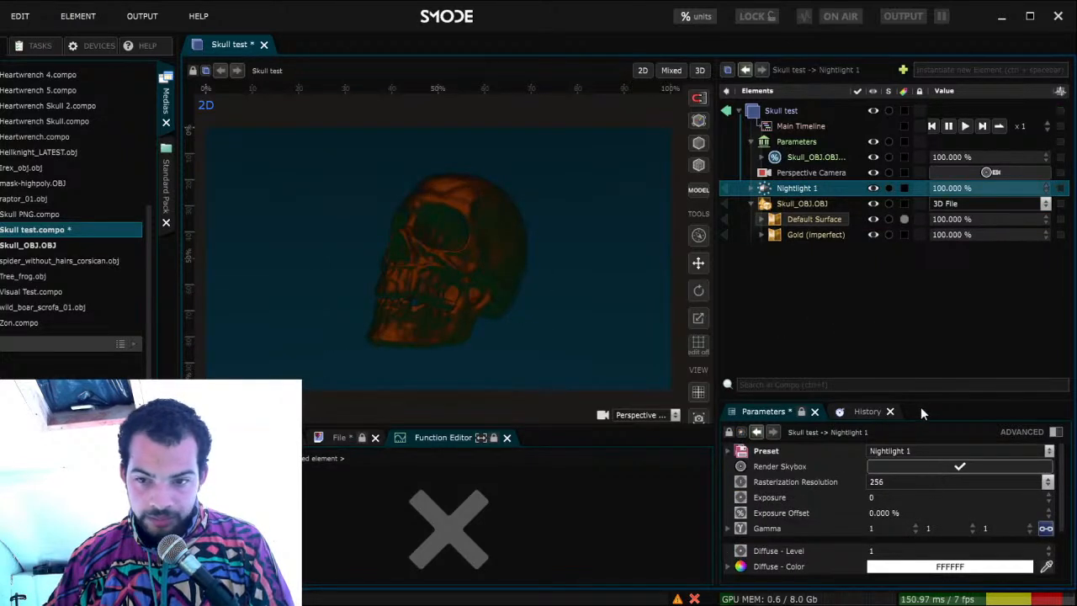
pyautogui.click(953, 465)
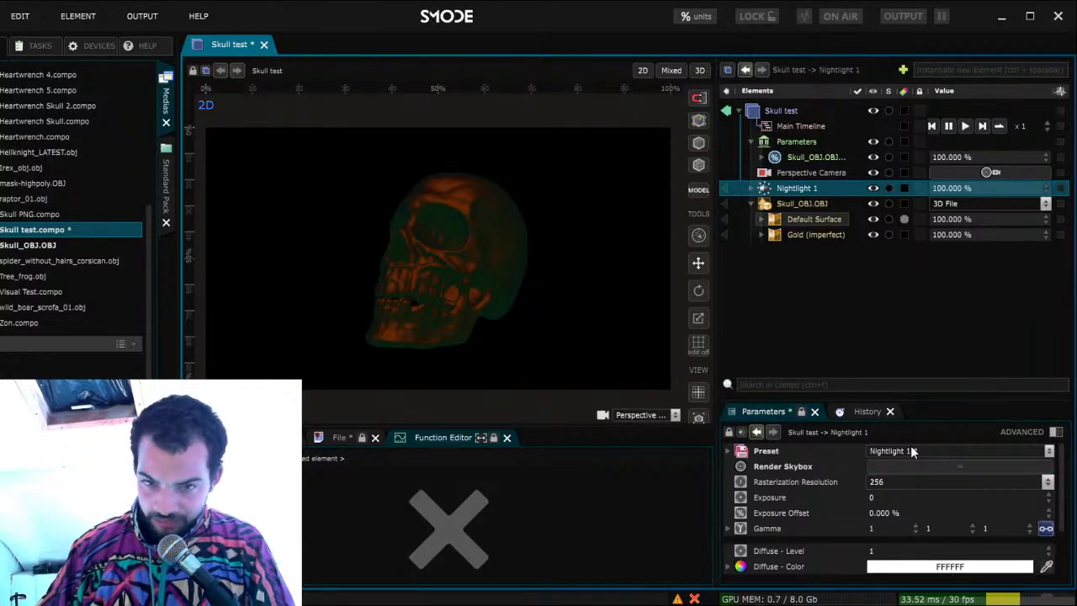
# Try the Dawn 1 and Daylight presets on the environment light, each with skybox rendering turned off
pyautogui.click(915, 479)
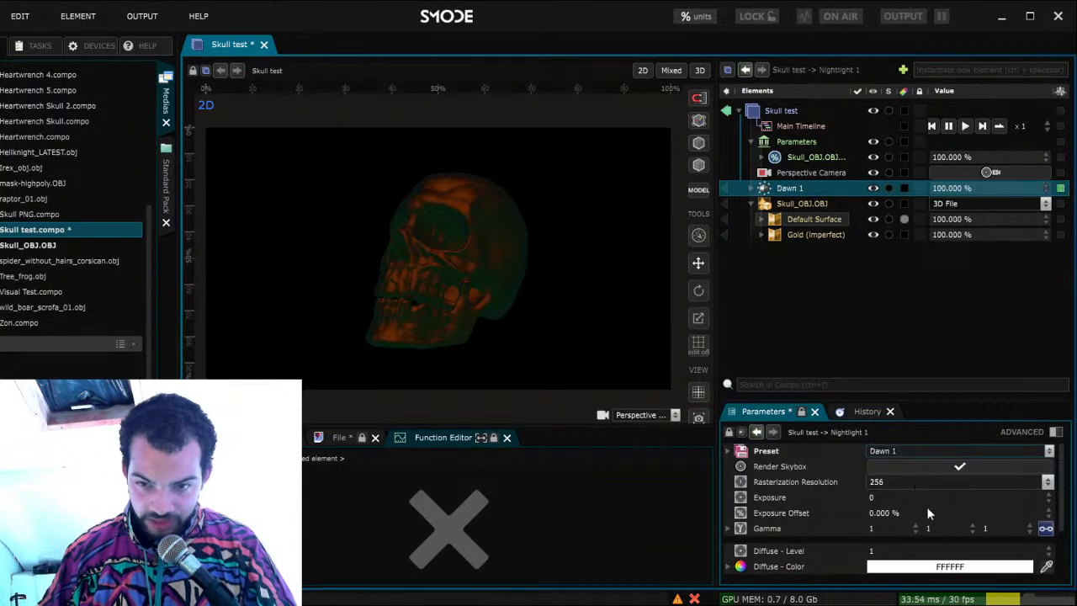
pyautogui.click(930, 469)
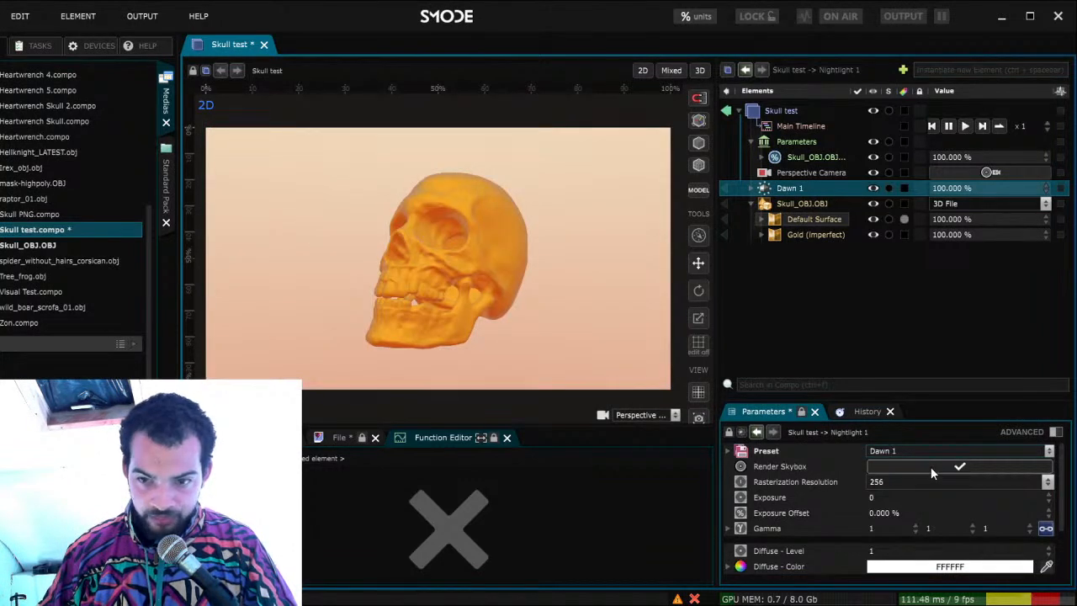
pyautogui.click(931, 466)
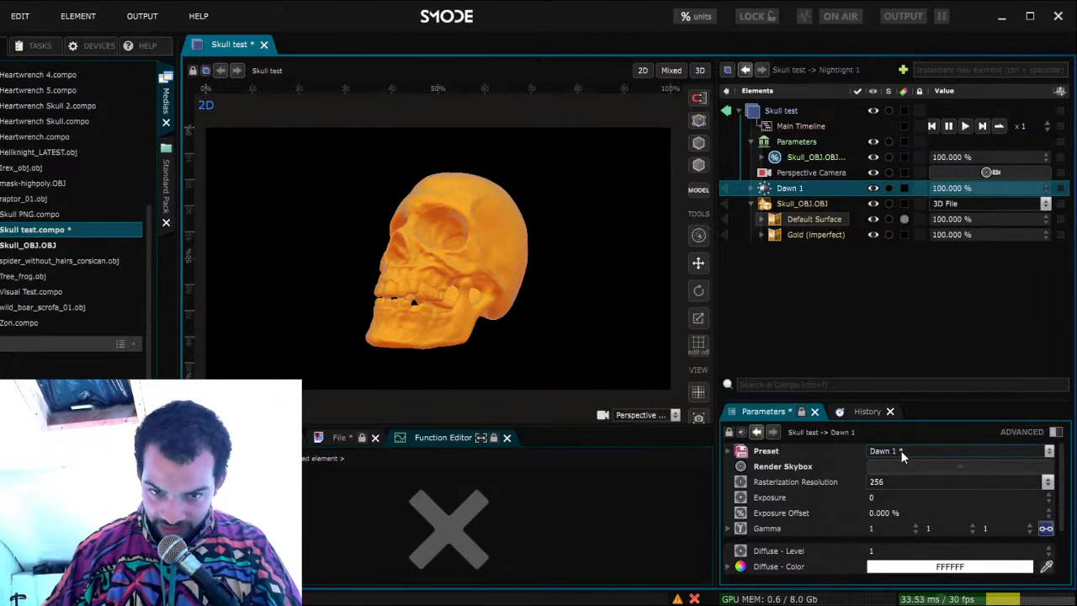
pyautogui.click(910, 498)
pyautogui.click(917, 463)
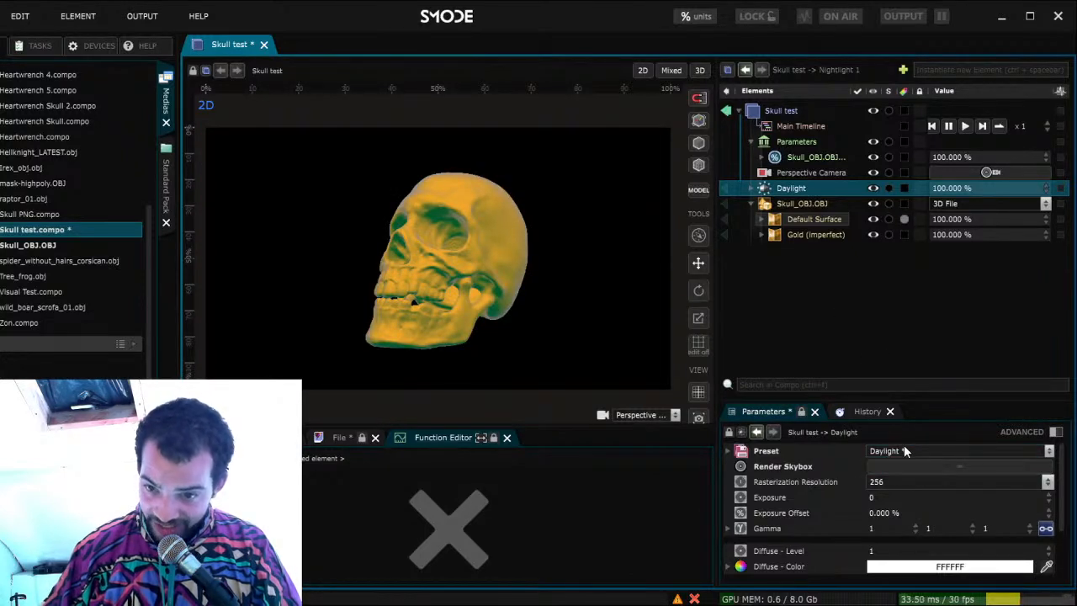
# Try the Hansaplatz preset on the environment light without its skybox and inspect the gold skull up close
pyautogui.click(911, 567)
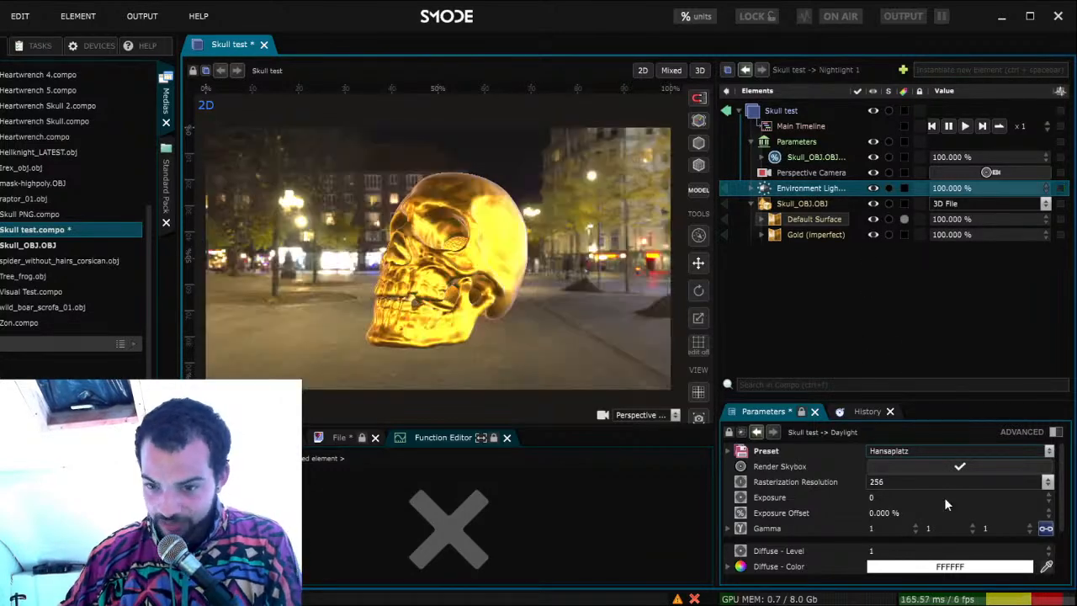
pyautogui.click(946, 465)
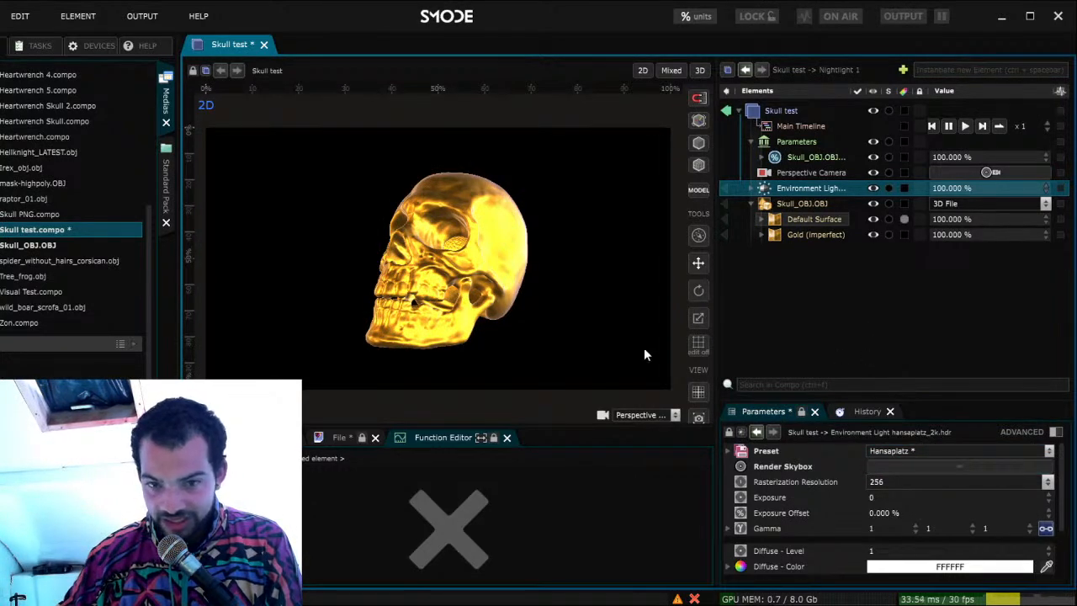
pyautogui.scroll(5, 462, 322)
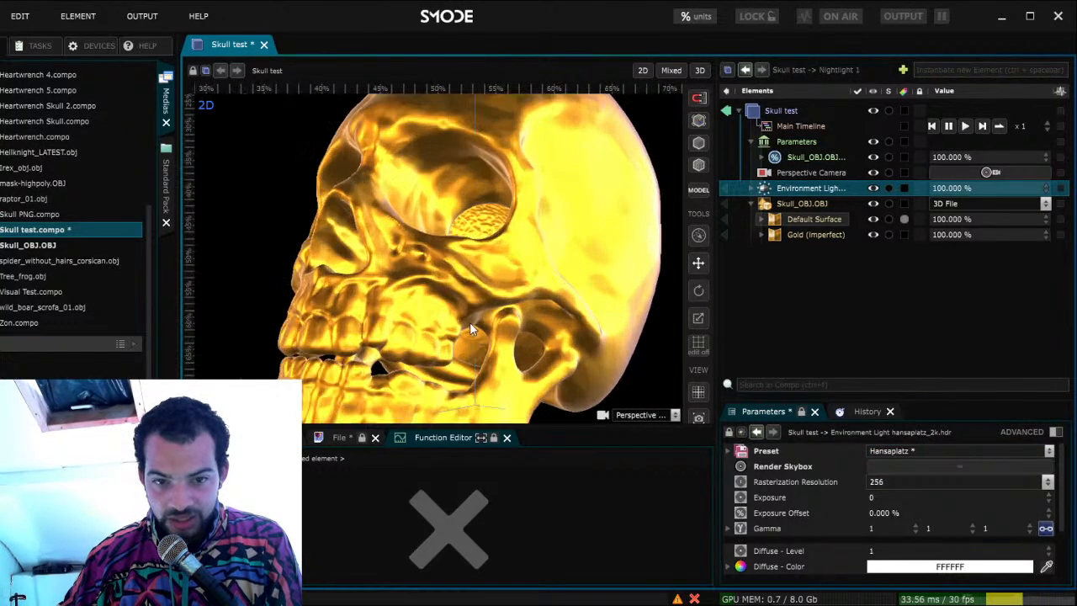
pyautogui.scroll(-5, 470, 323)
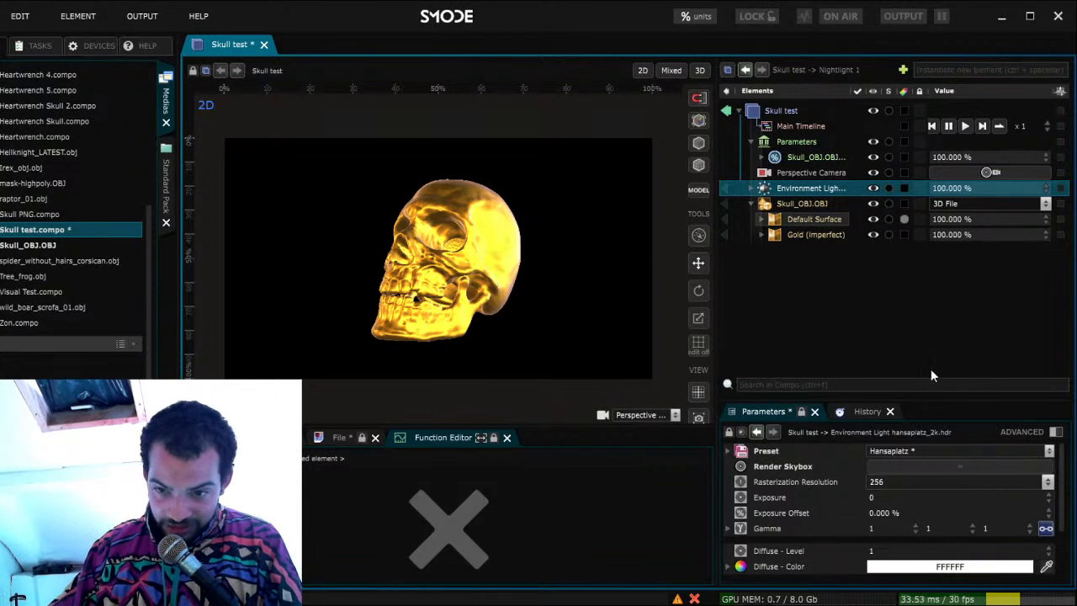
# Compare the Dawn 1, Daylight and Hansaplatz presets again on the skull with skybox rendering turned off
pyautogui.click(906, 473)
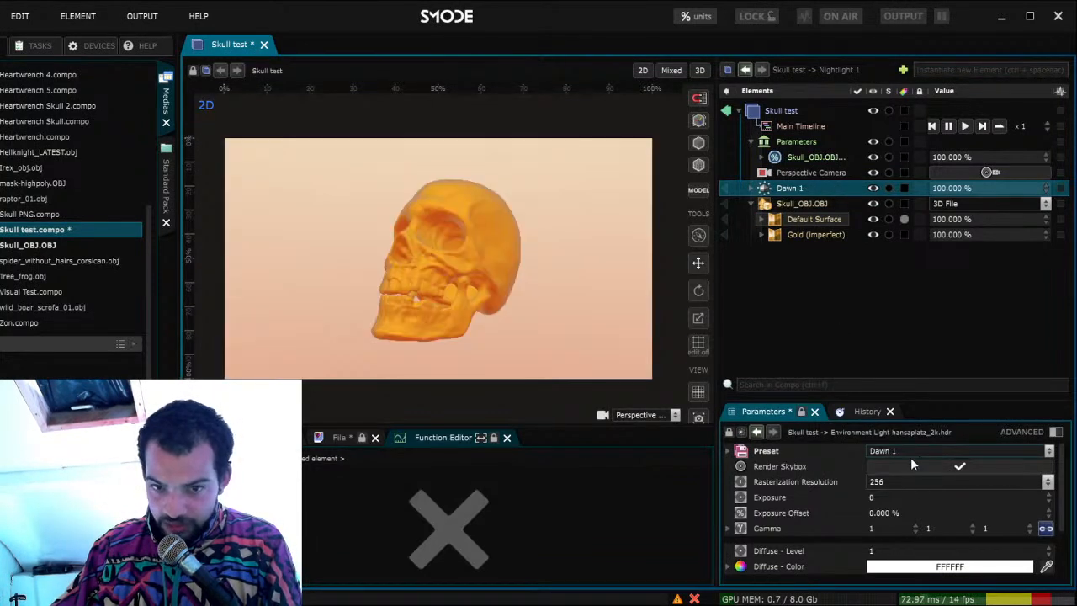
pyautogui.click(910, 464)
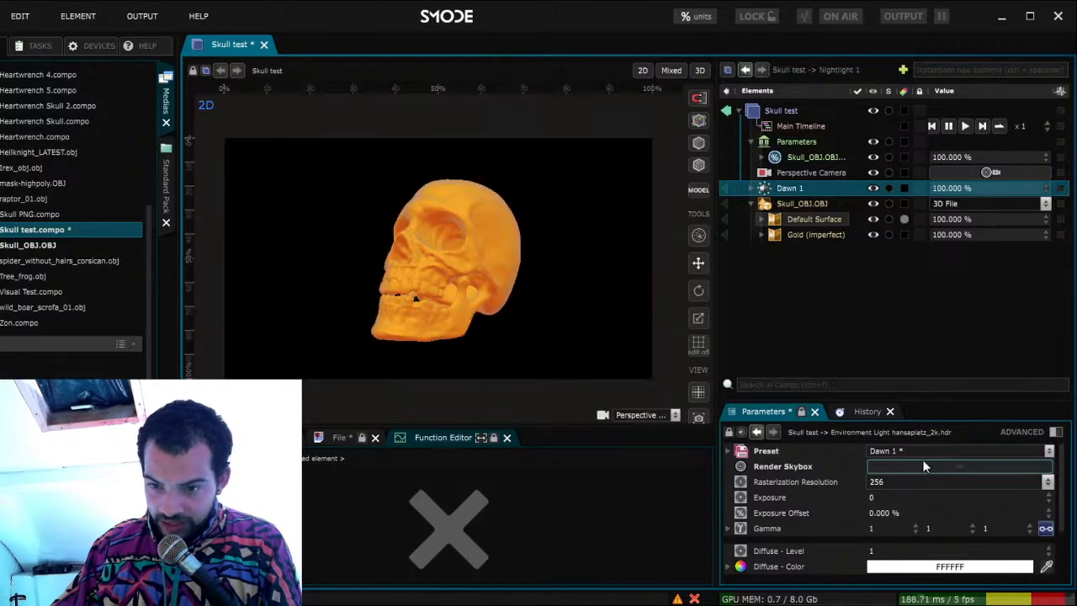
pyautogui.click(925, 505)
pyautogui.click(926, 469)
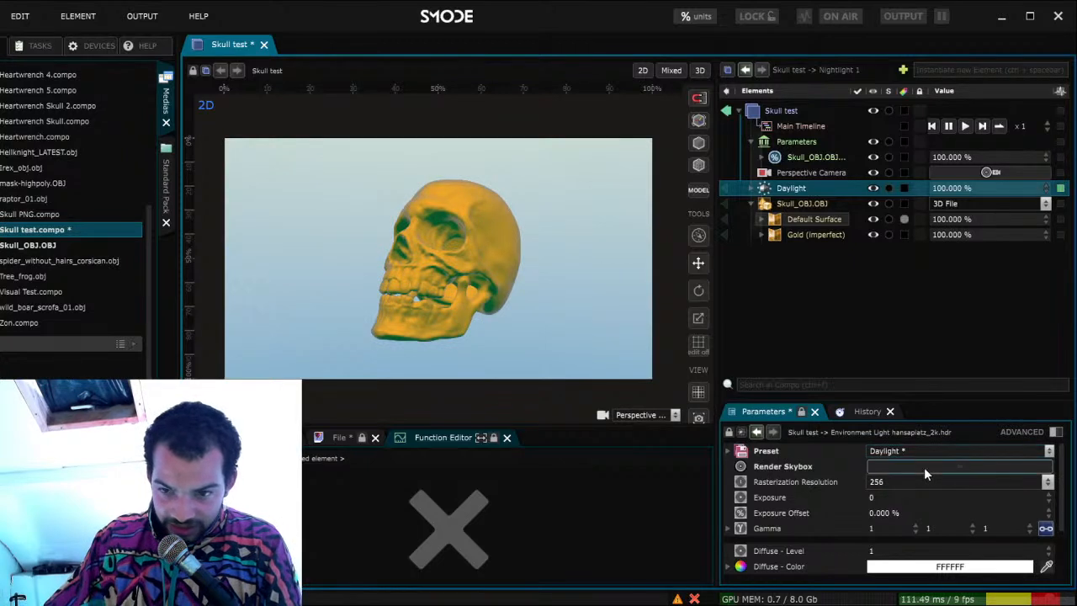
pyautogui.click(915, 569)
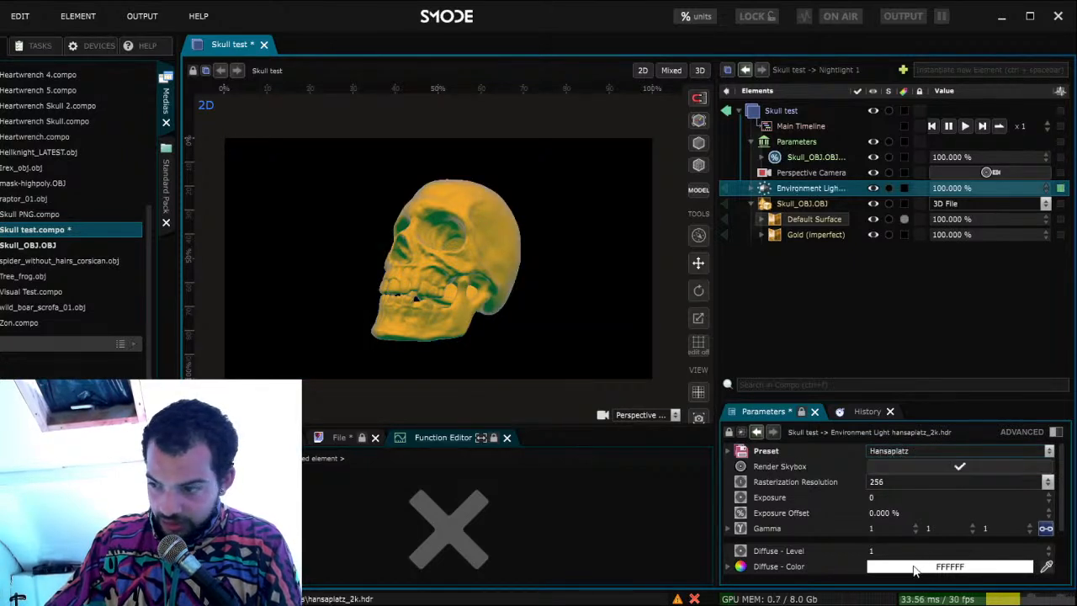
pyautogui.click(924, 467)
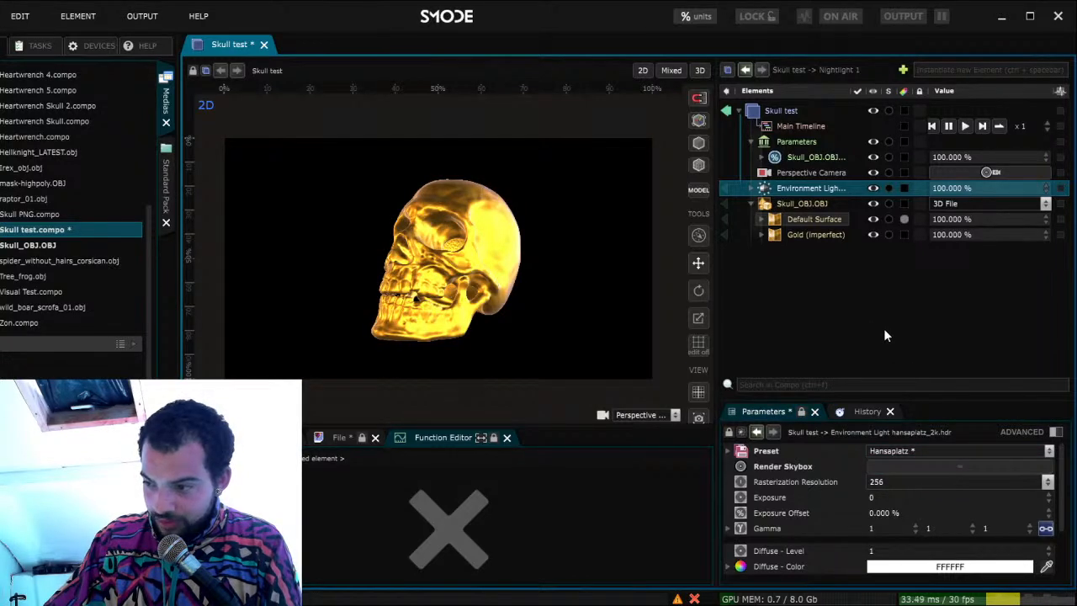
# Apply the Dawn 1 preset with skybox rendering off and set the exposed skull orientation parameter to 73.2%
pyautogui.click(916, 480)
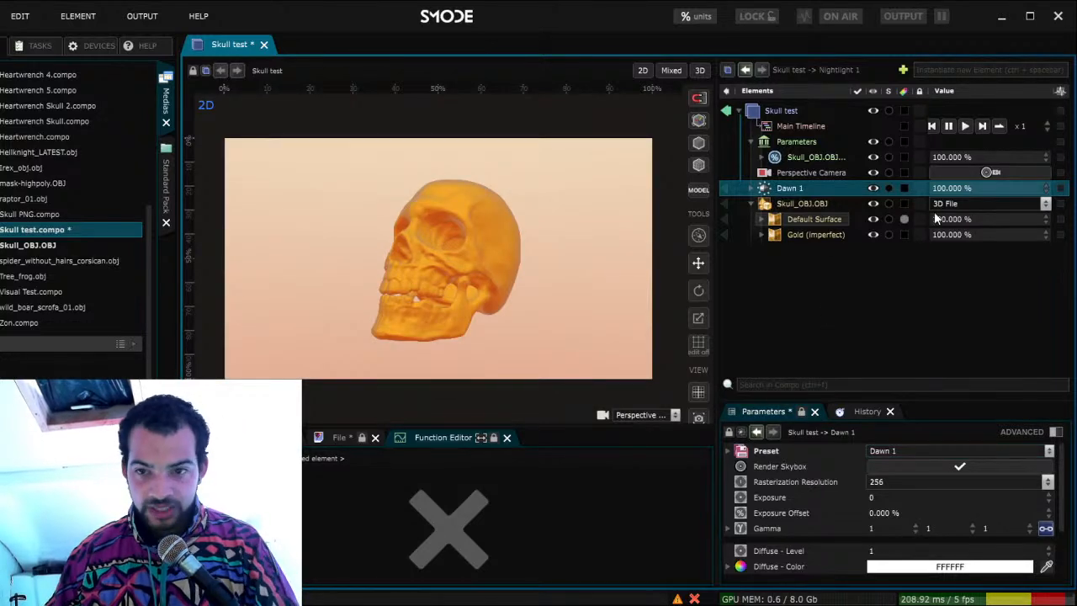
pyautogui.moveTo(953, 155); pyautogui.dragTo(920, 155)
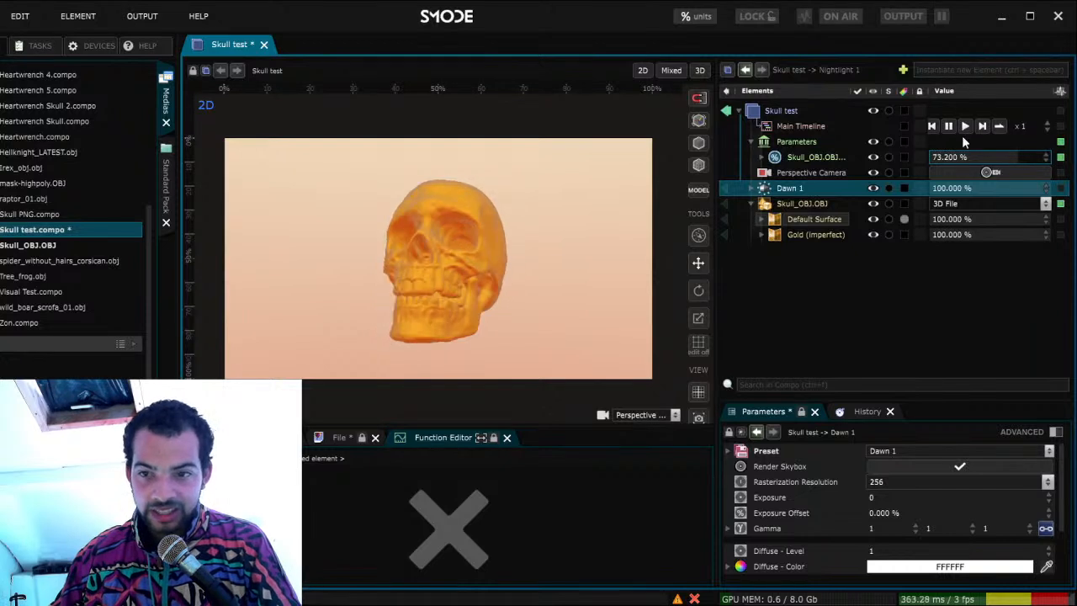
pyautogui.click(946, 468)
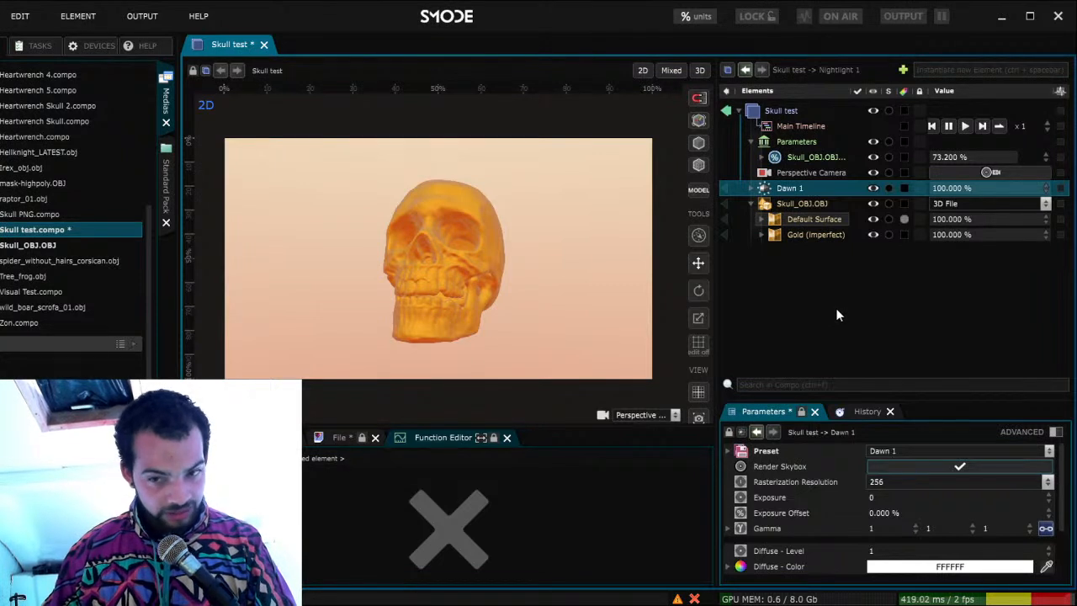
pyautogui.click(950, 467)
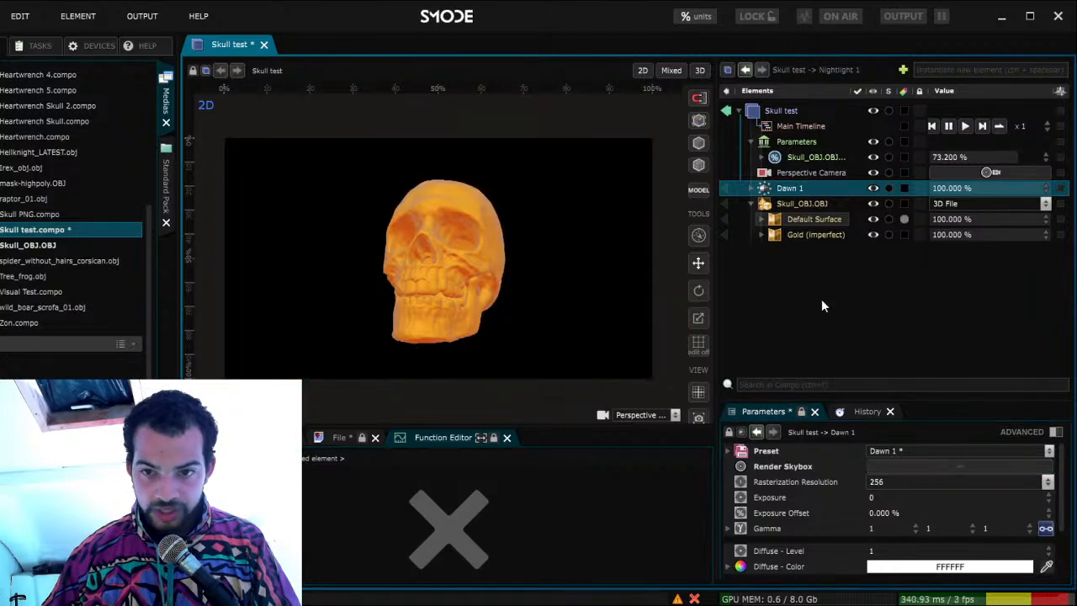
# Set the exposed skull orientation parameter to 100% and save the Skull test compo
pyautogui.hotkey('ctrl', 's')
pyautogui.moveTo(962, 188); pyautogui.dragTo(995, 192)
pyautogui.moveTo(972, 156); pyautogui.dragTo(965, 268)
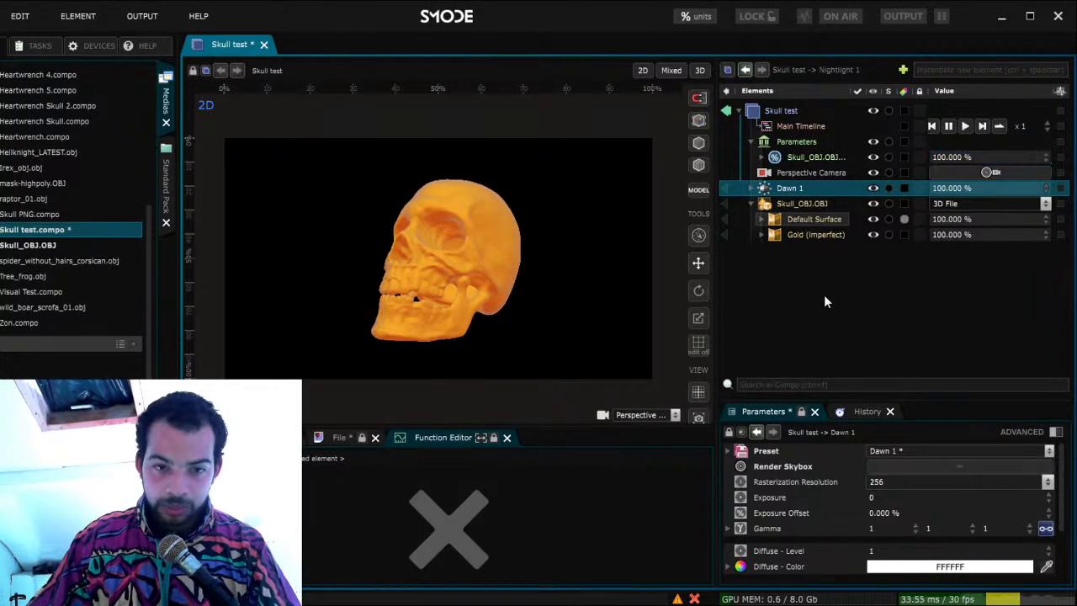
pyautogui.hotkey('ctrl', 's')
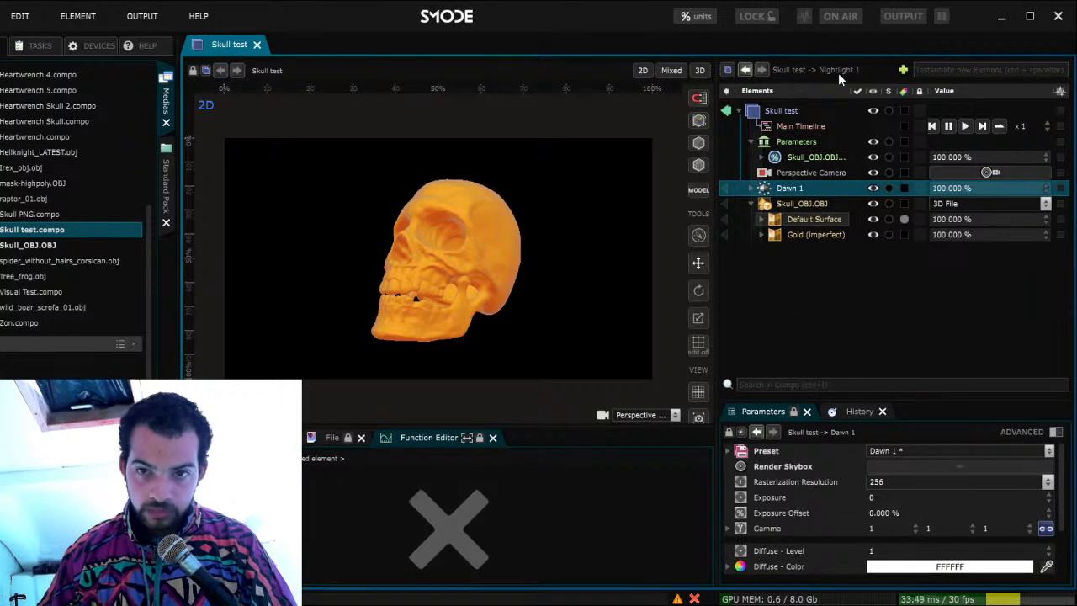
# Try adding a Plane to the Skull test compo and delete it
pyautogui.click(807, 42)
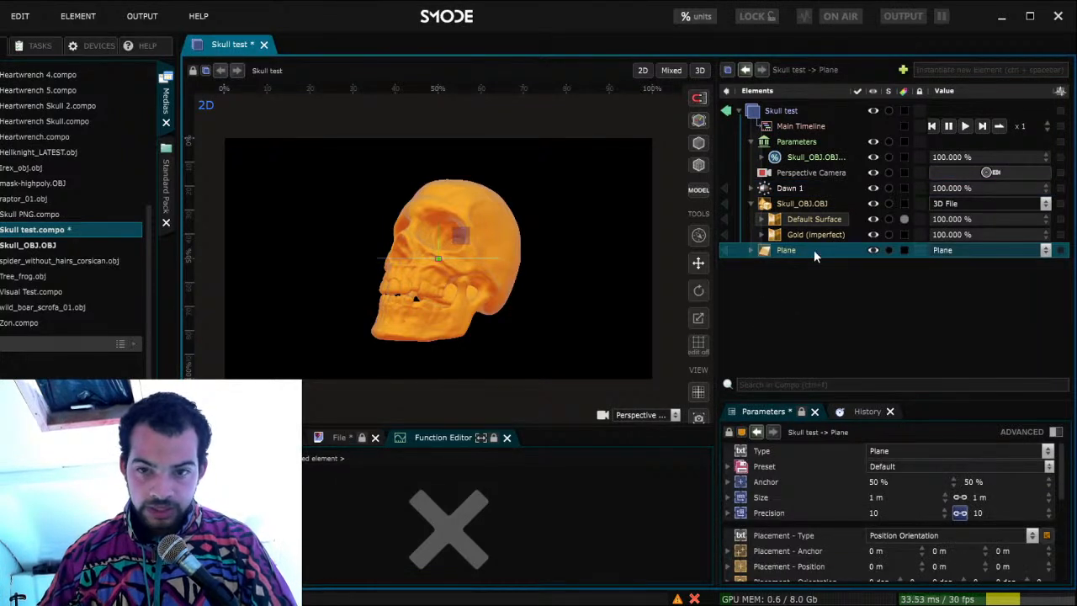
pyautogui.press('Delete')
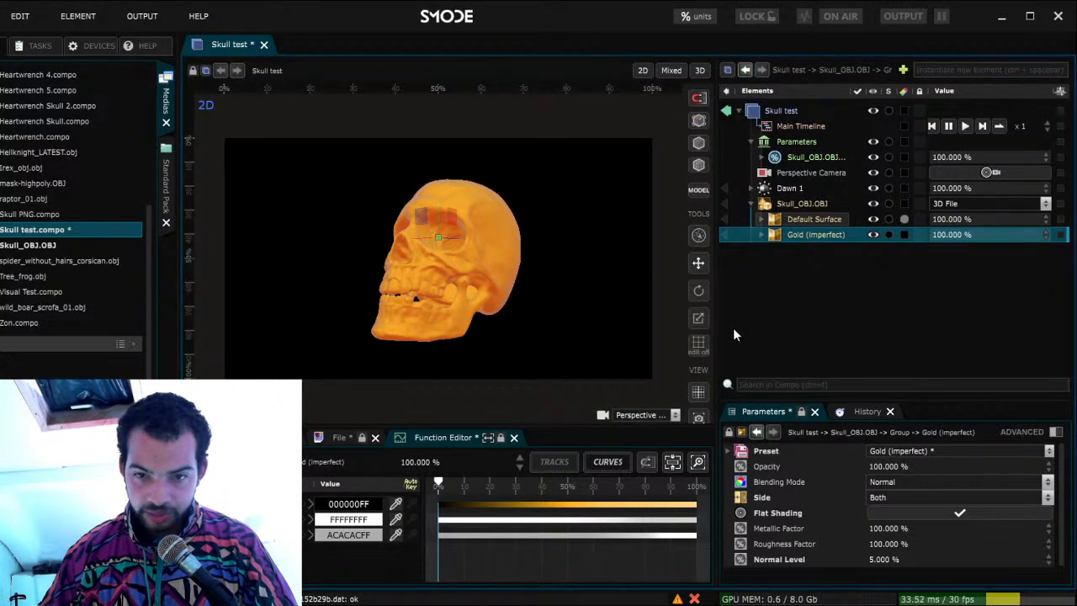
# Add a Text element to the Skull test compo, keep its SMODE wording, and save the compo
pyautogui.click(953, 70)
pyautogui.write('text')
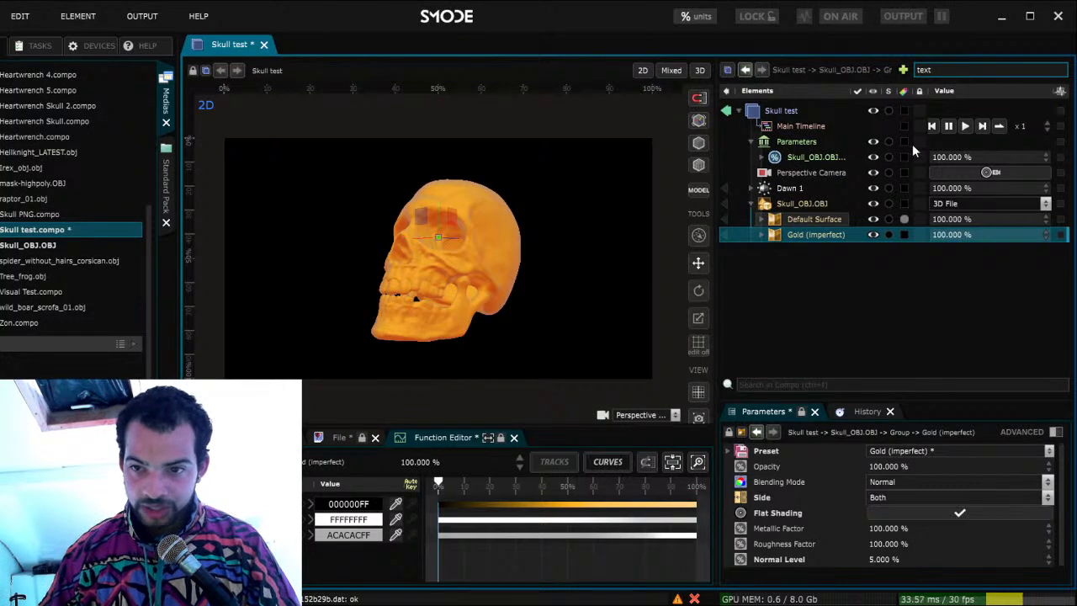
pyautogui.click(803, 172)
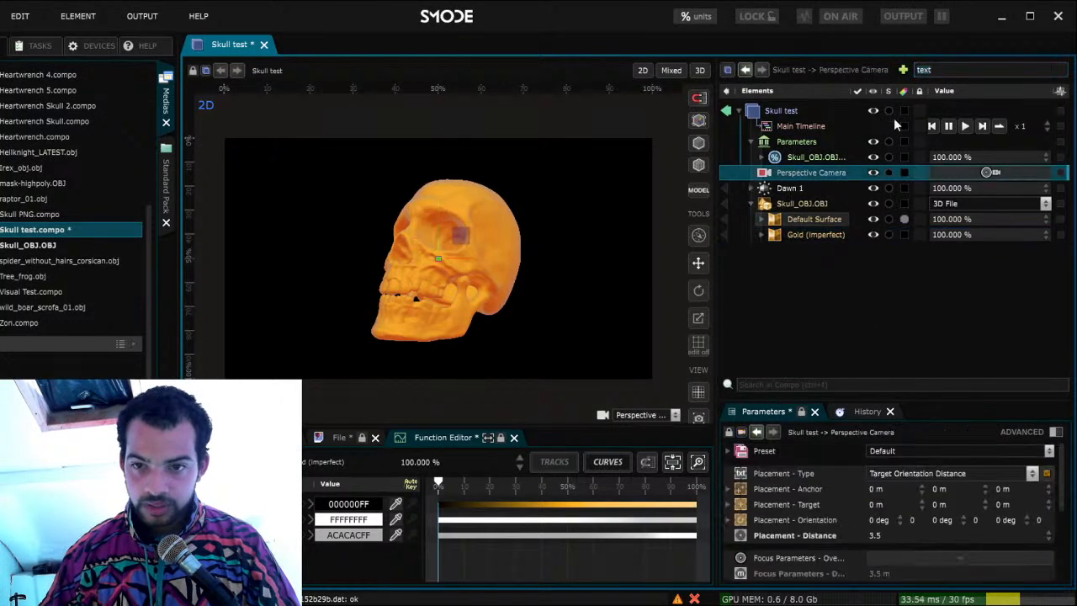
pyautogui.click(949, 67)
pyautogui.write('text')
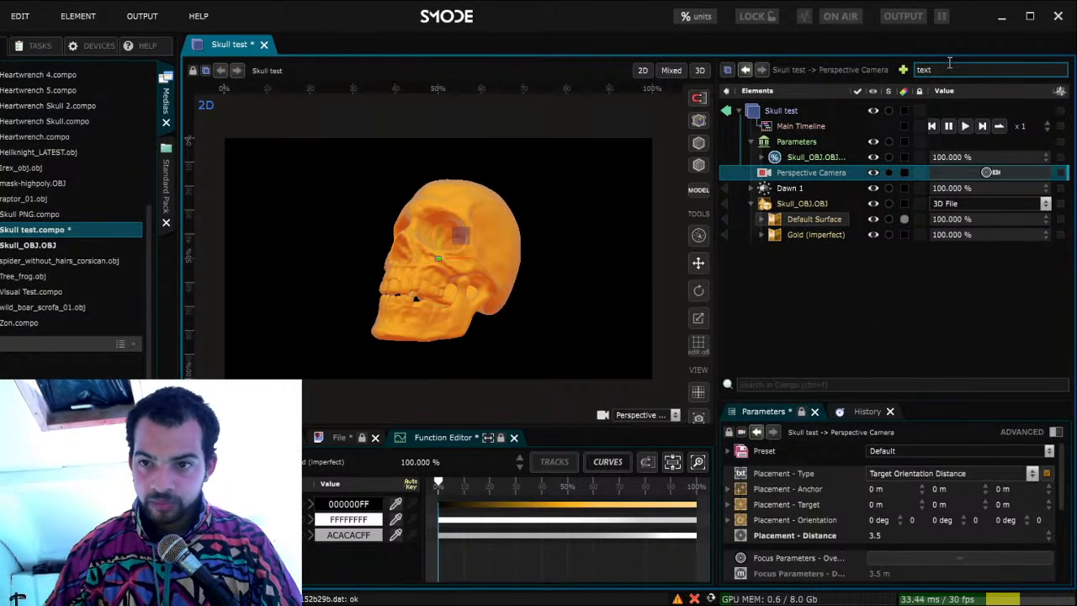
pyautogui.press('Return')
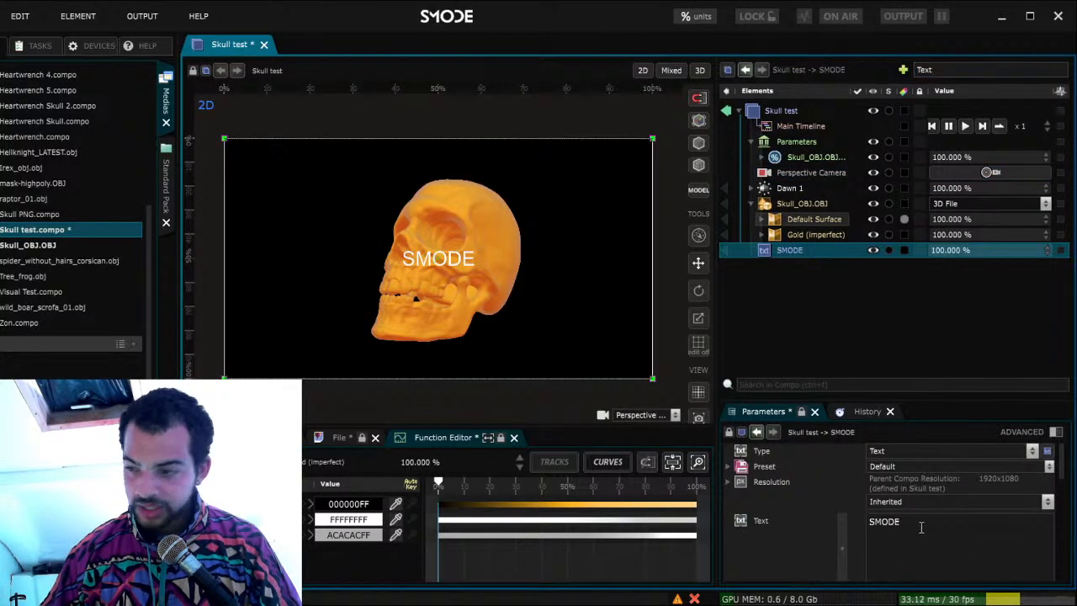
pyautogui.click(907, 560)
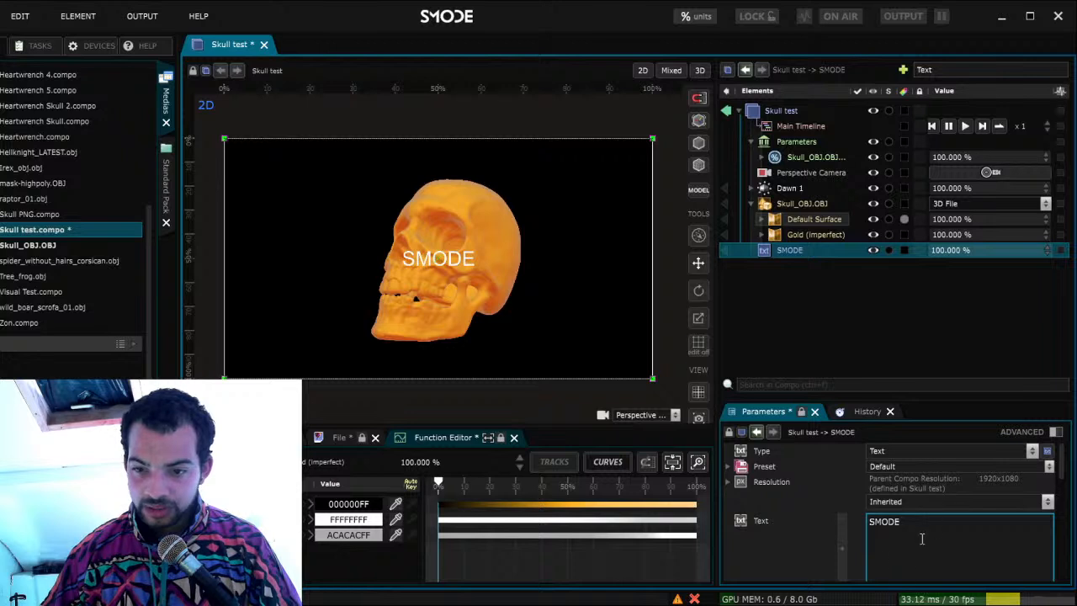
pyautogui.moveTo(901, 522); pyautogui.dragTo(869, 521)
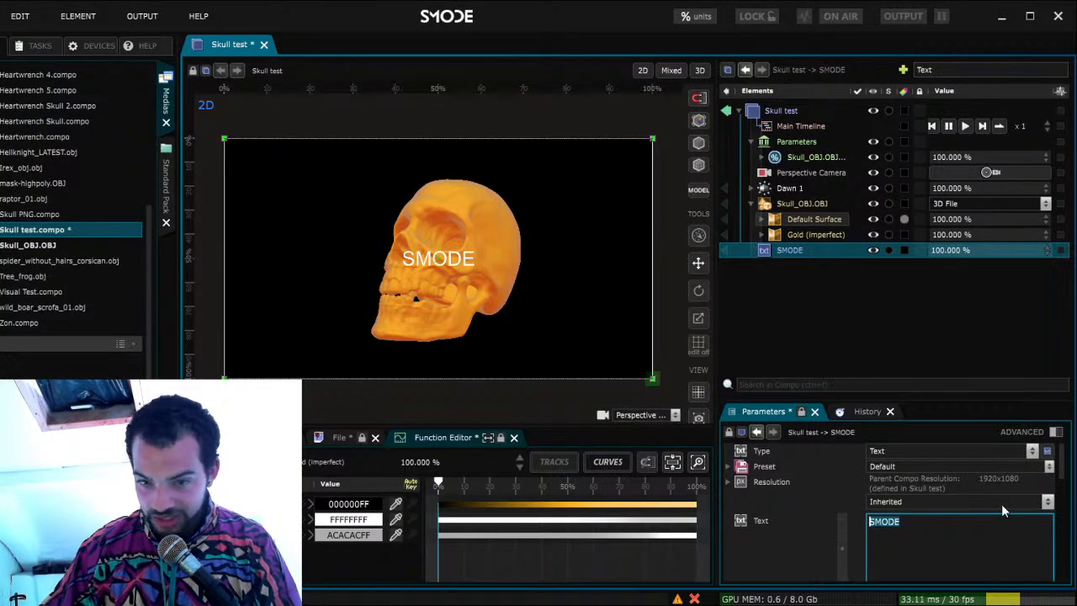
pyautogui.click(903, 323)
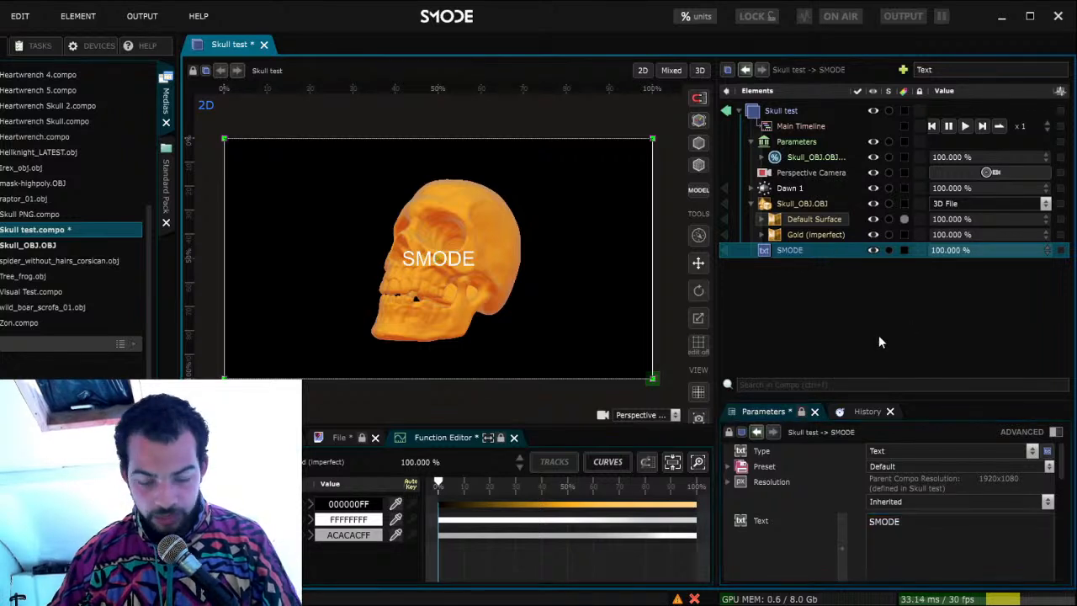
pyautogui.hotkey('ctrl', 's')
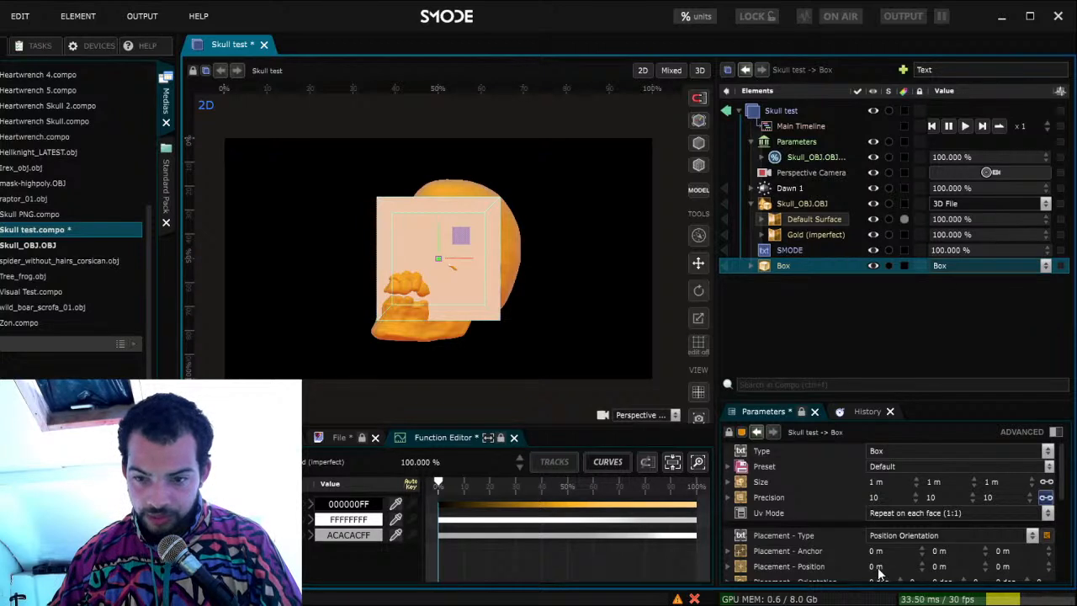
# Try the Box at X positions -1.15 m and 0 m and at a uniform size of 4.76 m, and delete it
pyautogui.moveTo(877, 569)
pyautogui.mouseDown()
pyautogui.moveTo(877, 605)
pyautogui.moveTo(897, 575)
pyautogui.mouseUp()
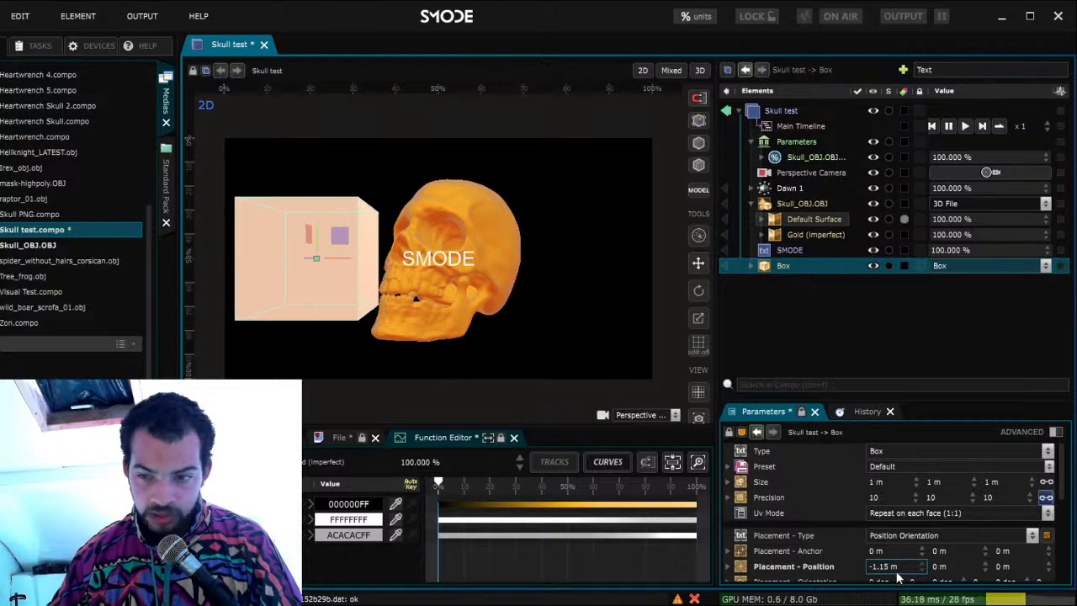
pyautogui.doubleClick(894, 569)
pyautogui.write('0')
pyautogui.press('Return')
pyautogui.scroll(-2, 896, 577)
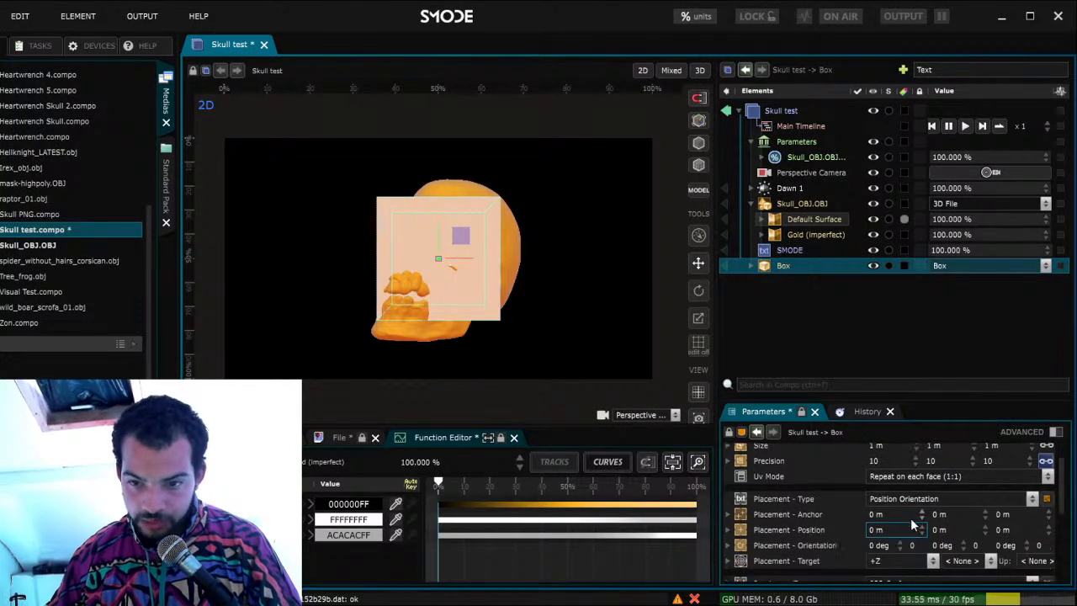
pyautogui.moveTo(875, 449)
pyautogui.mouseDown()
pyautogui.moveTo(959, 448)
pyautogui.moveTo(875, 435)
pyautogui.mouseUp()
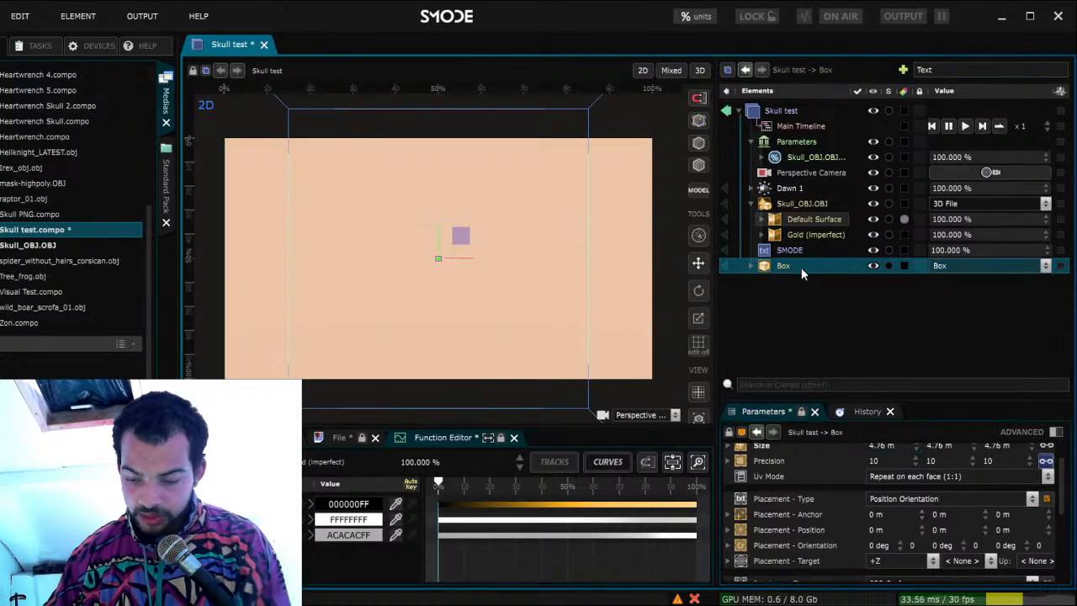
pyautogui.press('Delete')
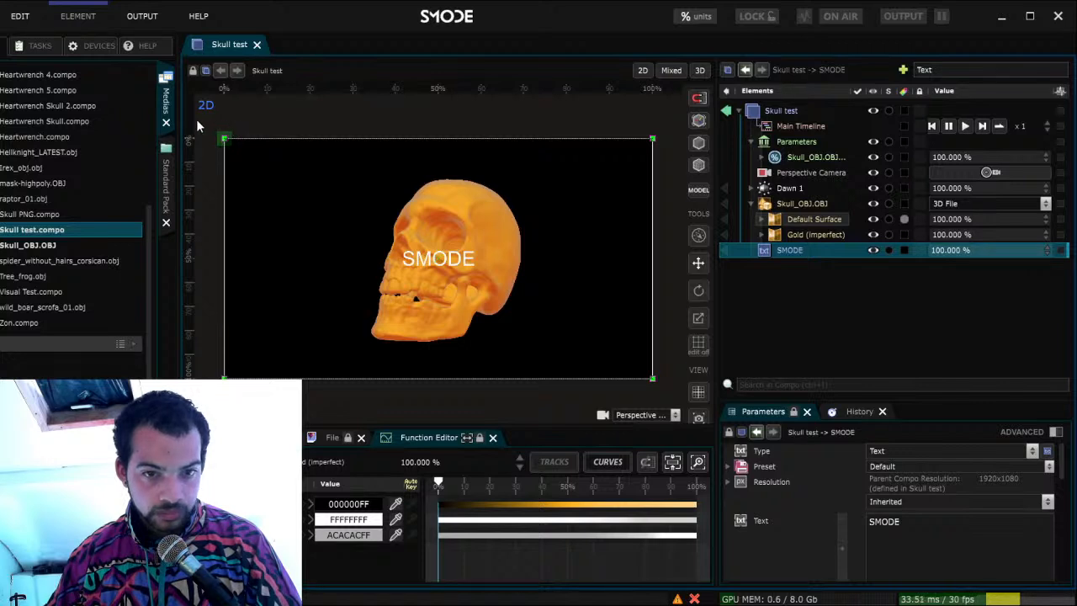
# With Dawn 1 temporarily hidden, add a Daylight 1 Skybox Sky, place it between Dawn 1 and Skull_OBJ.OBJ, and save the compo
pyautogui.click(813, 205)
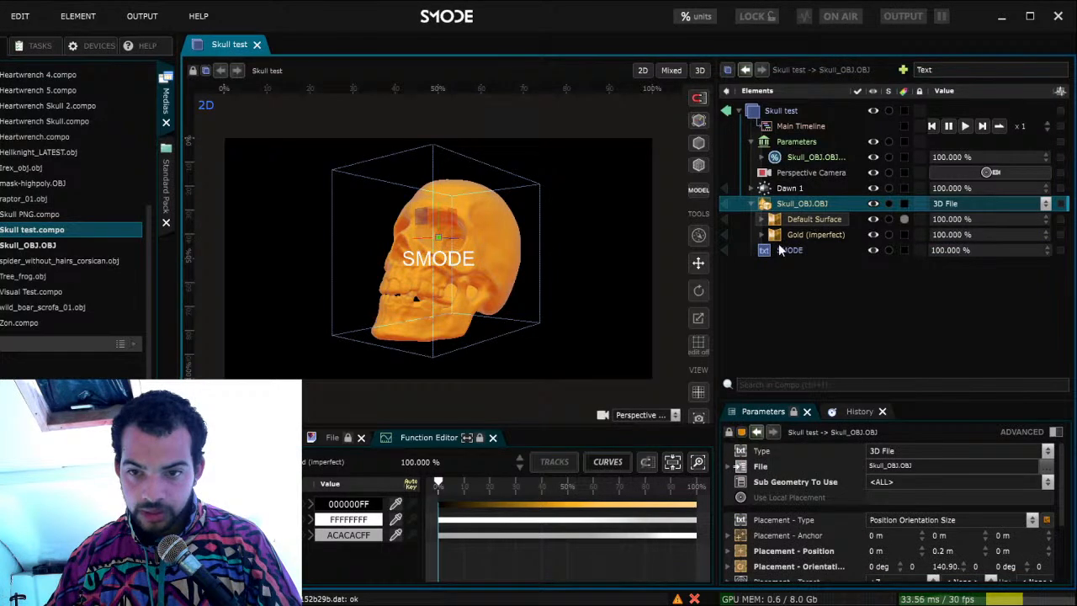
pyautogui.click(794, 189)
pyautogui.click(872, 187)
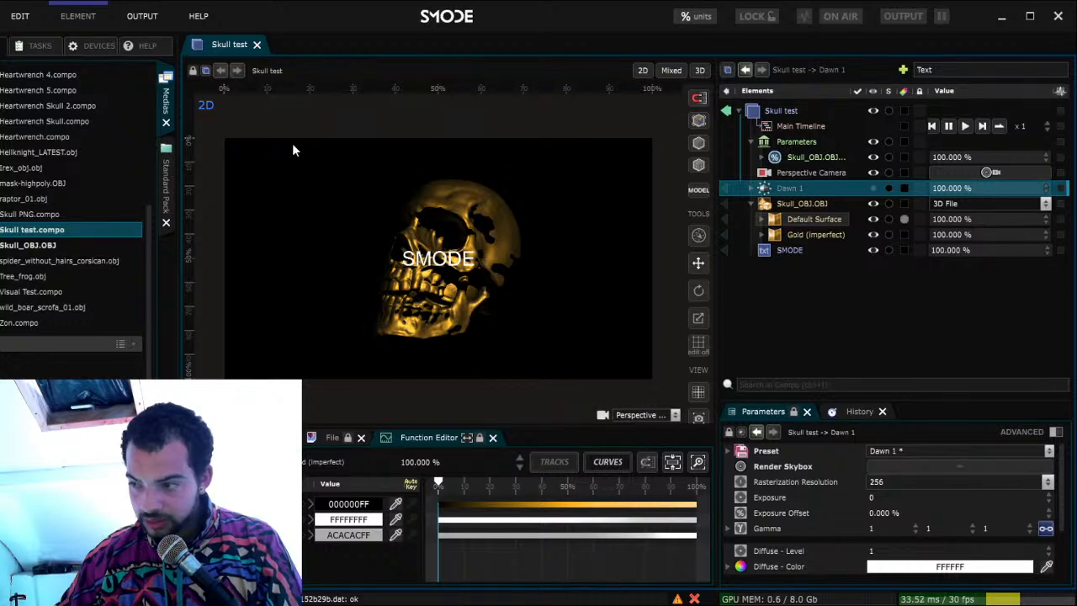
pyautogui.click(300, 167)
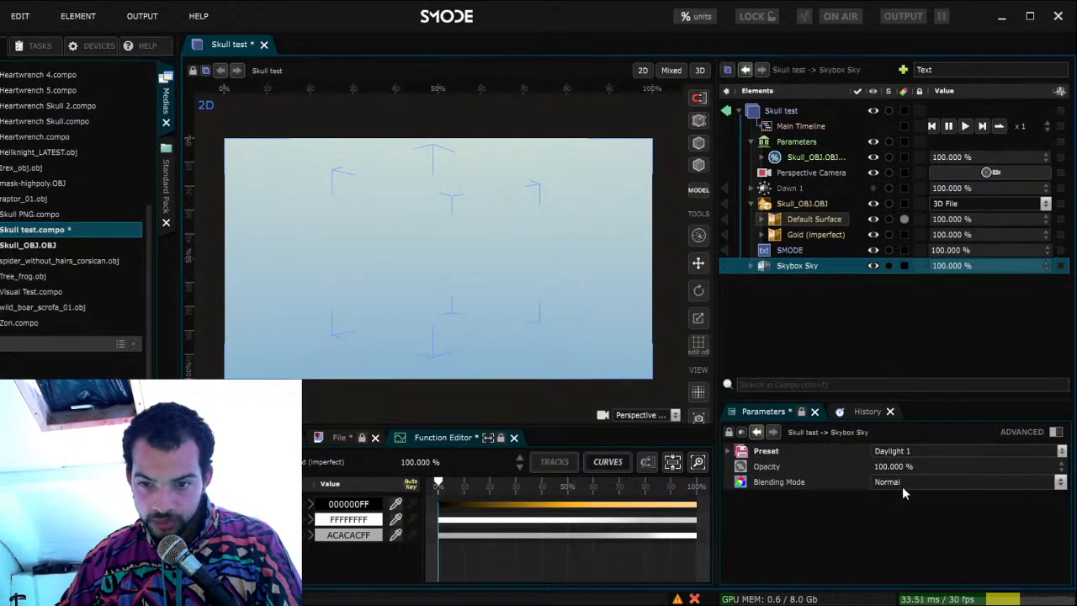
pyautogui.moveTo(808, 266); pyautogui.dragTo(795, 204)
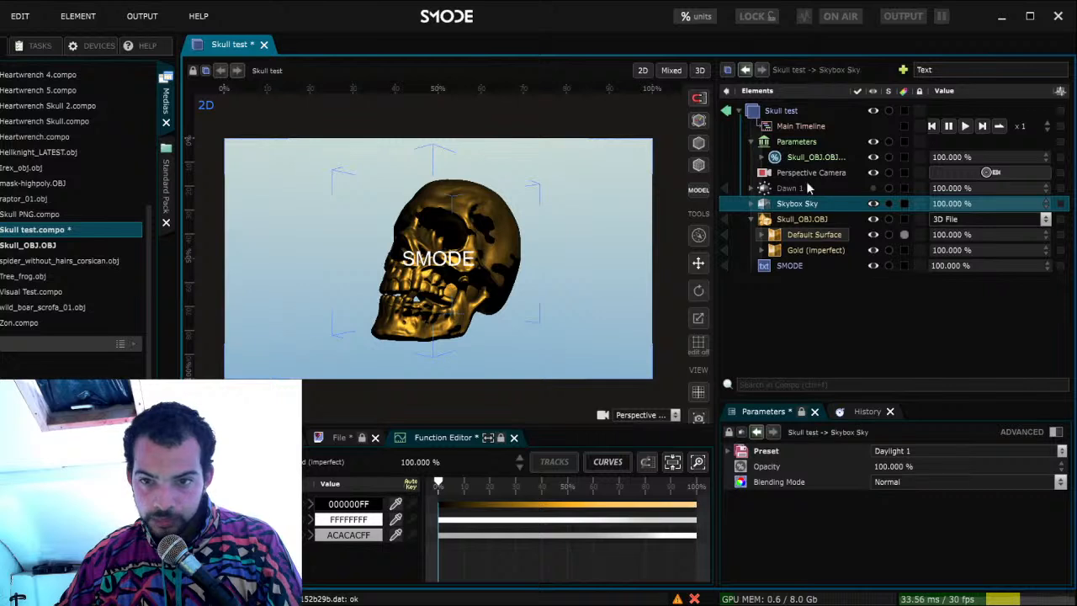
pyautogui.click(872, 188)
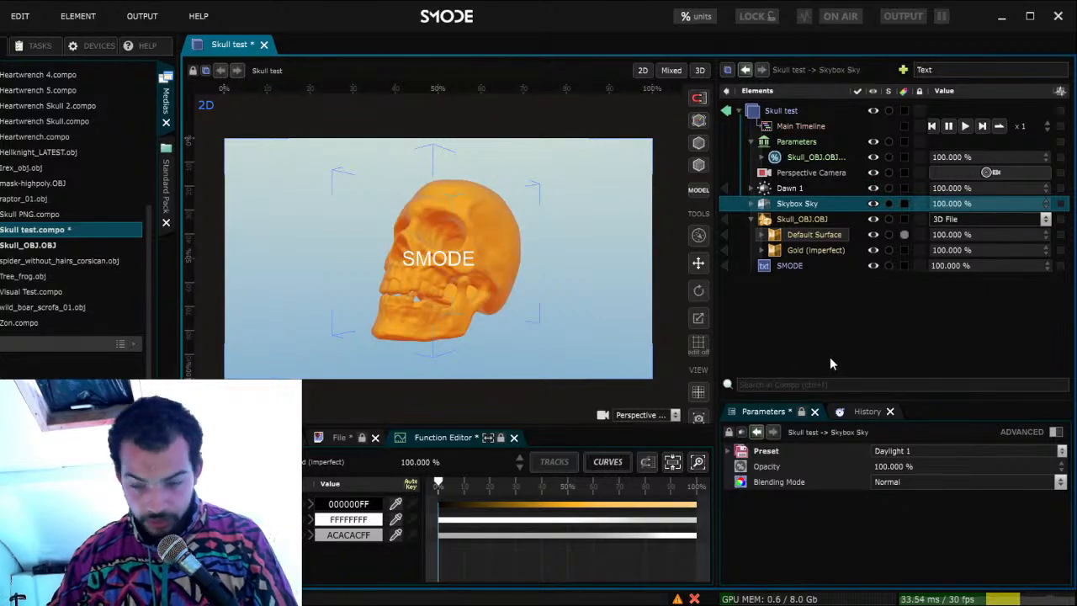
pyautogui.hotkey('ctrl', 's')
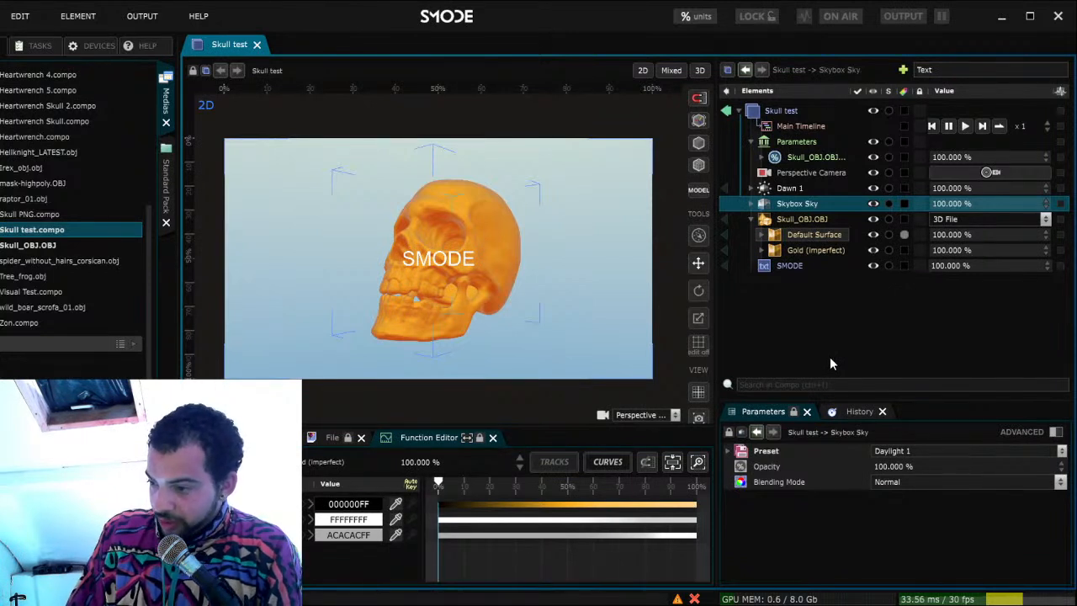
# Replace the SMODE wording of the text element with "flunburn" in lowercase
pyautogui.click(793, 266)
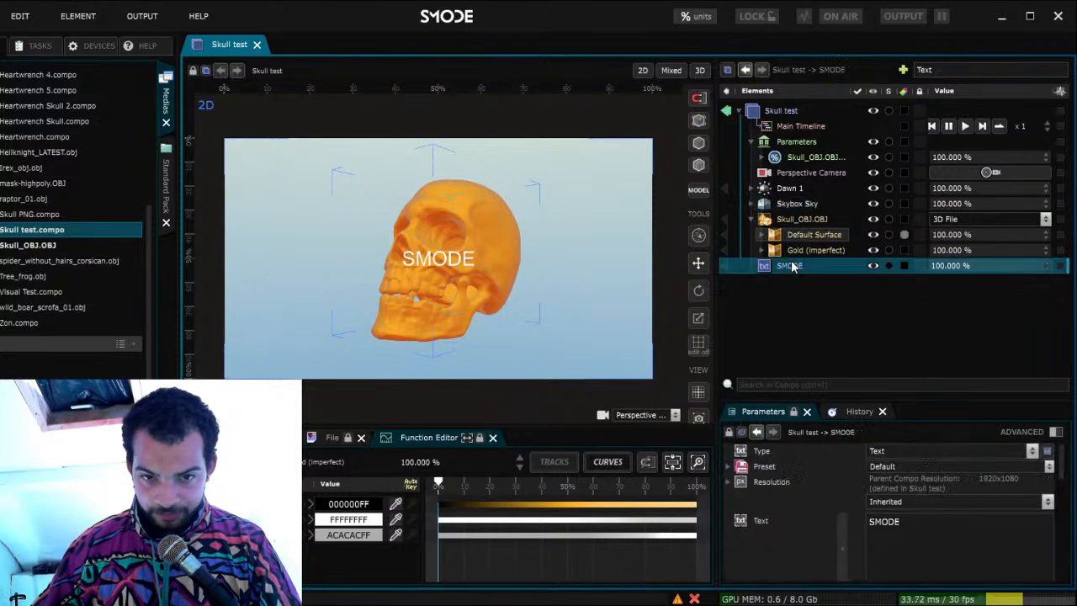
pyautogui.click(923, 520)
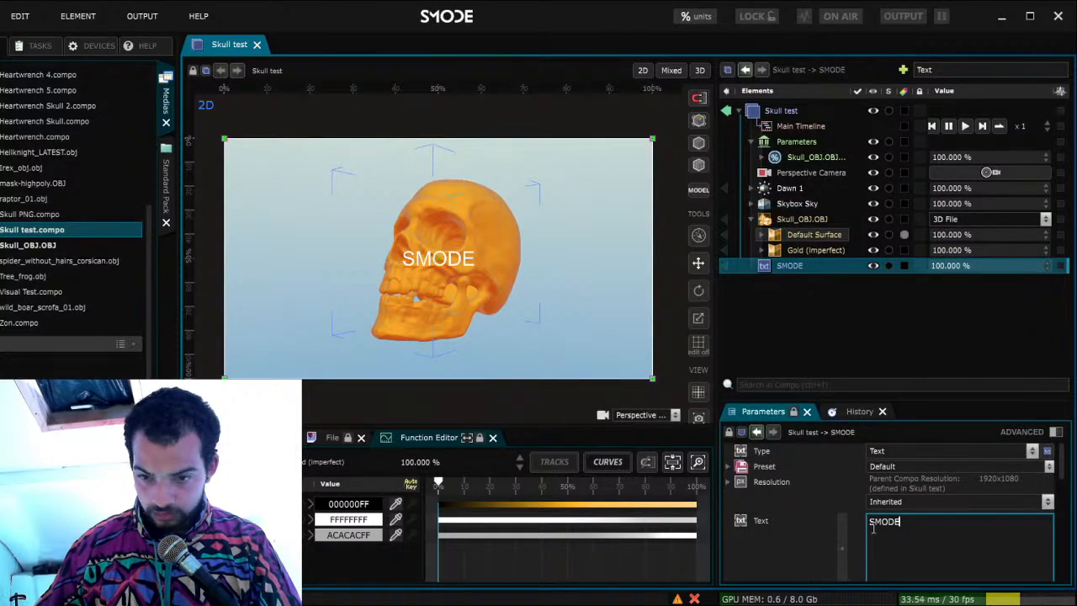
pyautogui.moveTo(870, 522); pyautogui.dragTo(910, 522)
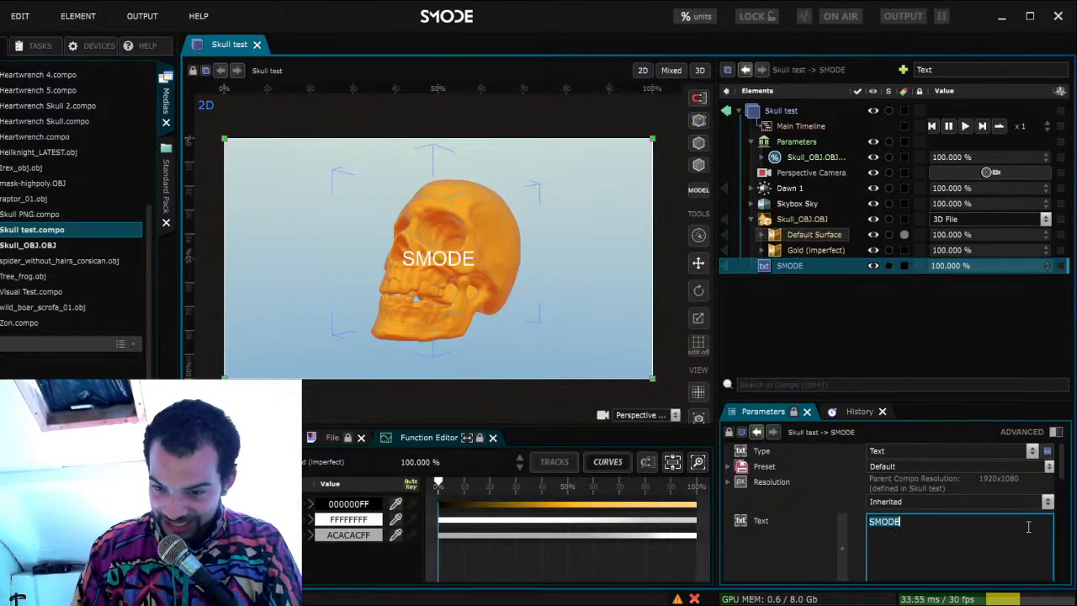
pyautogui.write('flunburn')
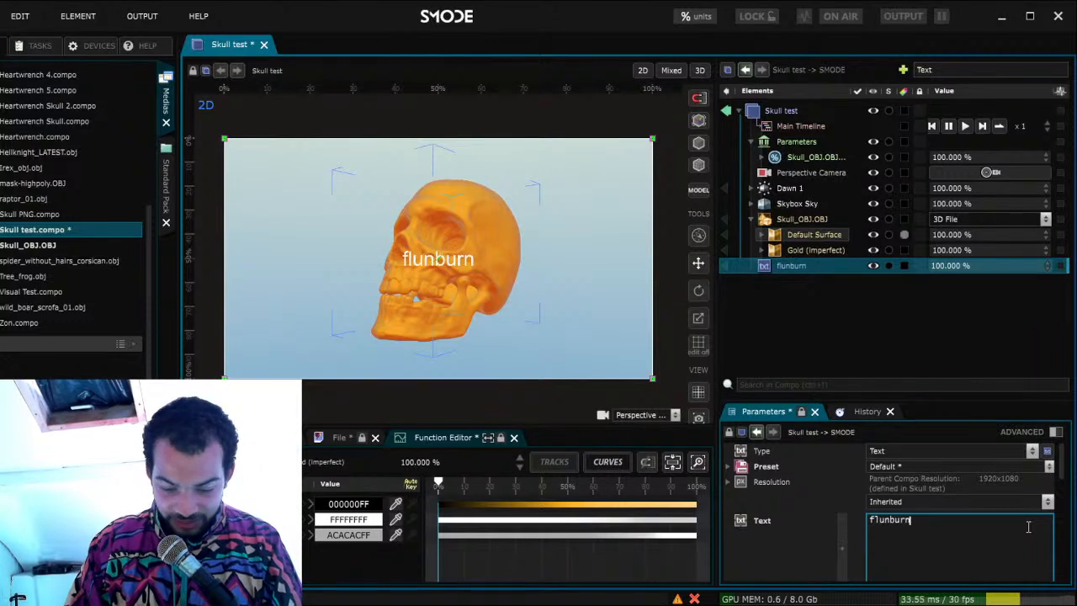
# Replace the text element's wording with FLUNBRUN in capitals and save the compo
pyautogui.hotkey('ctrl', 'a')
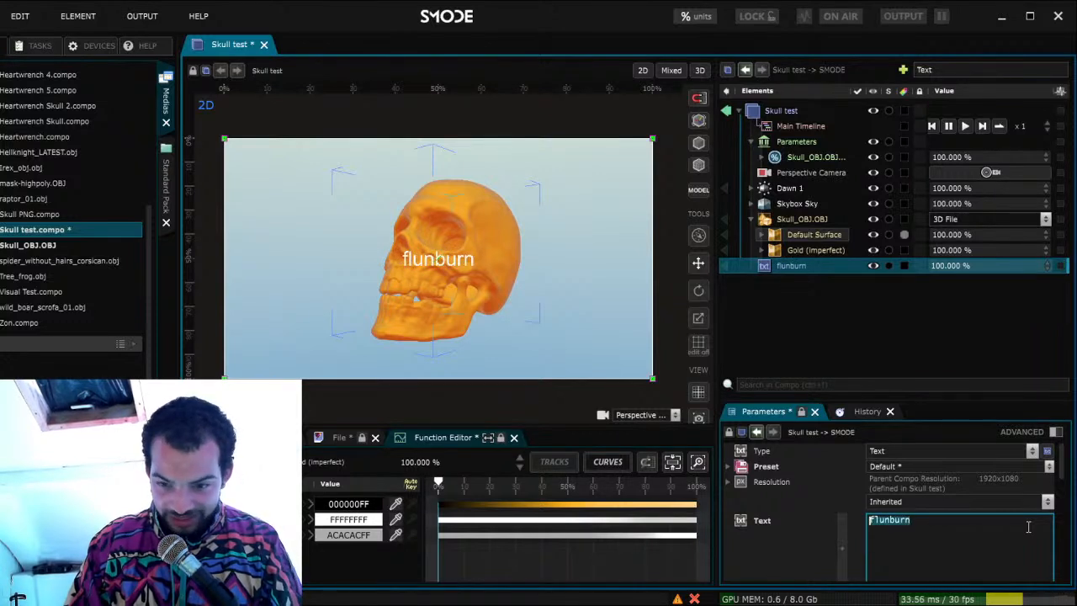
pyautogui.write('flub')
pyautogui.press('BackSpace')
pyautogui.press('BackSpace')
pyautogui.press('BackSpace')
pyautogui.press('BackSpace')
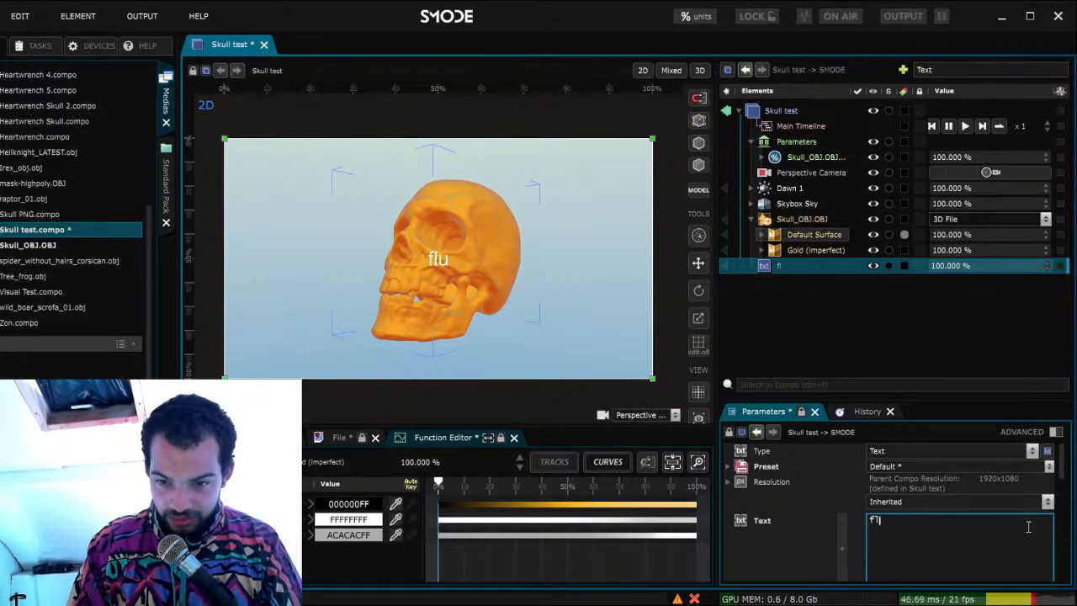
pyautogui.write('F')
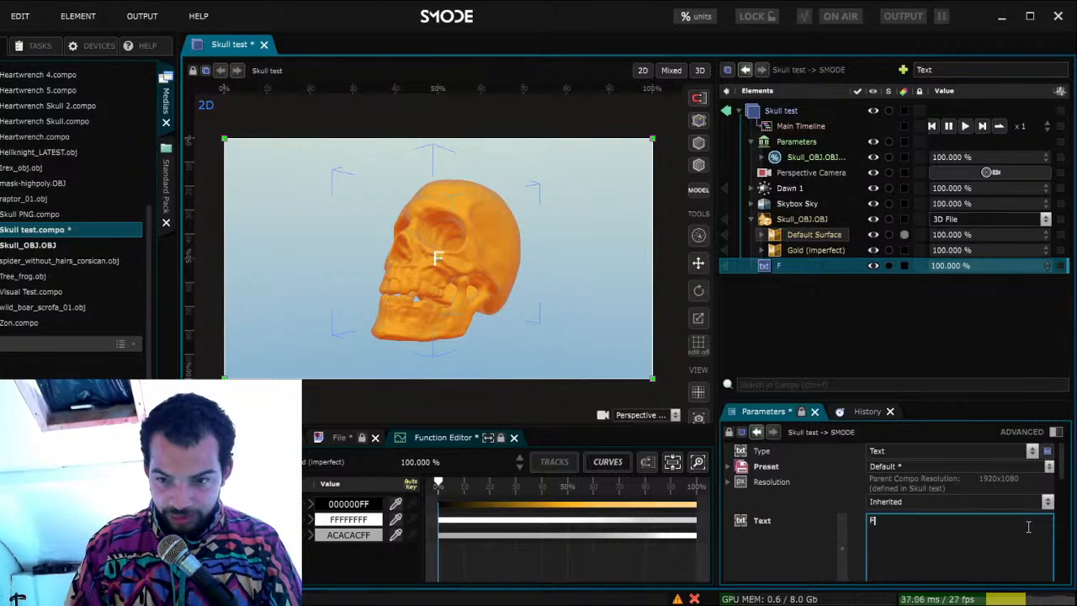
pyautogui.write('LUNBRUN')
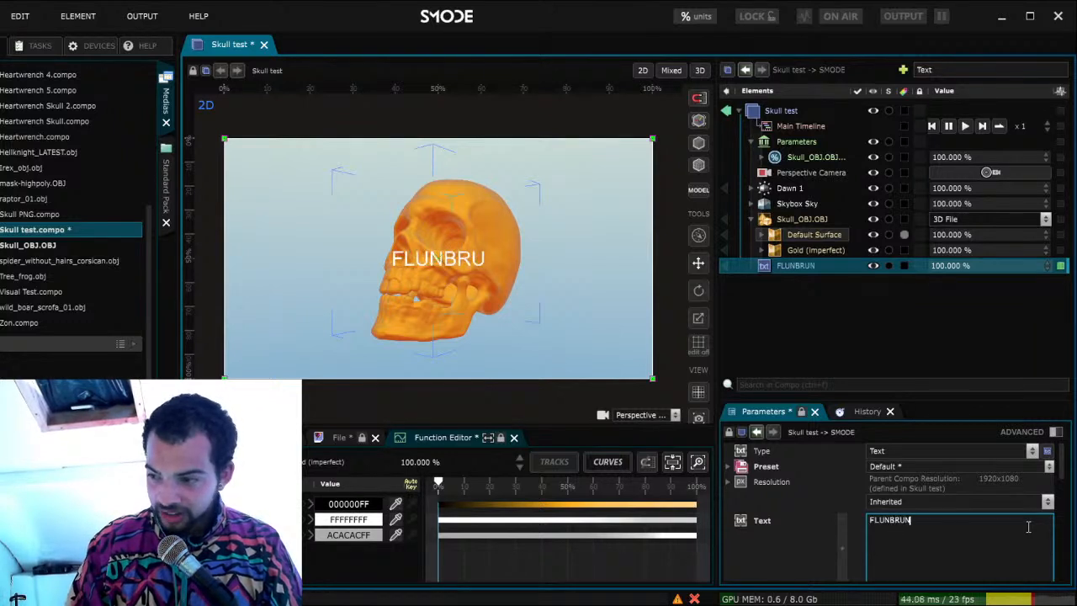
pyautogui.click(884, 373)
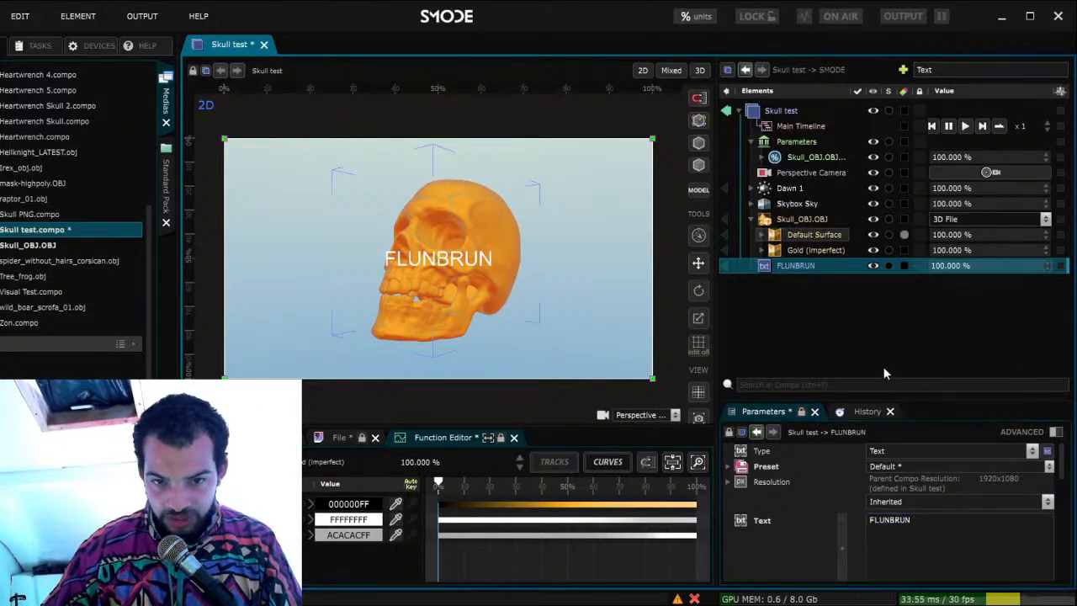
pyautogui.hotkey('ctrl', 's')
# Correct the spelling of the text element to FLUNBURN
pyautogui.click(905, 521)
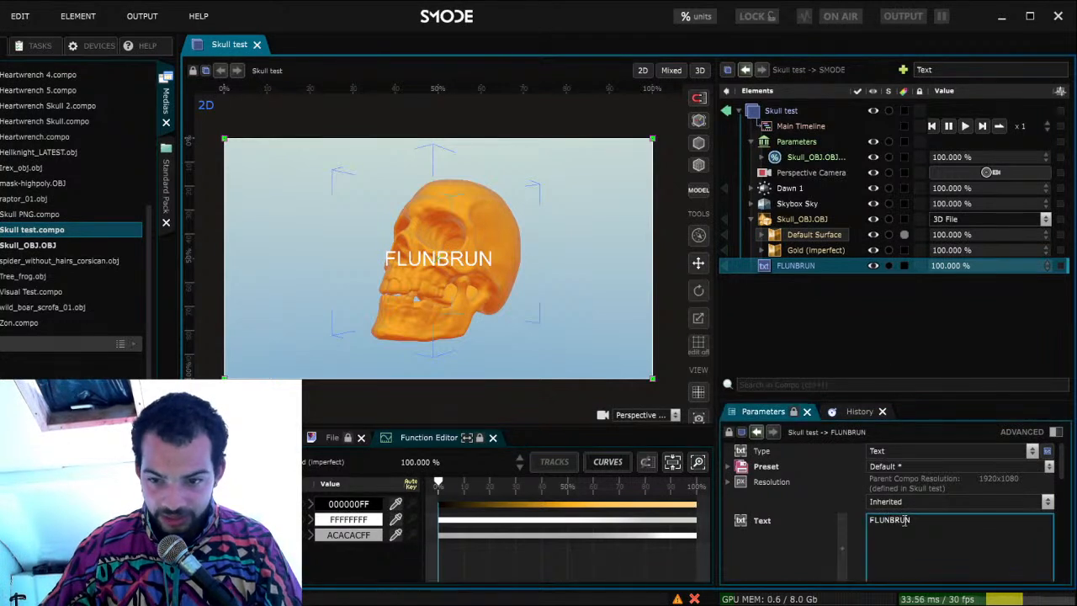
pyautogui.press('BackSpace')
pyautogui.press('BackSpace')
pyautogui.write('ur')
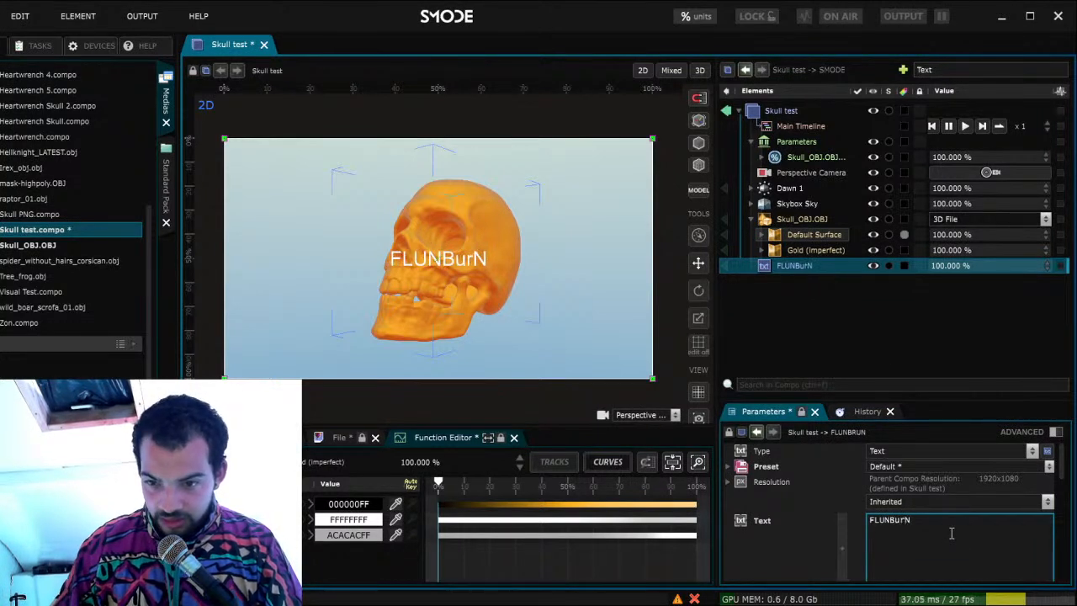
pyautogui.press('BackSpace')
pyautogui.write('UR')
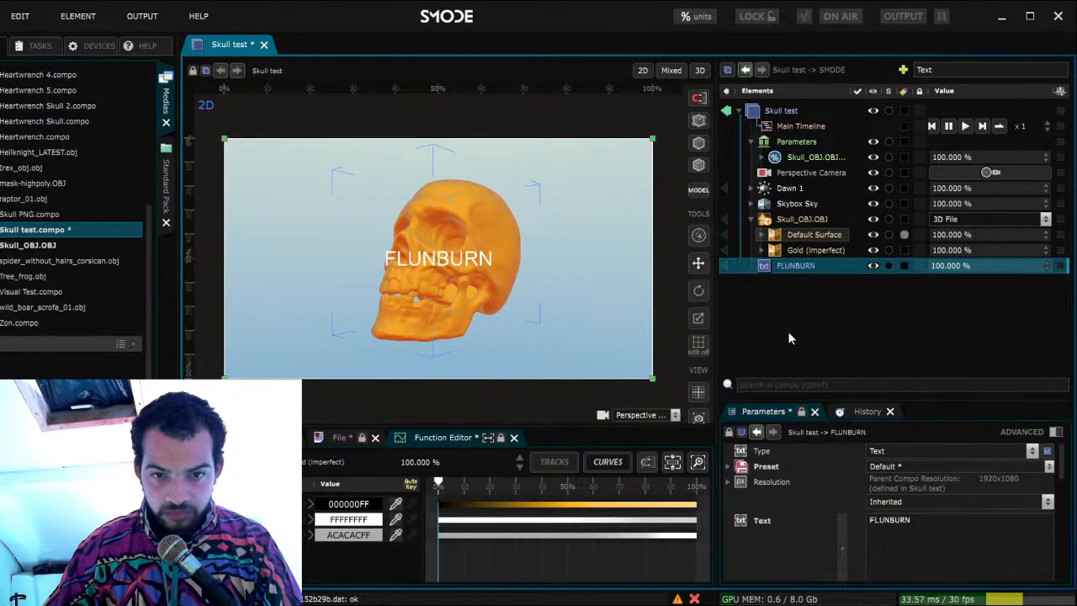
# Copy the word FLUNBURN and paste it repeatedly into the text element until it covers eight lines of the frame
pyautogui.click(911, 519)
pyautogui.moveTo(911, 519); pyautogui.dragTo(868, 524)
pyautogui.hotkey('ctrl', 'c')
pyautogui.hotkey('ctrl', 'v')
pyautogui.hotkey('ctrl', 'v')
pyautogui.hotkey('ctrl', 'v')
pyautogui.hotkey('ctrl', 'v')
pyautogui.hotkey('ctrl', 'v')
pyautogui.hotkey('ctrl', 'v')
pyautogui.hotkey('ctrl', 'v')
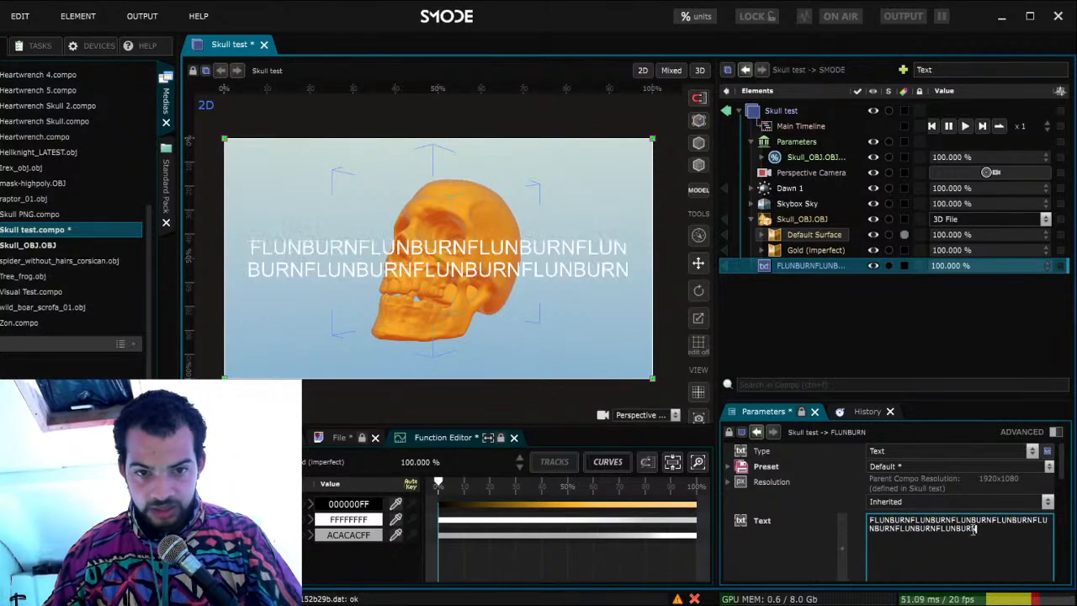
pyautogui.hotkey('ctrl', 'v')
pyautogui.hotkey('ctrl', 'v')
pyautogui.hotkey('ctrl', 'v')
pyautogui.hotkey('ctrl', 'v')
pyautogui.hotkey('ctrl', 'v')
pyautogui.hotkey('ctrl', 'v')
pyautogui.hotkey('ctrl', 'v')
pyautogui.hotkey('ctrl', 'v')
pyautogui.hotkey('ctrl', 'v')
pyautogui.hotkey('ctrl', 'v')
pyautogui.hotkey('ctrl', 'v')
pyautogui.hotkey('ctrl', 'v')
pyautogui.hotkey('ctrl', 'v')
pyautogui.hotkey('ctrl', 'v')
pyautogui.hotkey('ctrl', 'v')
pyautogui.hotkey('ctrl', 'v')
pyautogui.hotkey('ctrl', 'v')
pyautogui.hotkey('ctrl', 'v')
pyautogui.hotkey('ctrl', 'v')
pyautogui.hotkey('ctrl', 'v')
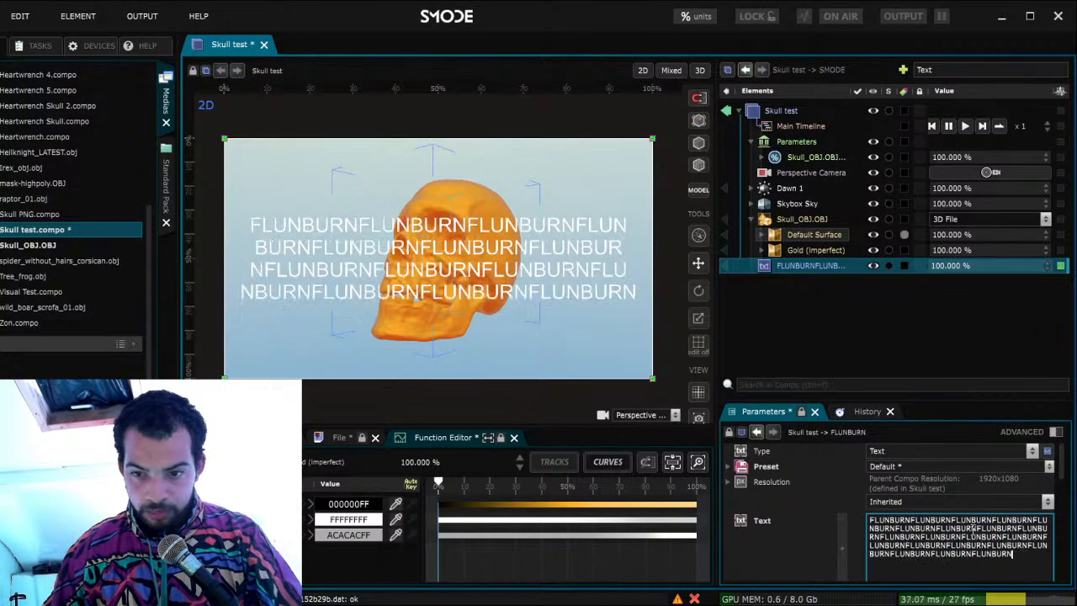
pyautogui.click(857, 339)
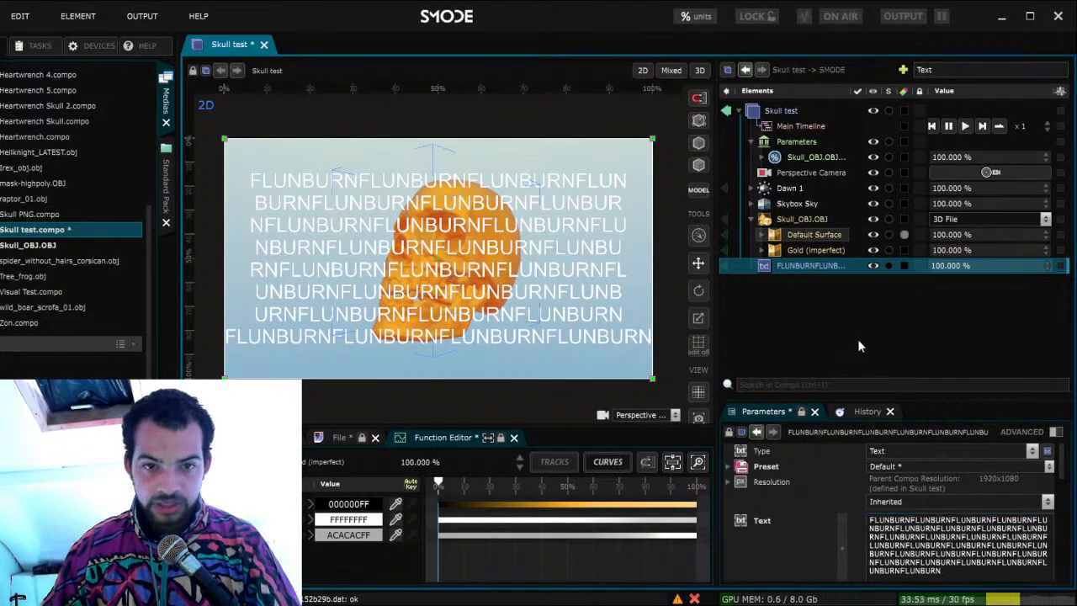
# Place the FLUNBURN text element between Skybox Sky and Skull_OBJ.OBJ so it sits behind the skull, and save the compo
pyautogui.moveTo(802, 271); pyautogui.dragTo(799, 233)
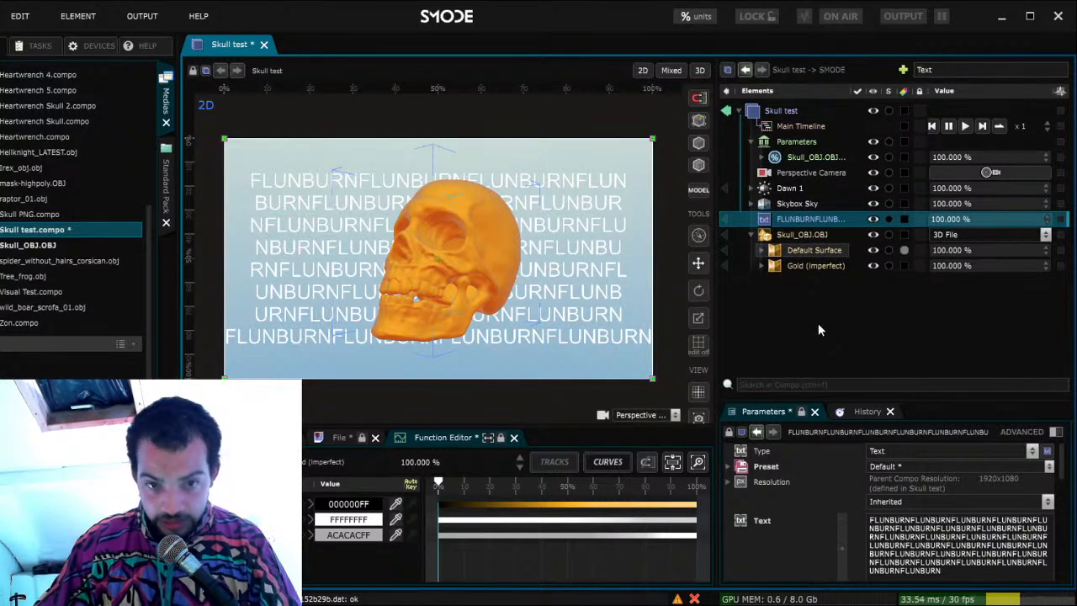
pyautogui.hotkey('ctrl', 's')
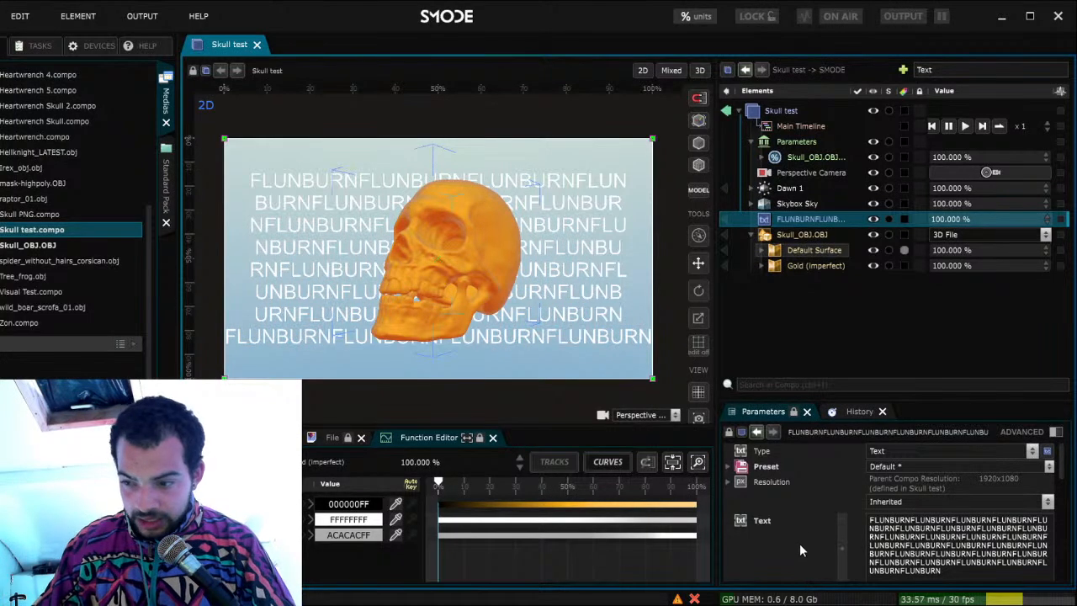
# Set the FLUNBURN text element's Extra Kerning to 0.18
pyautogui.scroll(-2, 799, 546)
pyautogui.scroll(-3, 795, 536)
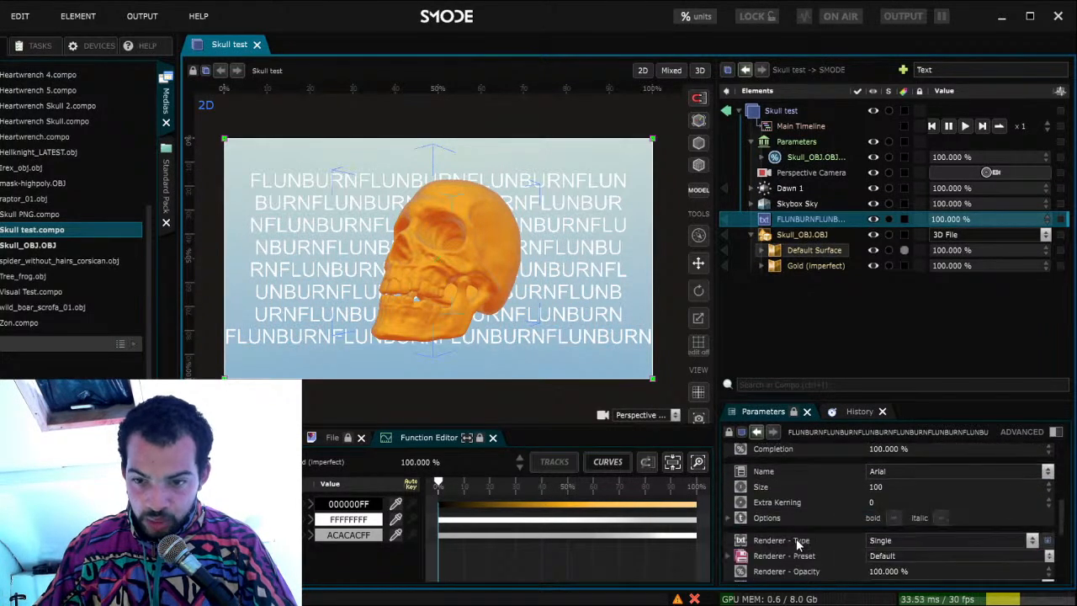
pyautogui.moveTo(877, 504)
pyautogui.mouseDown()
pyautogui.moveTo(876, 309)
pyautogui.moveTo(876, 534)
pyautogui.moveTo(877, 483)
pyautogui.mouseUp()
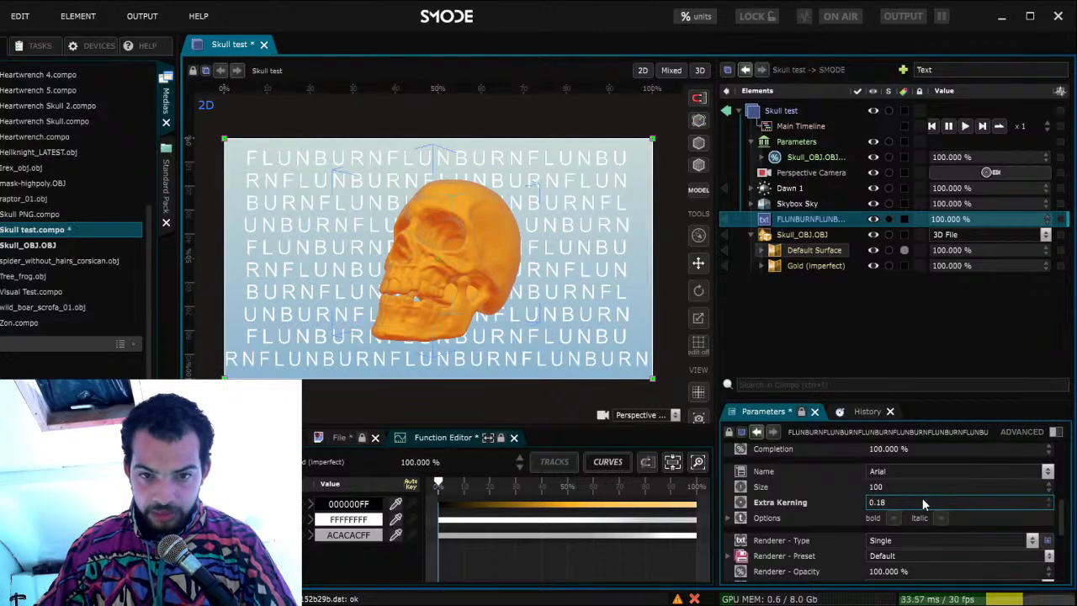
# Select the whole wording of the FLUNBURN text element and paste the copied text over it
pyautogui.scroll(5, 922, 494)
pyautogui.scroll(-1, 965, 545)
pyautogui.moveTo(958, 543); pyautogui.dragTo(851, 461)
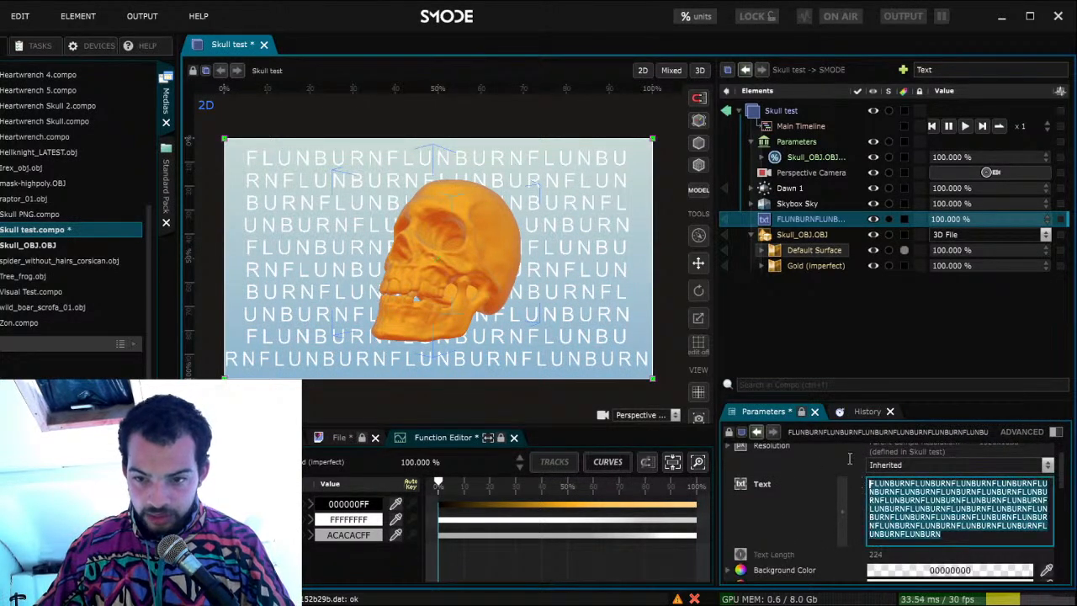
pyautogui.hotkey('ctrl', 'v')
pyautogui.click(830, 327)
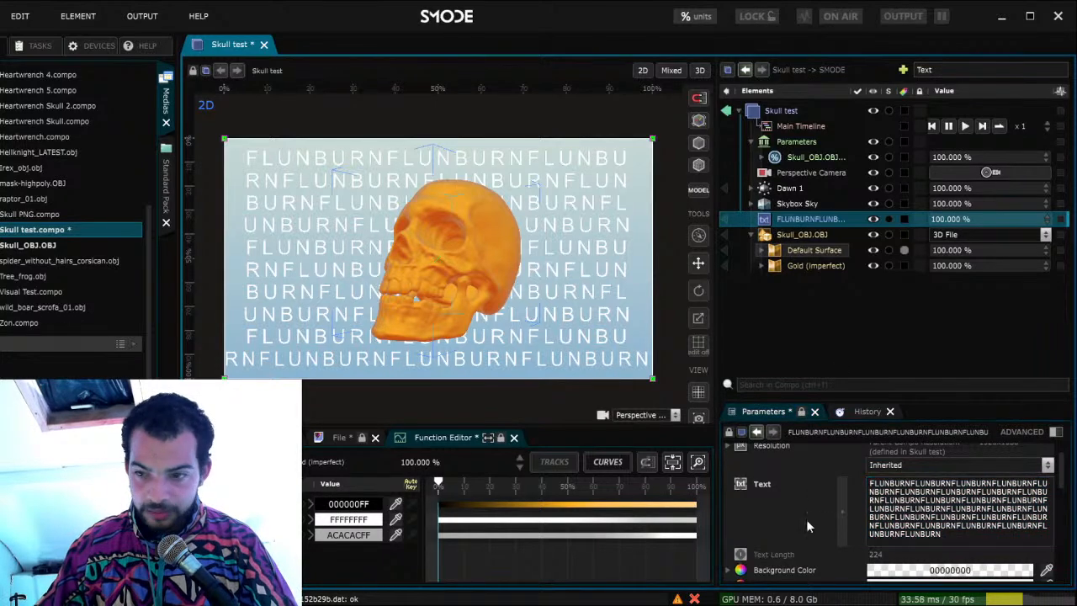
# Raise the FLUNBURN text element's Extra Kerning to 2
pyautogui.scroll(-5, 816, 538)
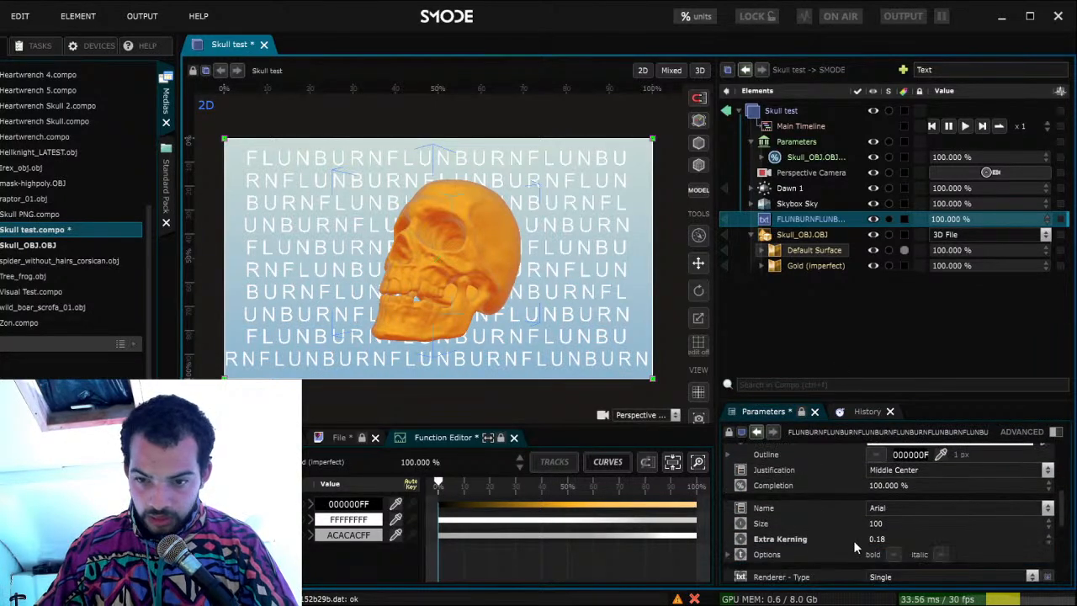
pyautogui.moveTo(879, 541); pyautogui.dragTo(879, 493)
pyautogui.write('0')
pyautogui.press('Return')
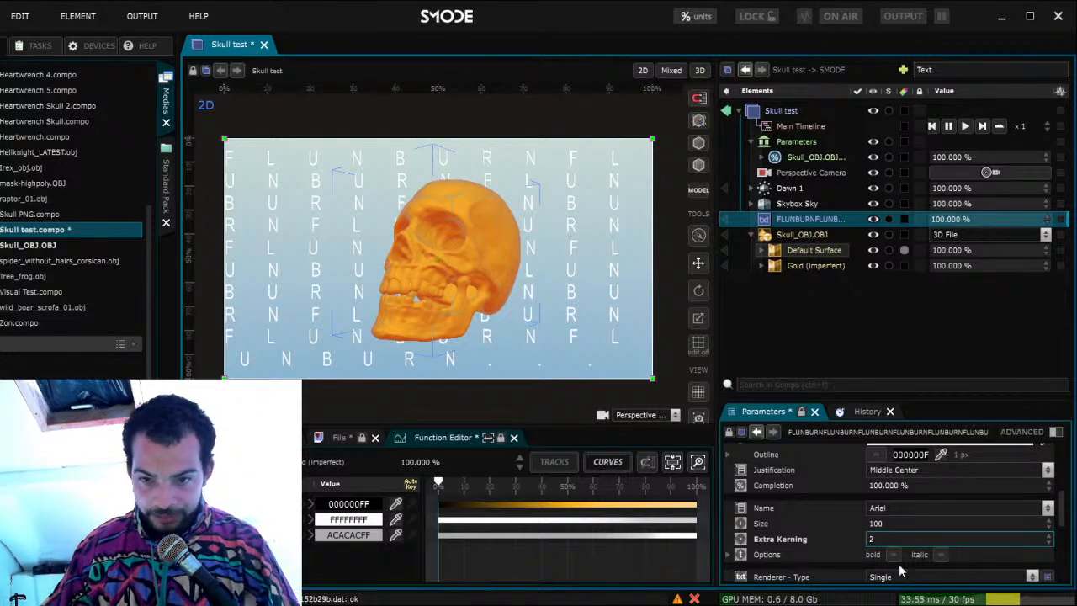
# Try a font size of 320 on the FLUNBURN text and return it to 100
pyautogui.moveTo(886, 523); pyautogui.dragTo(886, 484)
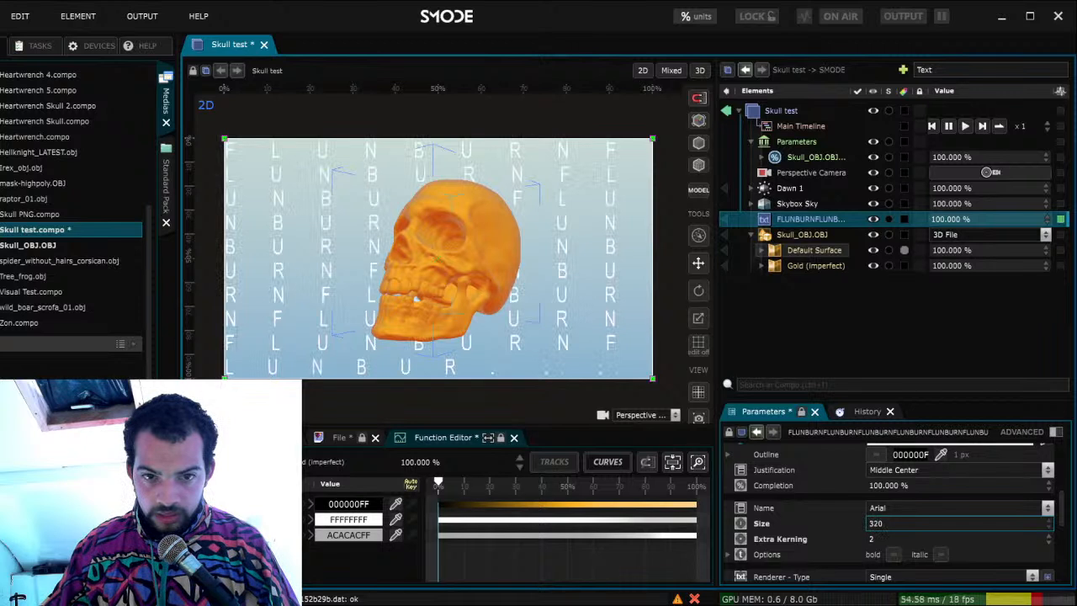
pyautogui.doubleClick(891, 523)
pyautogui.write('100')
pyautogui.press('Return')
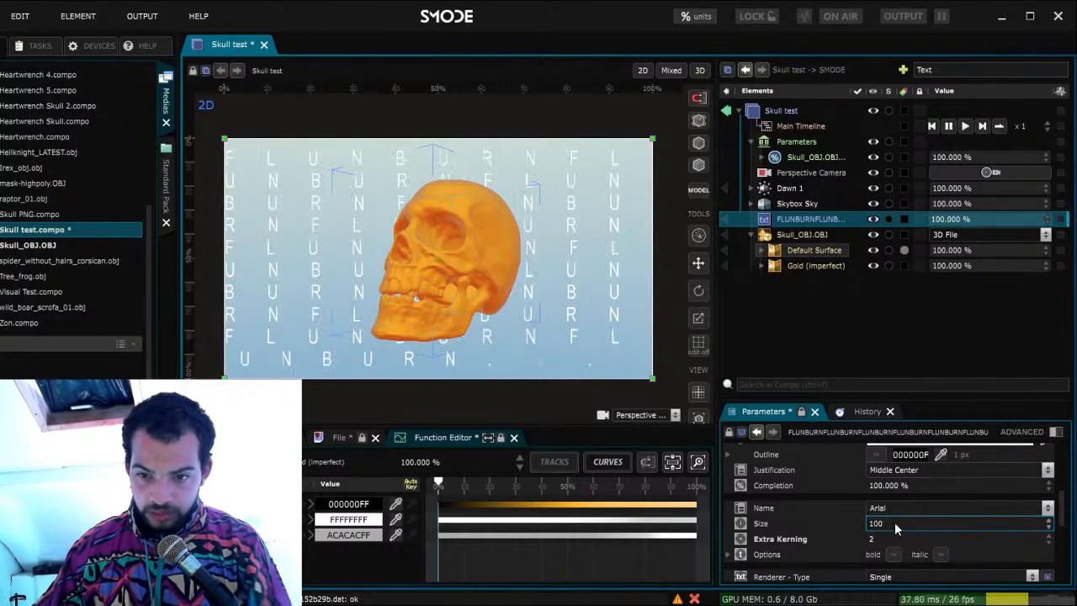
# Adjust the text's Extra Kerning to 2.63 and expose it as a compo parameter
pyautogui.moveTo(873, 539); pyautogui.dragTo(873, 591)
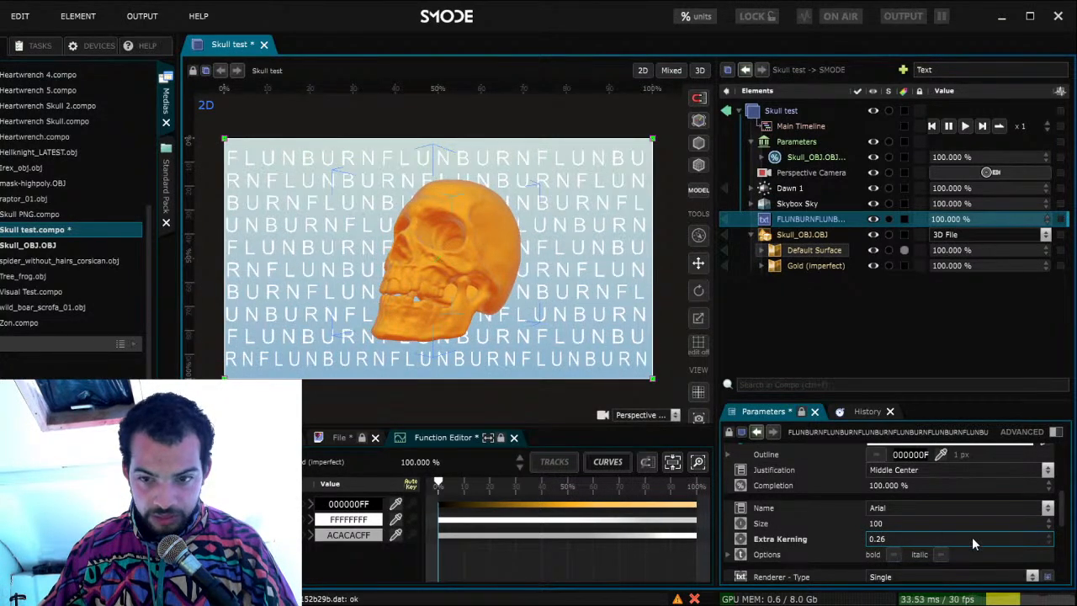
pyautogui.moveTo(900, 539); pyautogui.dragTo(900, 511)
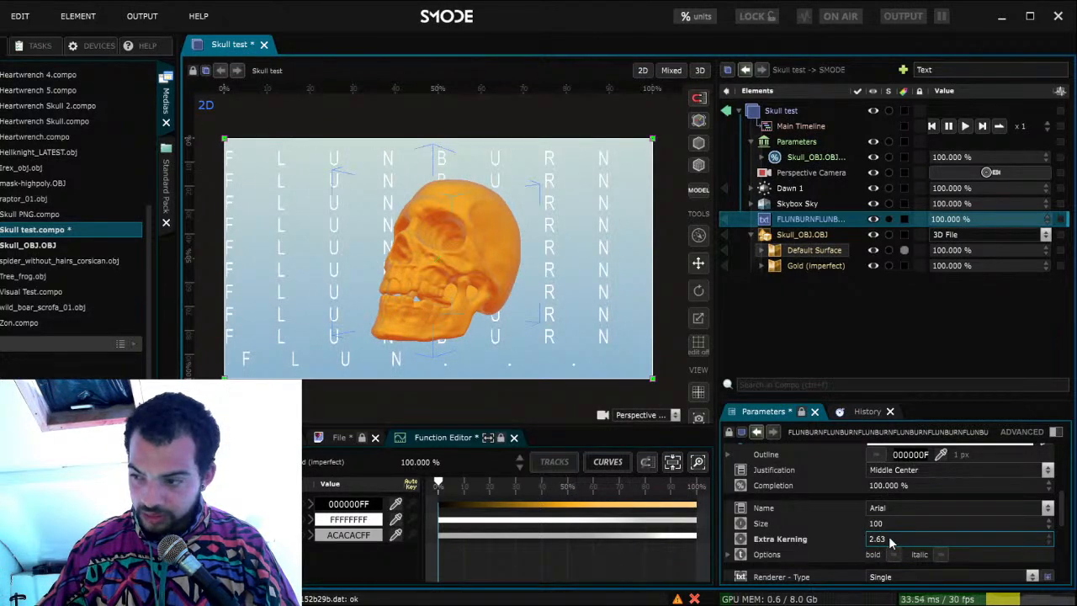
pyautogui.click(770, 450)
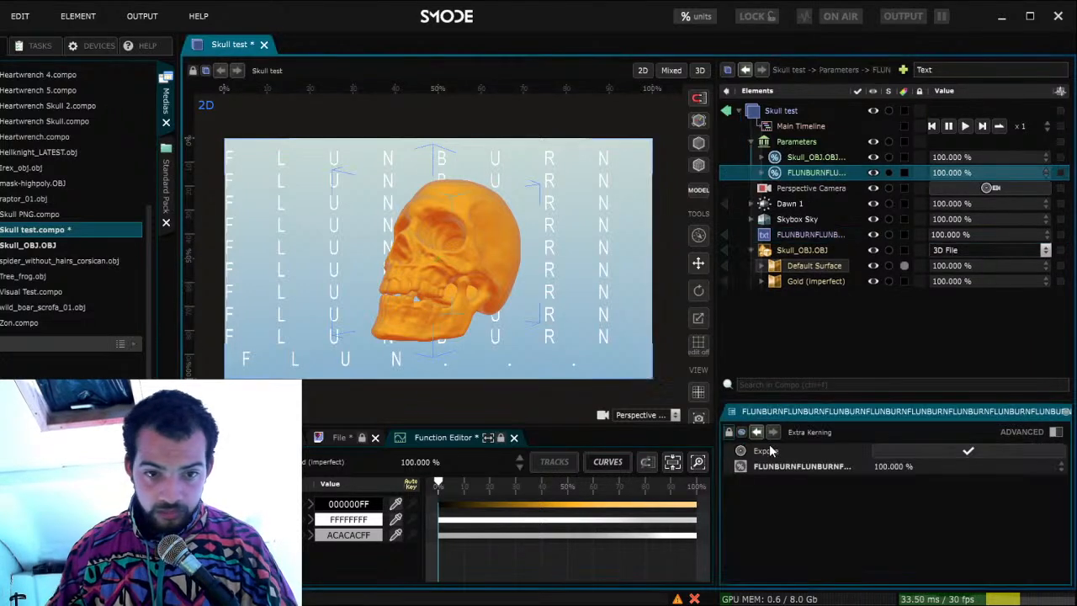
# Add a loop animation to the exposed kerning parameter, set its speed to 0.5 and save the compo
pyautogui.click(942, 171)
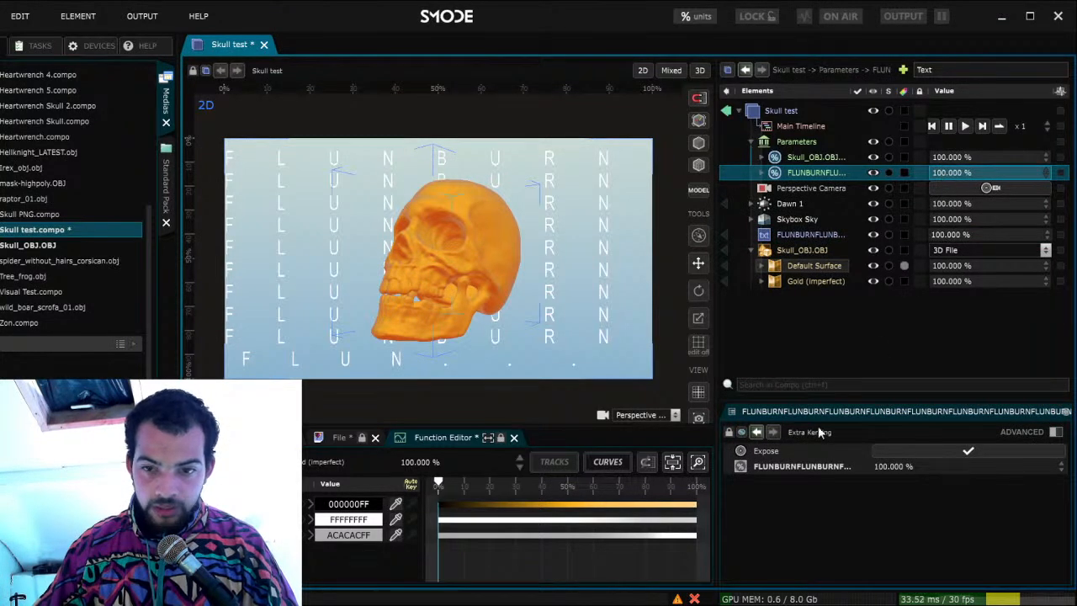
pyautogui.hotkey('ctrl', 'l')
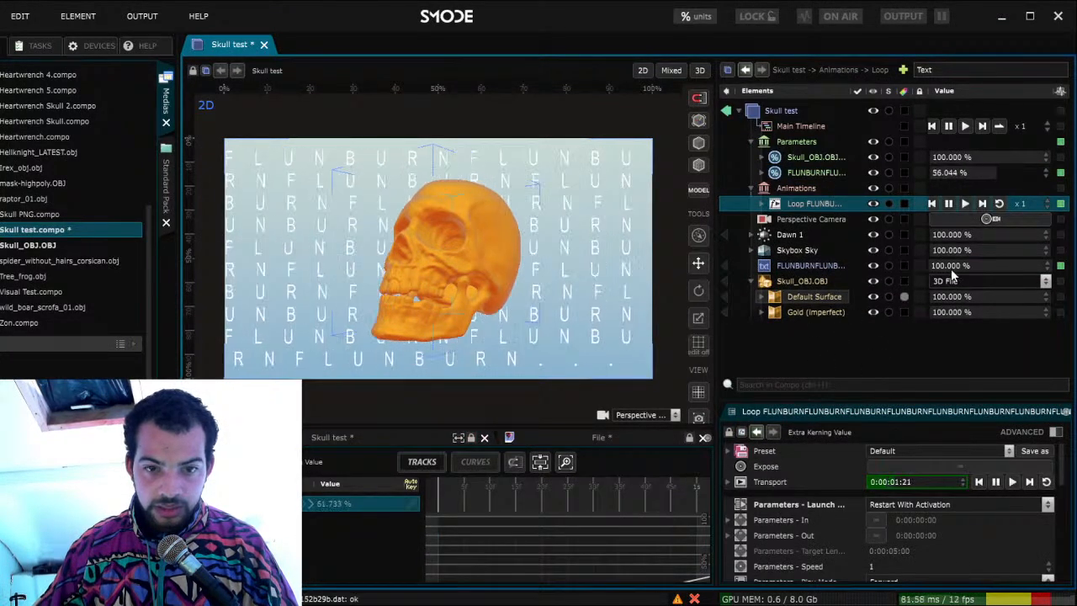
pyautogui.click(1022, 203)
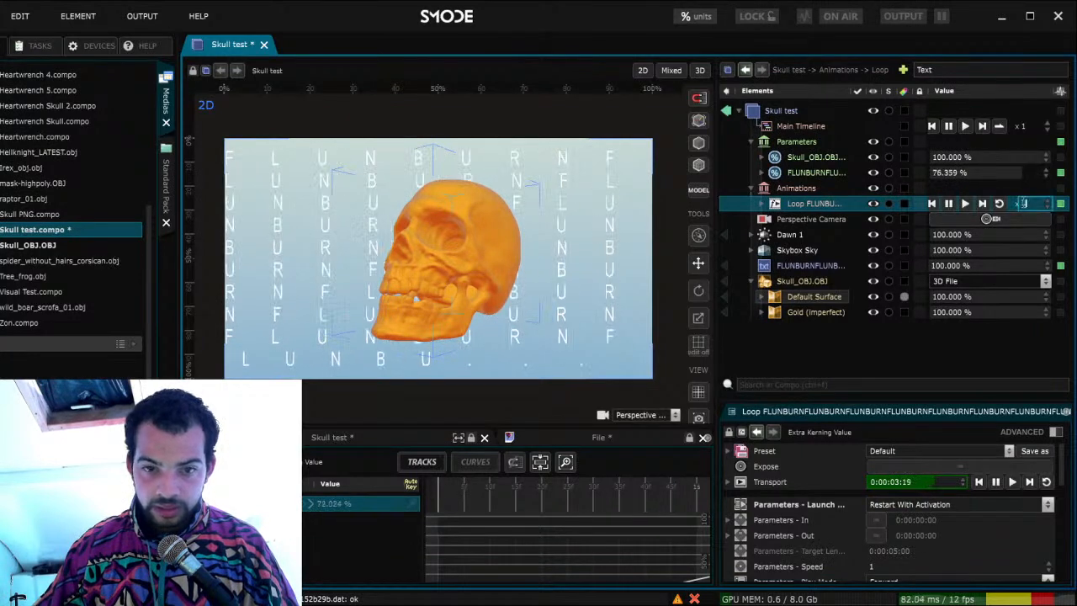
pyautogui.write('0.5')
pyautogui.press('Return')
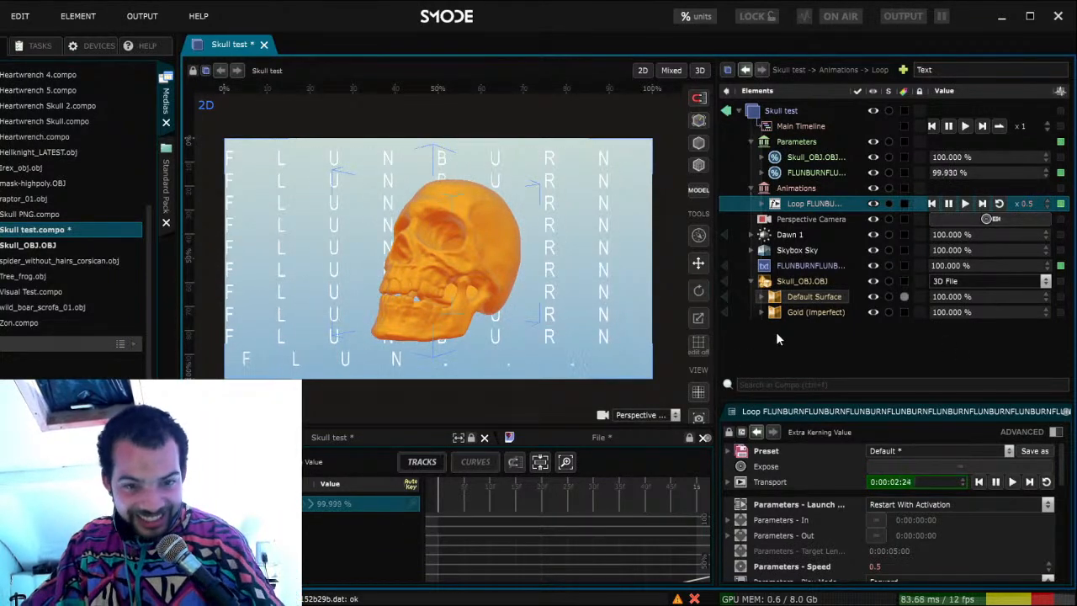
pyautogui.hotkey('ctrl', 's')
# Shorten the FLUNBURN text element's wording to twelve repetitions of the word
pyautogui.click(798, 266)
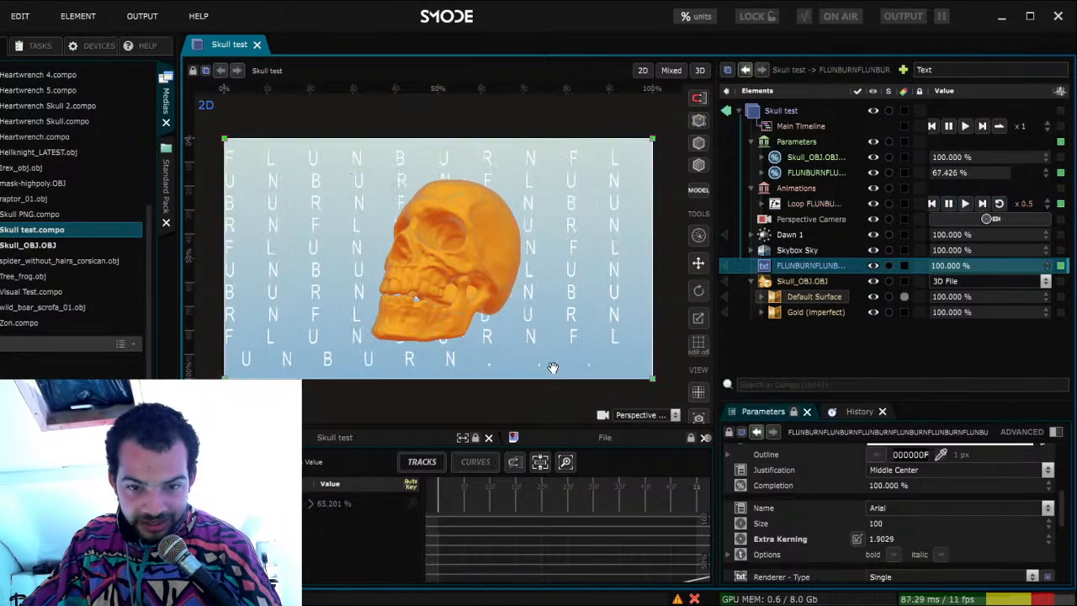
pyautogui.scroll(-2, 913, 476)
pyautogui.scroll(4, 916, 491)
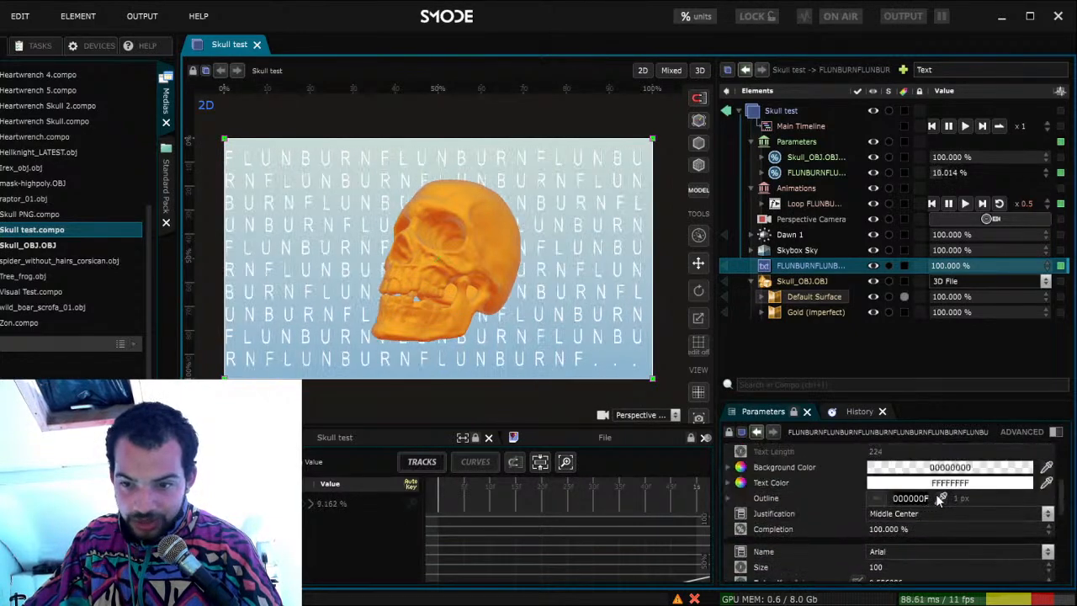
pyautogui.scroll(2, 936, 500)
pyautogui.moveTo(871, 508); pyautogui.dragTo(1044, 567)
pyautogui.press('BackSpace')
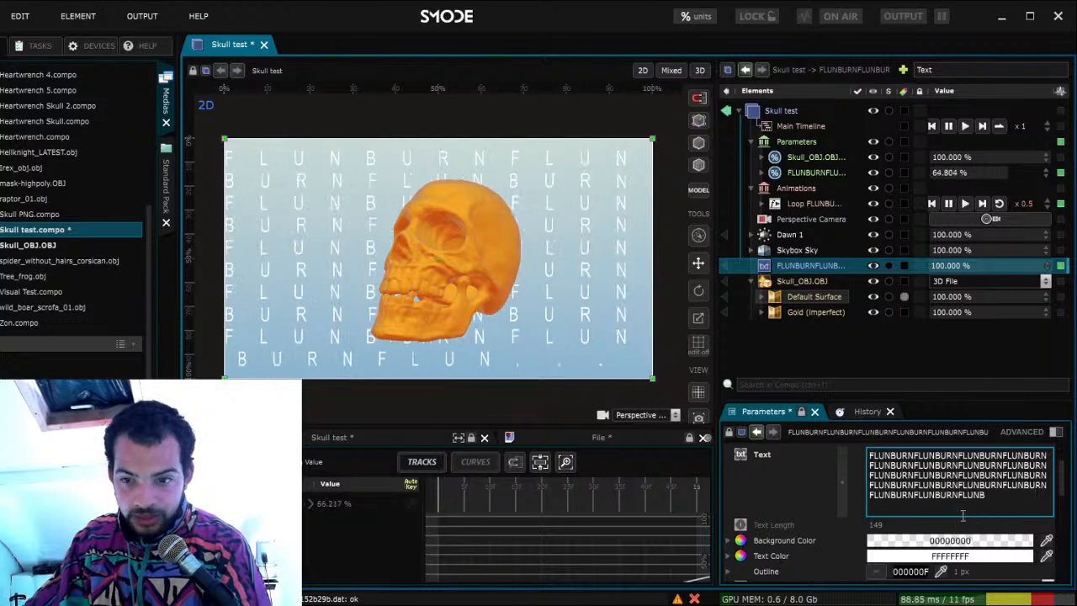
pyautogui.moveTo(991, 503); pyautogui.dragTo(868, 485)
pyautogui.press('BackSpace')
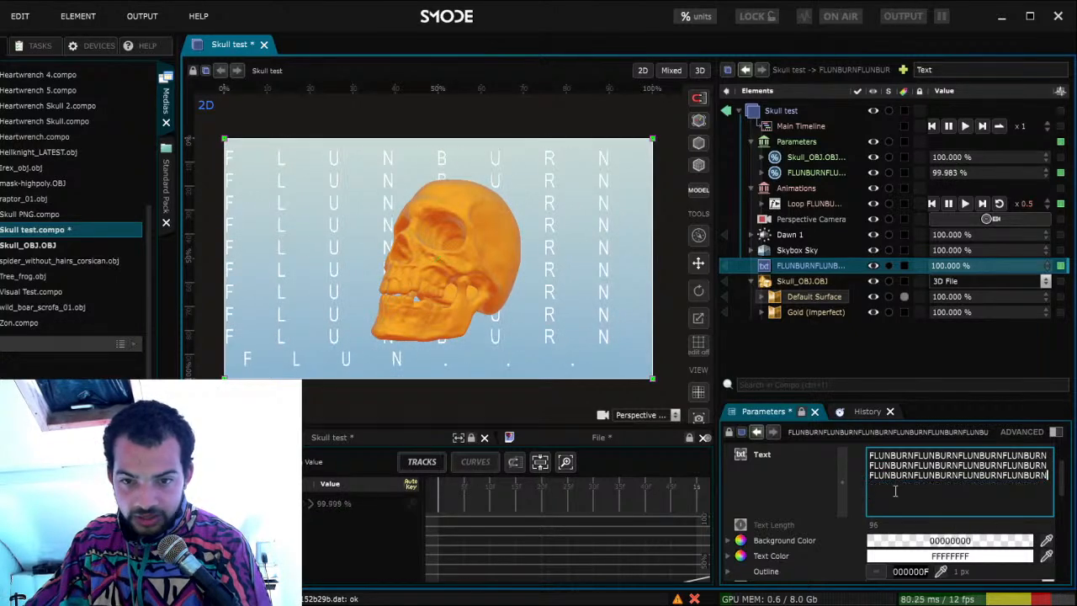
# Try to trim about two more repetitions off the end of the text and undo back to twelve repetitions
pyautogui.moveTo(1047, 477); pyautogui.dragTo(965, 480)
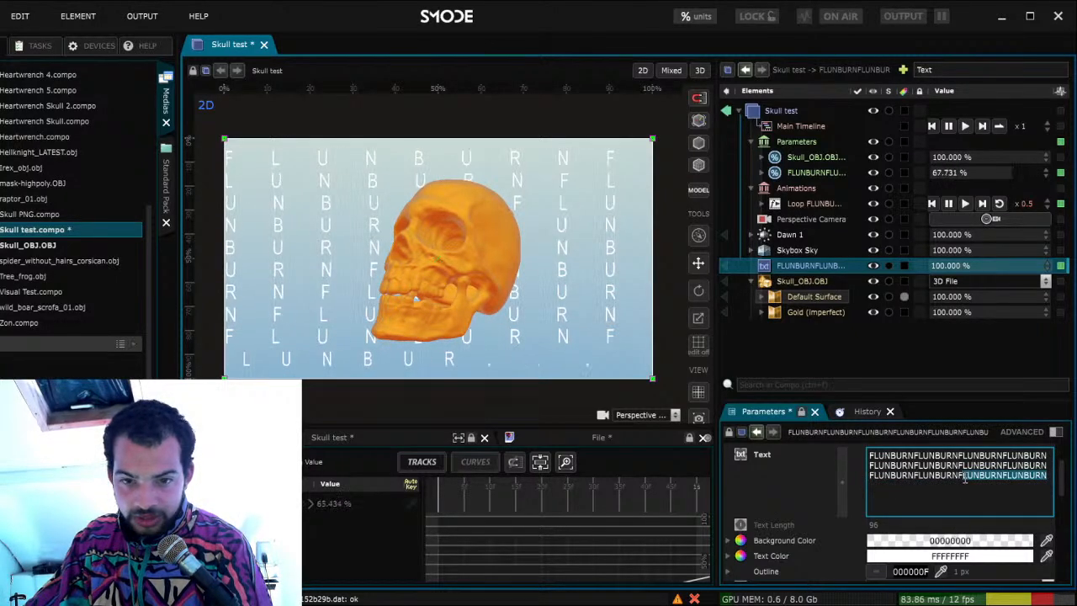
pyautogui.press('BackSpace')
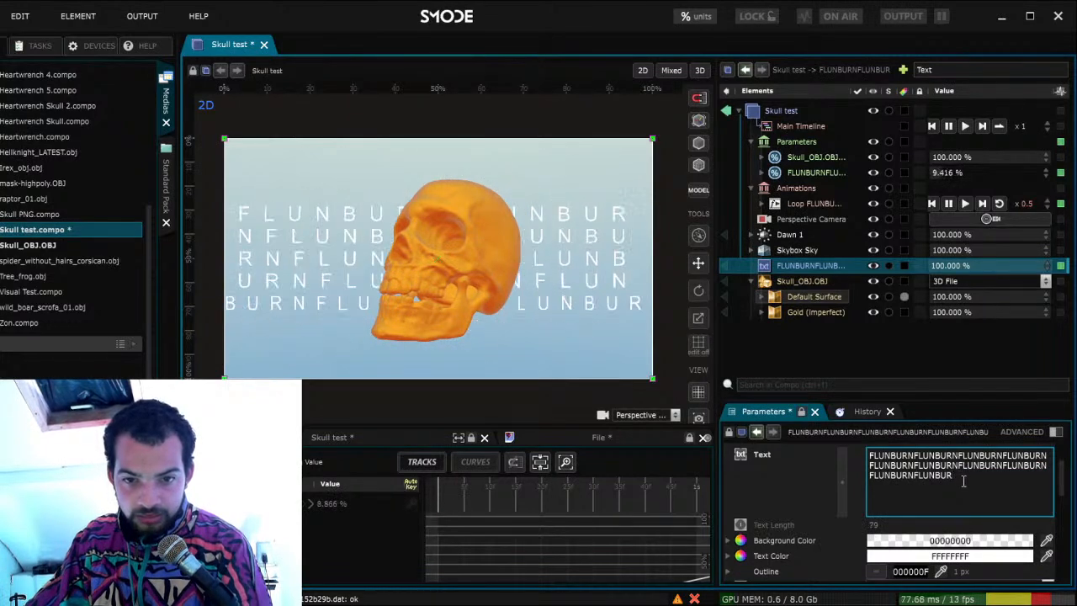
pyautogui.hotkey('ctrl', 'z')
pyautogui.hotkey('ctrl', 'z')
pyautogui.hotkey('ctrl', 'z')
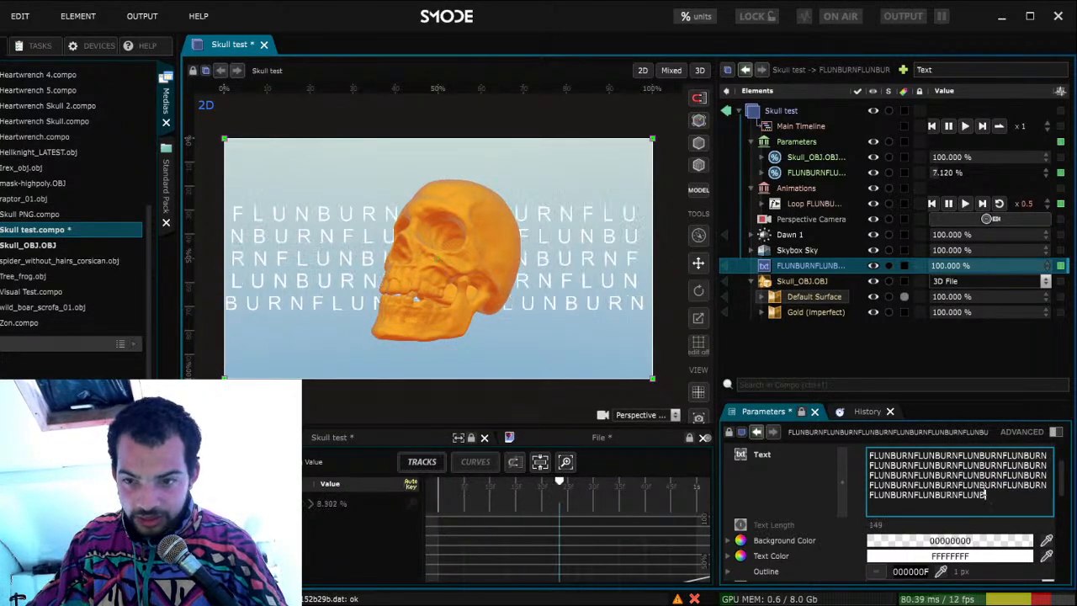
pyautogui.hotkey('ctrl', 'y')
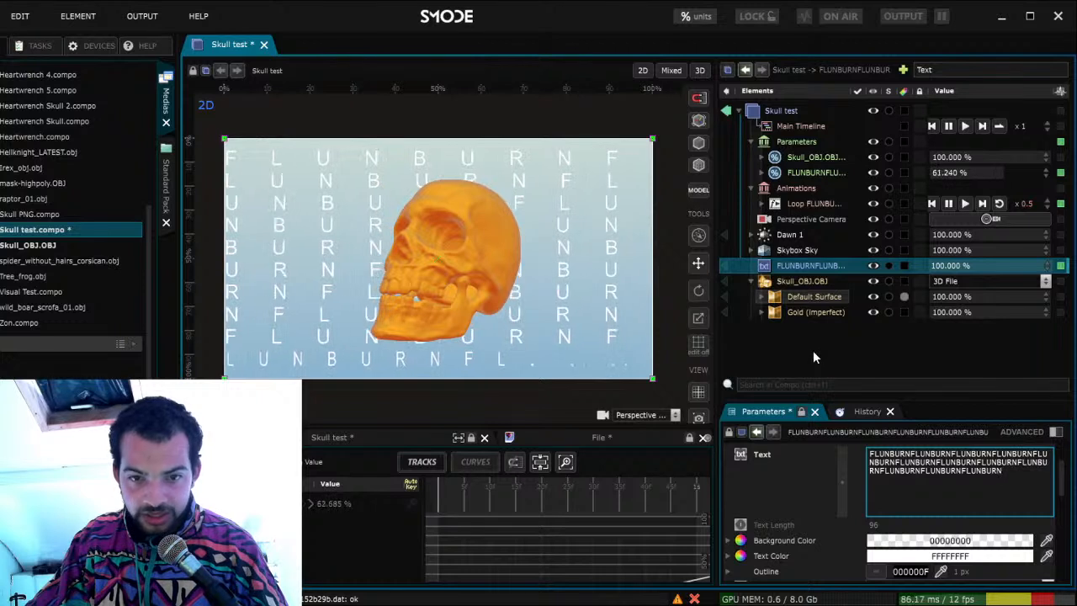
pyautogui.click(813, 352)
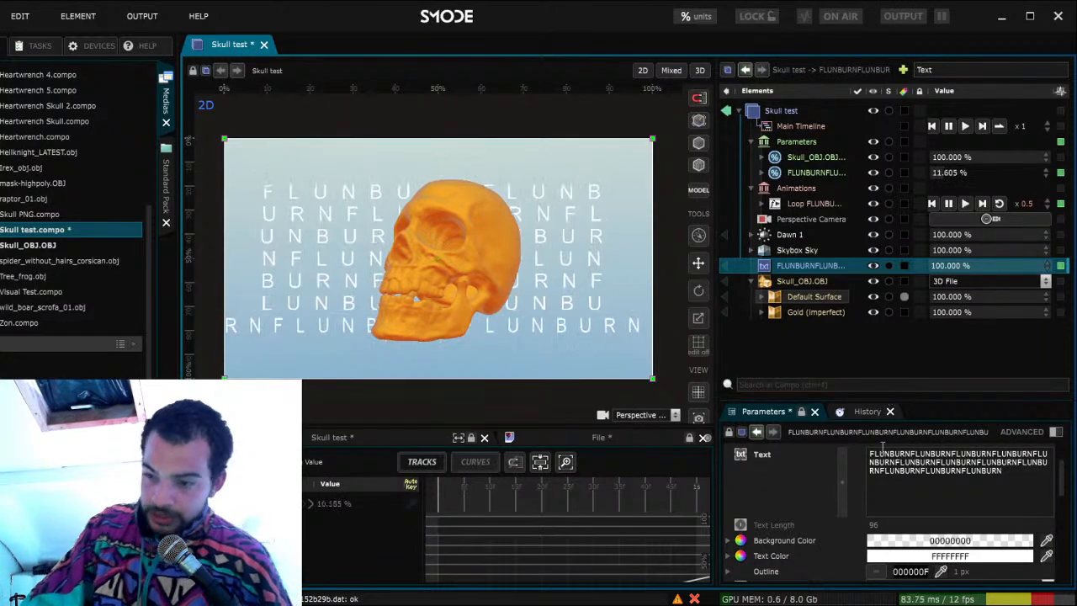
# Browse the fonts available for the FLUNBURN text, keep Arial and save the compo
pyautogui.scroll(-4, 797, 509)
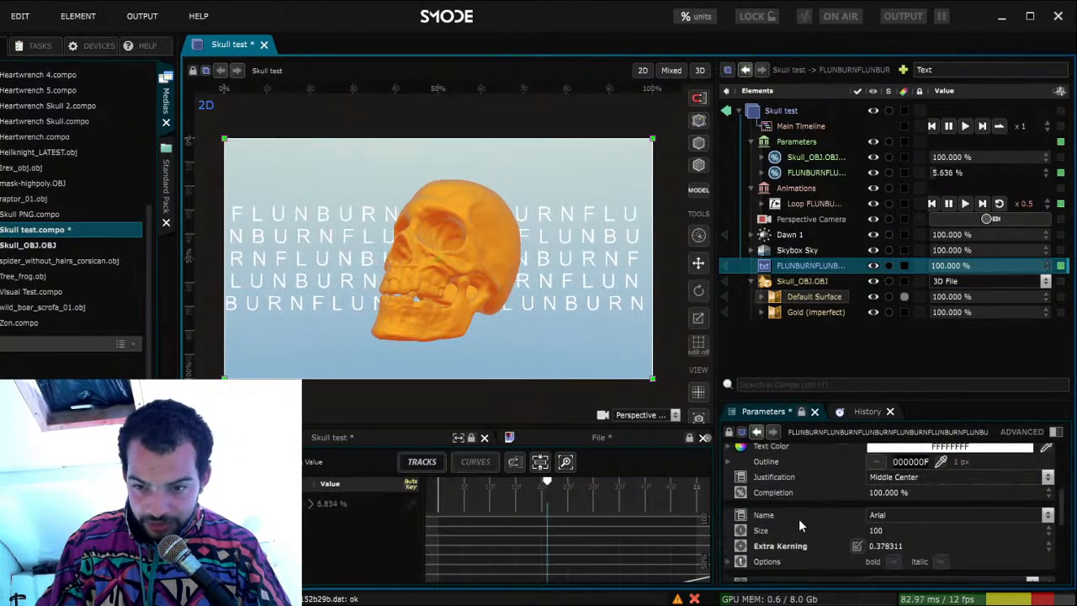
pyautogui.click(933, 515)
pyautogui.click(1047, 516)
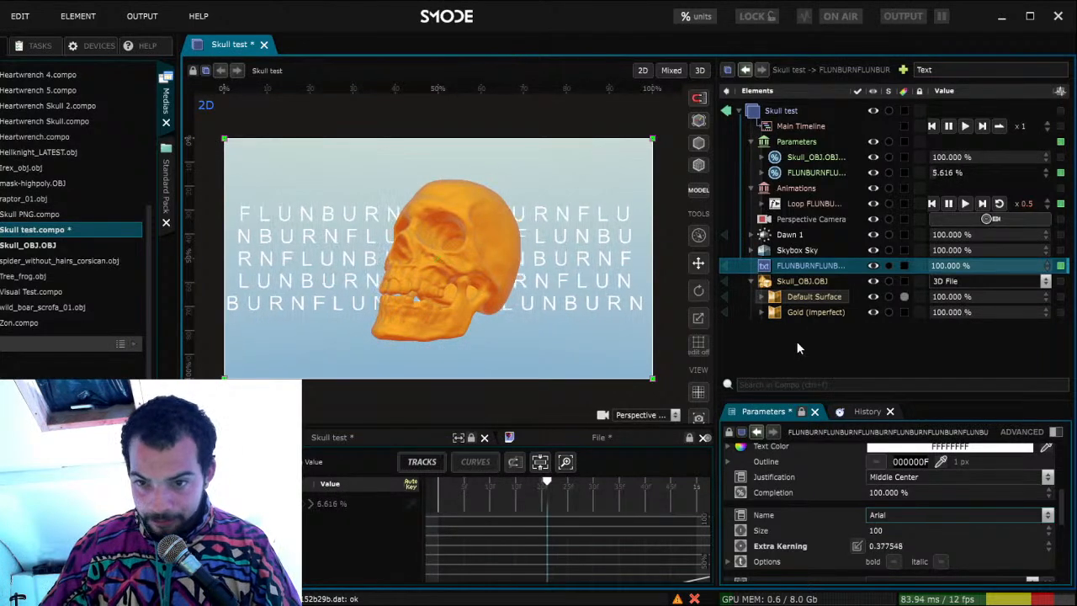
pyautogui.hotkey('ctrl', 's')
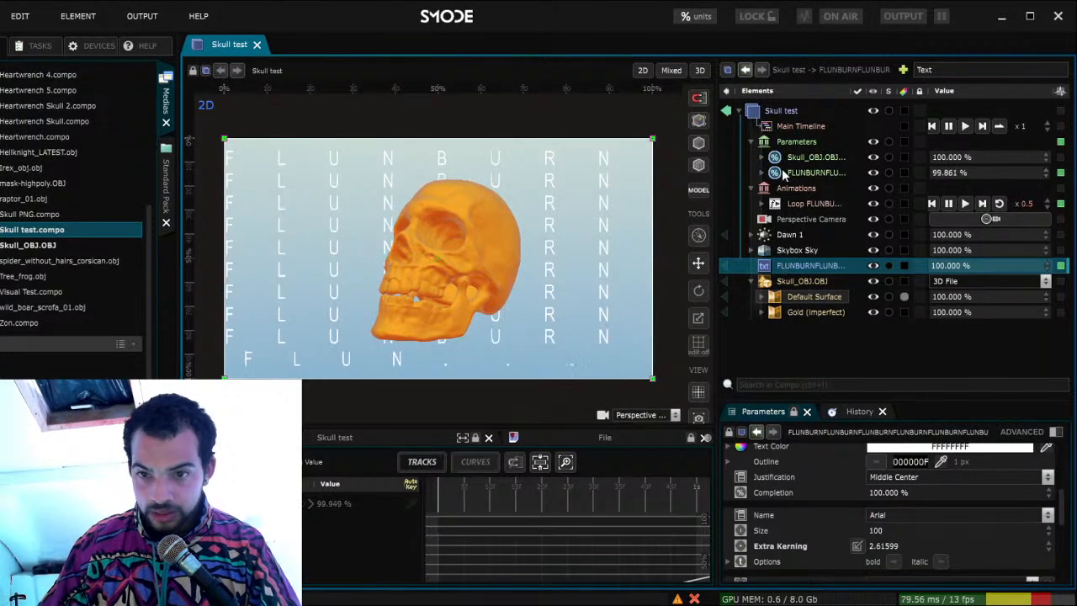
# Search the elements for "feed" and add a Feedback element to the Skull test compo
pyautogui.click(791, 221)
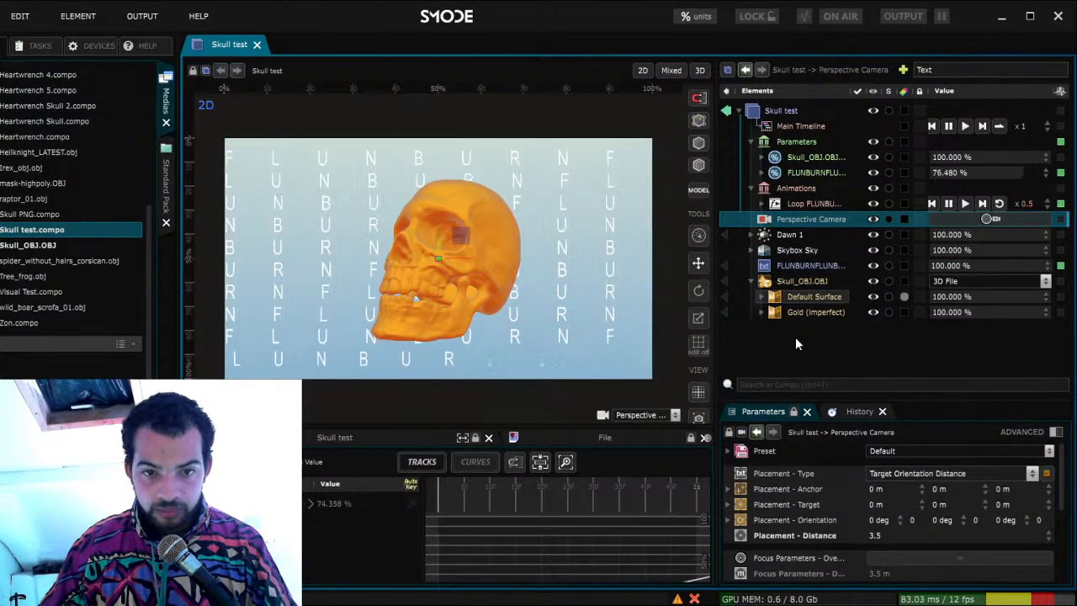
pyautogui.click(953, 70)
pyautogui.write('feed')
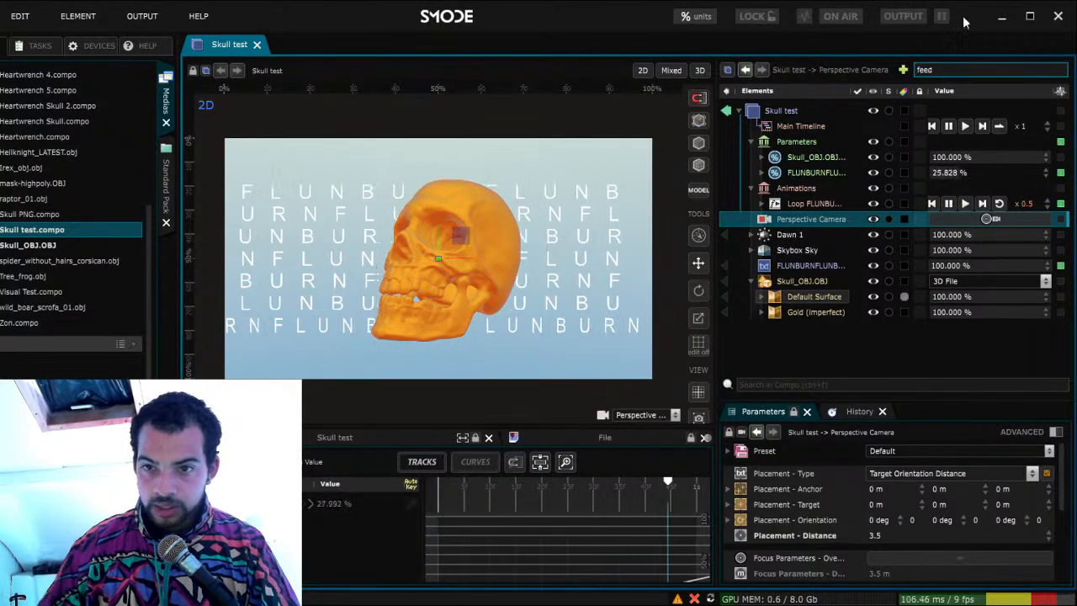
pyautogui.click(915, 105)
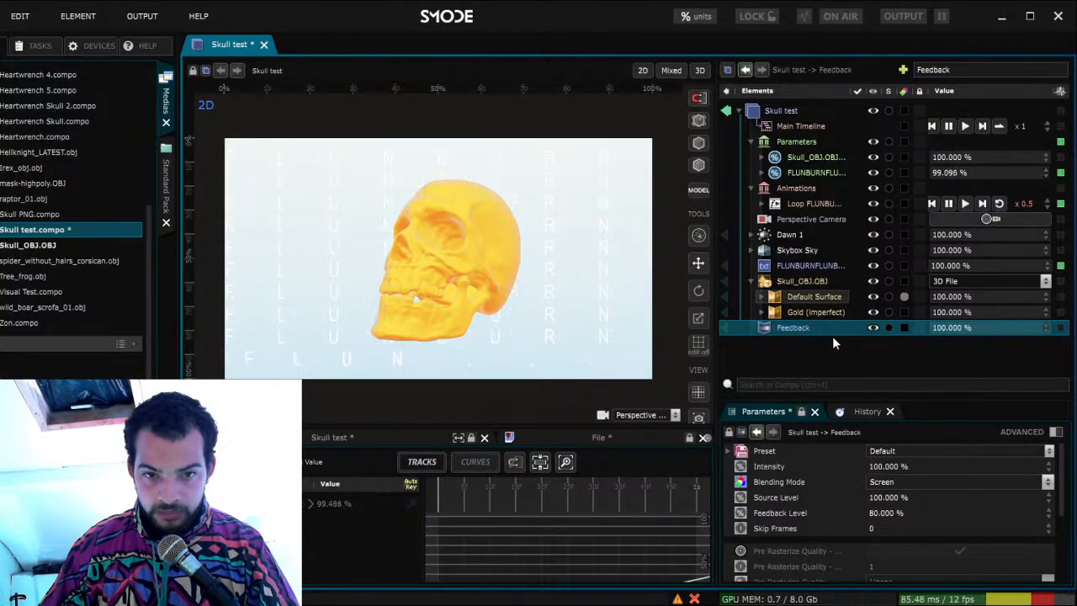
# Set the Feedback Level to 10 %, raise it to 20 % and save the compo
pyautogui.doubleClick(884, 513)
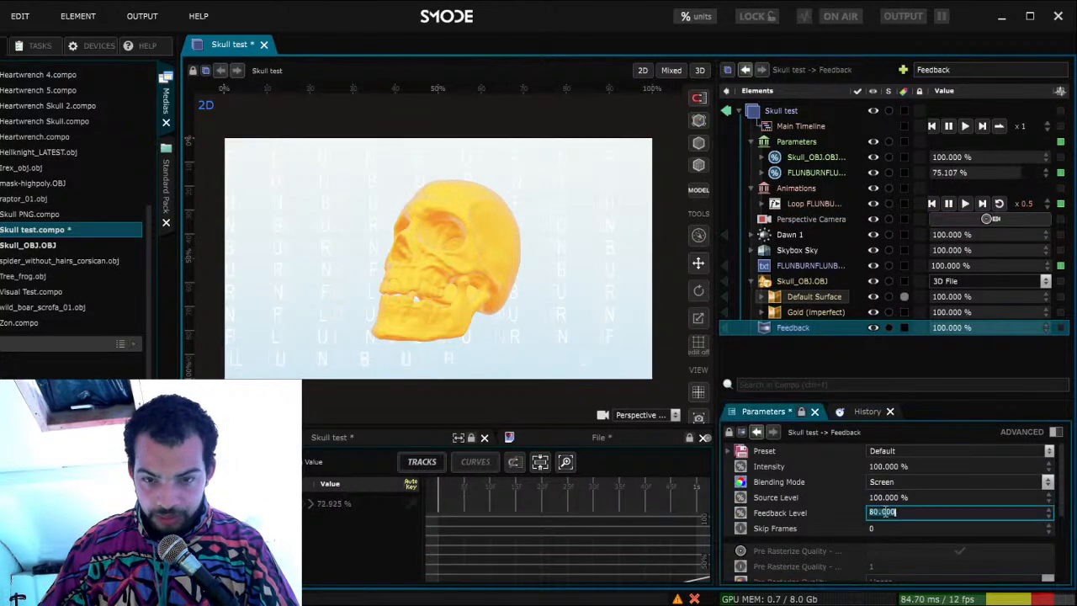
pyautogui.write('10')
pyautogui.press('Return')
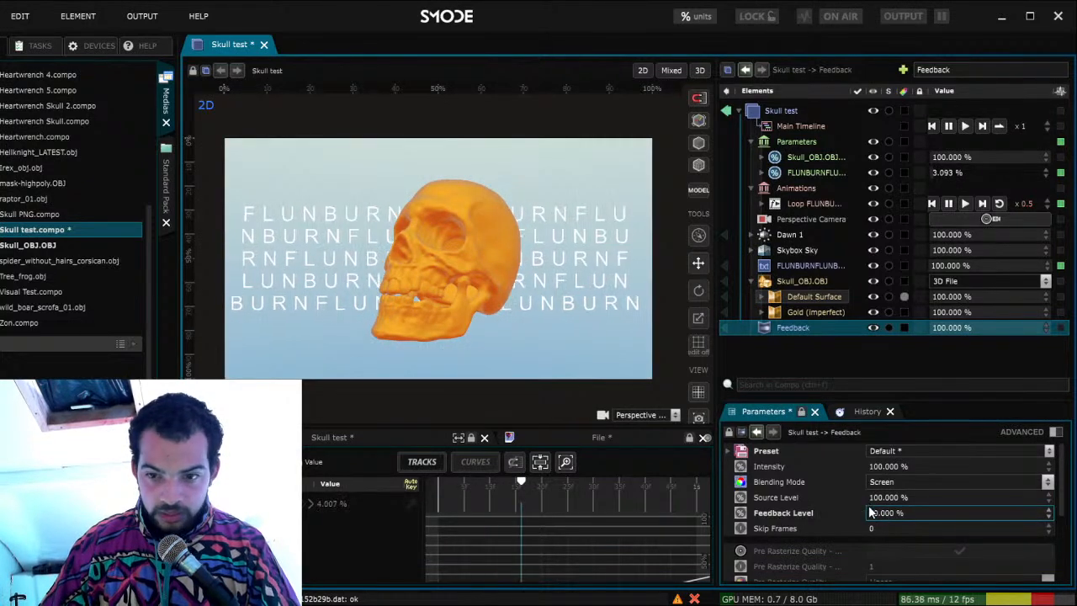
pyautogui.doubleClick(875, 512)
pyautogui.write('20')
pyautogui.press('Return')
pyautogui.hotkey('ctrl', 's')
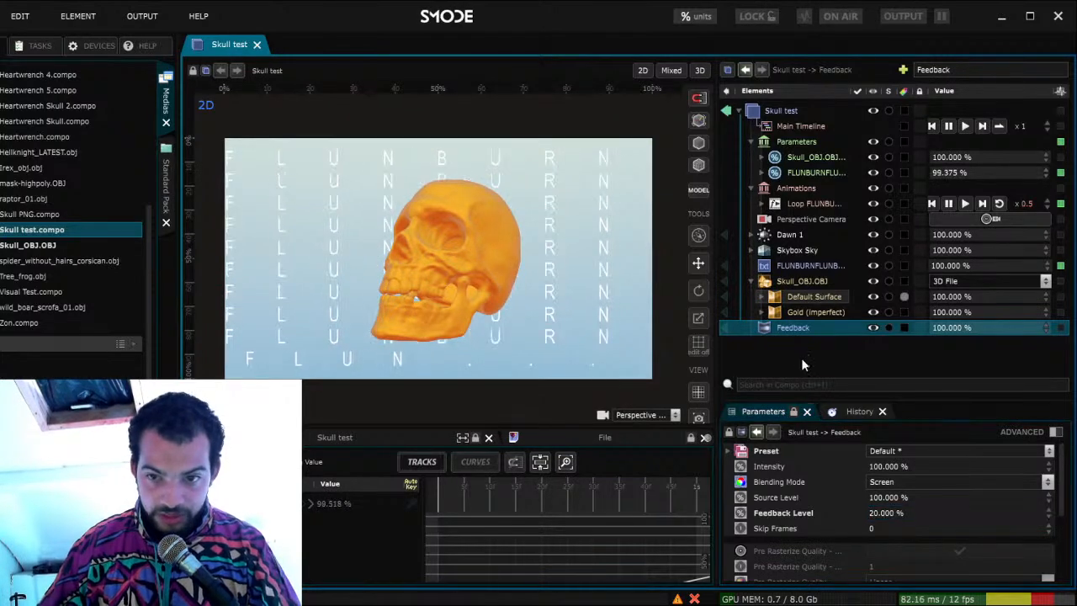
# Try SimSun on the FLUNBURN text, change its font to Calibri and save the compo
pyautogui.click(800, 264)
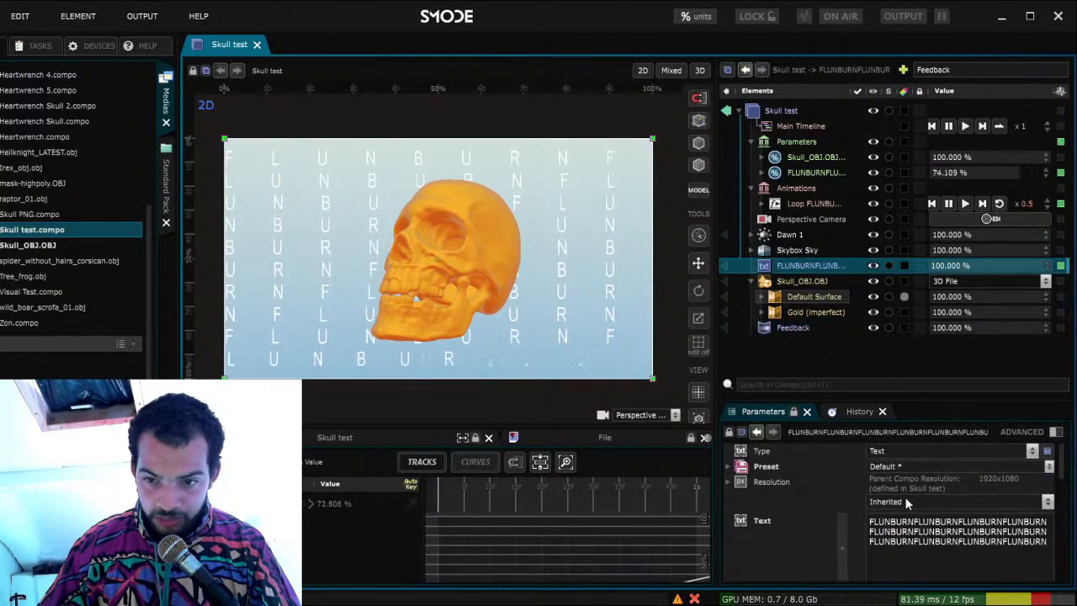
pyautogui.scroll(-10, 773, 527)
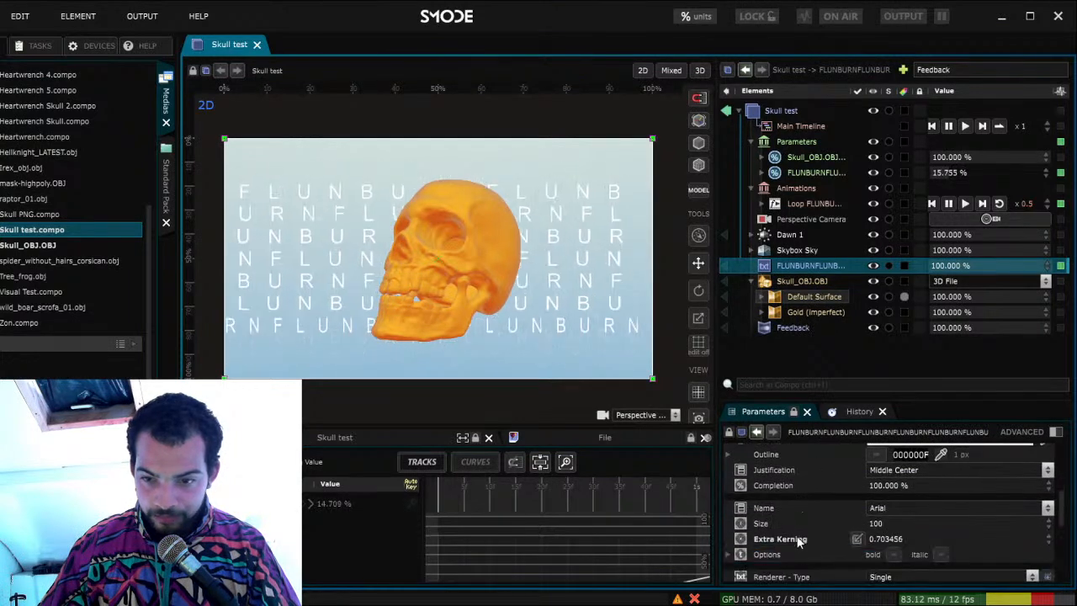
pyautogui.scroll(3, 798, 543)
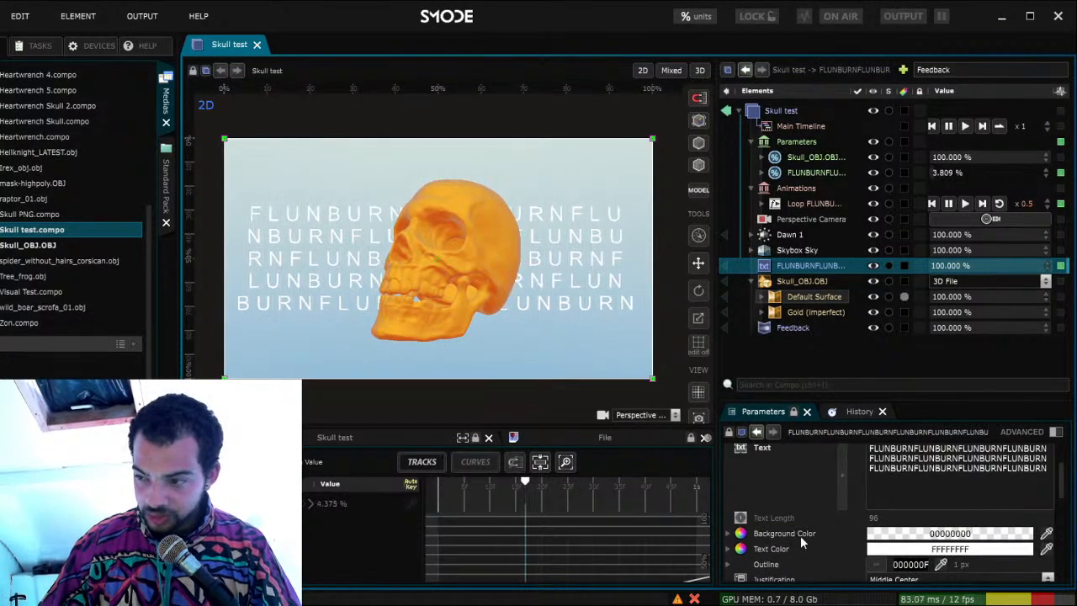
pyautogui.scroll(-3, 800, 535)
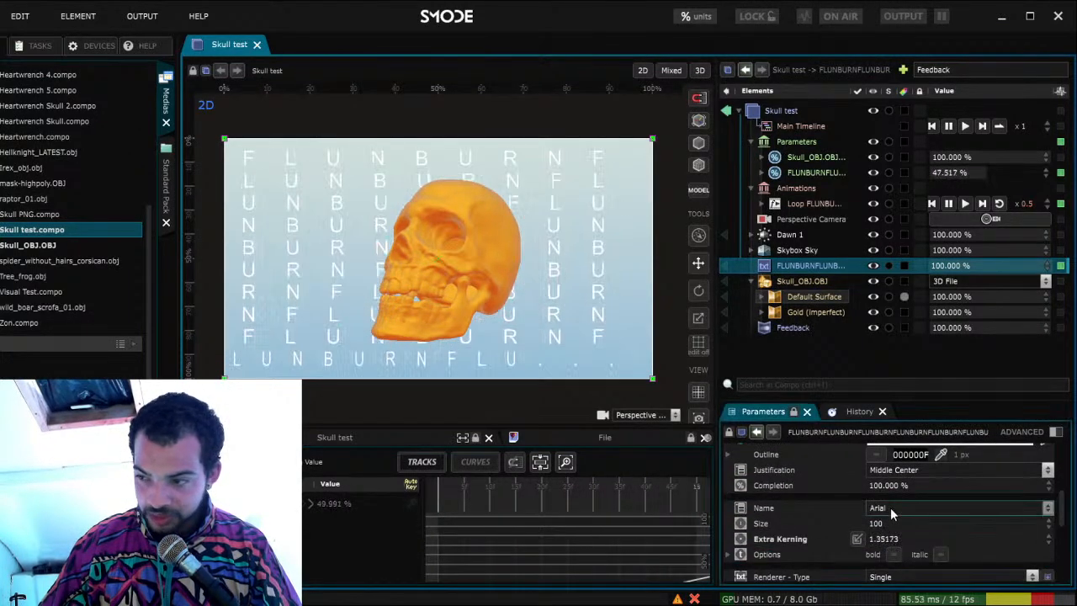
pyautogui.click(990, 506)
pyautogui.click(1047, 509)
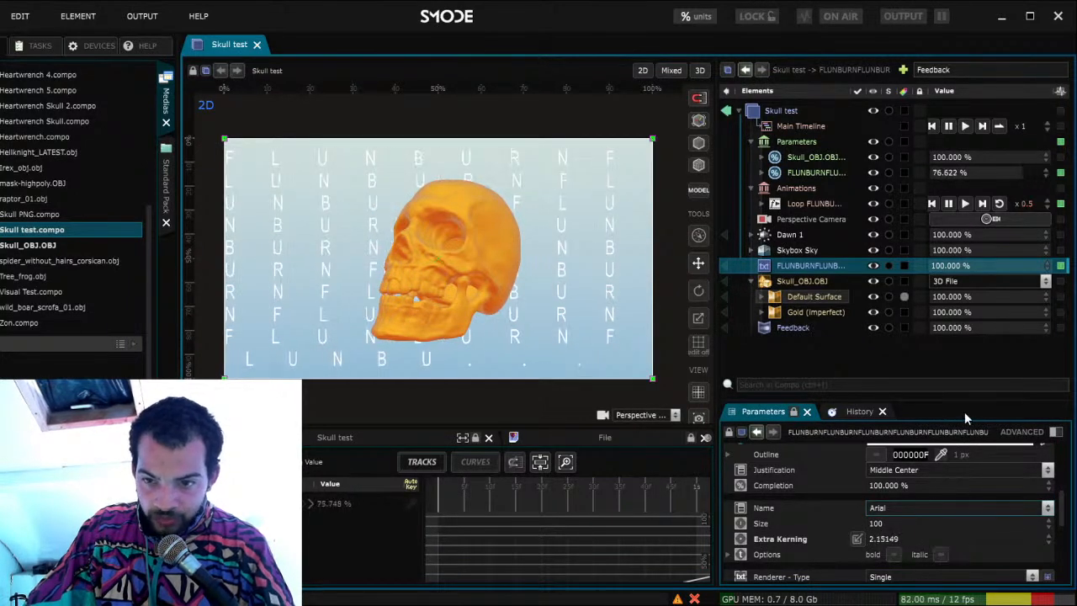
pyautogui.click(939, 266)
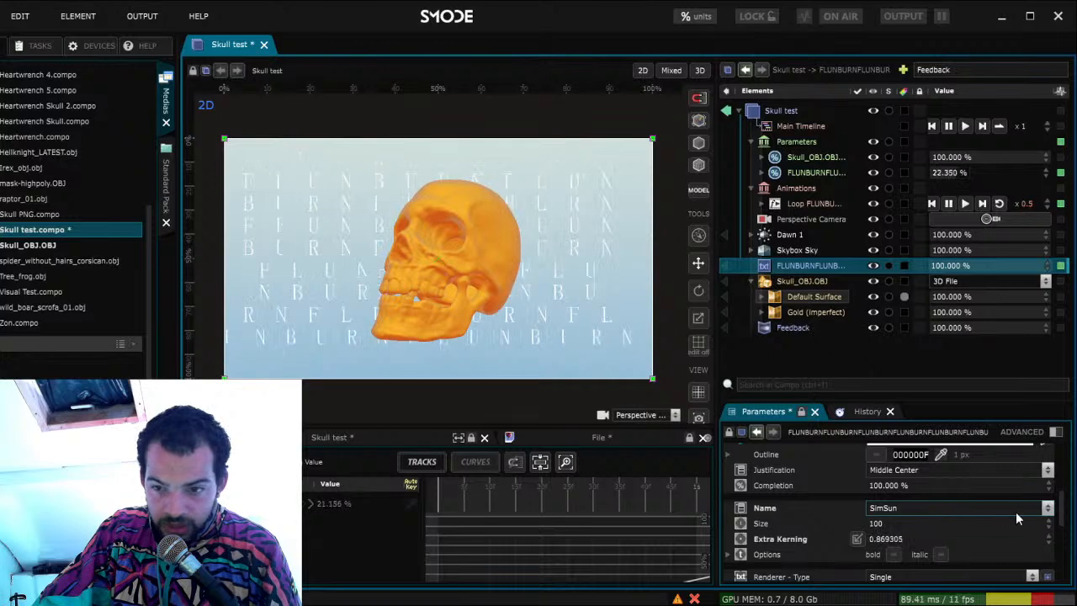
pyautogui.click(930, 474)
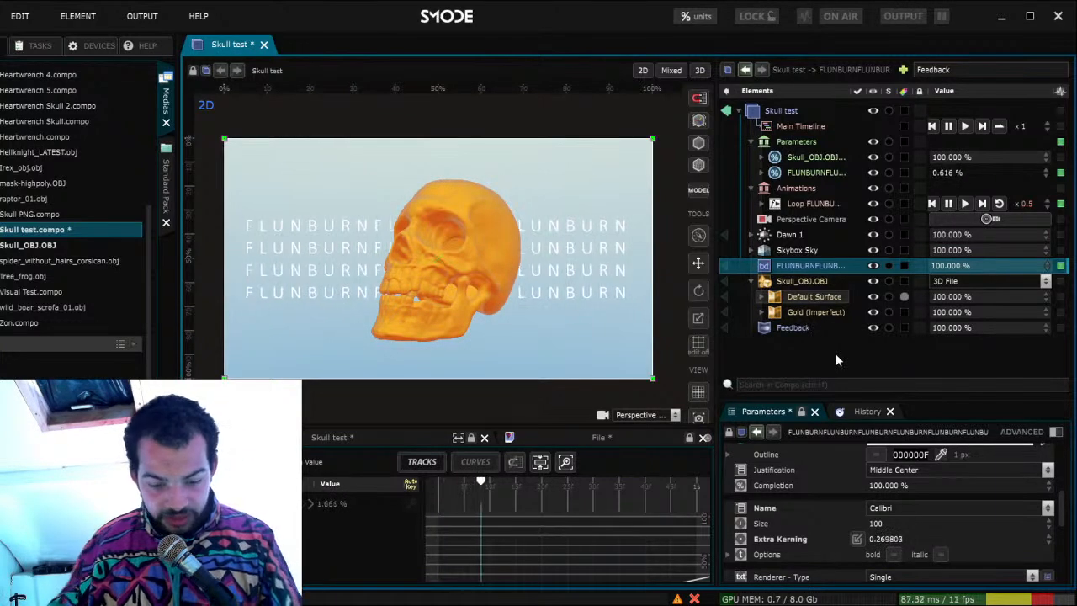
pyautogui.hotkey('ctrl', 's')
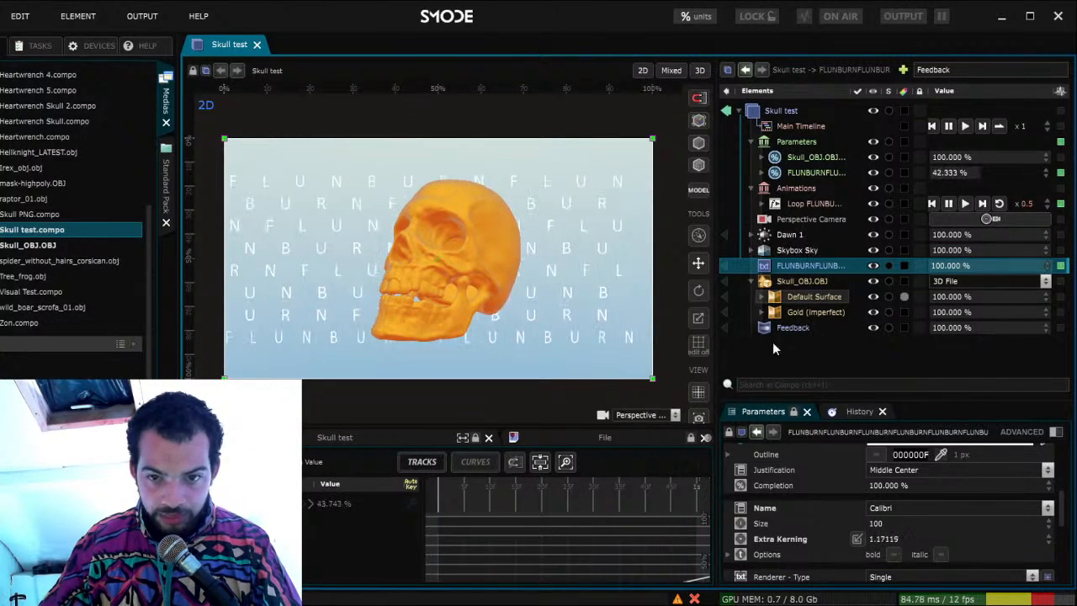
# Set the Feedback element's Feedback Level to 30 % and save the compo
pyautogui.click(804, 330)
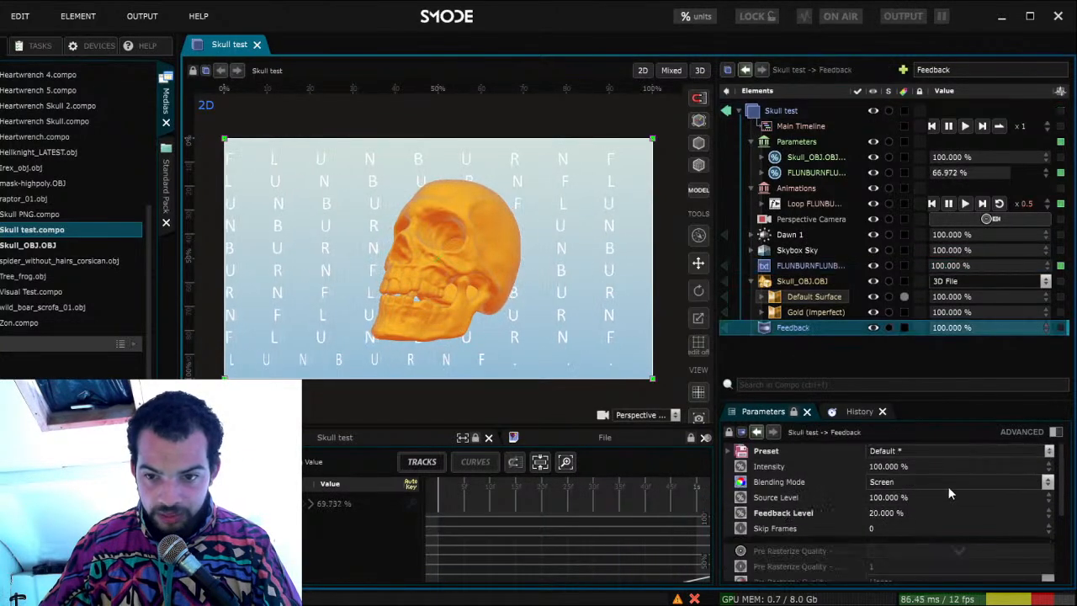
pyautogui.doubleClick(896, 514)
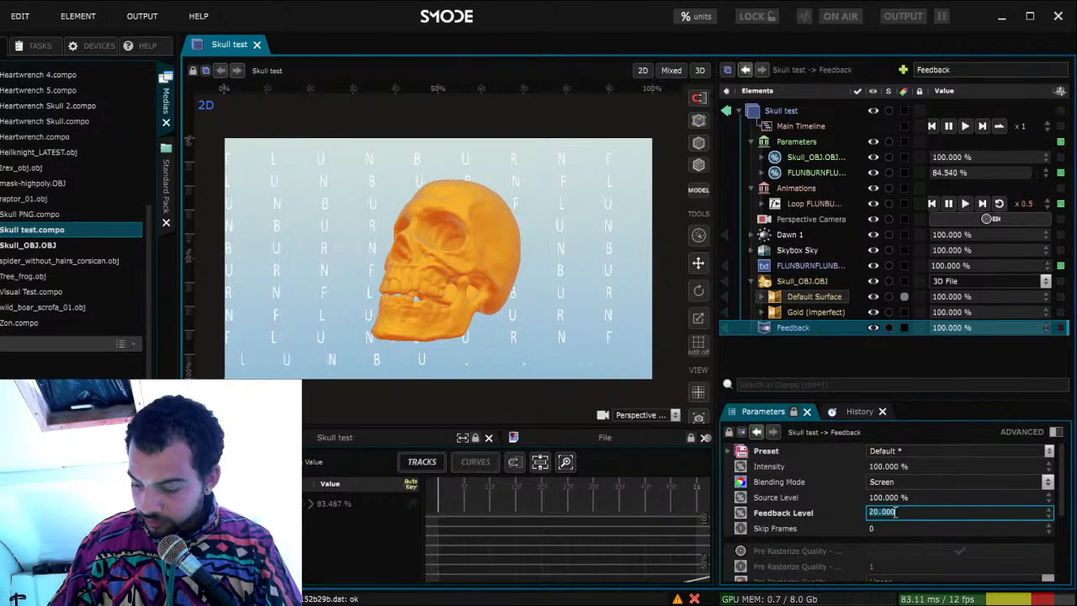
pyautogui.press('Return')
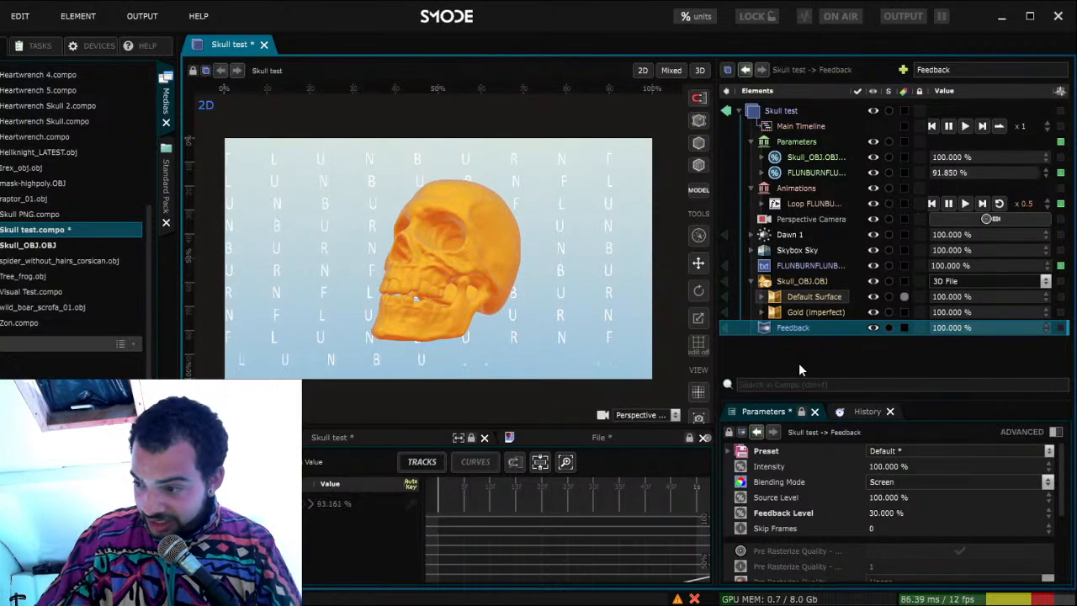
pyautogui.hotkey('ctrl', 's')
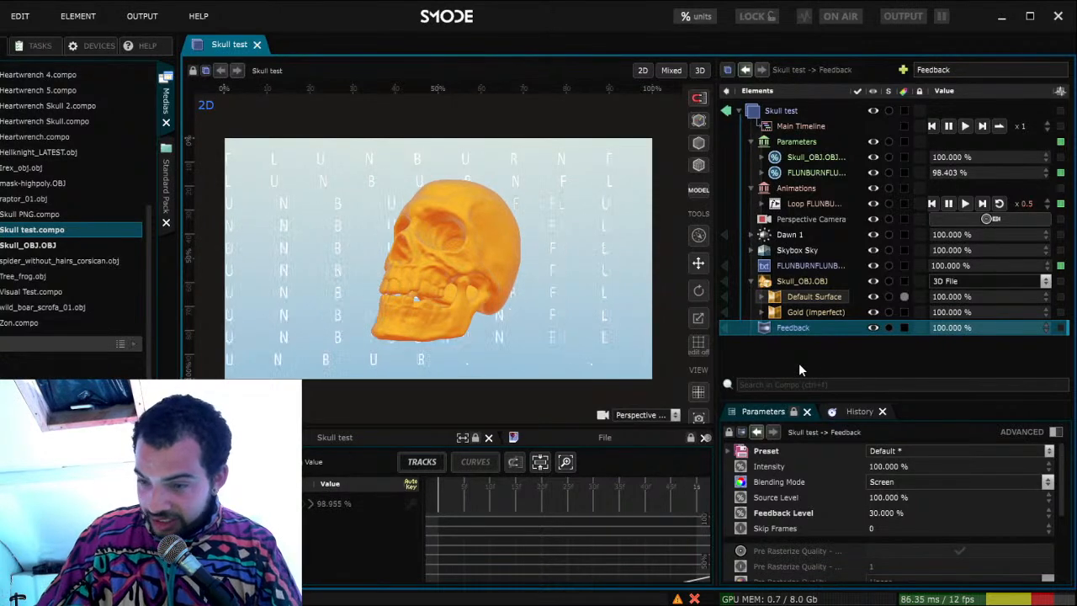
# Change the FLUNBURN text's font to Constantia and save the compo
pyautogui.click(799, 267)
pyautogui.scroll(-4, 795, 524)
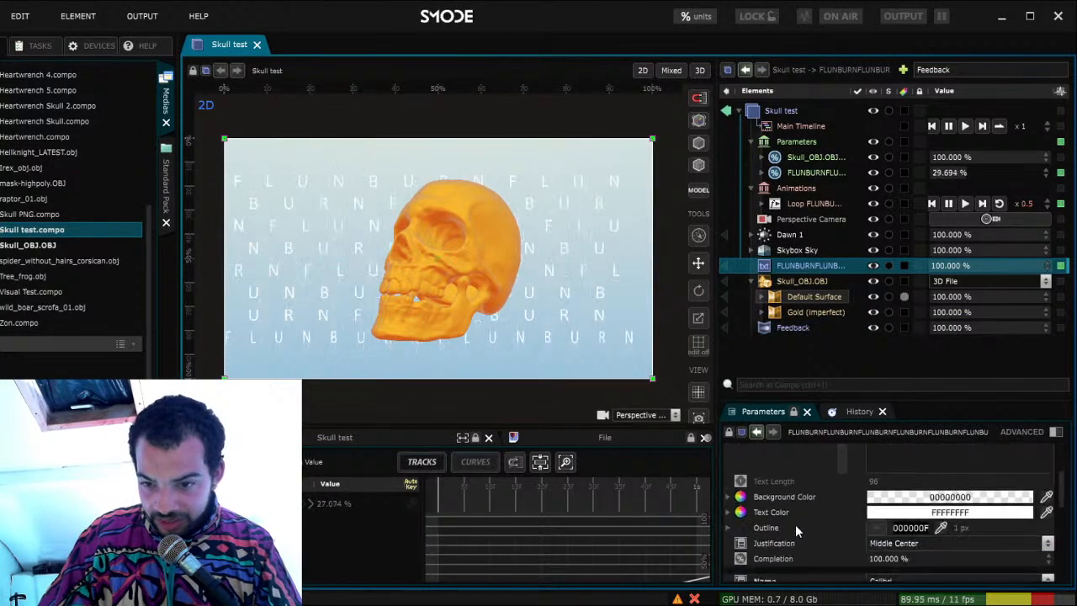
pyautogui.scroll(-2, 904, 551)
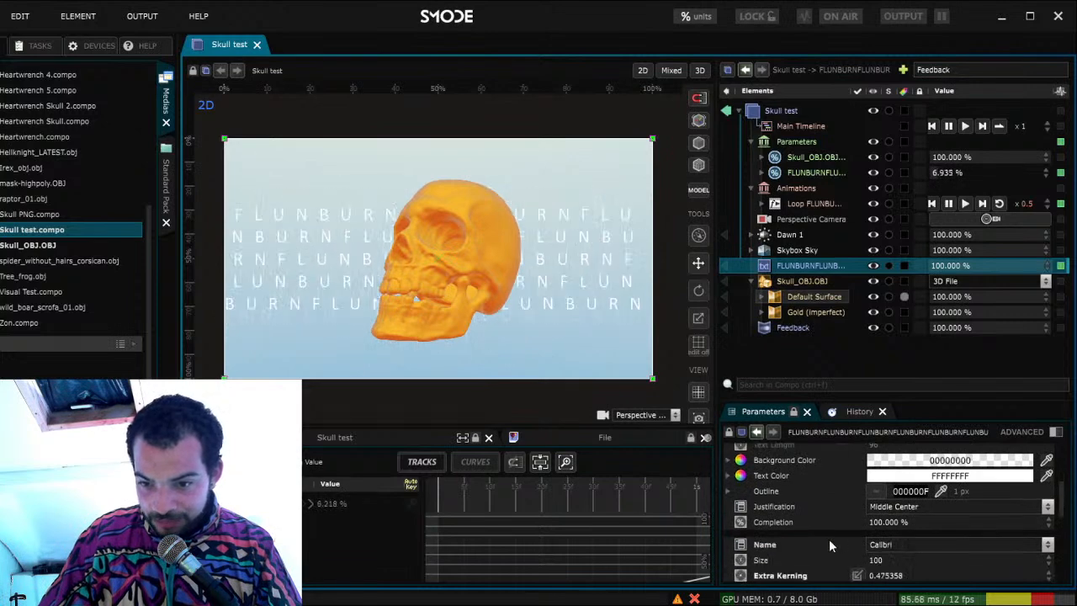
pyautogui.click(898, 544)
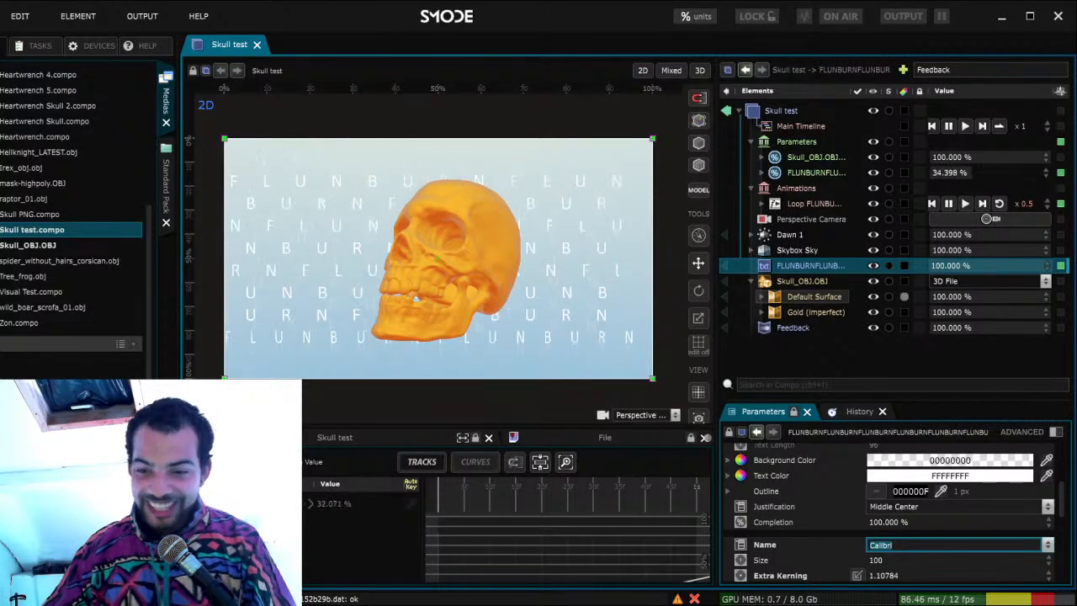
pyautogui.click(1046, 545)
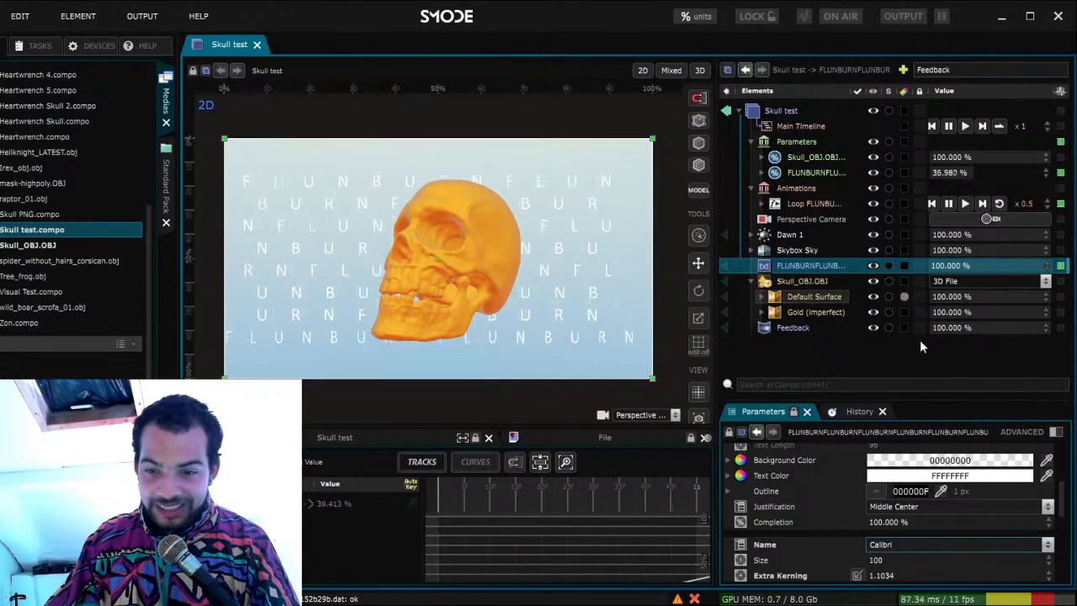
pyautogui.click(927, 552)
pyautogui.click(820, 361)
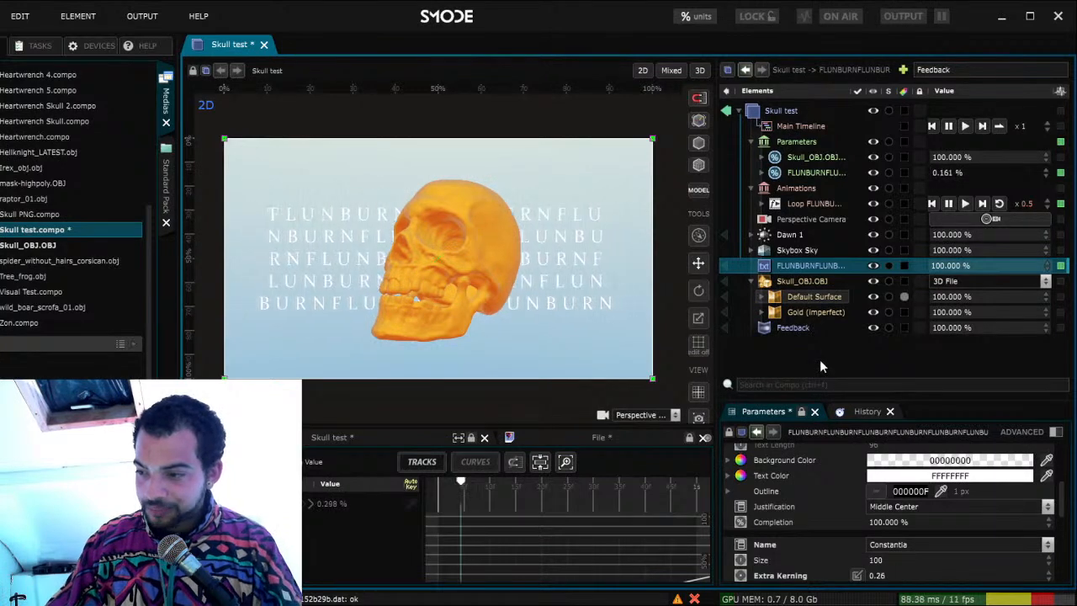
pyautogui.hotkey('ctrl', 's')
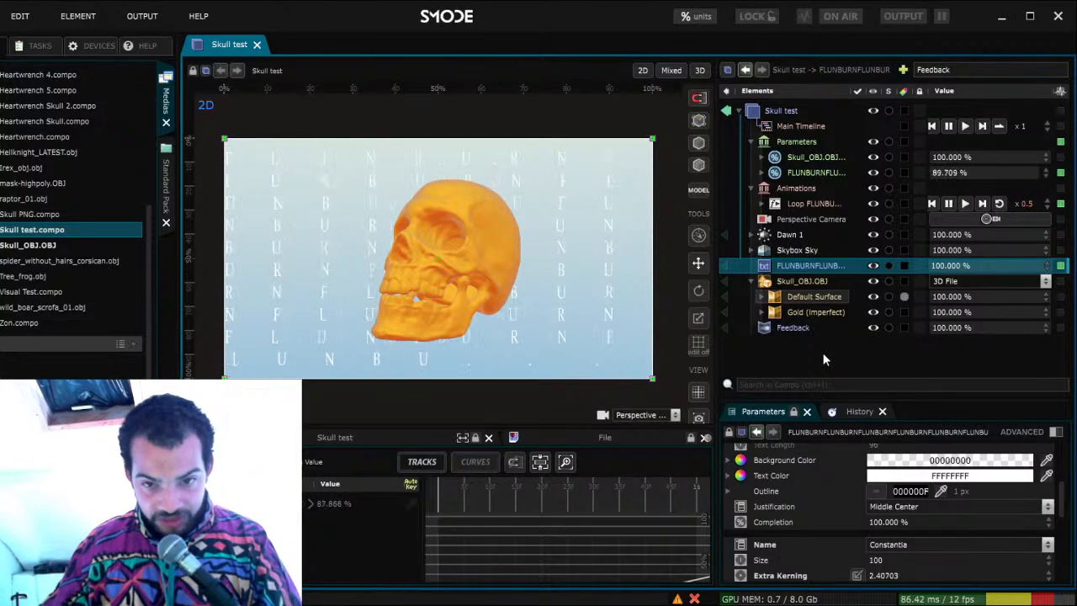
# Set the Feedback element's Feedback Level to 40 % and save the compo
pyautogui.click(798, 326)
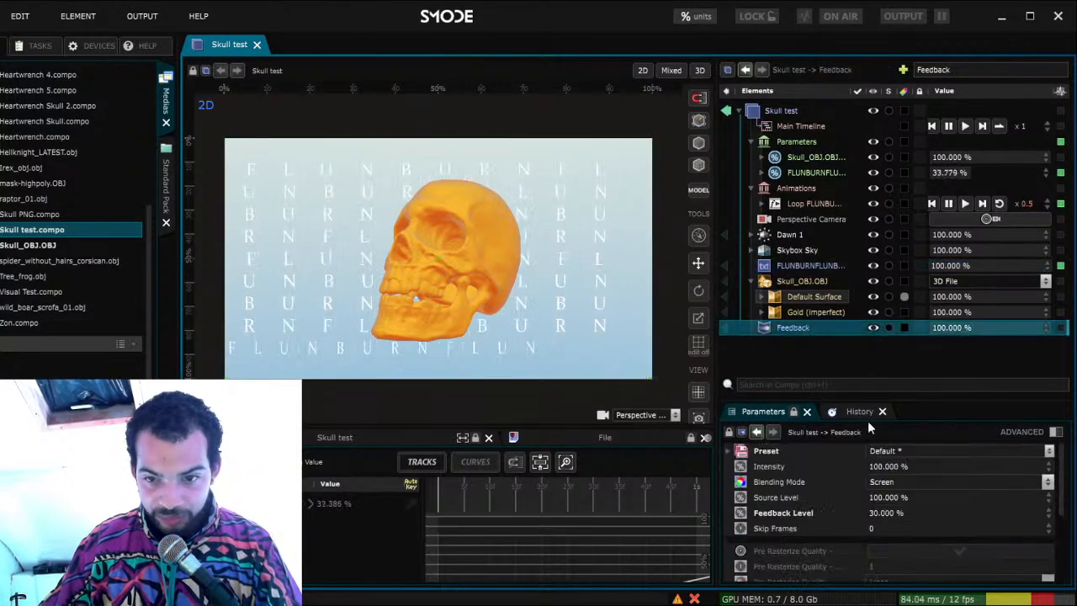
pyautogui.doubleClick(883, 513)
pyautogui.write('40')
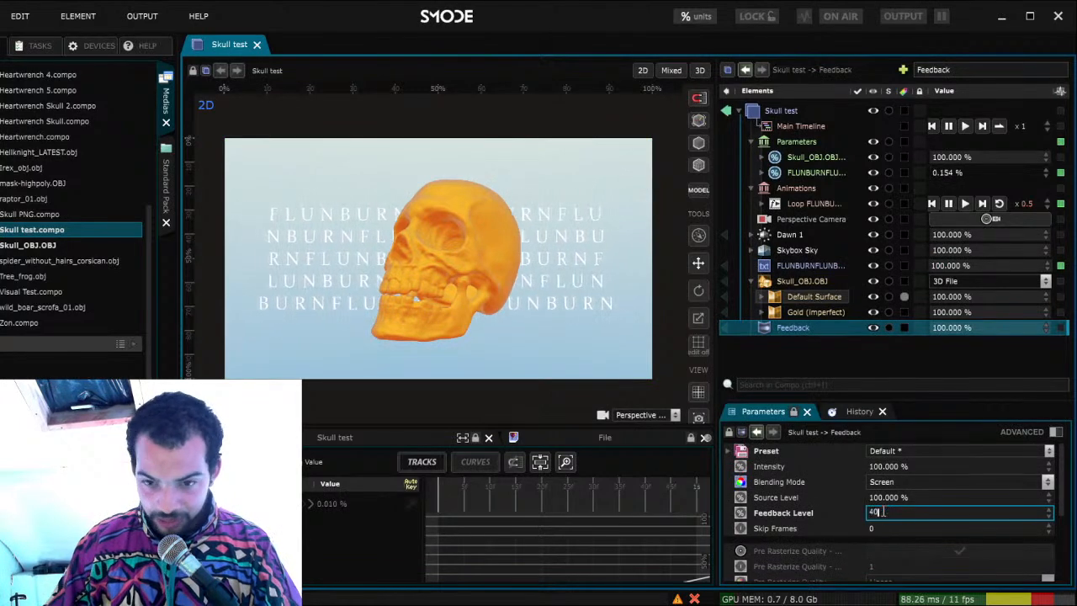
pyautogui.press('Return')
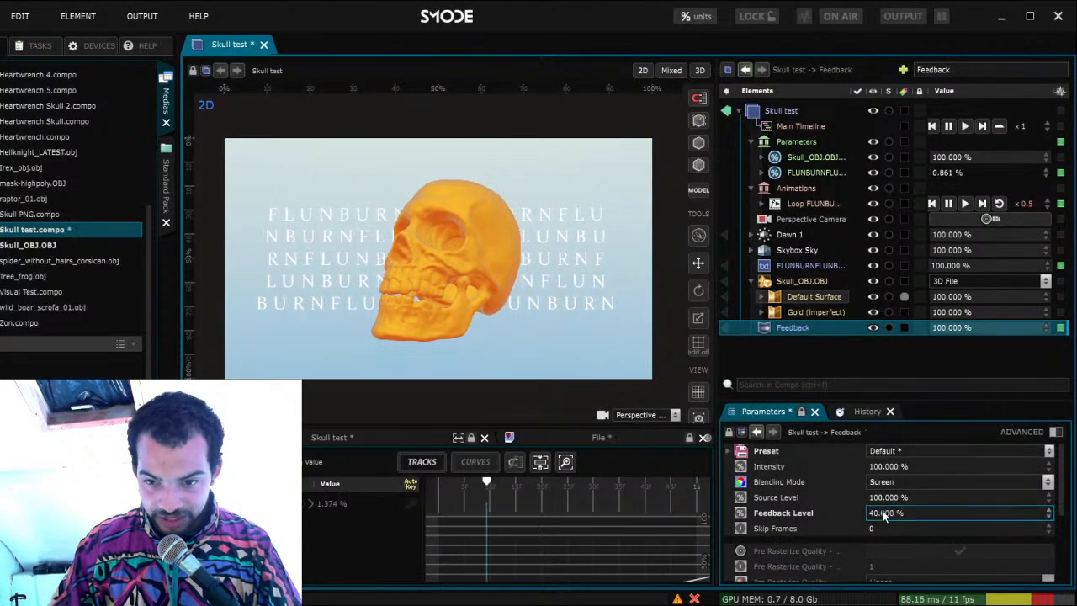
pyautogui.click(780, 359)
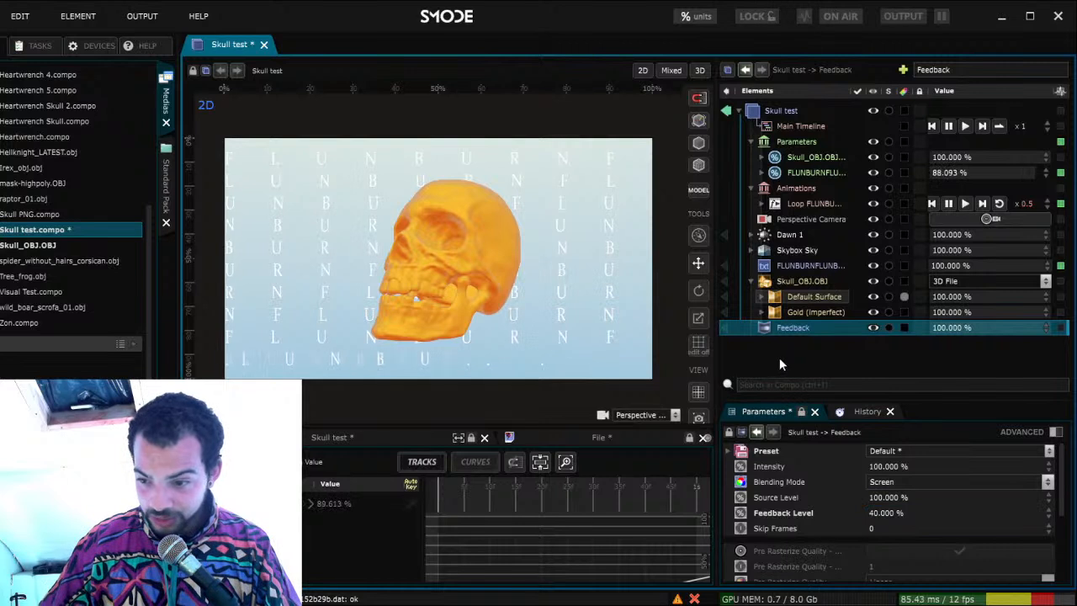
pyautogui.hotkey('ctrl', 's')
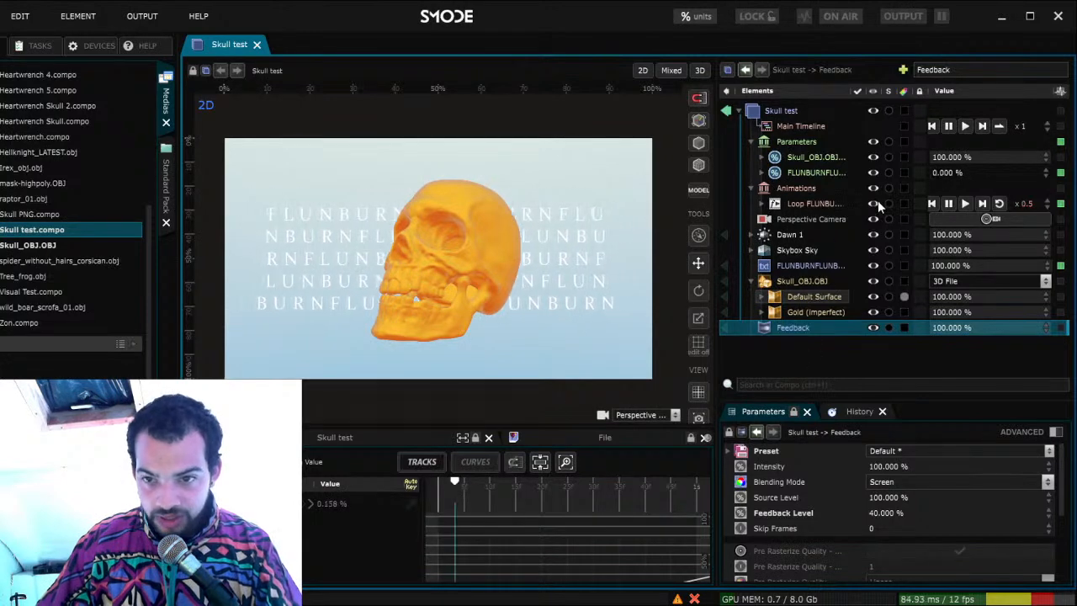
# Loop-animate the skull's Y orientation parameter at a speed of 0.5 and save the compo
pyautogui.rightClick(955, 158)
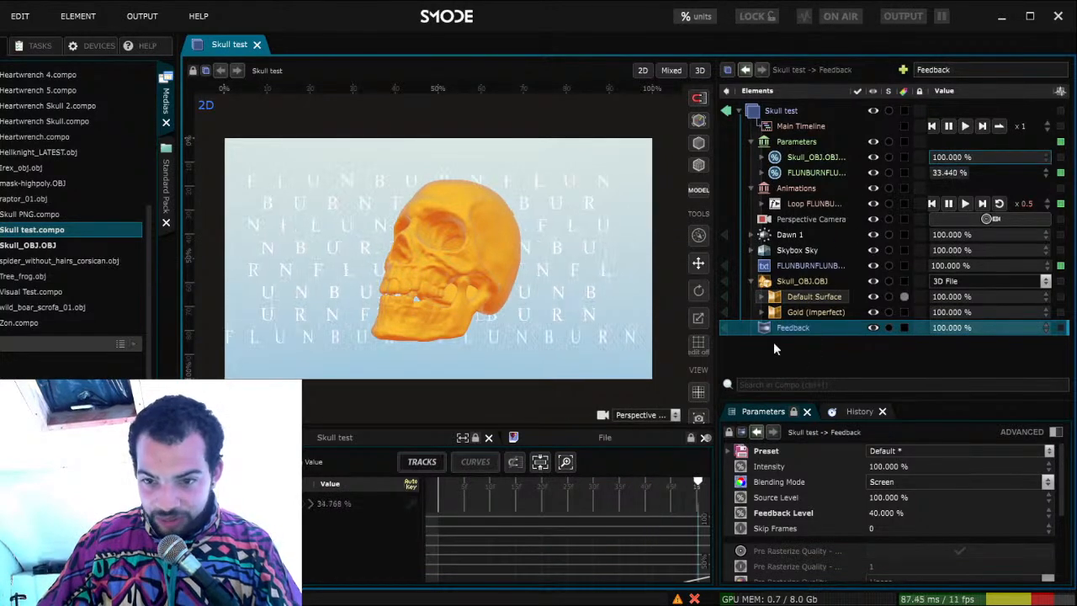
pyautogui.click(816, 396)
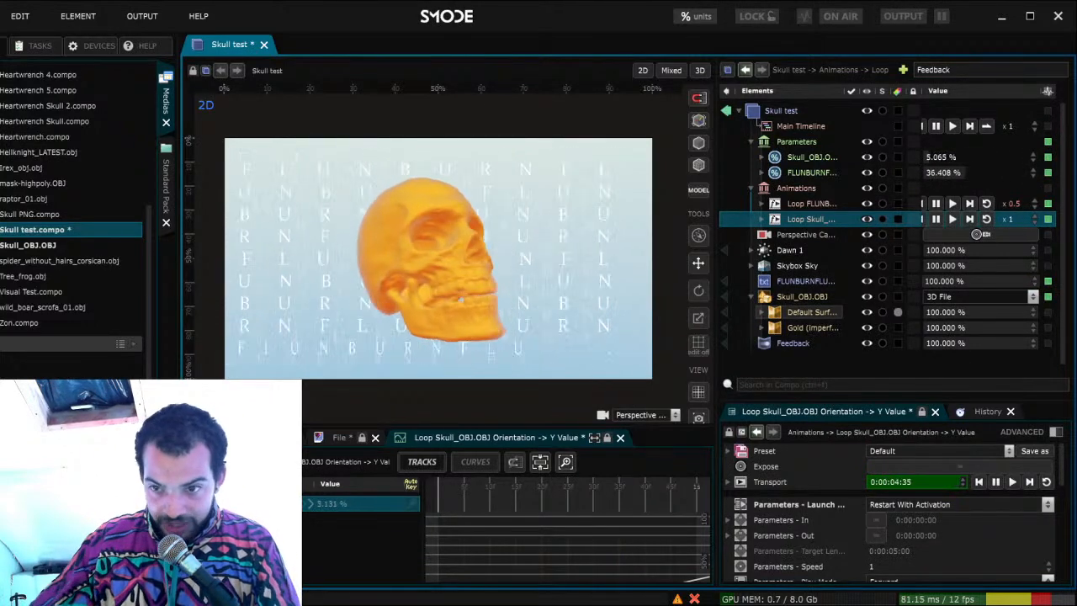
pyautogui.doubleClick(1010, 220)
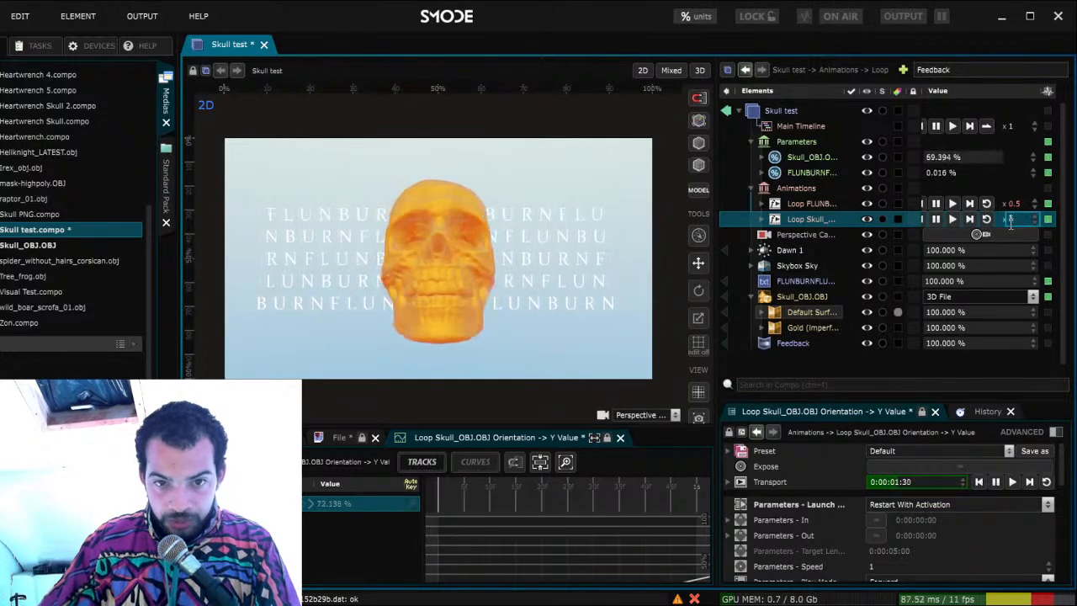
pyautogui.write('0.5')
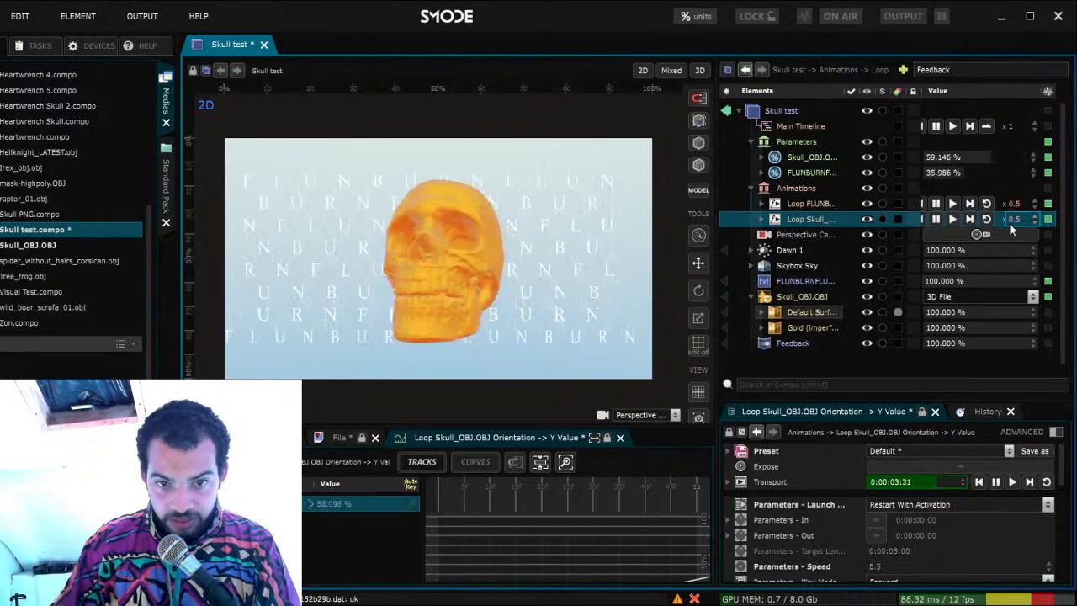
pyautogui.press('Return')
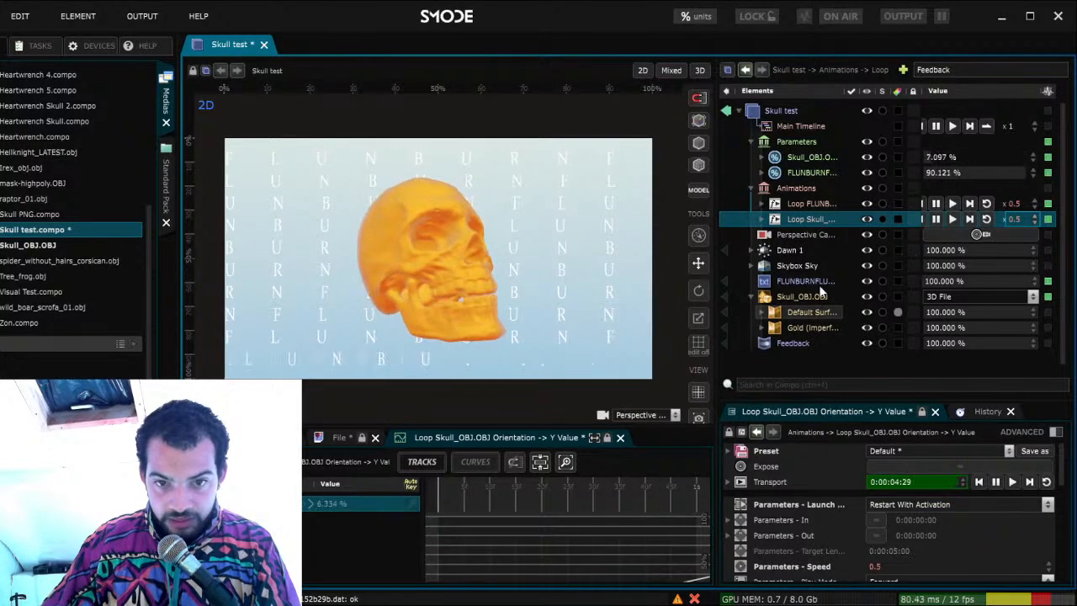
pyautogui.scroll(-1, 740, 307)
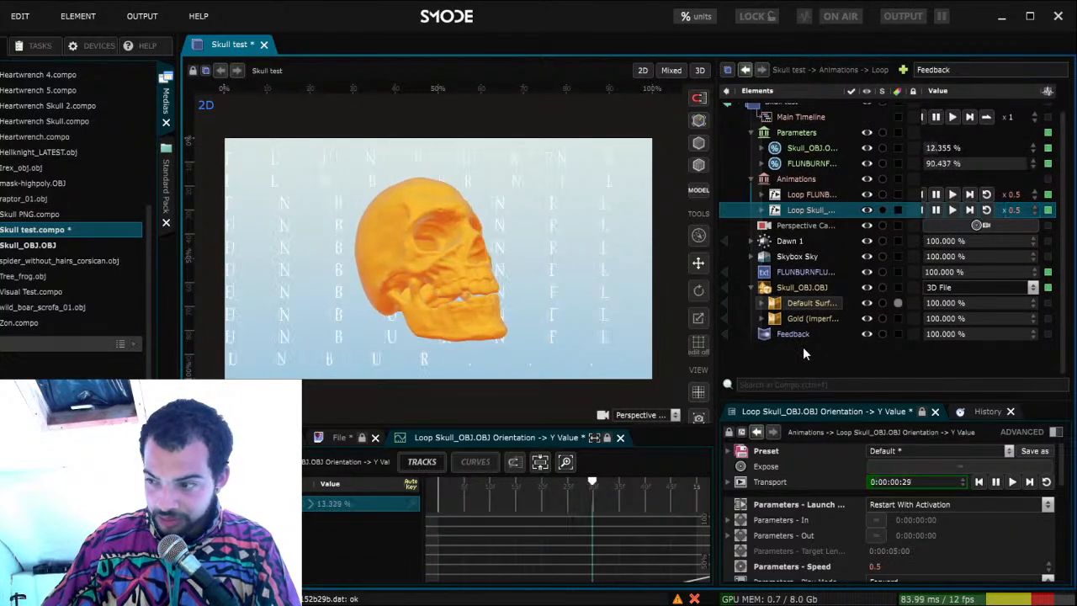
pyautogui.hotkey('ctrl', 's')
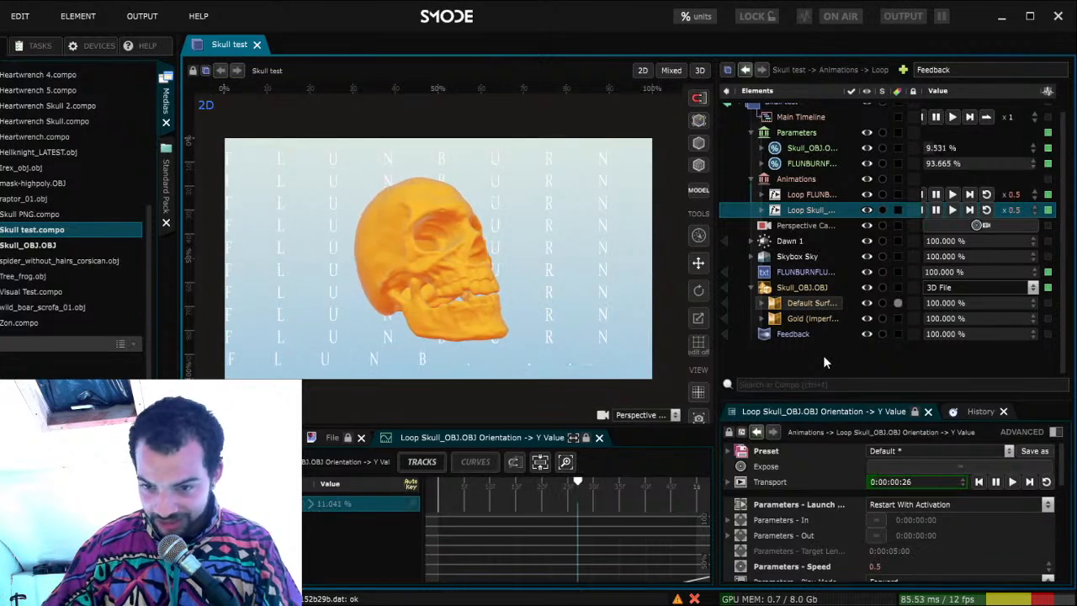
# Add a Radial Gradient element to the Skull test compo
pyautogui.click(975, 70)
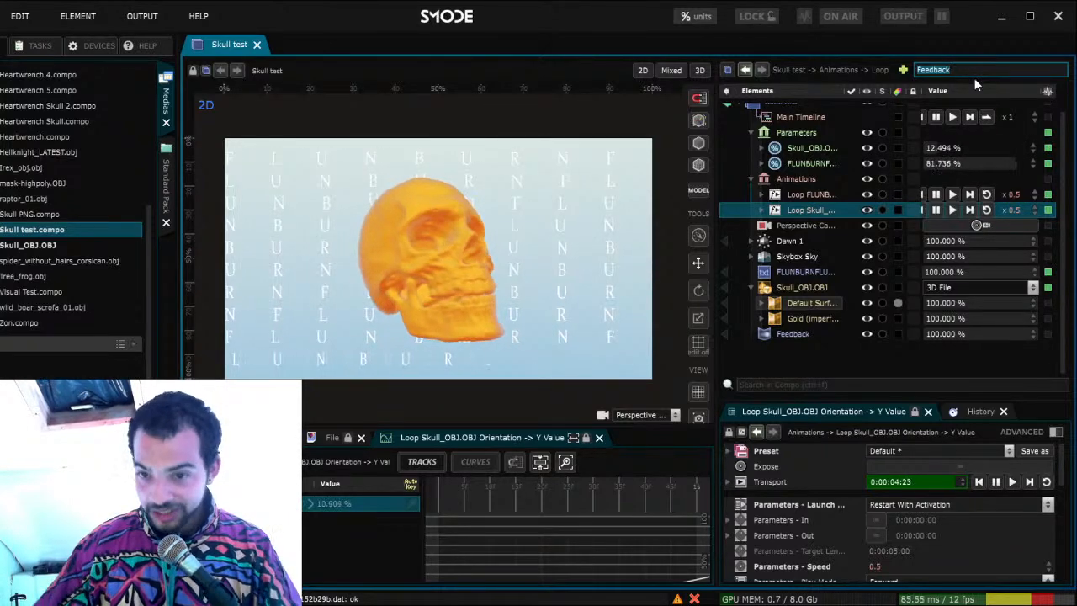
pyautogui.click(813, 355)
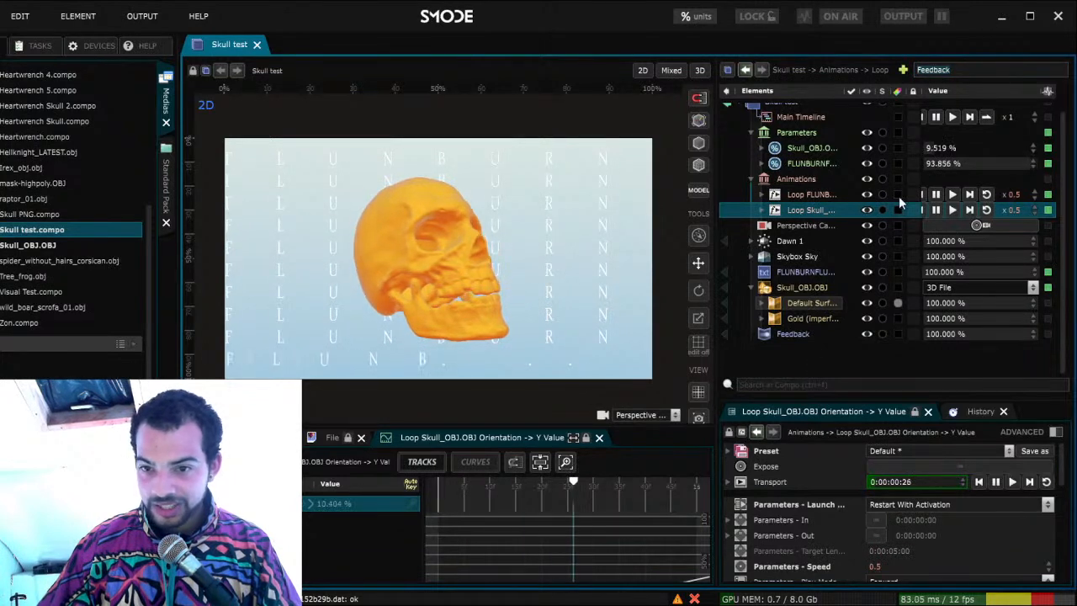
pyautogui.click(968, 69)
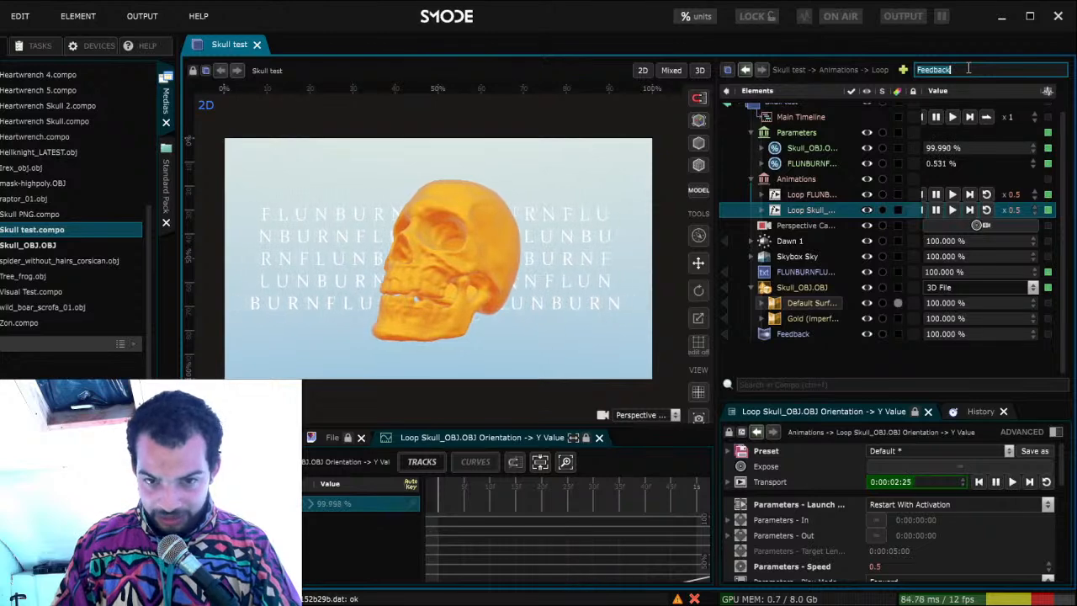
pyautogui.click(807, 226)
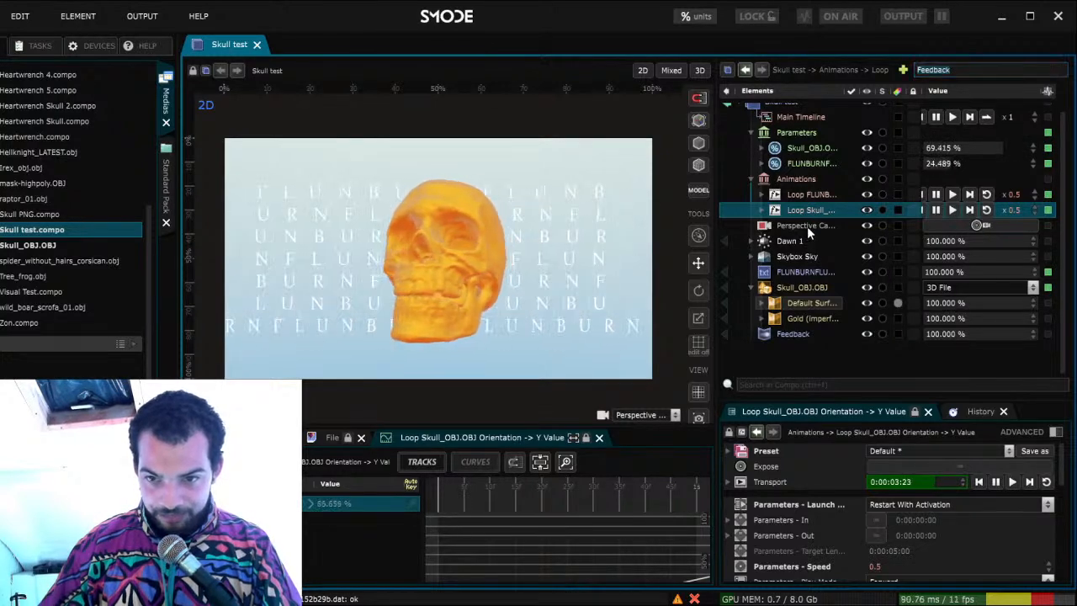
pyautogui.click(970, 69)
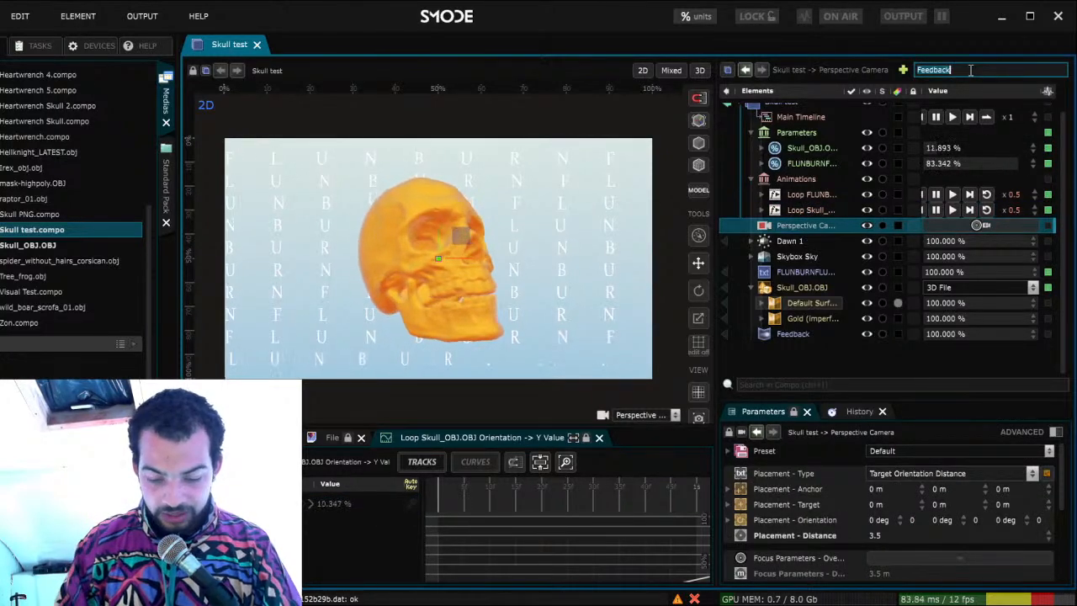
pyautogui.write('gradient')
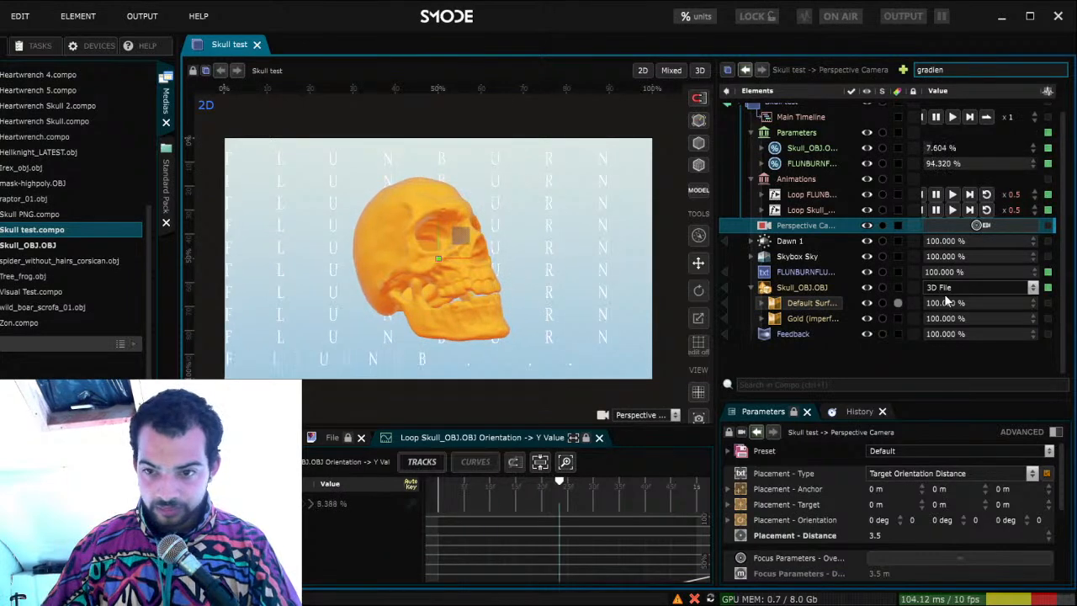
pyautogui.press('Return')
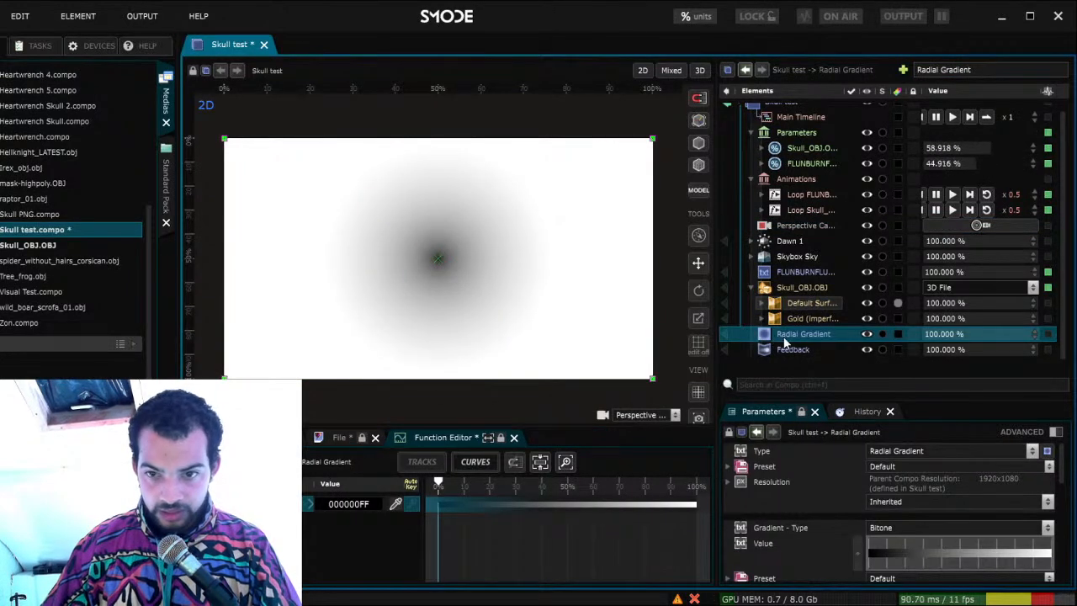
# Move the Radial Gradient between the Skybox Sky and the FLUNBURN text in the element order and save the compo
pyautogui.moveTo(792, 265); pyautogui.dragTo(798, 268)
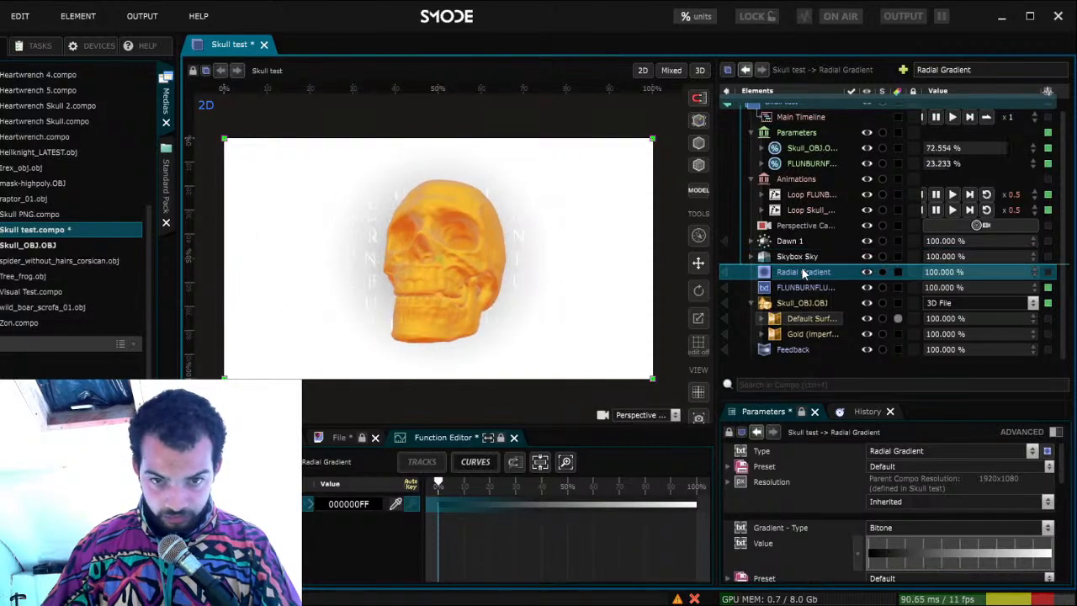
pyautogui.scroll(-1, 816, 315)
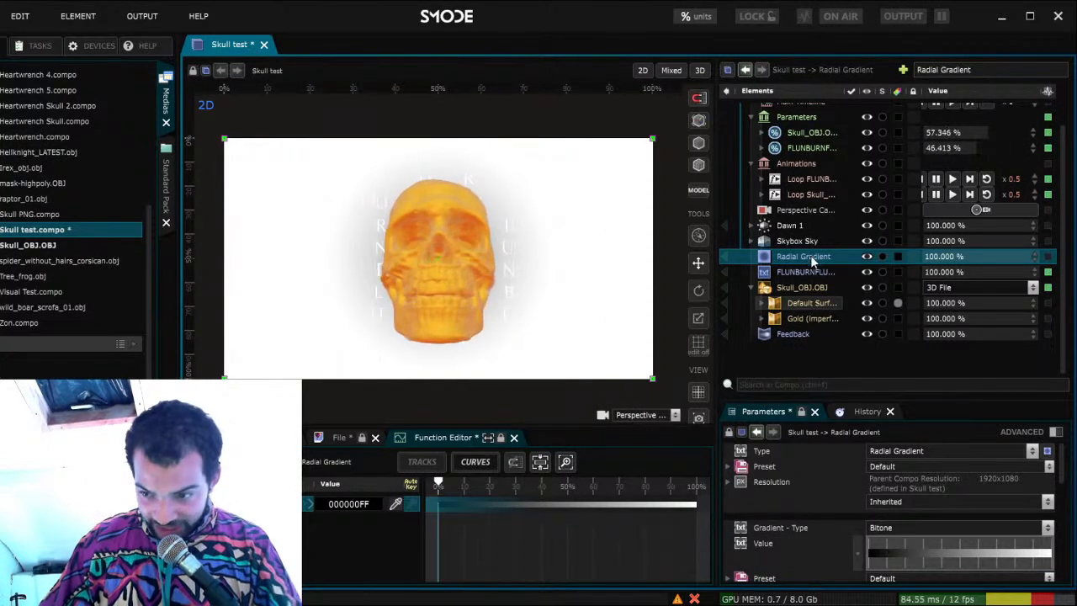
pyautogui.hotkey('ctrl', 's')
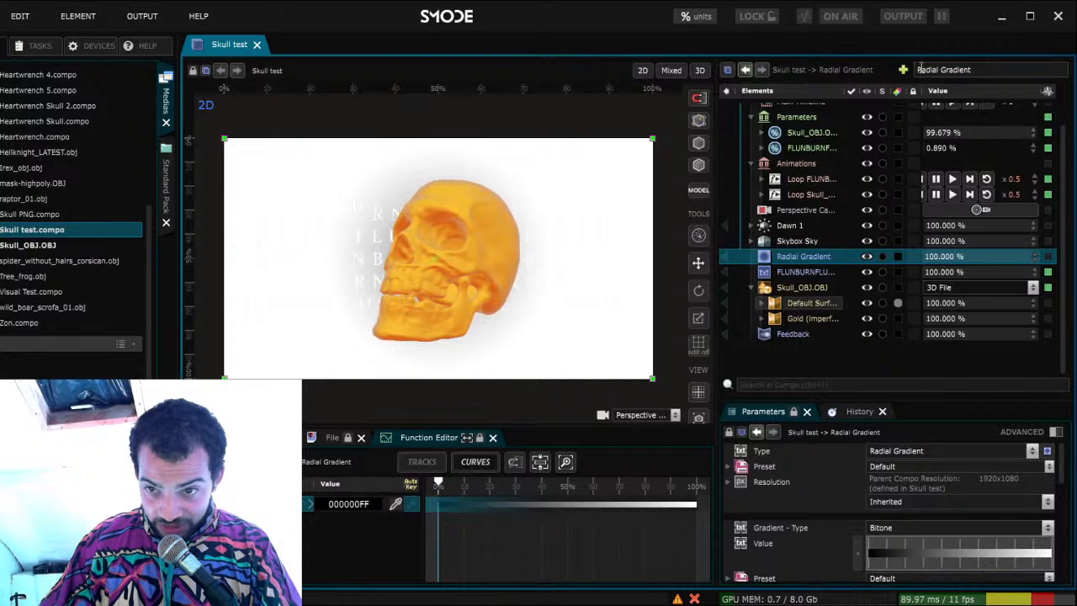
# Start a search for another element to add to the compo
pyautogui.click(1008, 69)
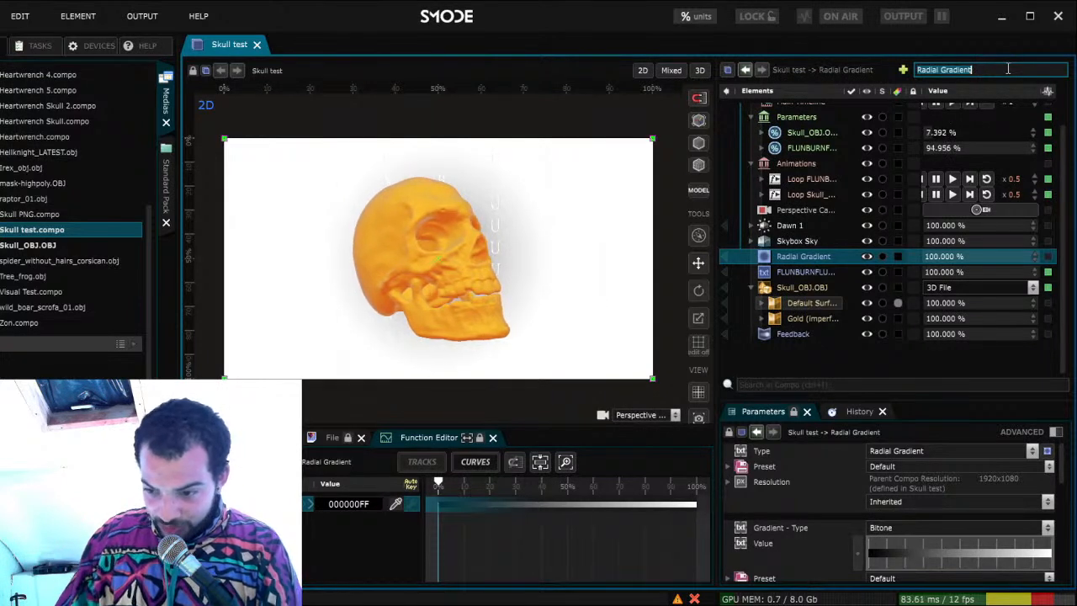
# Add the Strobe.fs effect to the Radial Gradient, give it a standalone player, and save the composition
pyautogui.write('strobe')
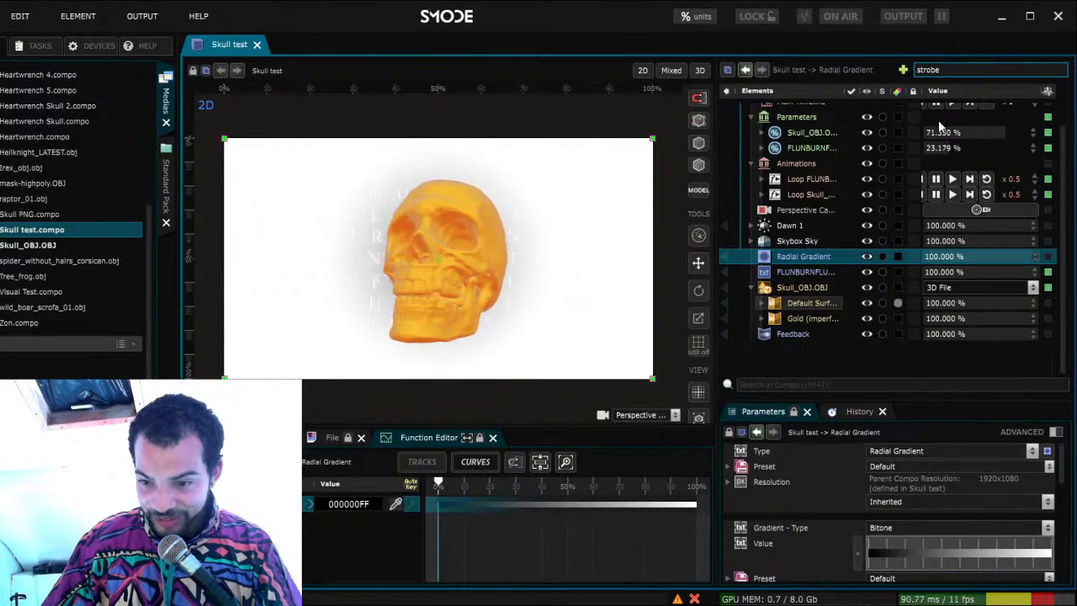
pyautogui.press('Return')
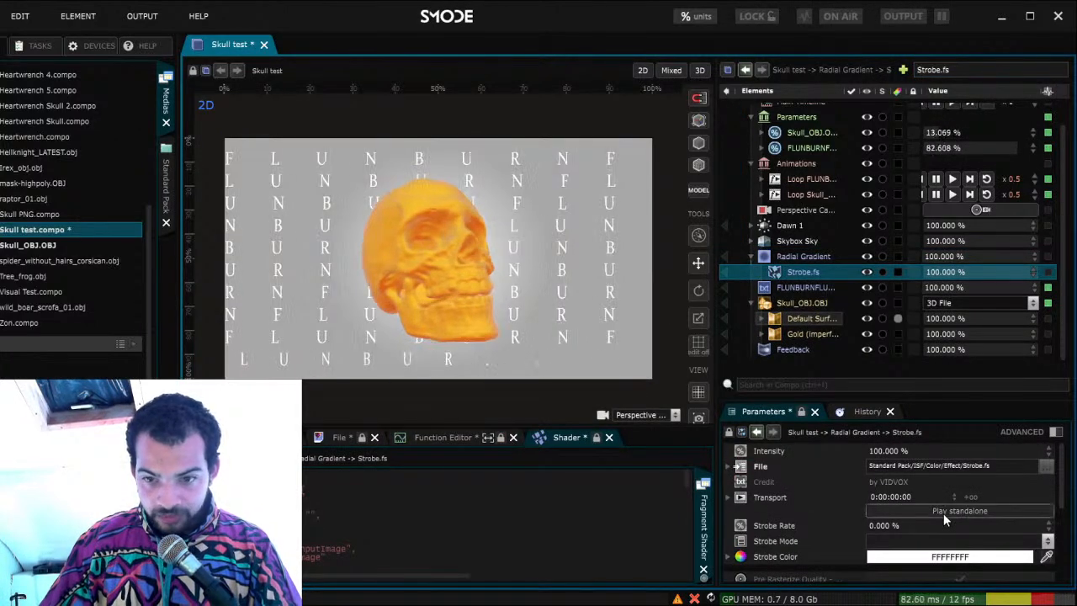
pyautogui.click(942, 511)
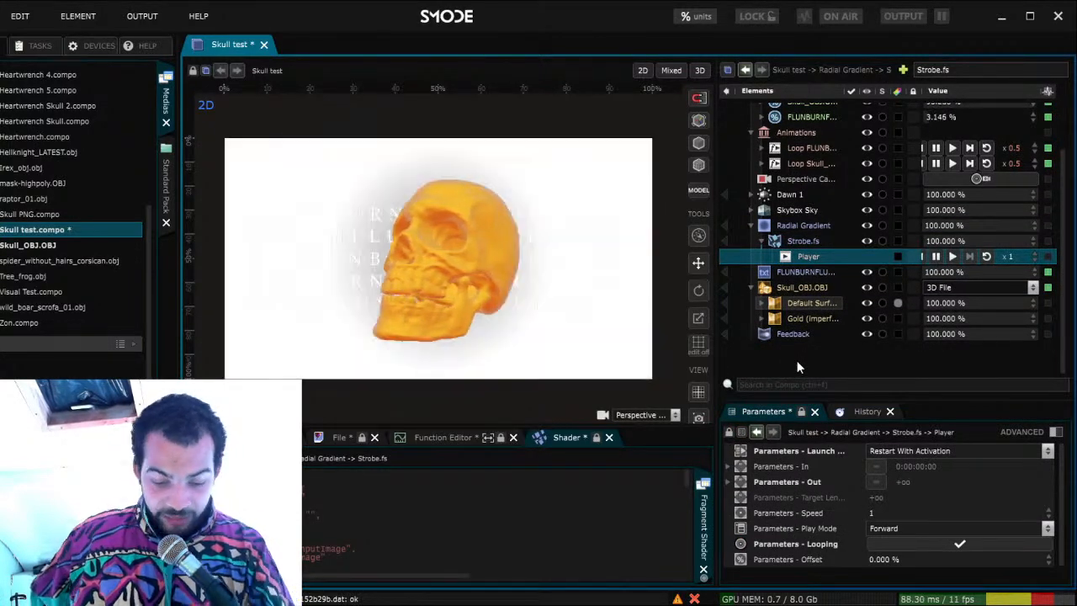
pyautogui.hotkey('ctrl', 's')
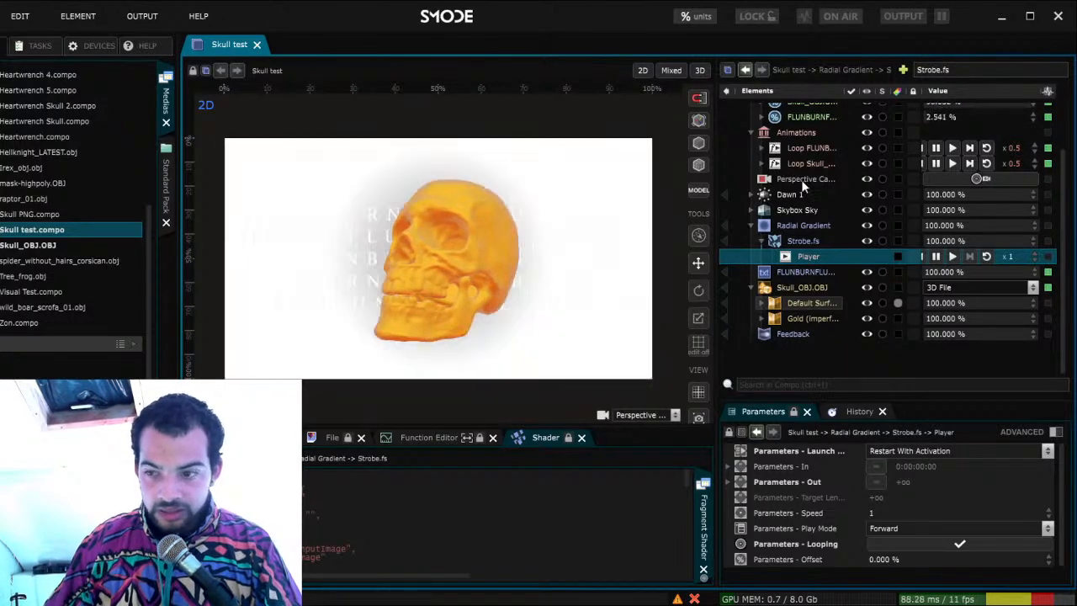
# Add the Glitch - Old VHS (Blur) effect to the composition and save it
pyautogui.click(806, 180)
pyautogui.click(966, 69)
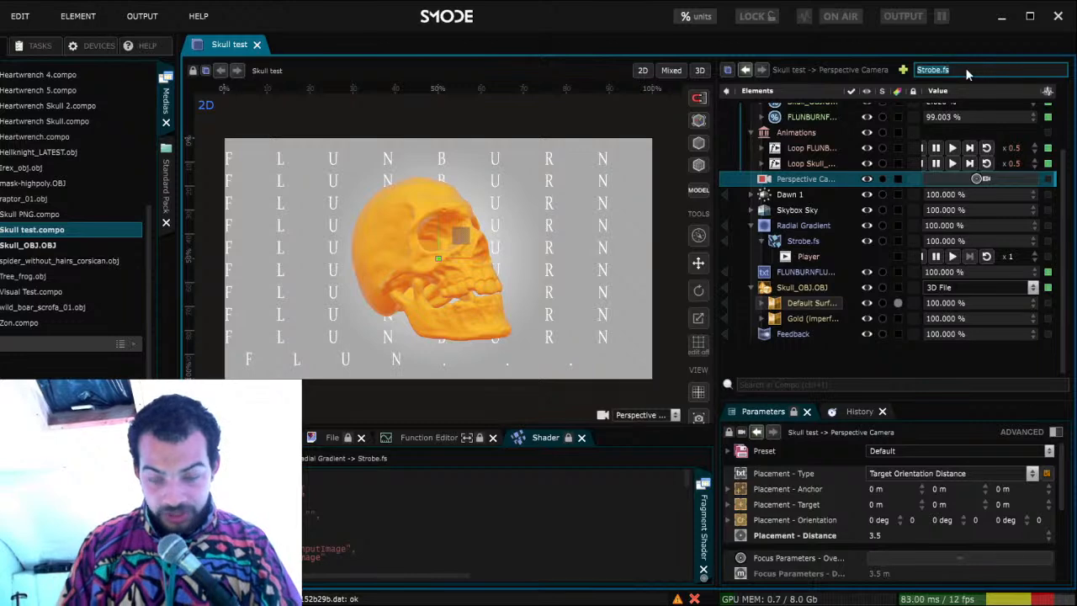
pyautogui.write('vhs')
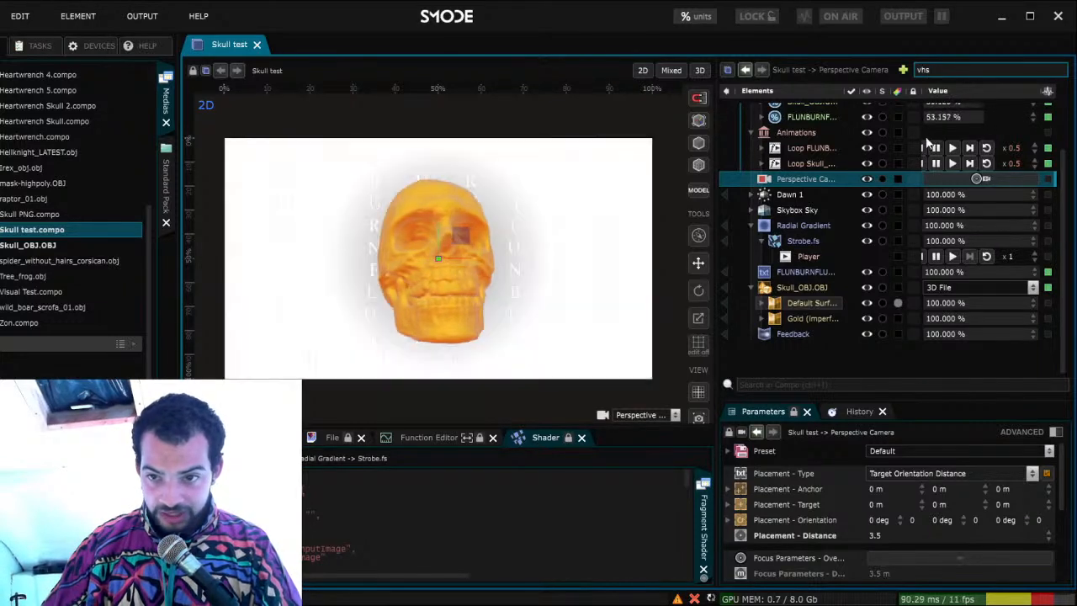
pyautogui.press('Return')
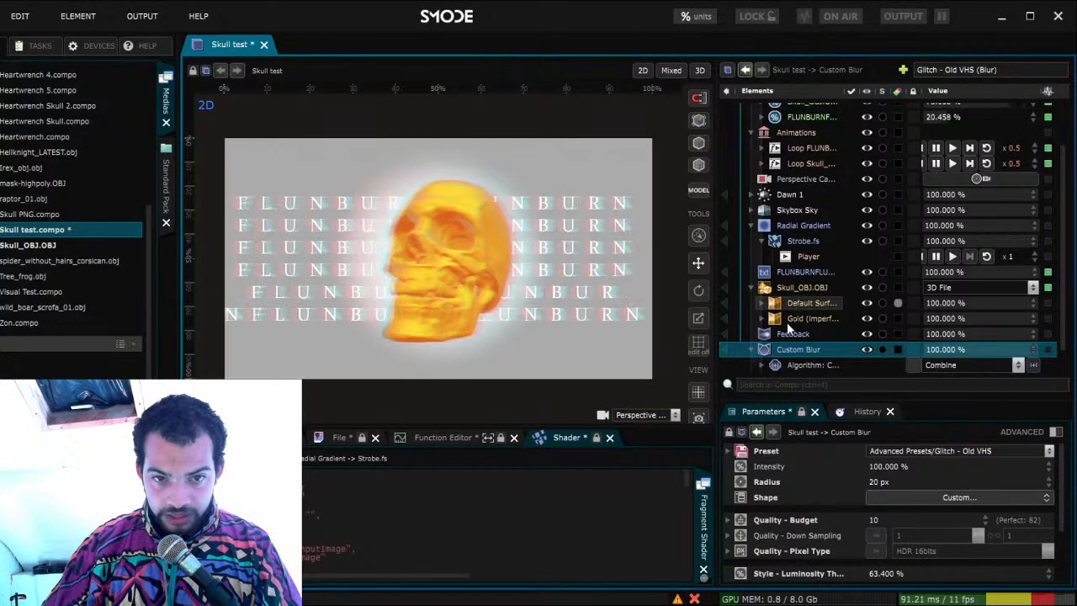
pyautogui.scroll(-1, 770, 335)
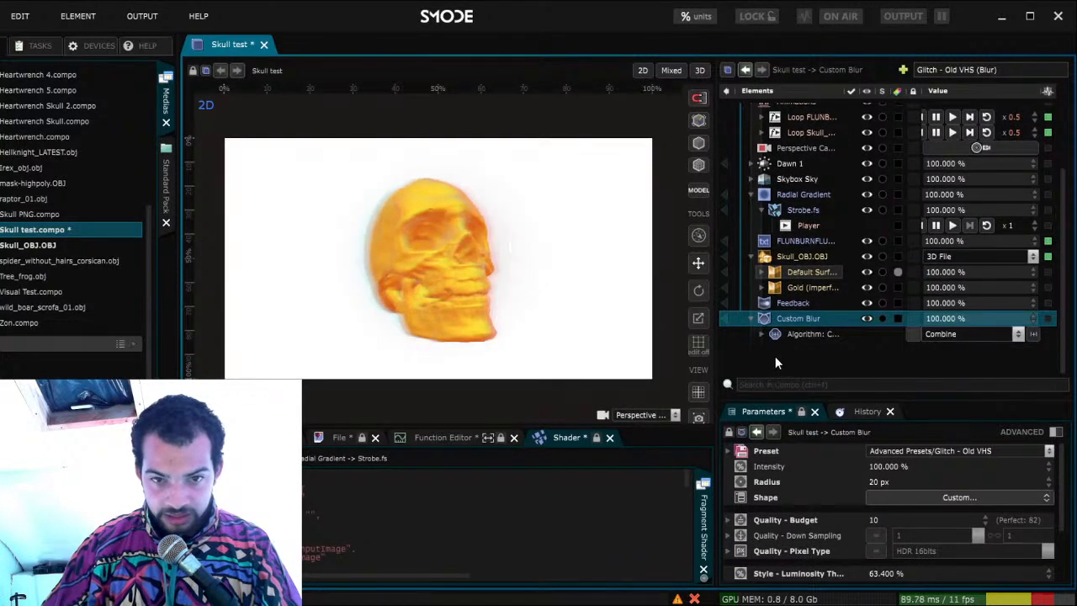
pyautogui.hotkey('ctrl', 's')
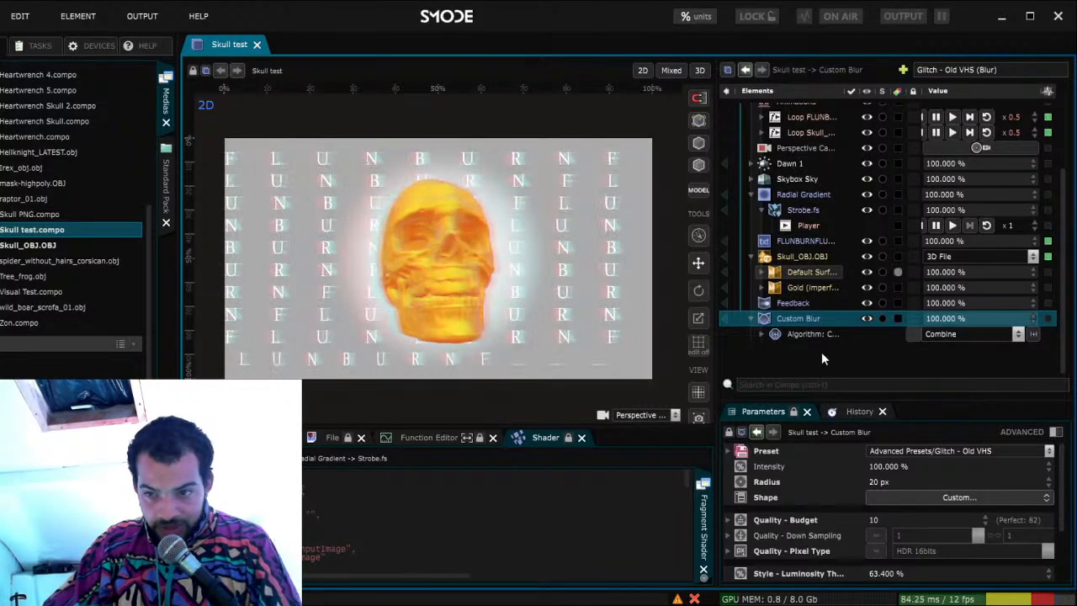
# Add the VHS Glitch.fs shader after the Custom Blur and give it a standalone player
pyautogui.click(1016, 69)
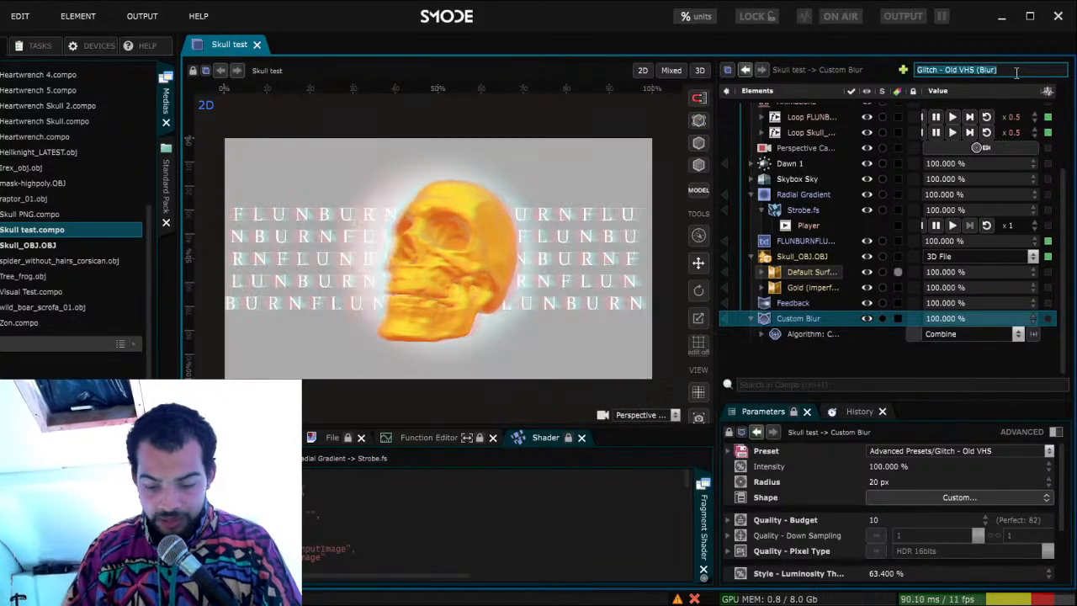
pyautogui.write('vhs')
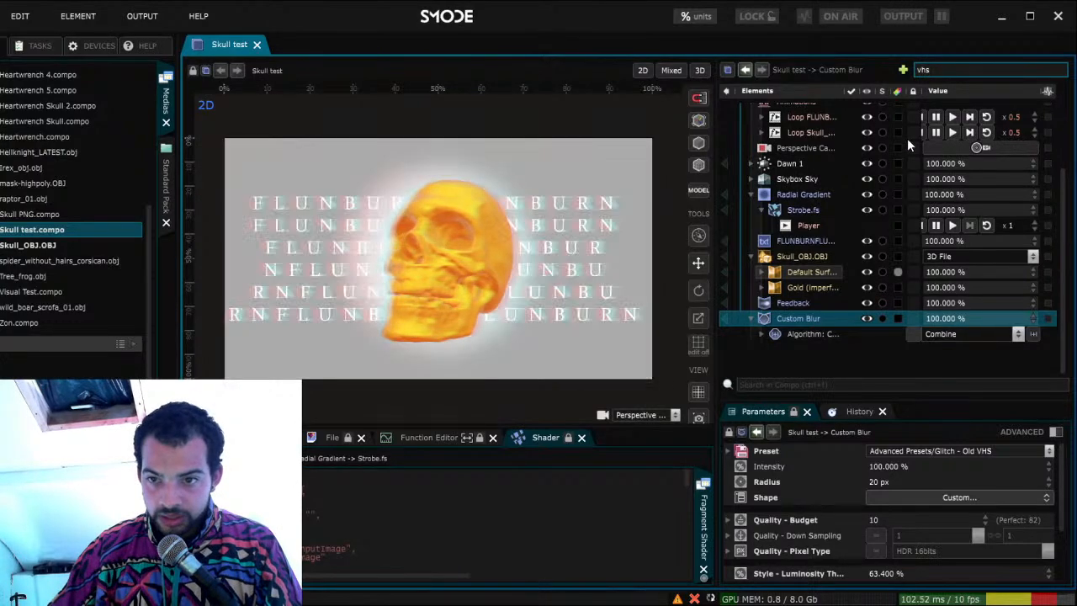
pyautogui.press('Return')
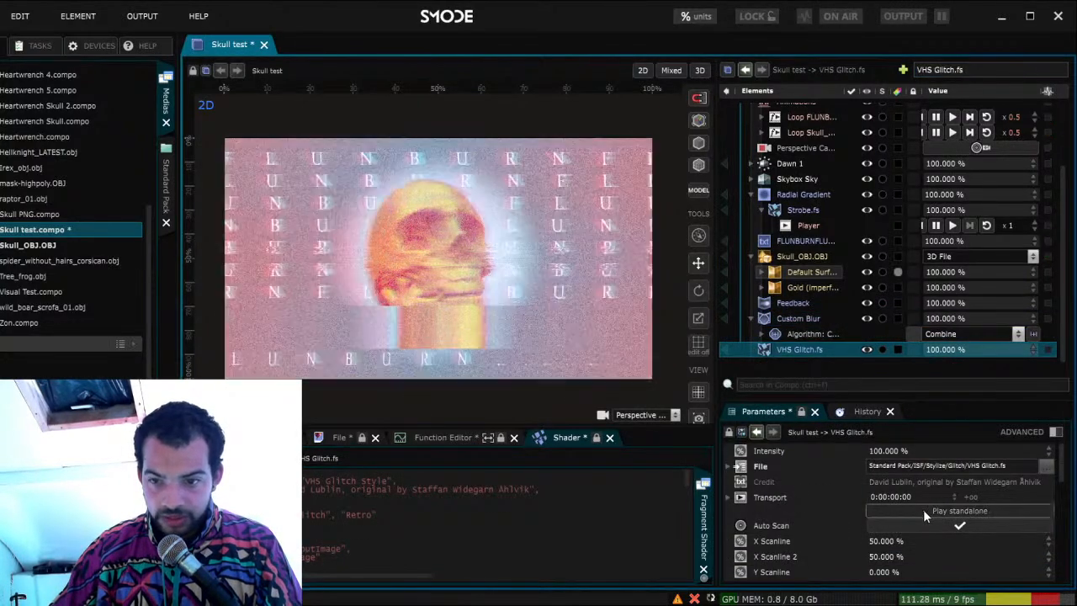
pyautogui.click(923, 509)
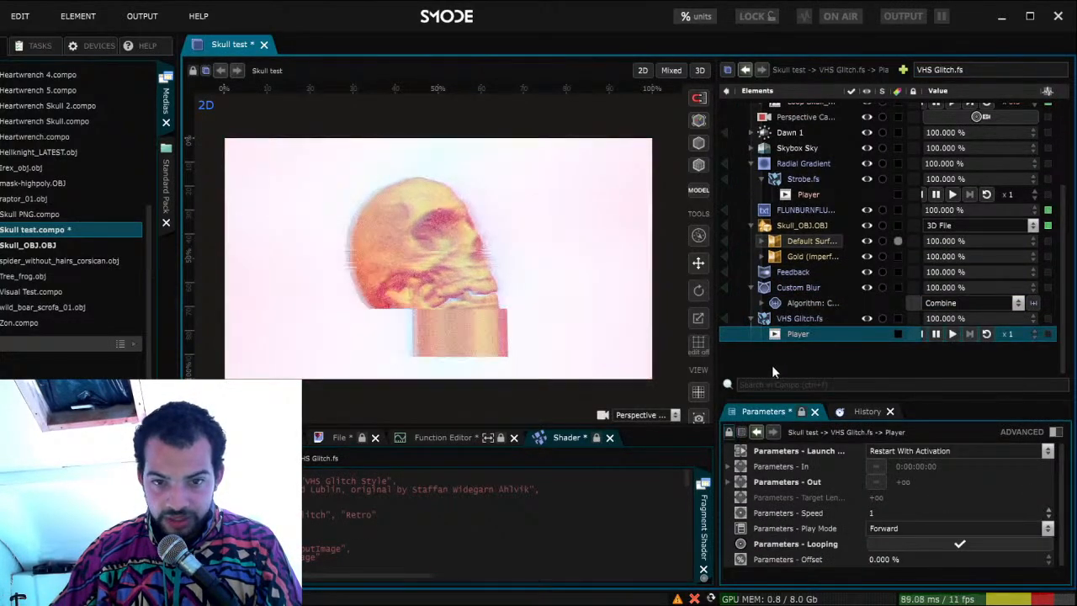
# Try the VHS Glitch.fs effect at intensities of 50 %, 0 % and 25 %
pyautogui.click(799, 319)
pyautogui.click(947, 319)
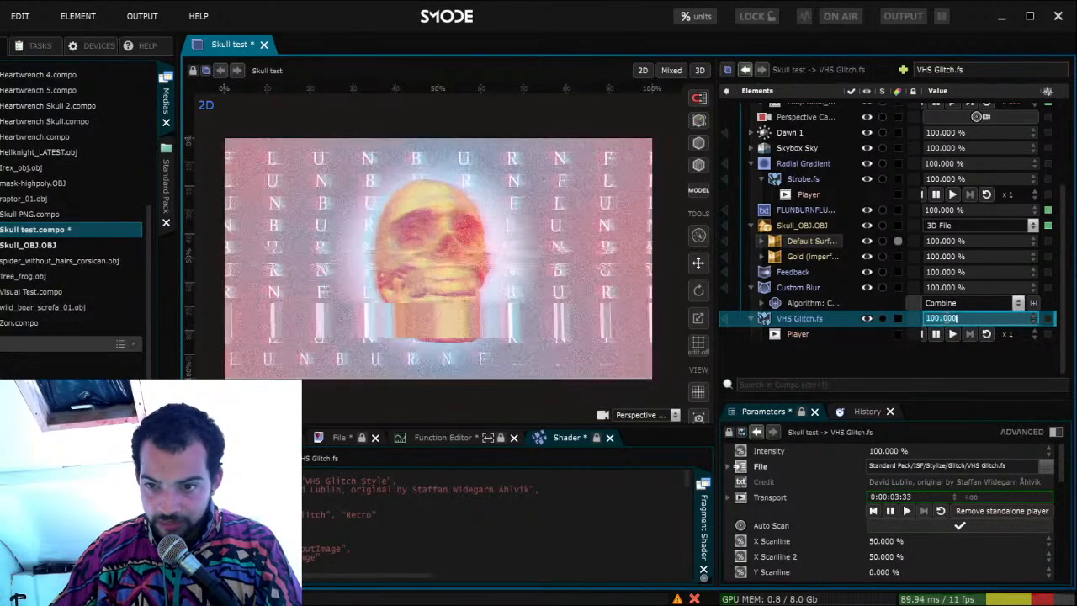
pyautogui.write('50')
pyautogui.press('Return')
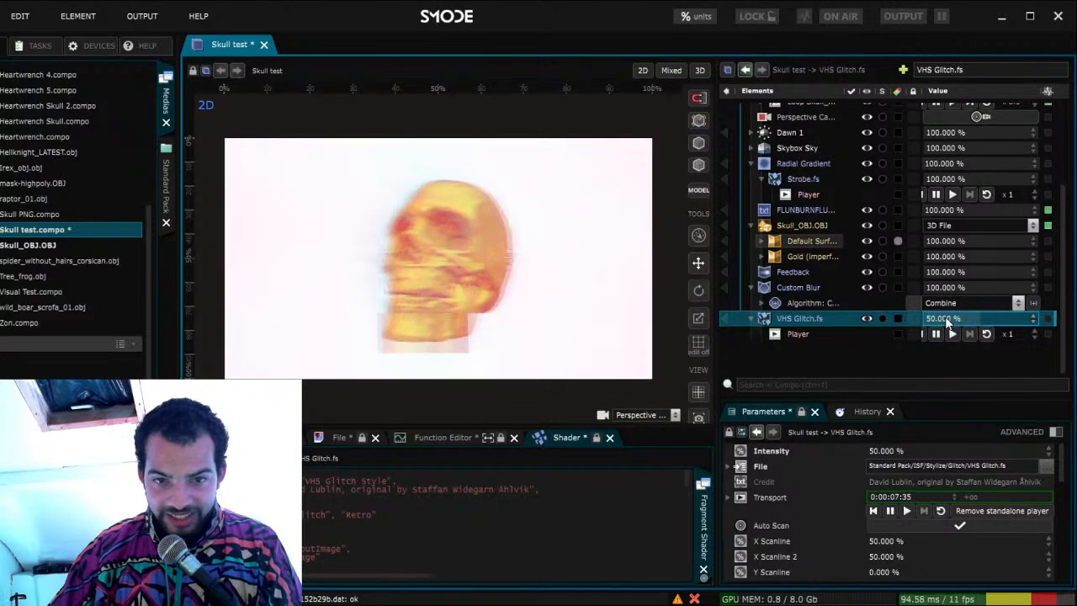
pyautogui.click(946, 319)
pyautogui.write('0')
pyautogui.press('Return')
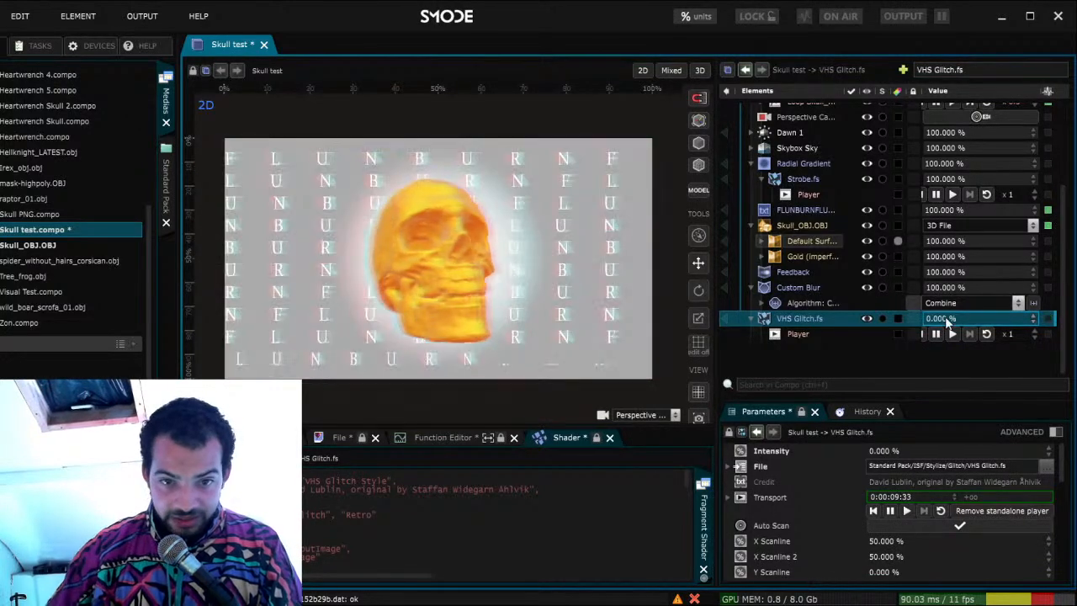
pyautogui.click(946, 318)
pyautogui.write('25')
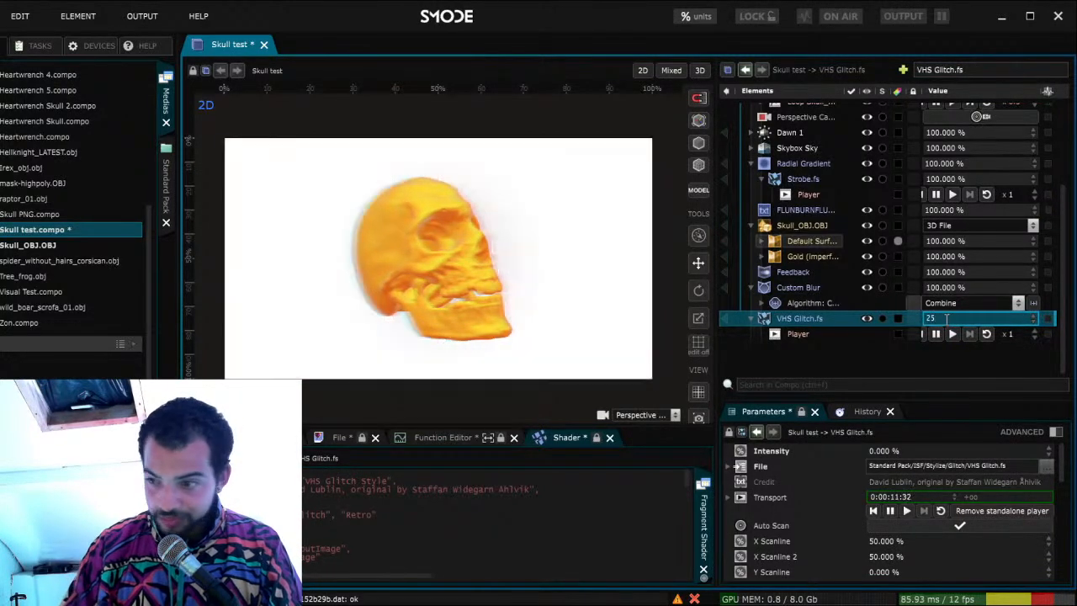
pyautogui.press('Return')
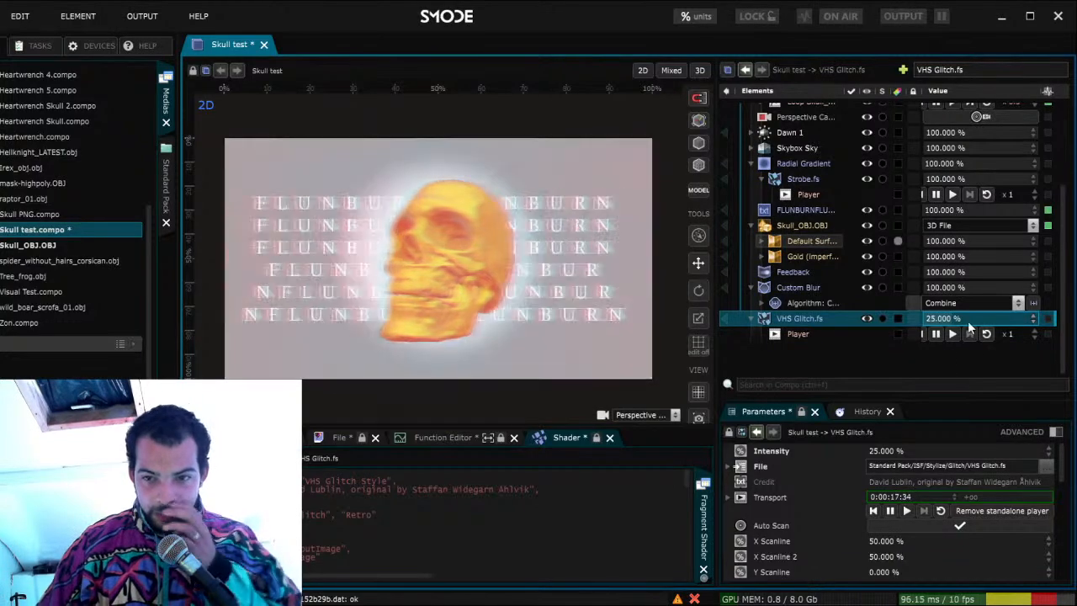
# Compare VHS Glitch.fs at 100 % intensity, reduce it to 0 %, and save the composition
pyautogui.click(962, 318)
pyautogui.write('100')
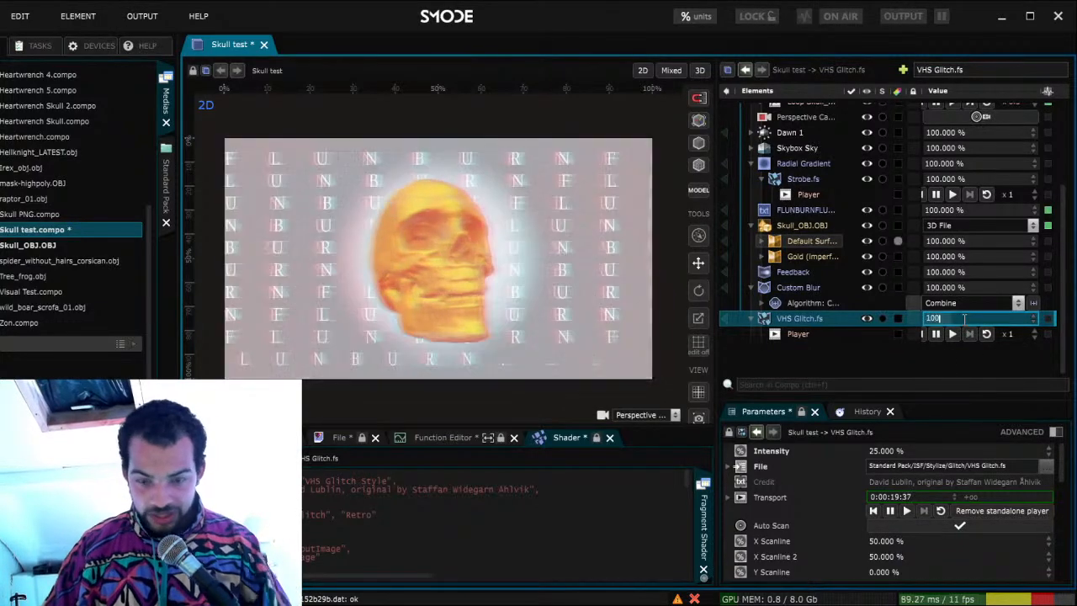
pyautogui.press('Return')
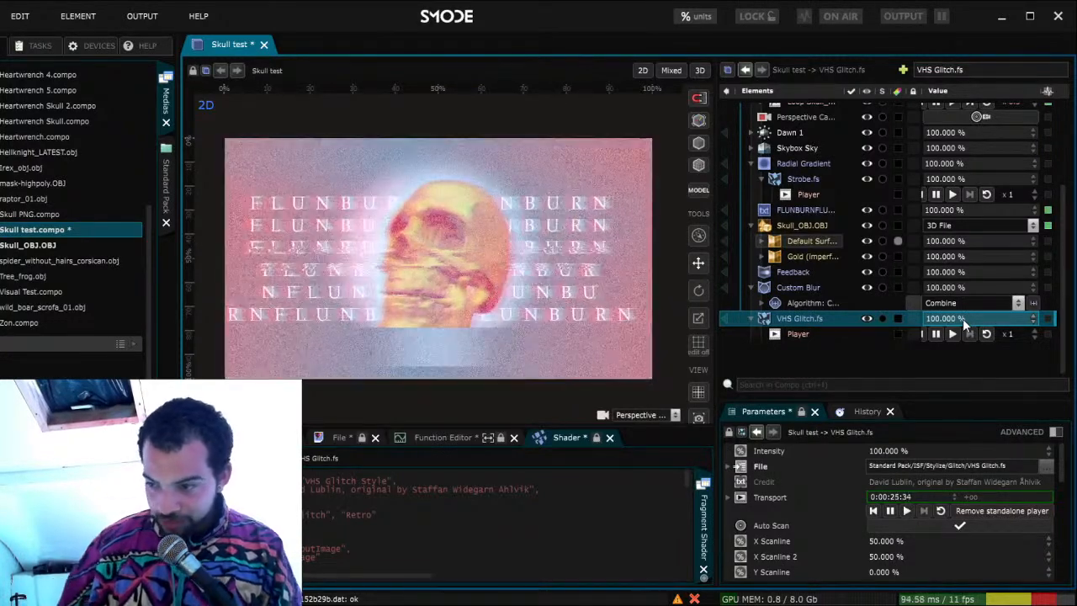
pyautogui.moveTo(962, 318); pyautogui.dragTo(892, 318)
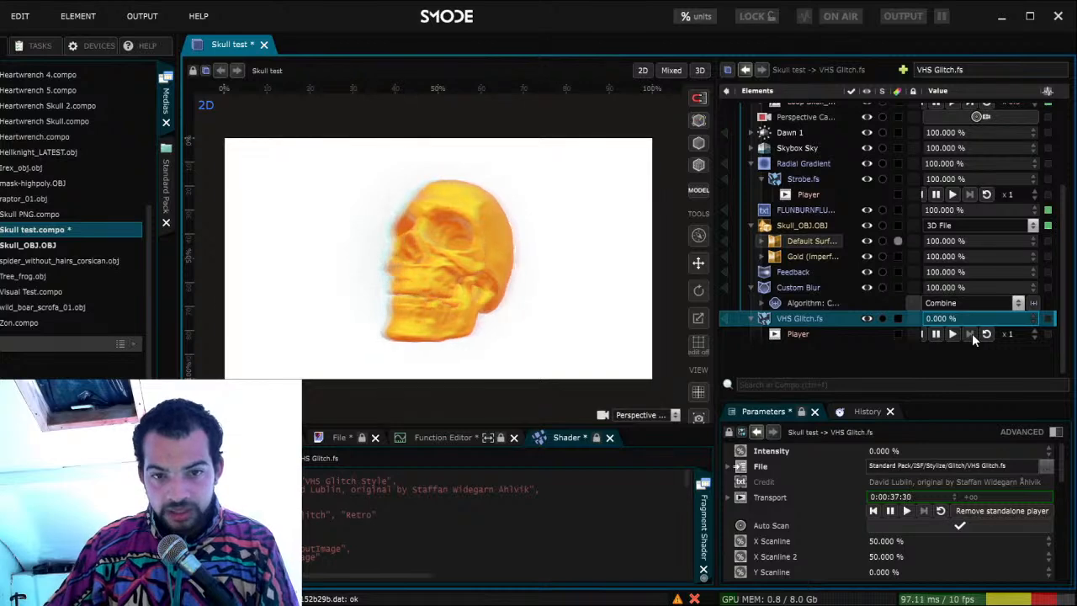
pyautogui.hotkey('ctrl', 's')
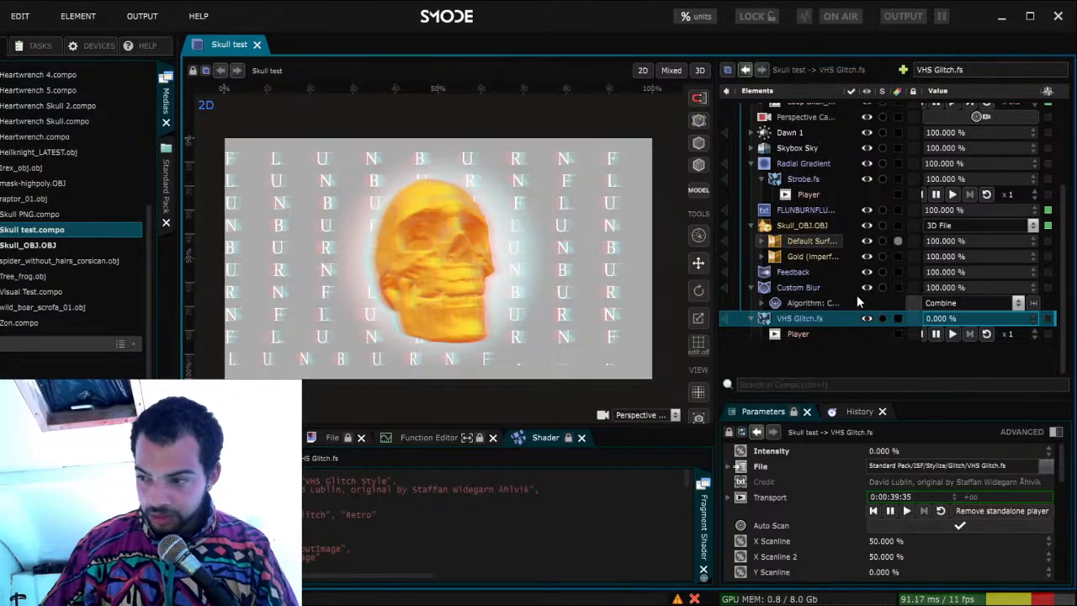
# Disable the Strobe.fs effect on the Radial Gradient and save the composition
pyautogui.scroll(3, 859, 296)
pyautogui.click(867, 290)
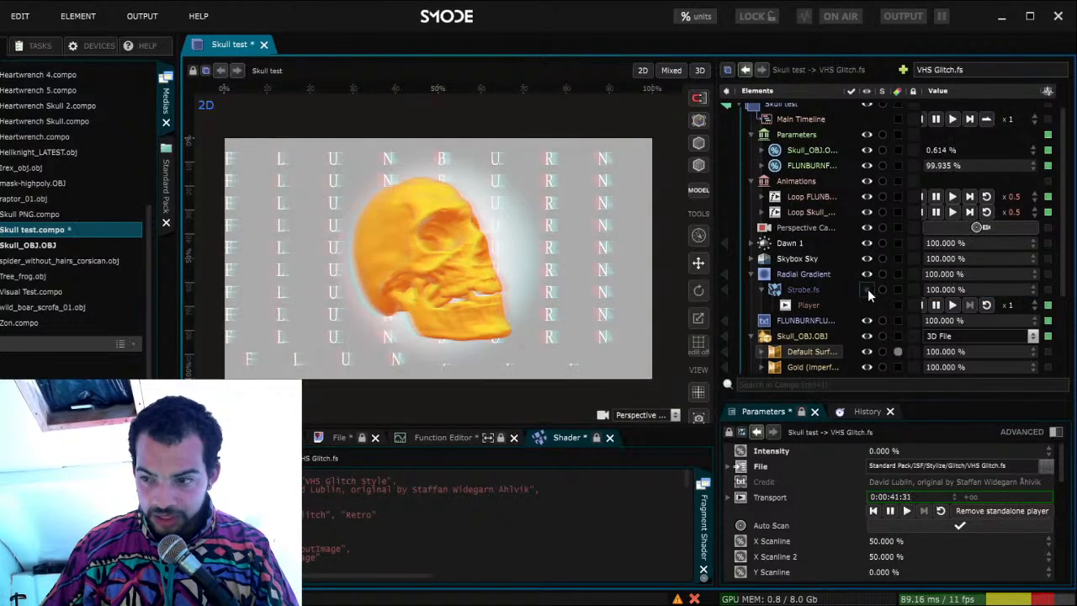
pyautogui.scroll(-3, 807, 284)
pyautogui.click(820, 334)
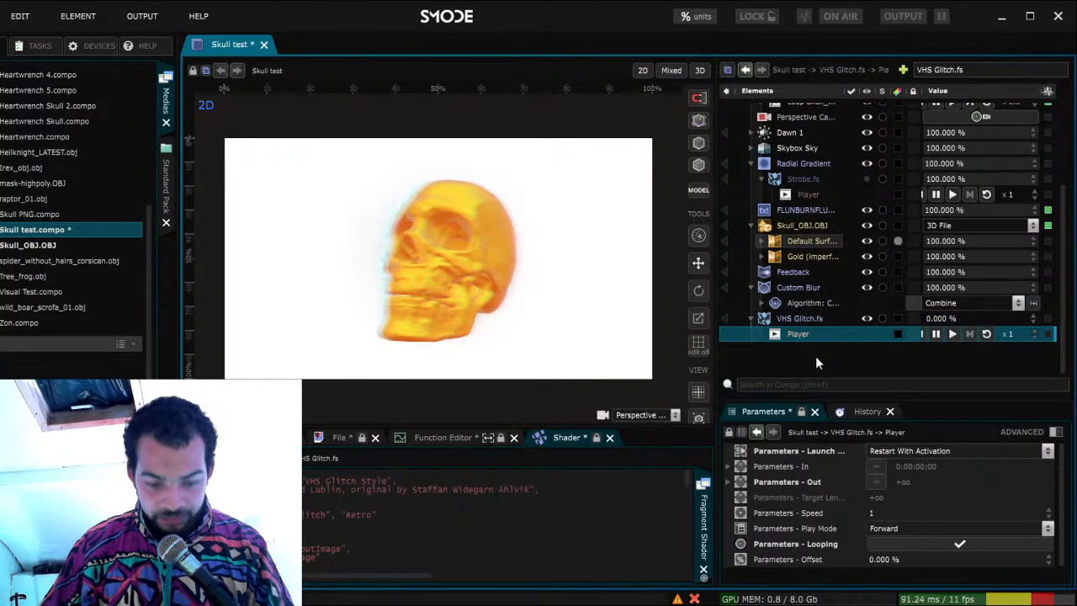
pyautogui.hotkey('ctrl', 's')
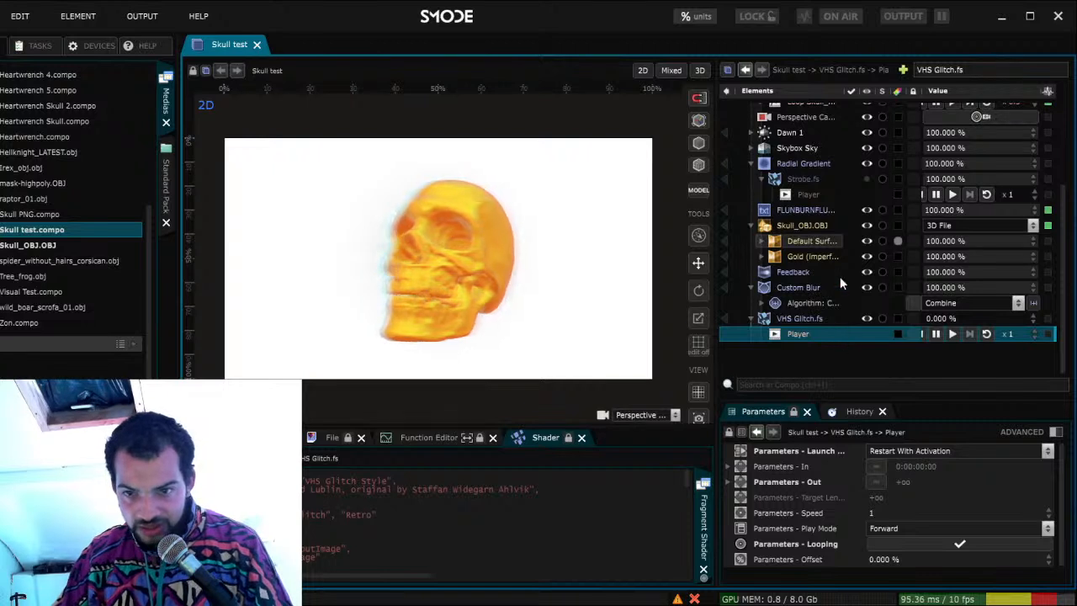
# Set the Radial Gradient's Begin Color to muted pink B38989FF and its End Color to red FF0000FF
pyautogui.click(819, 165)
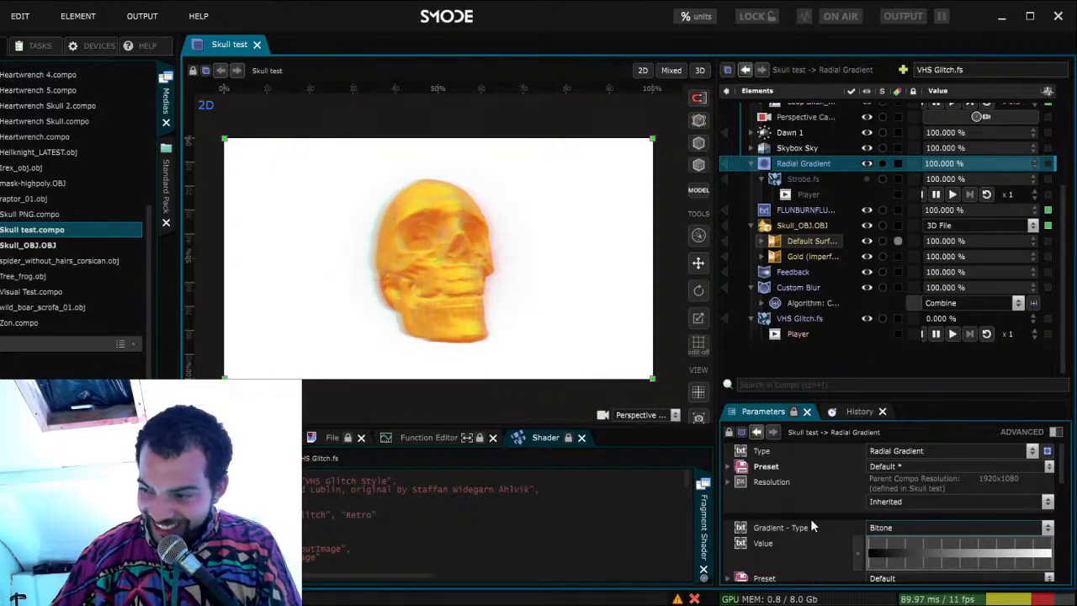
pyautogui.scroll(-5, 810, 527)
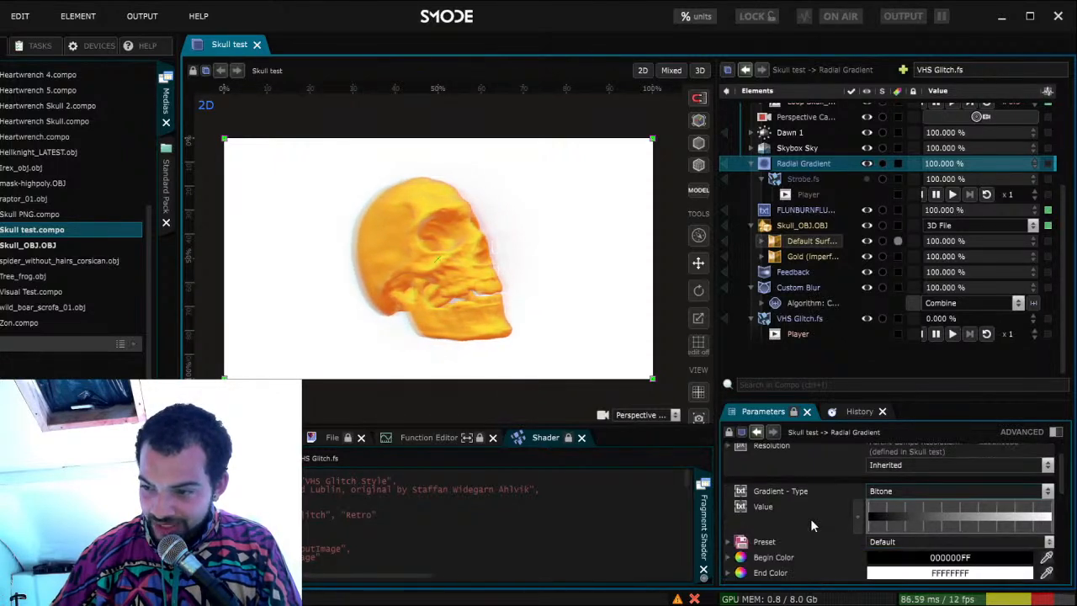
pyautogui.scroll(3, 888, 499)
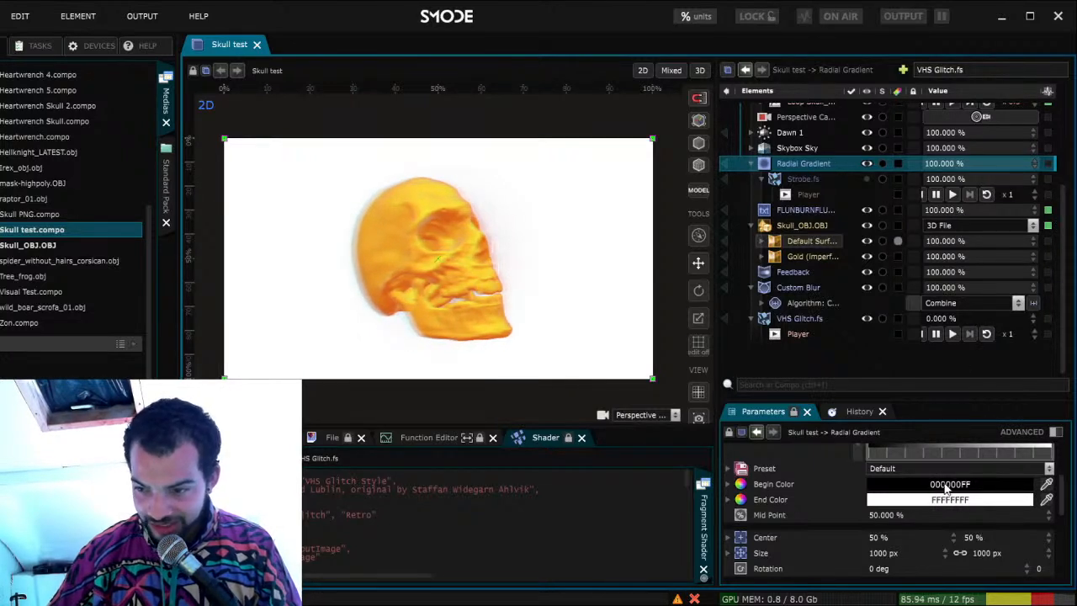
pyautogui.moveTo(962, 485); pyautogui.dragTo(1027, 444)
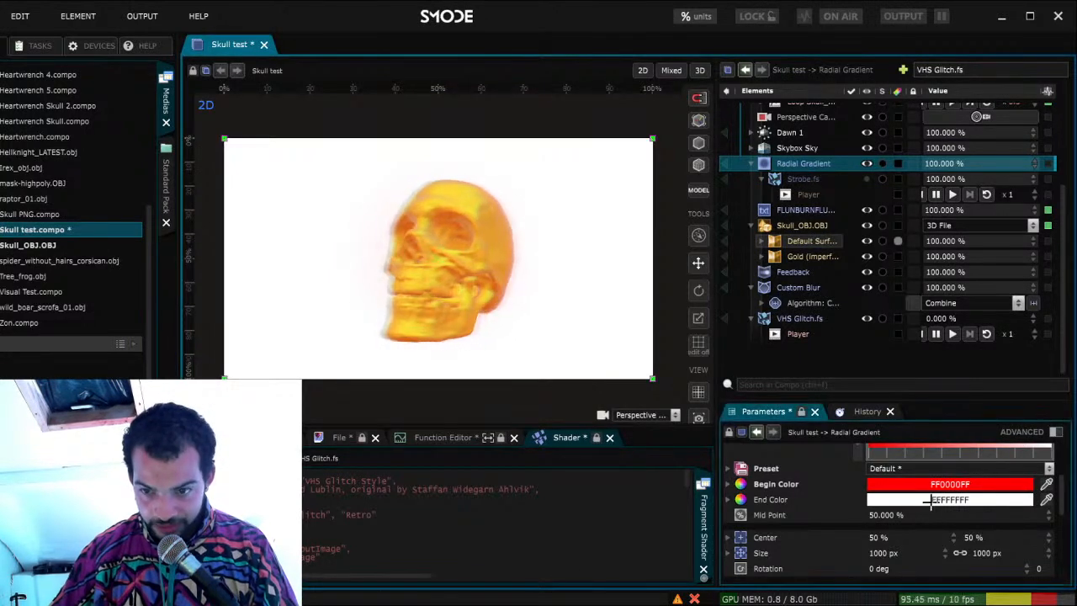
pyautogui.moveTo(926, 500); pyautogui.dragTo(997, 457)
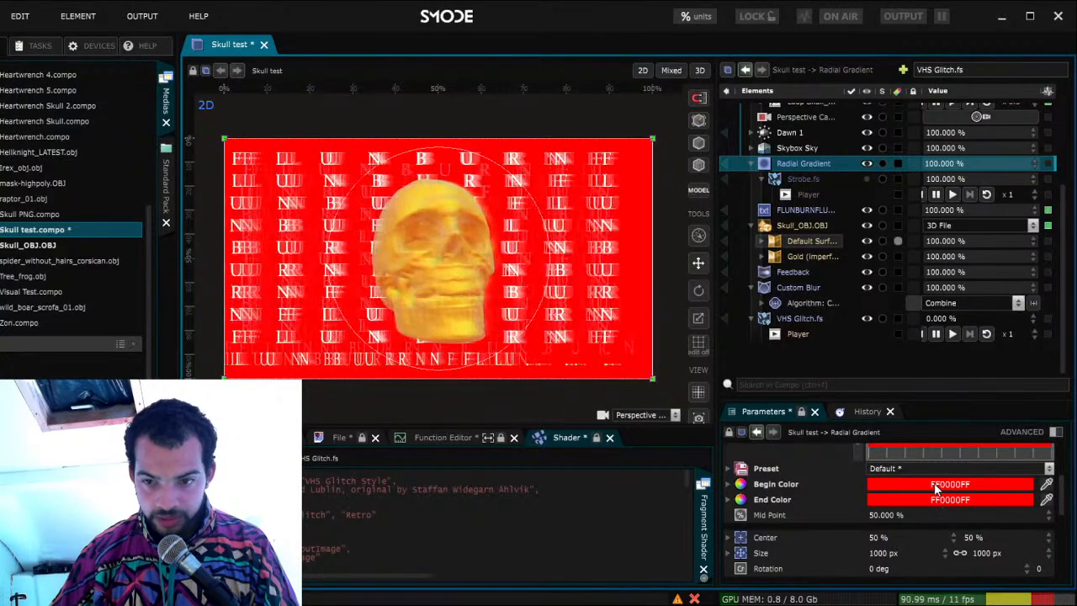
pyautogui.moveTo(891, 557); pyautogui.dragTo(904, 483)
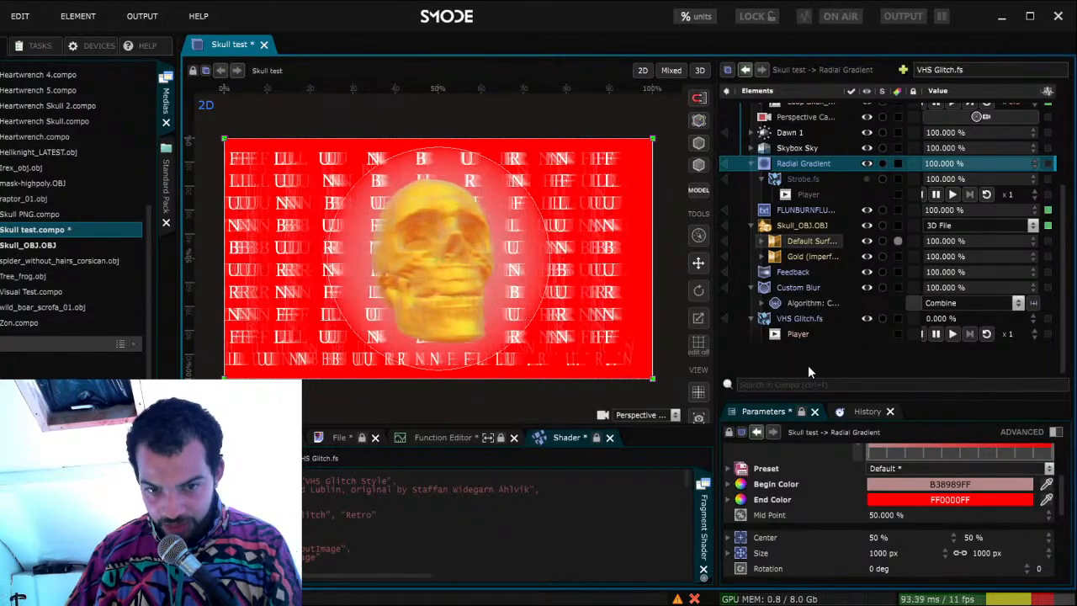
# Set the VHS Glitch.fs intensity to 100 %
pyautogui.click(813, 319)
pyautogui.doubleClick(956, 318)
pyautogui.write('100')
pyautogui.press('Return')
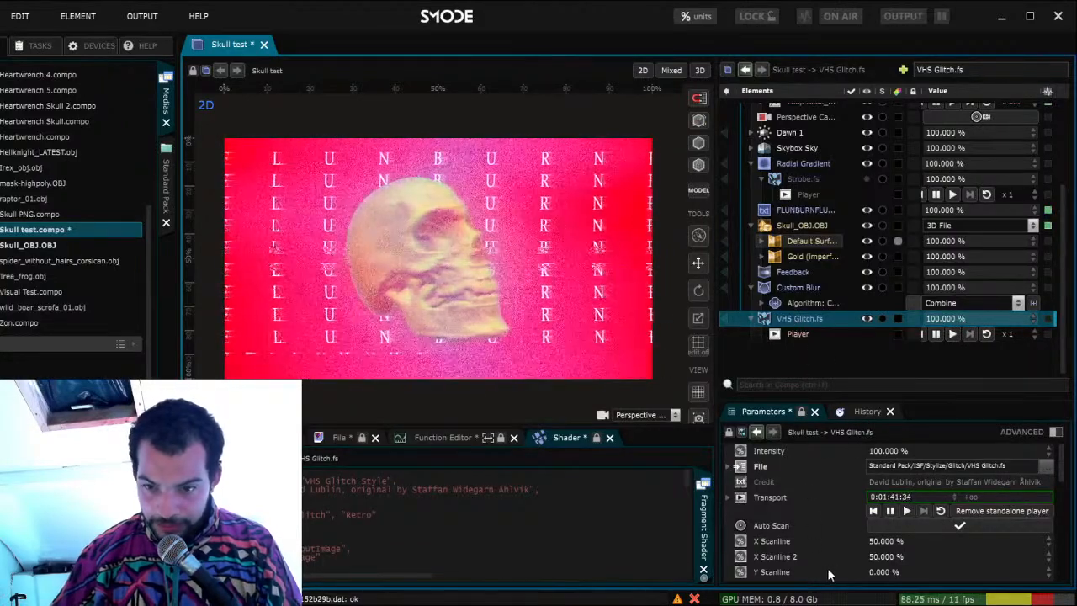
# Set both X Scanline and X Scanline 2 of the VHS Glitch.fs effect to 100 %
pyautogui.scroll(-1, 824, 570)
pyautogui.scroll(-3, 823, 570)
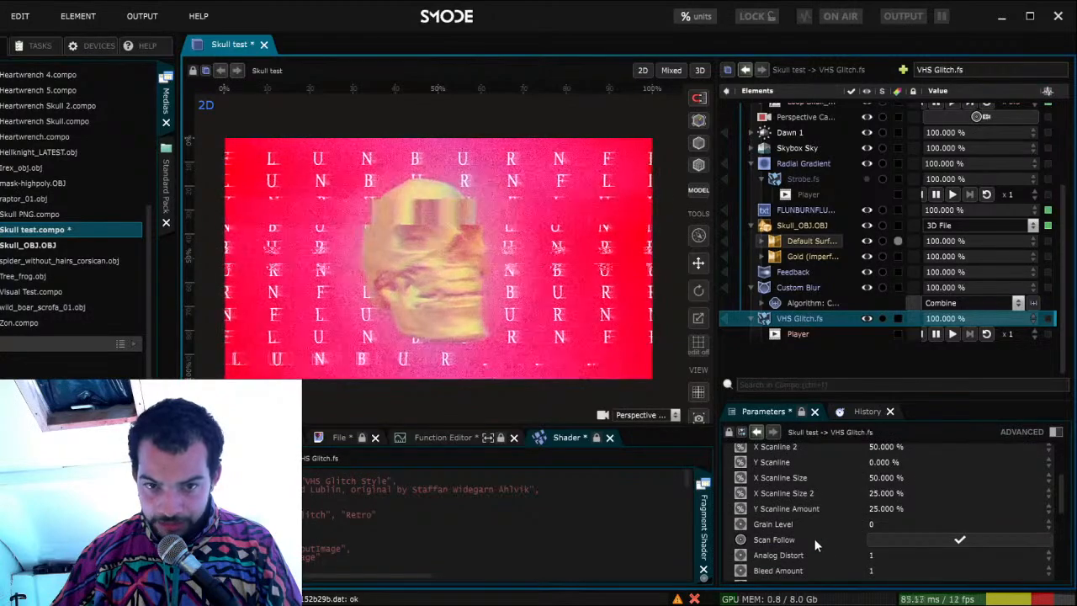
pyautogui.scroll(1, 813, 523)
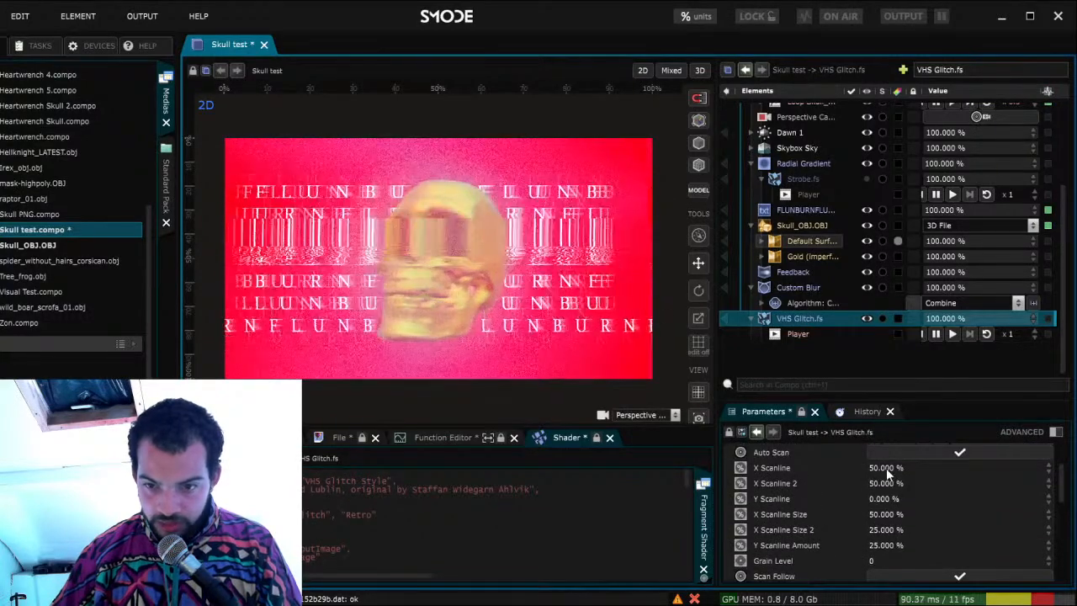
pyautogui.doubleClick(887, 467)
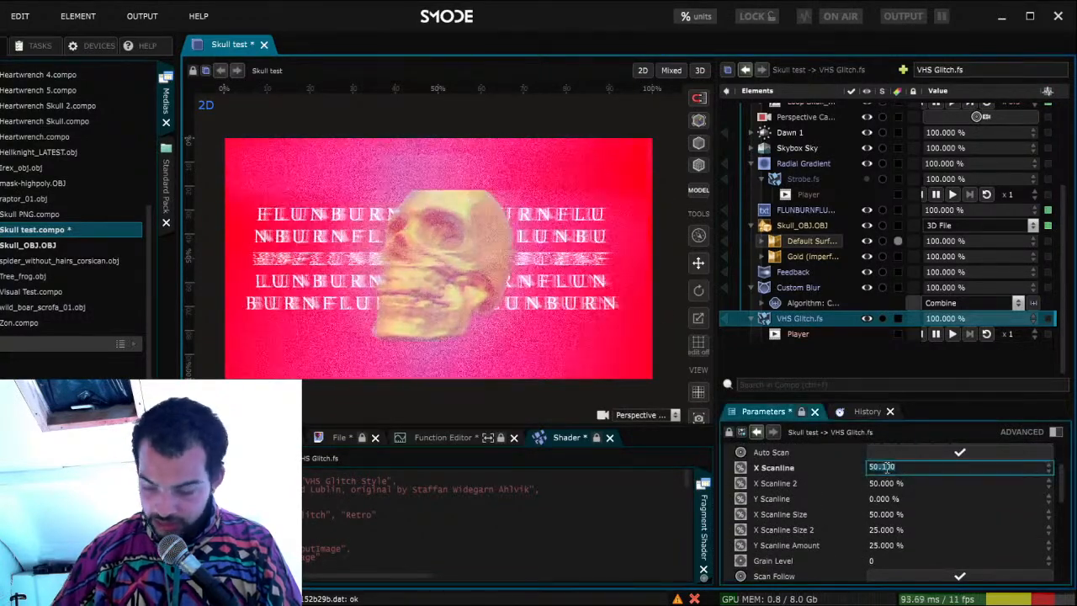
pyautogui.write('100')
pyautogui.press('Return')
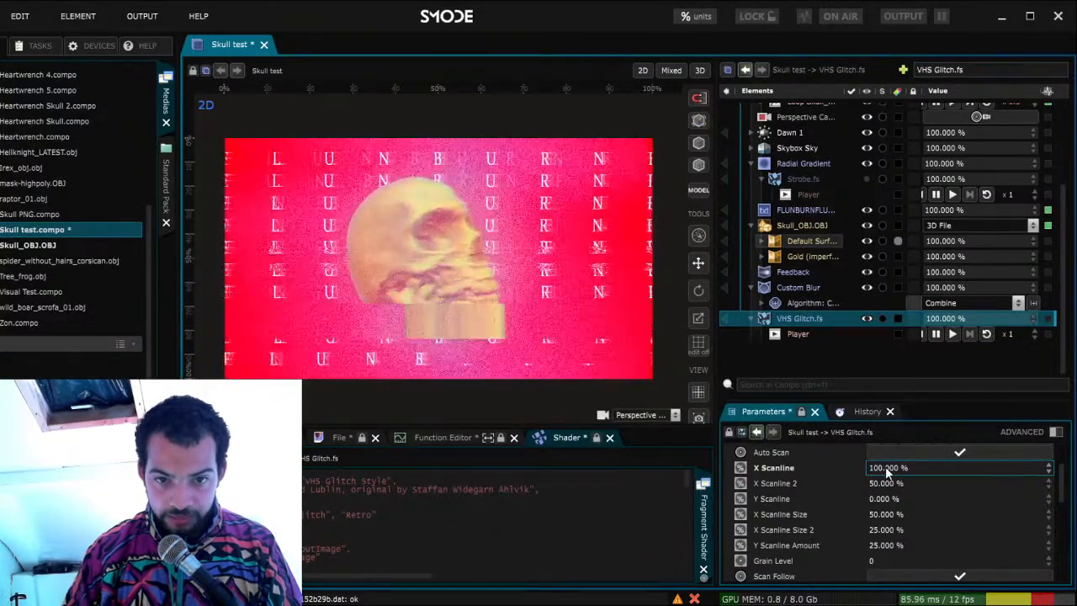
pyautogui.doubleClick(886, 483)
pyautogui.write('100')
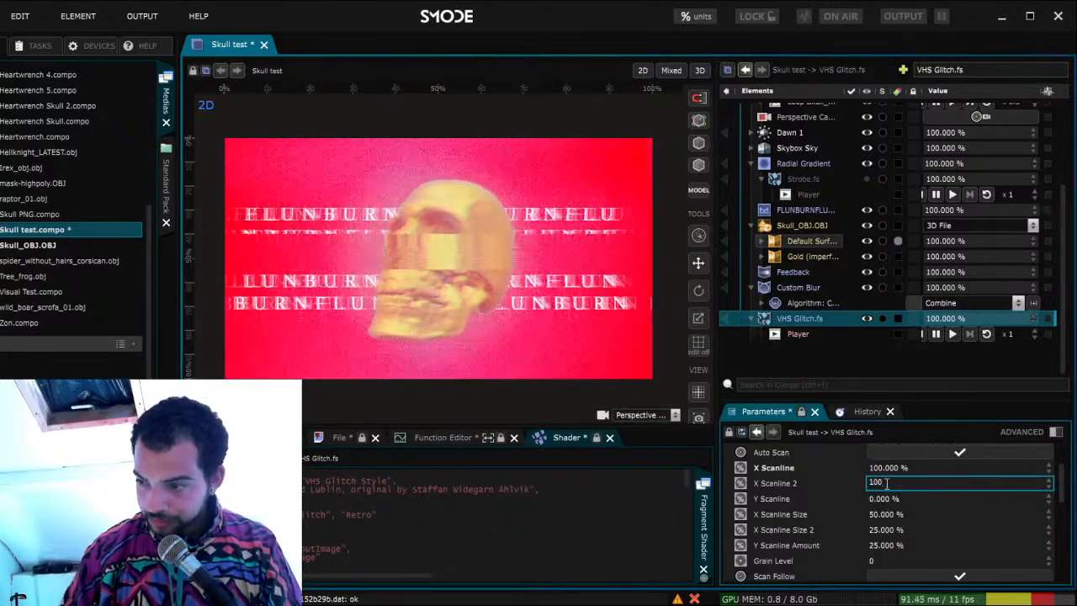
pyautogui.press('Return')
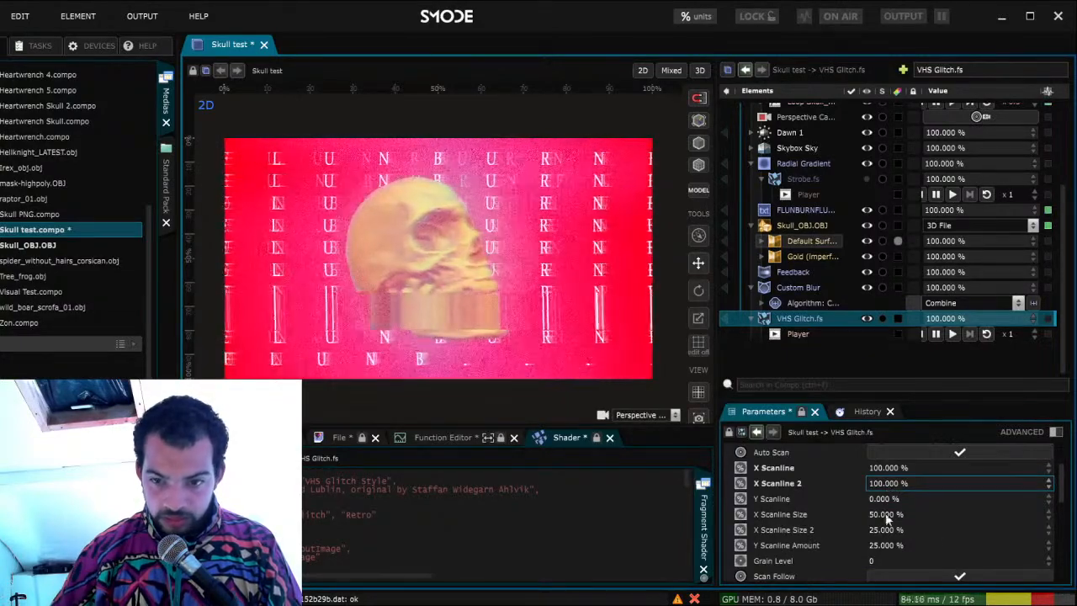
# Set the VHS Glitch.fs Y Scanline to 15 %
pyautogui.doubleClick(880, 499)
pyautogui.write('15')
pyautogui.press('Return')
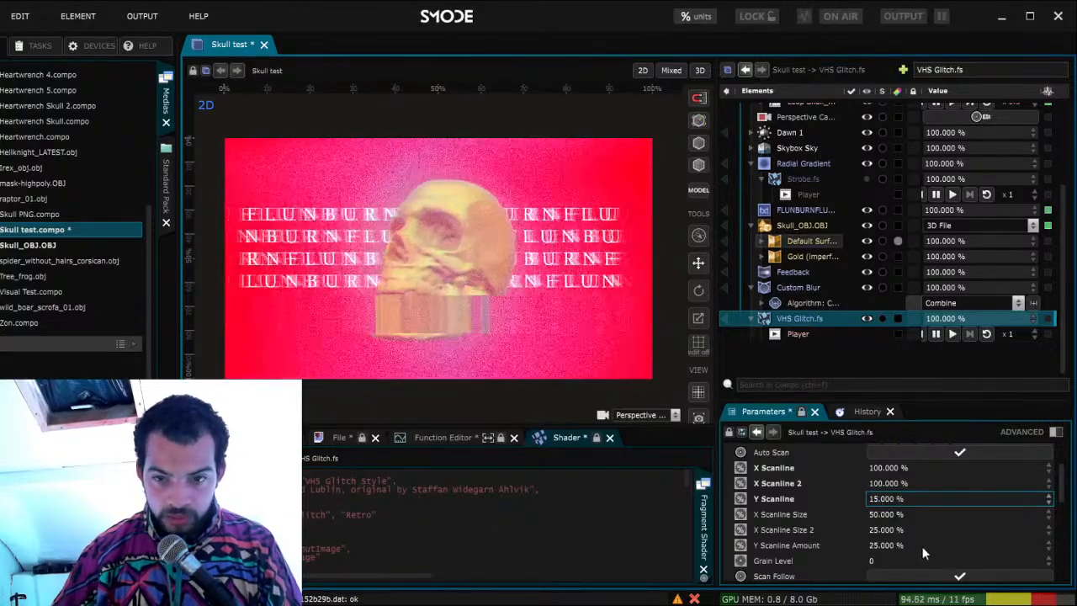
# Try an X Scanline Size of 35 % on VHS Glitch.fs, set it to 20 %, and save the composition
pyautogui.click(886, 514)
pyautogui.click(886, 514)
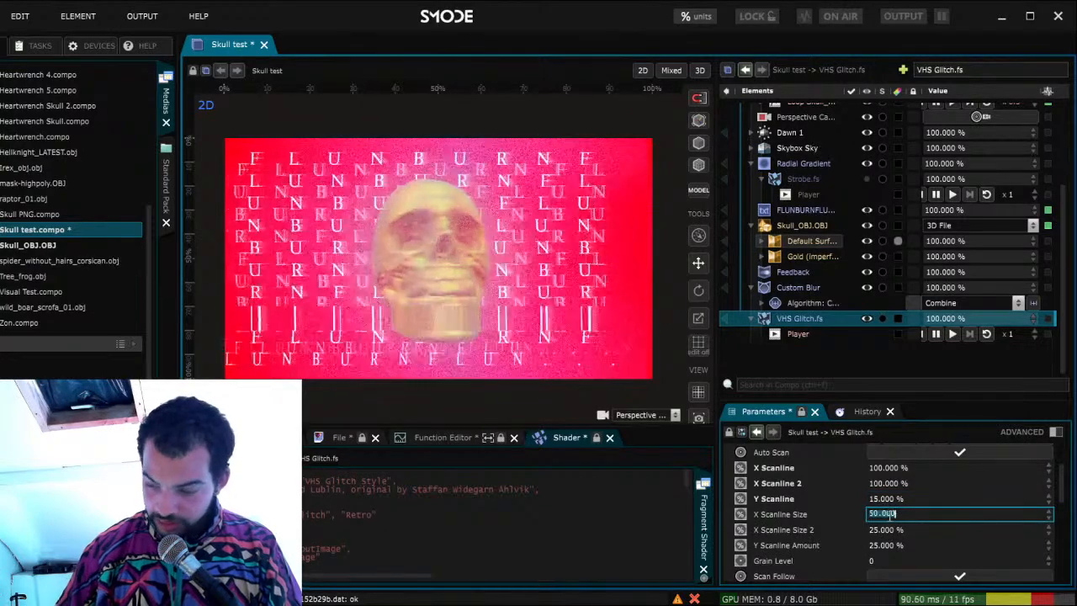
pyautogui.write('35')
pyautogui.press('Return')
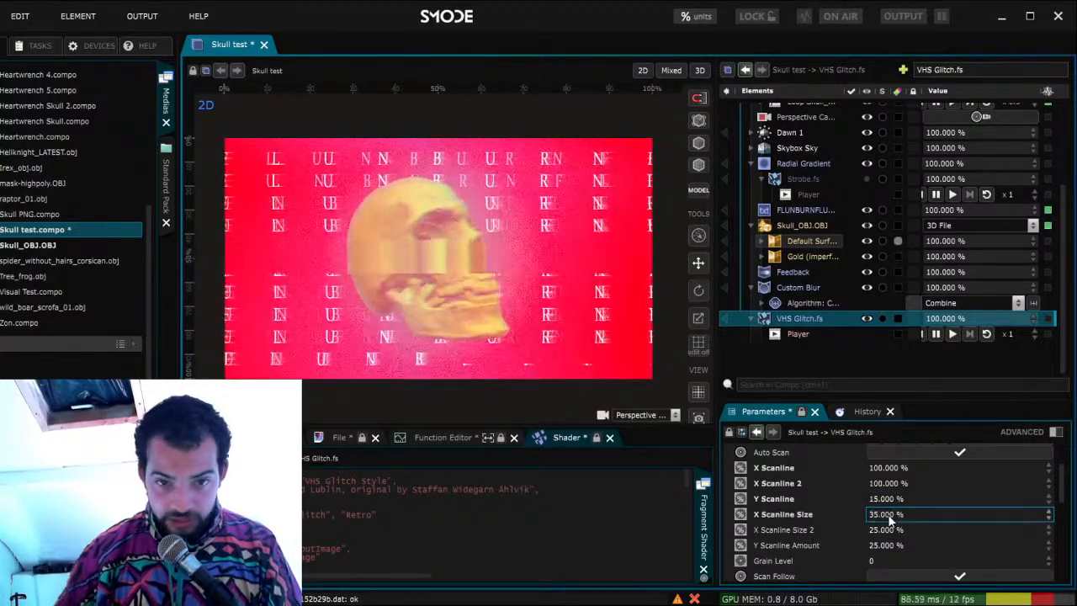
pyautogui.click(895, 515)
pyautogui.write('20')
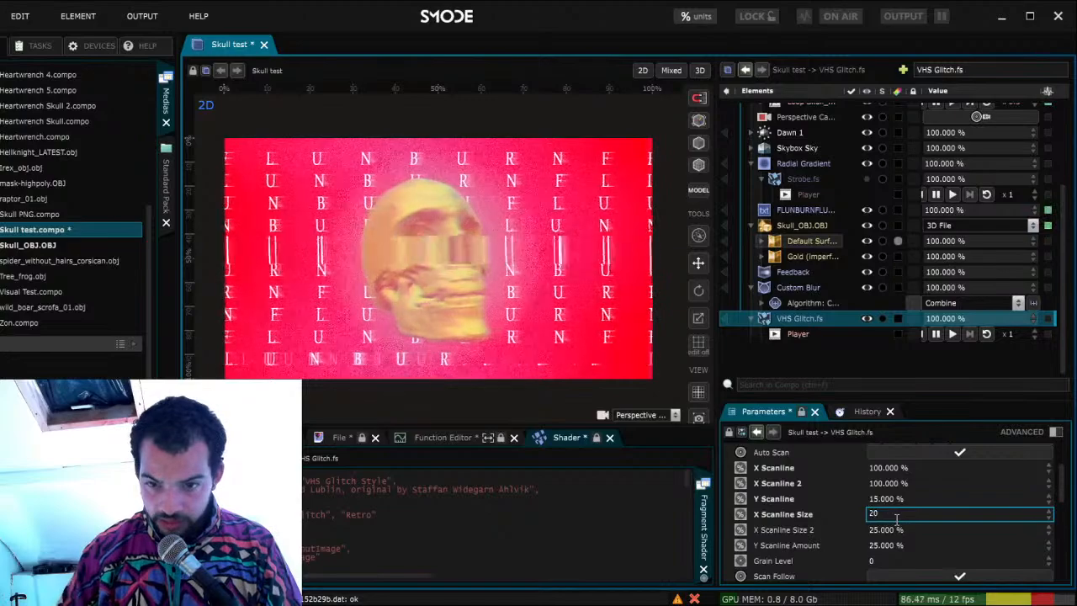
pyautogui.press('Return')
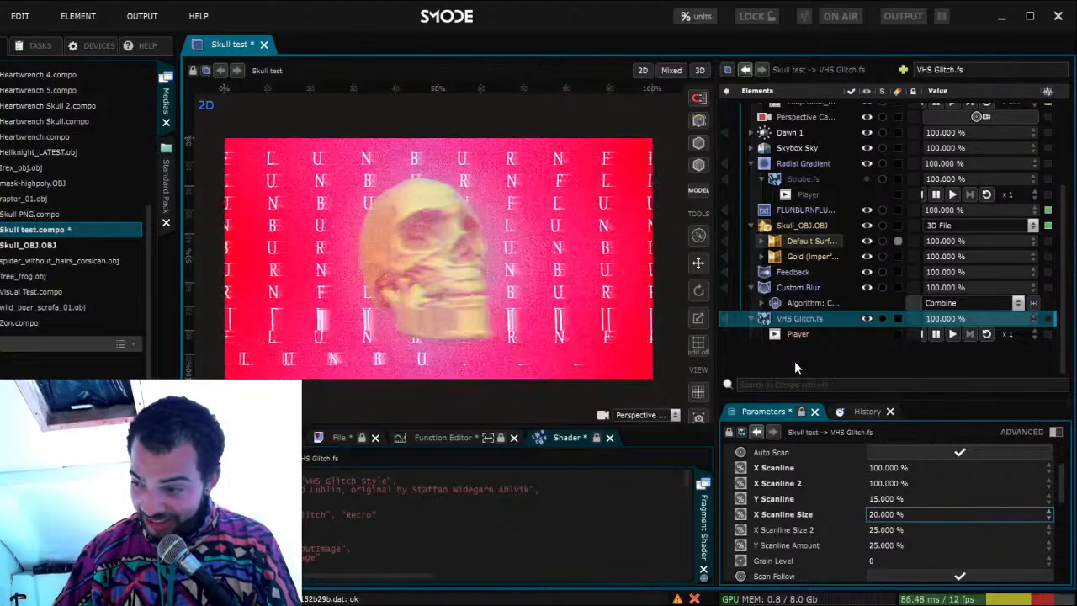
pyautogui.press('Return')
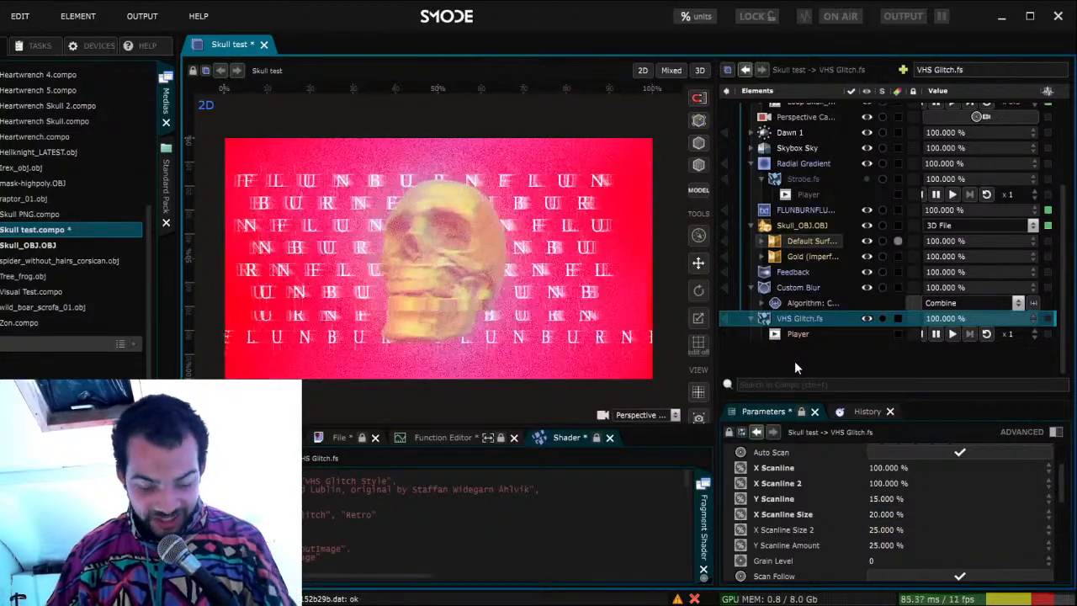
pyautogui.hotkey('ctrl', 's')
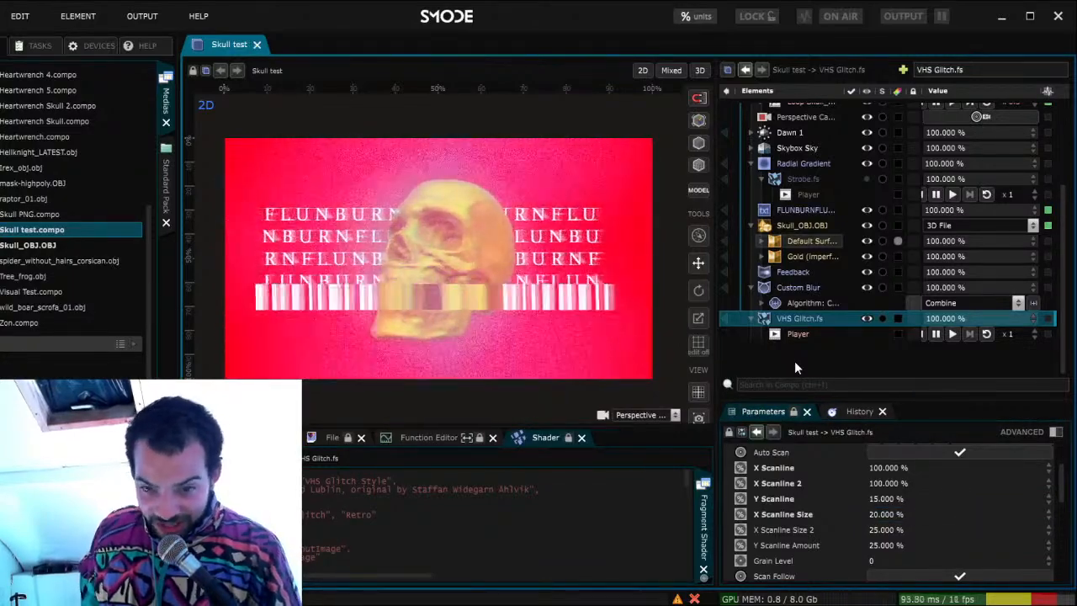
# Set the Analog Distort of the VHS Glitch.fs effect to 0.5
pyautogui.click(794, 286)
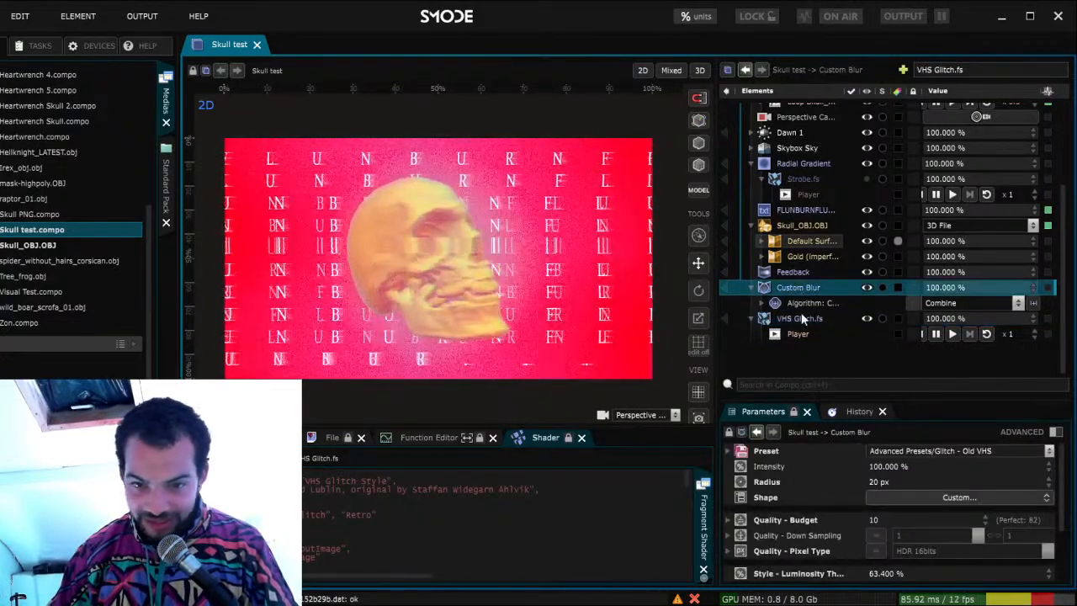
pyautogui.click(804, 319)
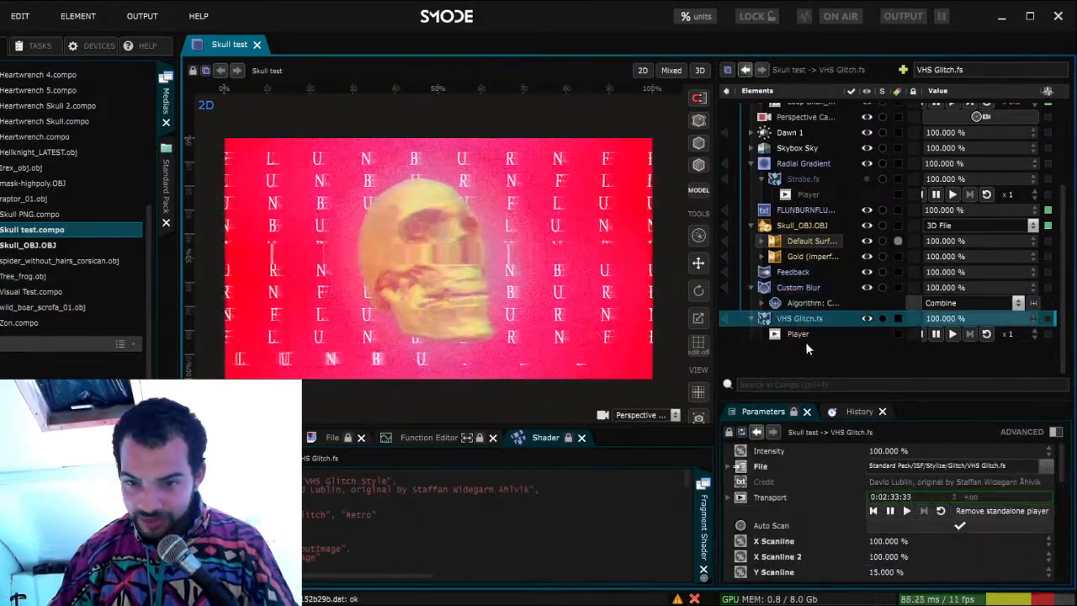
pyautogui.scroll(-5, 805, 513)
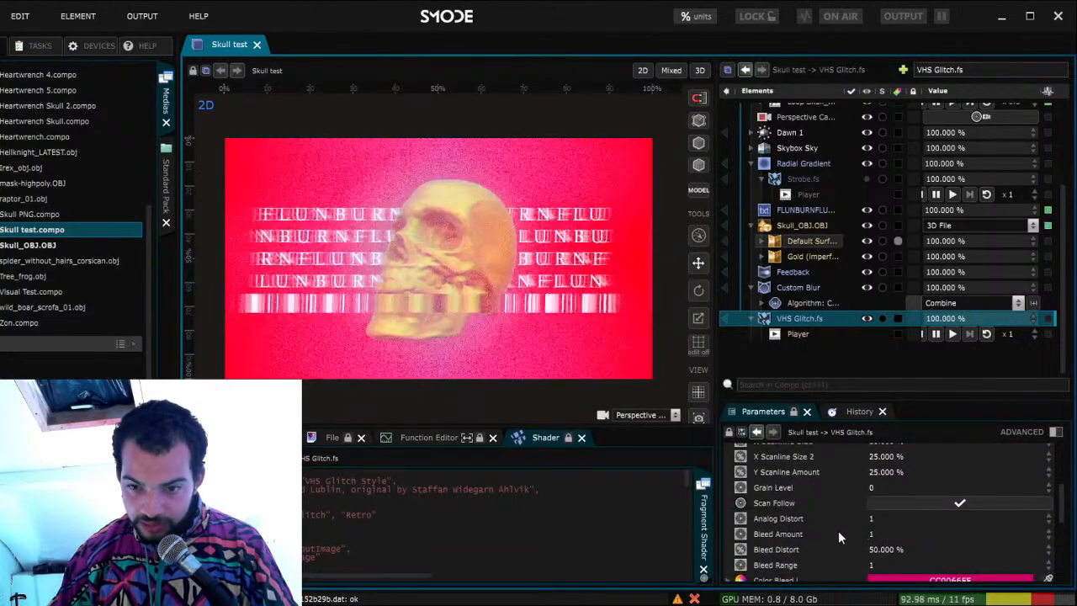
pyautogui.doubleClick(889, 517)
pyautogui.write('0.5')
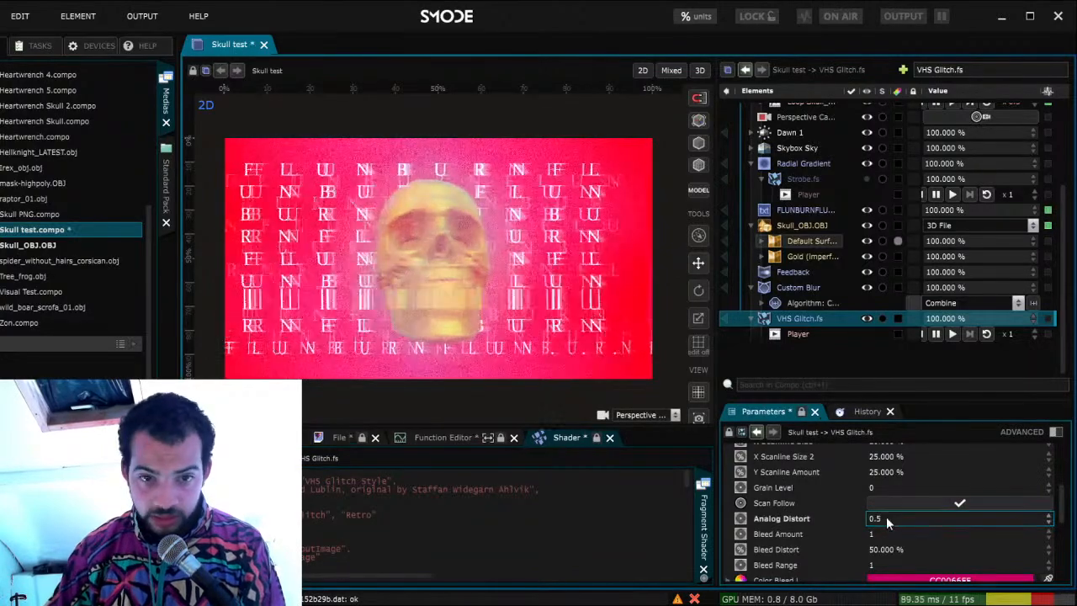
pyautogui.press('Tab')
# Set the VHS Glitch.fs Bleed Amount to 0.5 and its Bleed Distort to 10 %
pyautogui.doubleClick(882, 534)
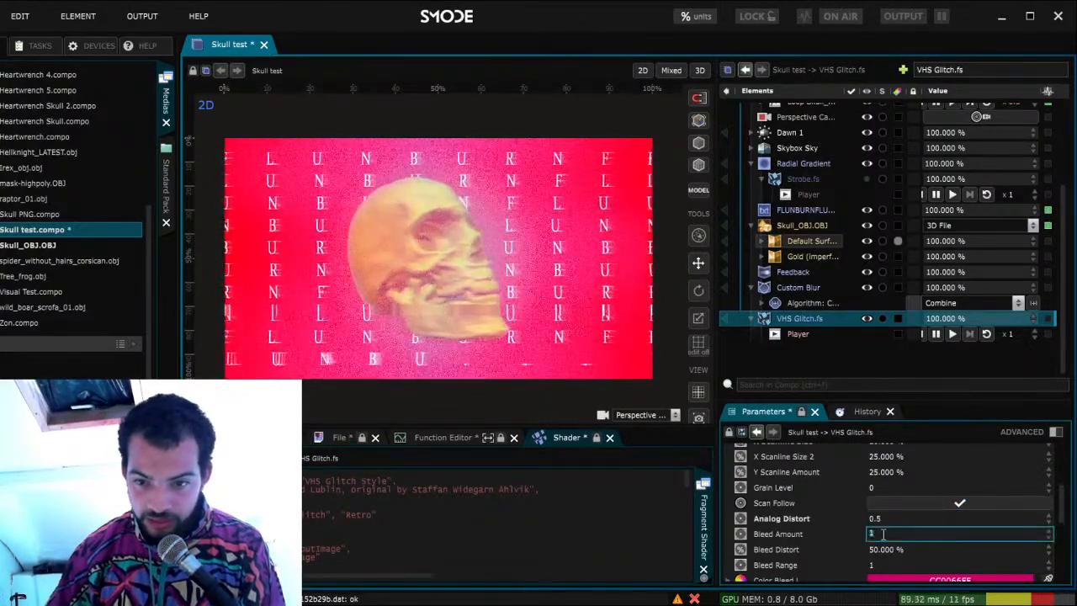
pyautogui.press('Return')
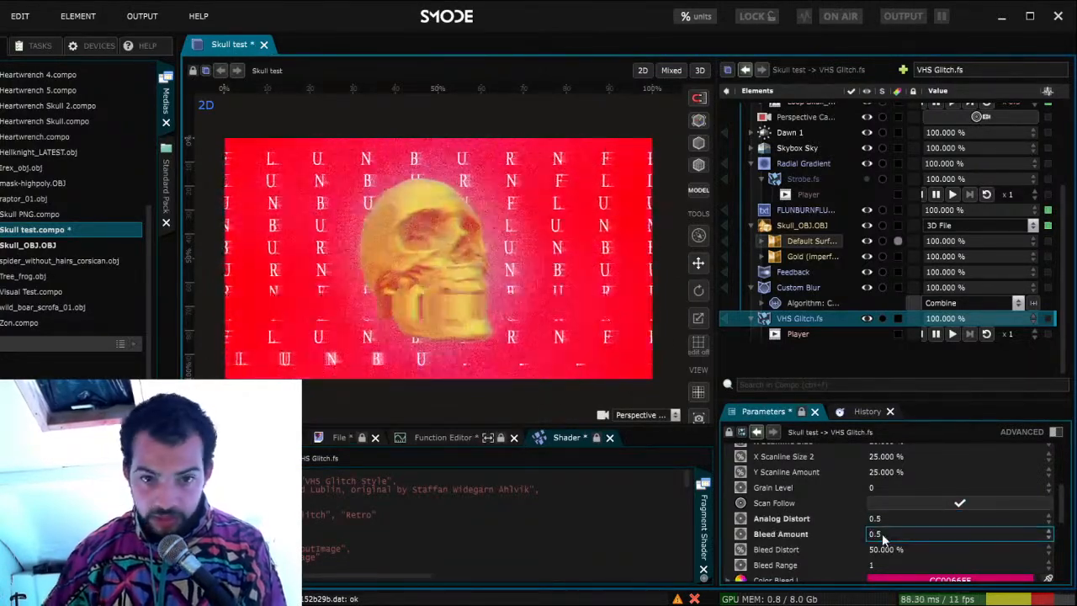
pyautogui.doubleClick(894, 550)
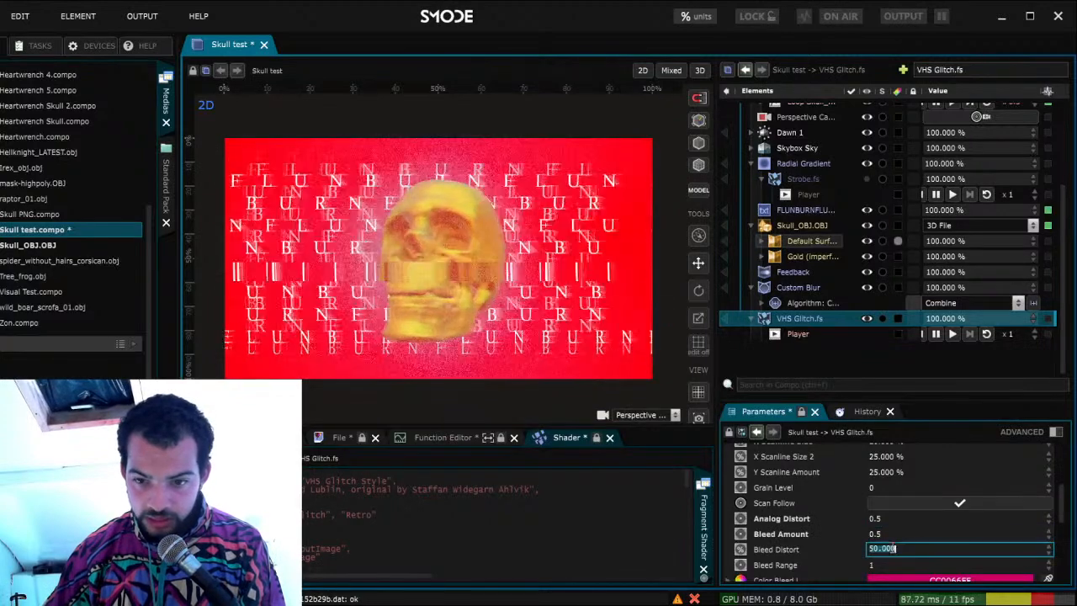
pyautogui.write('10')
pyautogui.press('Return')
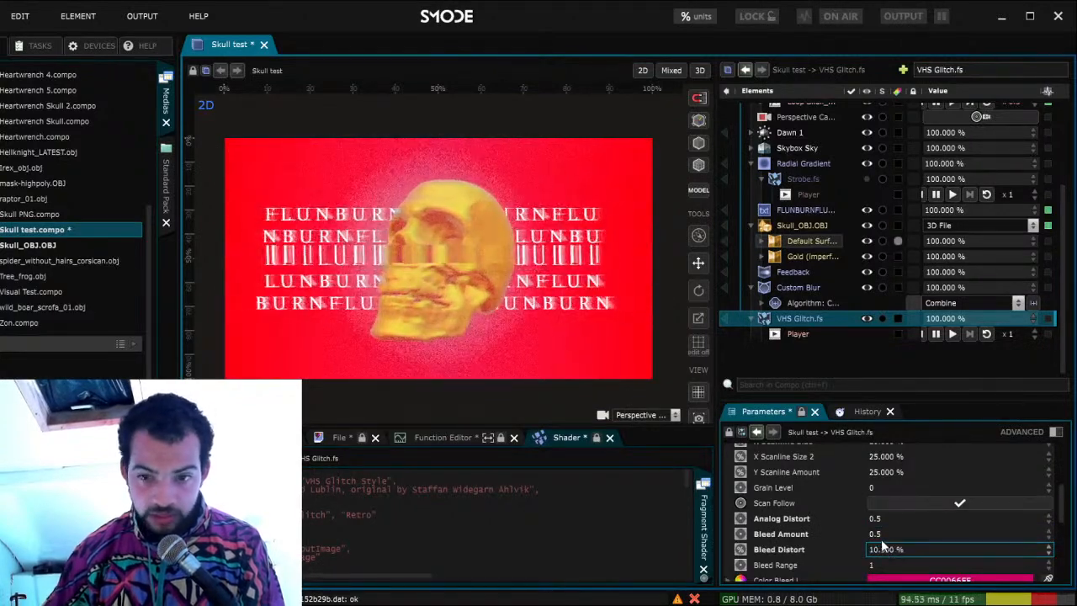
# Reduce the VHS Glitch.fs Bleed Amount to 0.1 and save the composition
pyautogui.doubleClick(894, 533)
pyautogui.write('0.1')
pyautogui.press('Return')
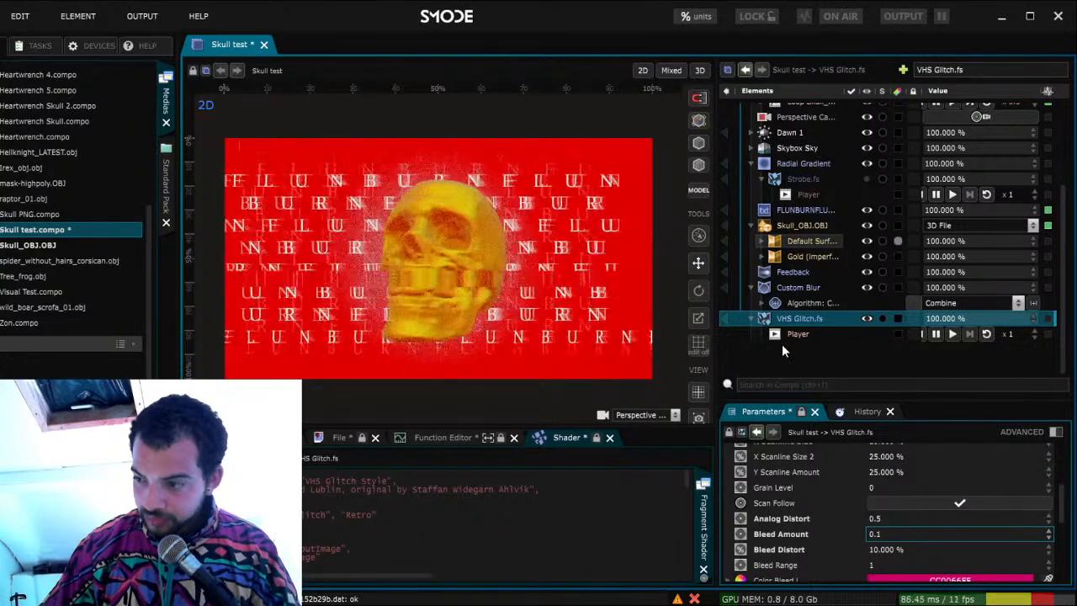
pyautogui.hotkey('ctrl', 's')
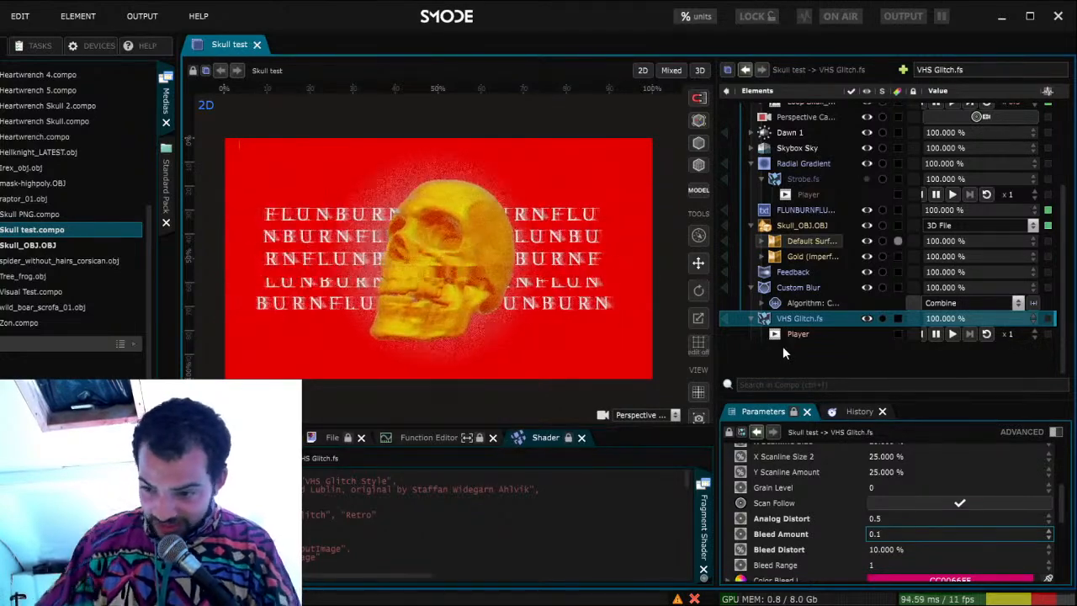
# Change the Radial Gradient's End Color to pinkish red FF005BFF and save the composition
pyautogui.hotkey('alt', 'Tab')
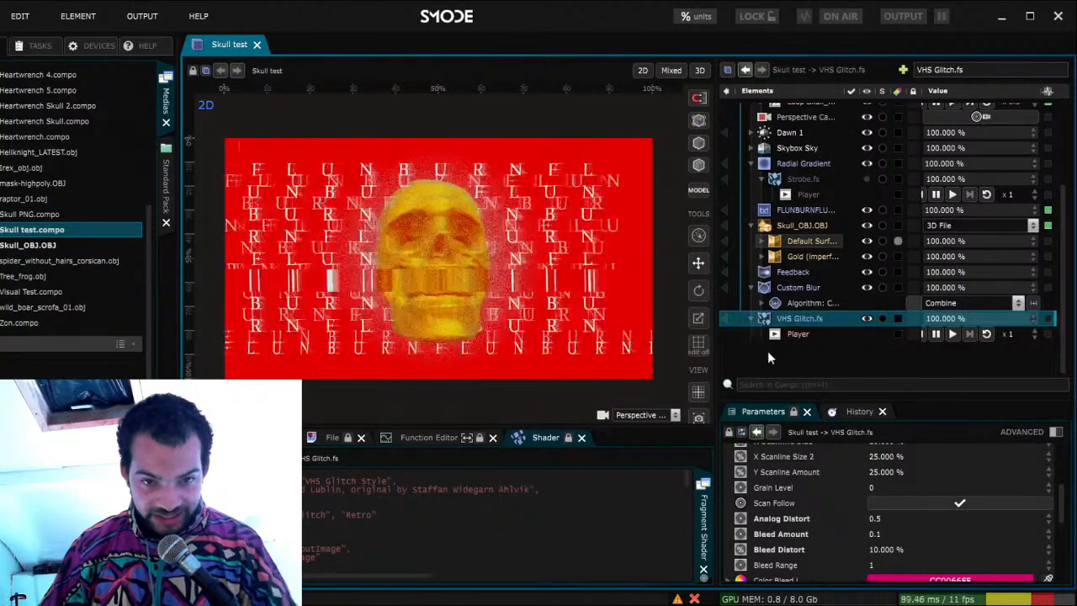
pyautogui.scroll(3, 773, 345)
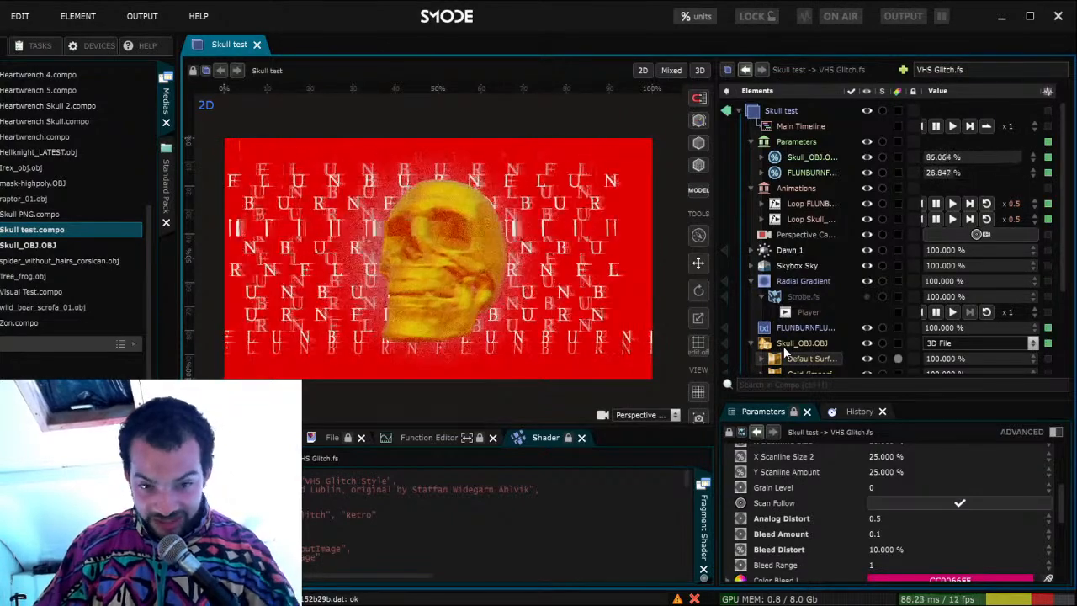
pyautogui.scroll(-3, 789, 340)
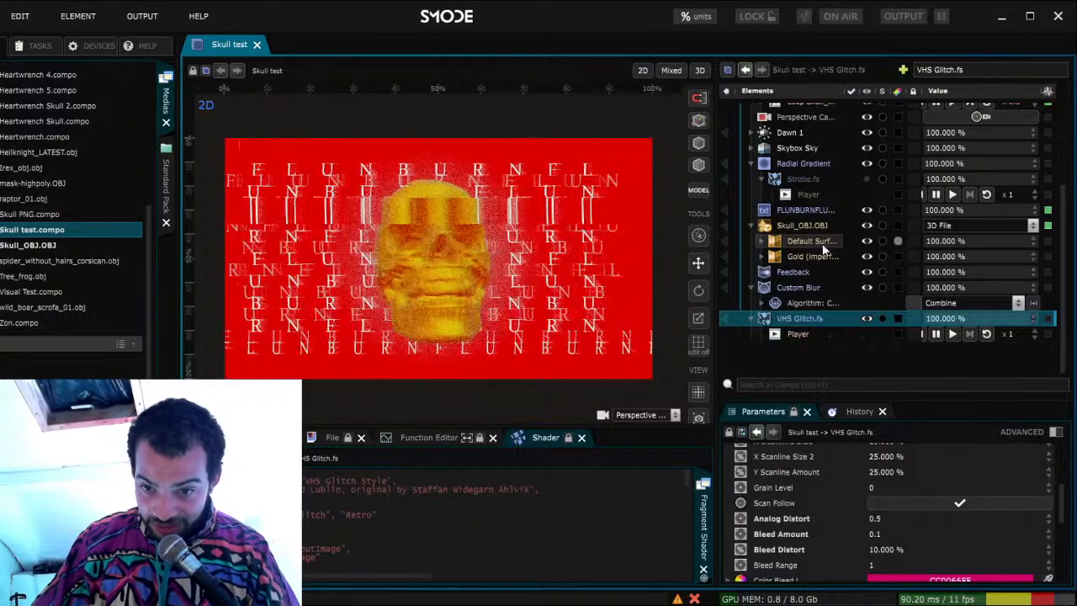
pyautogui.click(806, 180)
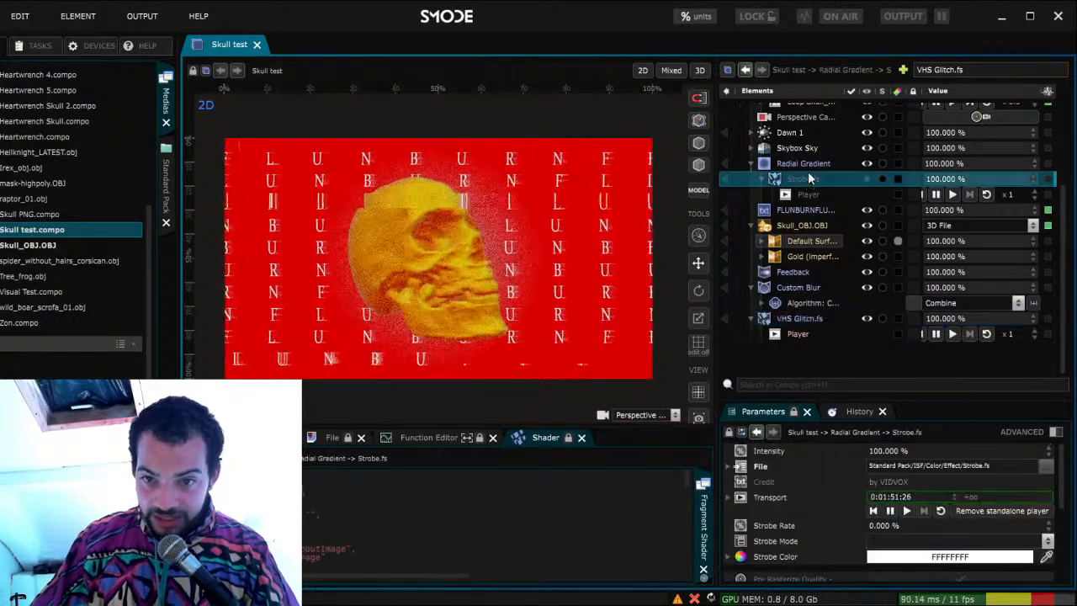
pyautogui.click(808, 162)
pyautogui.scroll(-2, 790, 516)
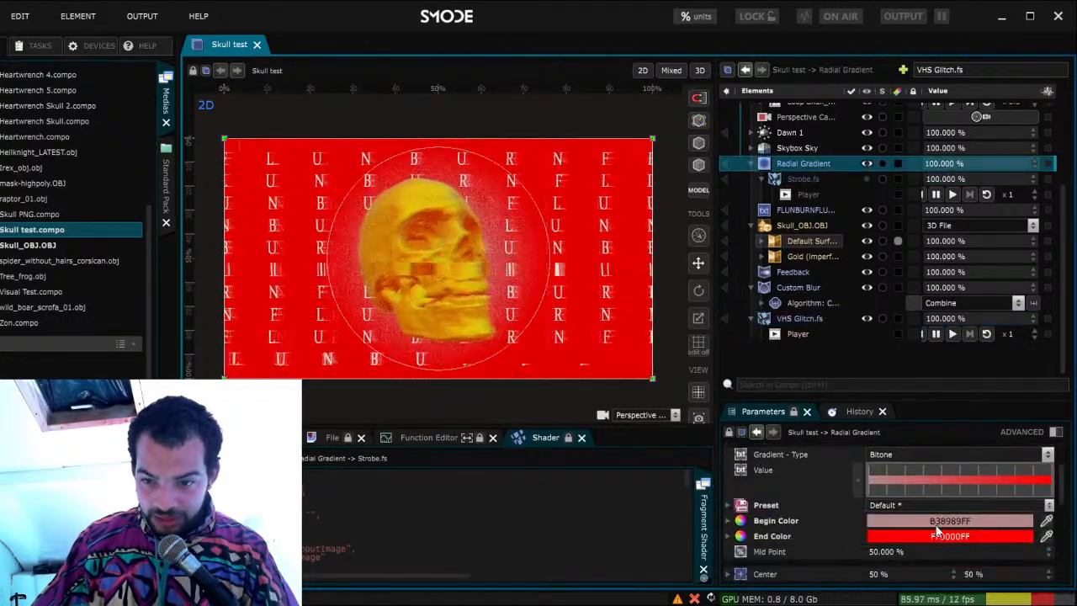
pyautogui.click(1032, 534)
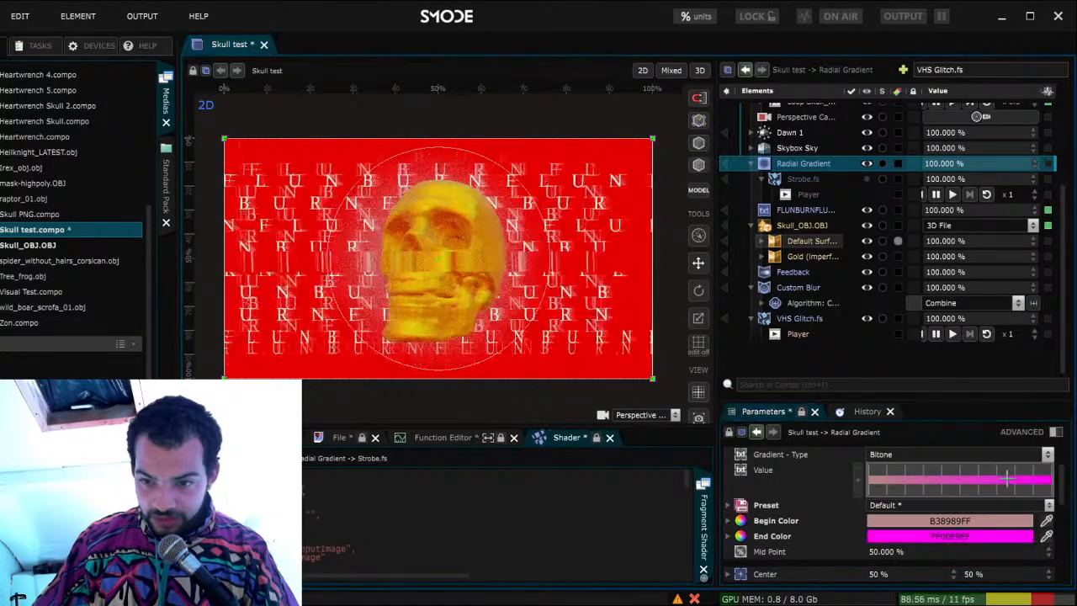
pyautogui.click(1027, 522)
pyautogui.moveTo(1028, 522); pyautogui.dragTo(1027, 457)
pyautogui.moveTo(1014, 531); pyautogui.dragTo(1023, 547)
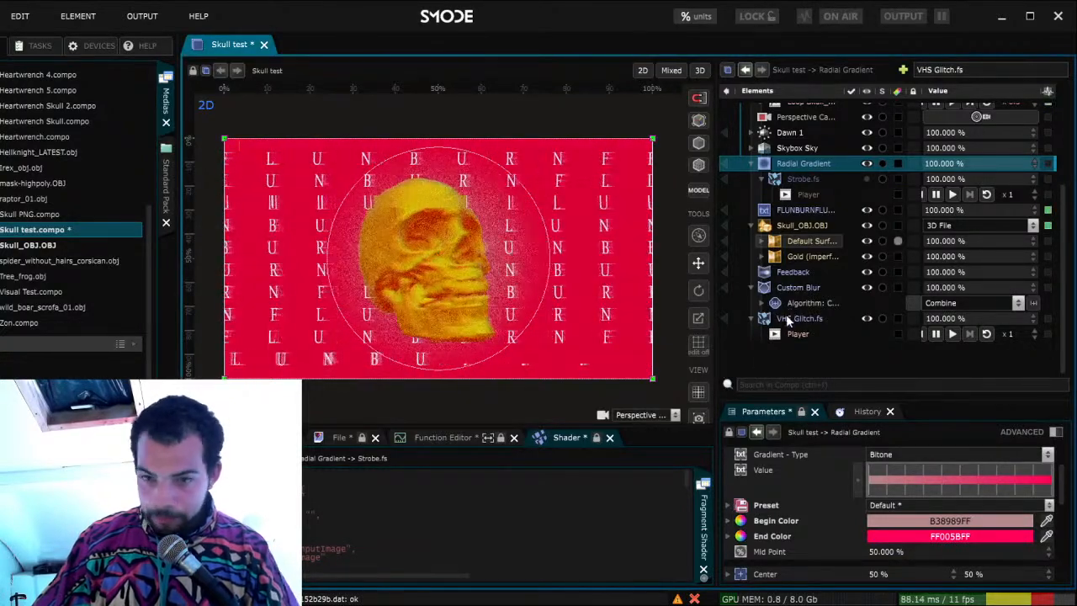
pyautogui.hotkey('ctrl', 's')
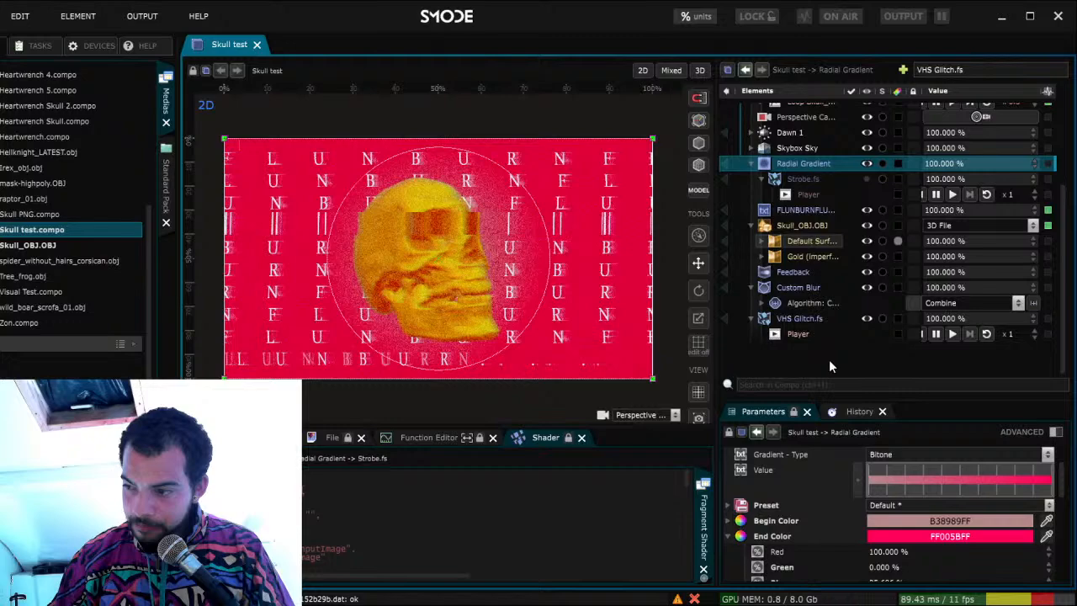
# Lower the red component of the Radial Gradient's End Color to 25.4 %, giving dark purple 41005BFF
pyautogui.click(801, 319)
pyautogui.click(806, 228)
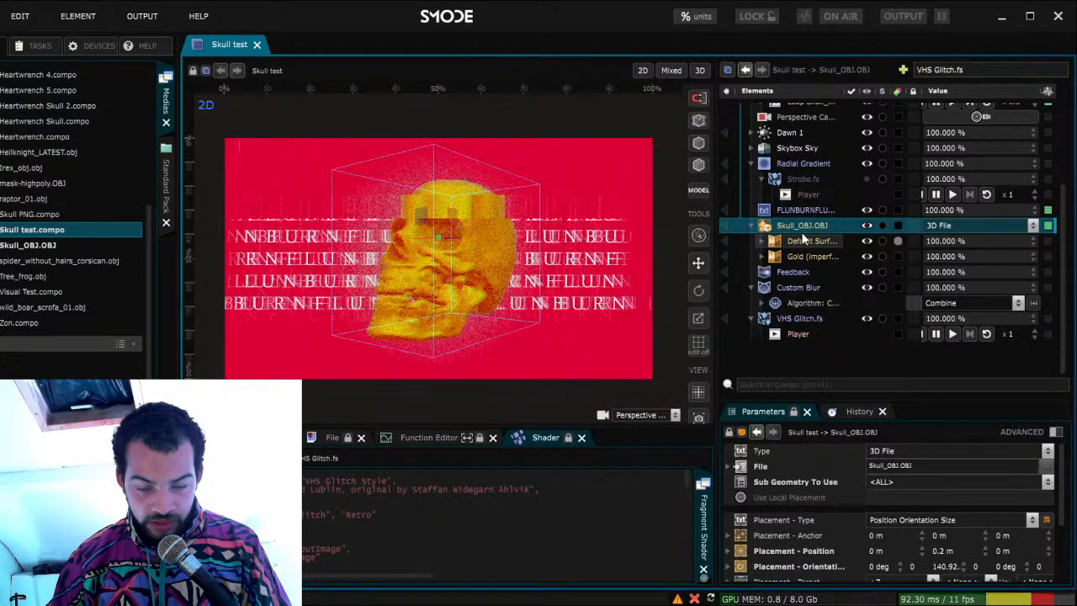
pyautogui.click(803, 164)
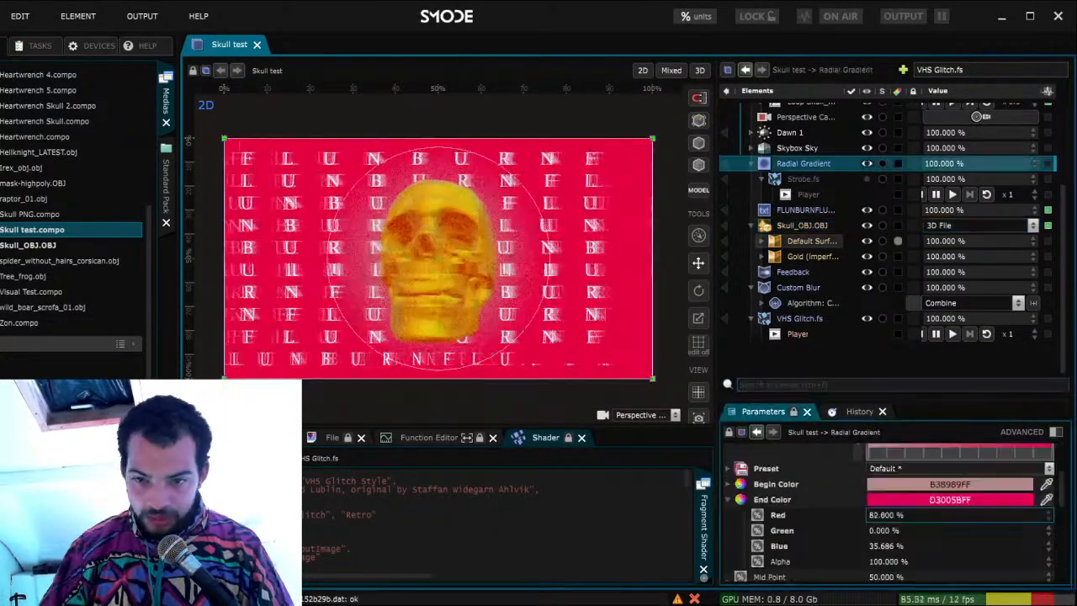
pyautogui.moveTo(959, 515); pyautogui.dragTo(962, 529)
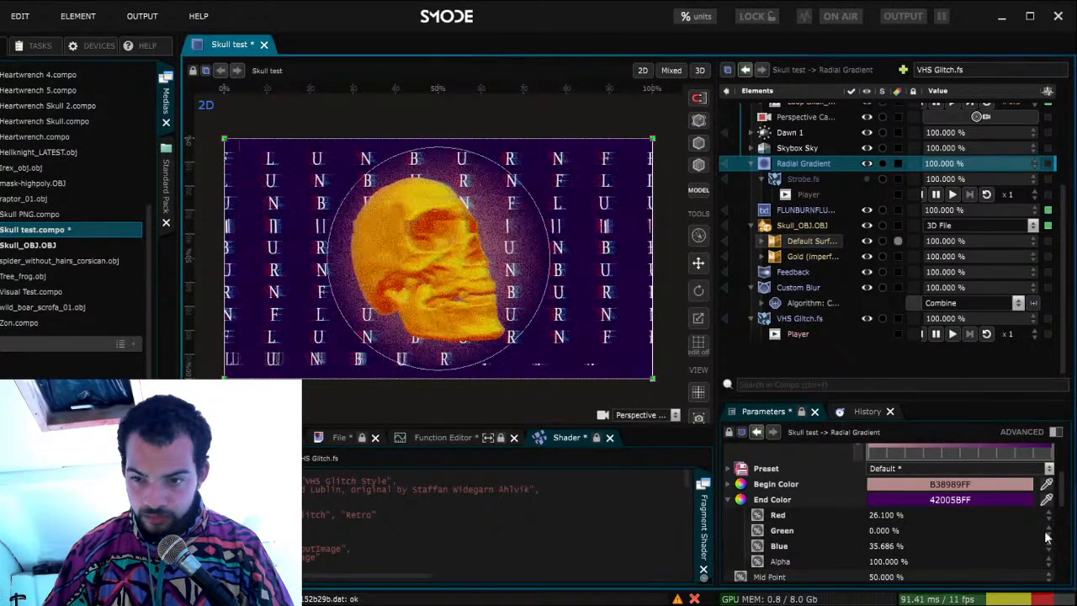
pyautogui.moveTo(891, 519)
pyautogui.mouseDown()
pyautogui.moveTo(891, 536)
pyautogui.moveTo(898, 519)
pyautogui.mouseUp()
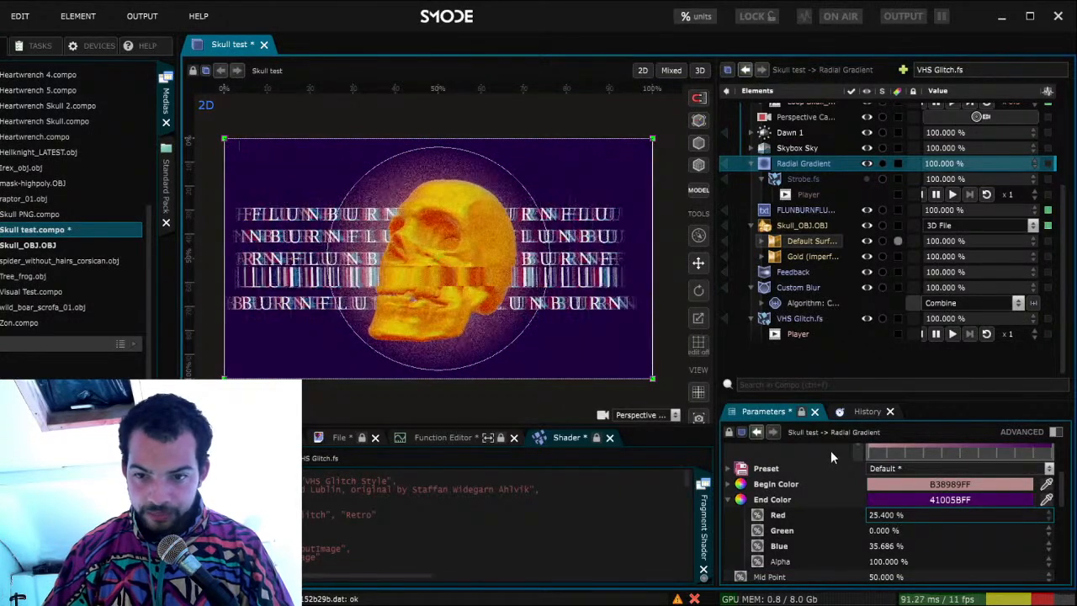
# Expose the red component of the Radial Gradient's End Color as a composition parameter with a Parametric function whose Minimum is 25 %
pyautogui.hotkey('ctrl', 'e')
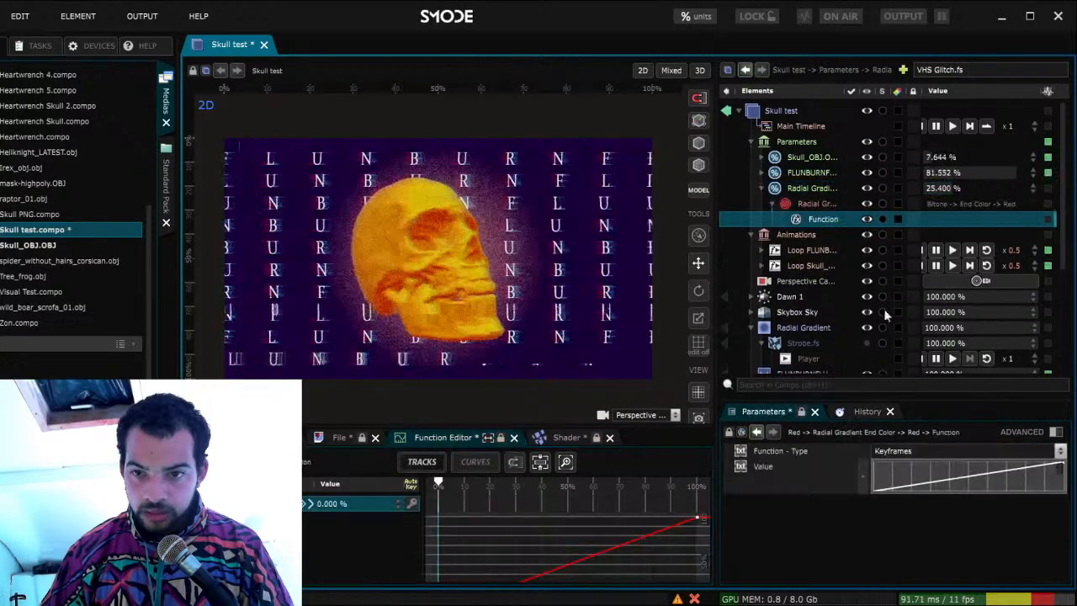
pyautogui.click(889, 450)
pyautogui.click(910, 482)
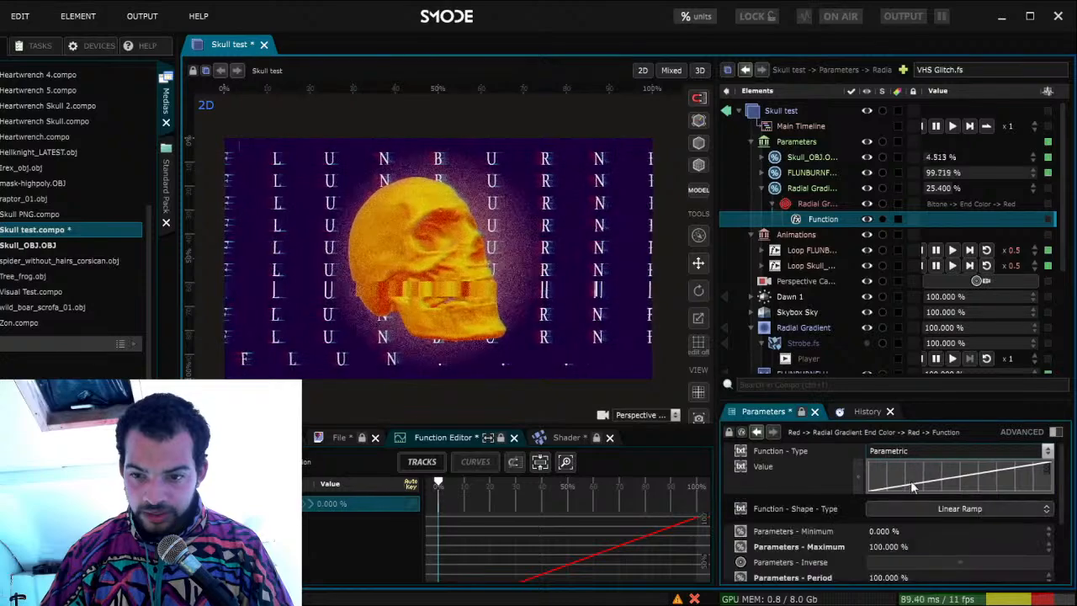
pyautogui.click(889, 530)
pyautogui.write('25')
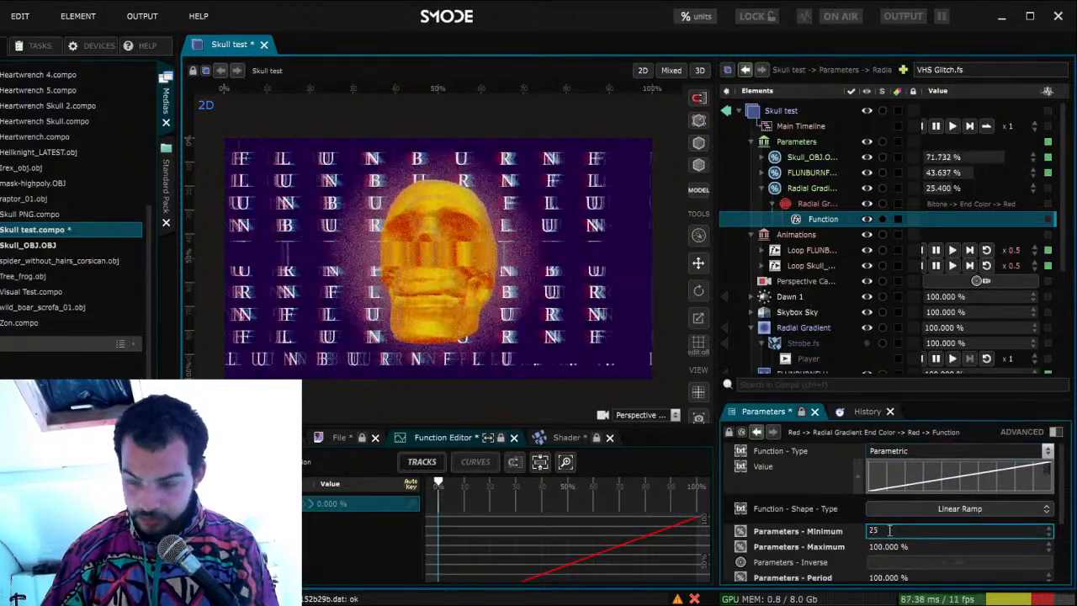
pyautogui.press('Return')
# Add a loop animation to the exposed End Color red parameter, set its speed to 0.5 and save the composition
pyautogui.click(831, 186)
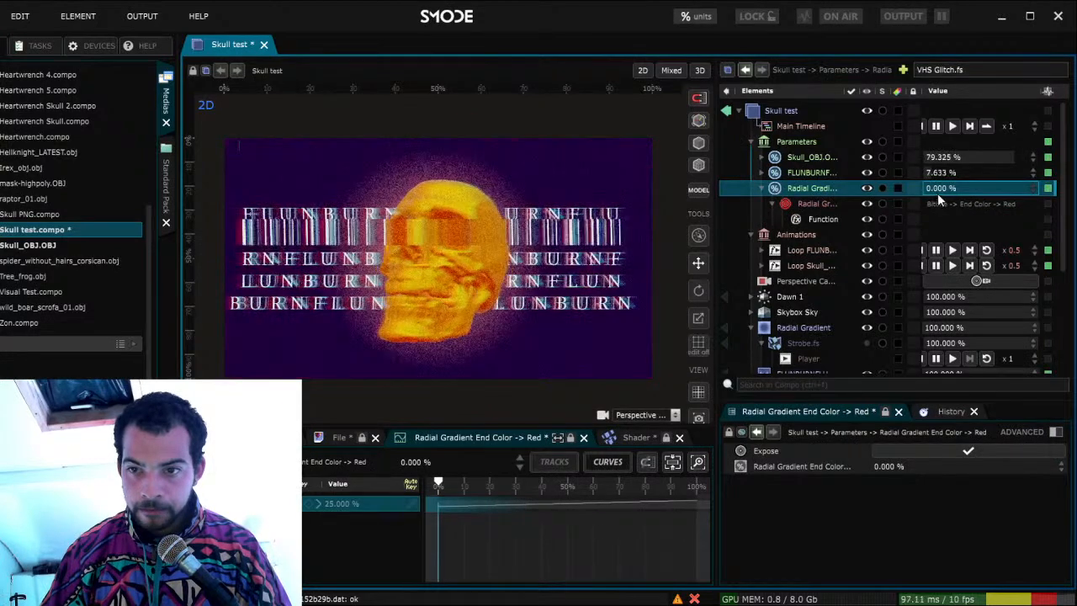
pyautogui.hotkey('ctrl', 'l')
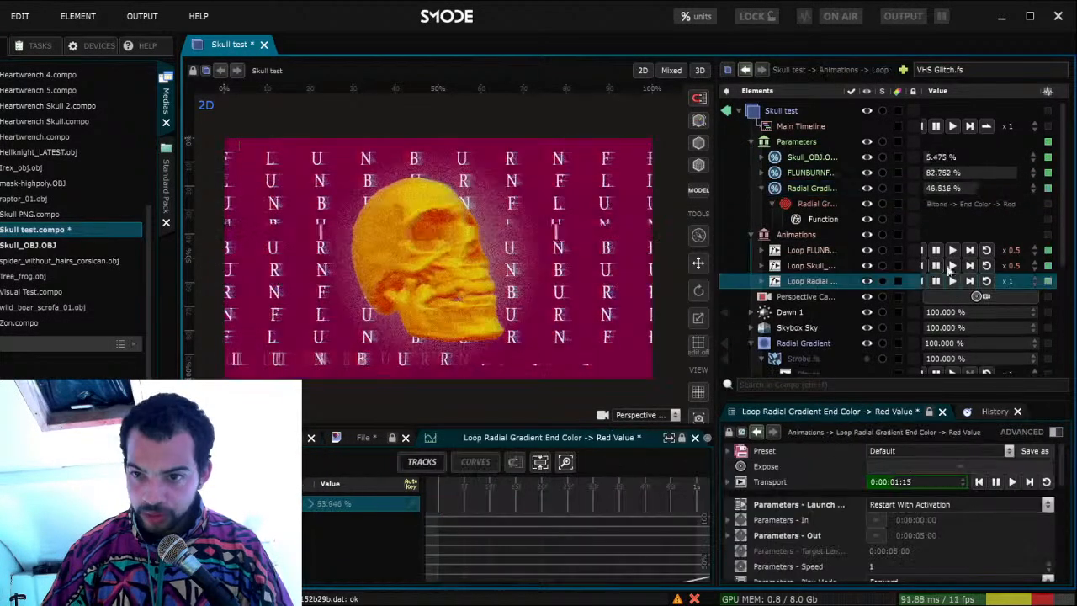
pyautogui.doubleClick(1012, 282)
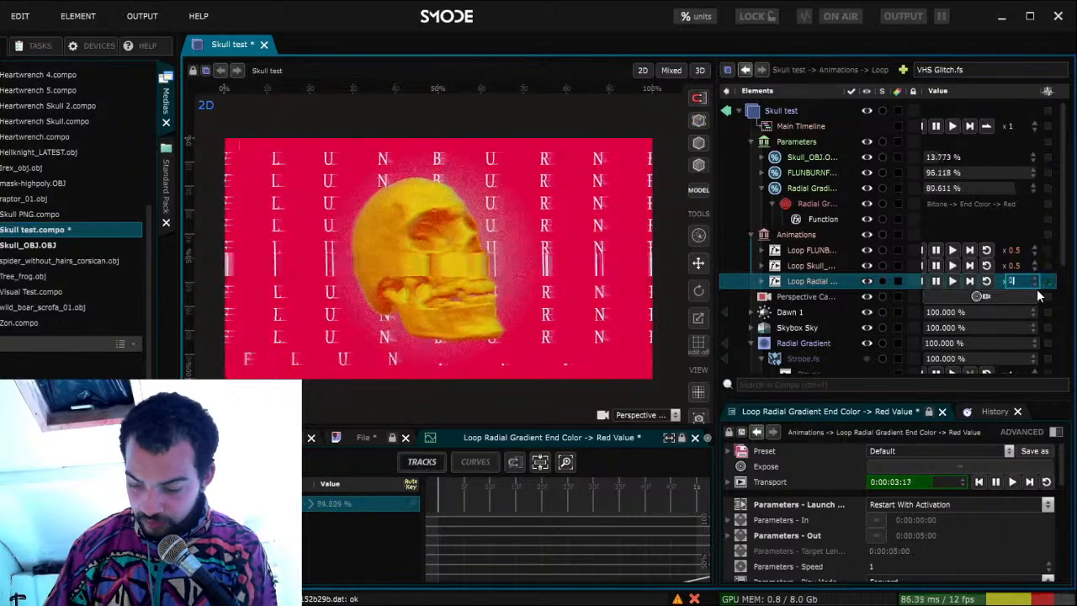
pyautogui.write('0.5')
pyautogui.press('Return')
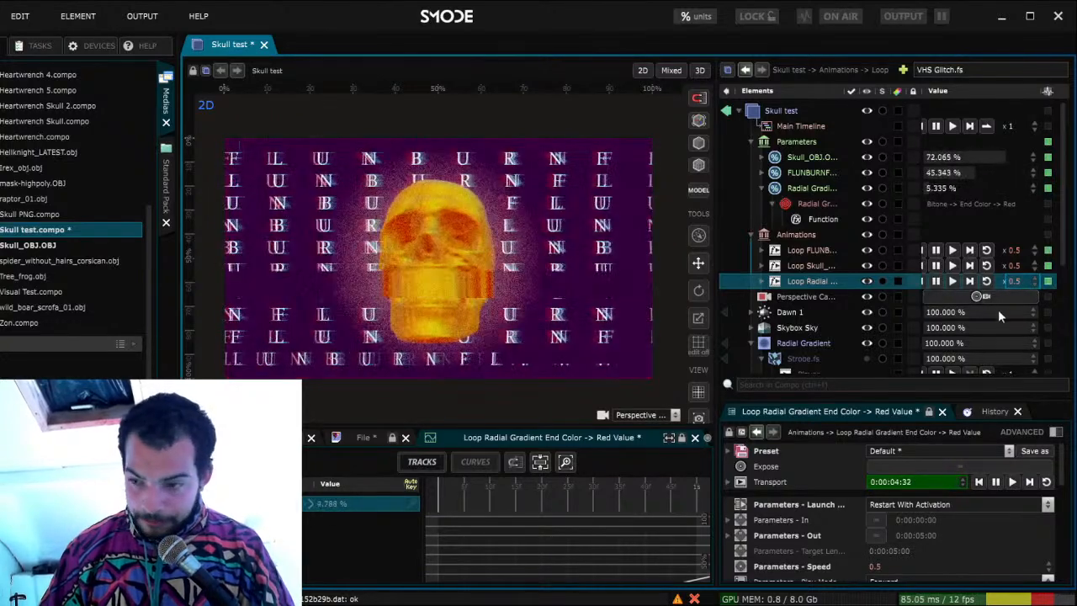
pyautogui.scroll(-4, 994, 310)
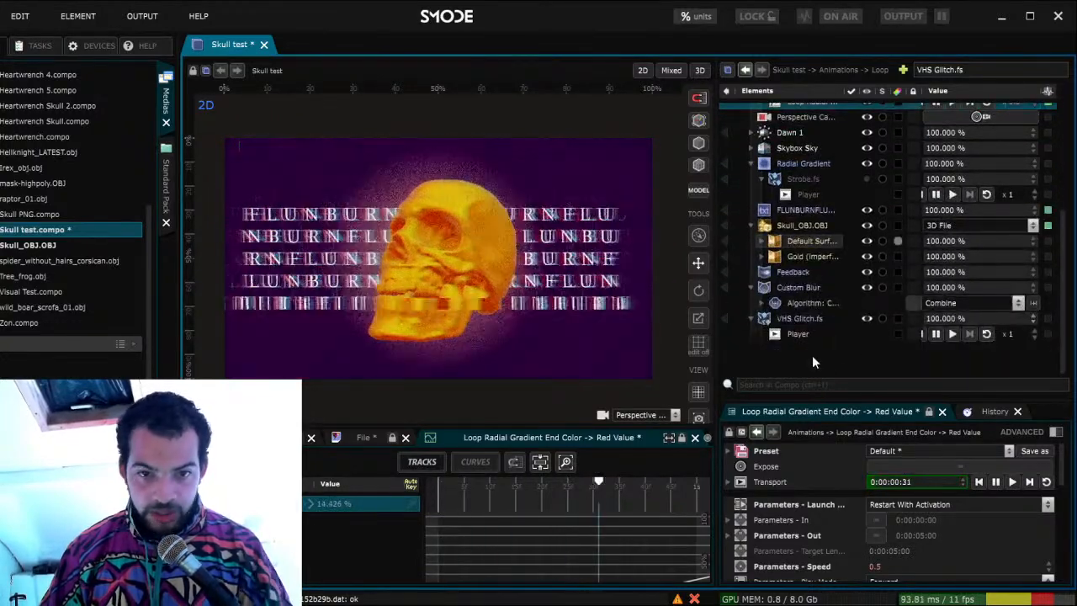
pyautogui.hotkey('ctrl', 's')
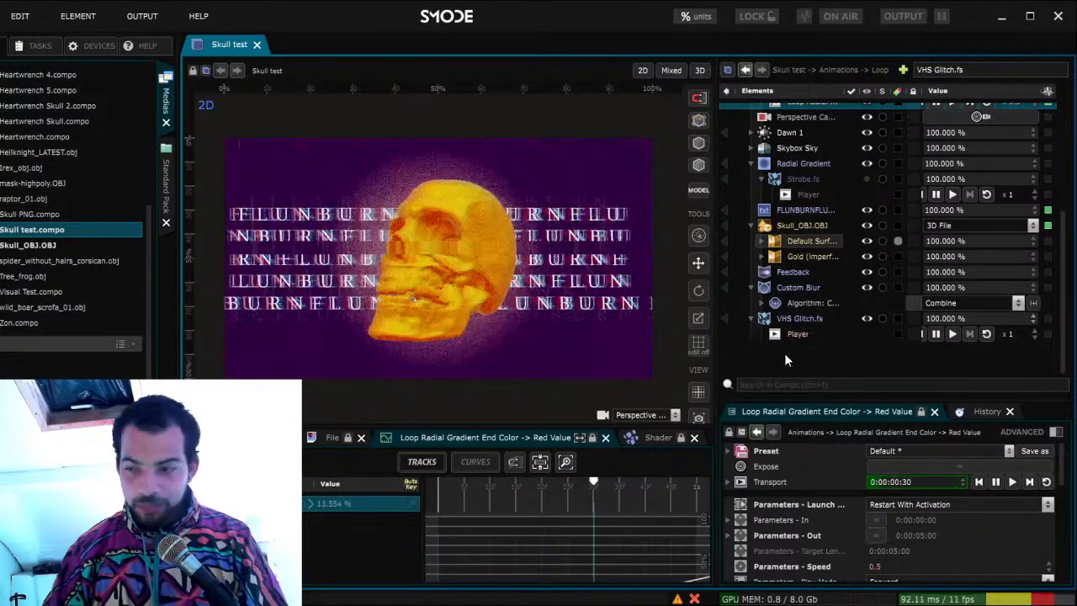
# Add the Slow Growing Trail particles preset and place it between the FLUNBURN text and Skull_OBJ.OBJ
pyautogui.click(751, 318)
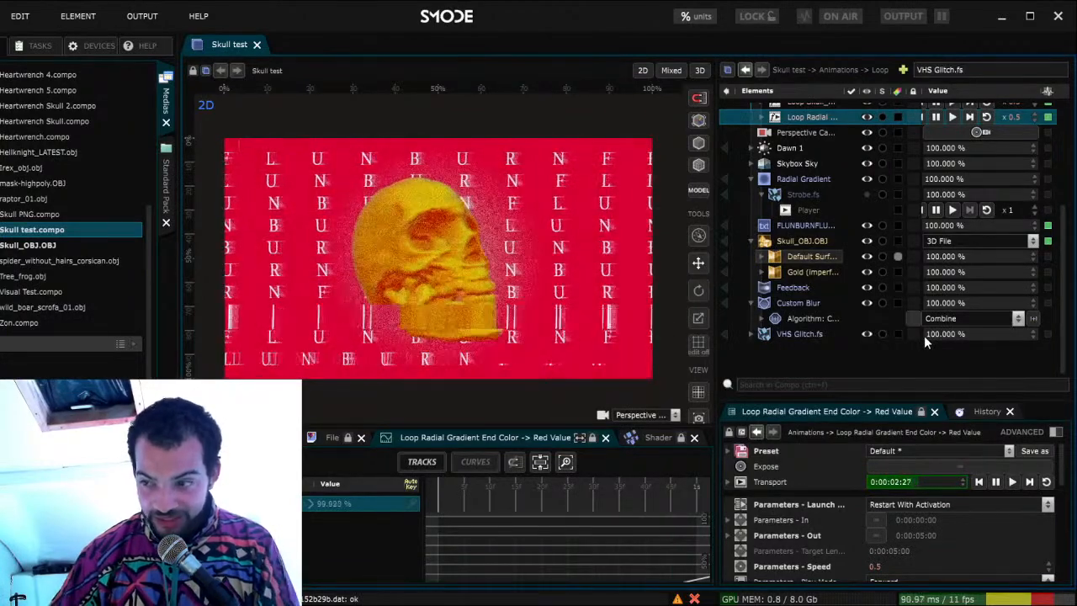
pyautogui.hotkey('ctrl', 'z')
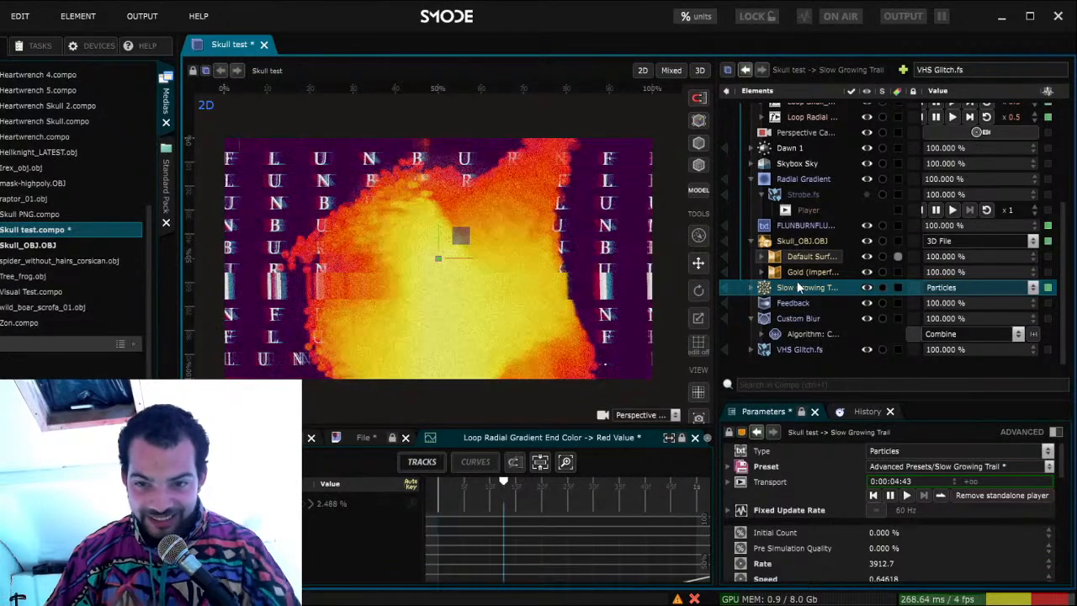
pyautogui.moveTo(799, 290); pyautogui.dragTo(805, 251)
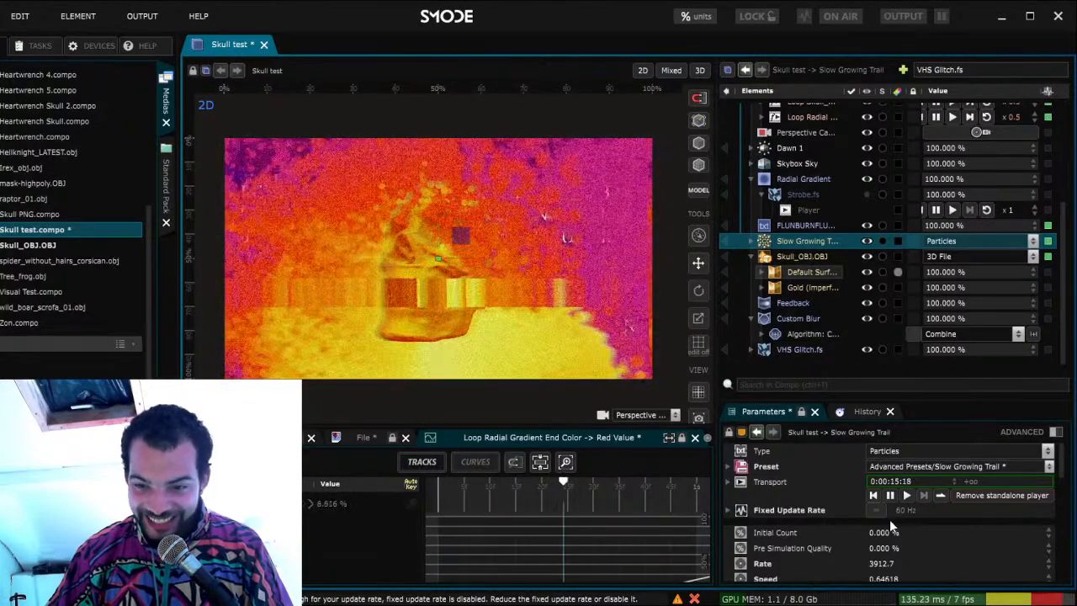
# Set the Slow Growing Trail's Rate to 100 and restart its particle simulation
pyautogui.doubleClick(895, 561)
pyautogui.write('100')
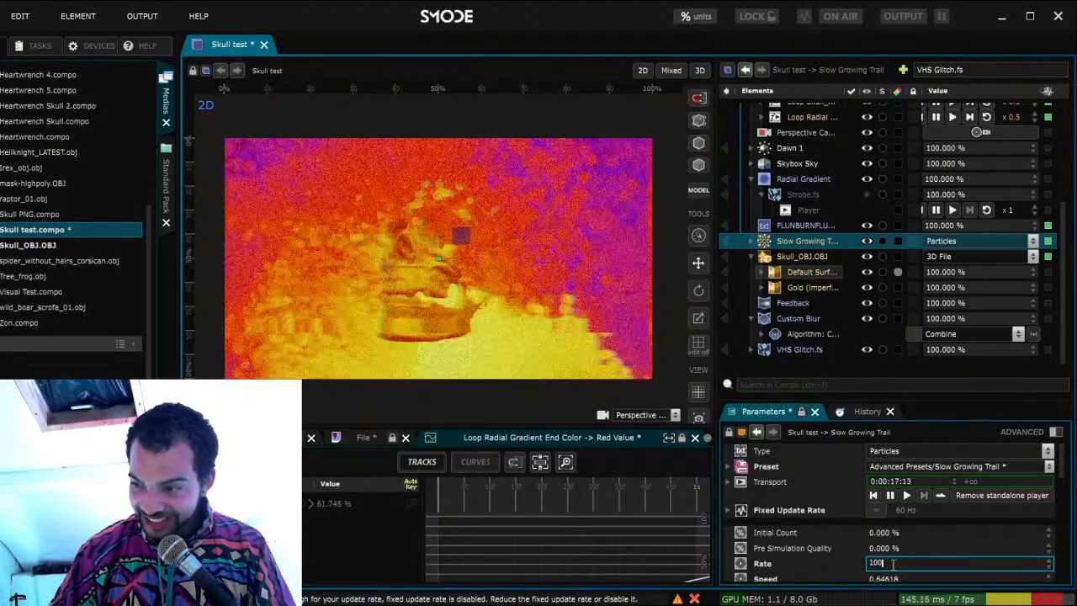
pyautogui.press('Return')
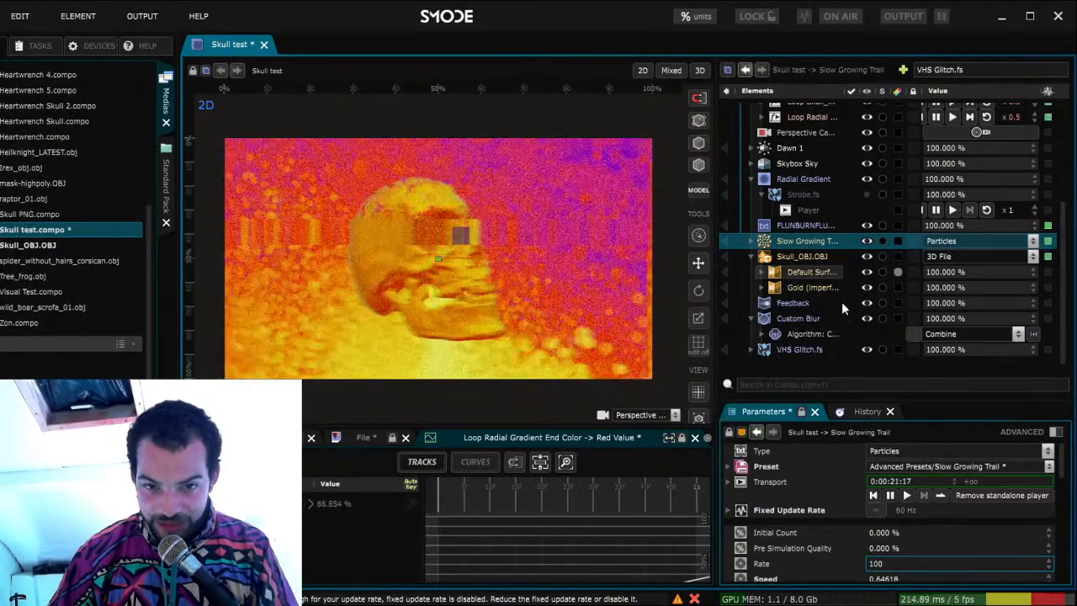
pyautogui.scroll(-1, 836, 315)
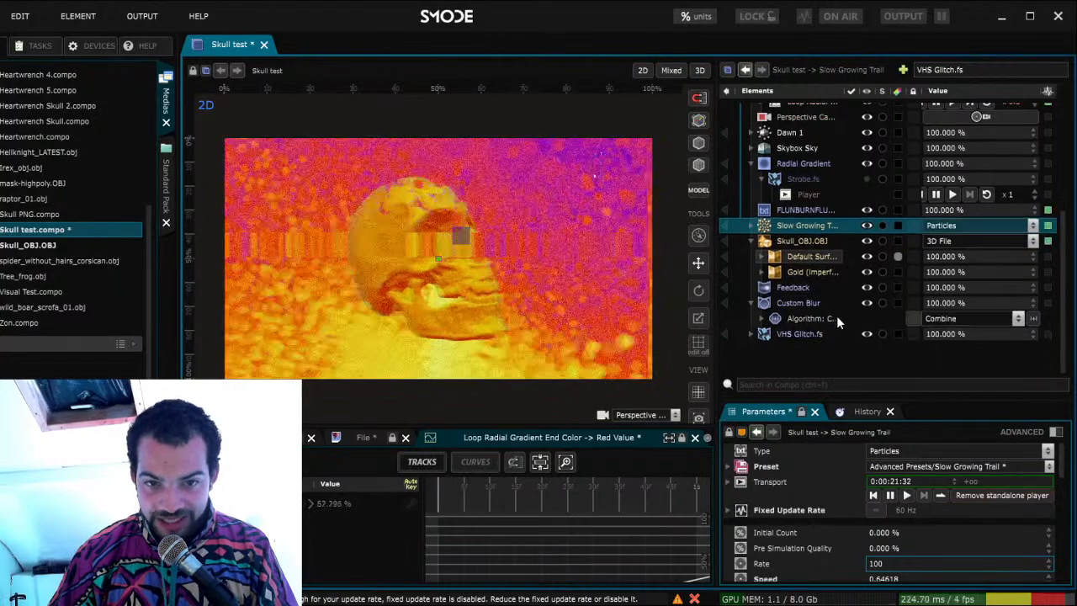
pyautogui.click(872, 497)
pyautogui.click(906, 497)
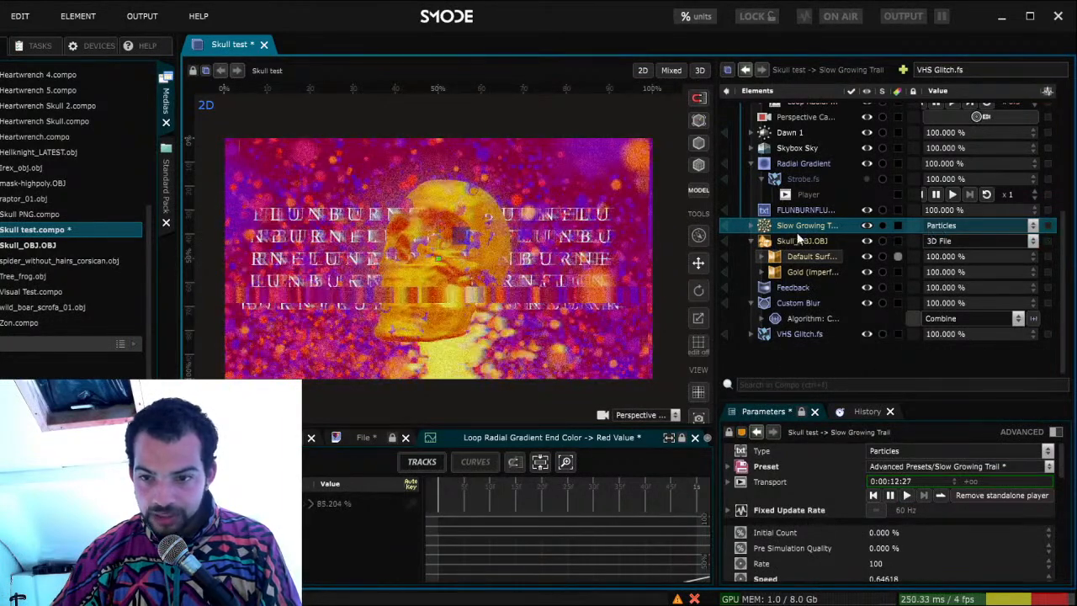
# Hide the Slow Growing Trail particles and save the composition
pyautogui.scroll(-8, 831, 540)
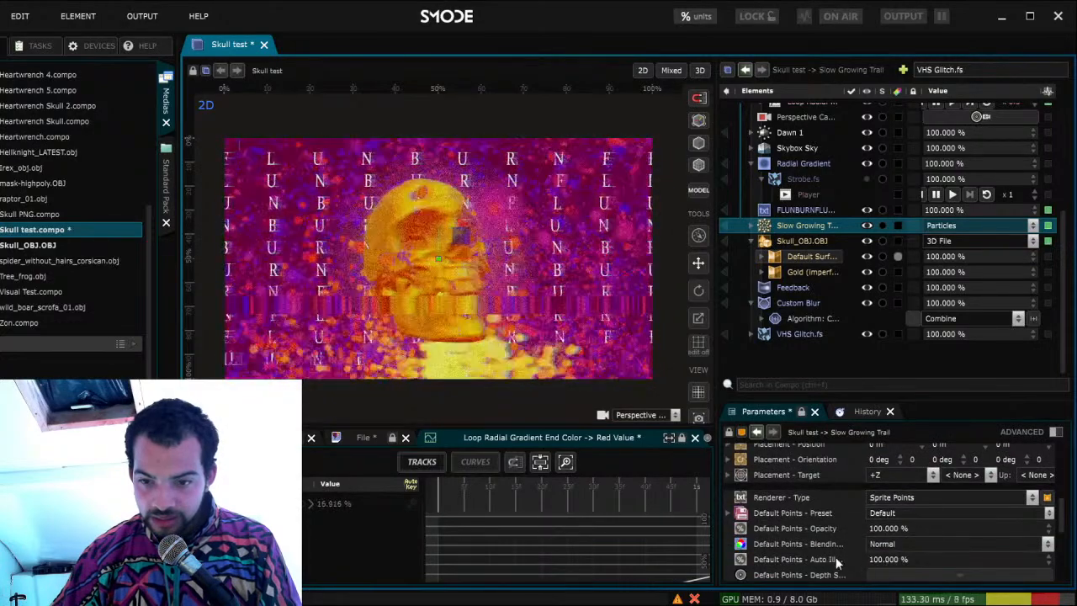
pyautogui.scroll(-5, 820, 555)
pyautogui.scroll(-2, 816, 547)
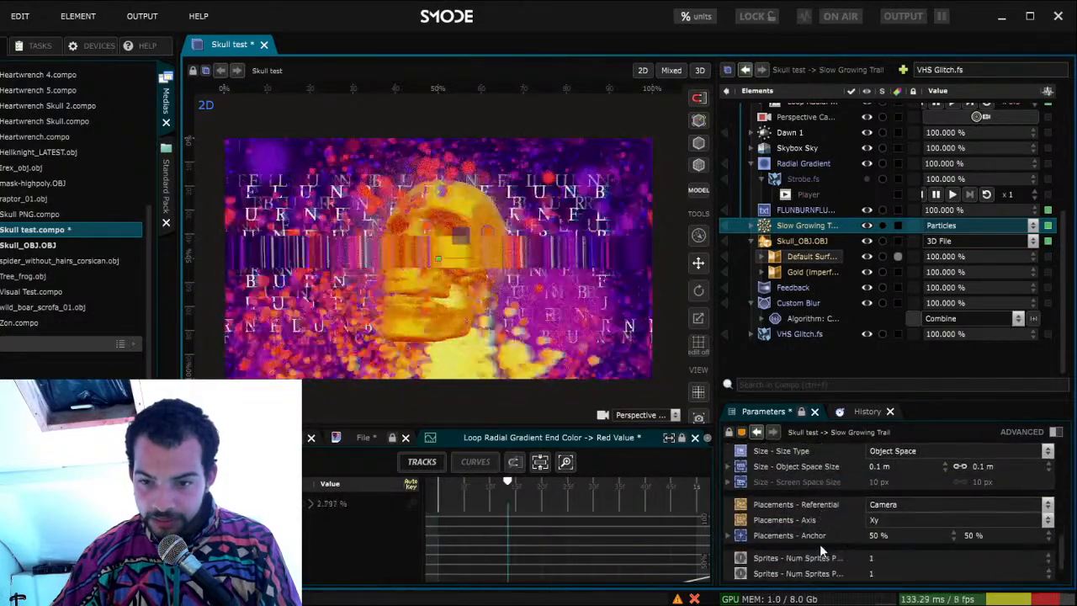
pyautogui.scroll(-2, 841, 549)
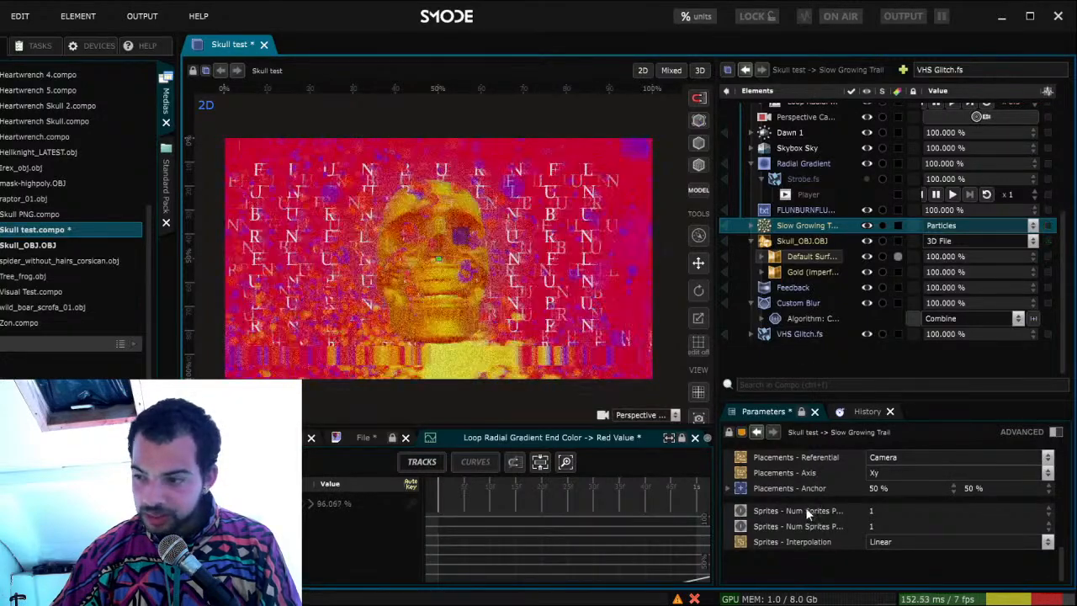
pyautogui.scroll(3, 809, 511)
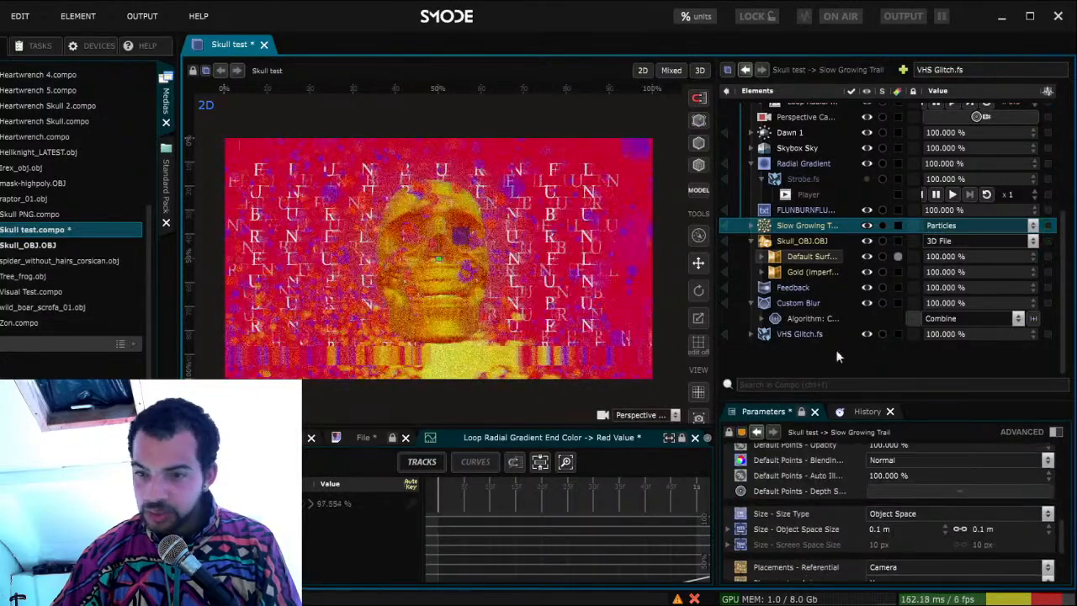
pyautogui.click(867, 226)
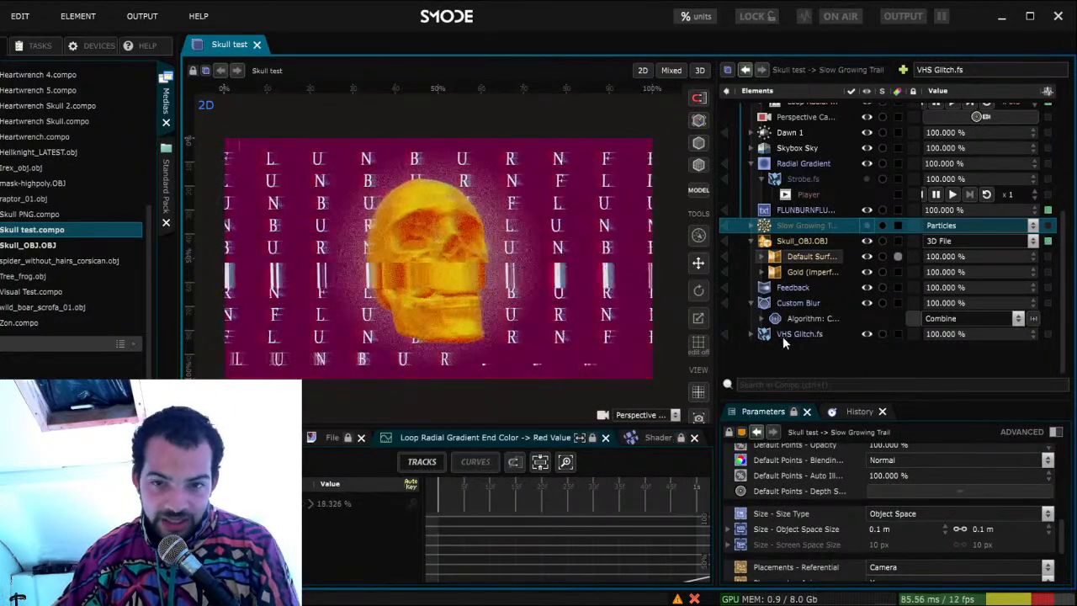
# Add a Chromatic Aberration effect after VHS Glitch.fs and set its Distortion to 5
pyautogui.click(179, 178)
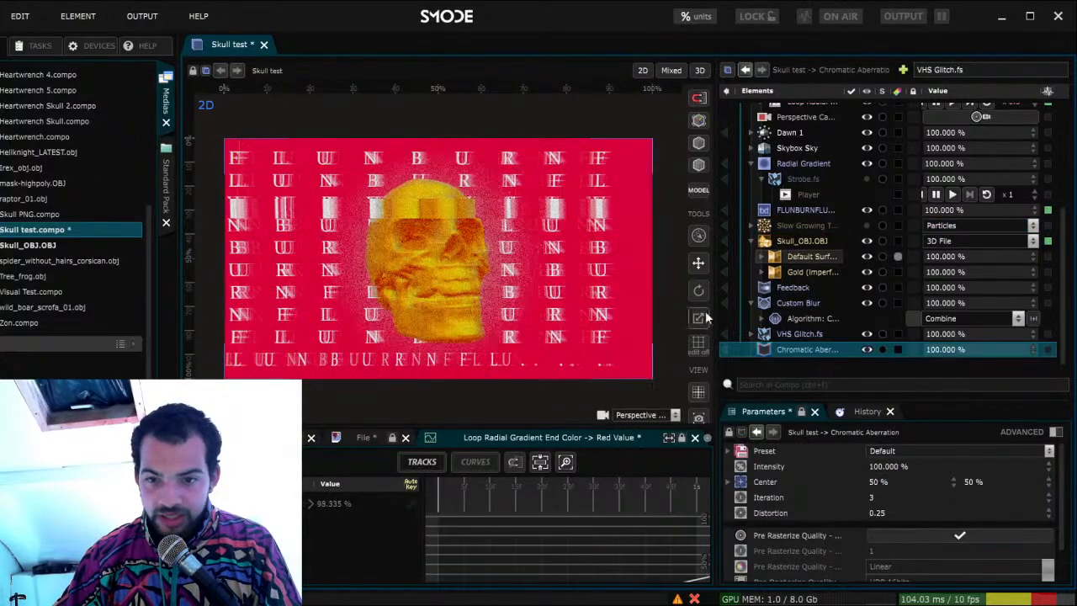
pyautogui.doubleClick(880, 511)
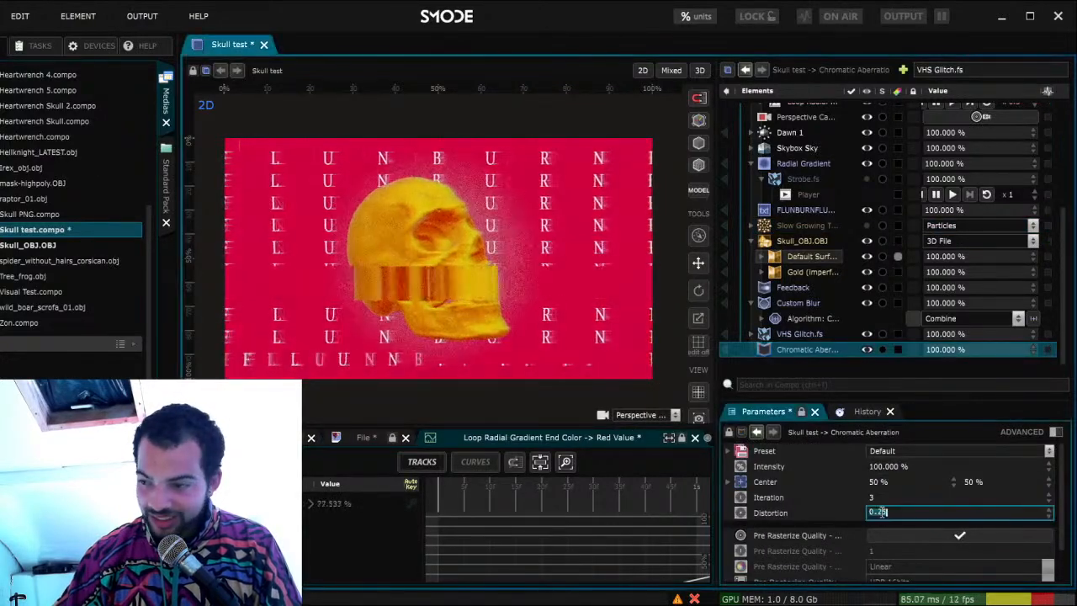
pyautogui.write('5')
pyautogui.press('Return')
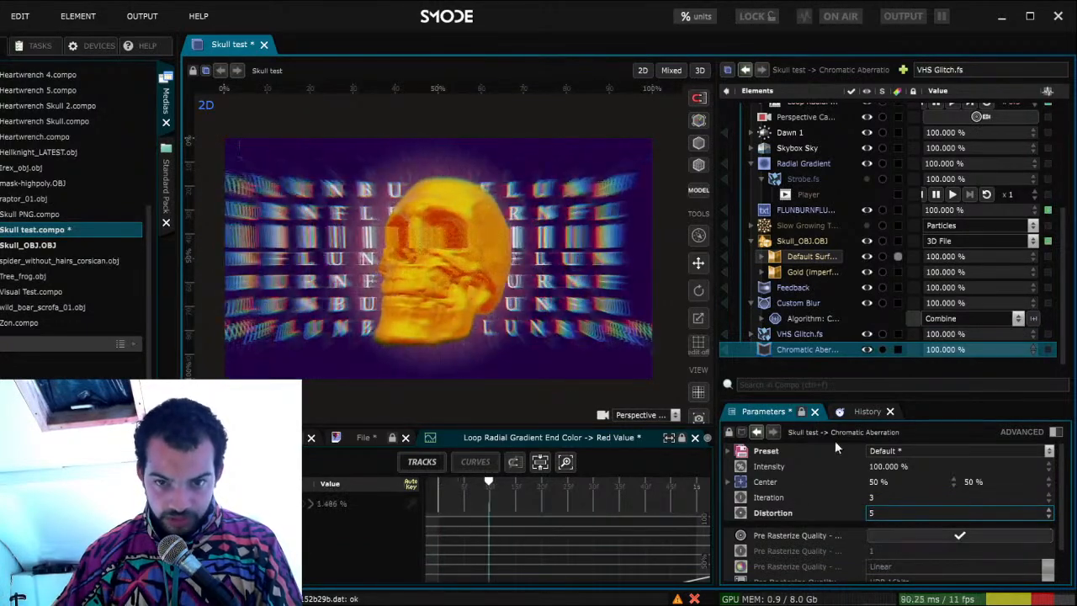
# Try stronger Chromatic Aberration Distortion values of 6.8 and 22.8
pyautogui.scroll(-1, 828, 321)
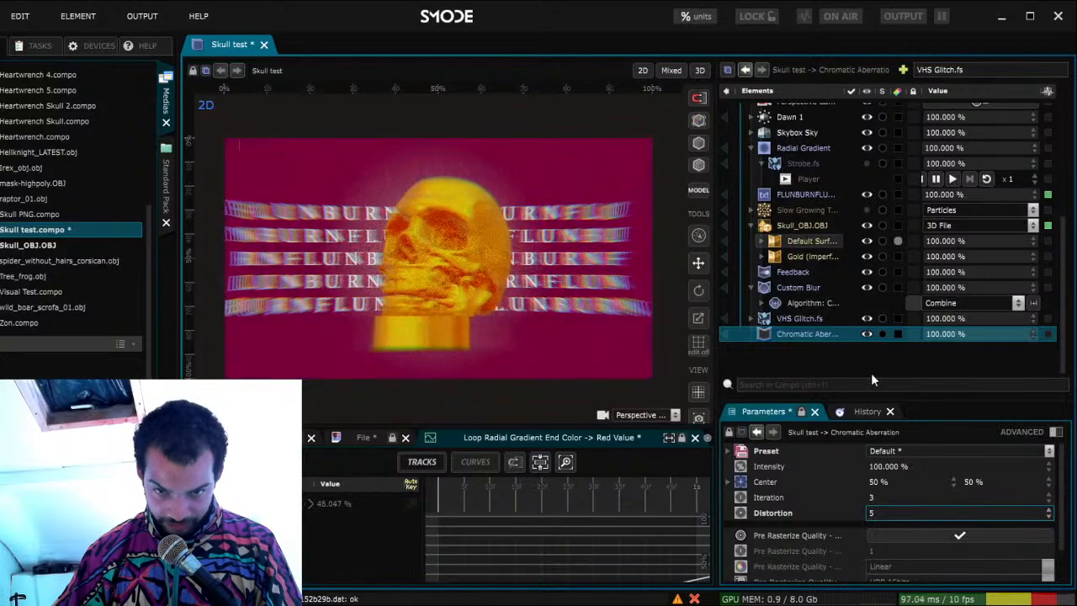
pyautogui.moveTo(886, 511); pyautogui.dragTo(892, 468)
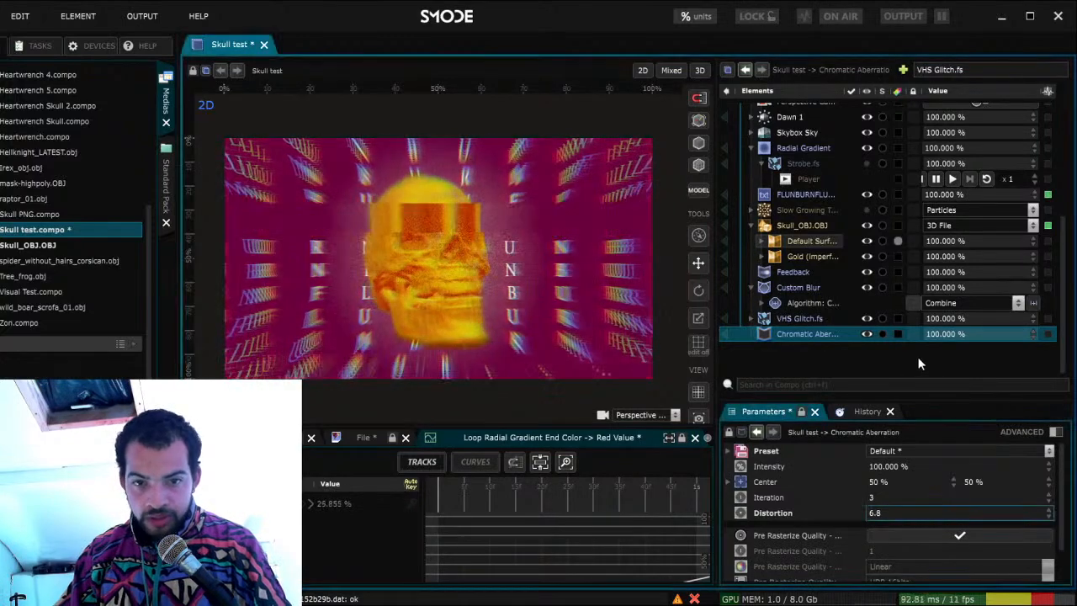
pyautogui.moveTo(882, 510); pyautogui.dragTo(971, 510)
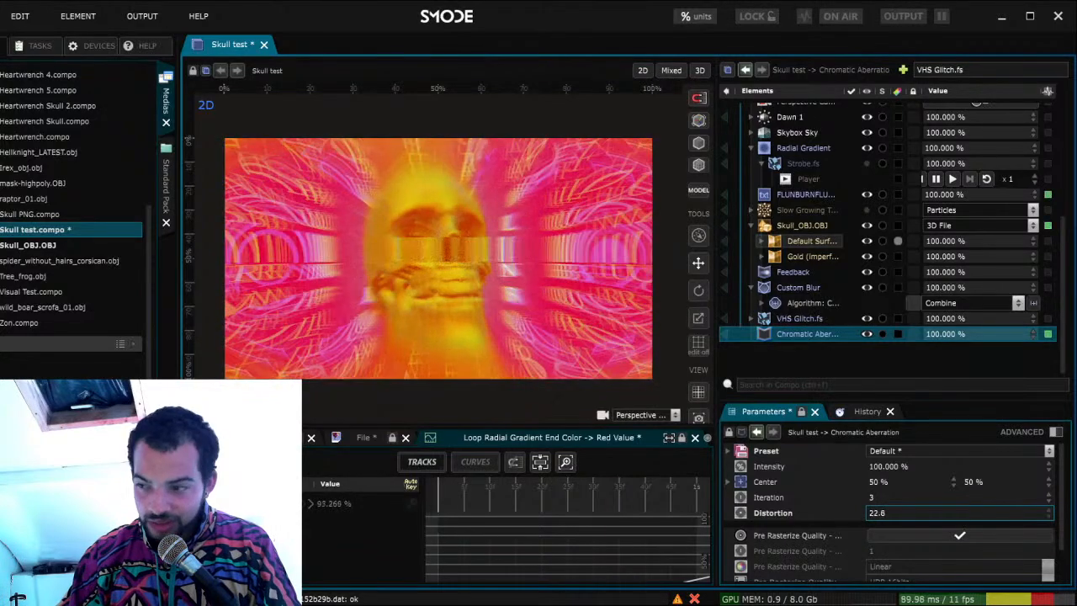
# Set the Chromatic Aberration's Distortion to 1.4
pyautogui.click(879, 515)
pyautogui.write('1.4')
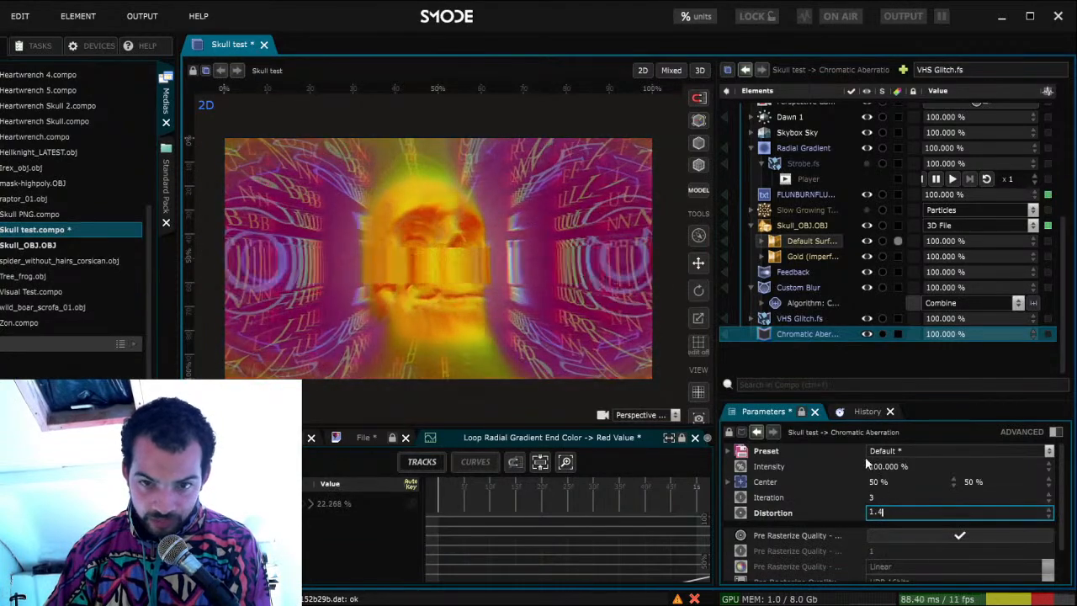
pyautogui.press('Return')
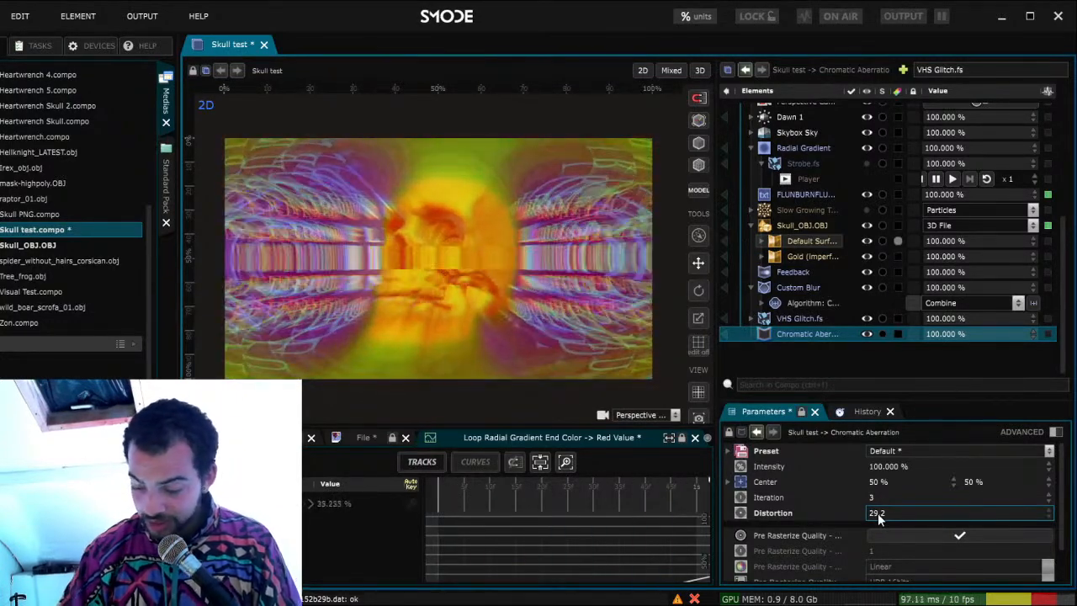
pyautogui.doubleClick(877, 513)
pyautogui.write('1.4')
pyautogui.press('Return')
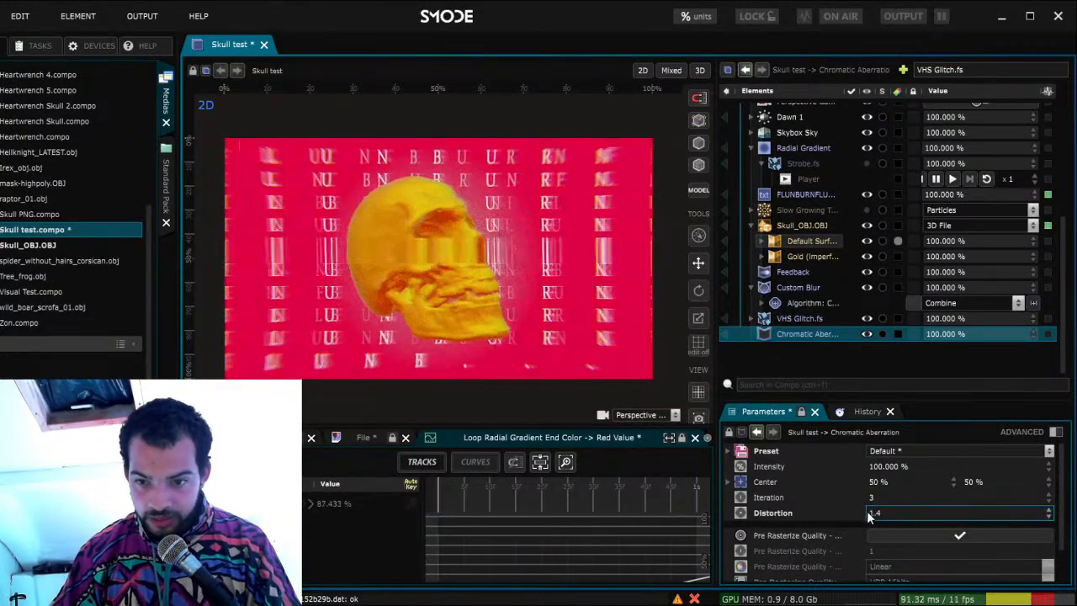
# Expose the Chromatic Aberration's Distortion as a composition parameter and open the function that drives it
pyautogui.click(746, 408)
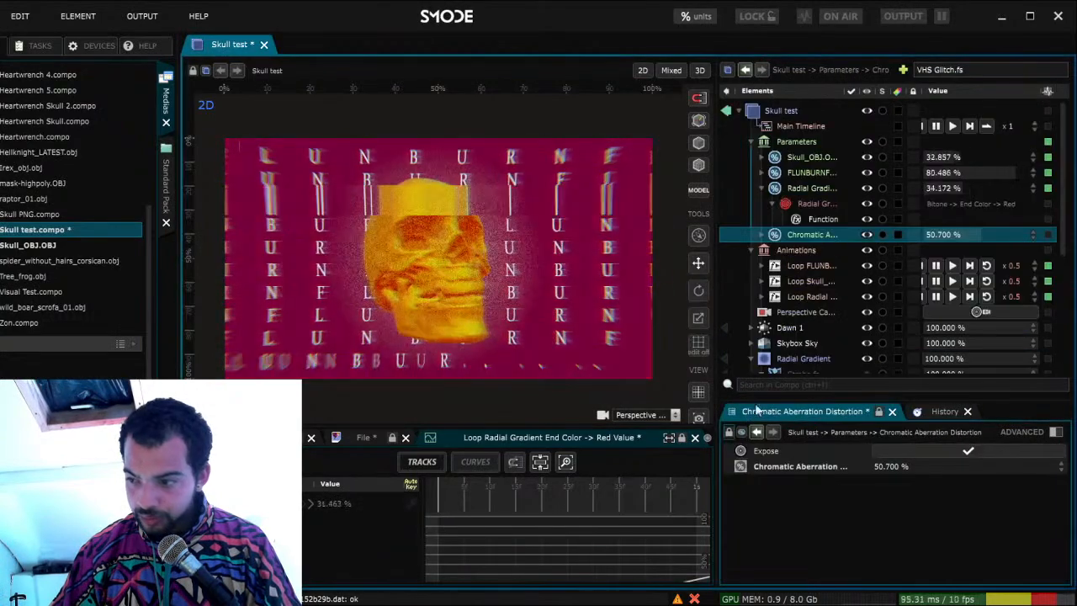
pyautogui.click(759, 235)
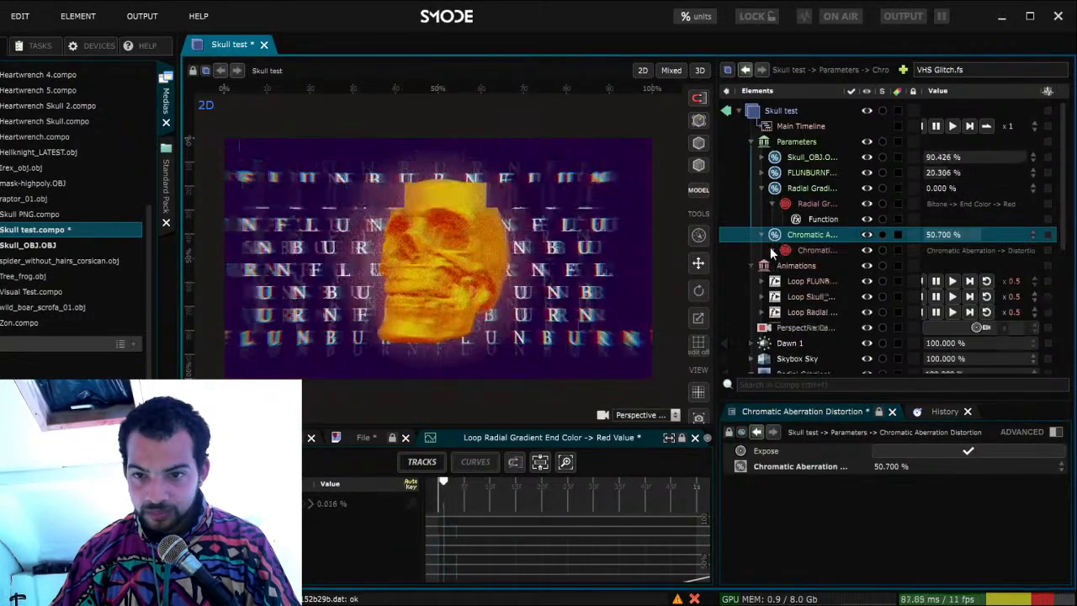
pyautogui.click(773, 250)
pyautogui.click(809, 265)
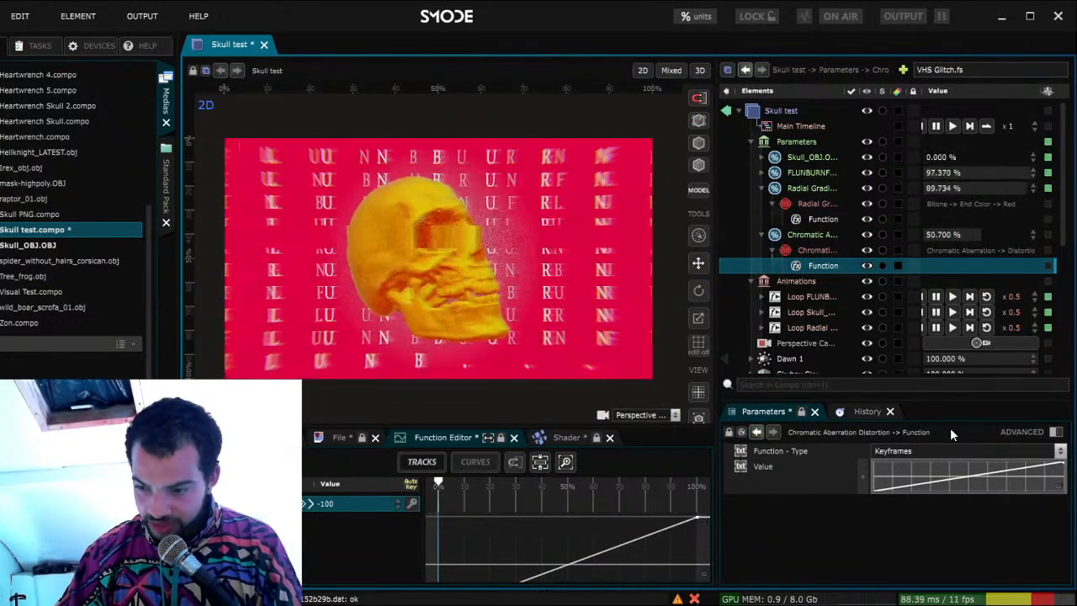
# Change the Chromatic Aberration Distortion function to Parametric, with a minimum of 1.4 and a maximum of 6.8
pyautogui.click(921, 449)
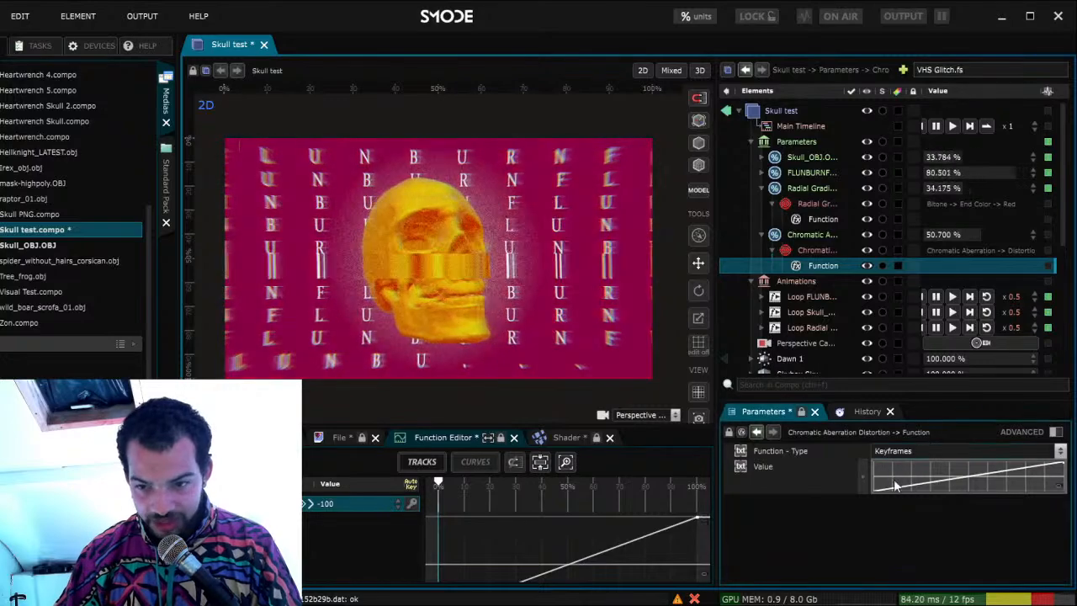
pyautogui.click(895, 476)
pyautogui.click(878, 531)
pyautogui.write('1.4')
pyautogui.click(882, 545)
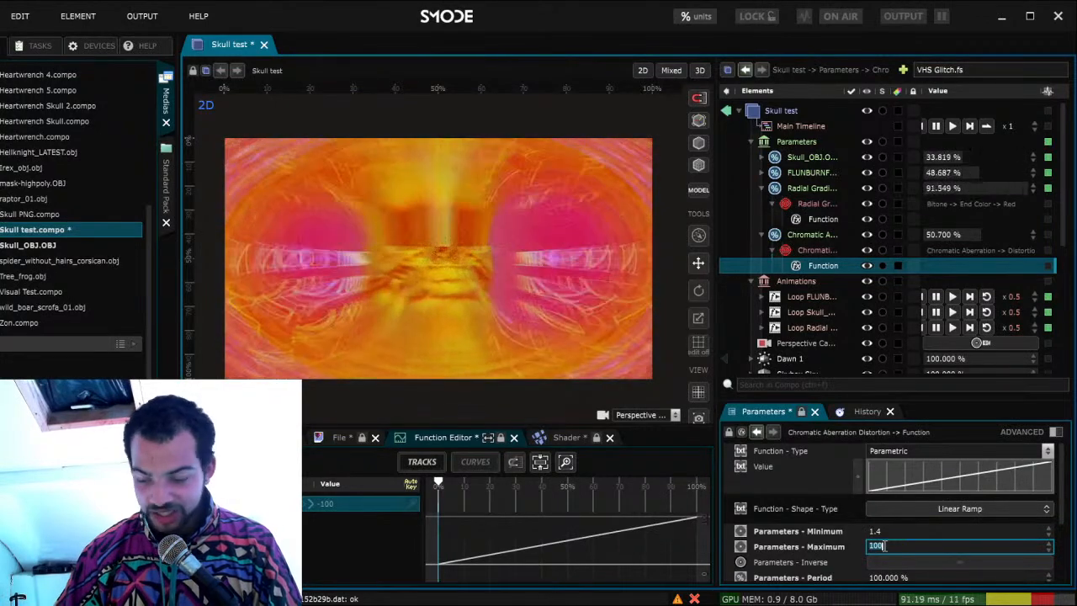
pyautogui.press('Return')
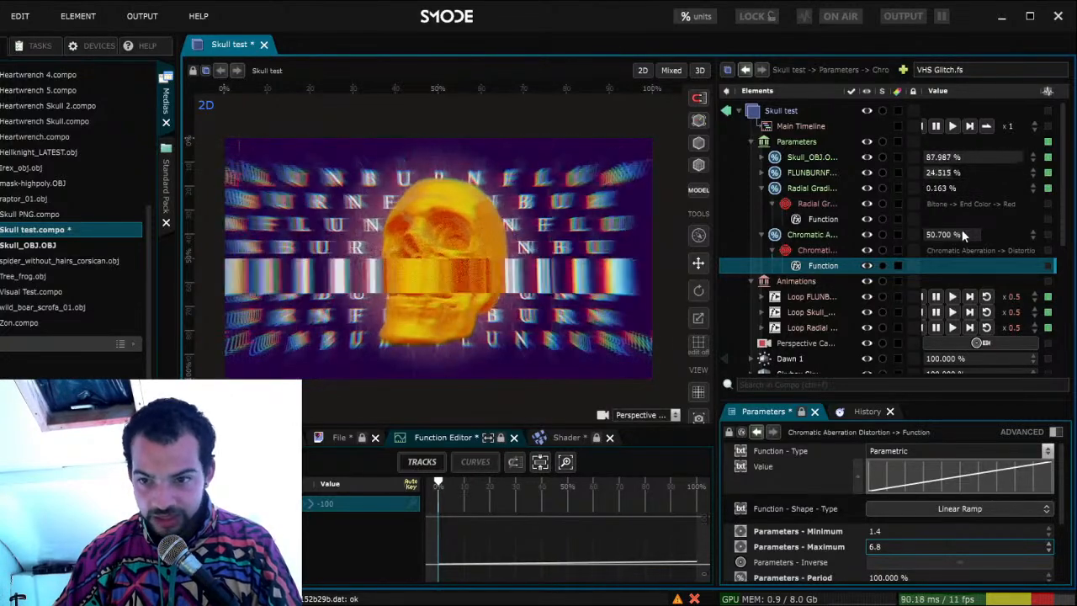
# Lower the Chromatic Aberration Distortion parameter to 0 %, then give it a loop animation running at speed 0.5
pyautogui.moveTo(946, 235); pyautogui.dragTo(892, 235)
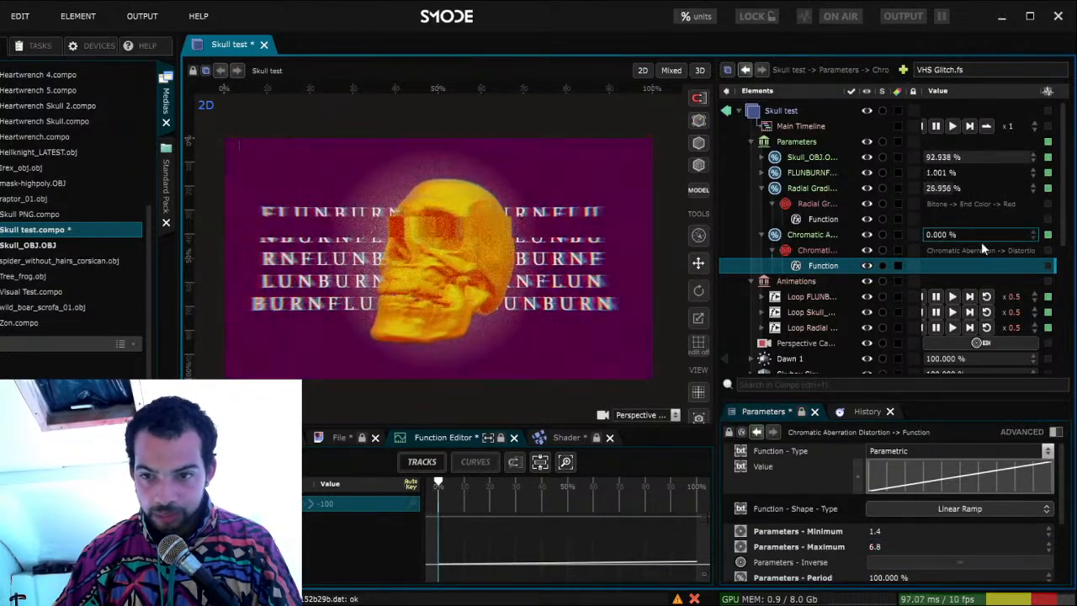
pyautogui.click(891, 473)
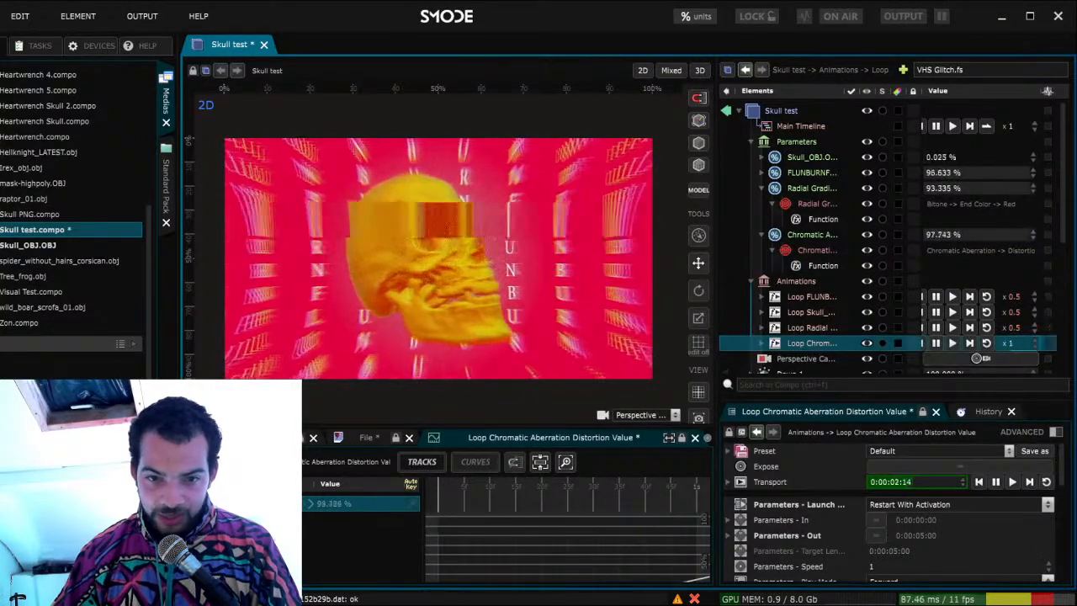
pyautogui.doubleClick(1009, 341)
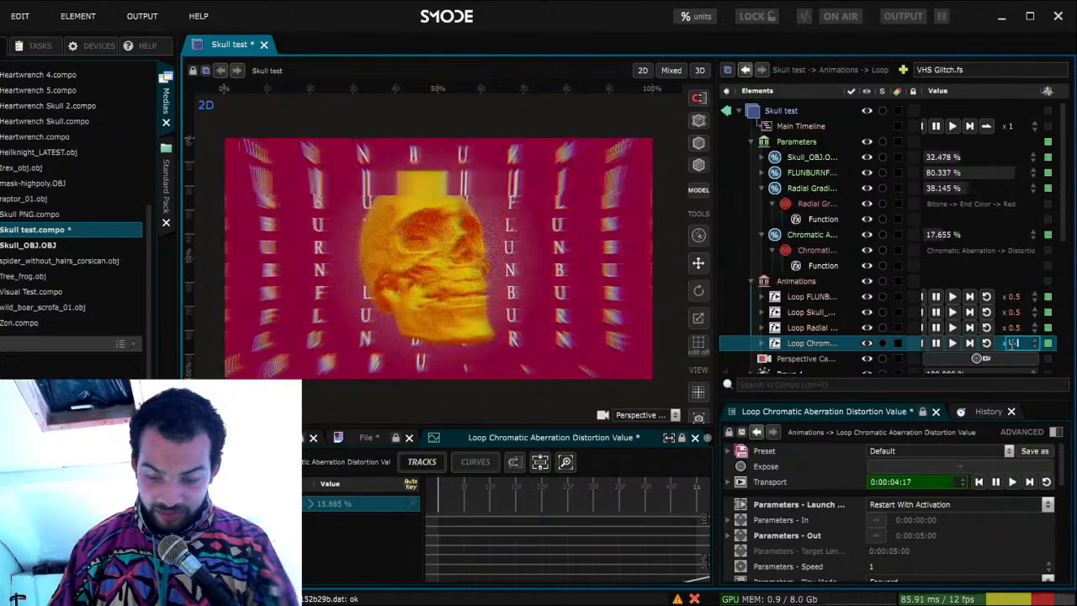
pyautogui.write('0.5')
pyautogui.press('Return')
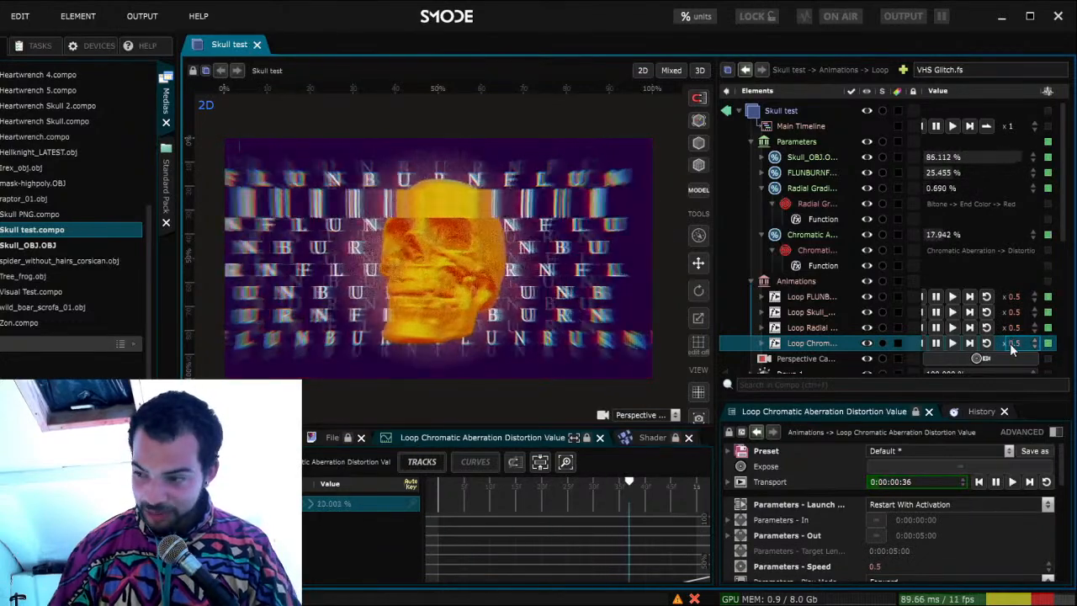
pyautogui.scroll(-5, 847, 321)
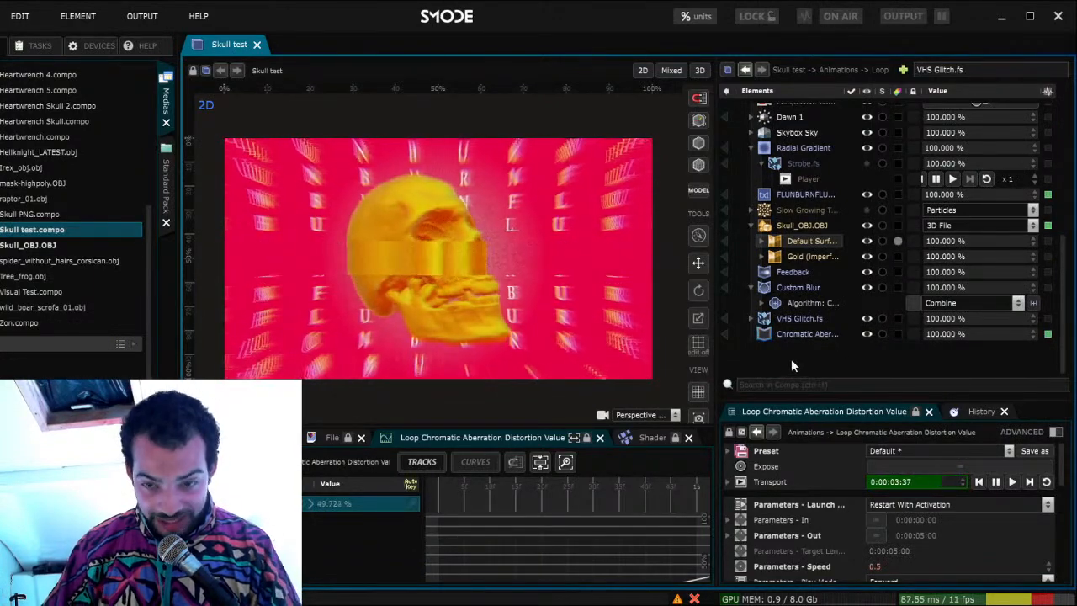
pyautogui.scroll(5, 797, 340)
pyautogui.scroll(-2, 798, 342)
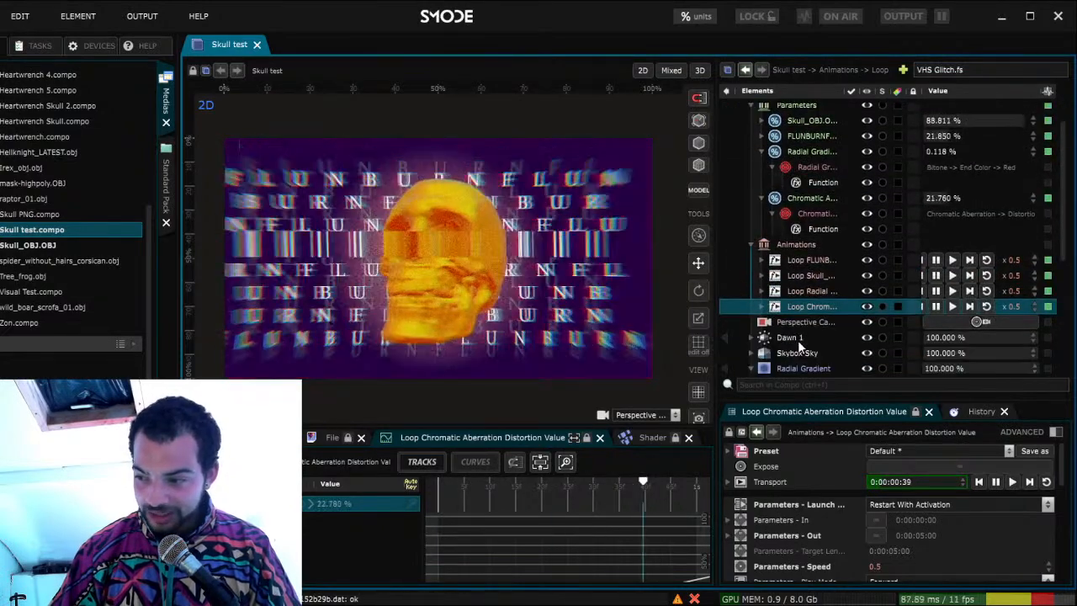
pyautogui.scroll(-2, 799, 344)
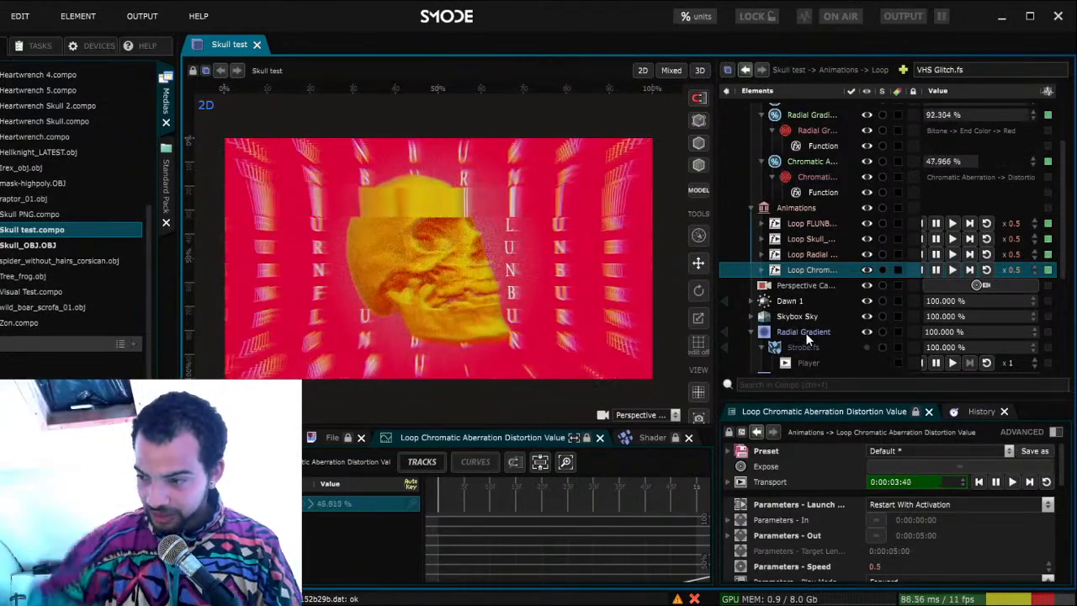
pyautogui.scroll(-6, 794, 333)
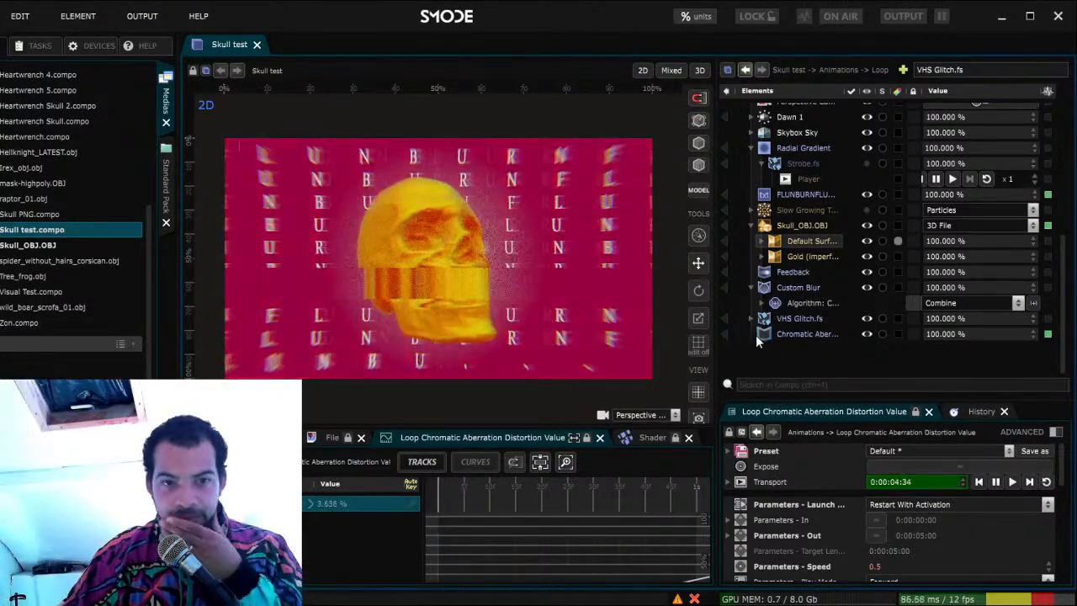
pyautogui.scroll(6, 782, 189)
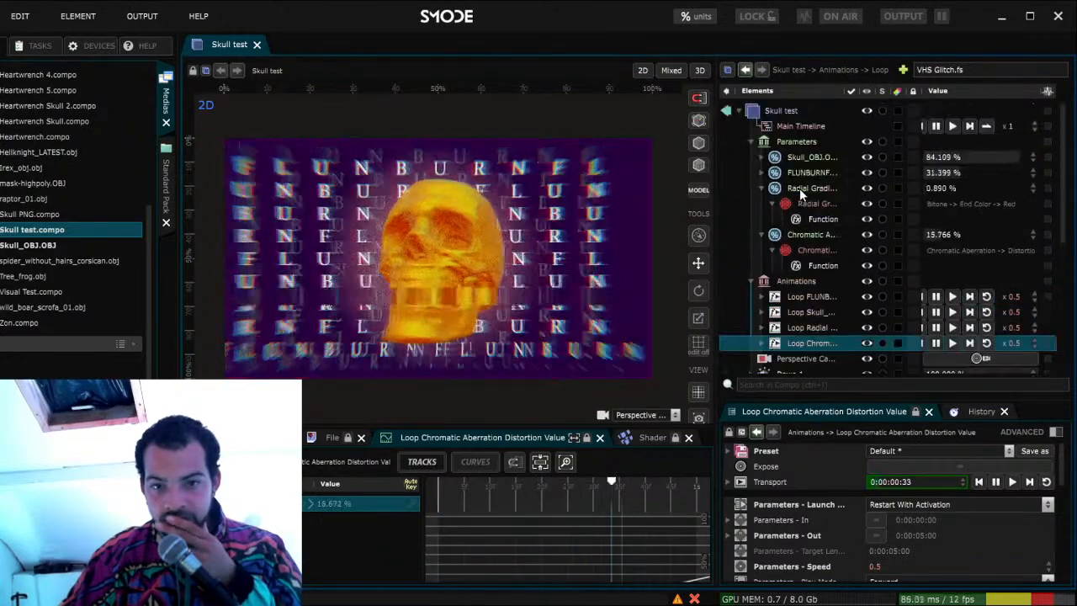
# Set the Skull test composition's rasterizer to a custom portrait resolution of 1080 x 1920
pyautogui.click(795, 126)
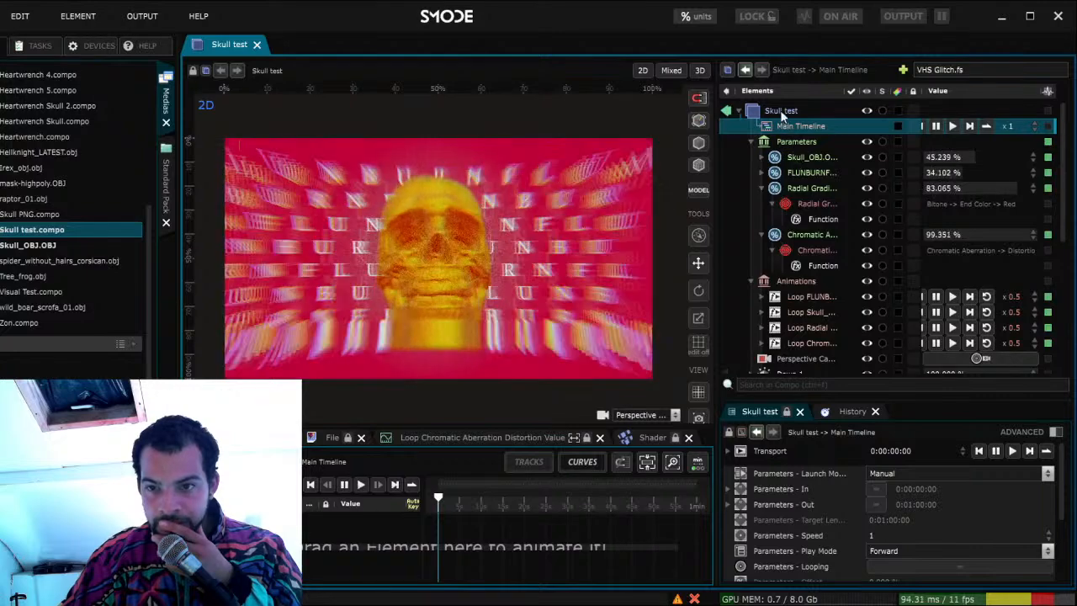
pyautogui.click(778, 110)
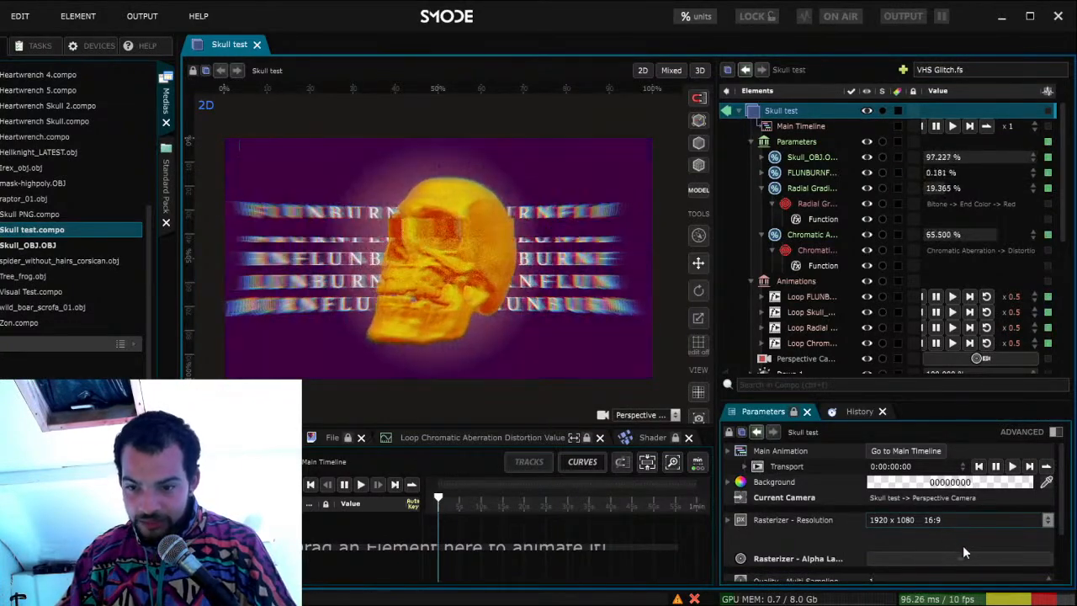
pyautogui.click(915, 572)
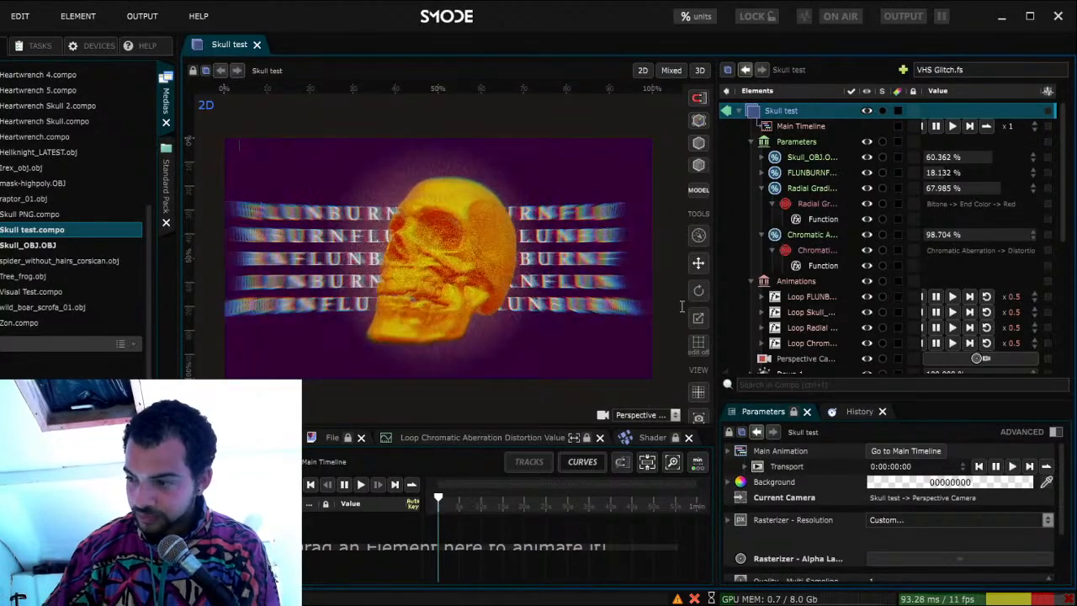
pyautogui.click(698, 341)
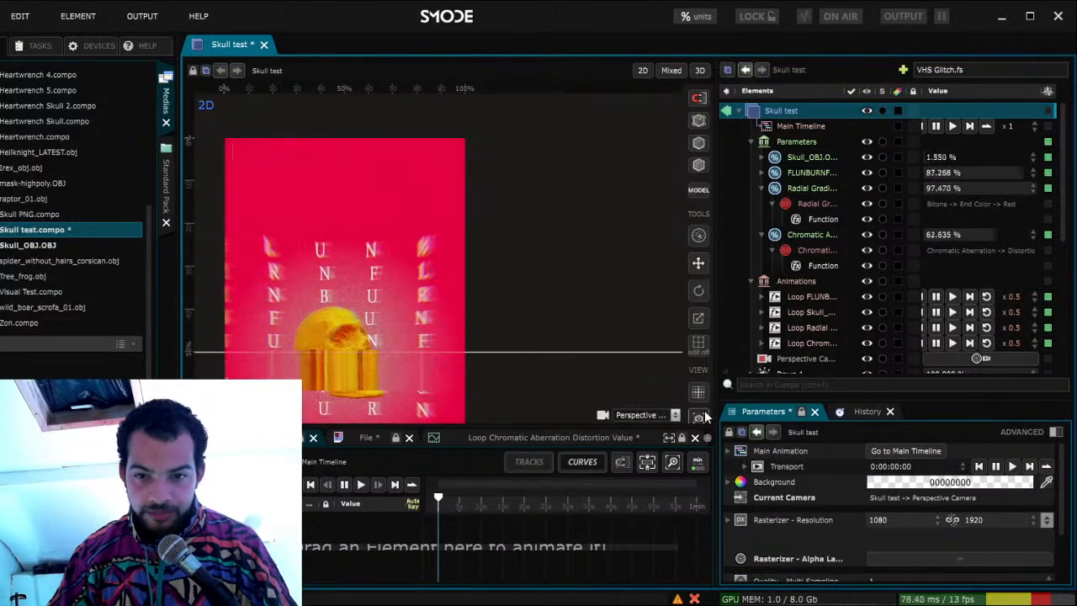
# Enlarge the viewport area so the whole portrait frame fits, and save the Skull test composition
pyautogui.scroll(-1, 538, 340)
pyautogui.scroll(-3, 530, 345)
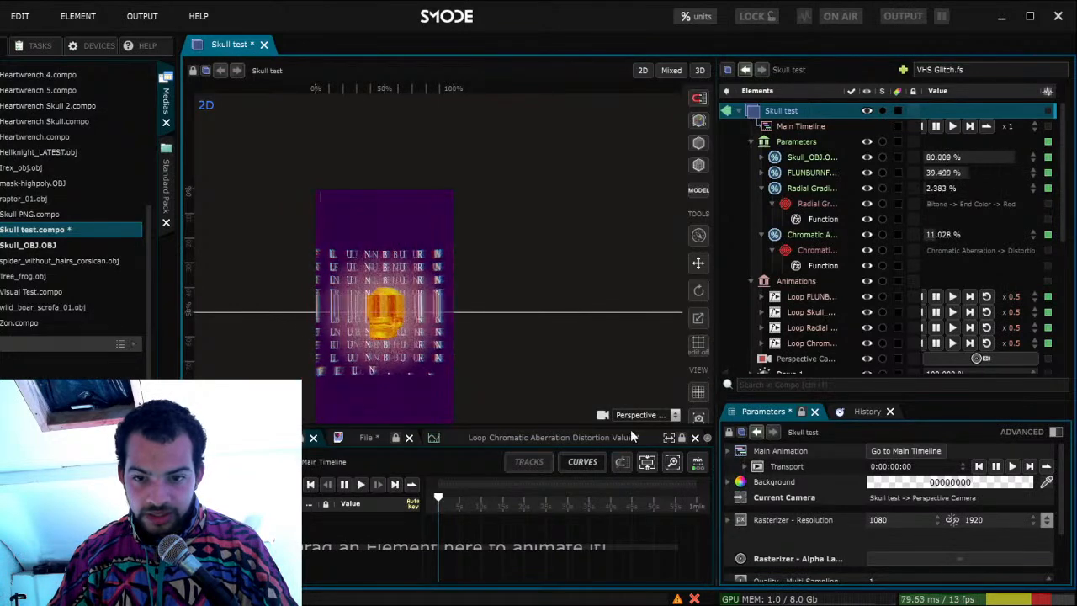
pyautogui.moveTo(586, 429); pyautogui.dragTo(586, 507)
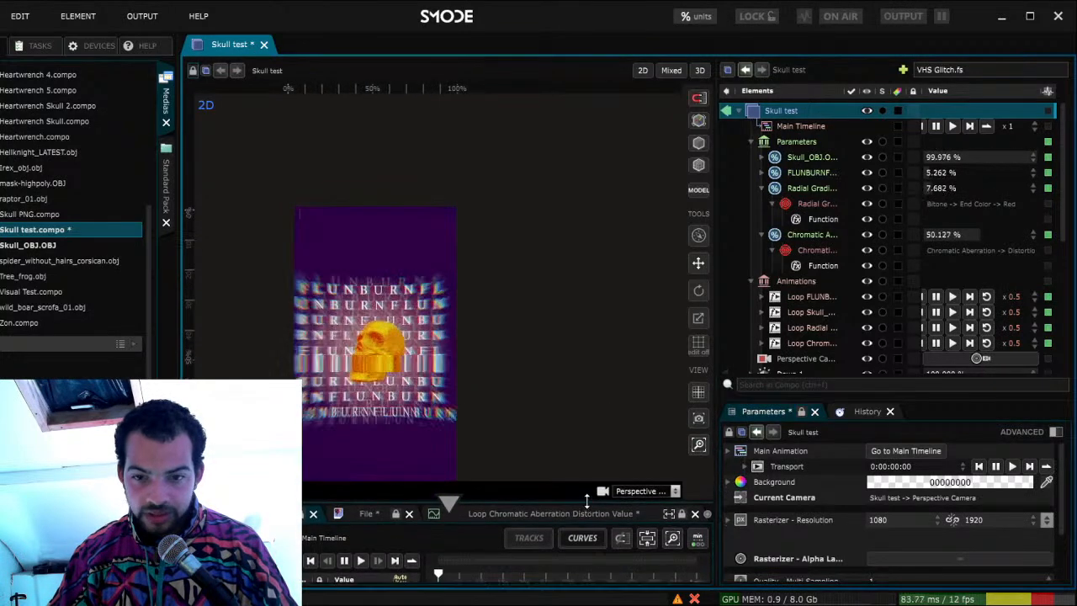
pyautogui.click(700, 446)
pyautogui.scroll(-8, 815, 270)
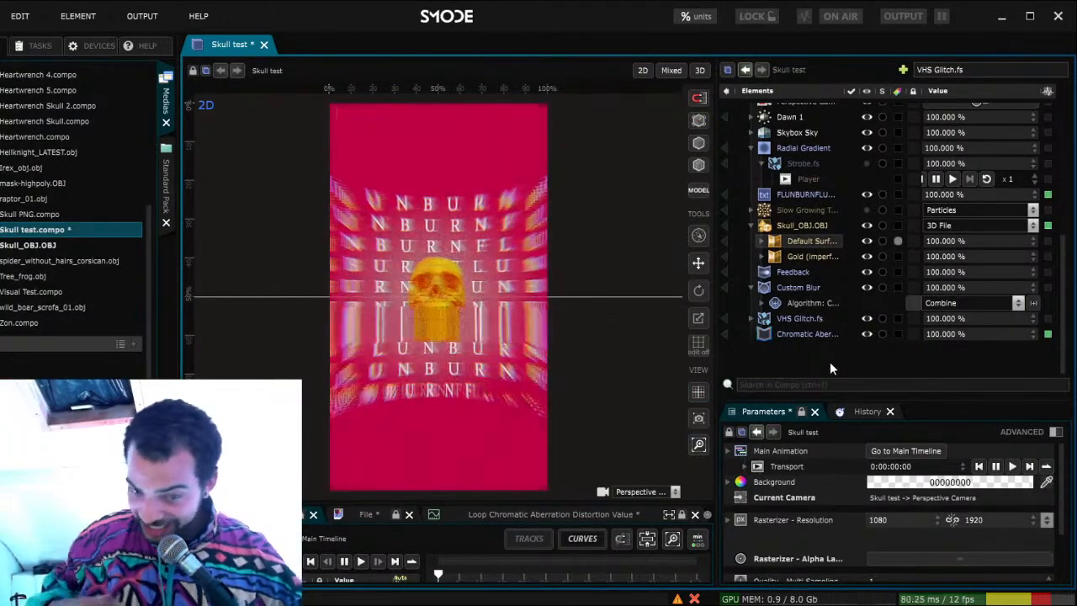
pyautogui.hotkey('ctrl', 's')
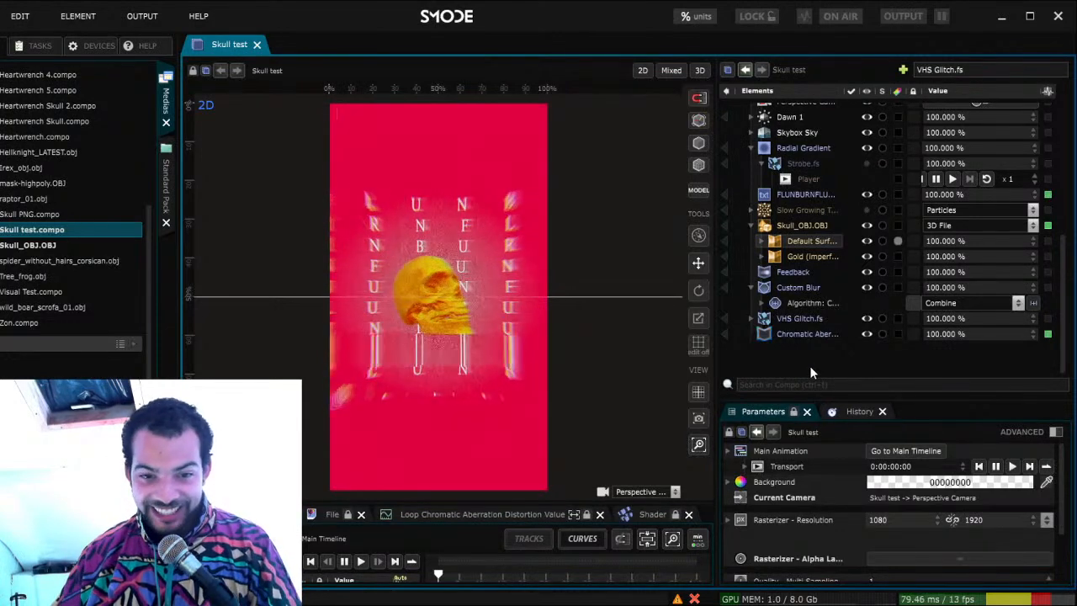
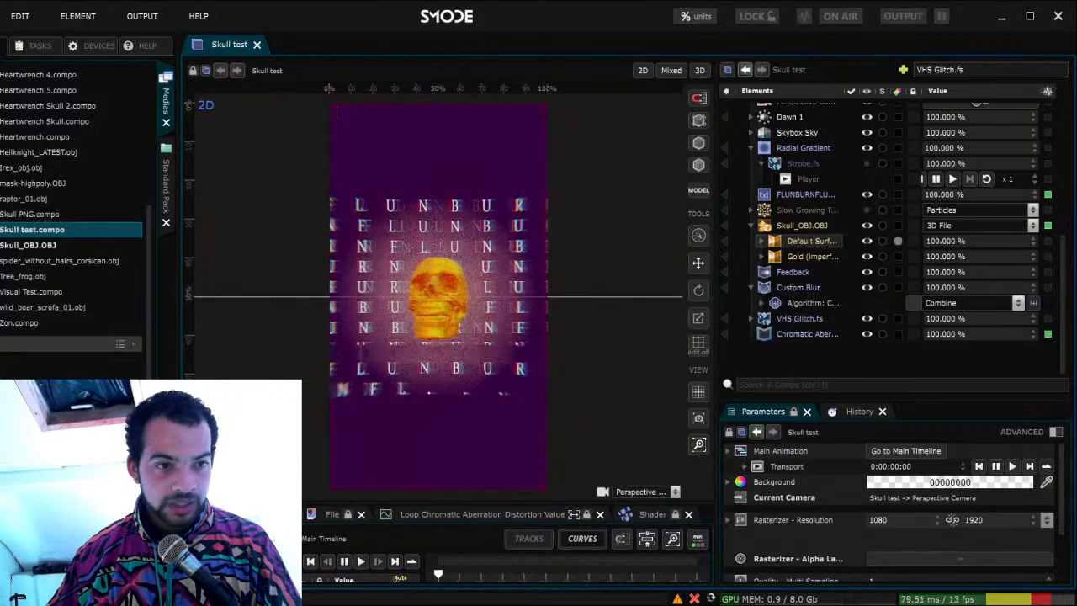
# Create a new composition containing a sphere and try its MindFuck Artefact presets, returning to the Millefeuille advanced preset
pyautogui.hotkey('ctrl', 'n')
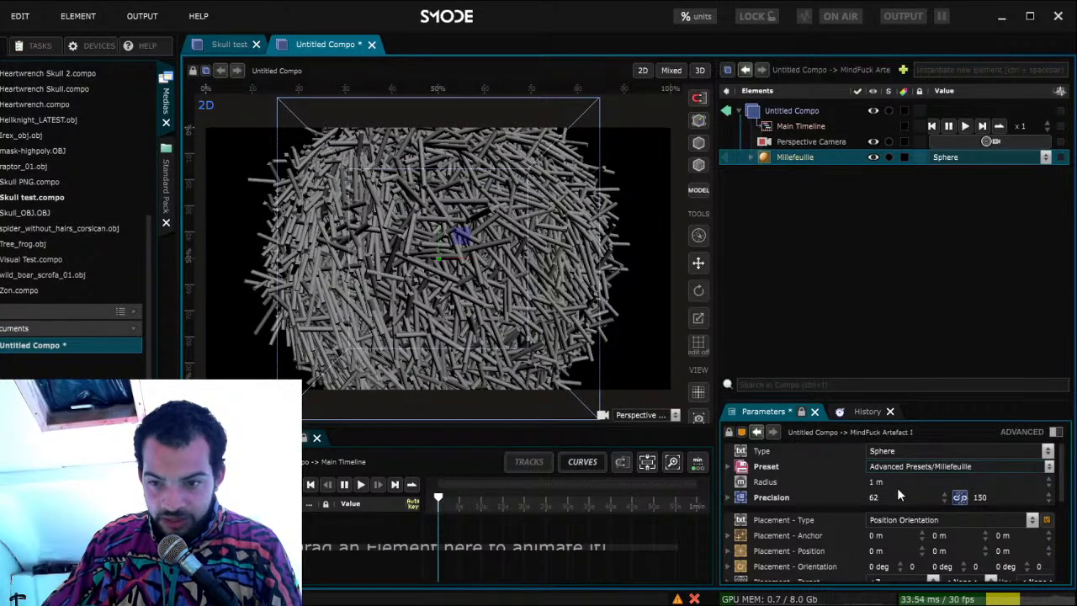
pyautogui.press('Down')
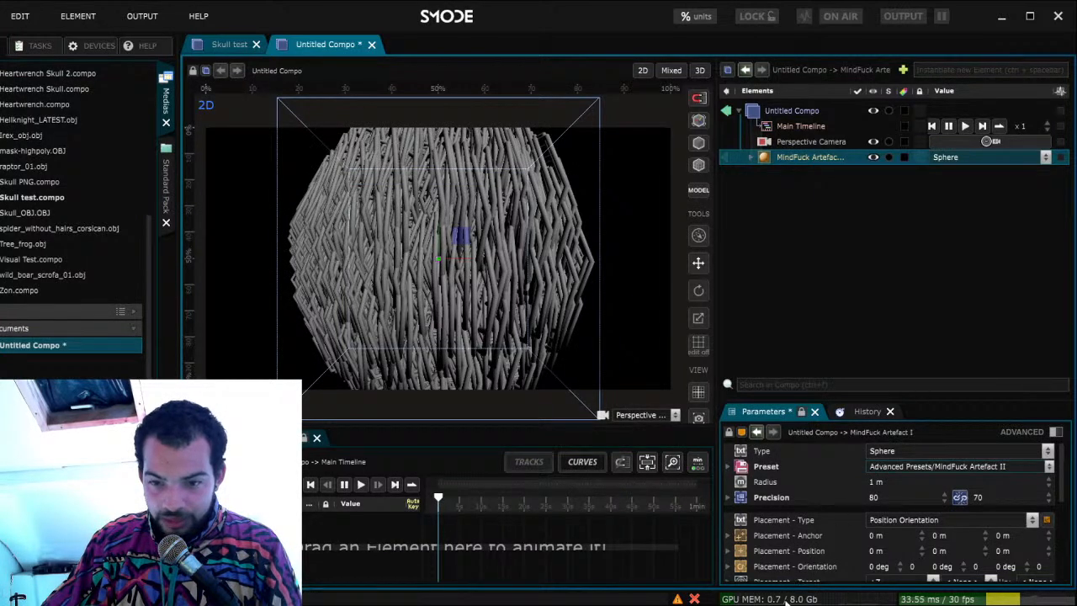
pyautogui.press('Down')
pyautogui.press('Down')
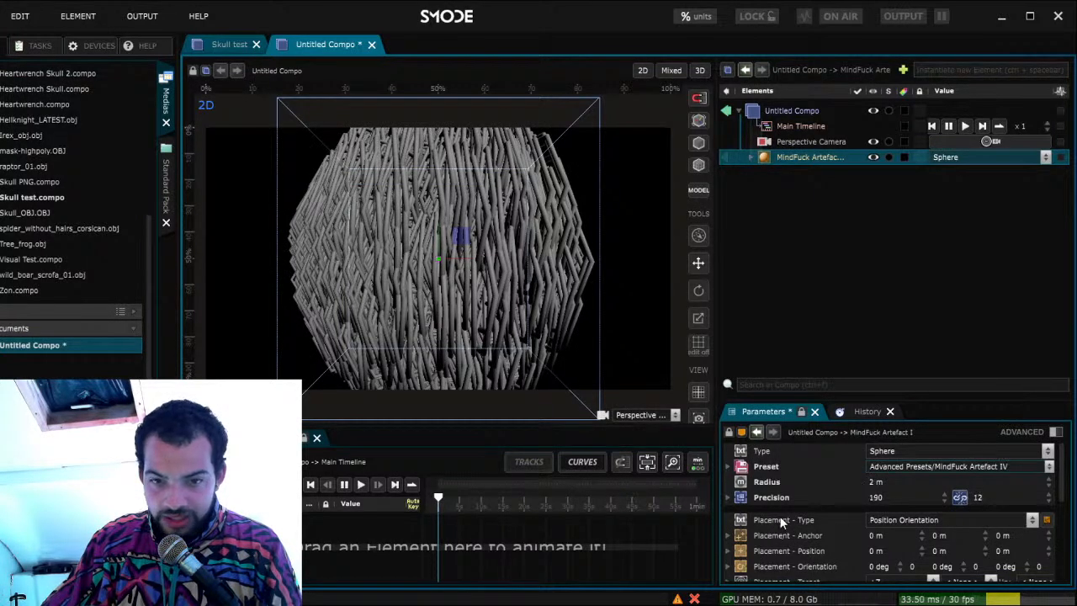
pyautogui.press('Up')
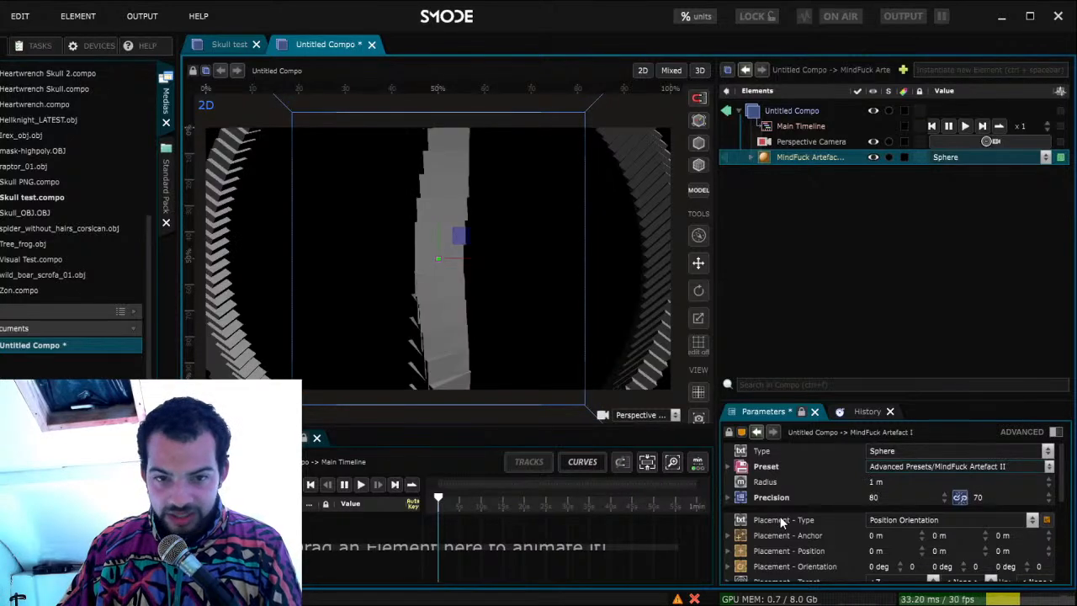
pyautogui.press('Up')
pyautogui.press('Up')
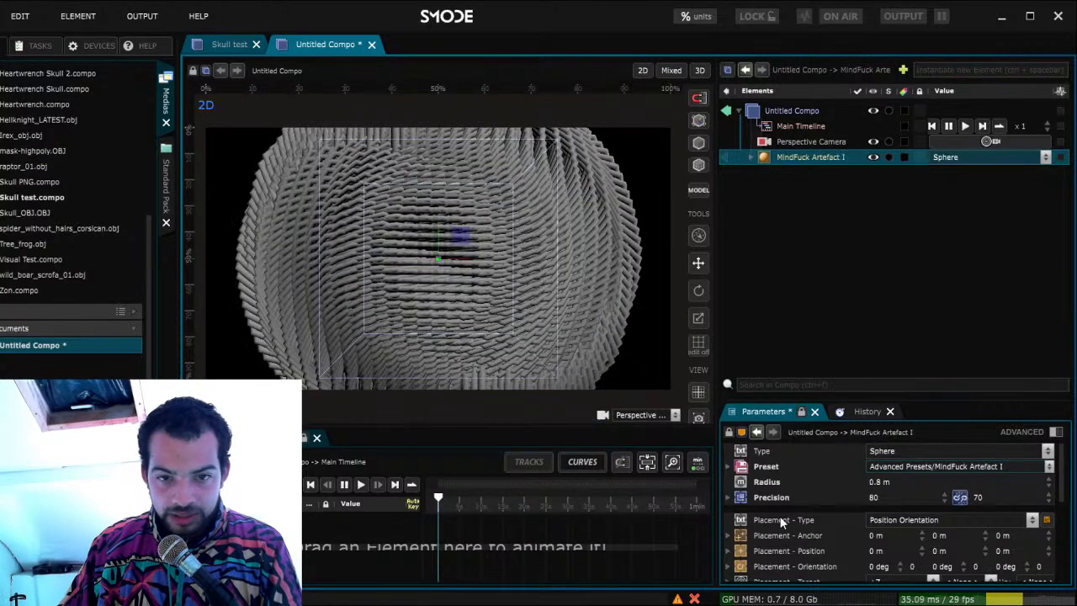
pyautogui.press('Up')
pyautogui.press('Up')
pyautogui.press('Down')
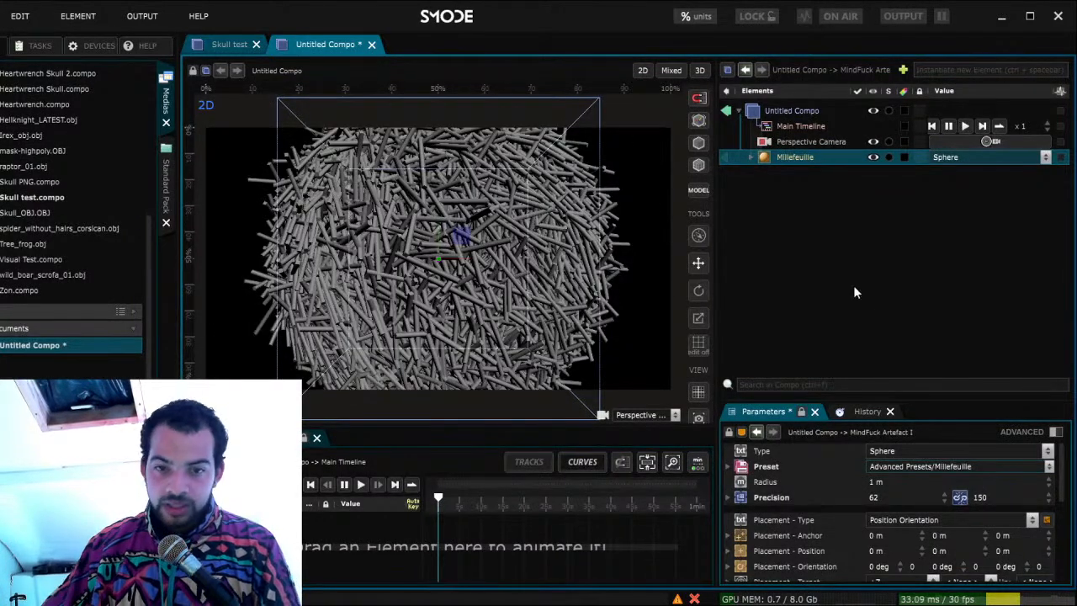
# Try the sphere's MindFuck Artefact, Quantized Sphere and SkyCrapers Mindfuck Planet presets, ending on MindFuck Artefact III
pyautogui.scroll(-1, 524, 296)
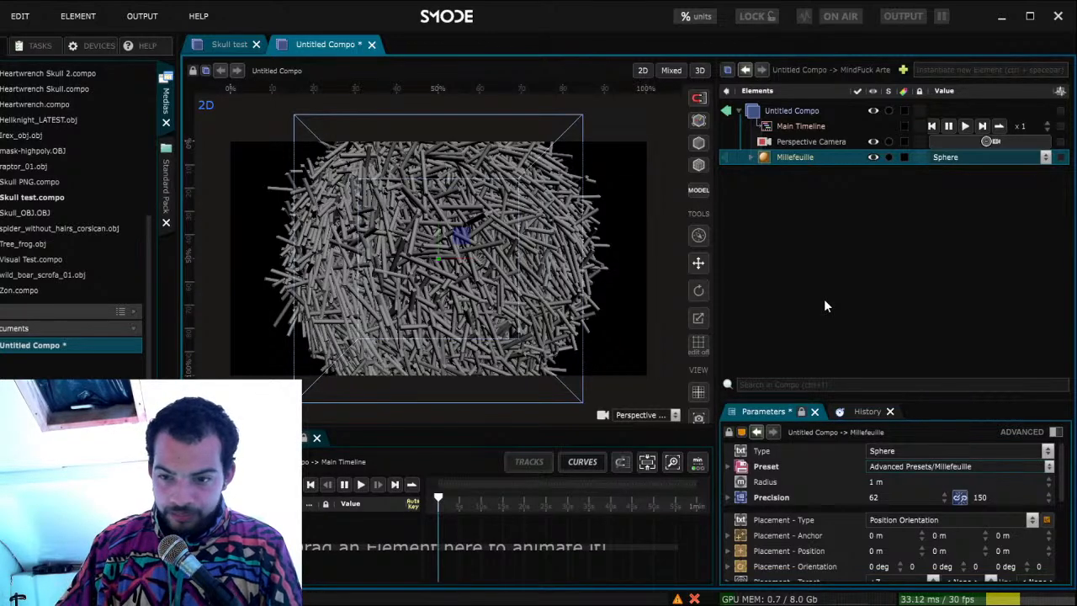
pyautogui.press('Down')
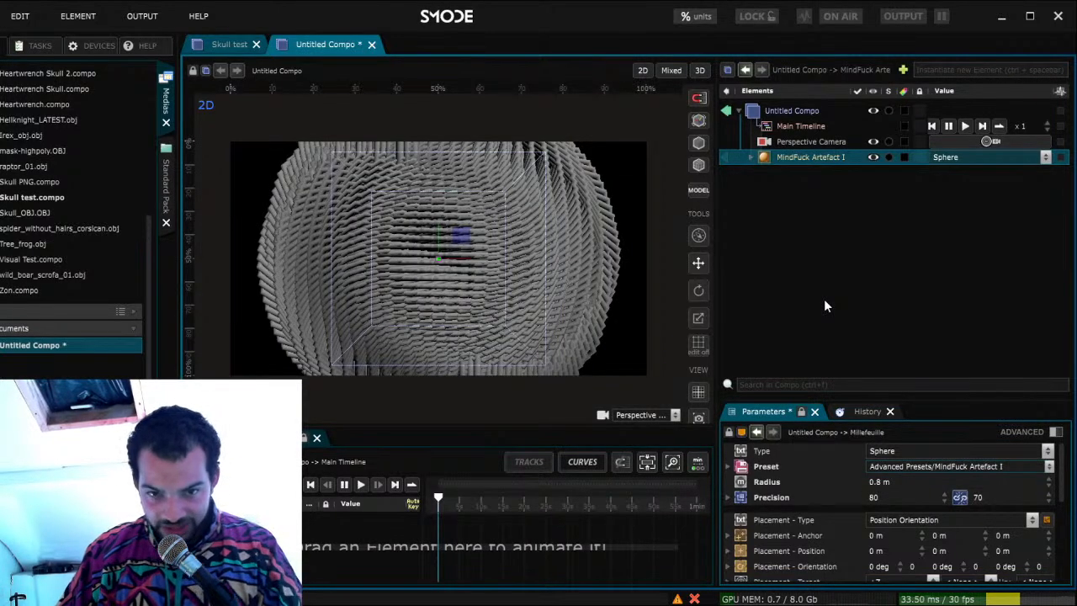
pyautogui.press('Down')
pyautogui.press('Down')
pyautogui.press('Down')
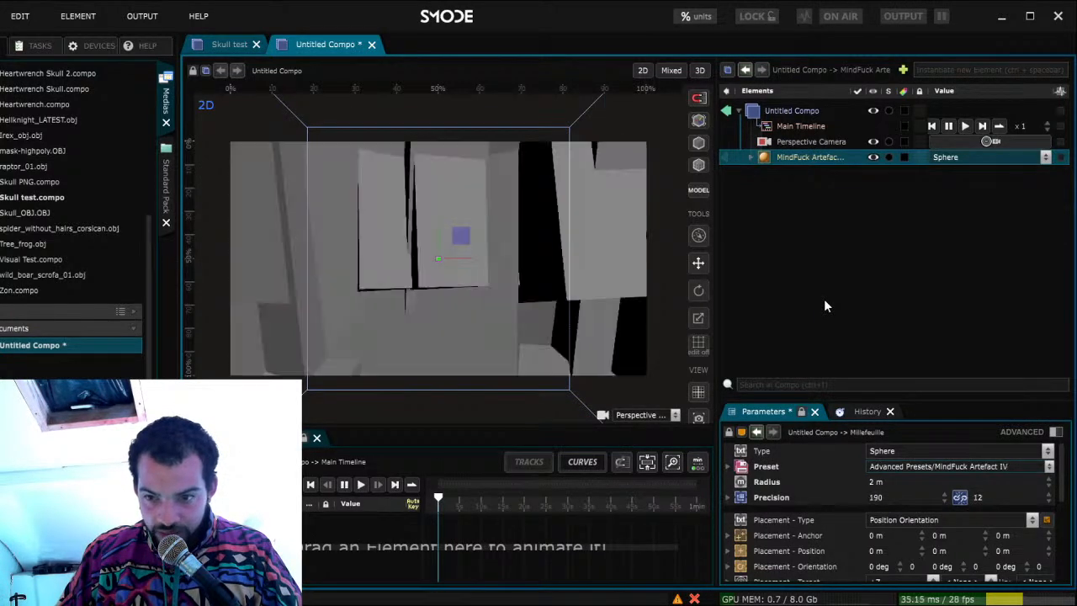
pyautogui.press('Down')
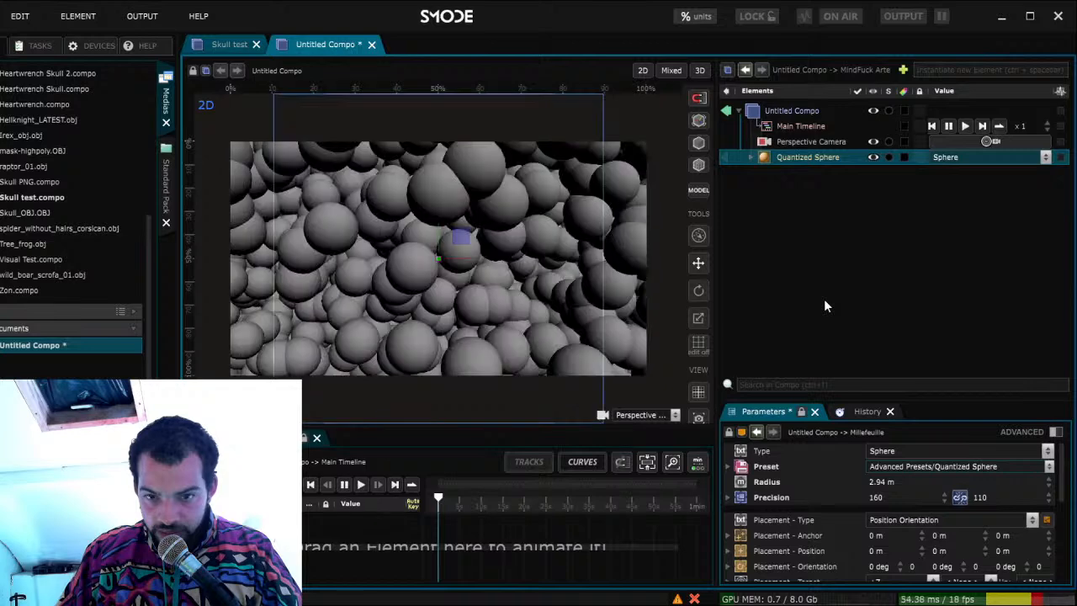
pyautogui.press('Down')
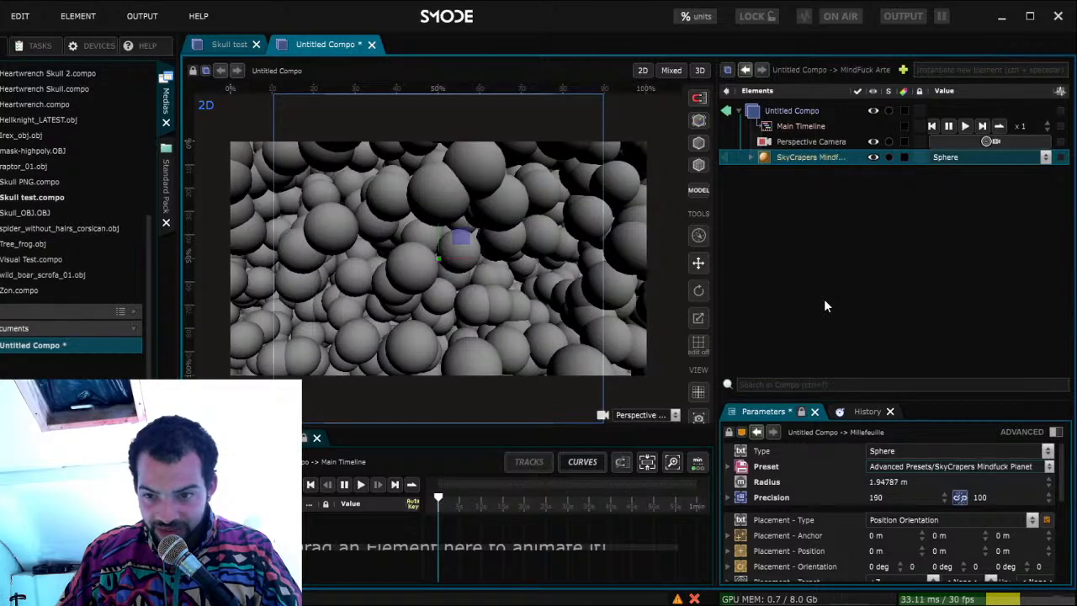
pyautogui.press('Up')
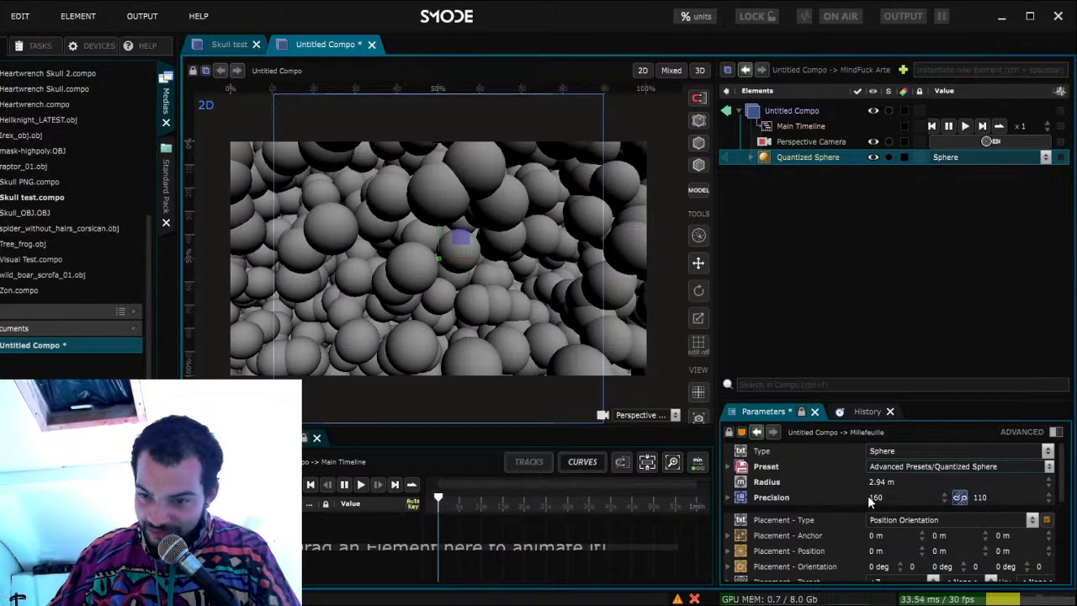
pyautogui.press('Up')
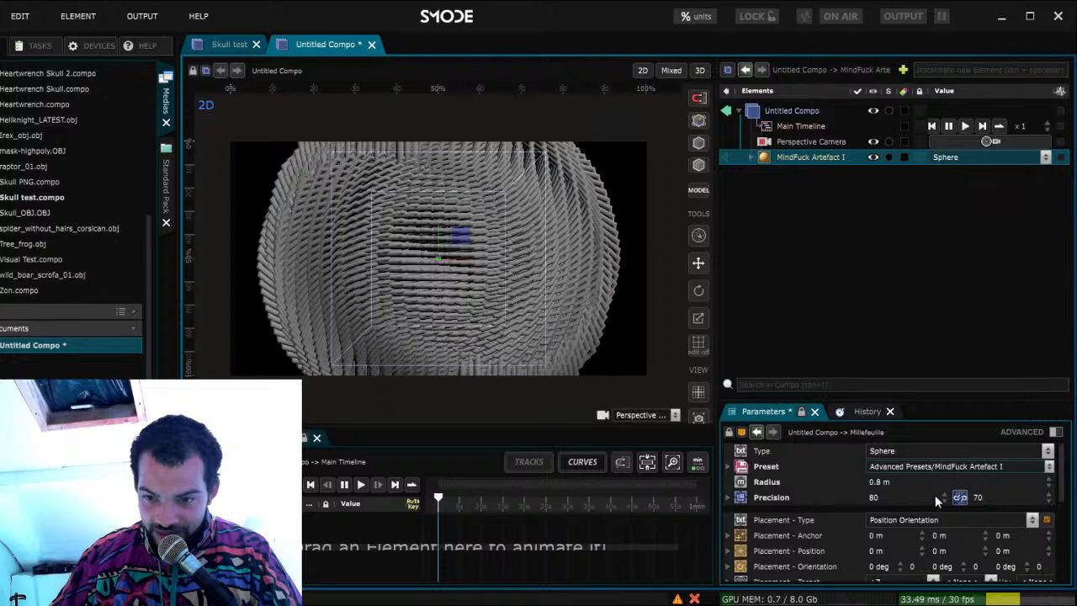
pyautogui.press('Down')
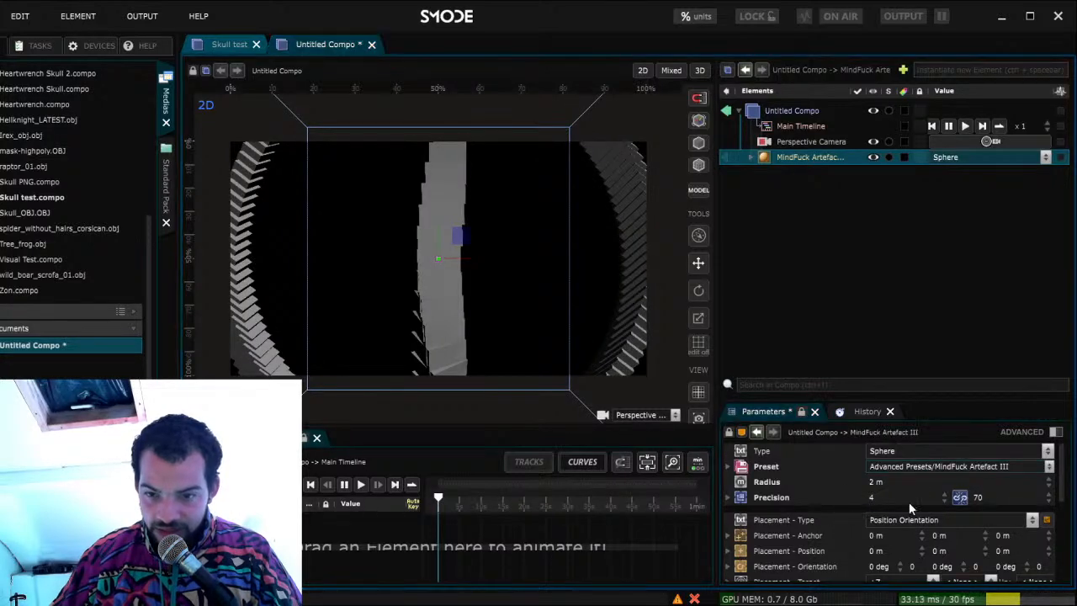
# Compare the sphere's MindFuck Artefact I and III presets with Quantized Sphere, ending on the Quantized Sphere preset
pyautogui.press('Down')
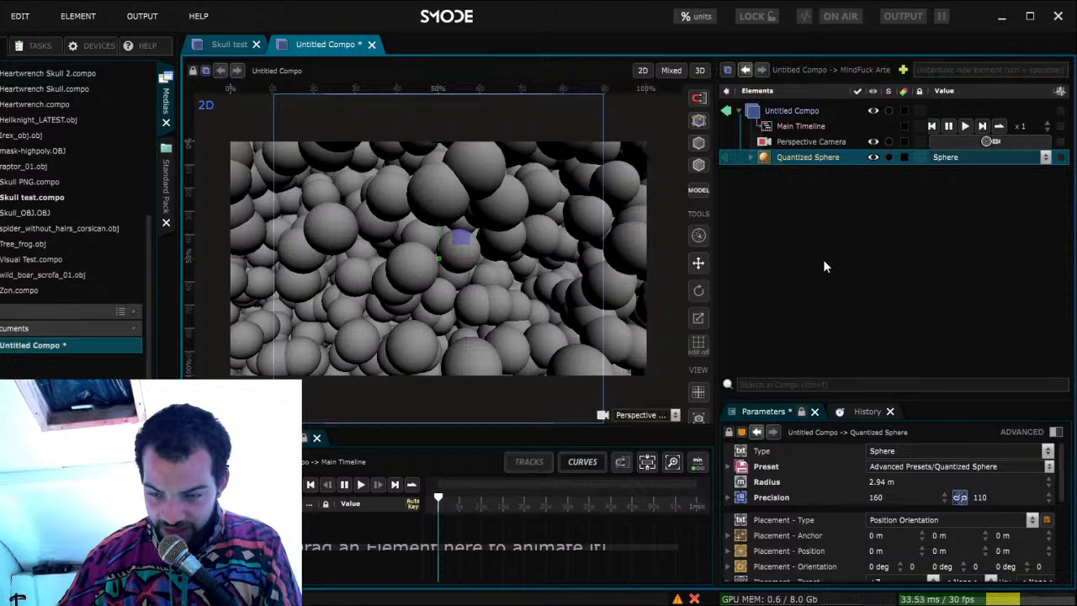
pyautogui.click(885, 468)
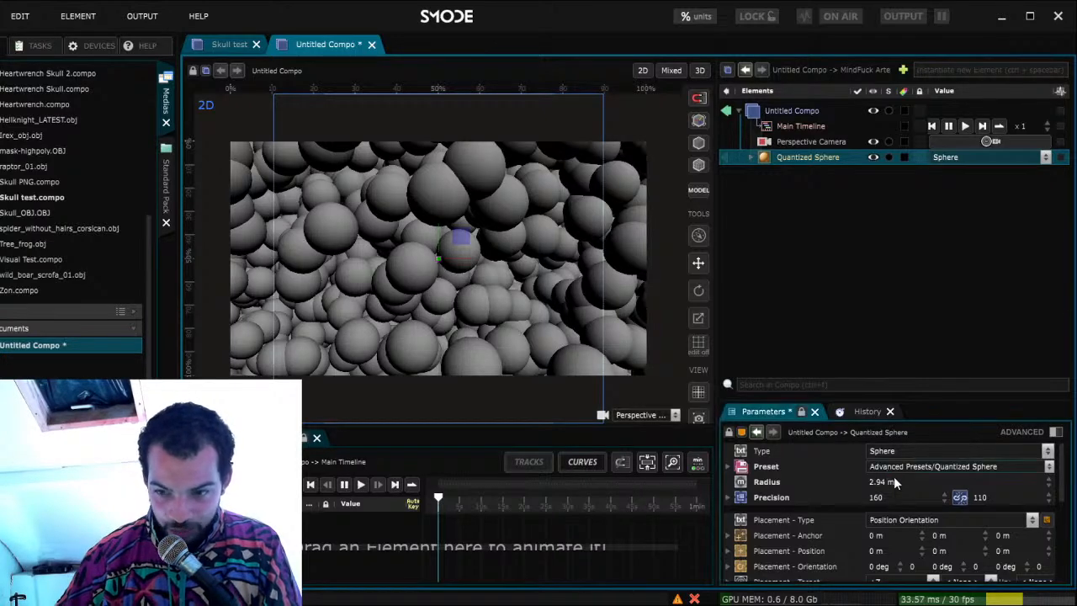
pyautogui.press('Up')
pyautogui.press('Up')
pyautogui.press('Up')
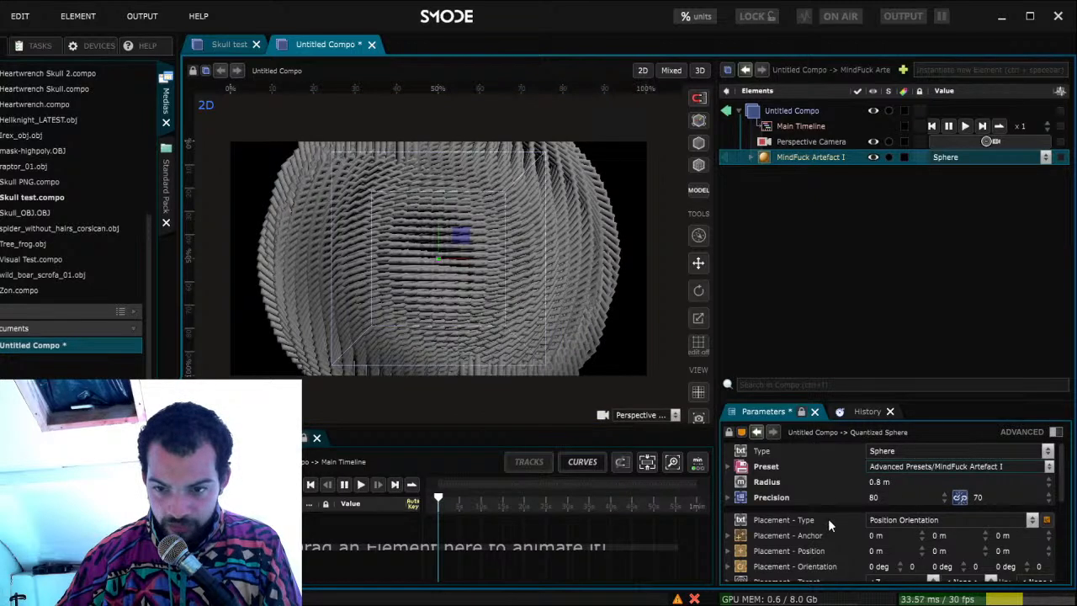
pyautogui.press('Down')
pyautogui.press('Down')
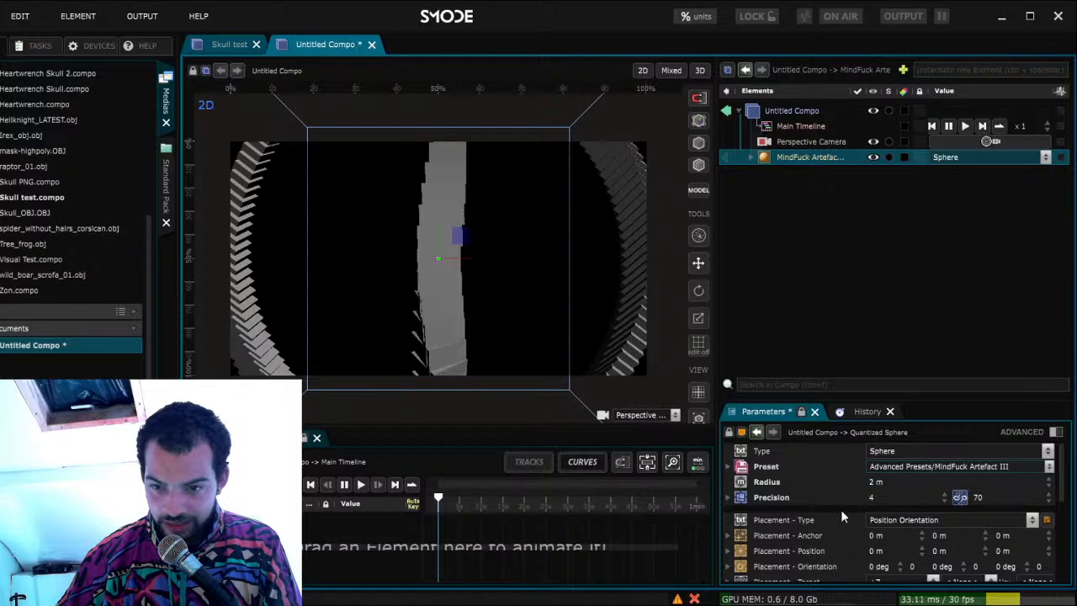
pyautogui.press('Down')
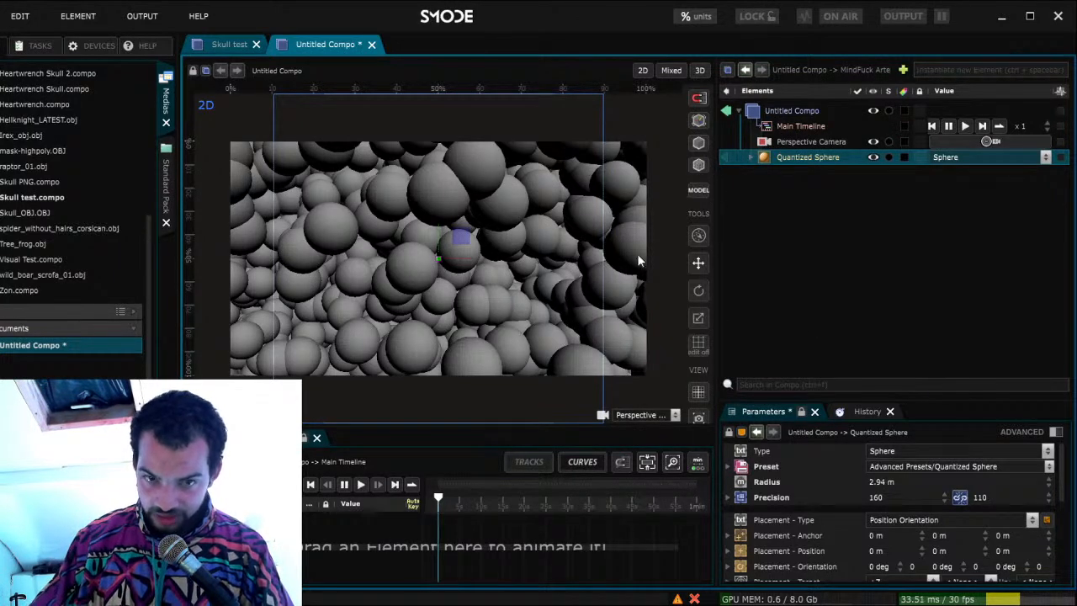
# Close the Skull test composition and duplicate the sphere twice, giving the copies the MindFuck Artefact I and MindFuck Artefact III presets
pyautogui.click(256, 44)
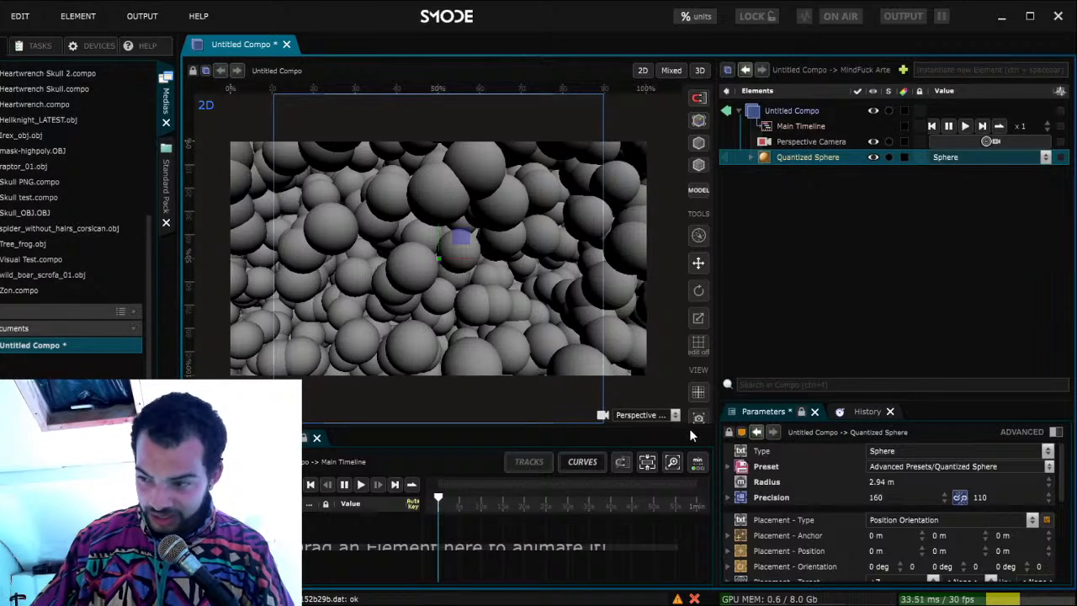
pyautogui.hotkey('ctrl', 'd')
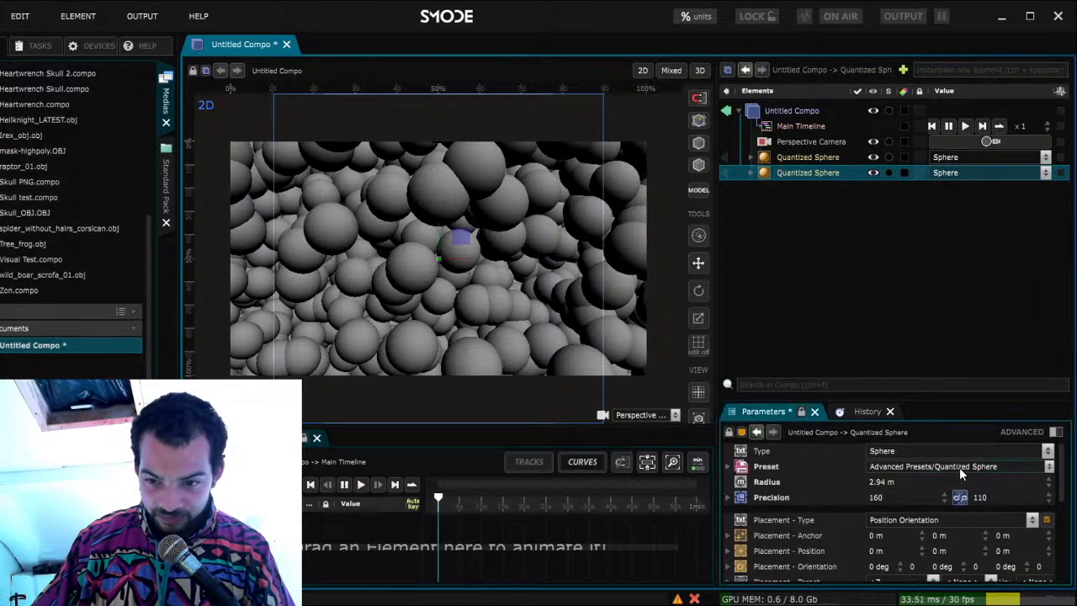
pyautogui.click(824, 444)
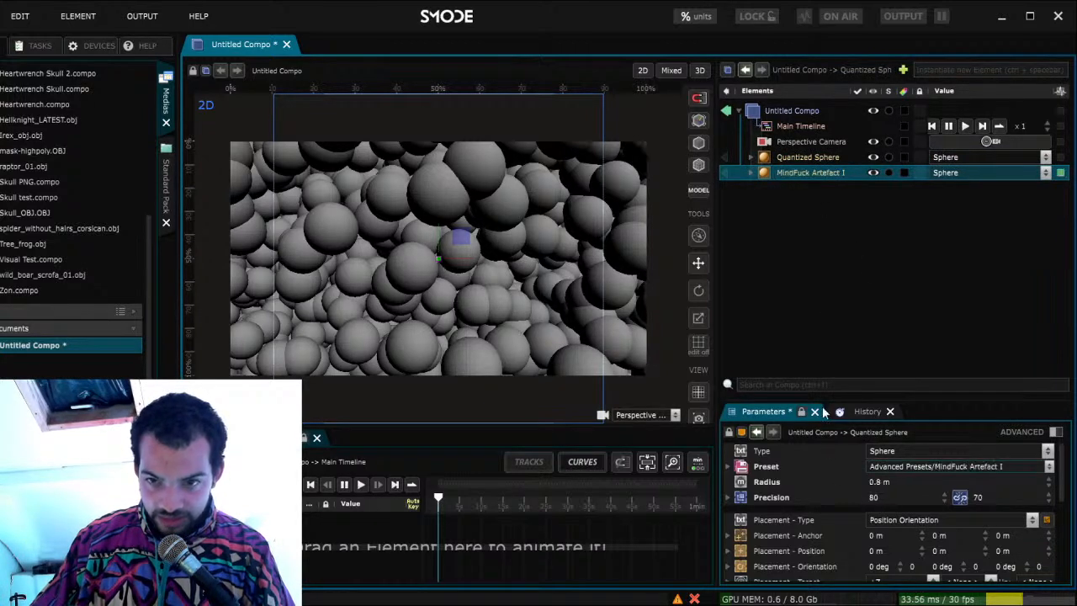
pyautogui.click(799, 170)
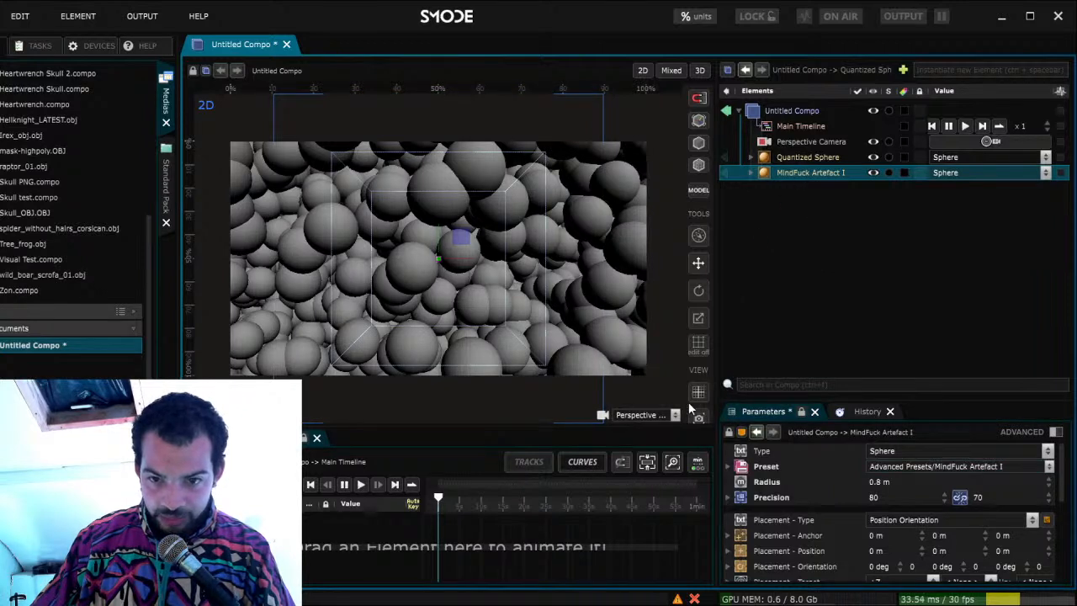
pyautogui.hotkey('ctrl', 'd')
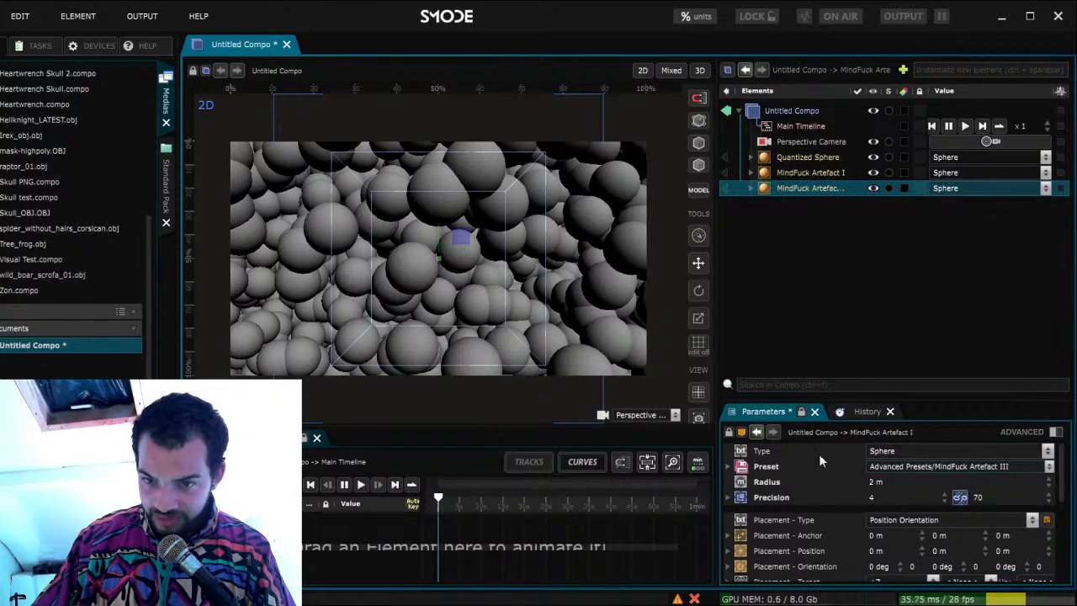
# Enlarge the MindFuck Artefact I sphere's radius to about 3.21 m and pull the perspective camera back to a distance of about 13.37
pyautogui.click(807, 141)
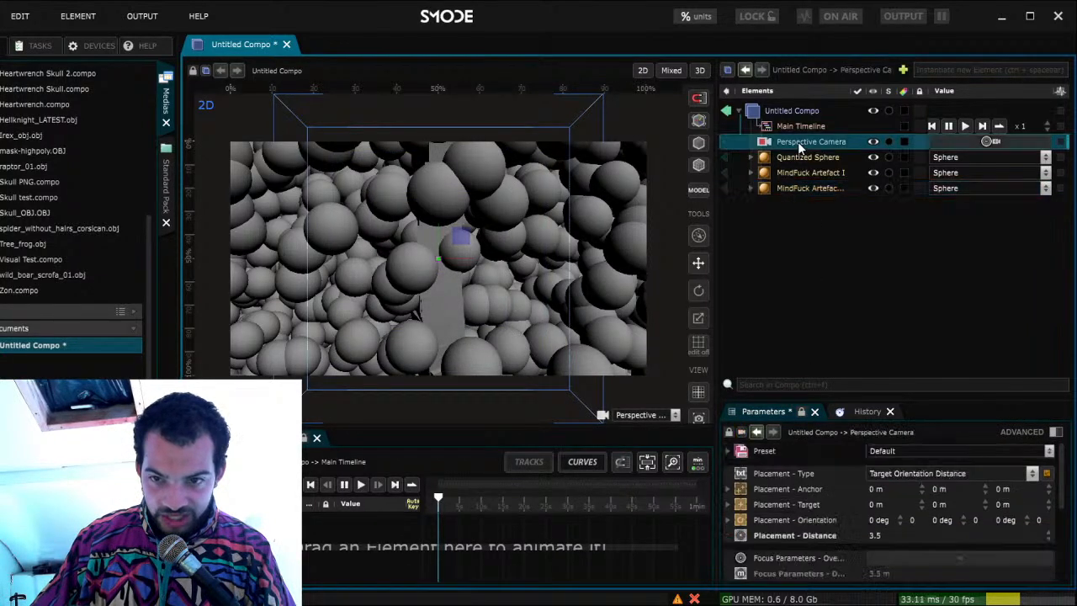
pyautogui.click(891, 535)
pyautogui.moveTo(892, 535); pyautogui.dragTo(891, 449)
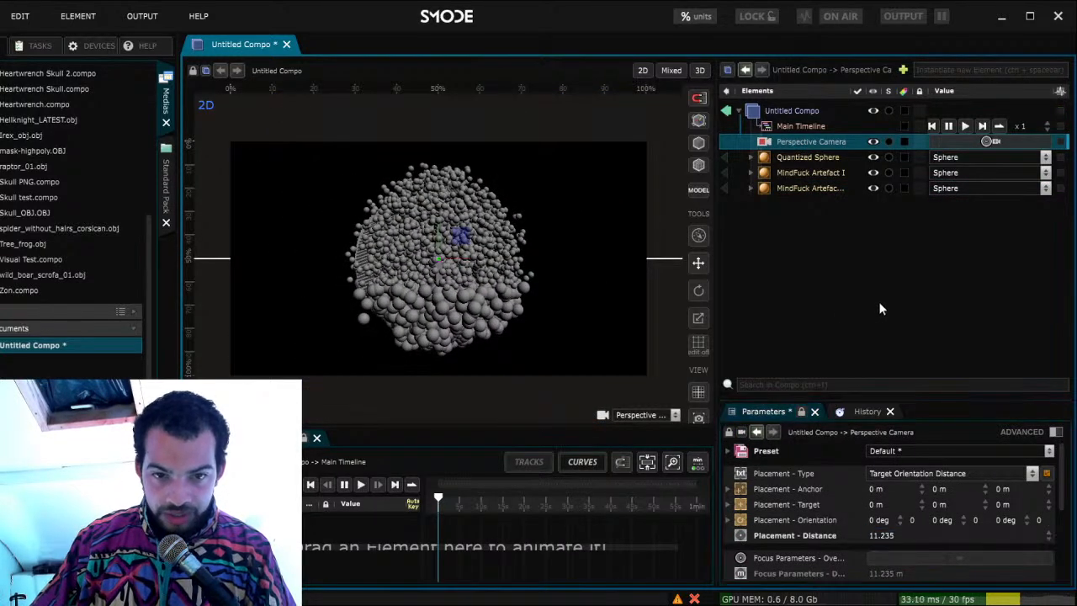
pyautogui.click(803, 172)
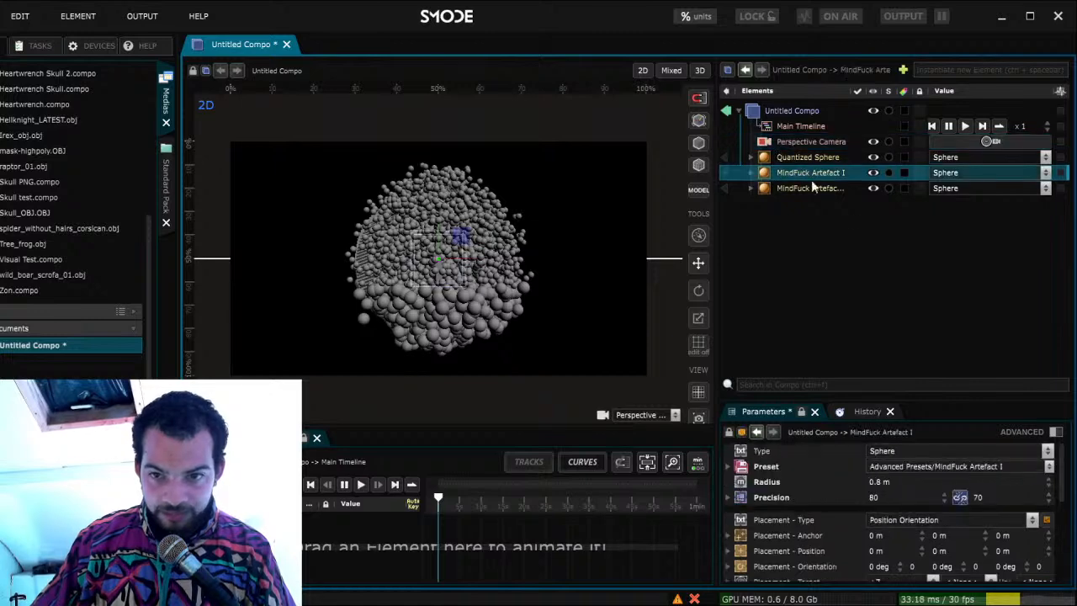
pyautogui.moveTo(882, 483); pyautogui.dragTo(882, 382)
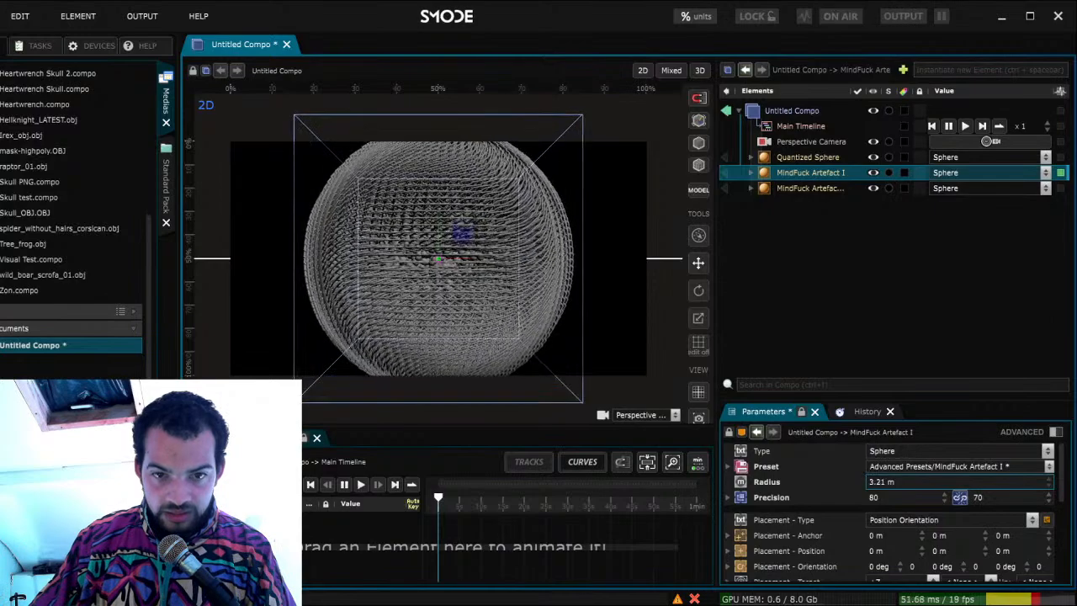
pyautogui.click(781, 140)
pyautogui.moveTo(879, 535)
pyautogui.mouseDown()
pyautogui.moveTo(879, 582)
pyautogui.moveTo(879, 523)
pyautogui.mouseUp()
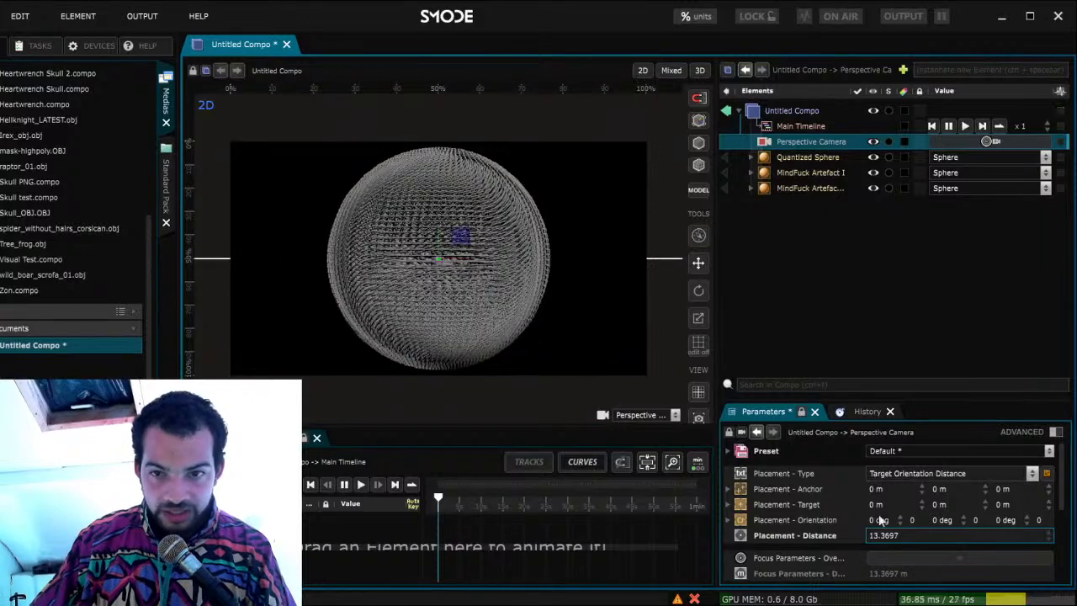
# Hide both MindFuck Artefact spheres and add a Colorize modifier with green 00FF2DFF to the Quantized Sphere
pyautogui.click(872, 173)
pyautogui.click(872, 187)
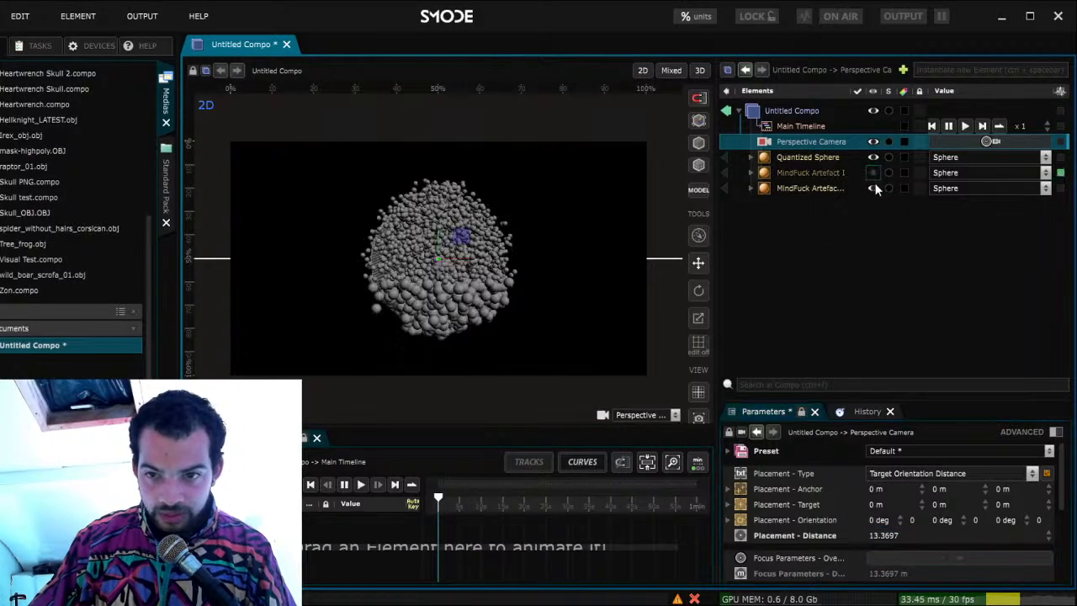
pyautogui.click(789, 157)
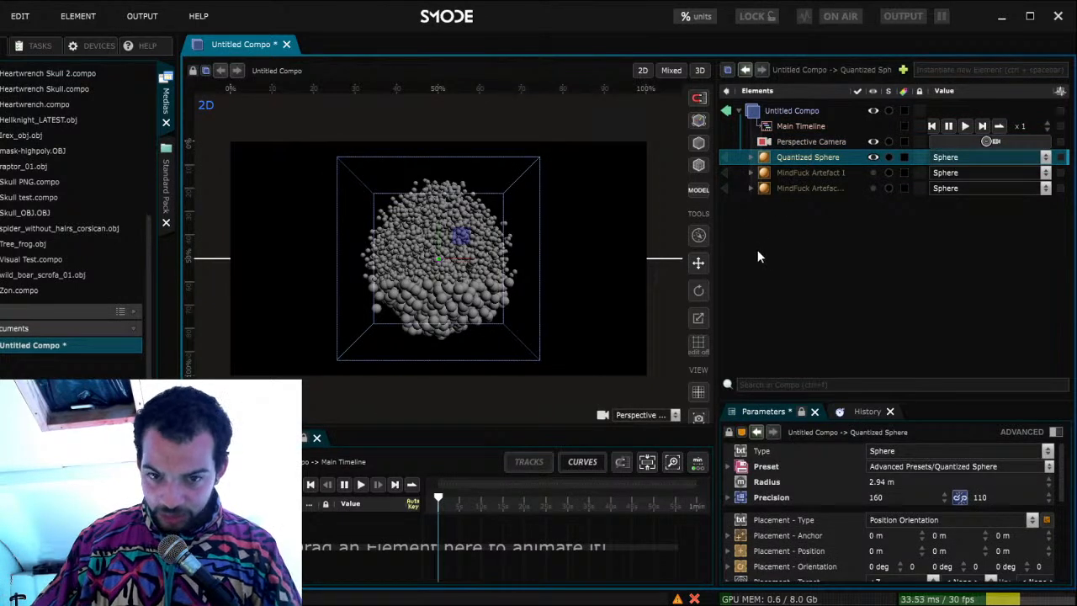
pyautogui.hotkey('ctrl', 'v')
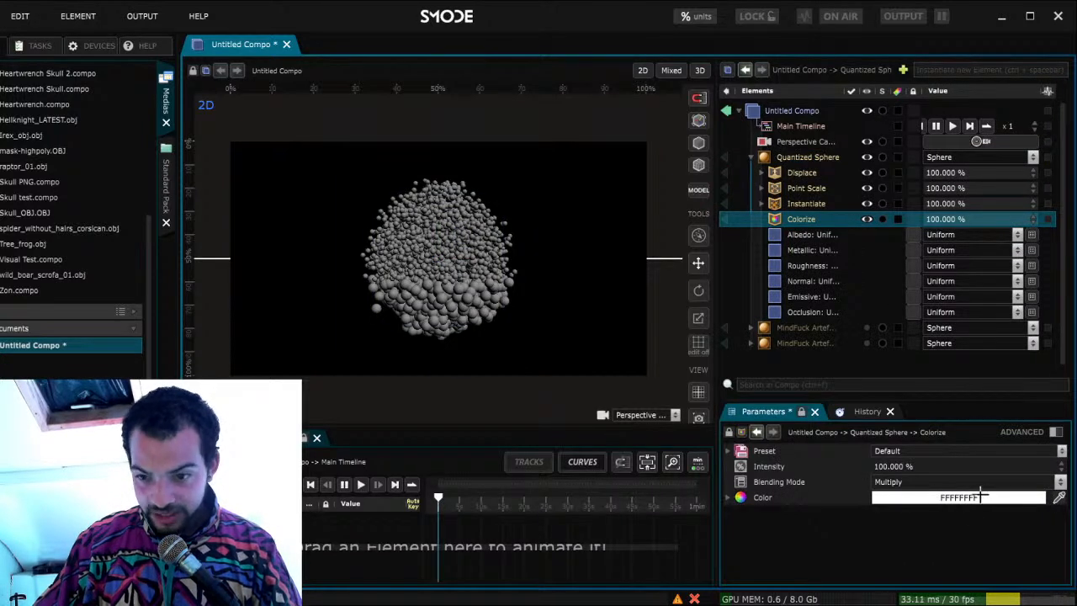
pyautogui.click(1039, 502)
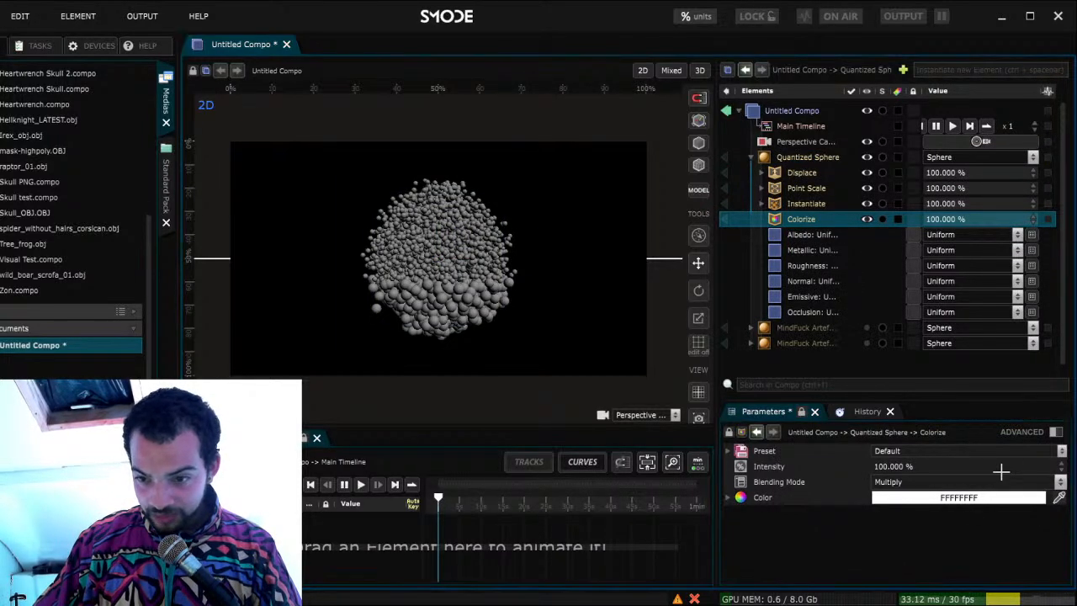
pyautogui.moveTo(1001, 472); pyautogui.dragTo(1021, 409)
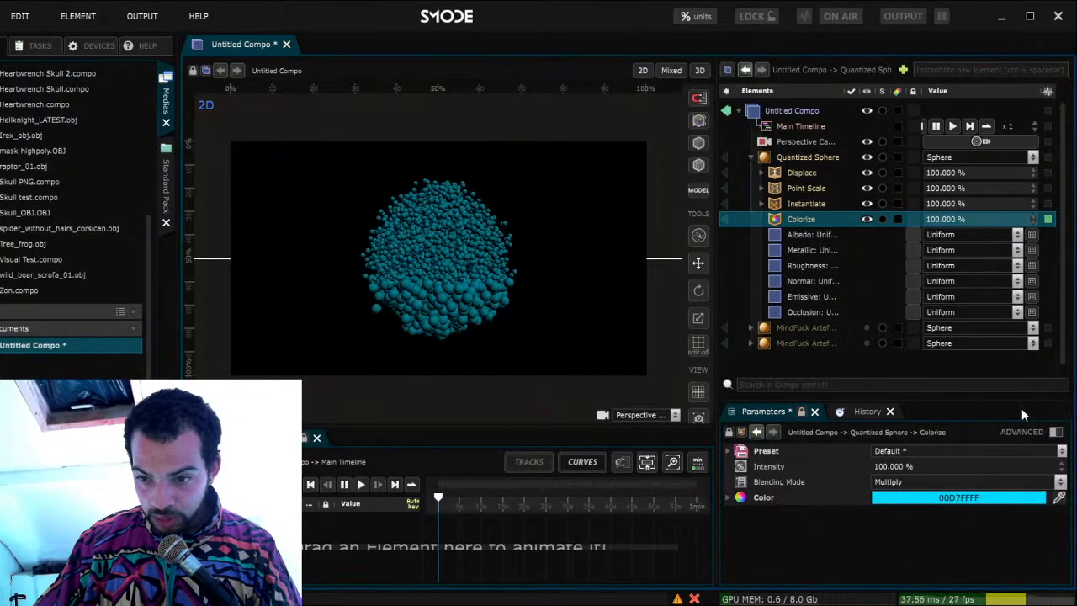
pyautogui.click(1035, 487)
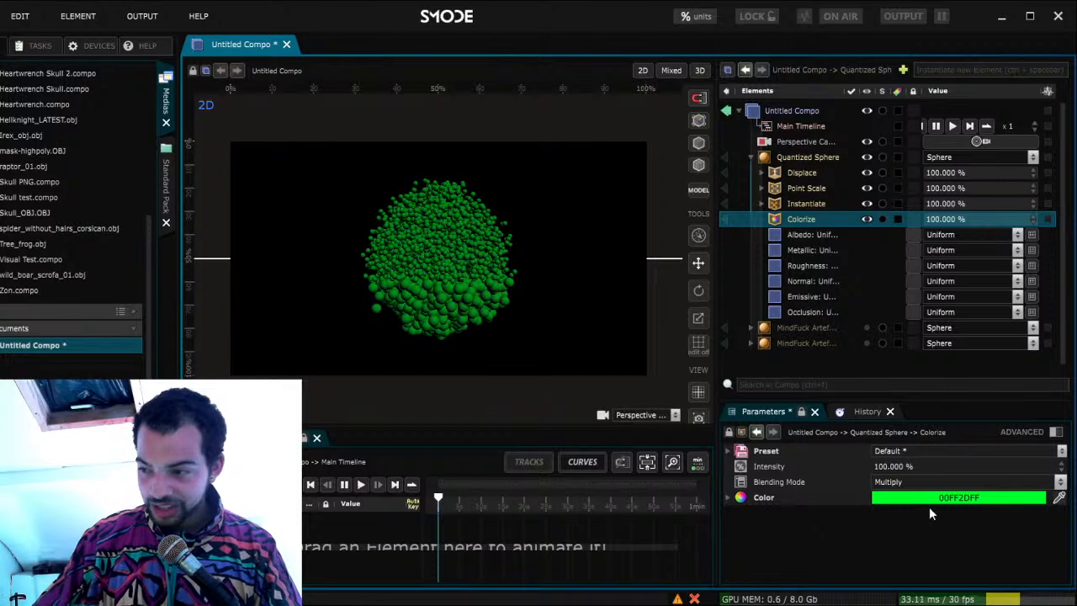
pyautogui.click(759, 201)
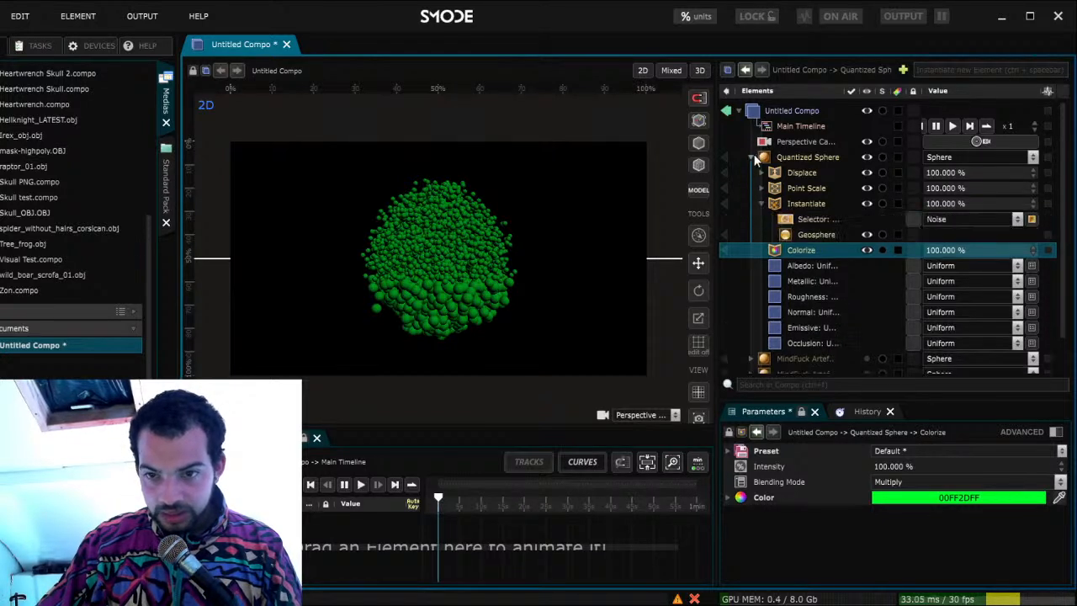
pyautogui.click(753, 155)
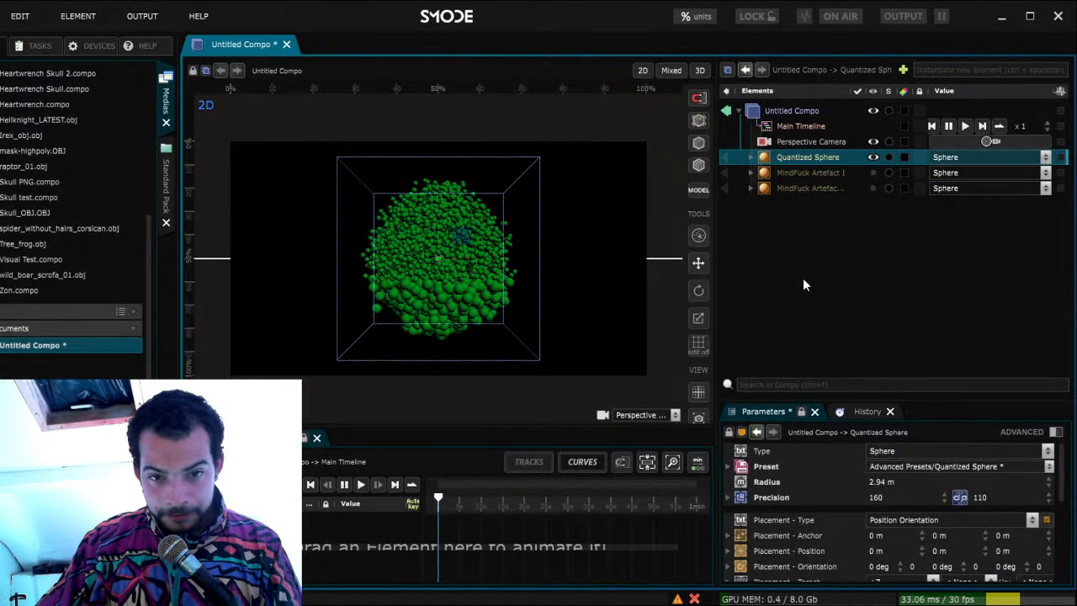
# Show the MindFuck Artefact III sphere again and set its radius to 3.9 m so it rings the Quantized Sphere
pyautogui.click(804, 187)
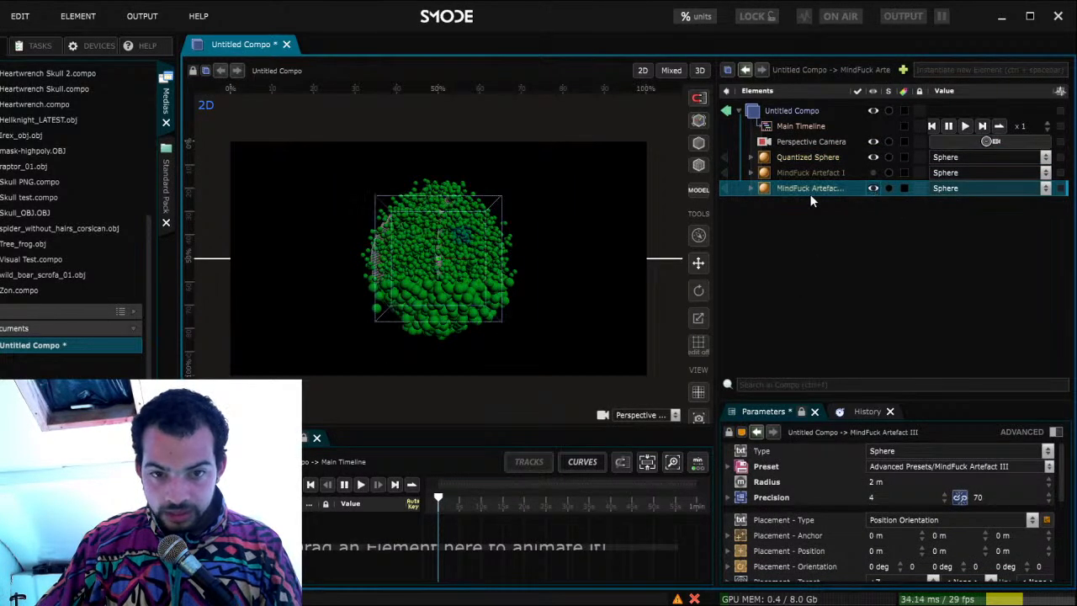
pyautogui.moveTo(877, 486); pyautogui.dragTo(925, 486)
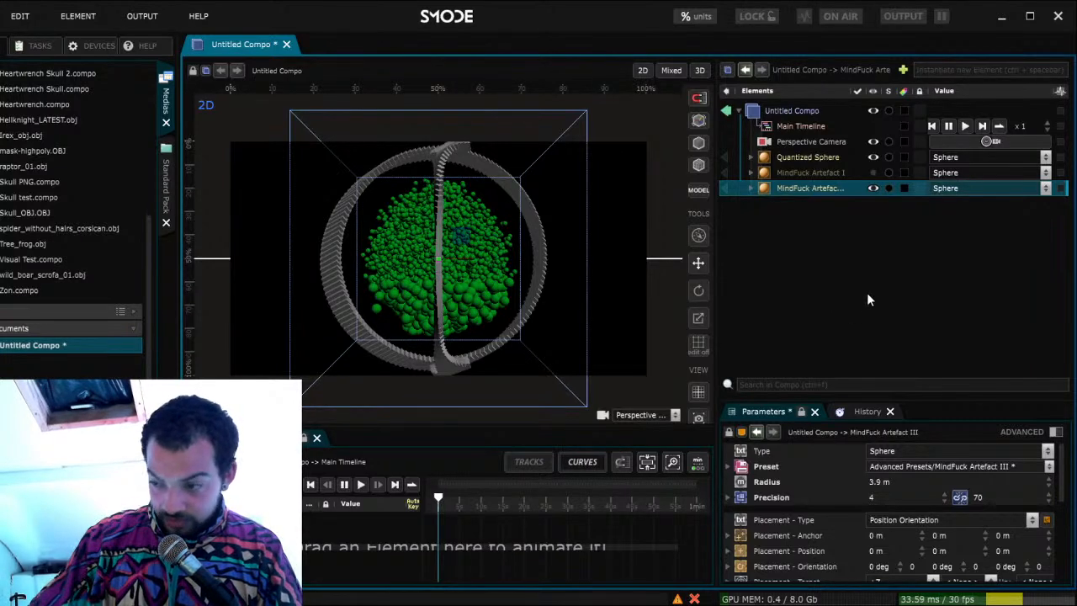
# Change the Quantized Sphere's Colorize color to turquoise 00FFD7FF and save the composition as Balls
pyautogui.click(805, 155)
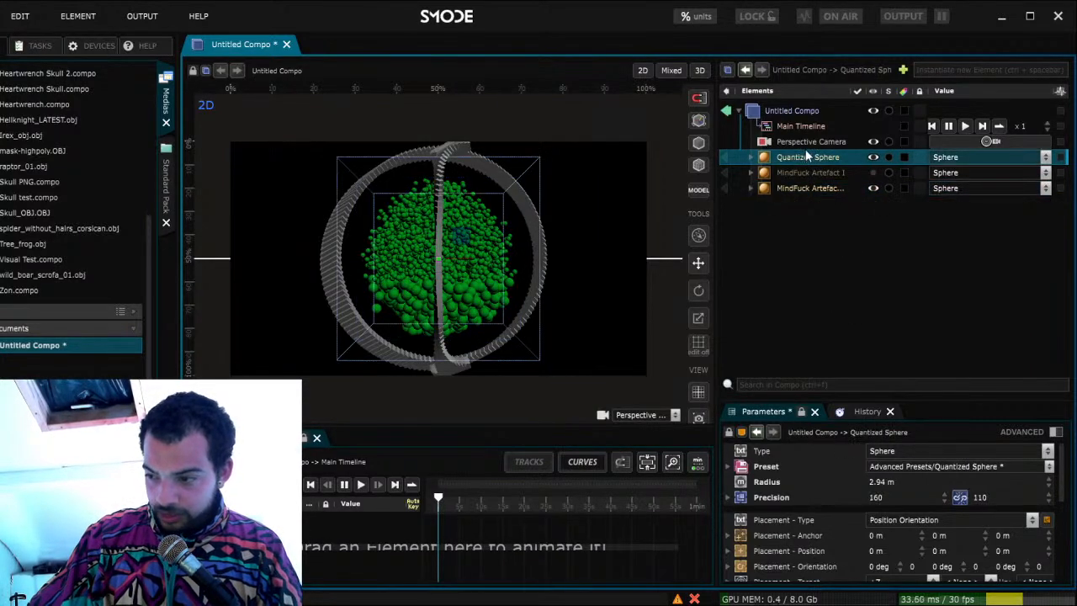
pyautogui.click(750, 157)
pyautogui.click(811, 248)
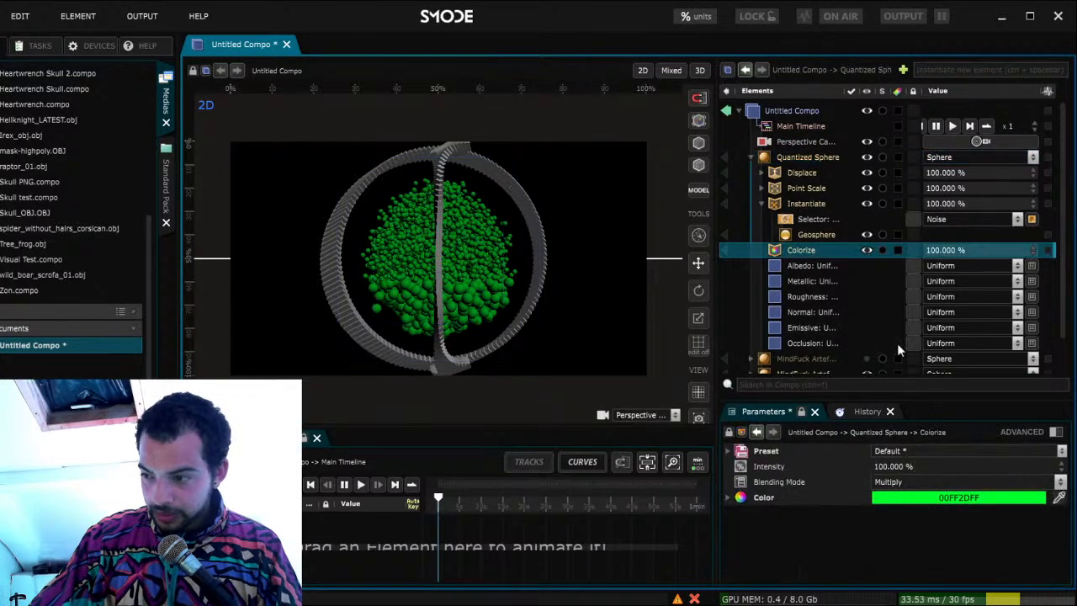
pyautogui.click(1002, 497)
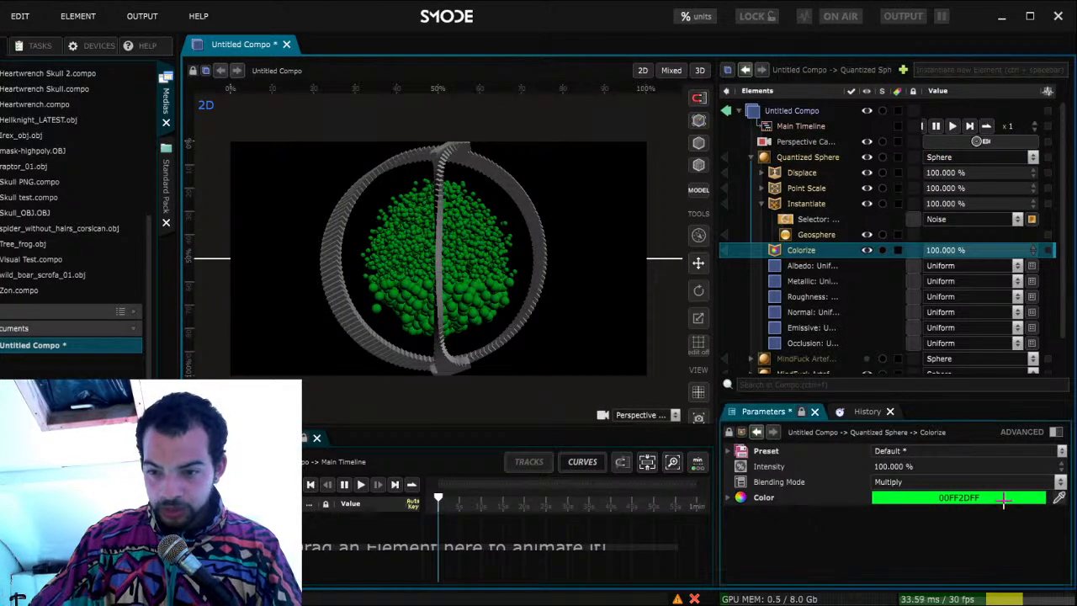
pyautogui.click(1040, 510)
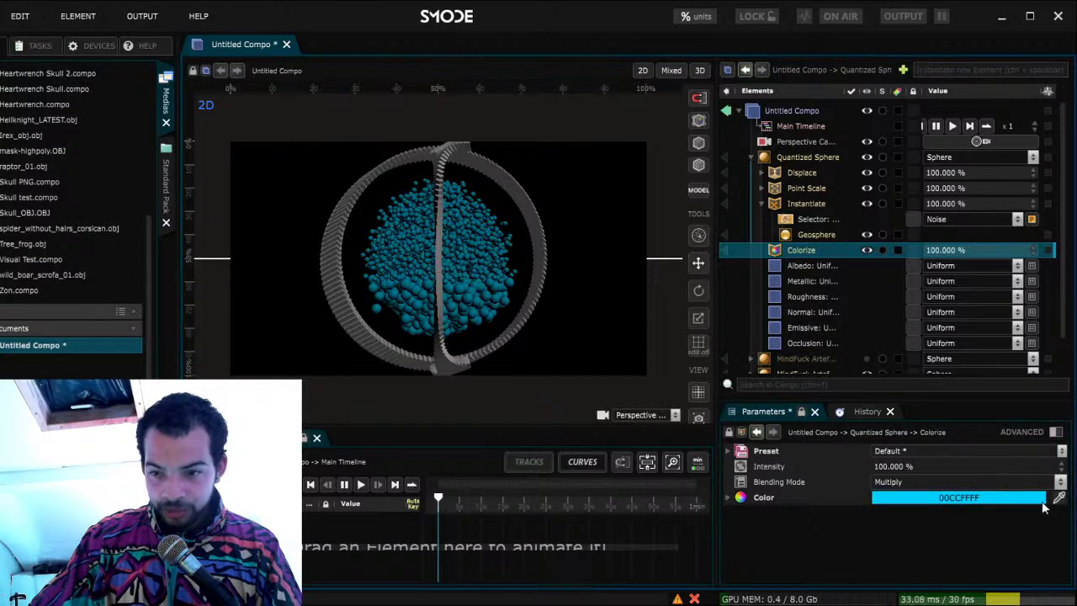
pyautogui.click(1044, 505)
pyautogui.moveTo(1007, 476); pyautogui.dragTo(1021, 443)
pyautogui.moveTo(1041, 507); pyautogui.dragTo(1042, 498)
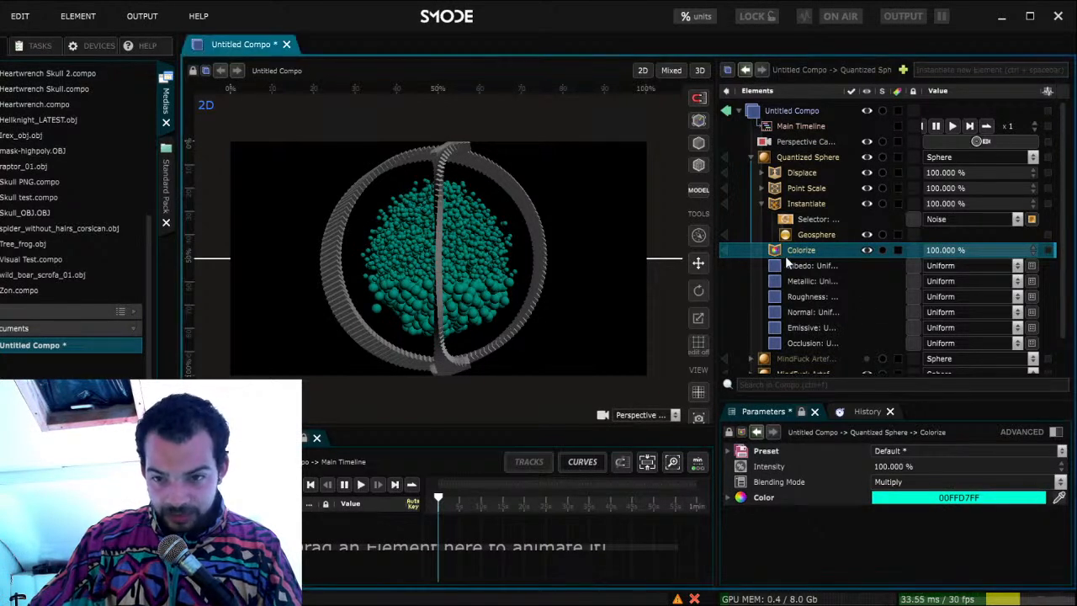
pyautogui.scroll(-2, 809, 293)
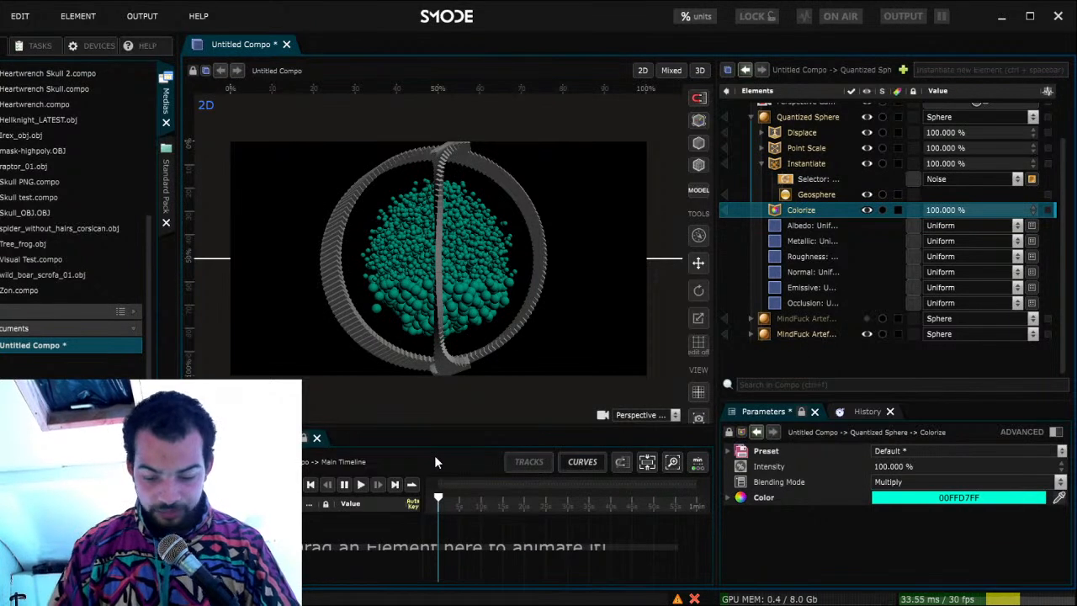
pyautogui.press('Return')
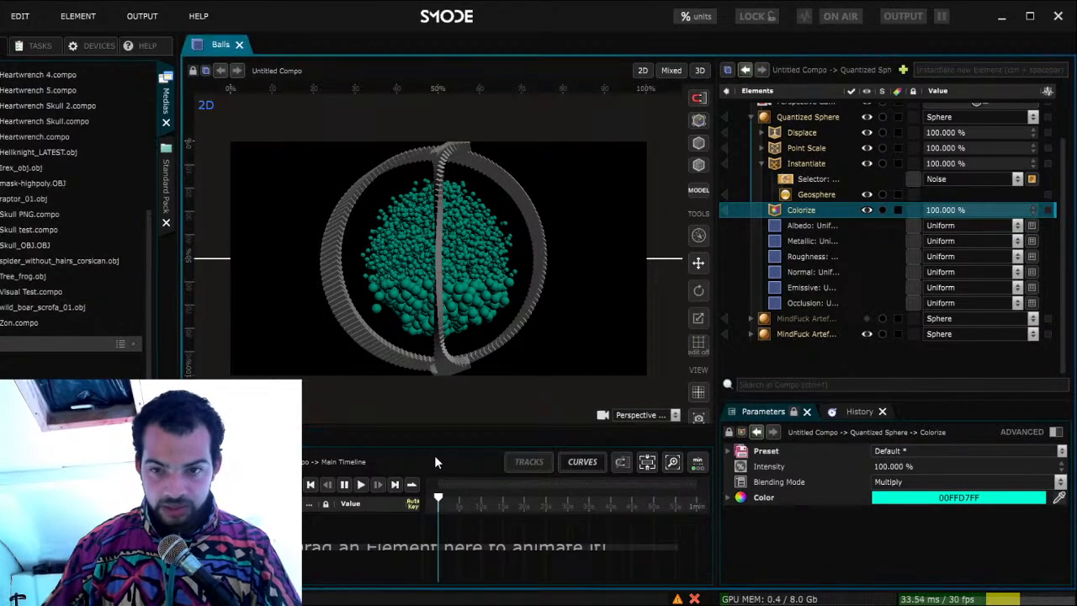
# Add a Colorize modifier to the MindFuck Artefact III sphere and set its color to yellow FFE300FF
pyautogui.click(805, 335)
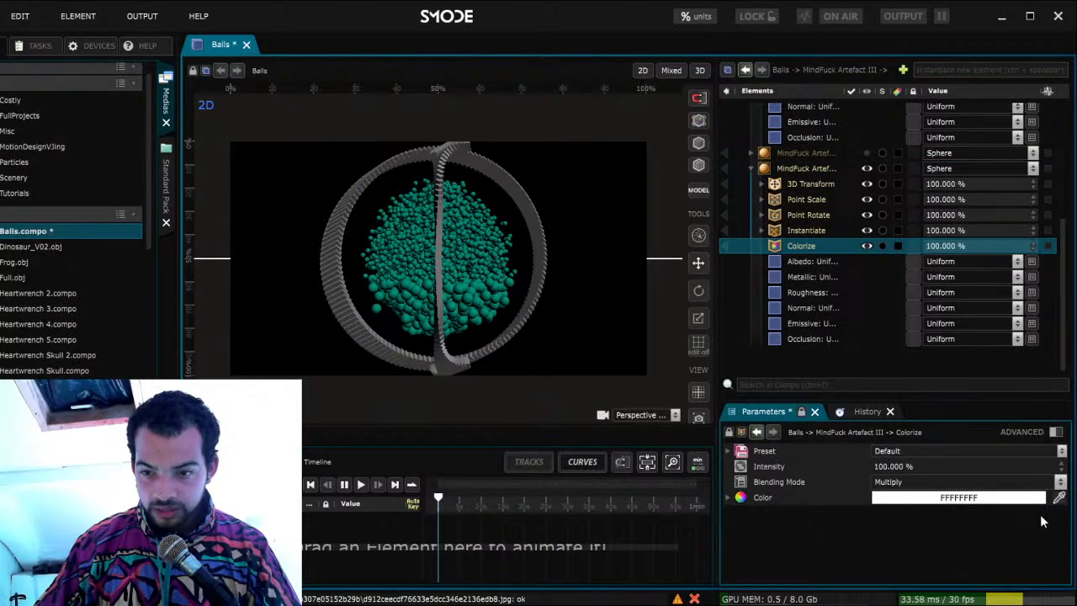
pyautogui.moveTo(1011, 496); pyautogui.dragTo(1019, 431)
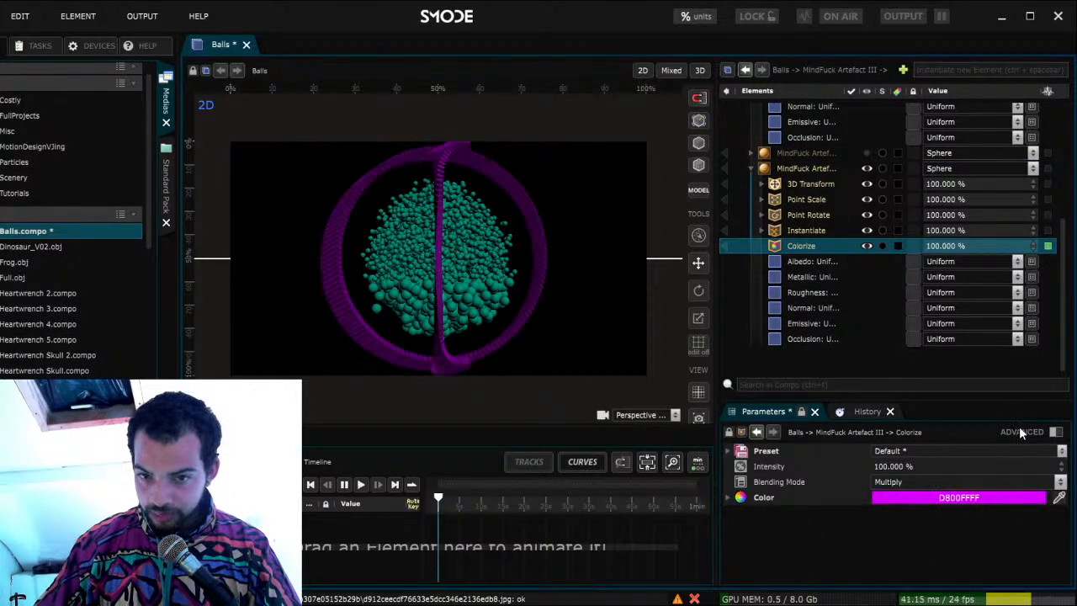
pyautogui.click(1035, 470)
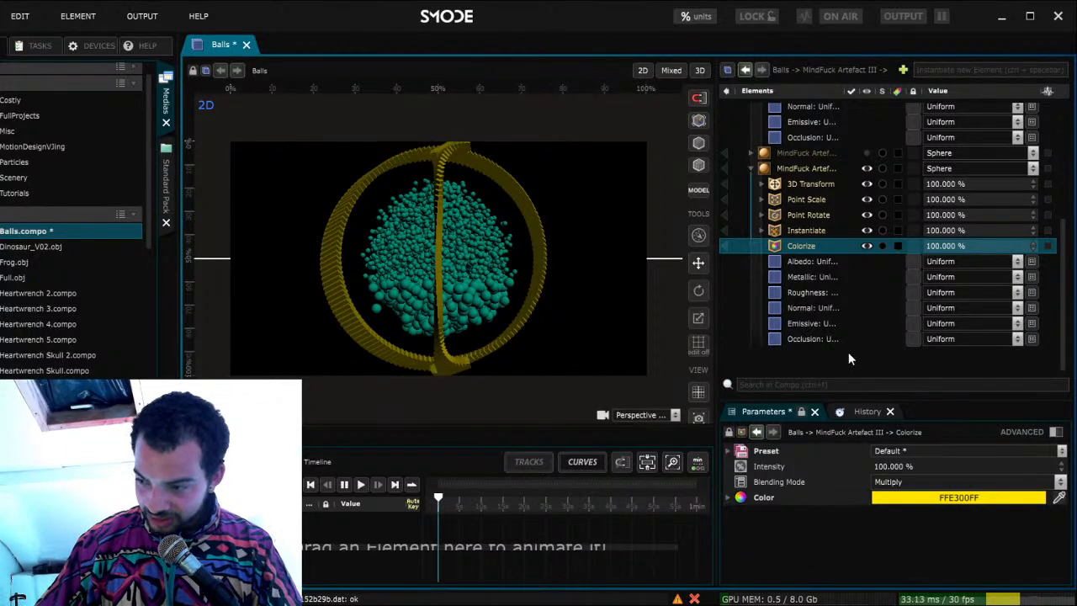
# Add a Colorize modifier to the hidden MindFuck Artefact I sphere
pyautogui.scroll(-1, 844, 356)
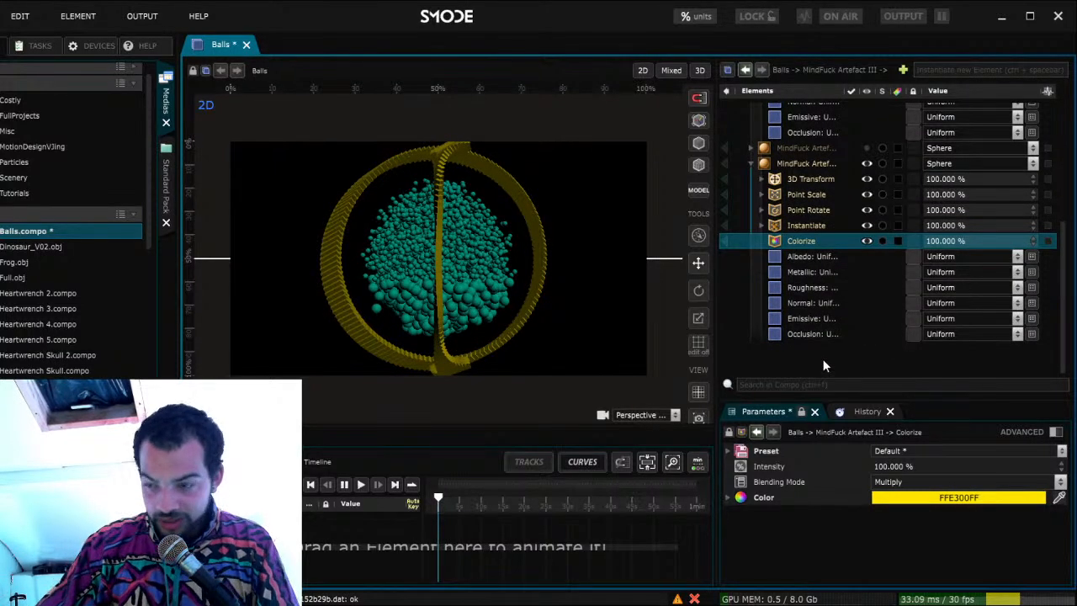
pyautogui.click(758, 227)
pyautogui.click(758, 229)
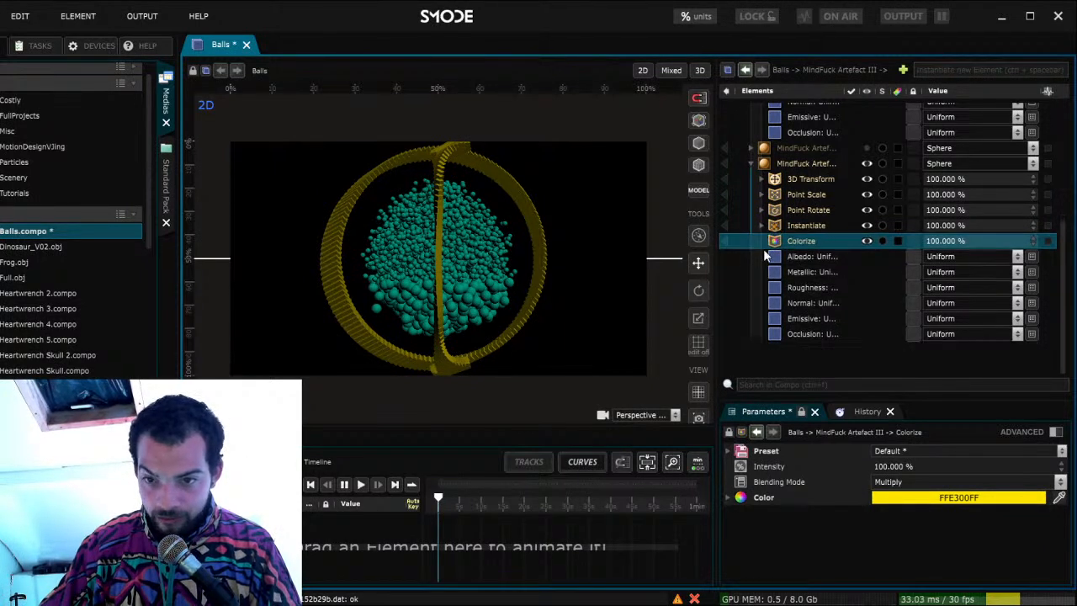
pyautogui.scroll(2, 817, 240)
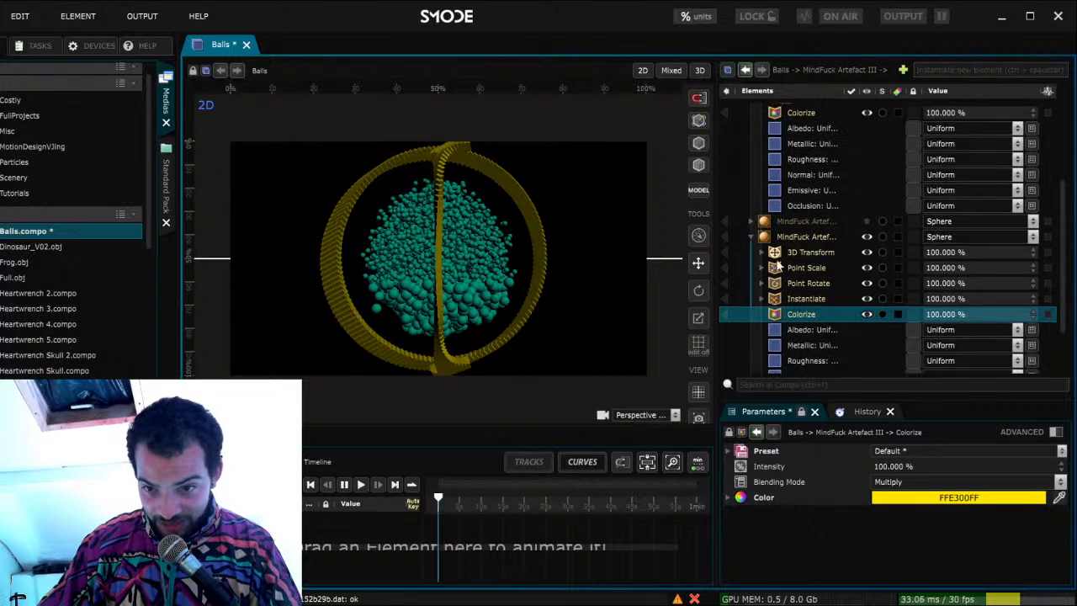
pyautogui.click(752, 238)
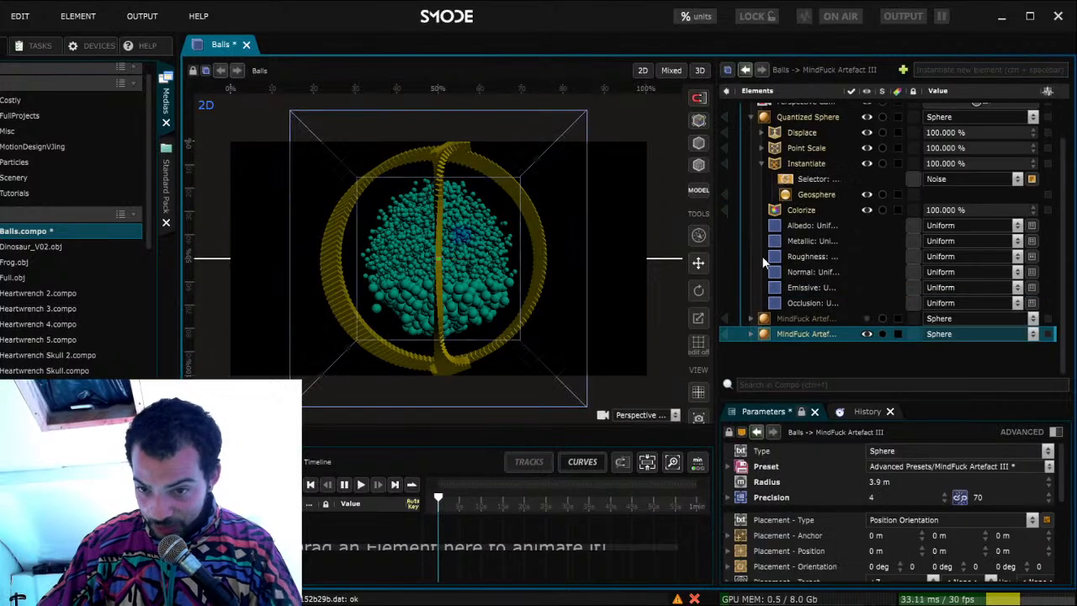
pyautogui.click(821, 316)
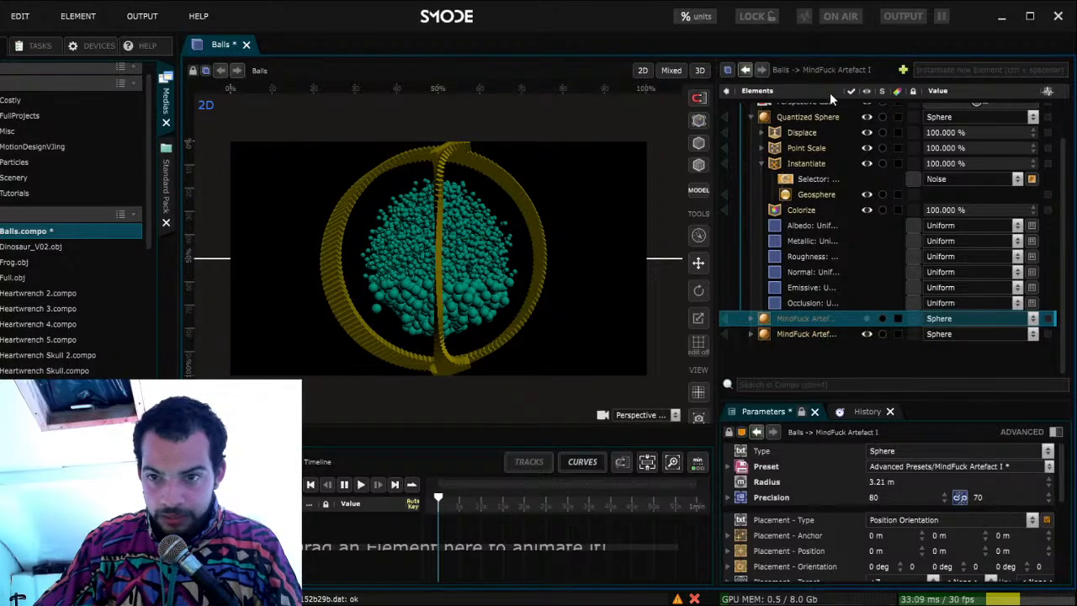
pyautogui.hotkey('ctrl', 'v')
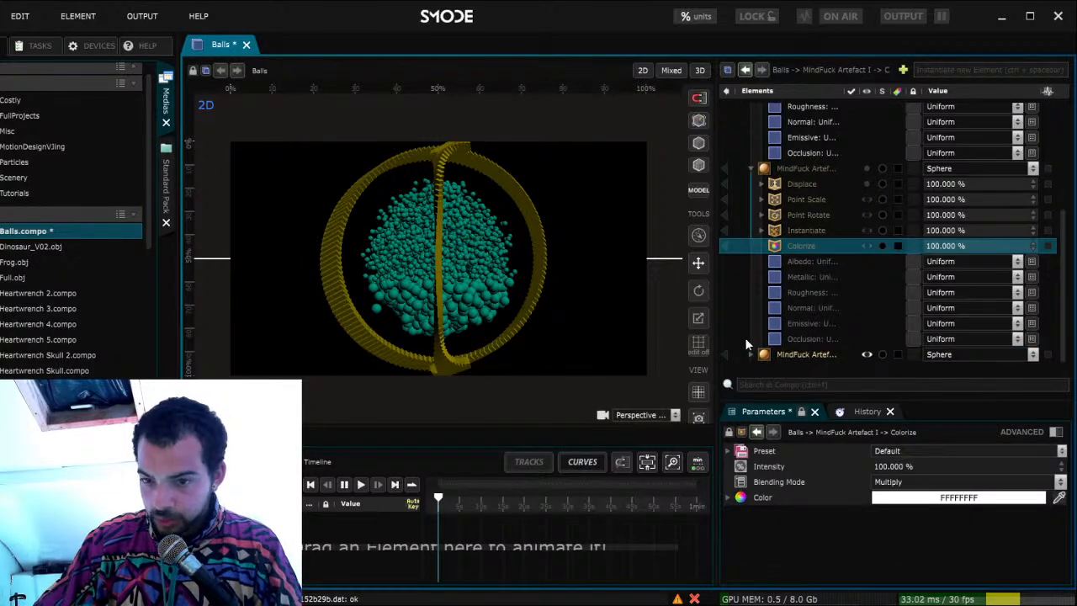
# Inspect the Colorize settings and the Instantiate contents of the MindFuck Artefact III sphere
pyautogui.click(794, 352)
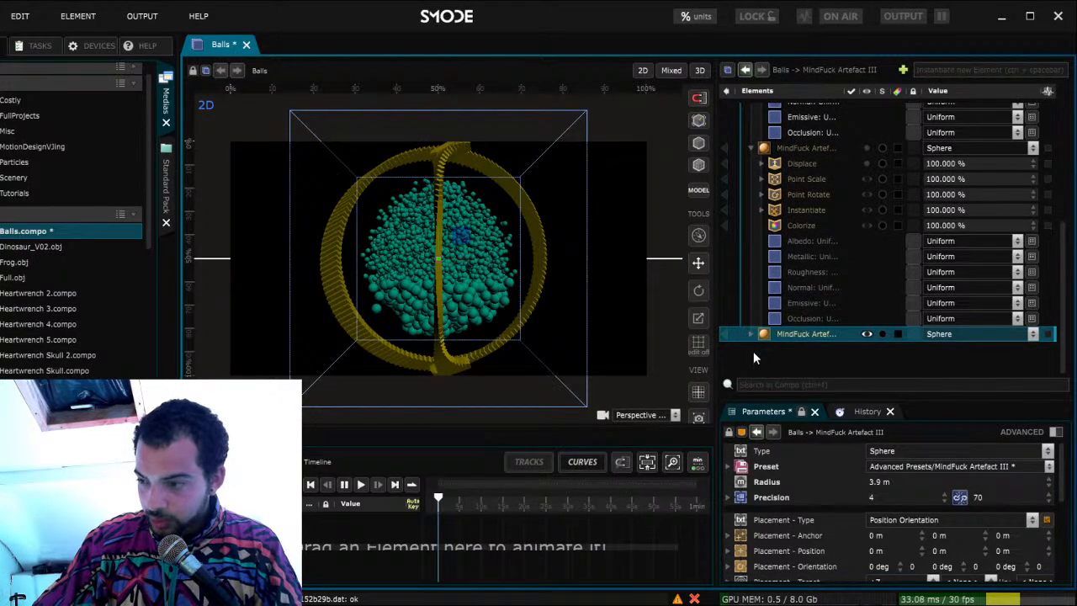
pyautogui.click(748, 333)
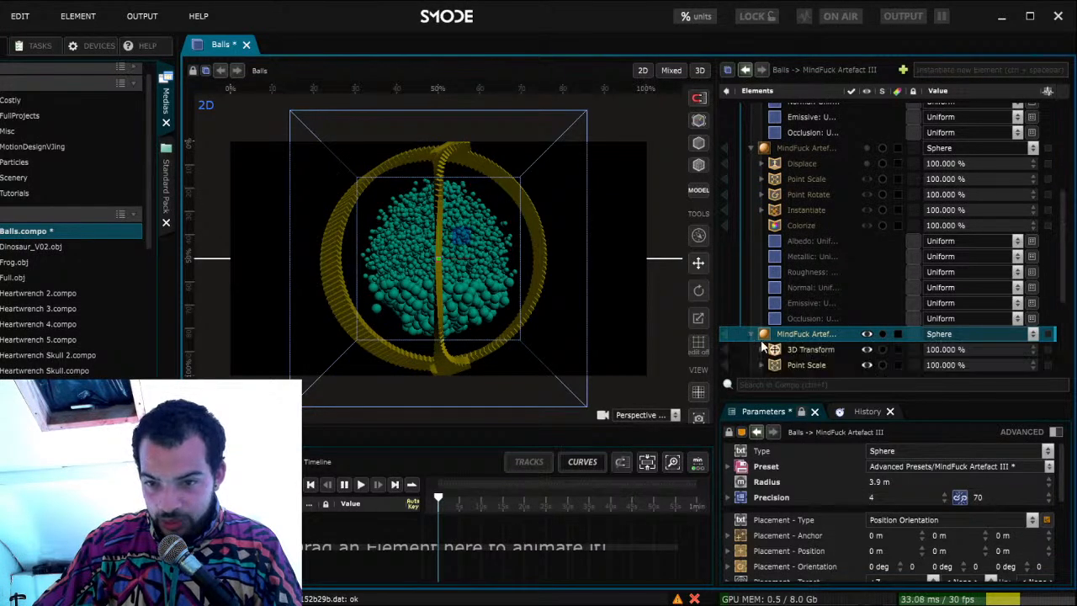
pyautogui.scroll(-2, 793, 365)
pyautogui.click(803, 337)
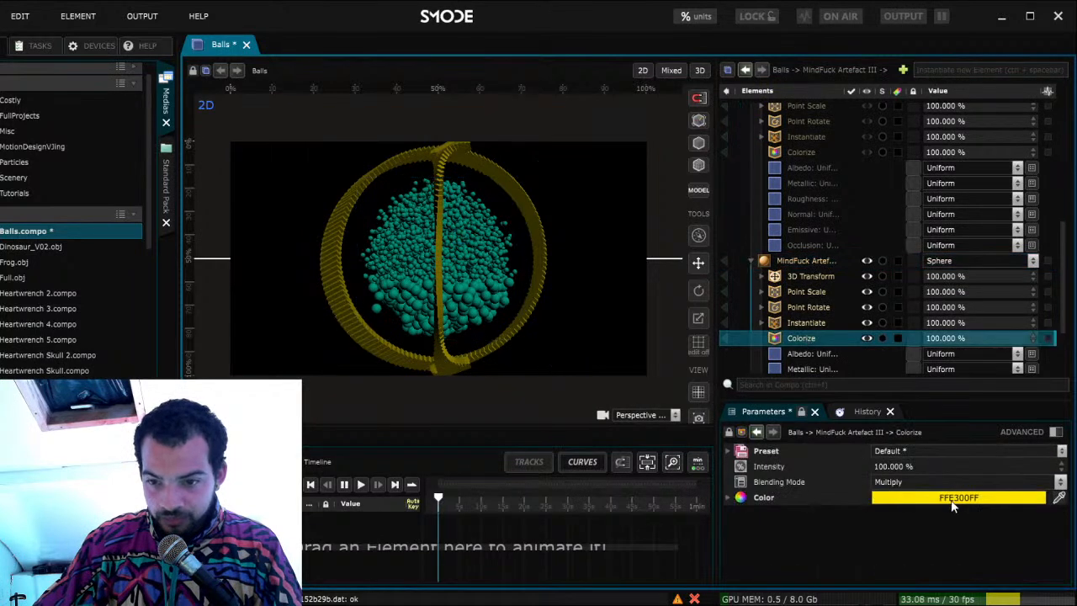
pyautogui.scroll(-1, 823, 339)
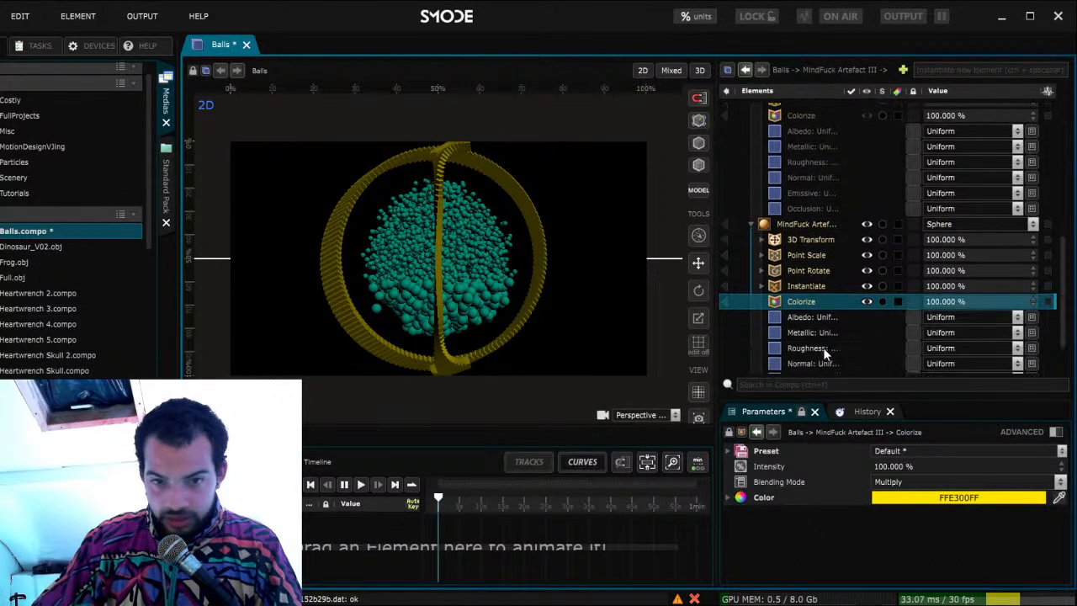
pyautogui.click(761, 286)
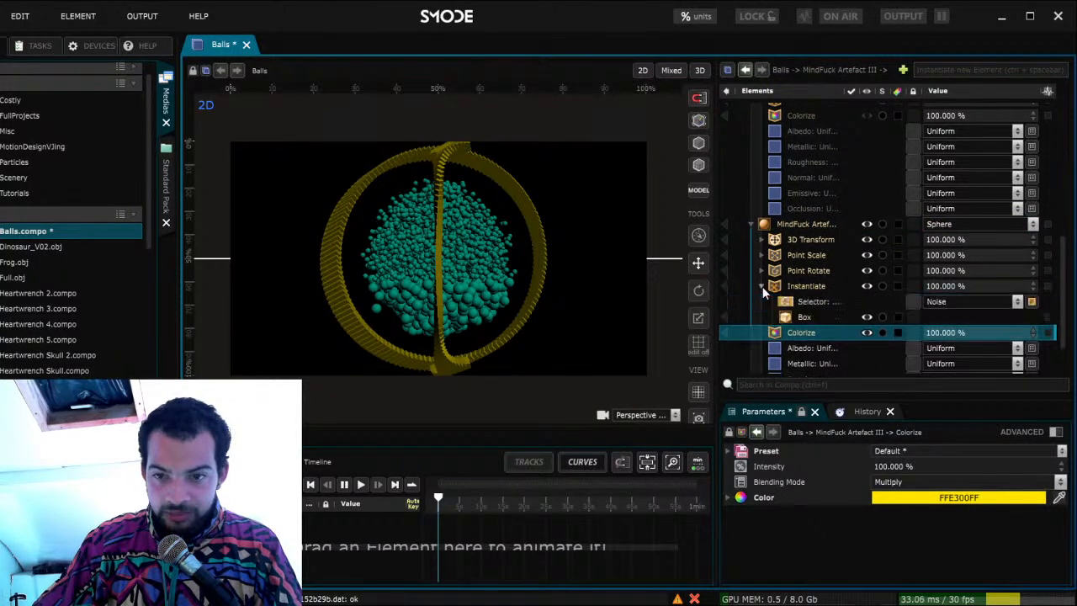
pyautogui.click(750, 224)
# Show the MindFuck Artefact I sphere again and enlarge its radius to about 13.84 m so it surrounds the whole scene
pyautogui.scroll(2, 767, 253)
pyautogui.click(823, 220)
pyautogui.click(867, 221)
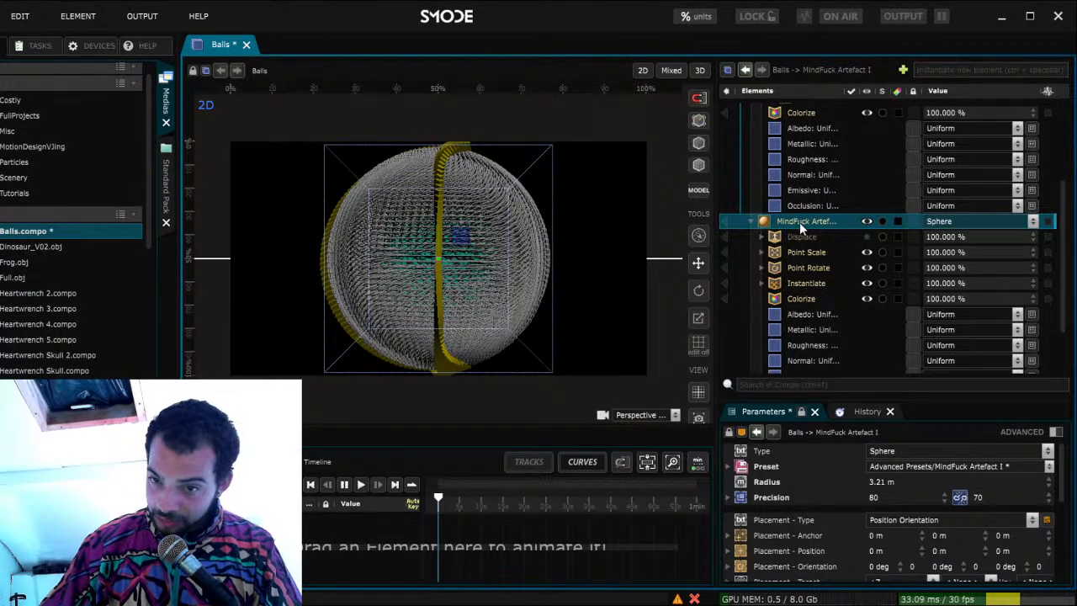
pyautogui.scroll(4, 748, 194)
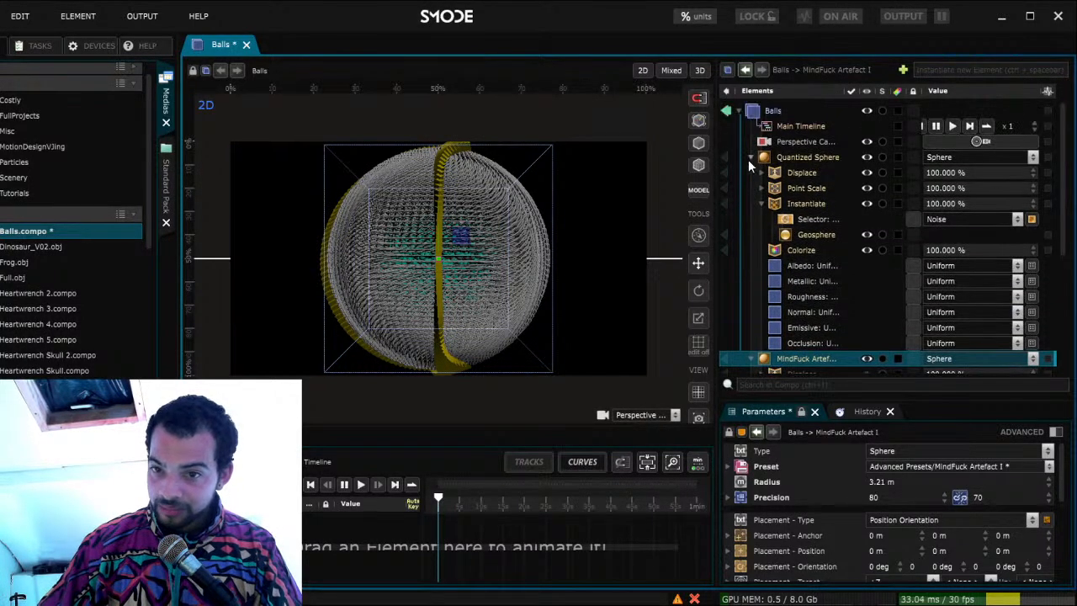
pyautogui.click(748, 156)
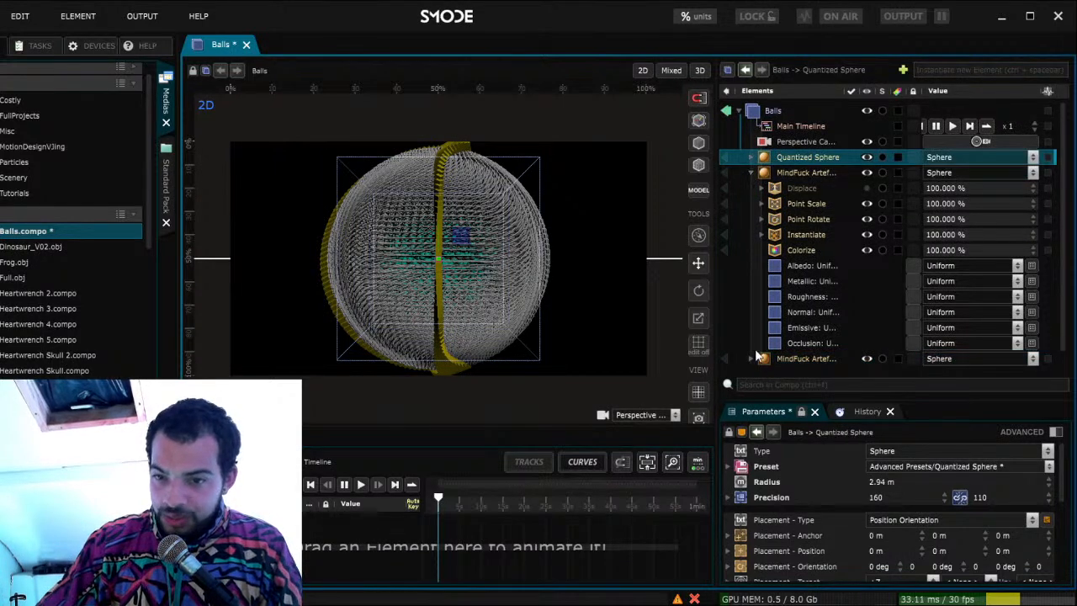
pyautogui.click(796, 172)
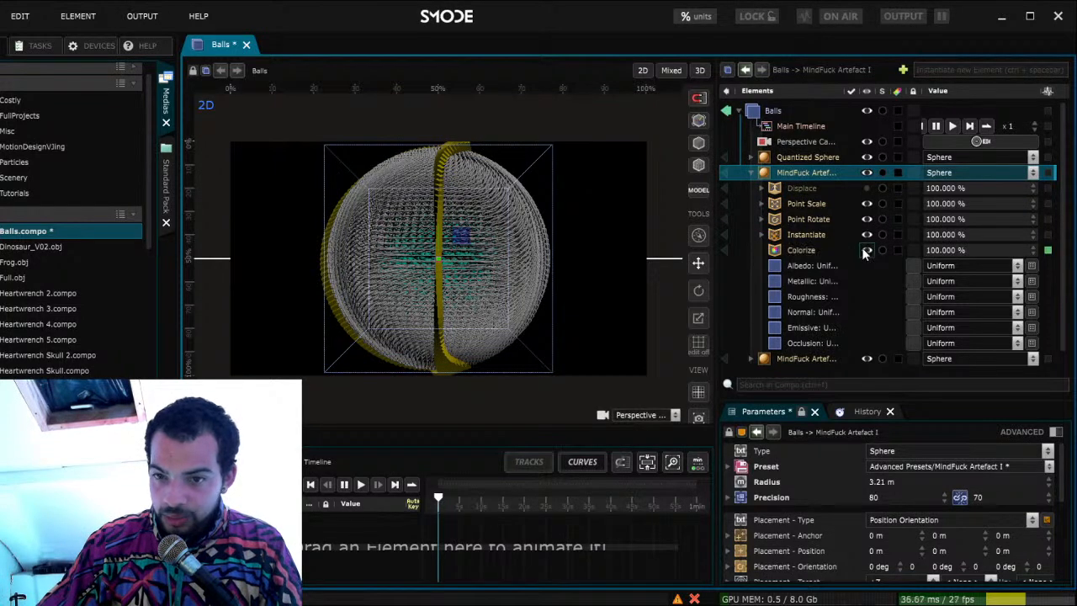
pyautogui.click(811, 248)
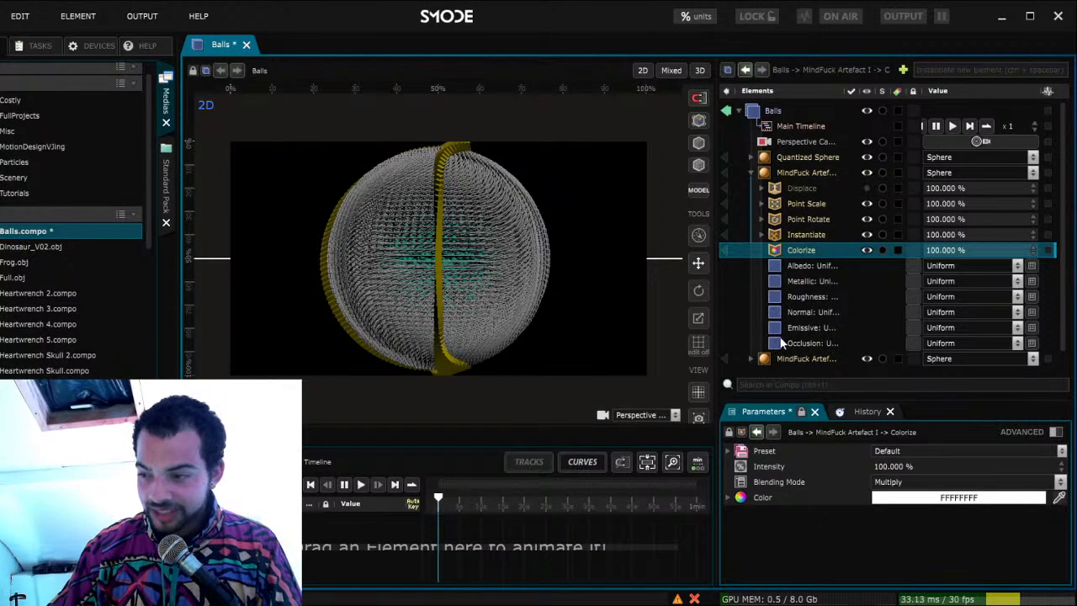
pyautogui.scroll(-1, 790, 314)
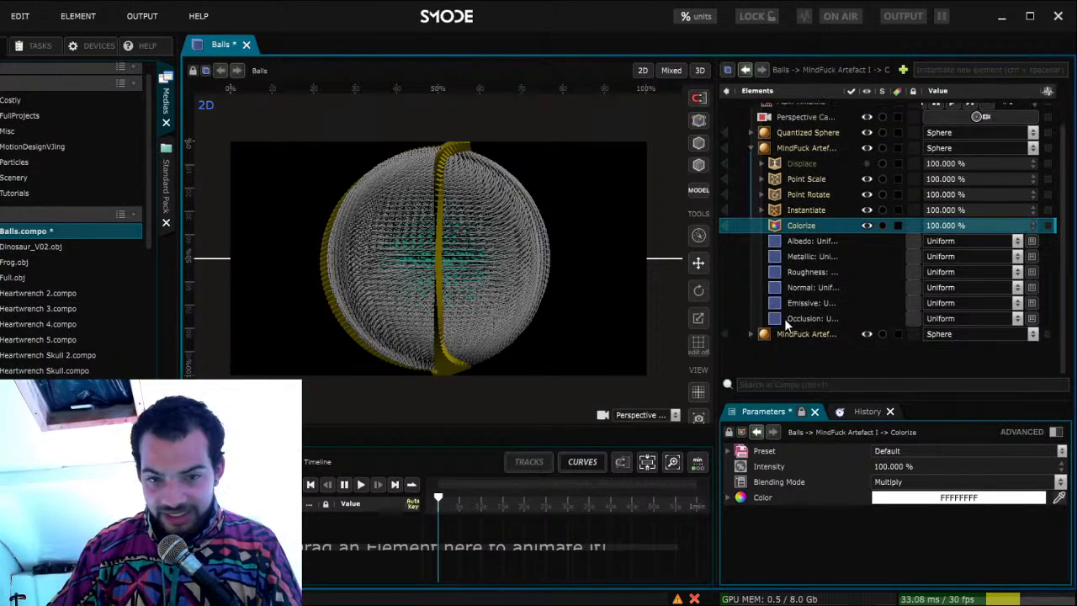
pyautogui.click(801, 147)
pyautogui.moveTo(879, 481); pyautogui.dragTo(1025, 481)
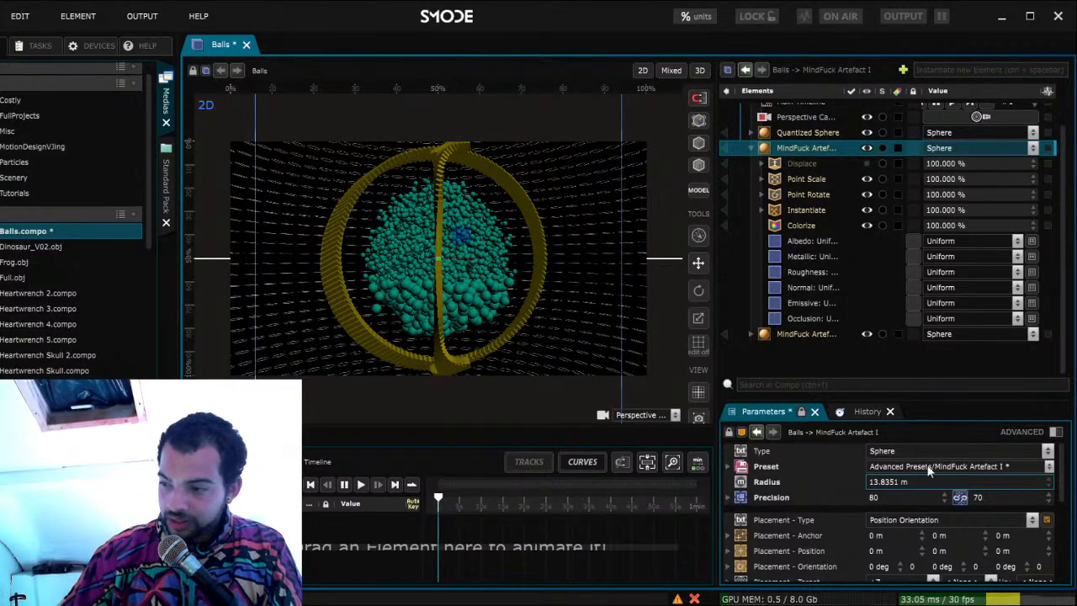
# Set the MindFuck Artefact I sphere's Y orientation to 4.1 deg and animate it with a running ramp at speed 0.5
pyautogui.moveTo(940, 567); pyautogui.dragTo(937, 565)
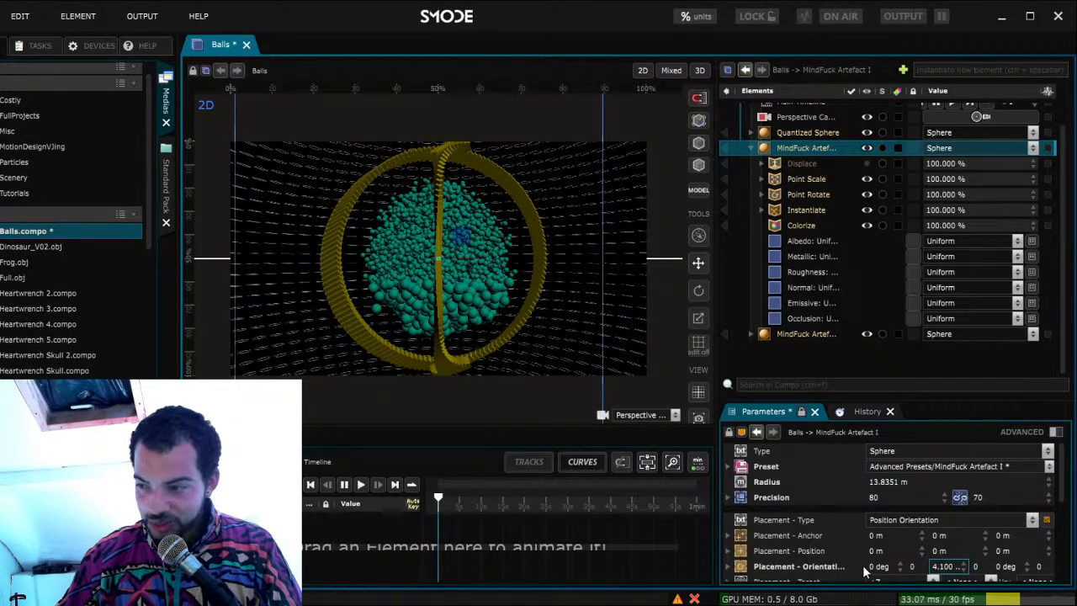
pyautogui.hotkey('ctrl', 'r')
pyautogui.click(956, 158)
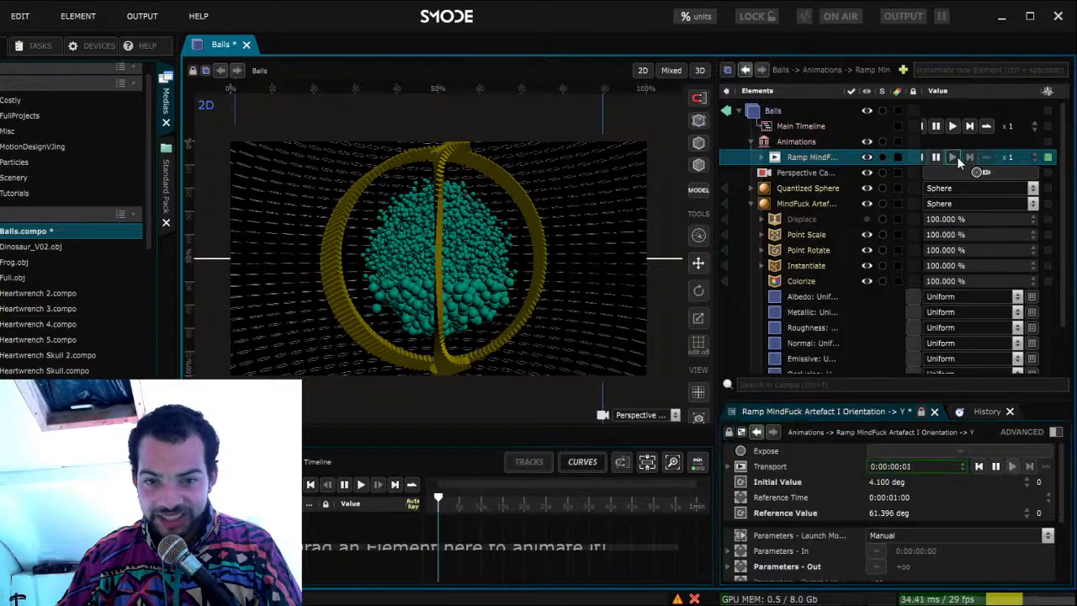
pyautogui.doubleClick(1015, 157)
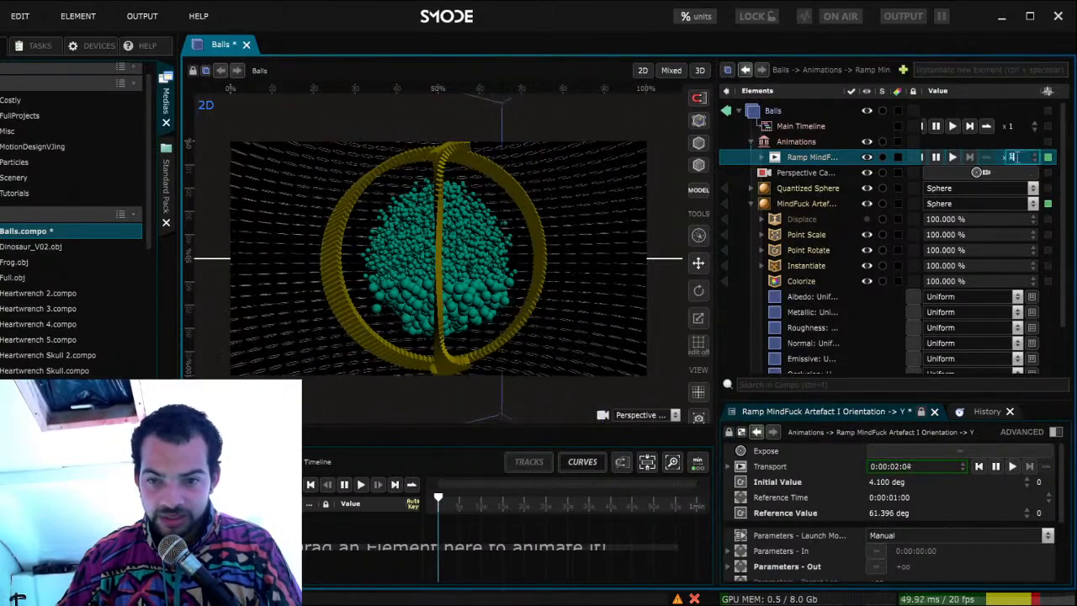
pyautogui.write('0.5')
pyautogui.press('Return')
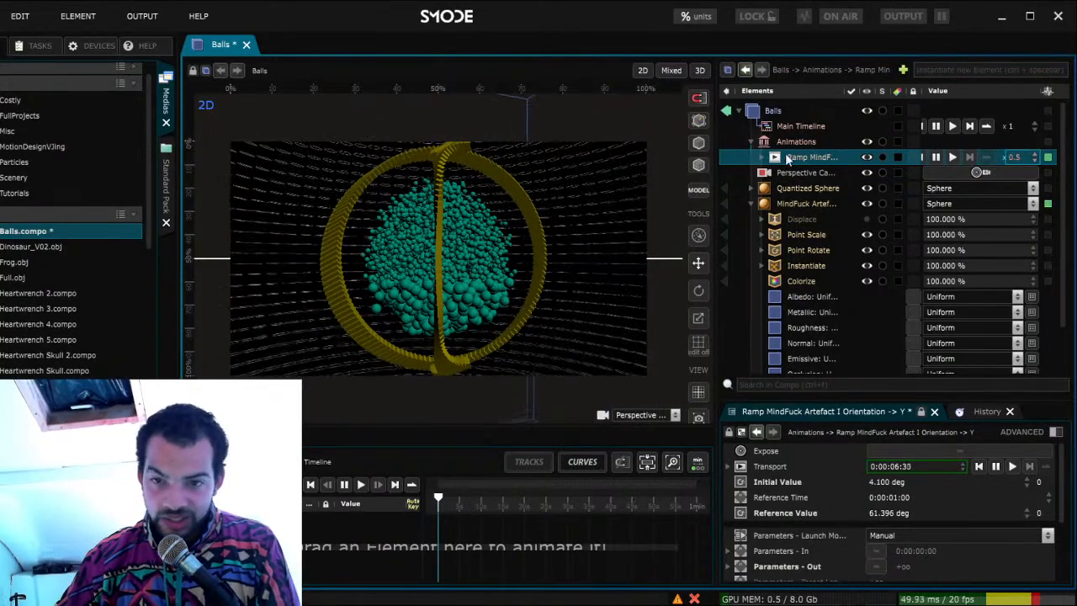
# Set the MindFuck Artefact I sphere's Colorize color to black 000000FF and save the composition
pyautogui.click(751, 204)
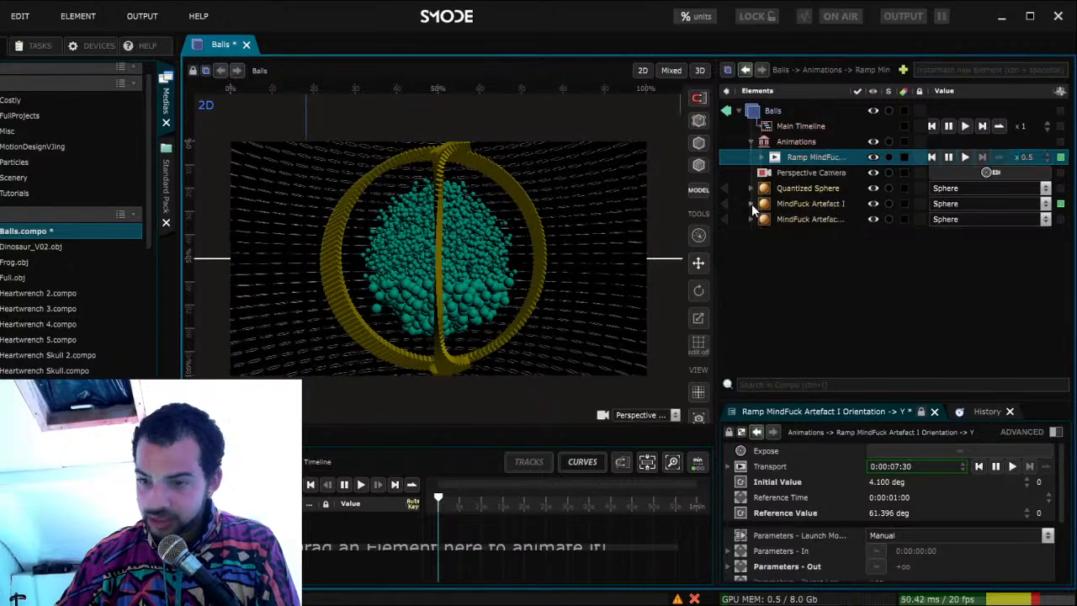
pyautogui.click(794, 206)
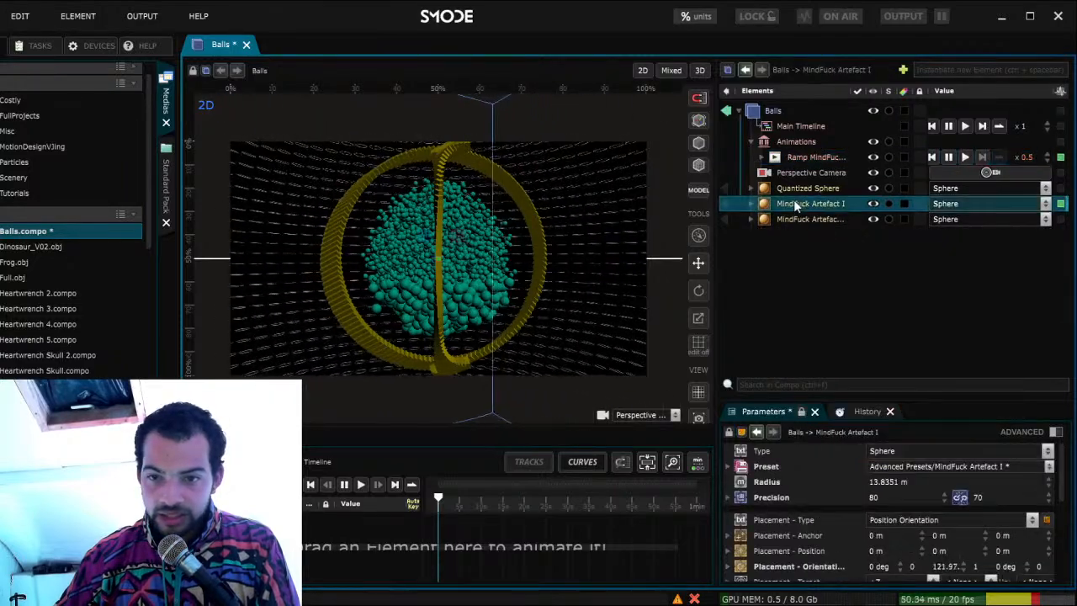
pyautogui.click(750, 204)
pyautogui.click(803, 279)
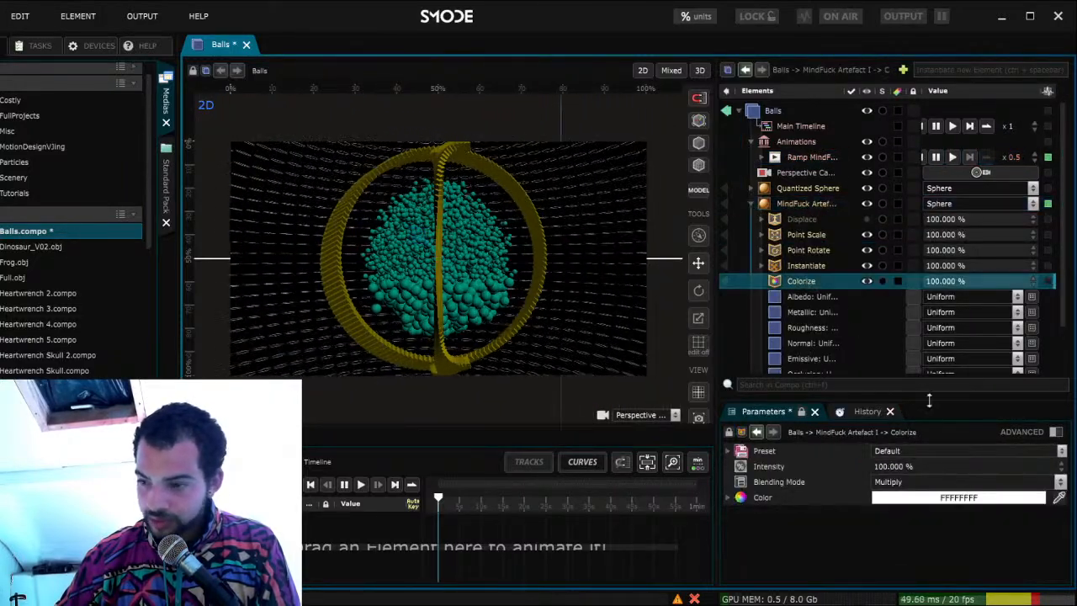
pyautogui.moveTo(949, 502); pyautogui.dragTo(890, 557)
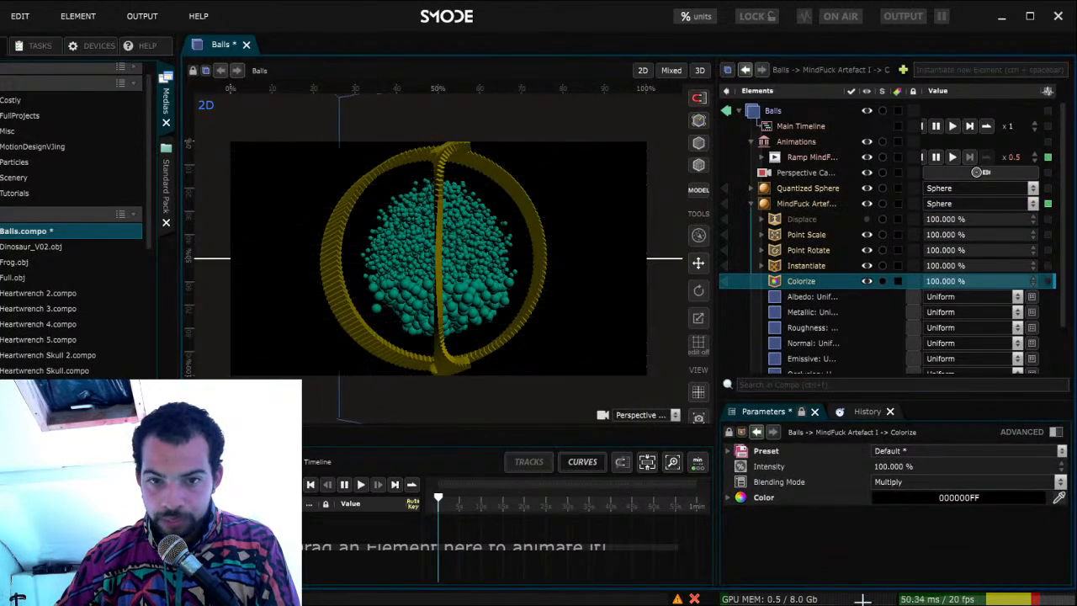
pyautogui.scroll(-2, 824, 236)
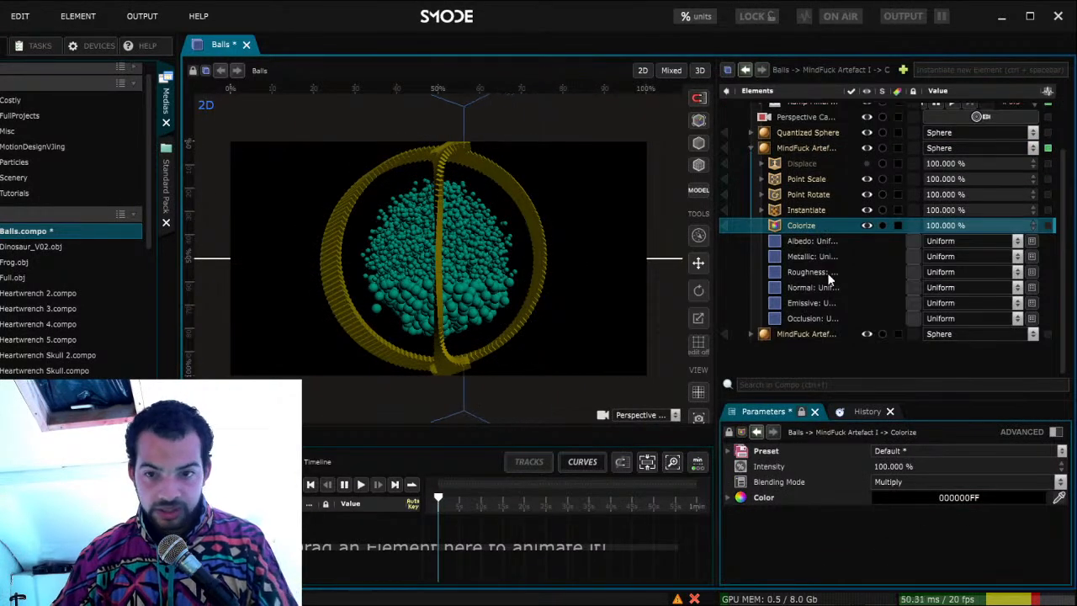
pyautogui.hotkey('ctrl', 's')
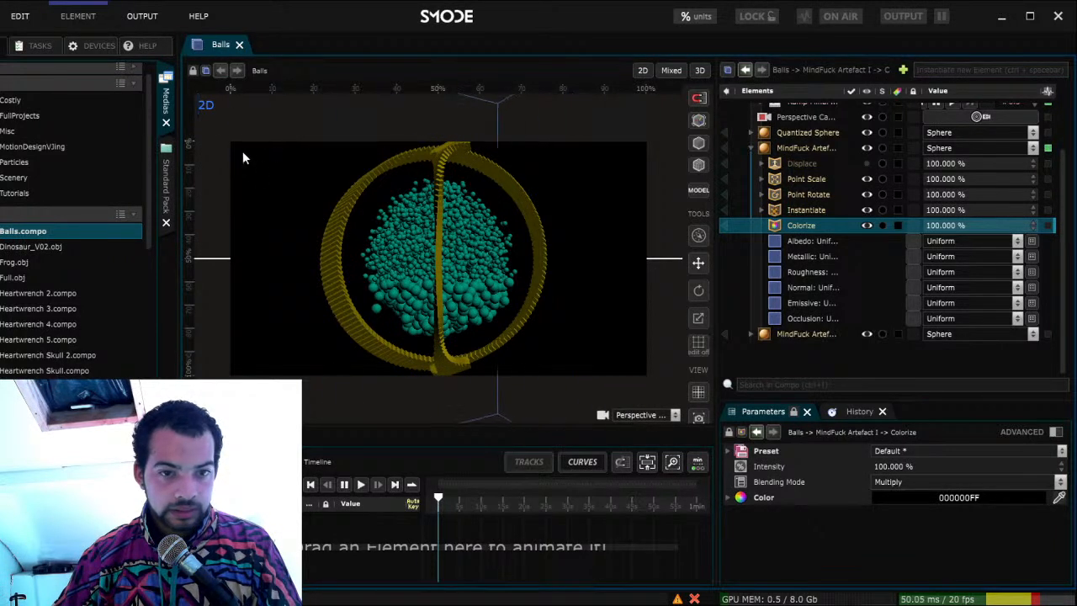
# Add a Uniform light with the Spot Light preset and move it to about X 5.6 m, Y -1.23 m
pyautogui.hotkey('ctrl', 'v')
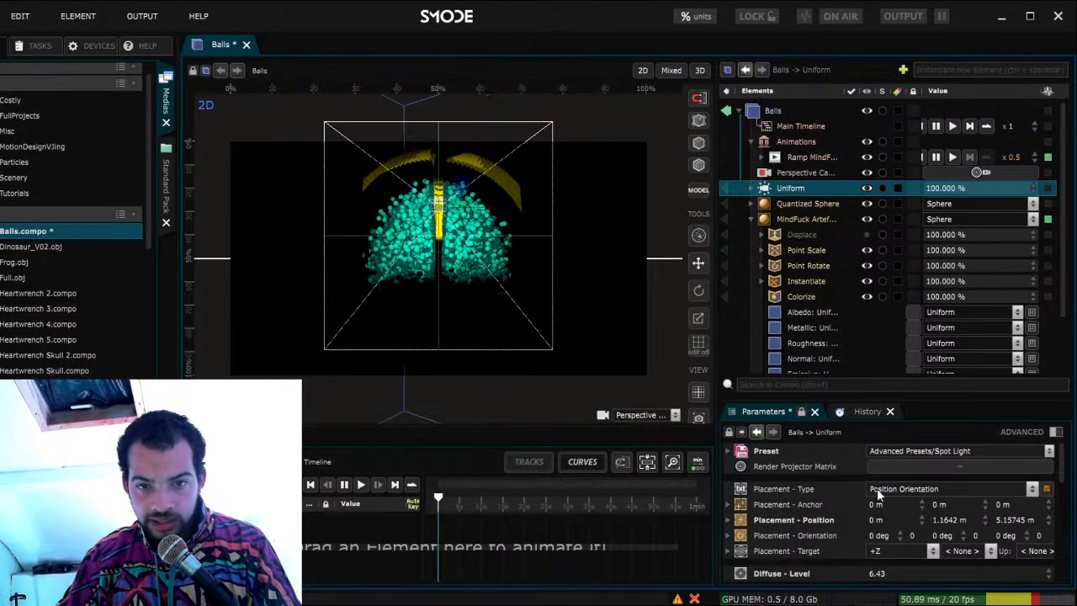
pyautogui.scroll(-4, 876, 481)
pyautogui.scroll(3, 903, 548)
pyautogui.scroll(-1, 905, 489)
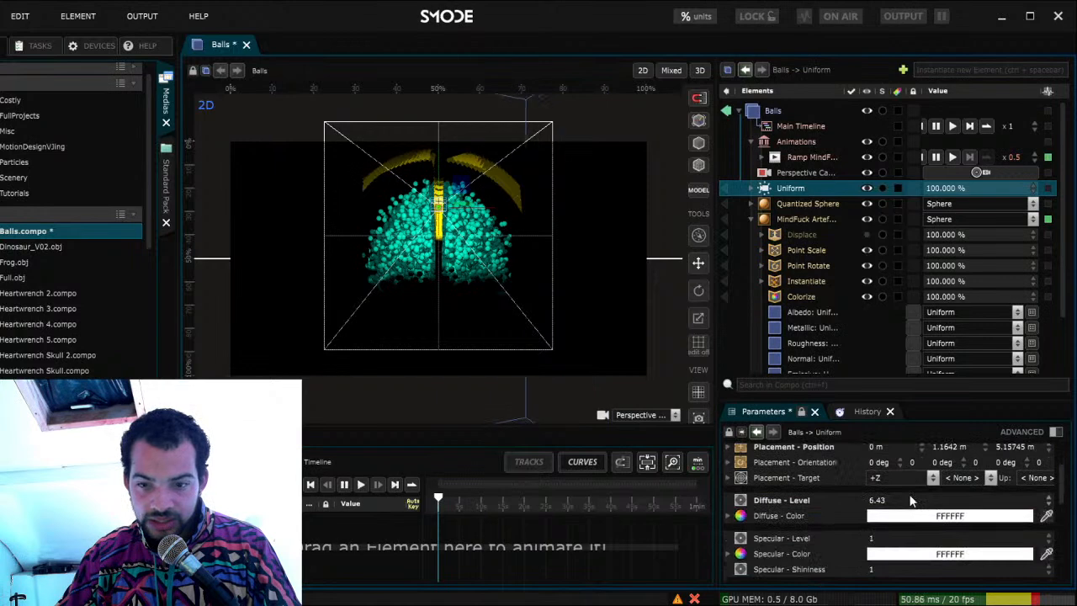
pyautogui.scroll(-1, 896, 515)
pyautogui.moveTo(870, 504)
pyautogui.mouseDown()
pyautogui.moveTo(967, 518)
pyautogui.moveTo(865, 519)
pyautogui.moveTo(920, 519)
pyautogui.moveTo(884, 520)
pyautogui.mouseUp()
pyautogui.scroll(3, 950, 505)
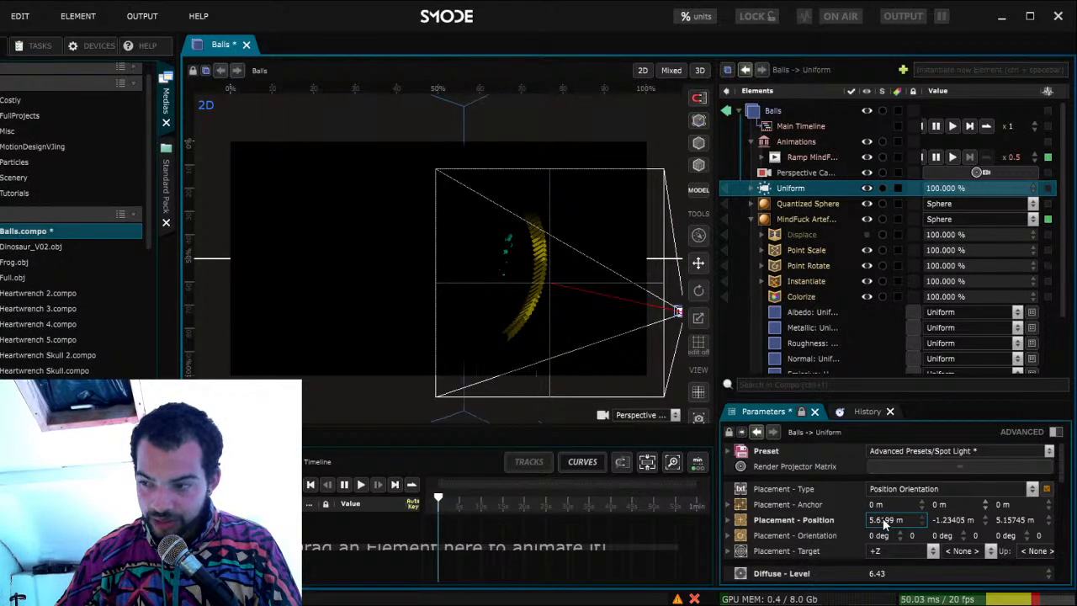
# Expose the spot light's X position as a parameter and animate it with a Loop at speed 0.5
pyautogui.click(729, 347)
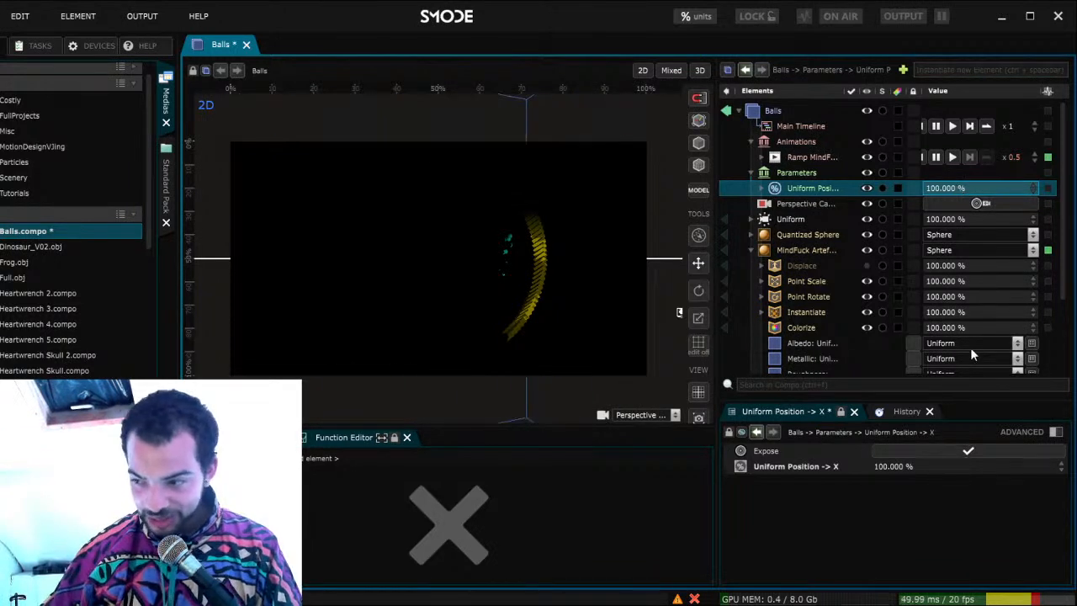
pyautogui.click(852, 419)
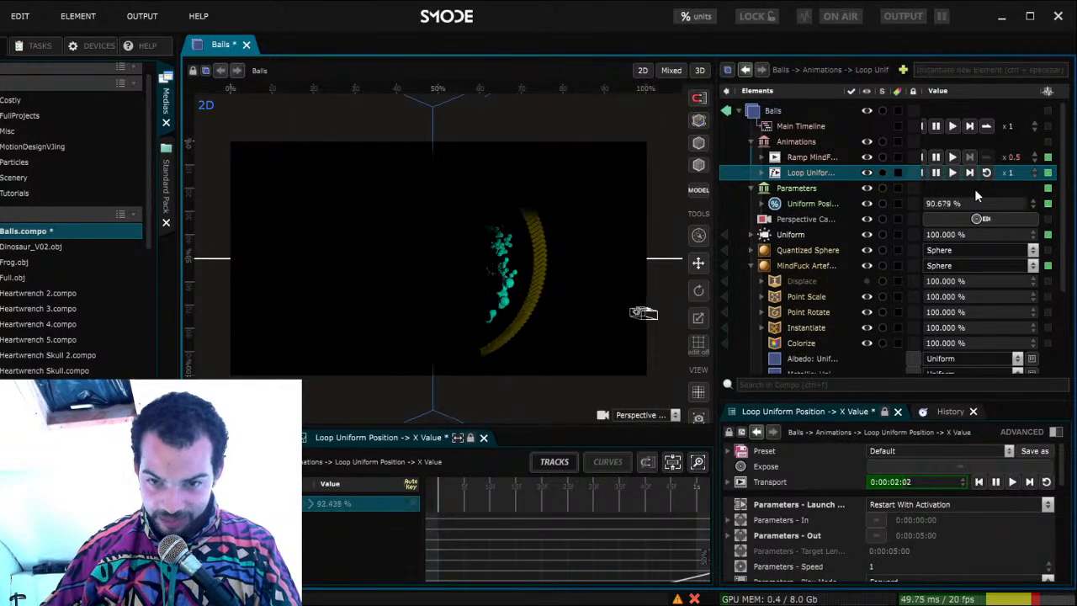
pyautogui.doubleClick(1012, 172)
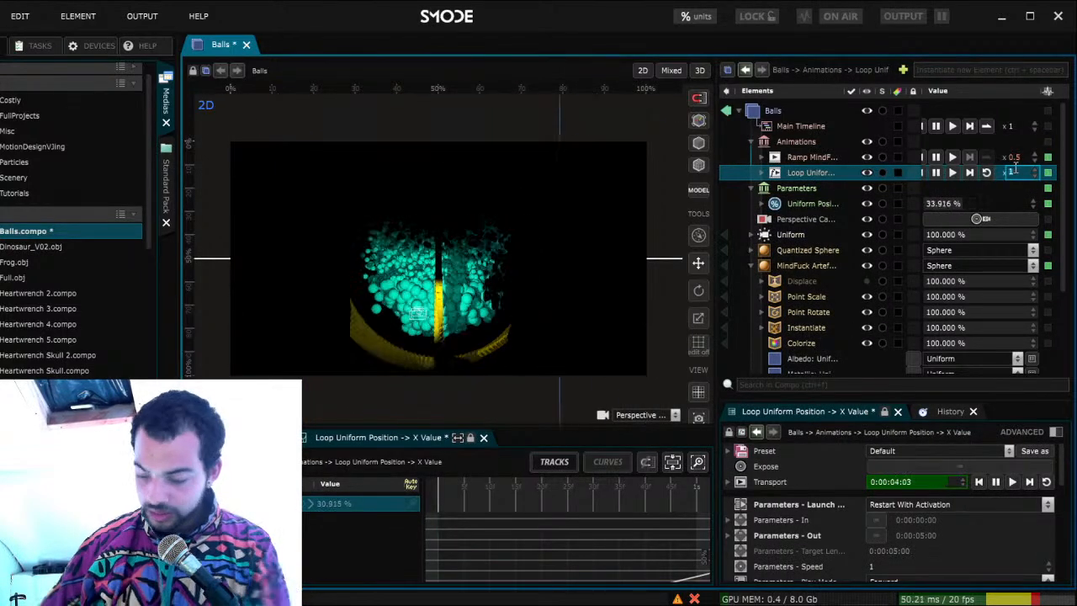
pyautogui.write('0.5')
pyautogui.press('Return')
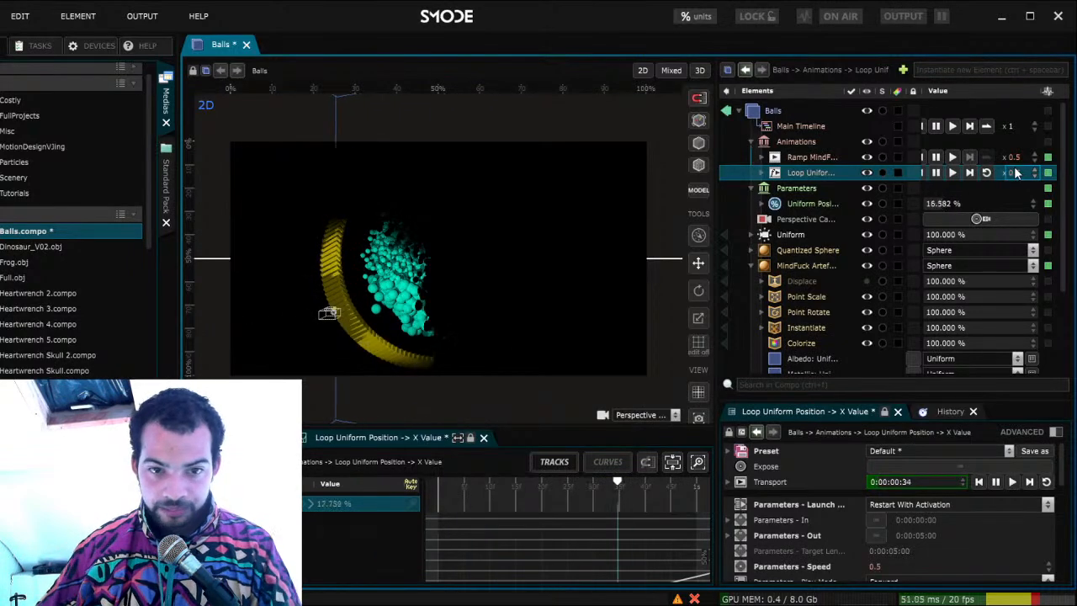
# Set the speed of the spot light's X position loop to 0.4 and save the composition
pyautogui.doubleClick(1015, 172)
pyautogui.write('0.3')
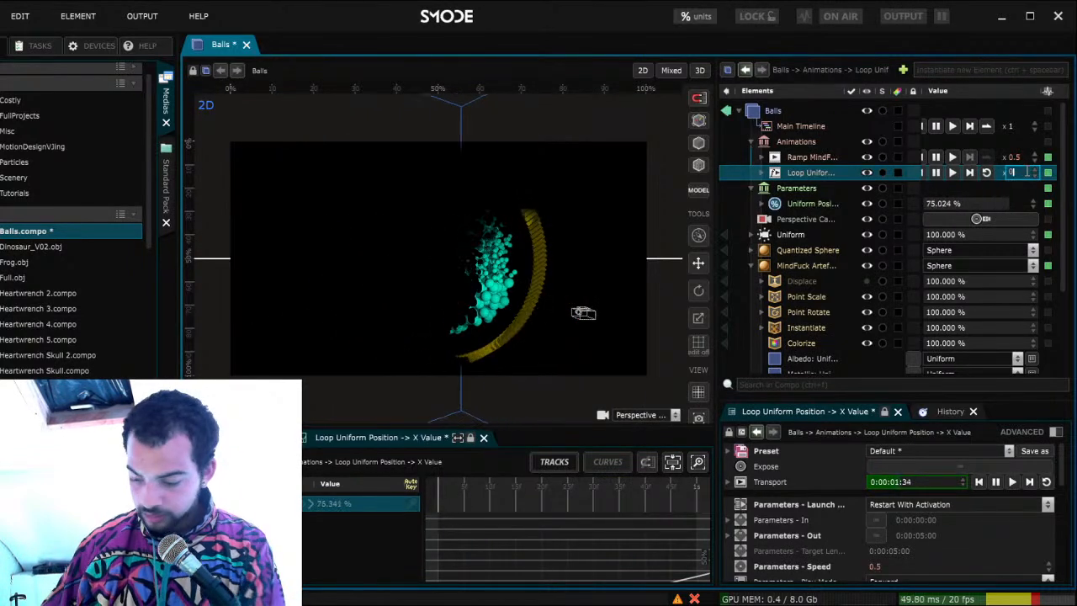
pyautogui.press('Return')
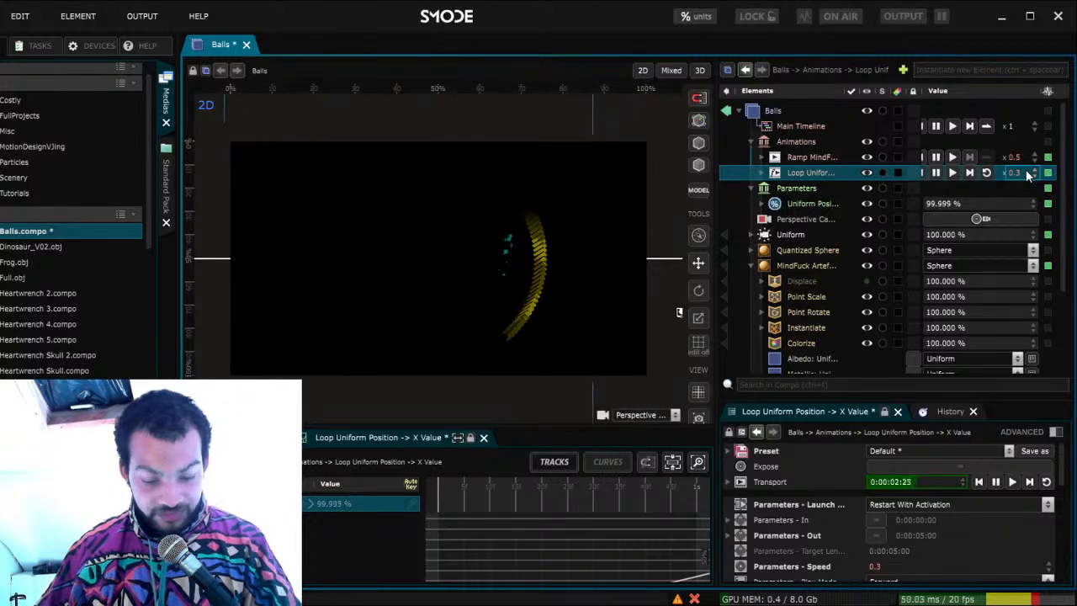
pyautogui.hotkey('ctrl', 's')
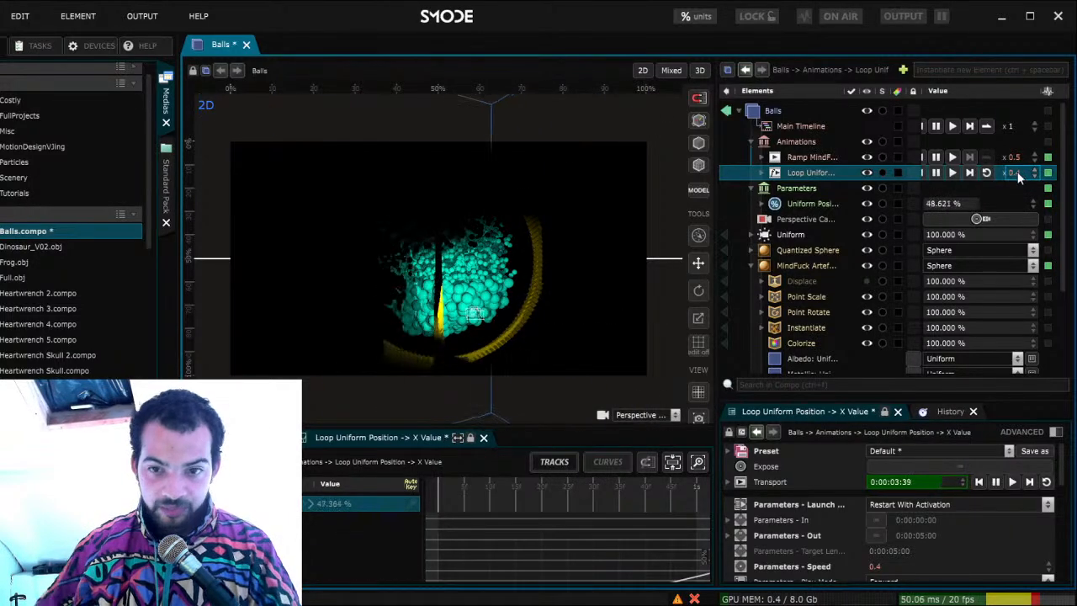
# Lower the spot light's Y position to about -5.6 m and expose it as a parameter
pyautogui.scroll(-3, 841, 302)
pyautogui.scroll(2, 807, 252)
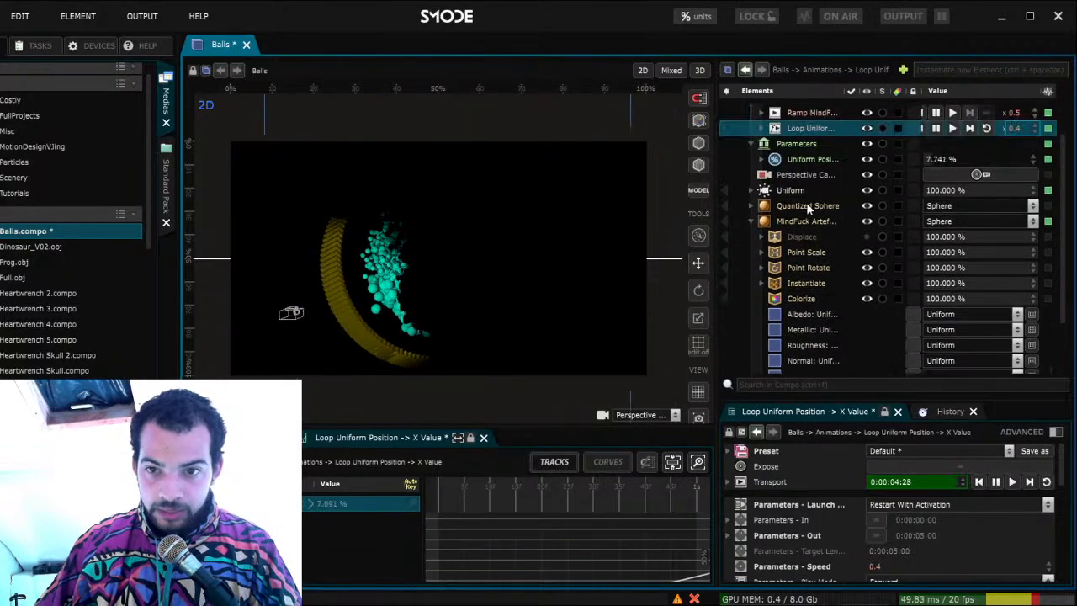
pyautogui.click(799, 190)
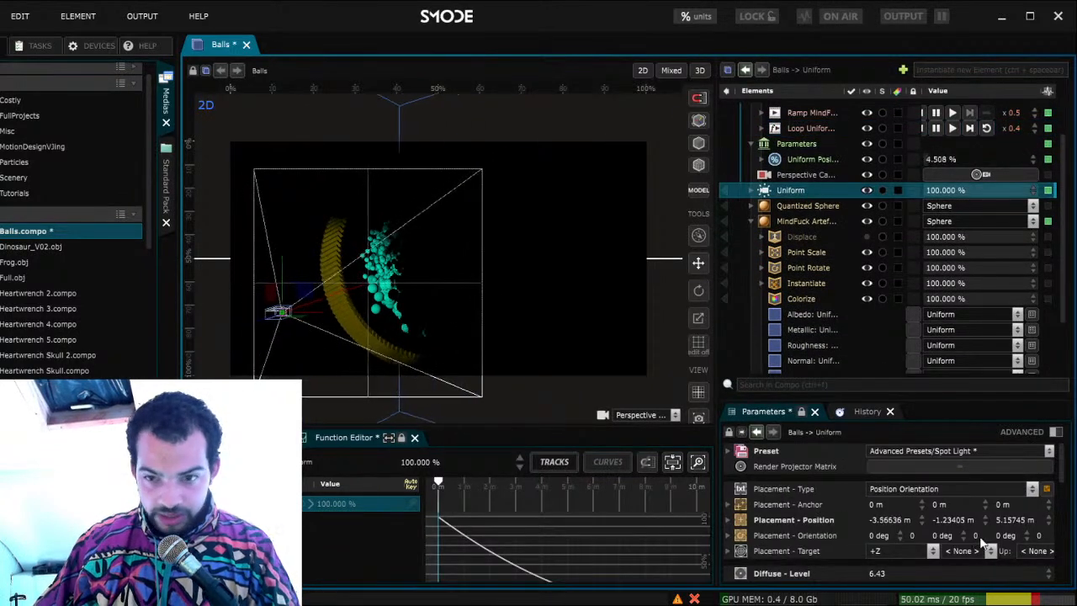
pyautogui.moveTo(953, 521)
pyautogui.mouseDown()
pyautogui.moveTo(953, 471)
pyautogui.moveTo(993, 437)
pyautogui.moveTo(993, 395)
pyautogui.moveTo(980, 484)
pyautogui.moveTo(929, 525)
pyautogui.moveTo(948, 515)
pyautogui.mouseUp()
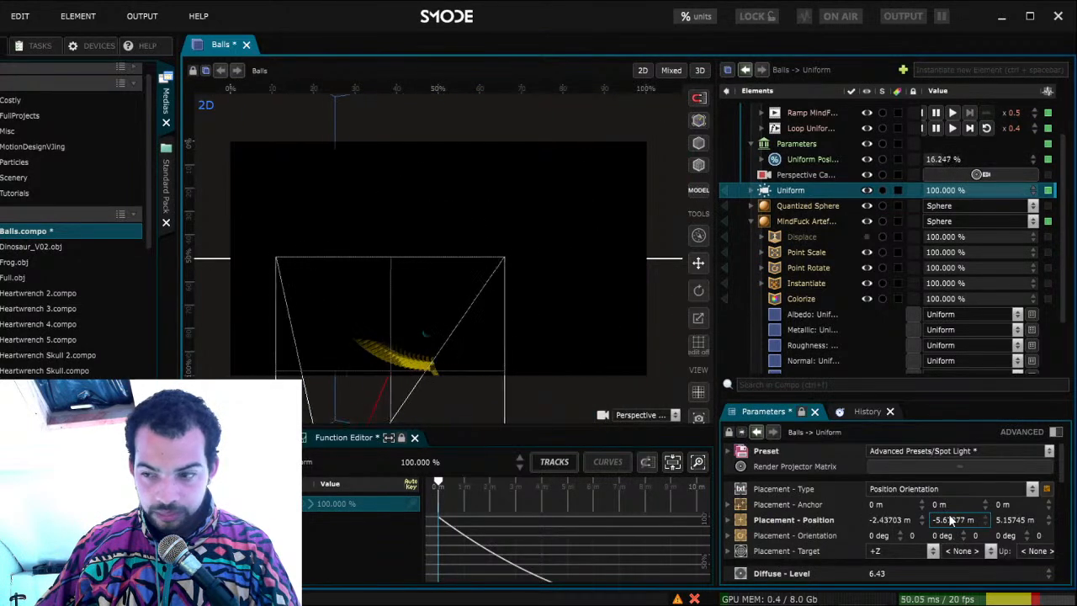
pyautogui.click(834, 416)
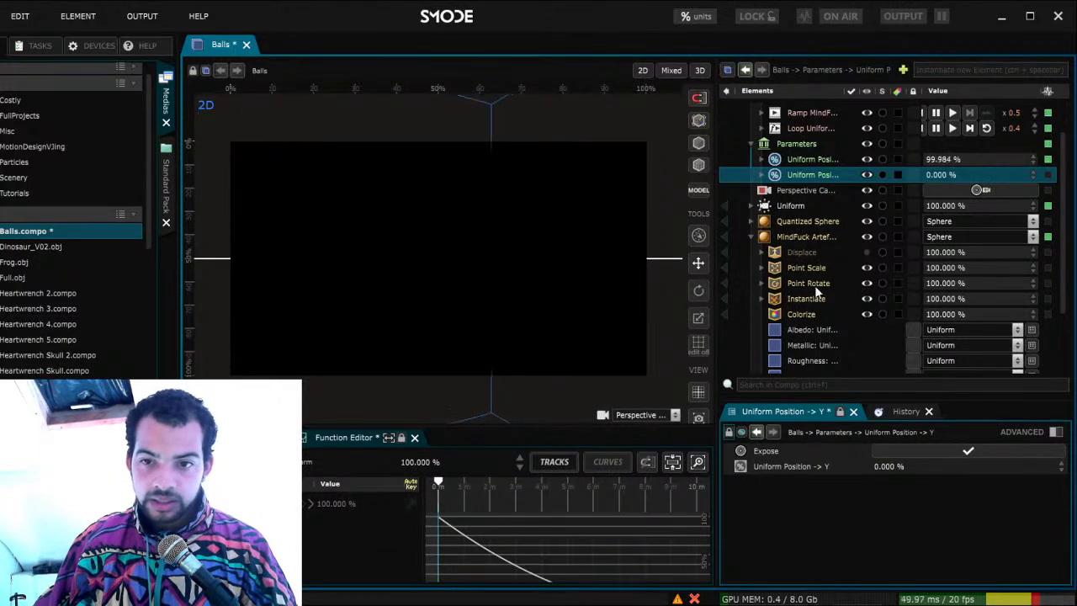
# Animate the exposed Y position parameter with a Loop at speed 0.5 and save the composition
pyautogui.scroll(-2, 811, 294)
pyautogui.scroll(2, 810, 294)
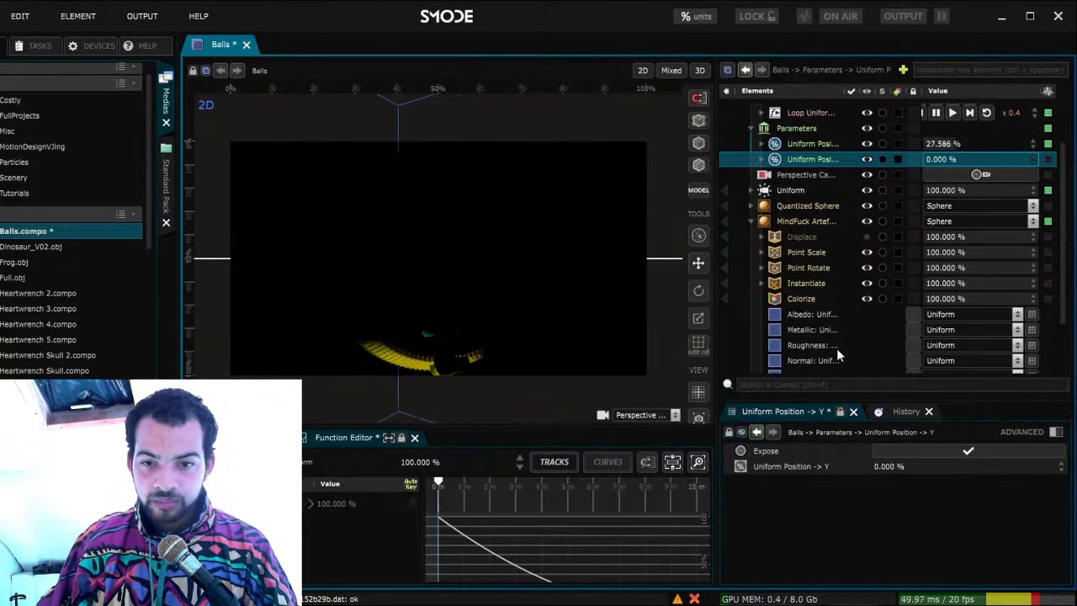
pyautogui.hotkey('ctrl', 'l')
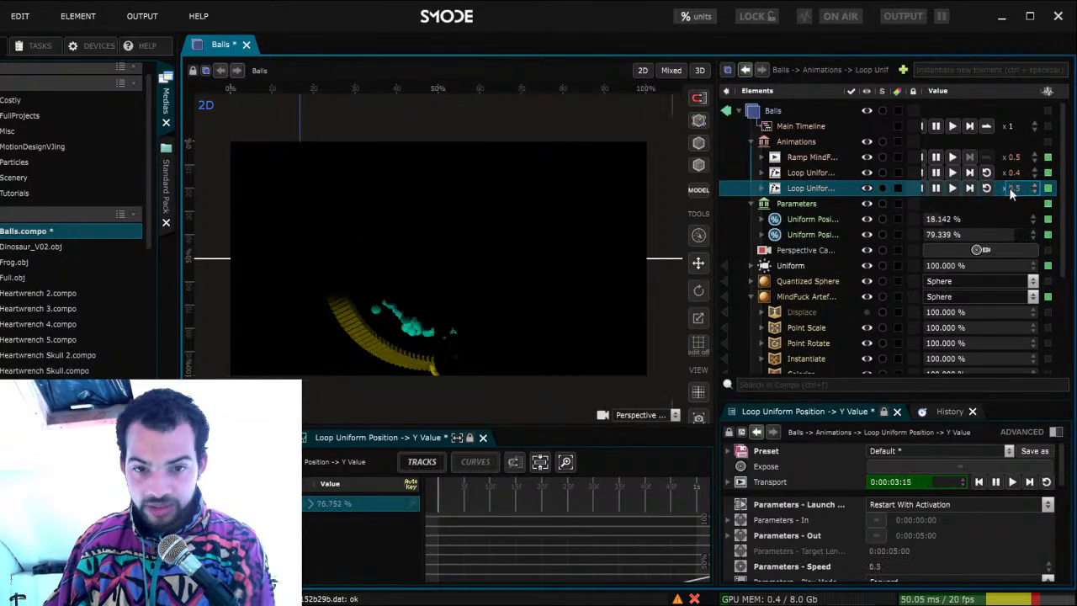
pyautogui.hotkey('ctrl', 's')
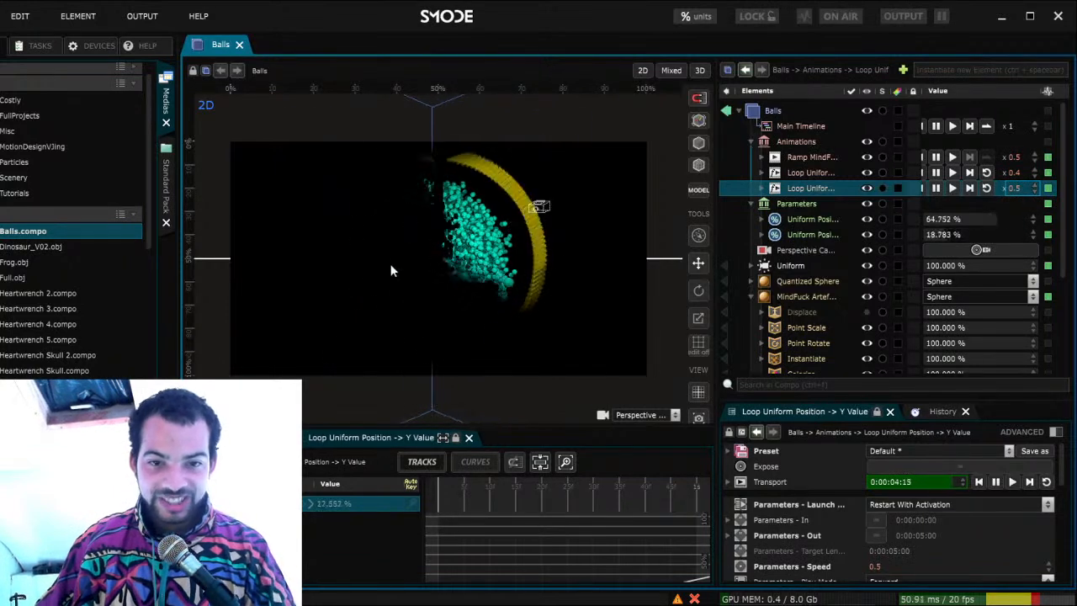
# Raise the spot light's specular level to about 13.5
pyautogui.scroll(-3, 829, 295)
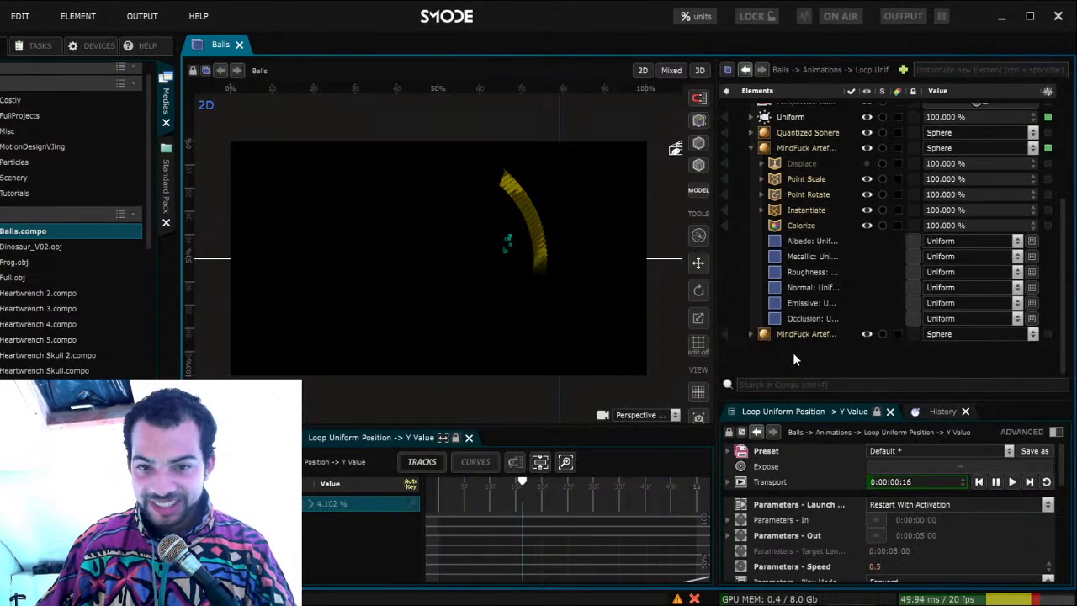
pyautogui.scroll(2, 793, 180)
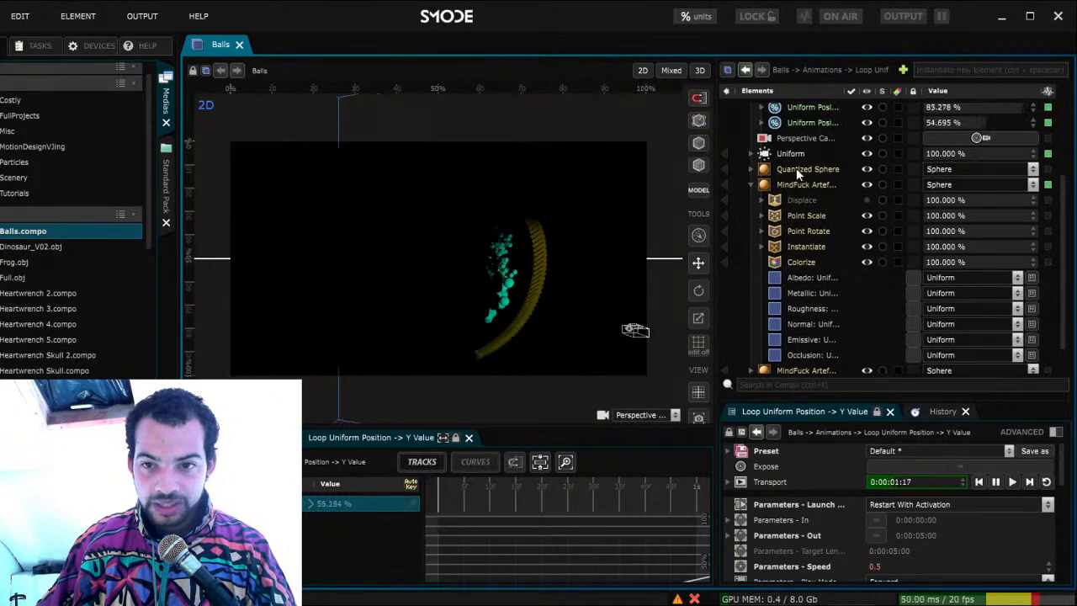
pyautogui.click(795, 155)
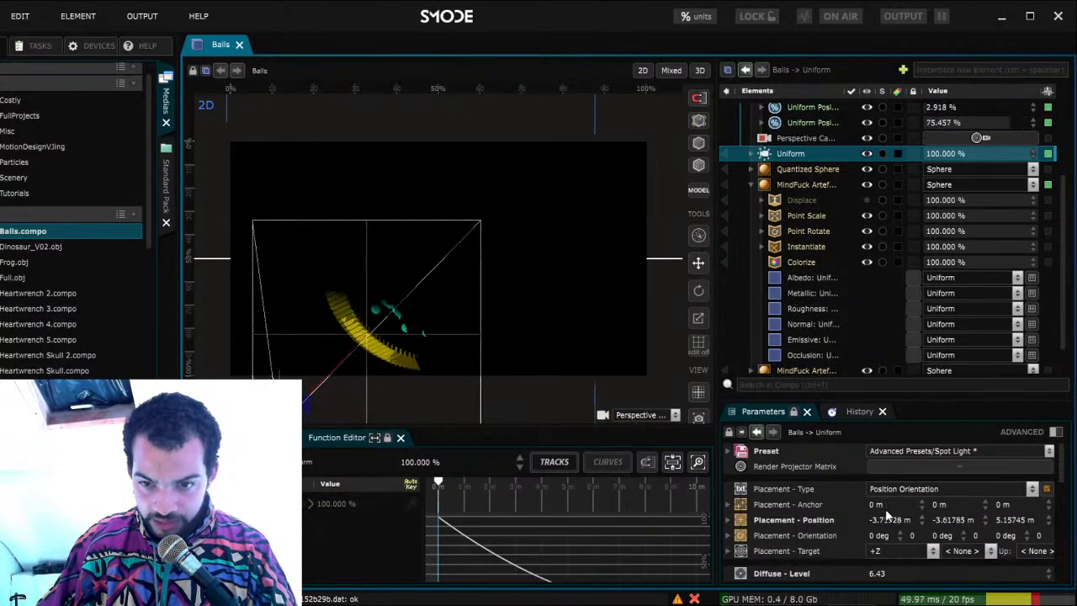
pyautogui.scroll(-5, 840, 509)
pyautogui.moveTo(876, 502); pyautogui.dragTo(837, 449)
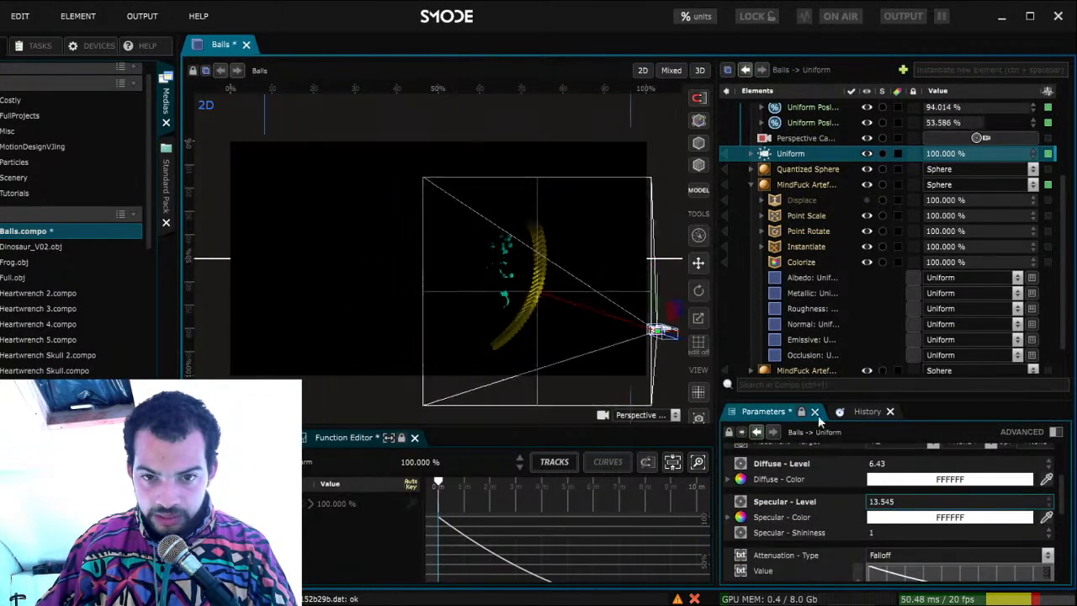
# Add a Gold (imperfect) material to the Quantized Sphere and test its flat shading on and off
pyautogui.click(808, 170)
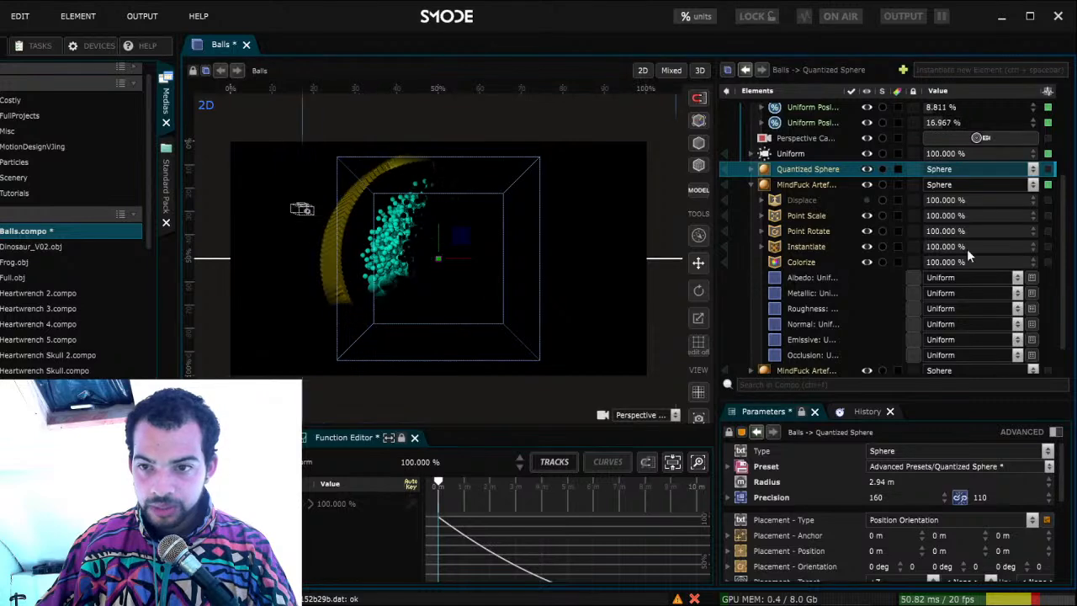
pyautogui.hotkey('ctrl', 'v')
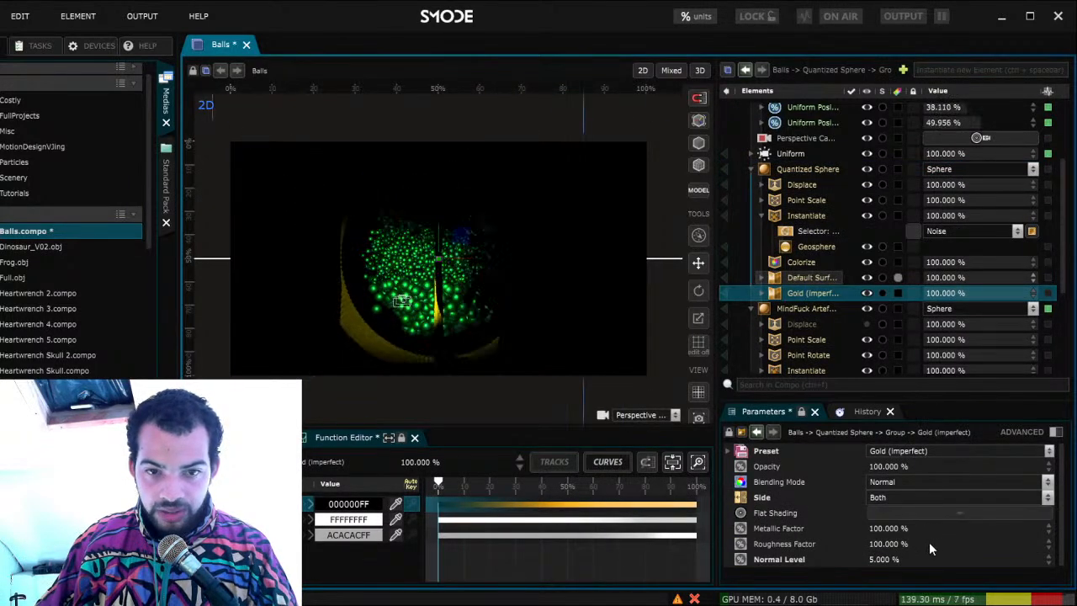
pyautogui.click(928, 515)
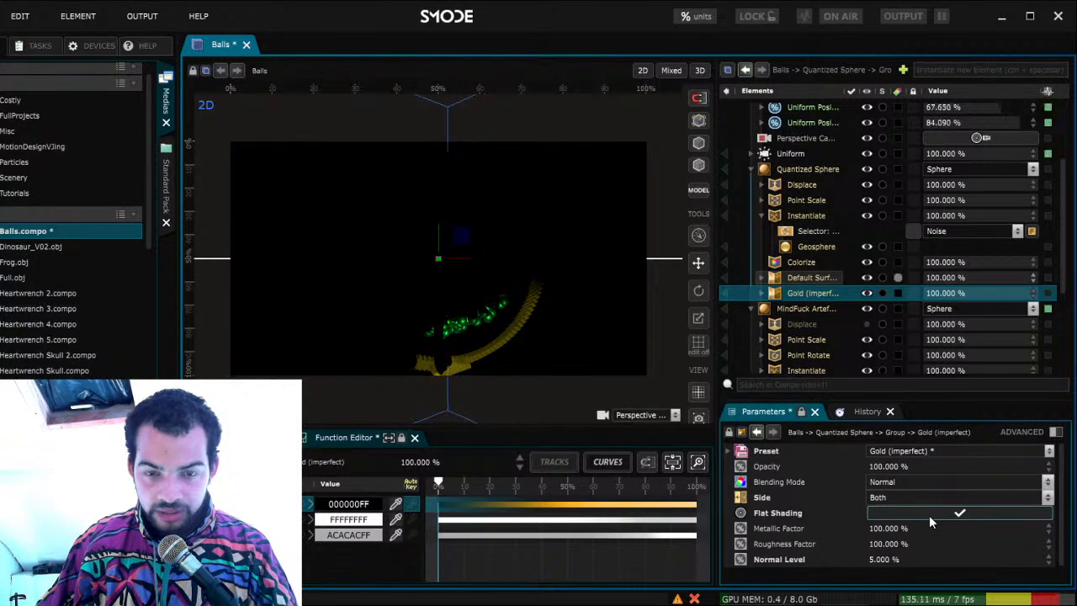
pyautogui.click(929, 517)
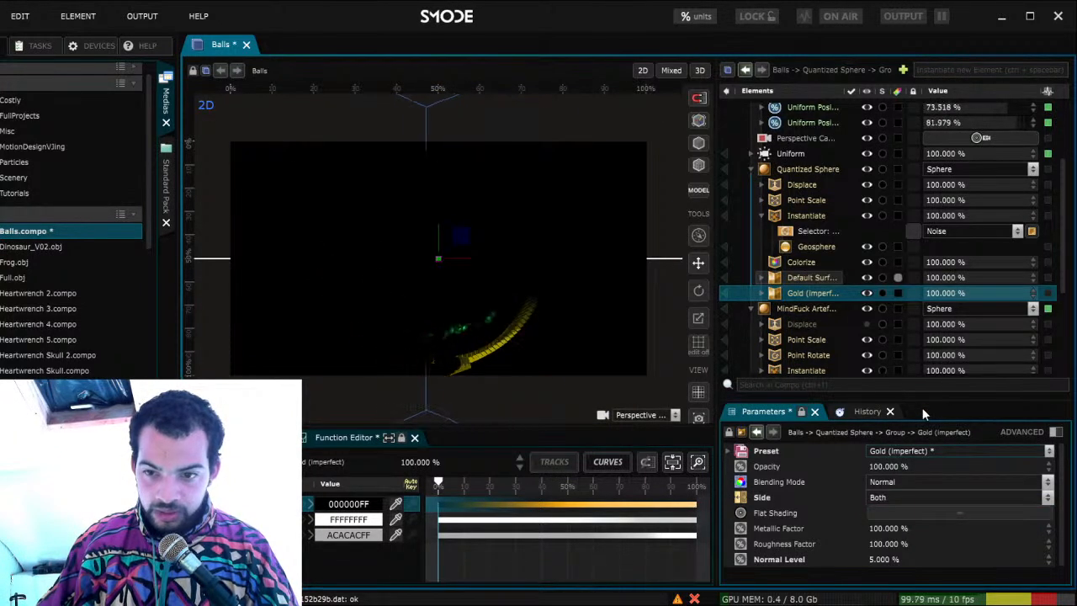
# Replace the Quantized Sphere's gold material with the Metal (Durty) preset and look at its metallic noise layer
pyautogui.hotkey('ctrl', 'z')
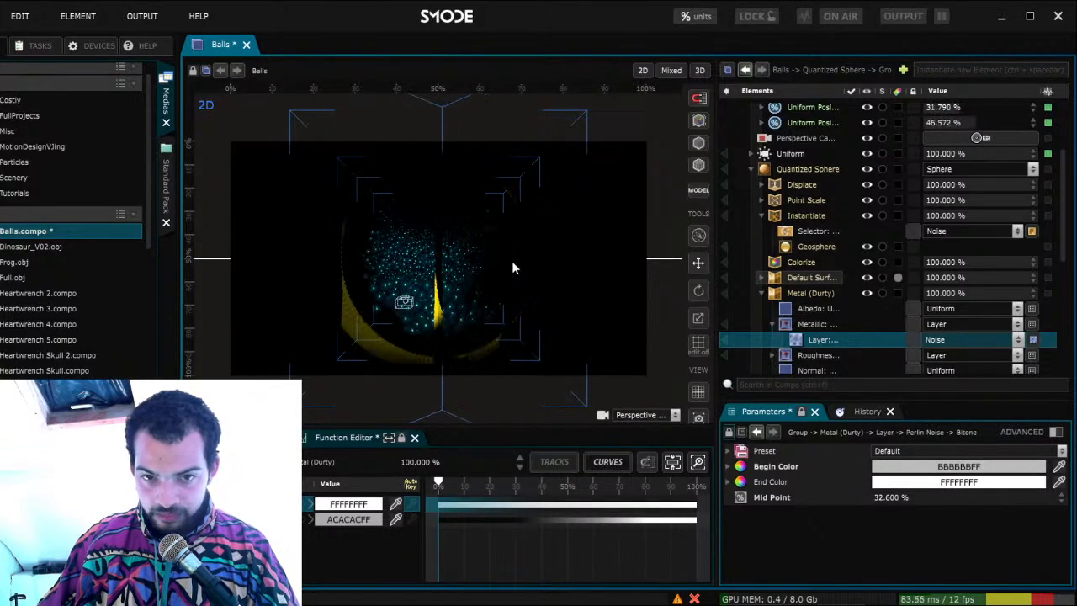
pyautogui.scroll(-5, 868, 322)
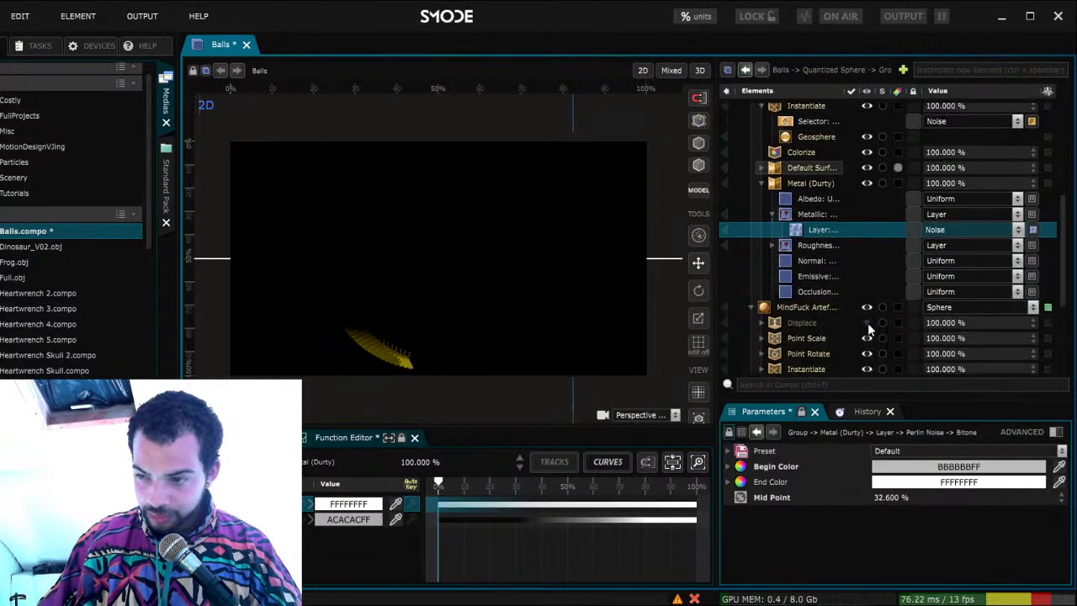
pyautogui.scroll(2, 812, 253)
pyautogui.click(805, 221)
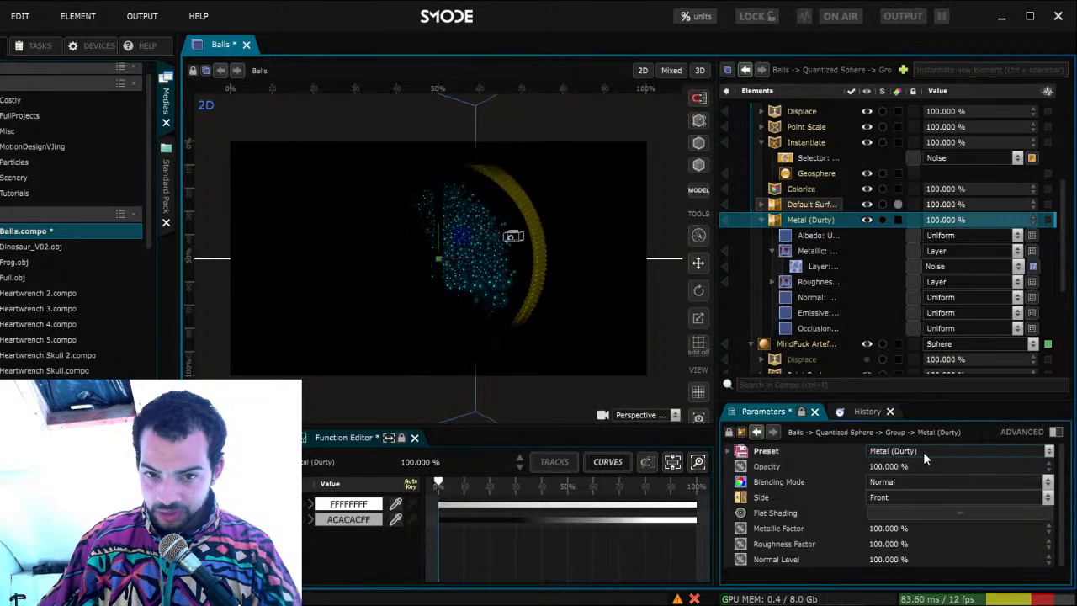
# Try the Imperfect reflexion, Gold (imperfect) and Metal (Durty) presets on the Quantized Sphere's material, ending on Imperfect reflexion
pyautogui.click(937, 304)
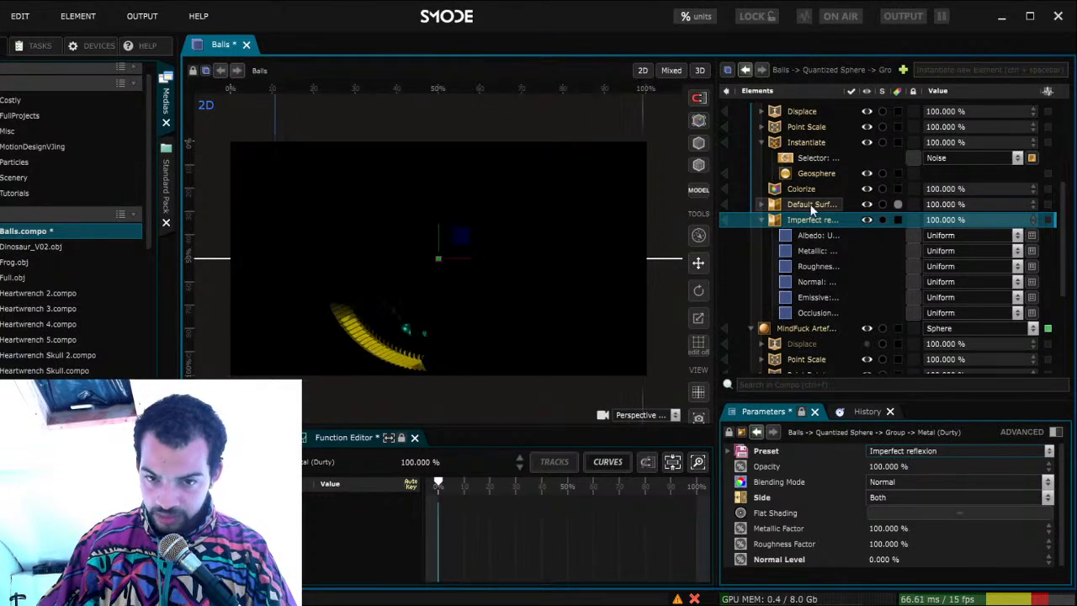
pyautogui.click(917, 387)
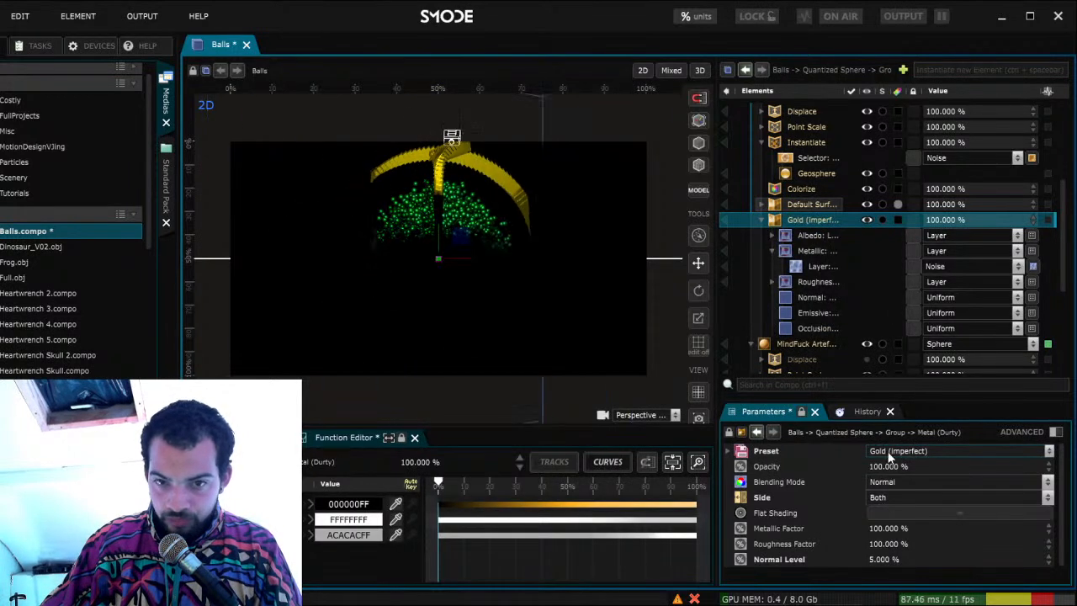
pyautogui.click(890, 455)
pyautogui.click(914, 411)
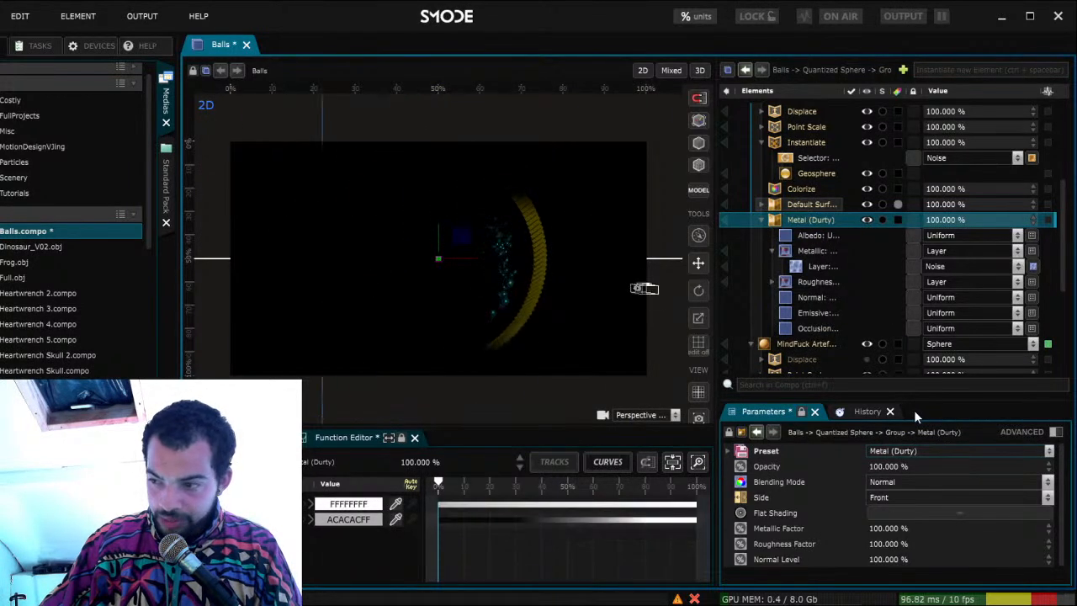
pyautogui.click(916, 300)
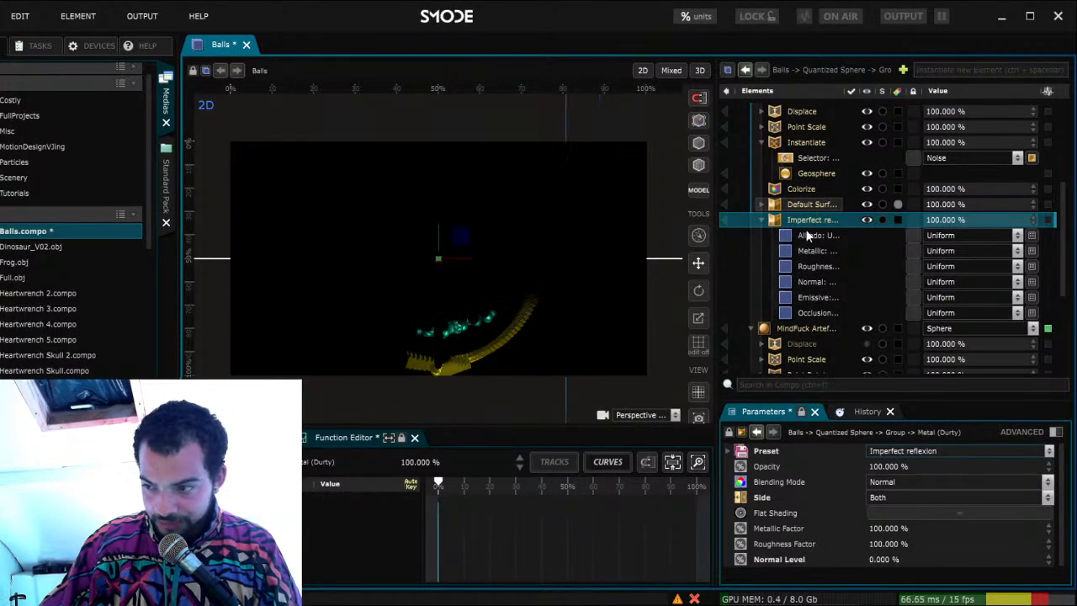
# Switch the Quantized Sphere's material preset to Gold (imperfect) and save the composition
pyautogui.scroll(-4, 804, 229)
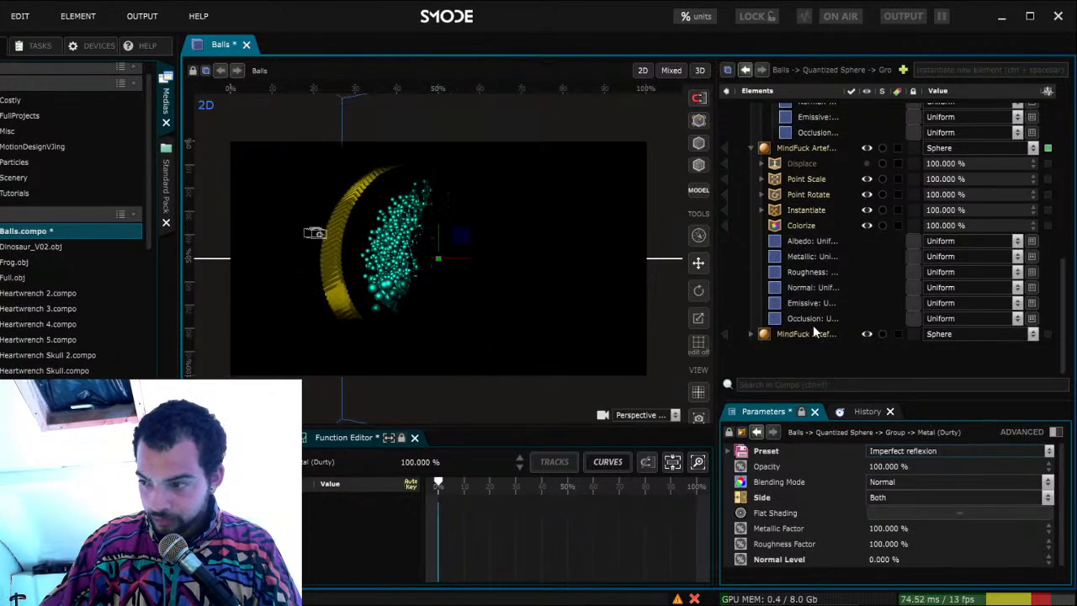
pyautogui.click(899, 454)
pyautogui.click(906, 388)
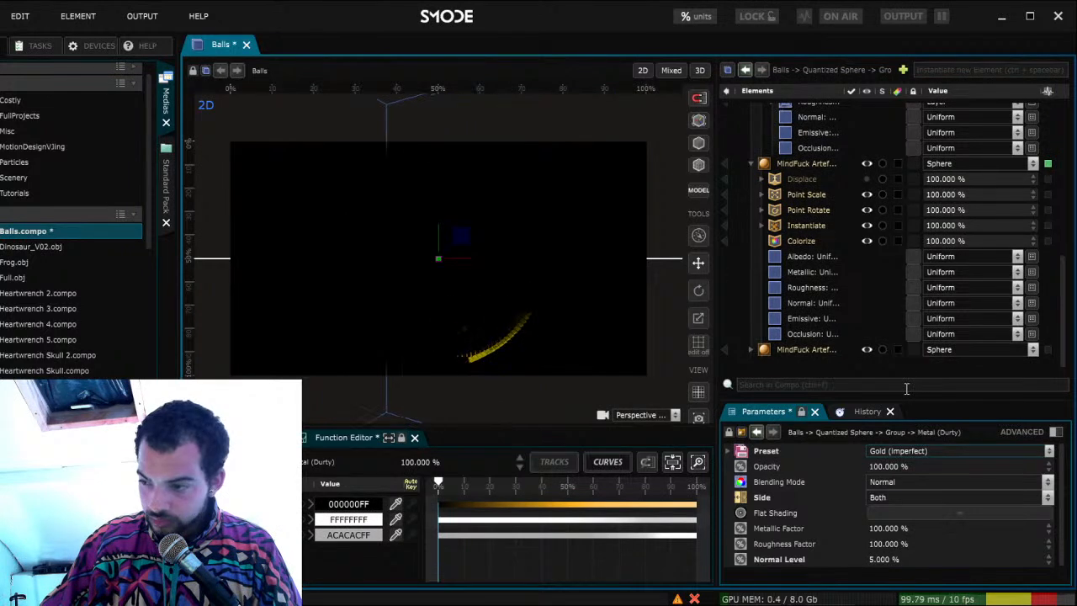
pyautogui.scroll(-1, 846, 265)
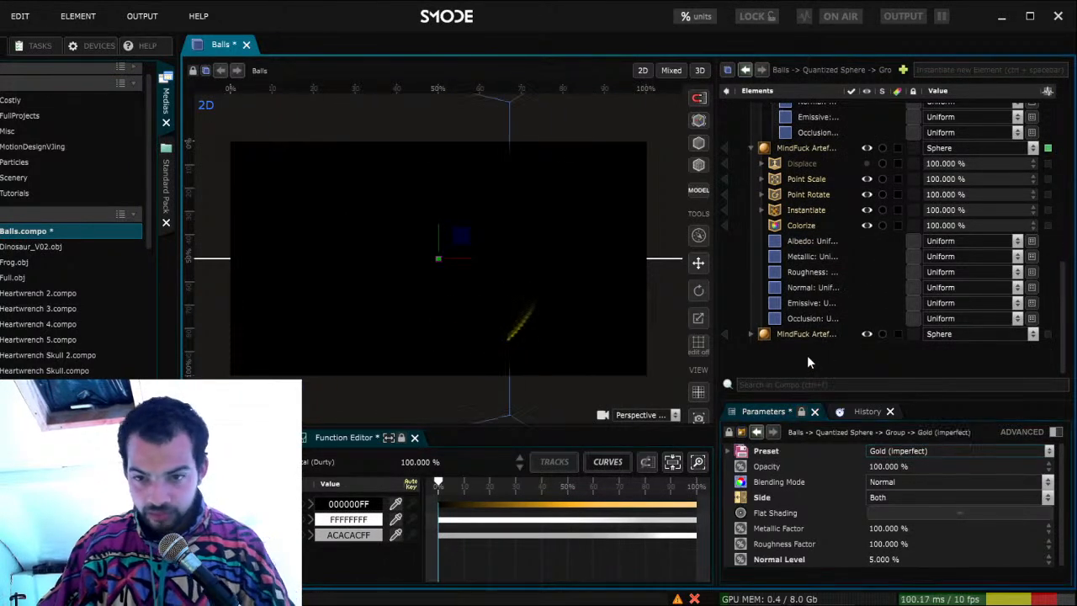
pyautogui.hotkey('ctrl', 's')
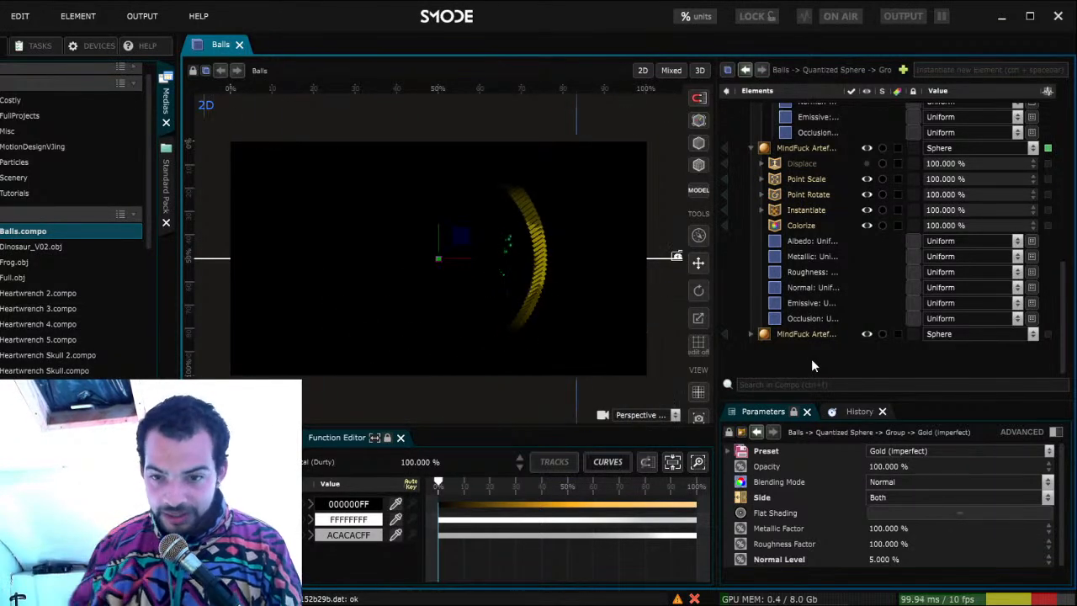
# Return the Quantized Sphere's material to the Metal (Durty) preset and save the composition
pyautogui.click(805, 146)
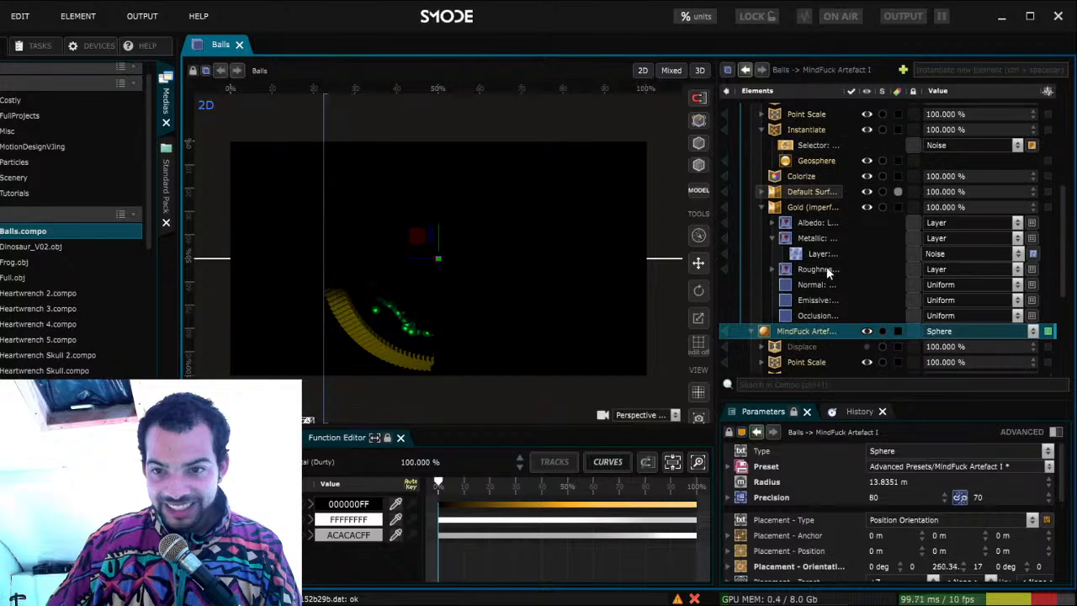
pyautogui.click(815, 207)
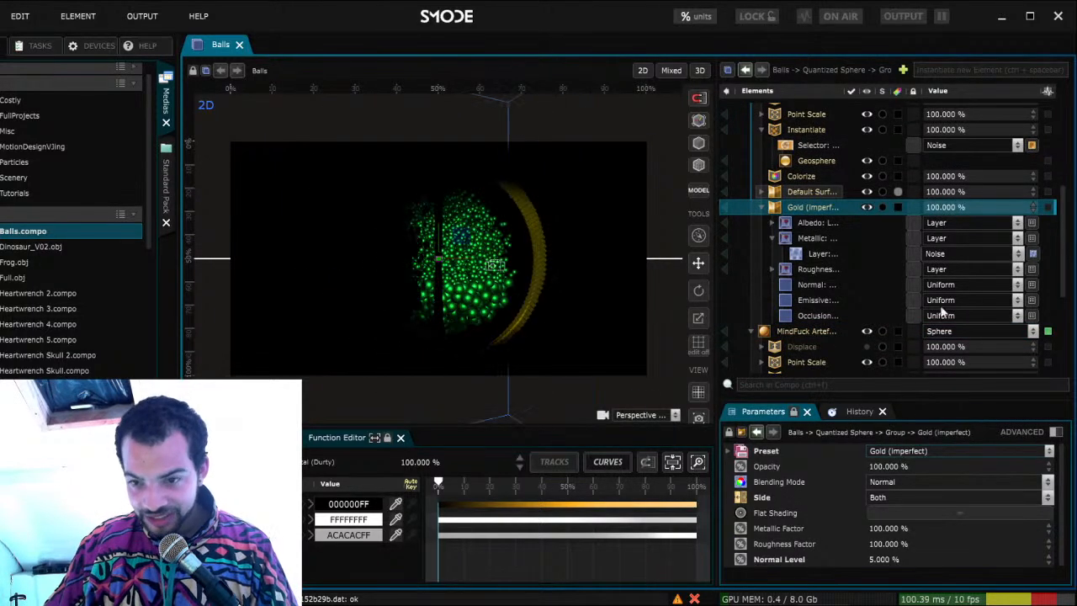
pyautogui.hotkey('ctrl', 'z')
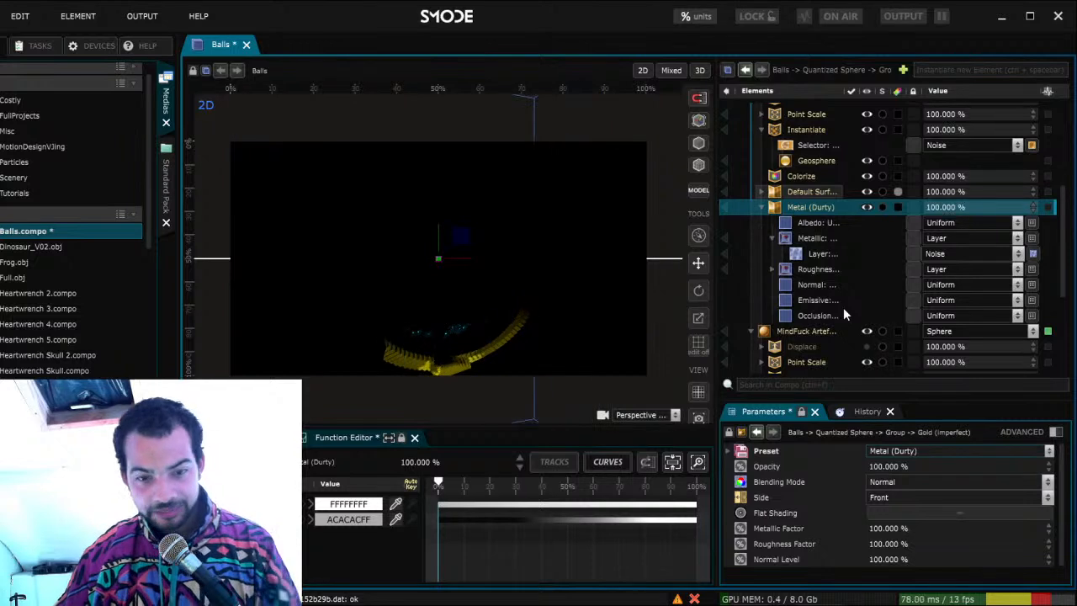
pyautogui.hotkey('ctrl', 's')
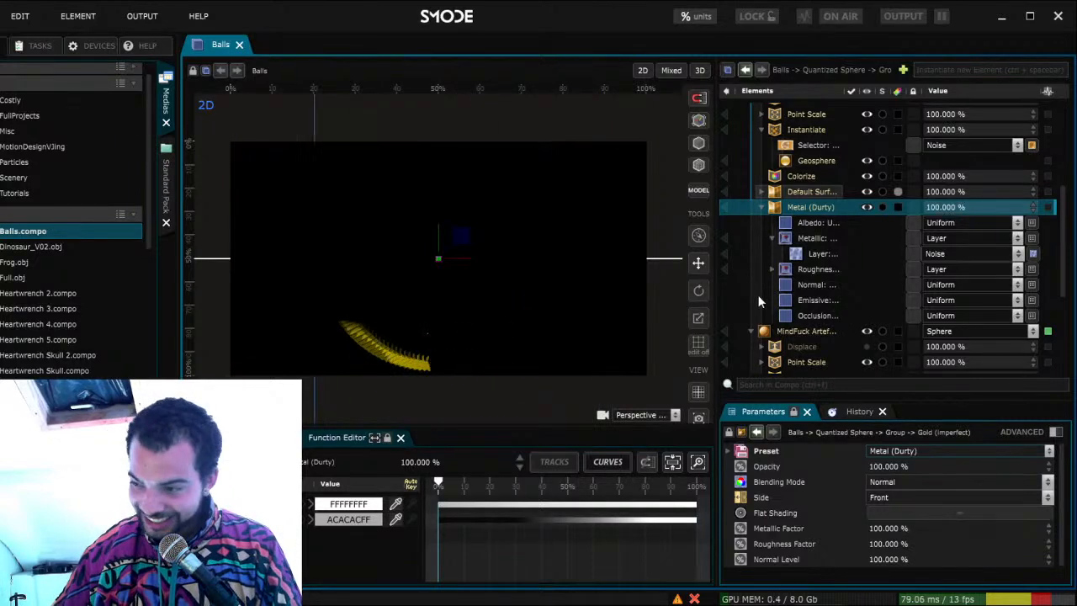
# Add an Environment Light with the Hansaplatz preset to the composition
pyautogui.scroll(-4, 755, 298)
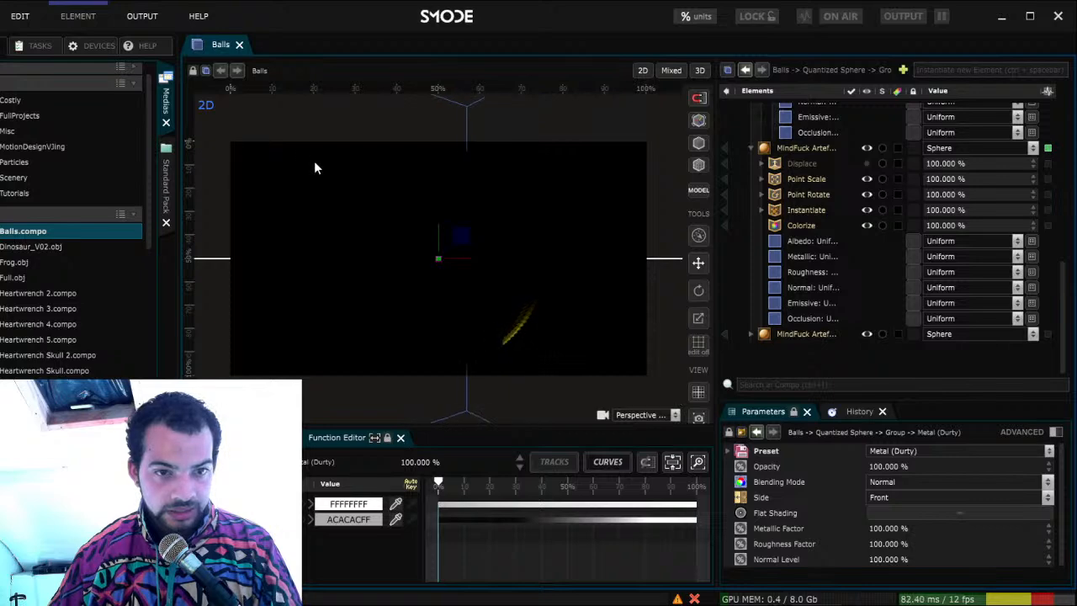
pyautogui.click(317, 237)
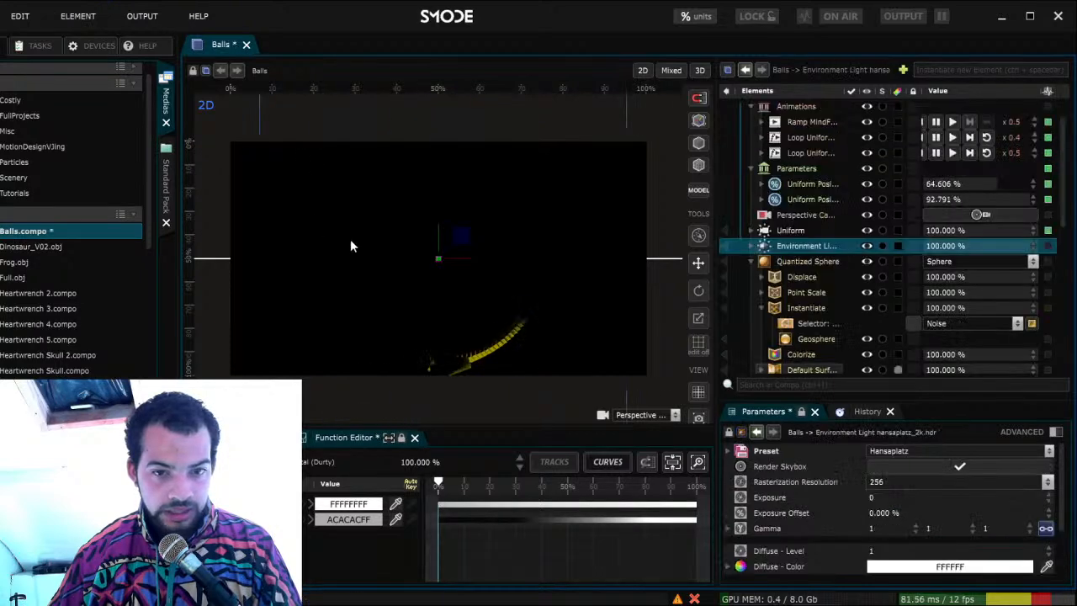
# Try the environment light with Render Skybox off on Hansaplatz and on the Dawn 1 preset
pyautogui.click(961, 467)
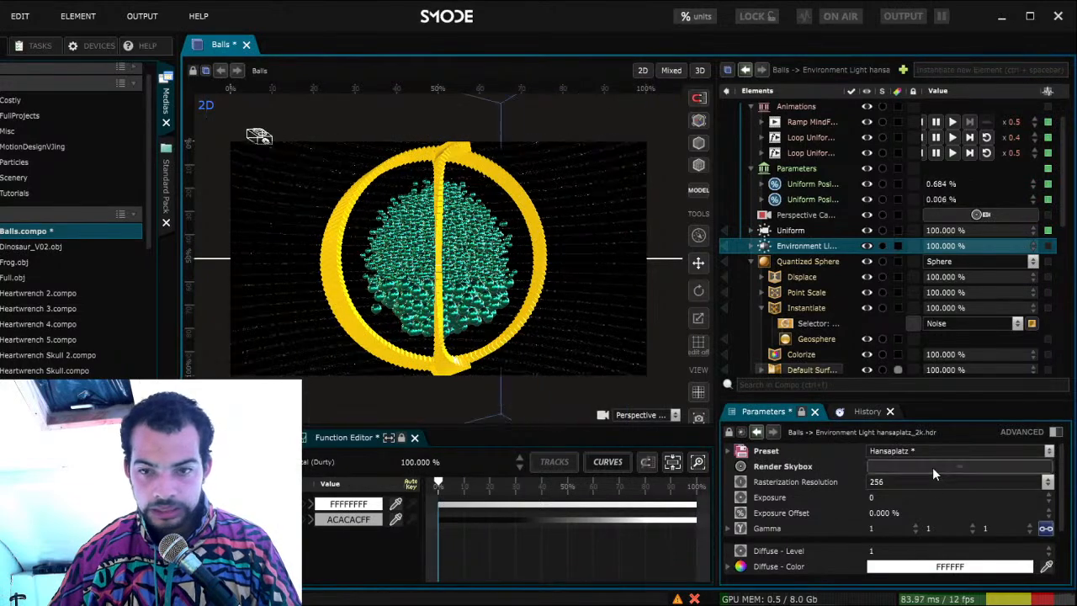
pyautogui.click(932, 467)
pyautogui.click(932, 467)
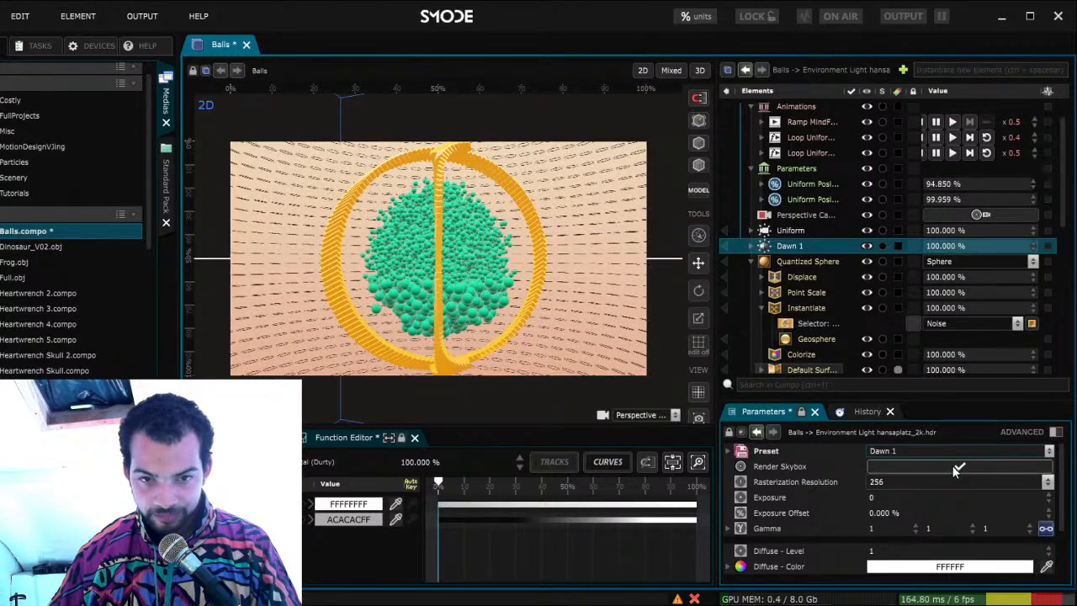
pyautogui.click(952, 467)
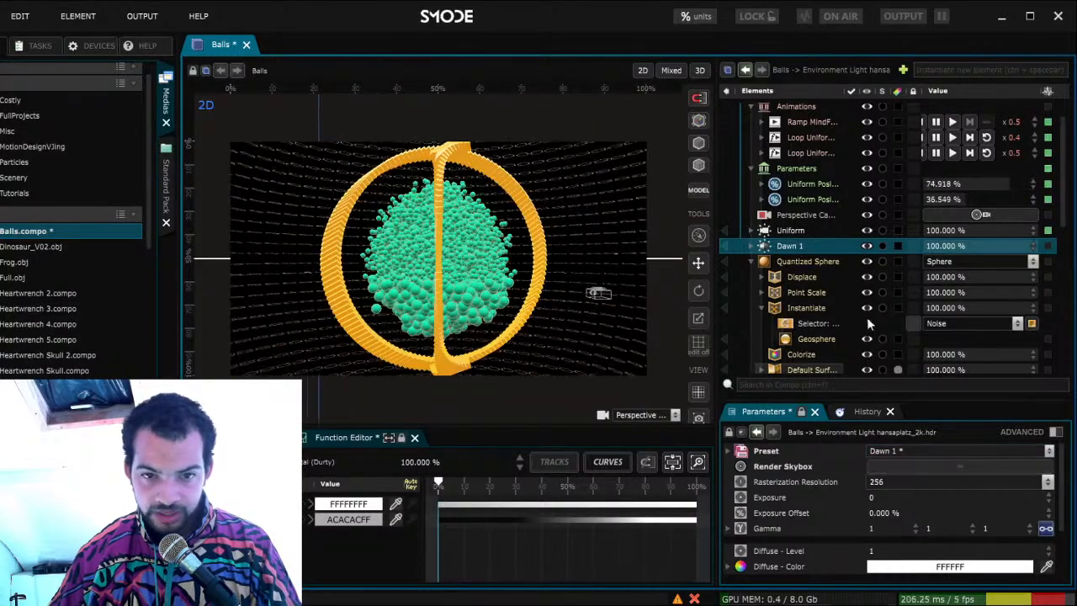
# Switch the environment light to the Dawn 2 preset and turn off its Render Skybox option
pyautogui.scroll(-1, 846, 310)
pyautogui.scroll(-1, 850, 319)
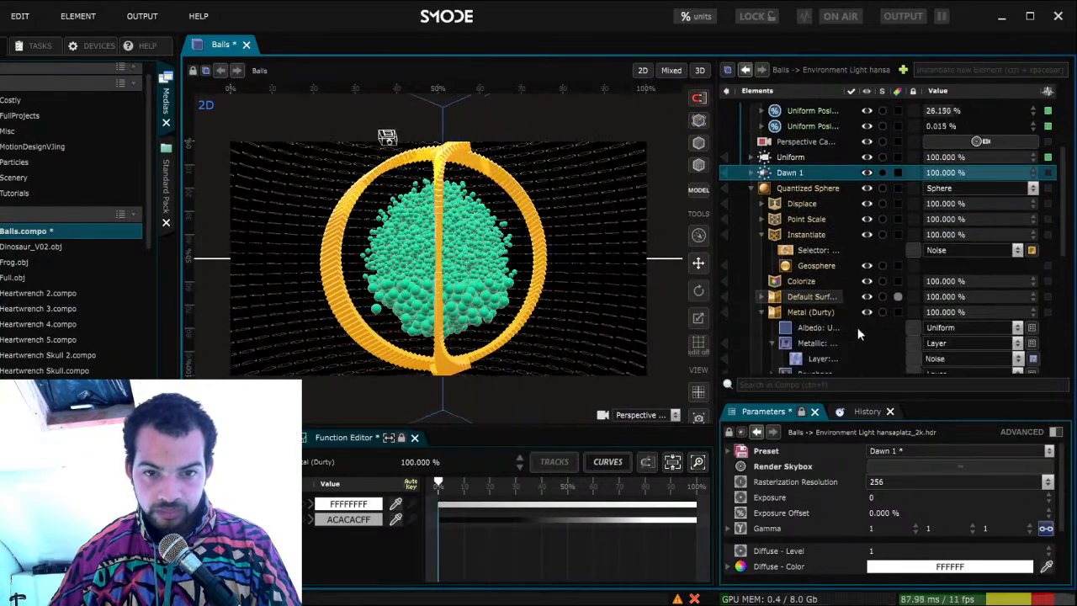
pyautogui.click(911, 452)
pyautogui.click(913, 490)
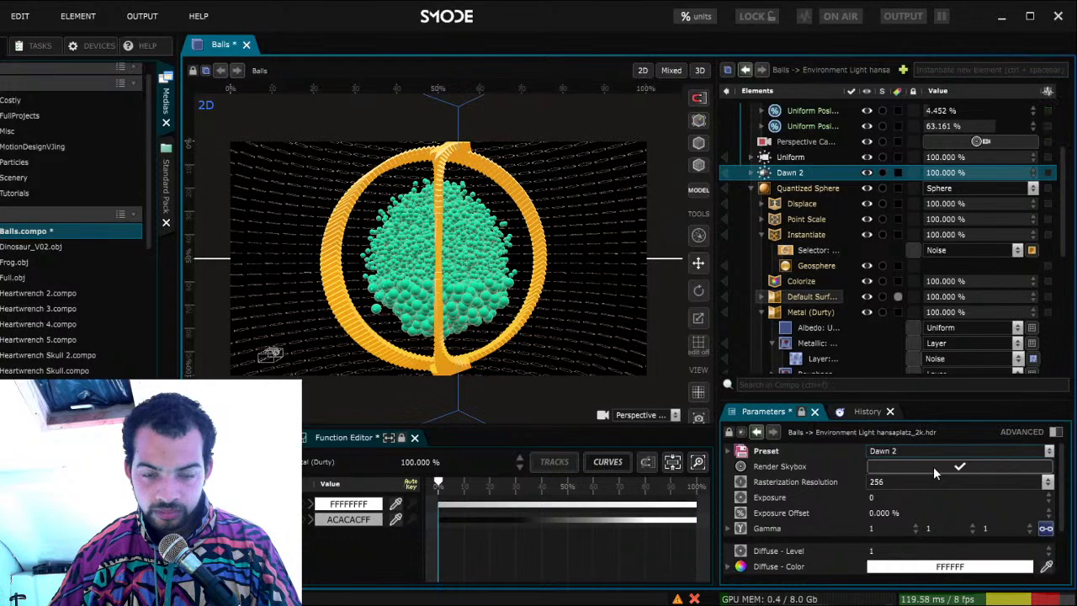
pyautogui.click(933, 466)
# Try the environment light's intensity at 10% and 25%, settle on 15%, and save the composition
pyautogui.doubleClick(946, 173)
pyautogui.write('10')
pyautogui.press('Return')
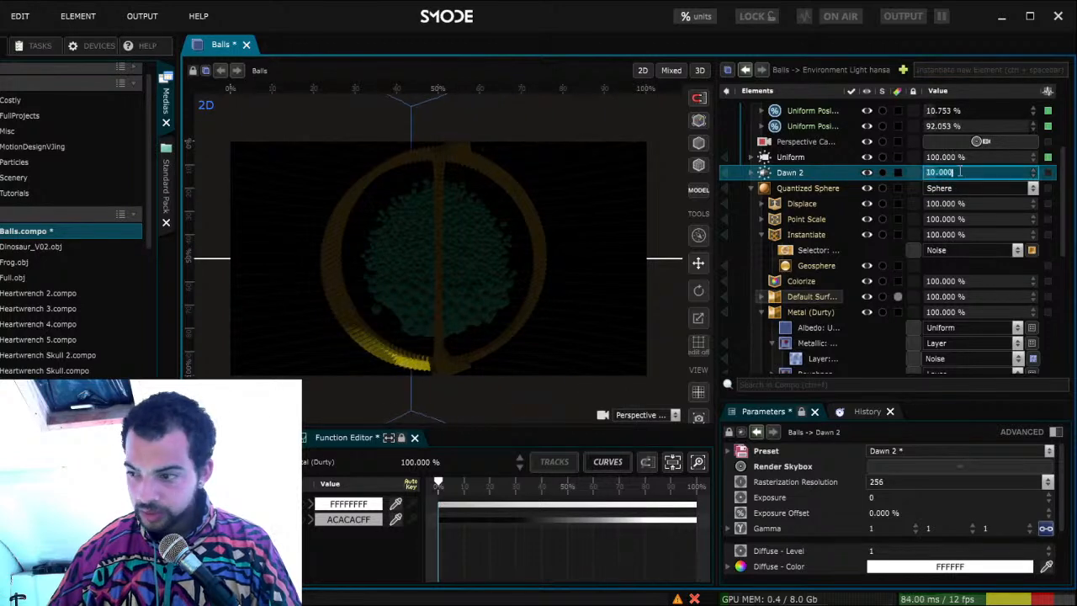
pyautogui.doubleClick(958, 172)
pyautogui.write('25')
pyautogui.press('Return')
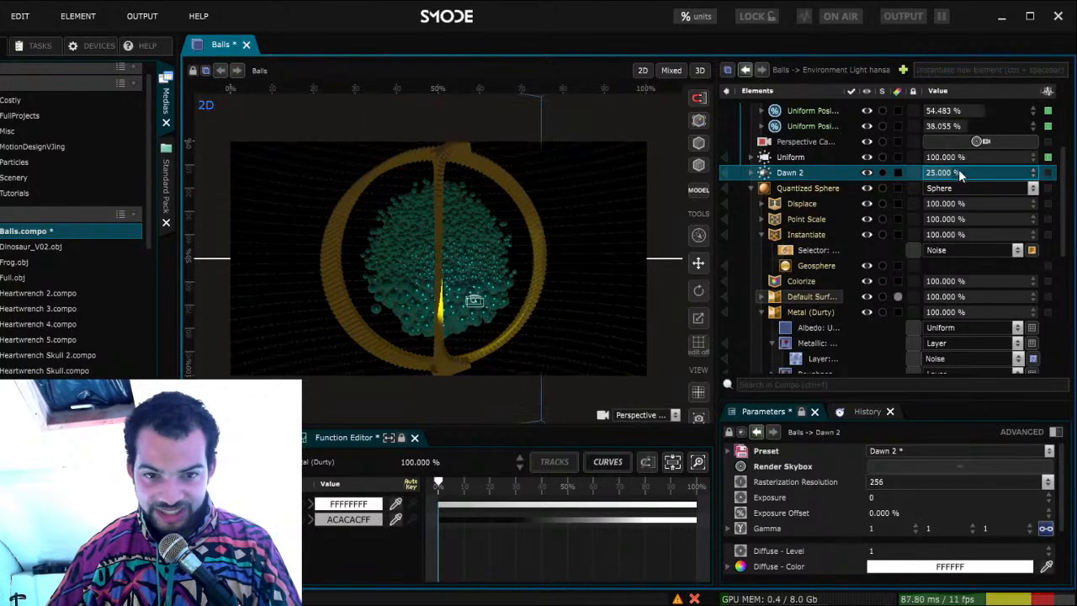
pyautogui.doubleClick(972, 173)
pyautogui.write('15')
pyautogui.press('Return')
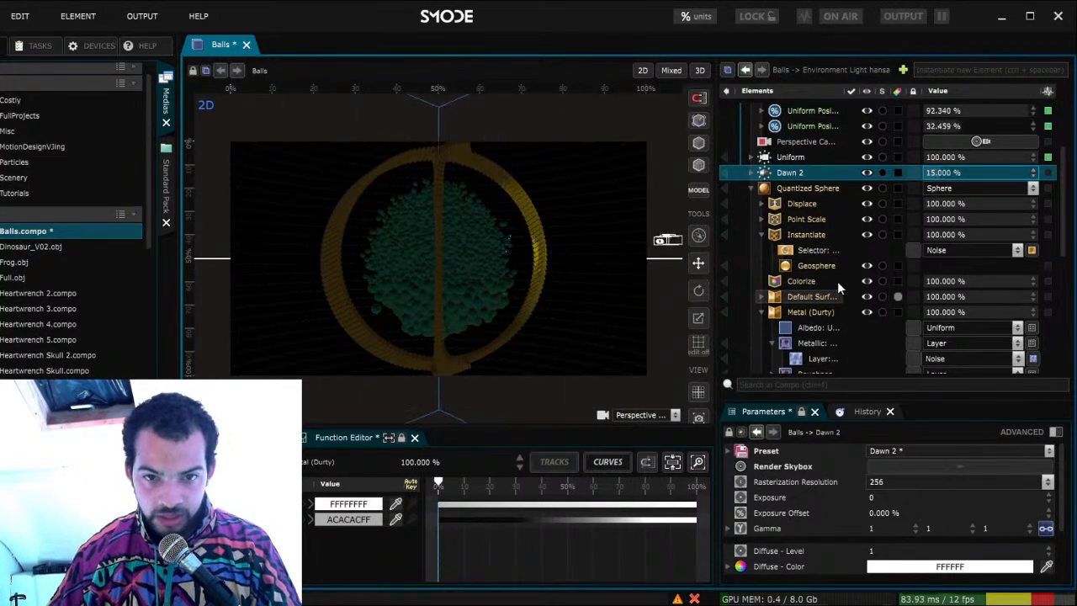
pyautogui.scroll(-6, 870, 318)
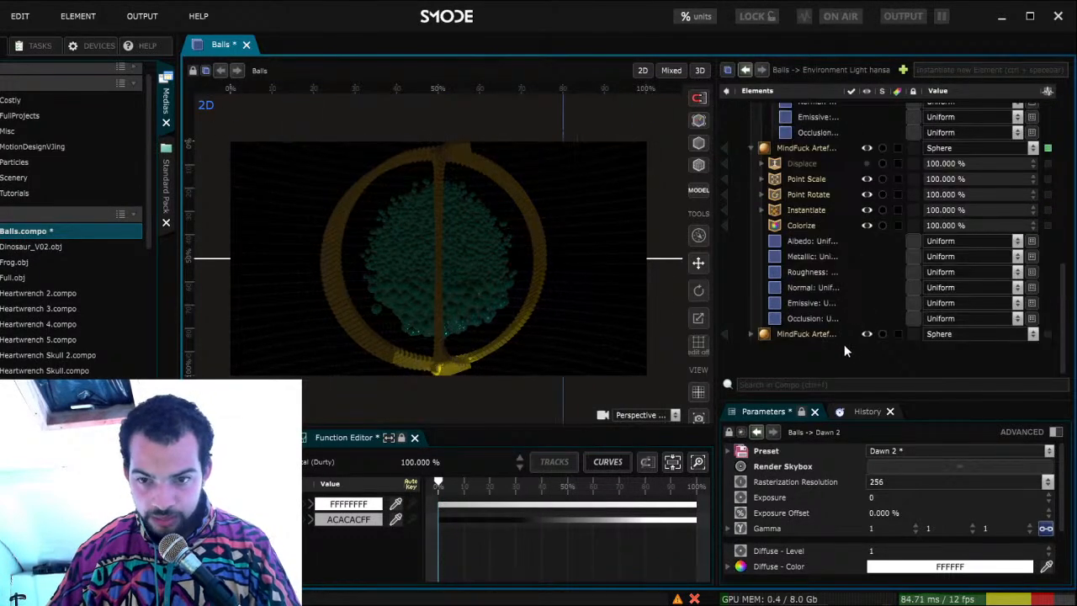
pyautogui.hotkey('ctrl', 's')
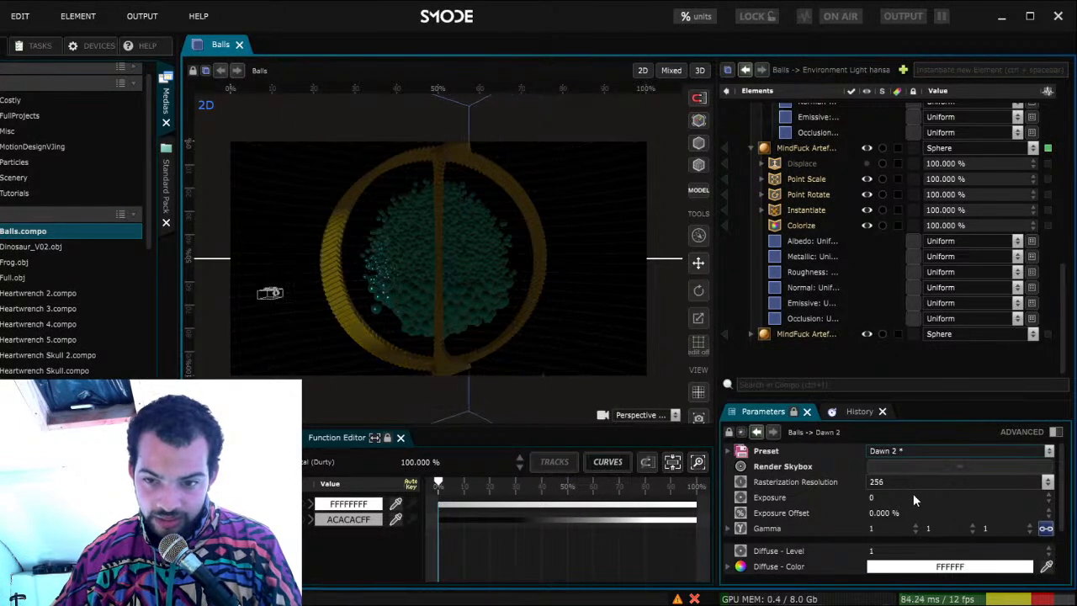
# Try the Dusk 1 preset with Render Skybox off on the environment light and undo it
pyautogui.click(913, 514)
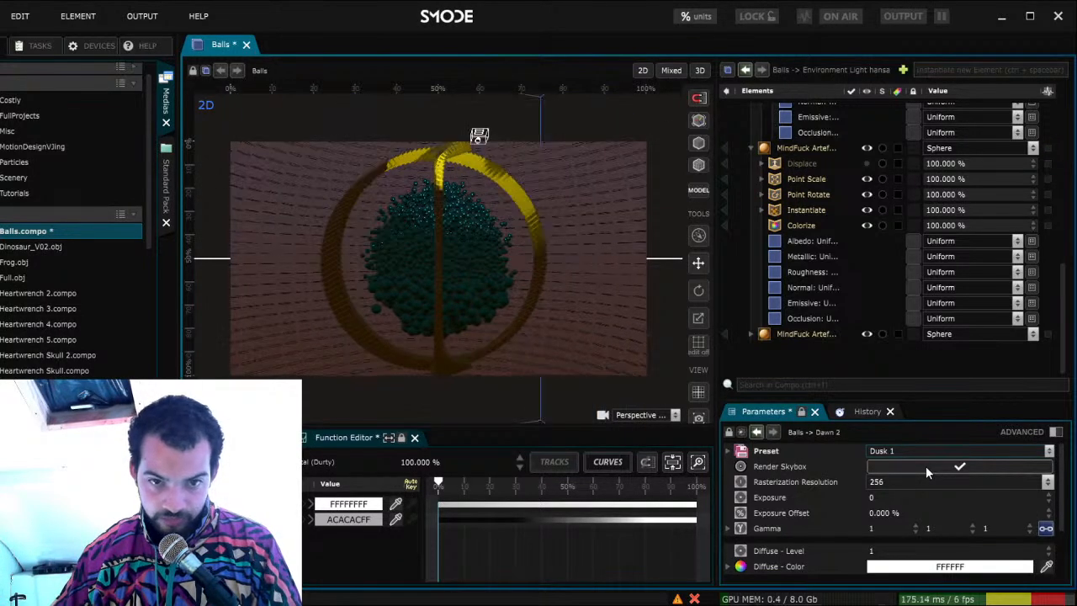
pyautogui.click(921, 467)
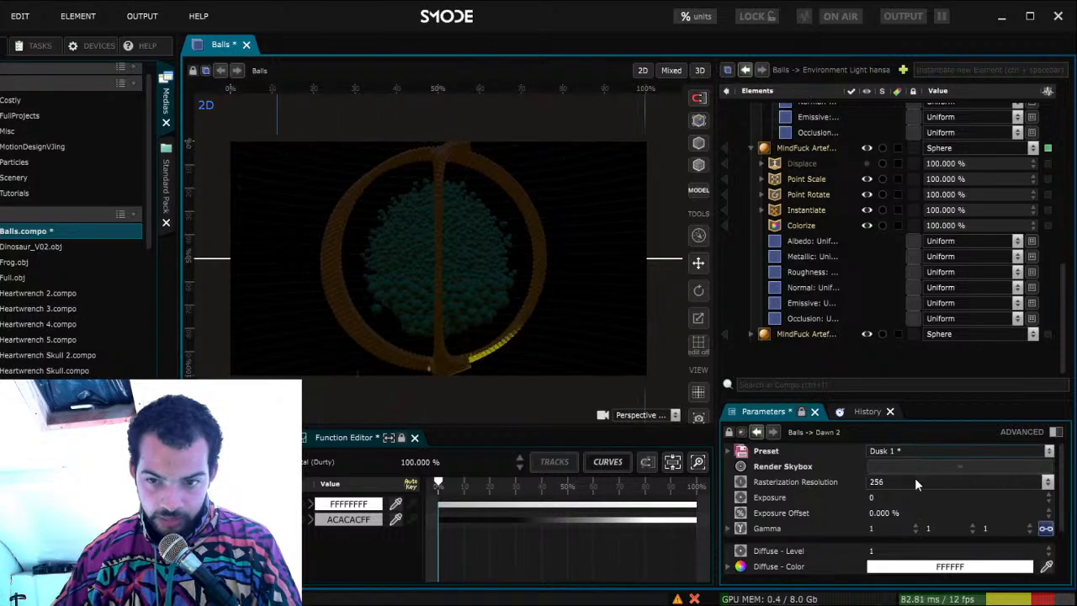
pyautogui.hotkey('ctrl', 'z')
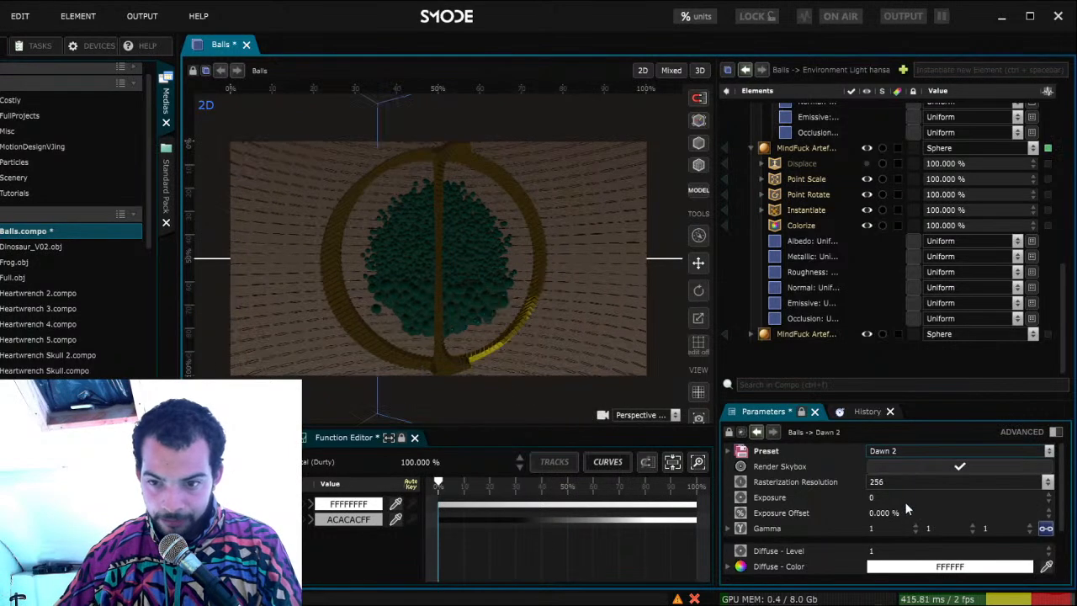
# Try the Dusk 1 preset on the environment light, switch it to Nightlight 1, and save the composition
pyautogui.click(902, 522)
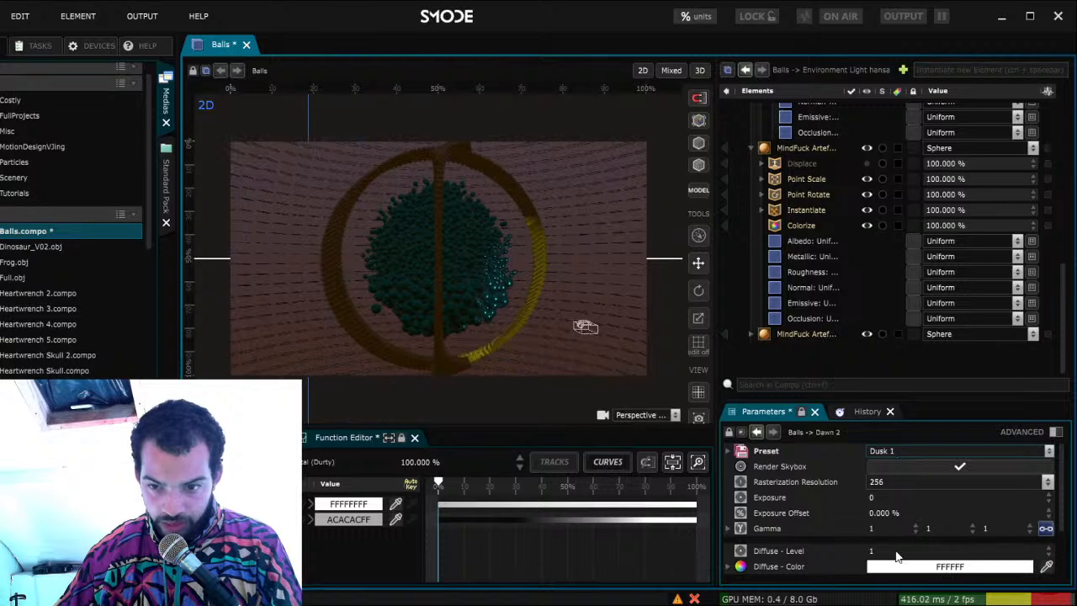
pyautogui.click(898, 544)
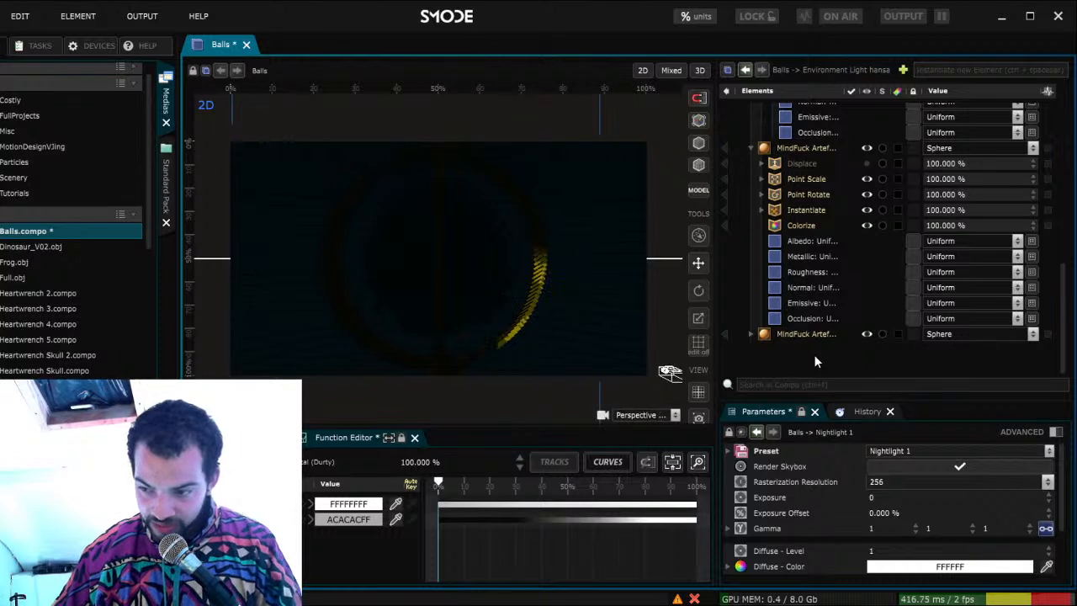
pyautogui.hotkey('ctrl', 's')
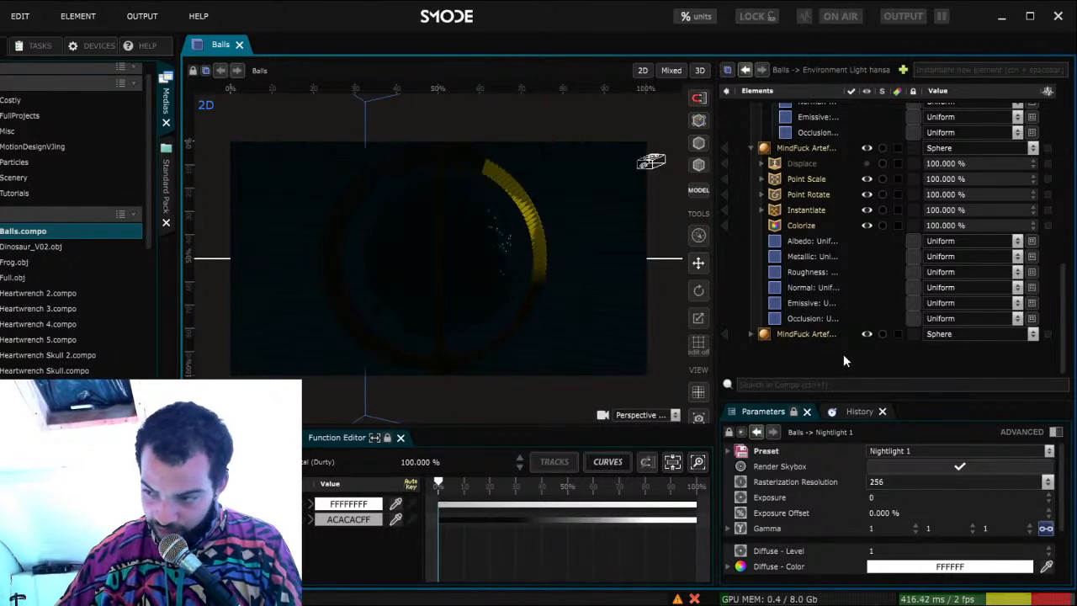
# Compare the Dawn 2 and Dusk 1 presets on the environment light, return to Nightlight 1, and save the composition
pyautogui.click(910, 456)
pyautogui.click(911, 486)
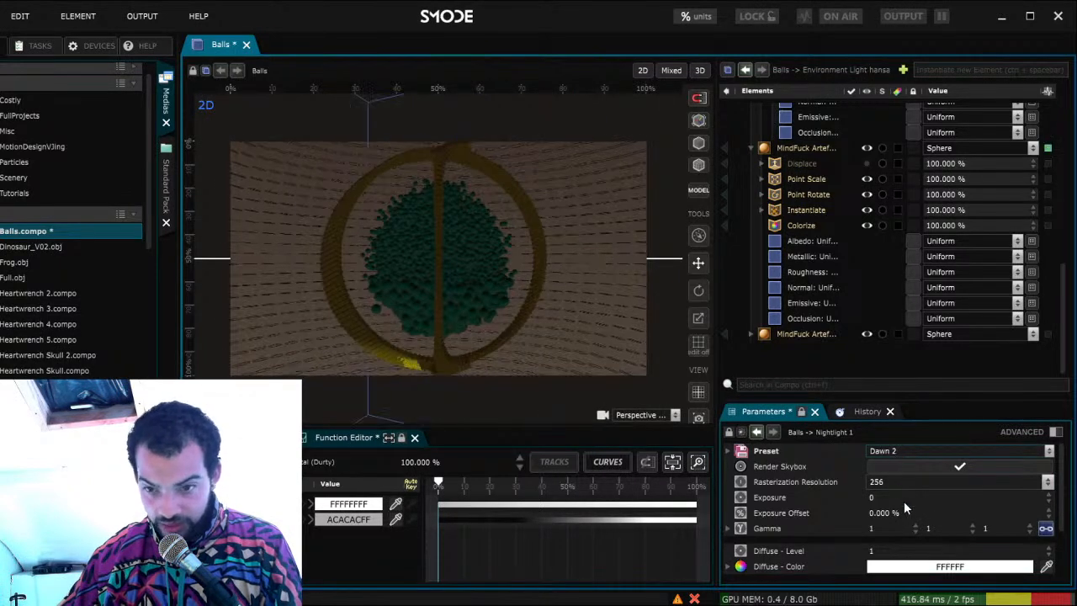
pyautogui.click(906, 527)
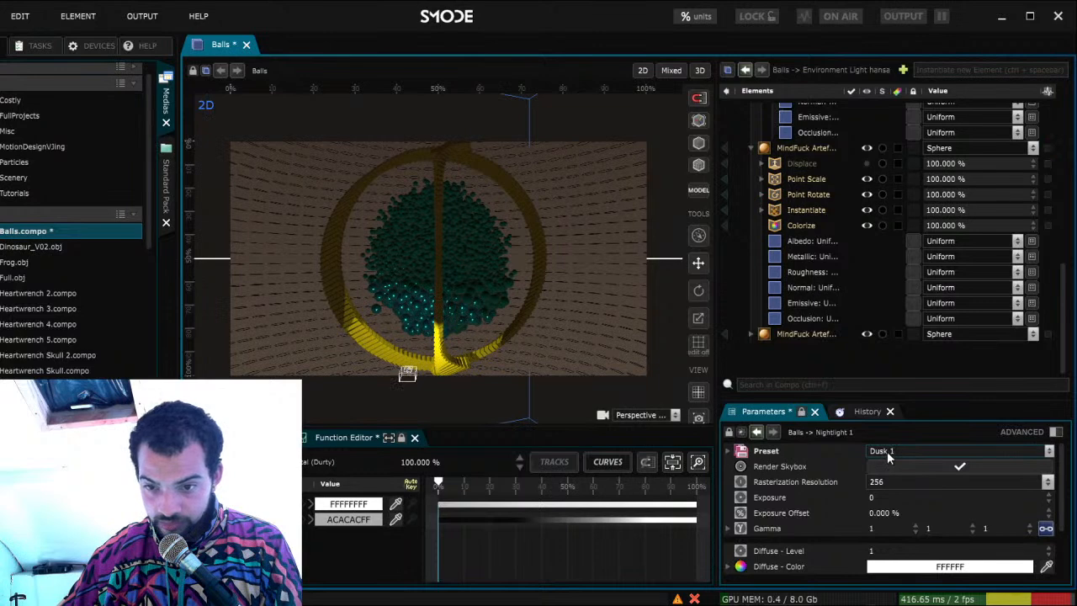
pyautogui.click(895, 541)
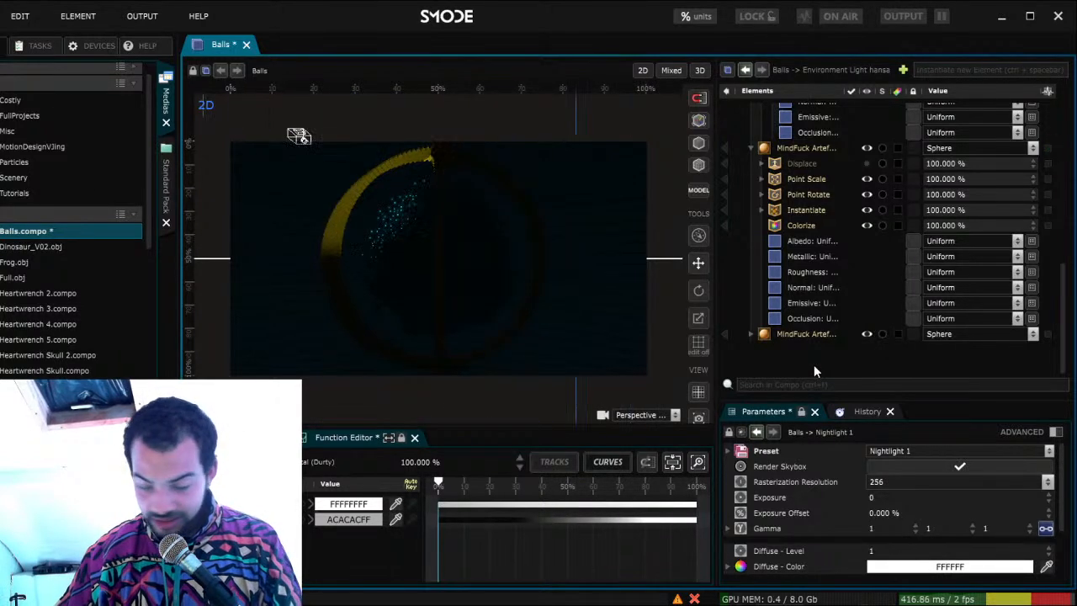
pyautogui.hotkey('ctrl', 's')
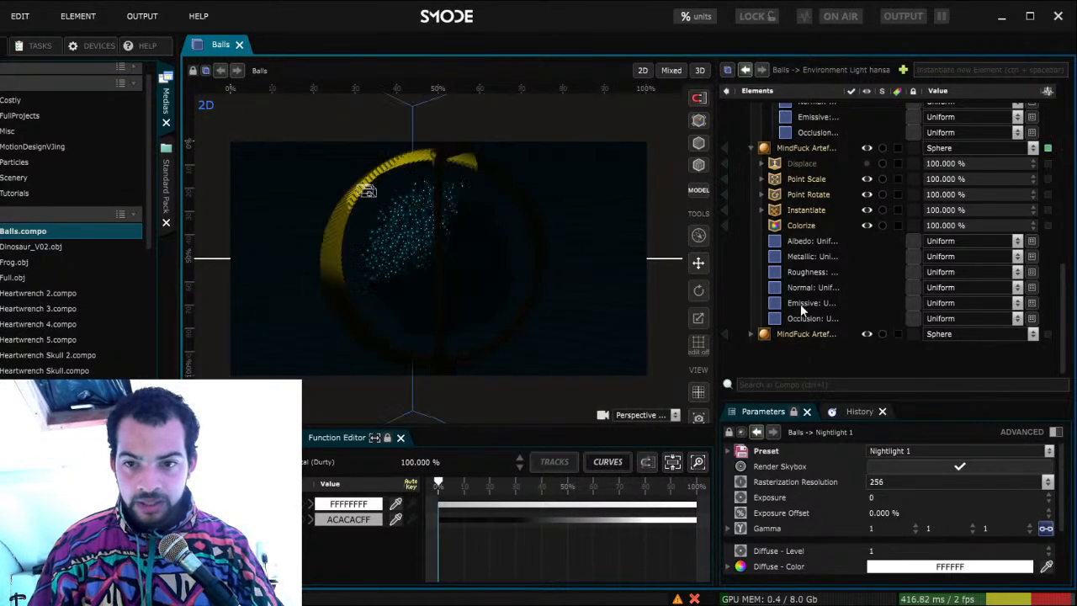
# Collapse the Metal (Durty) and MindFuck Artefact entries in the element tree, hide the Nightlight 1 environment light, and save
pyautogui.scroll(5, 825, 253)
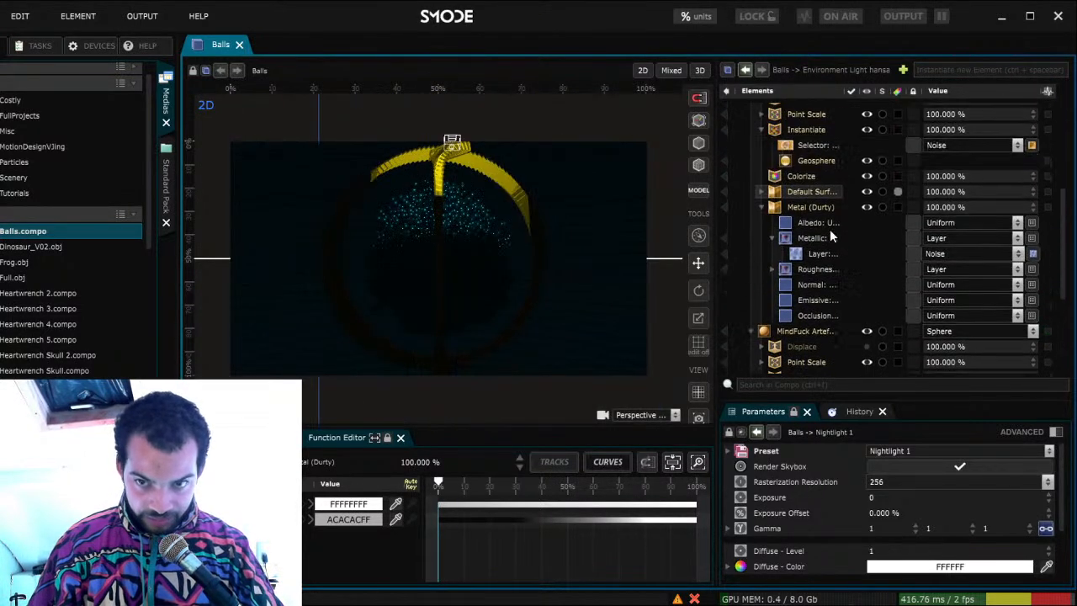
pyautogui.click(760, 207)
pyautogui.click(749, 221)
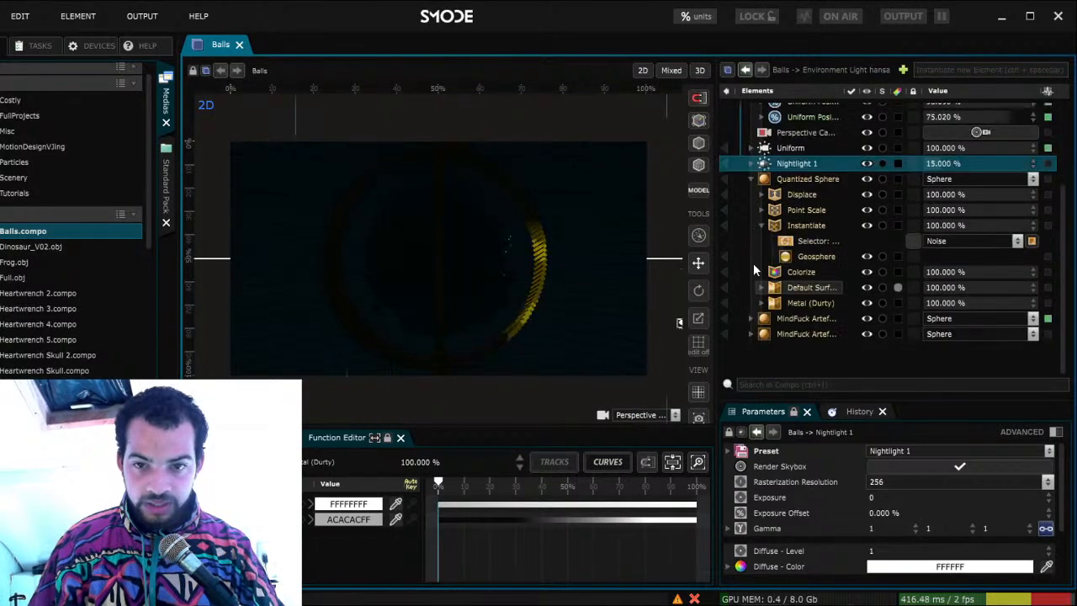
pyautogui.scroll(1, 861, 263)
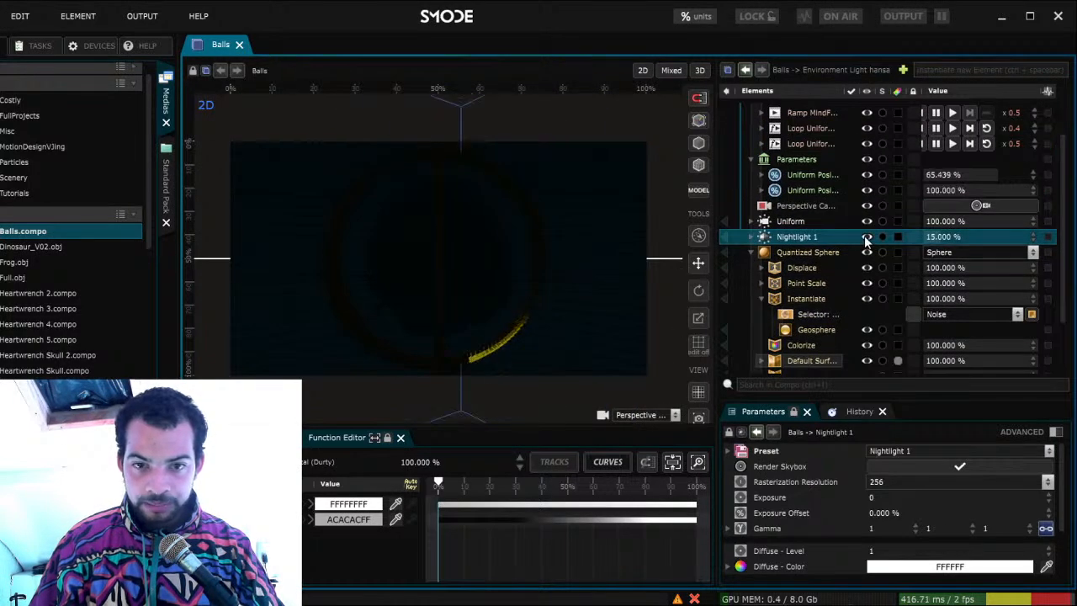
pyautogui.click(865, 236)
pyautogui.scroll(-2, 820, 319)
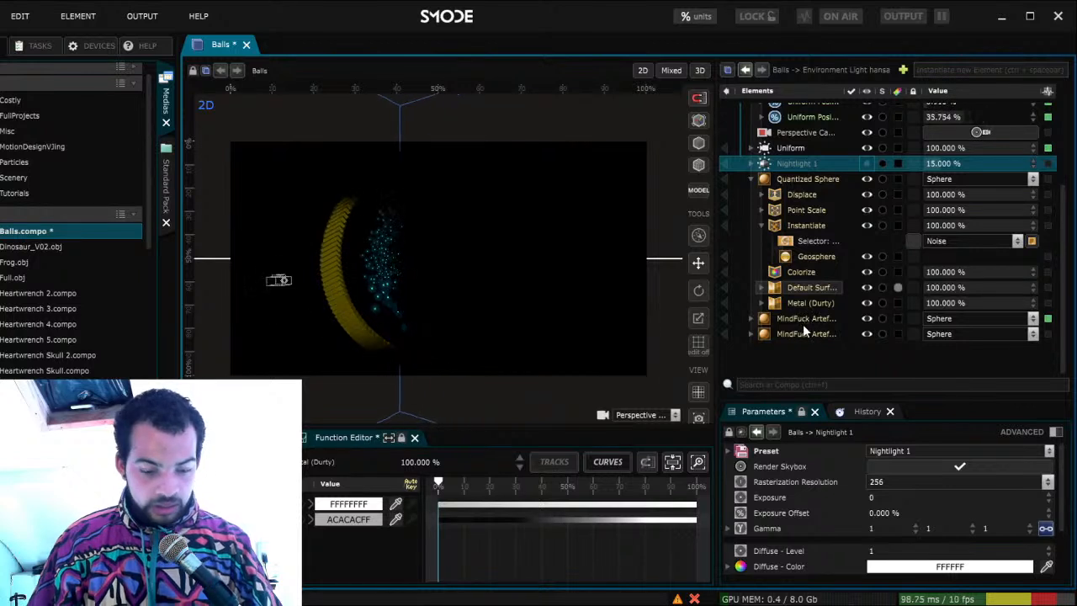
pyautogui.hotkey('ctrl', 's')
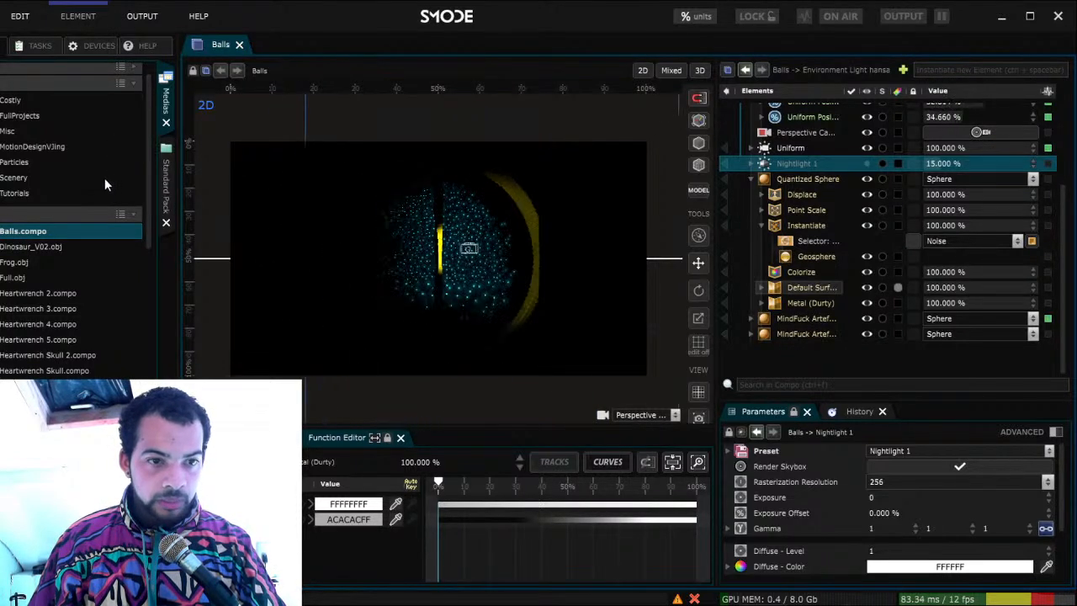
# Add a Chromatic Aberration effect to the composition and set its distortion to 5
pyautogui.click(203, 173)
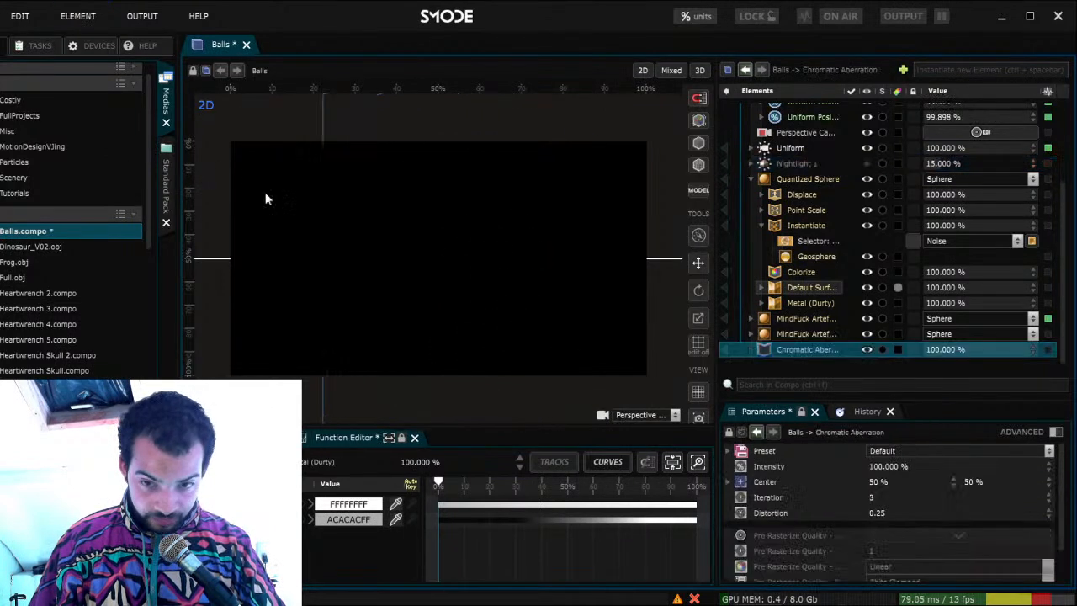
pyautogui.doubleClick(877, 512)
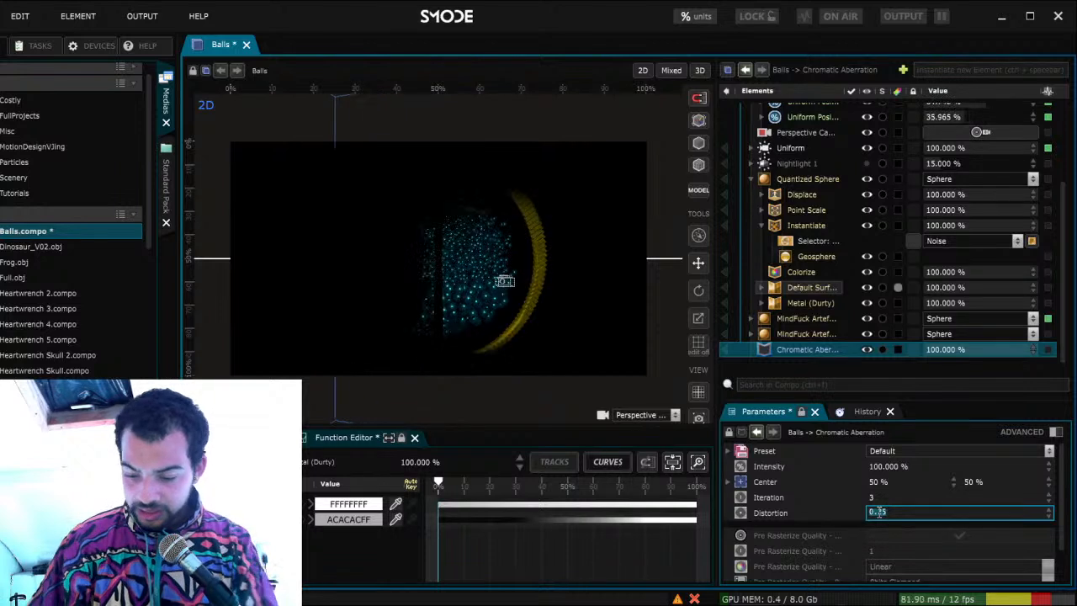
pyautogui.write('5')
pyautogui.press('Return')
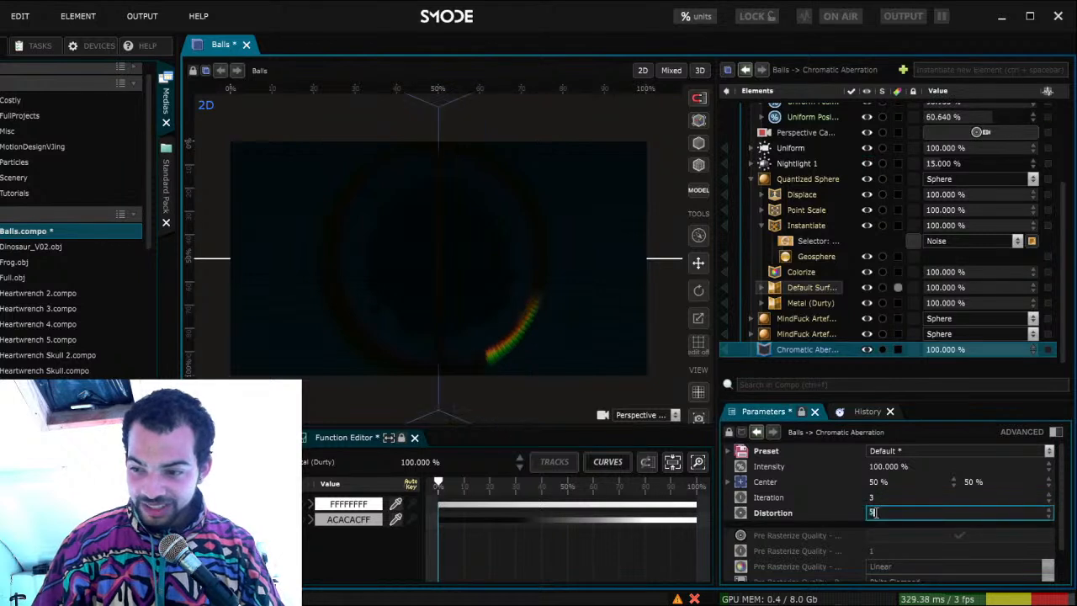
# Try the Chromatic Aberration's distortion at 15 and set it to 10
pyautogui.write('1')
pyautogui.press('Return')
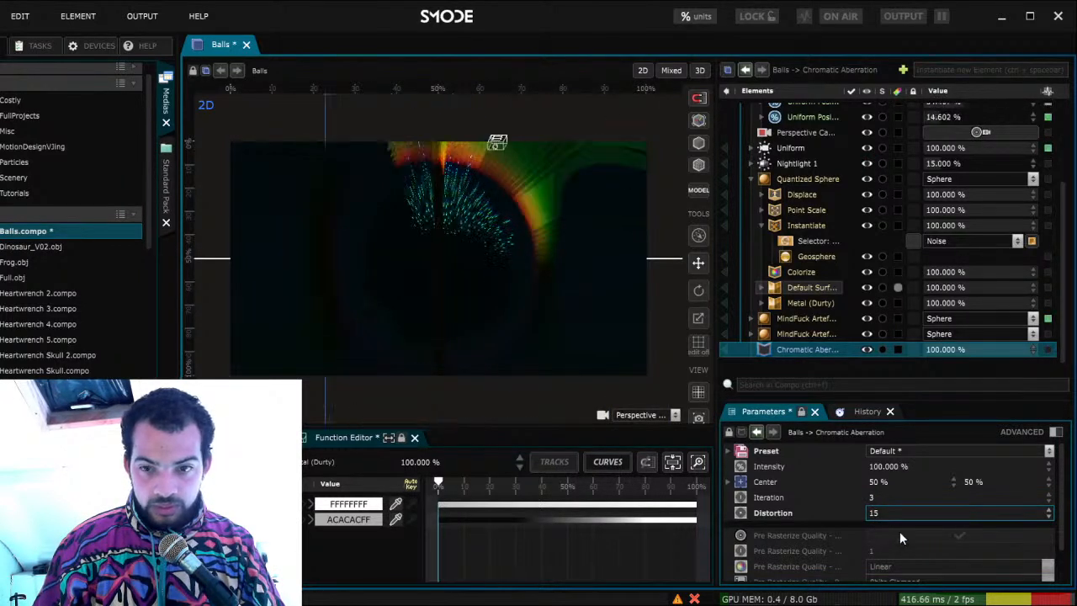
pyautogui.click(903, 514)
pyautogui.write('10')
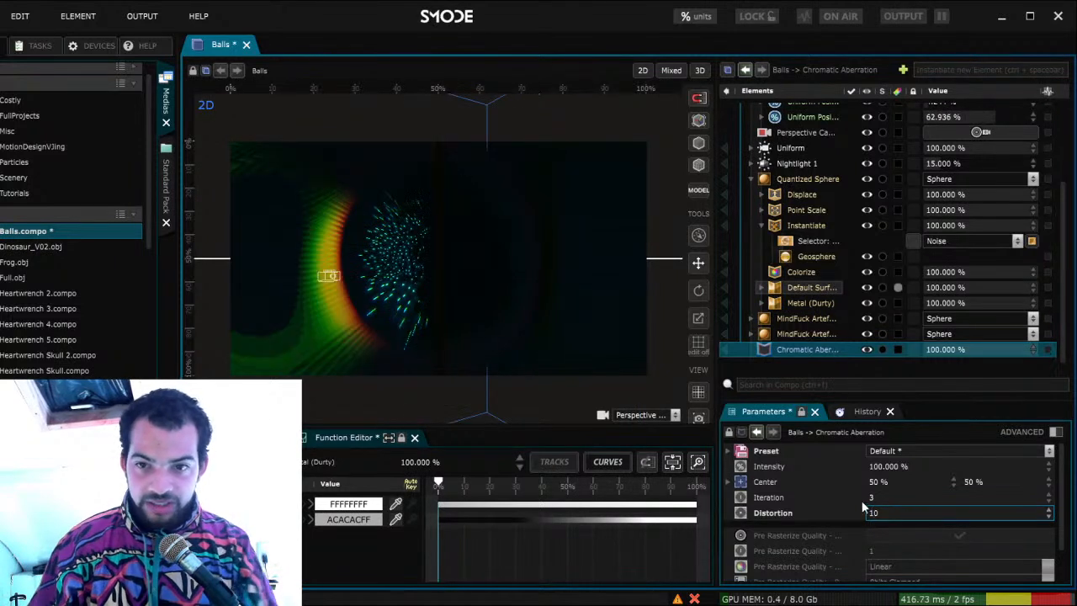
# Hide the Nightlight 1 light again and save the composition
pyautogui.click(867, 164)
pyautogui.scroll(-1, 819, 248)
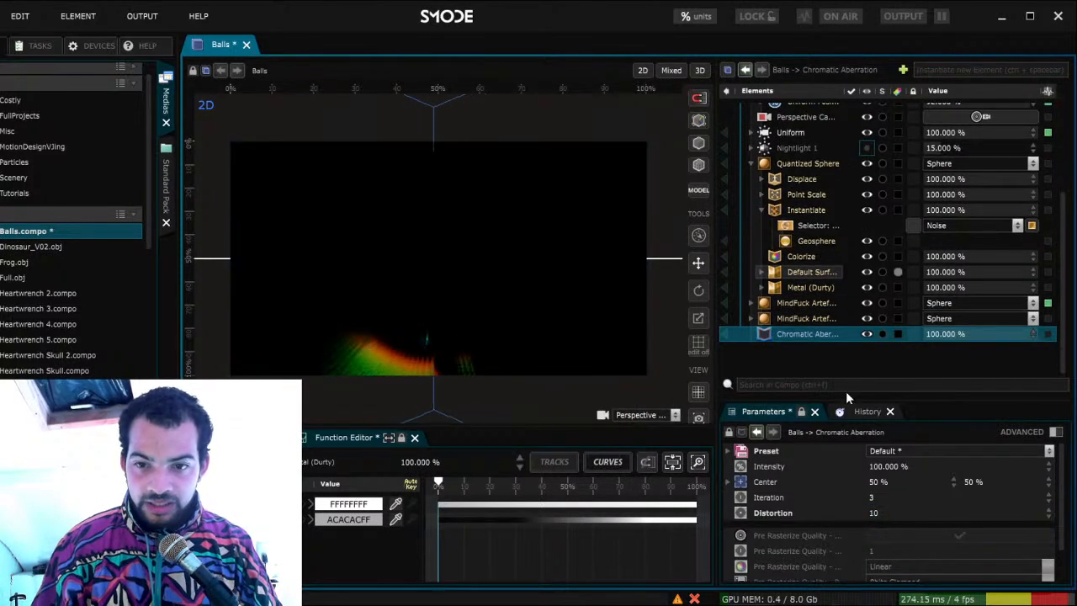
pyautogui.hotkey('ctrl', 's')
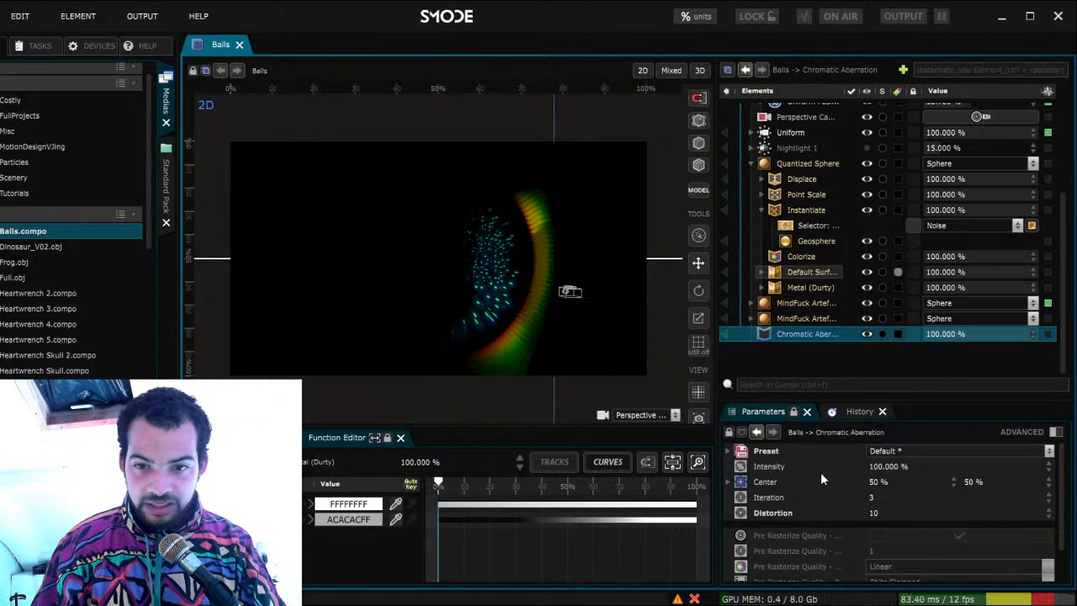
# Set the Chromatic Aberration's distortion to 3 and save the composition
pyautogui.doubleClick(872, 512)
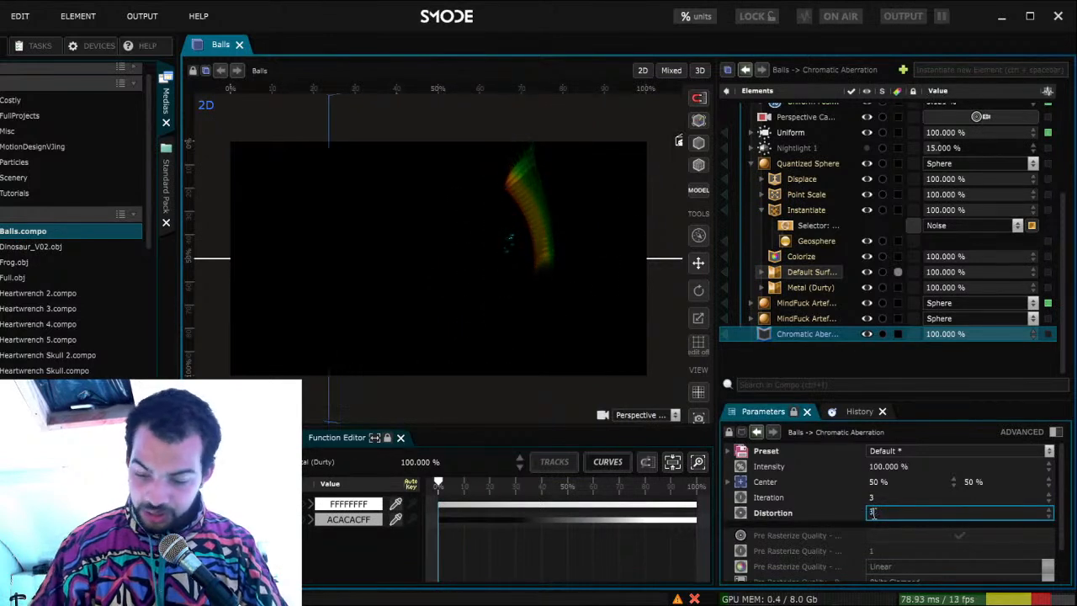
pyautogui.write('3')
pyautogui.hotkey('ctrl', 's')
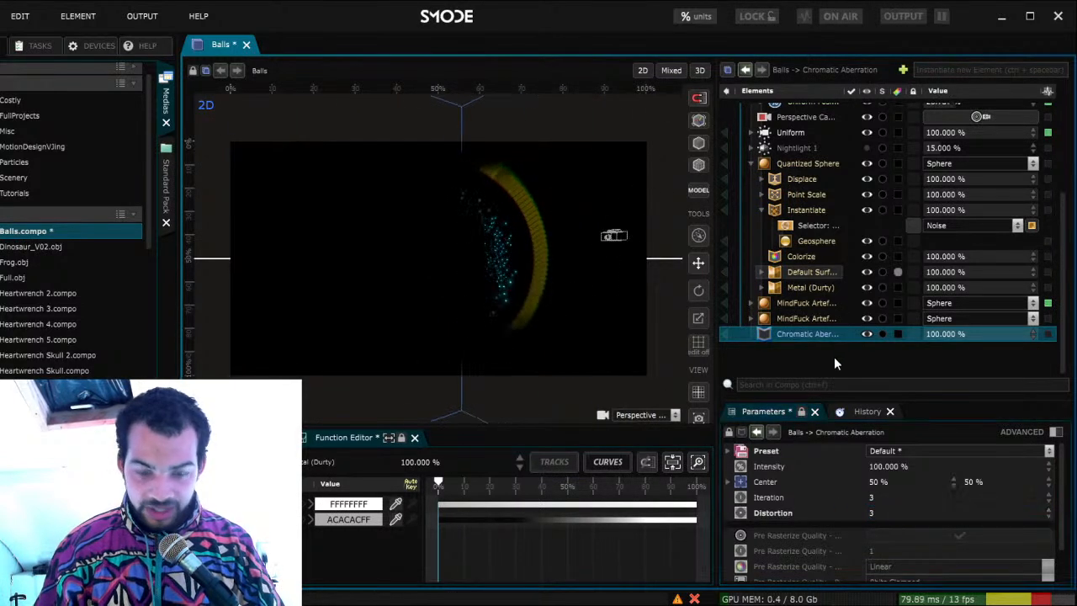
# Add a Kaleidoscope effect to the composition after the Chromatic Aberration
pyautogui.click(961, 71)
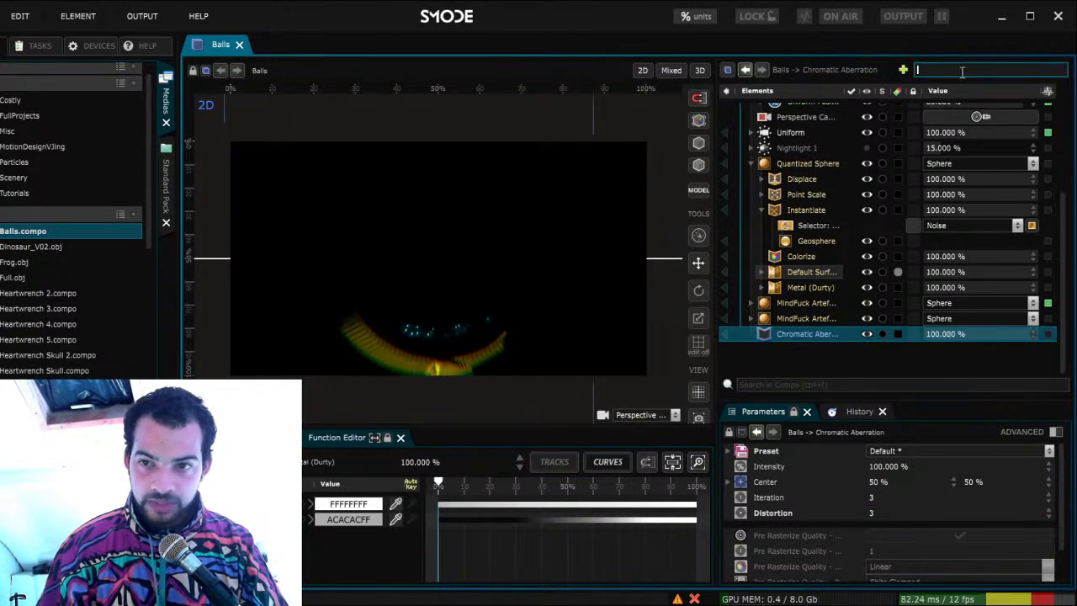
pyautogui.write('k')
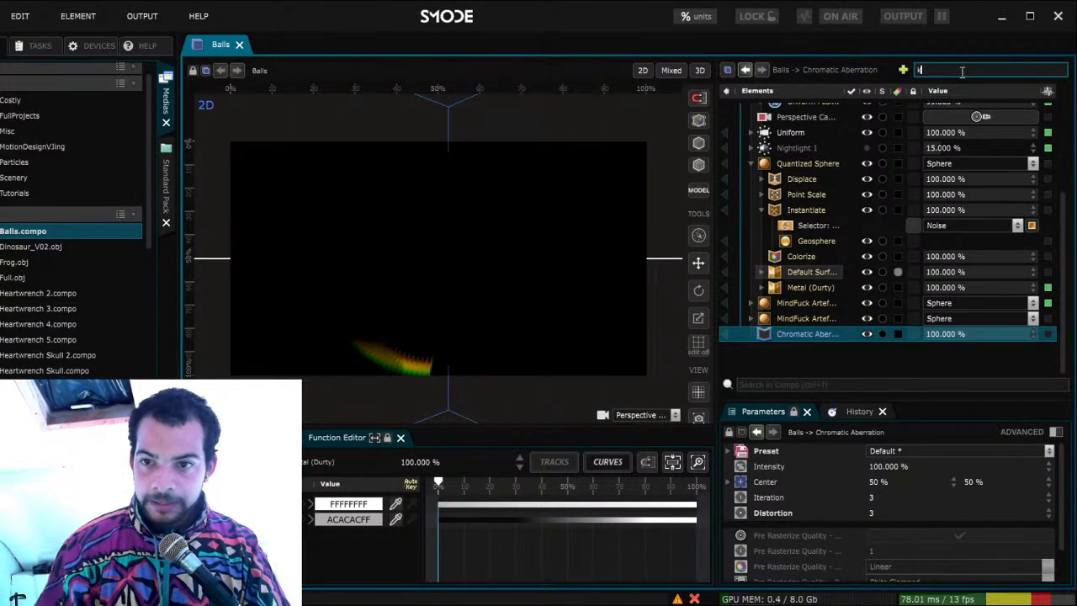
pyautogui.write('ald')
pyautogui.press('BackSpace')
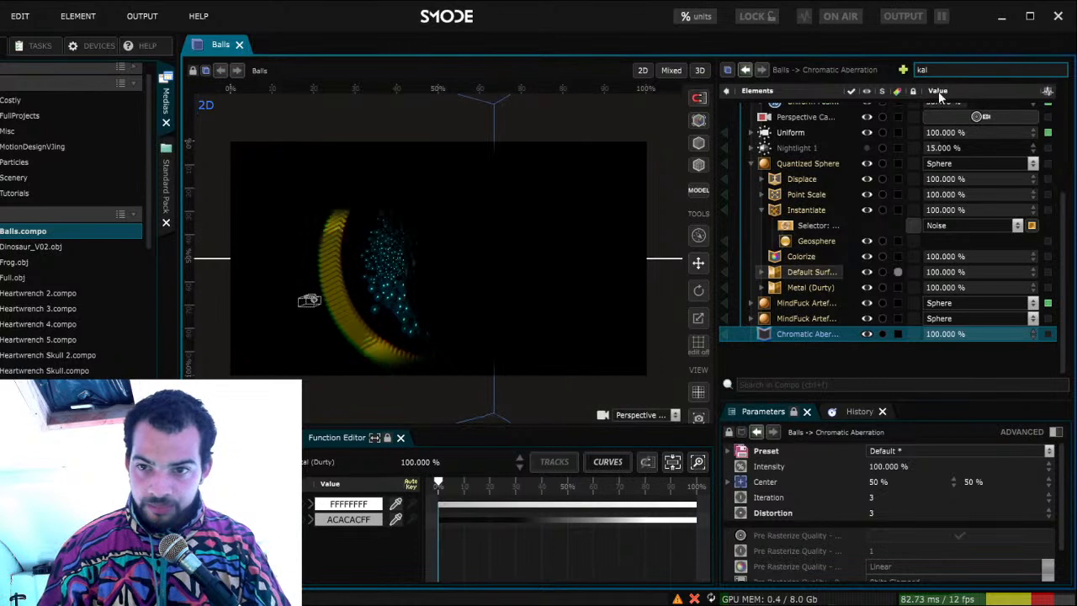
pyautogui.press('Return')
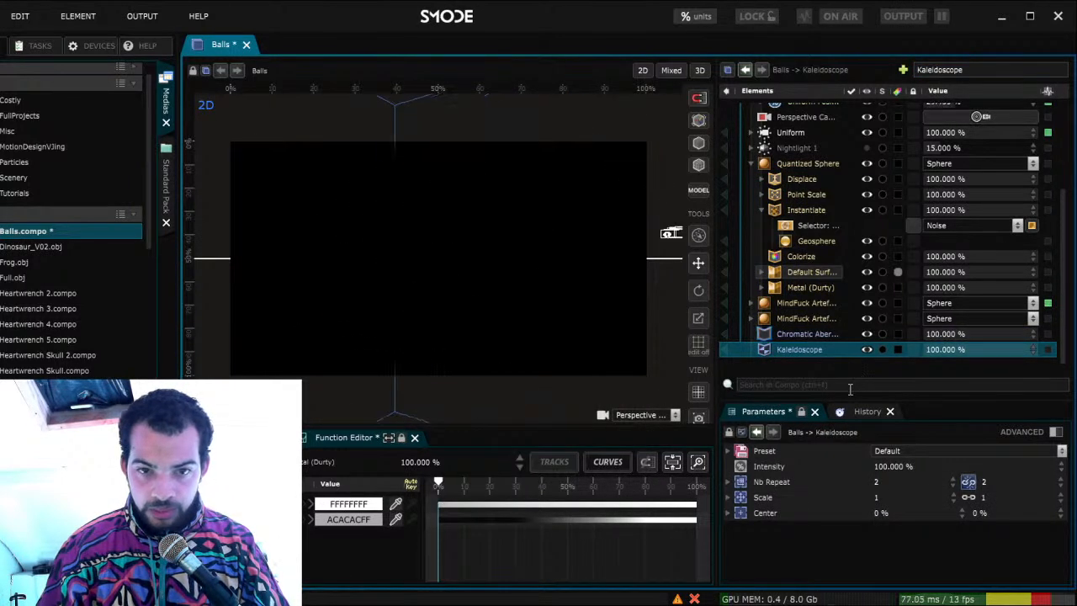
# Preview the Kaleidoscope with the Nightlight 1 light shown, hide the light again and set the effect's horizontal Nb Repeat to 4
pyautogui.click(866, 147)
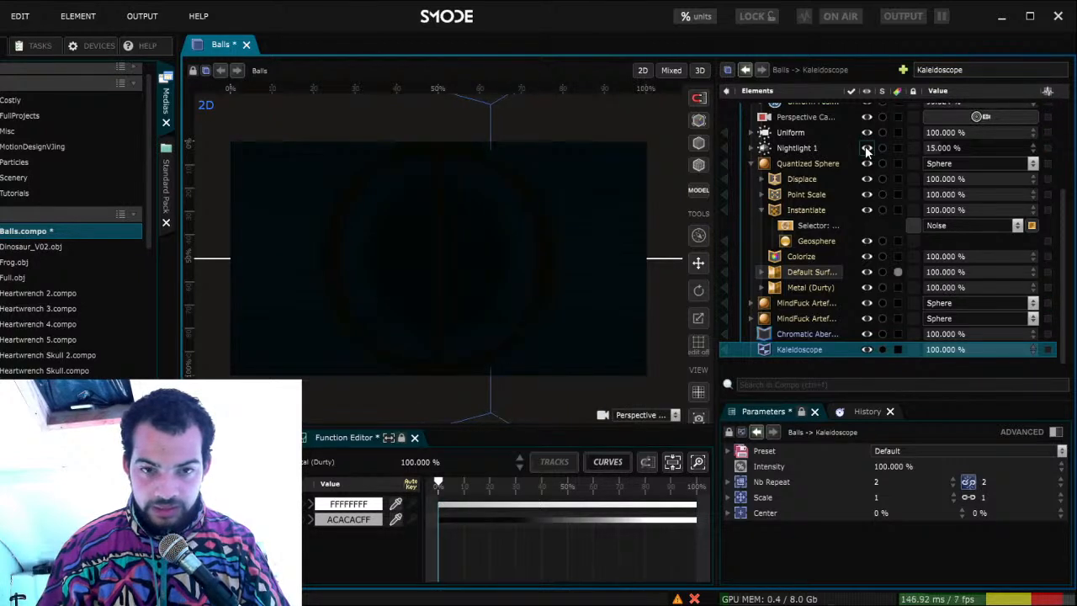
pyautogui.click(865, 147)
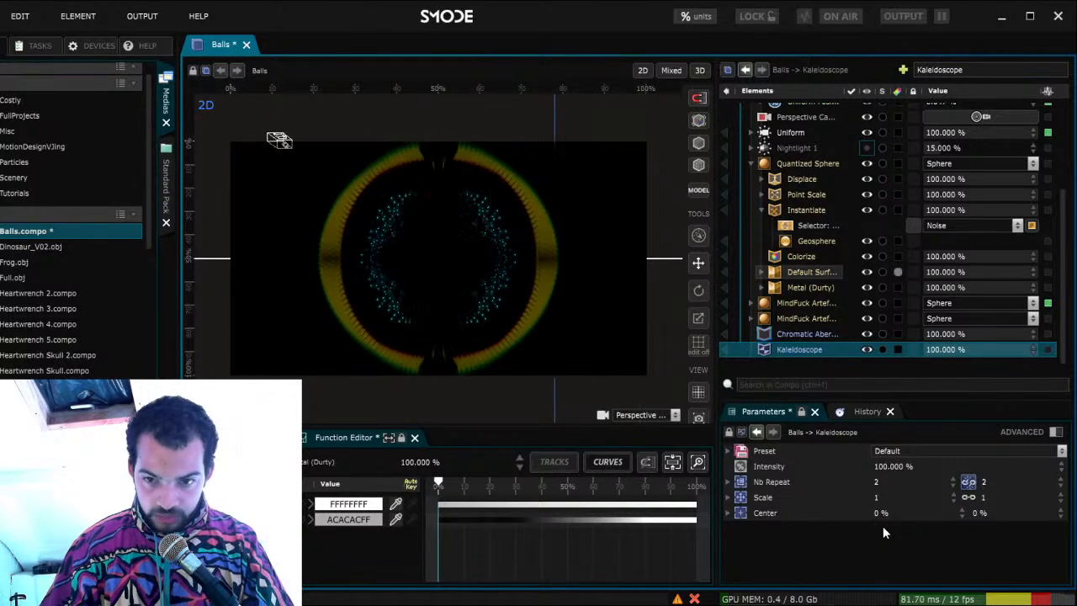
pyautogui.doubleClick(875, 482)
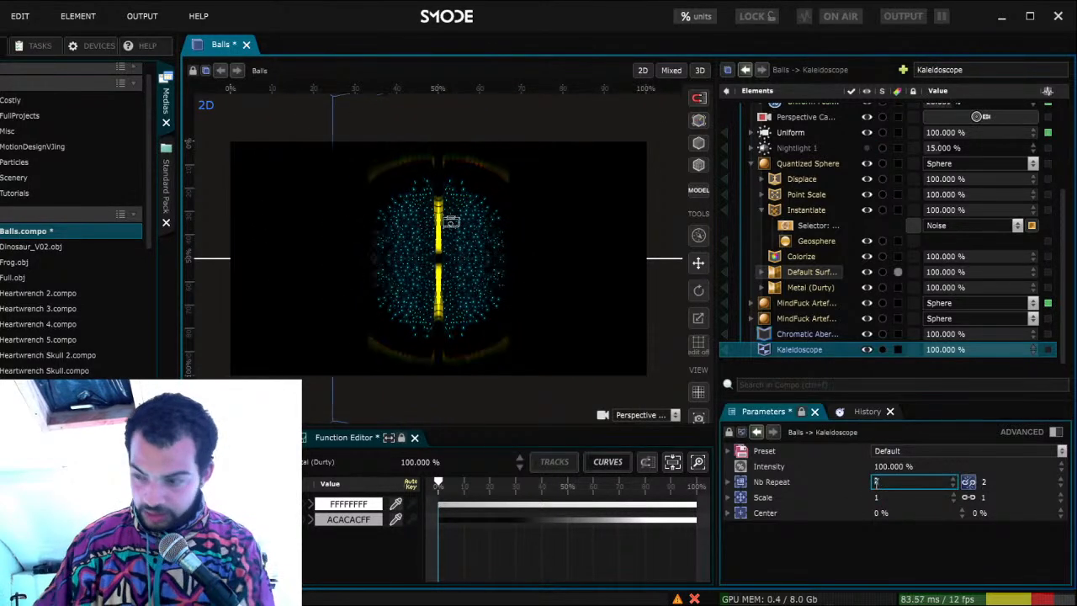
pyautogui.write('4')
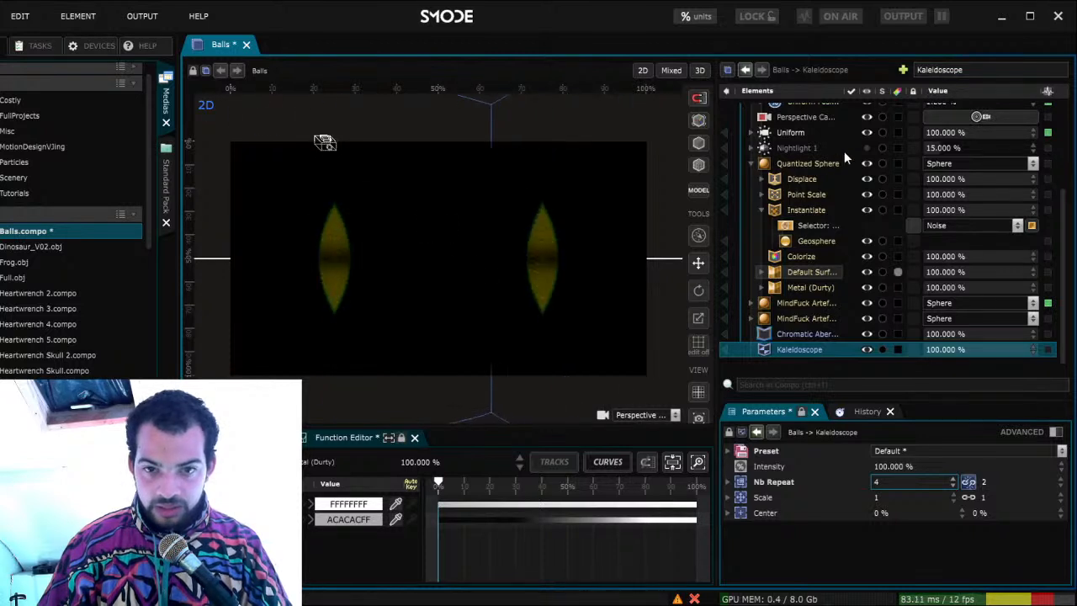
# Hide the Uniform light, try the Perspective Camera's placement distance at 3 and set it to 10.2
pyautogui.click(867, 132)
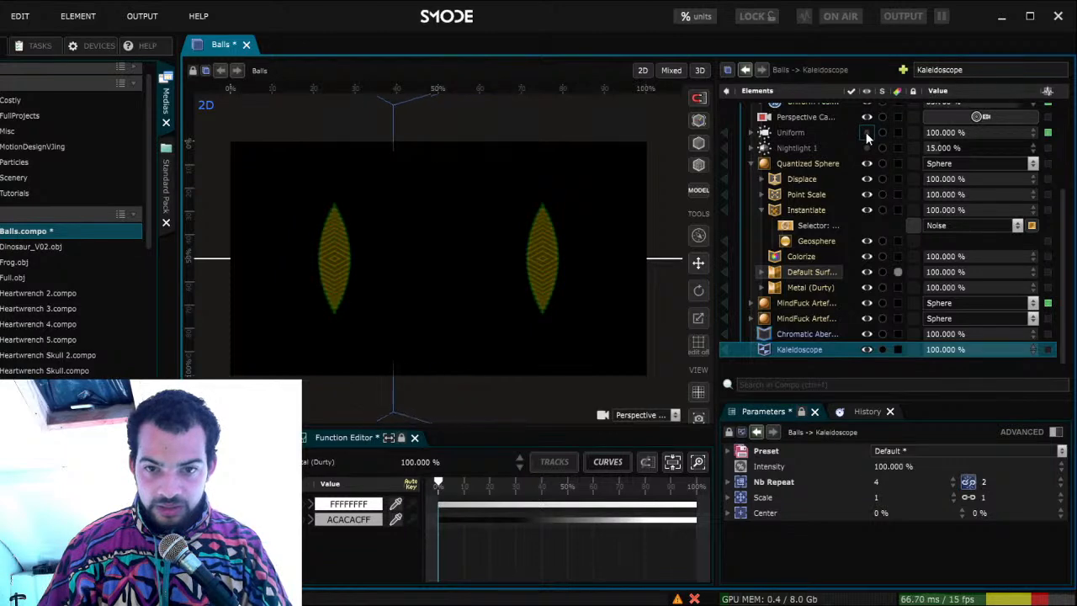
pyautogui.click(793, 117)
pyautogui.moveTo(885, 536); pyautogui.dragTo(885, 573)
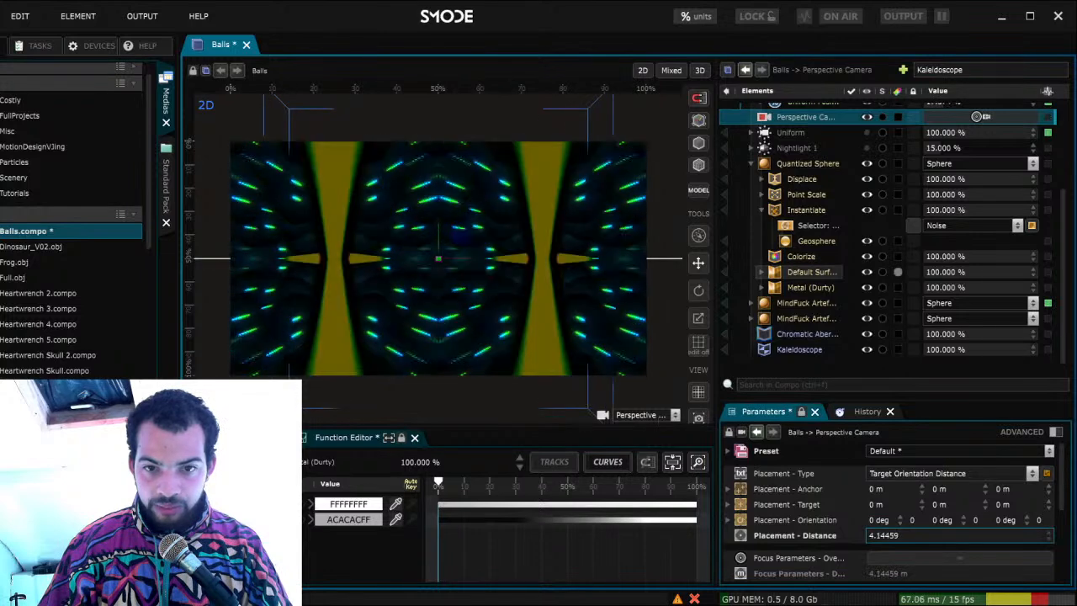
pyautogui.press('Return')
pyautogui.click(904, 535)
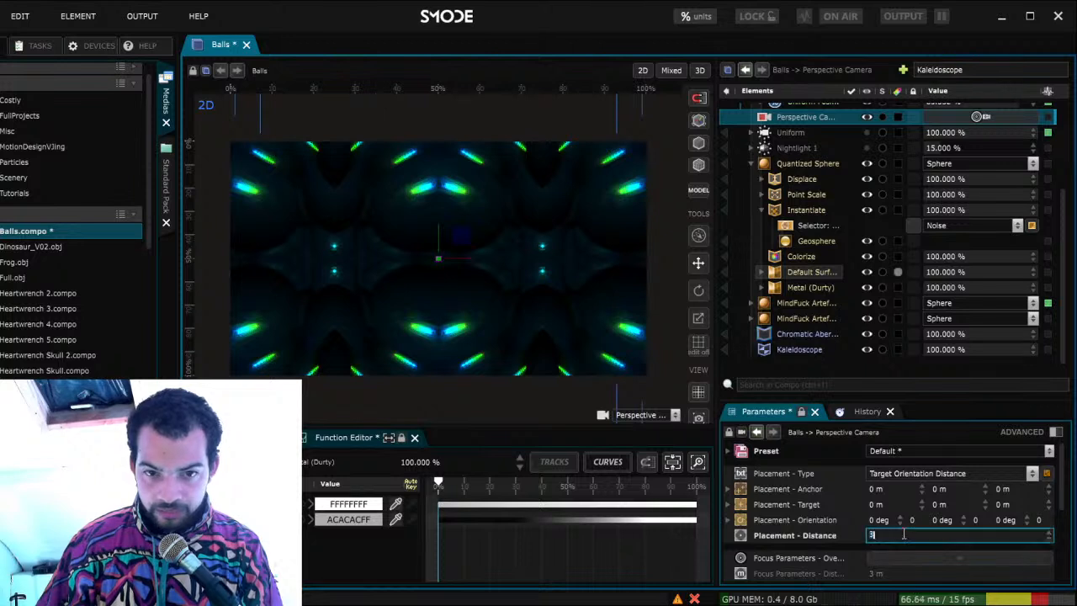
pyautogui.write('15')
pyautogui.press('Return')
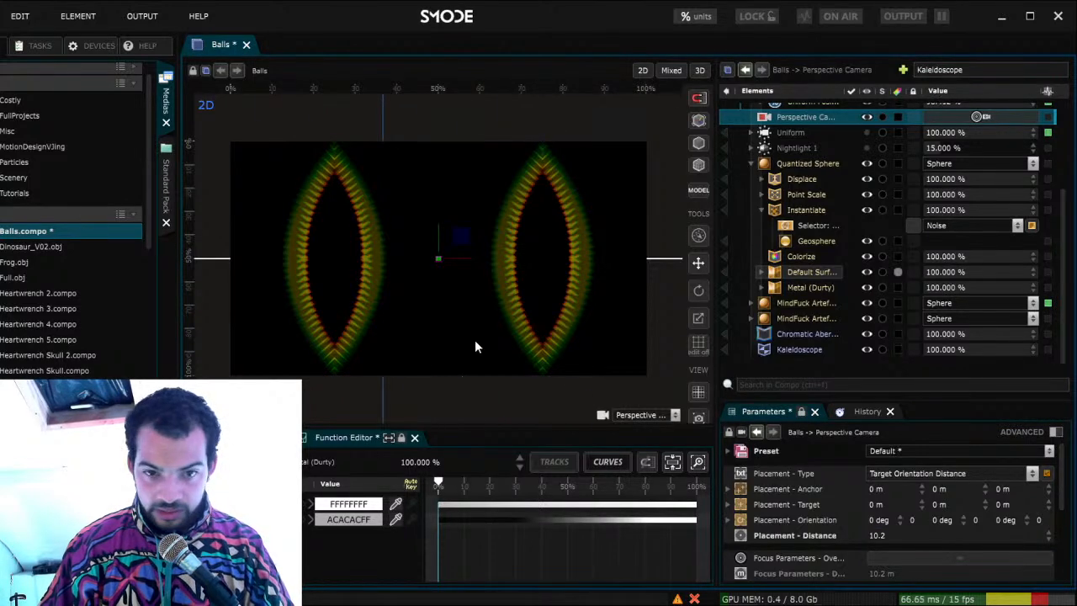
# Expose the Perspective Camera's distance as a parameter and animate it with a loop at speed 0.3
pyautogui.hotkey('ctrl', 'e')
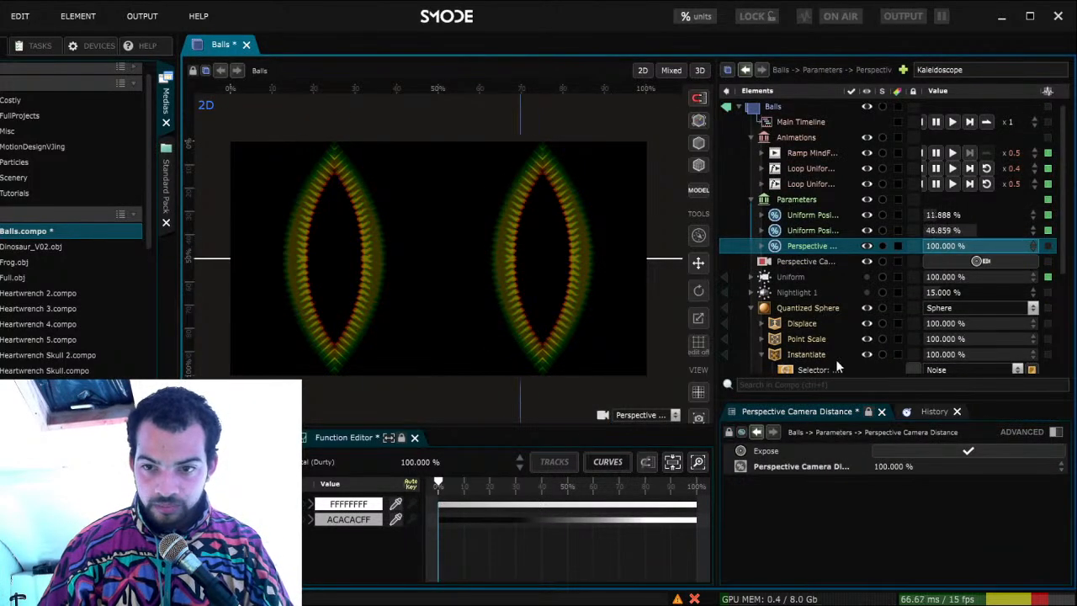
pyautogui.hotkey('ctrl', 'l')
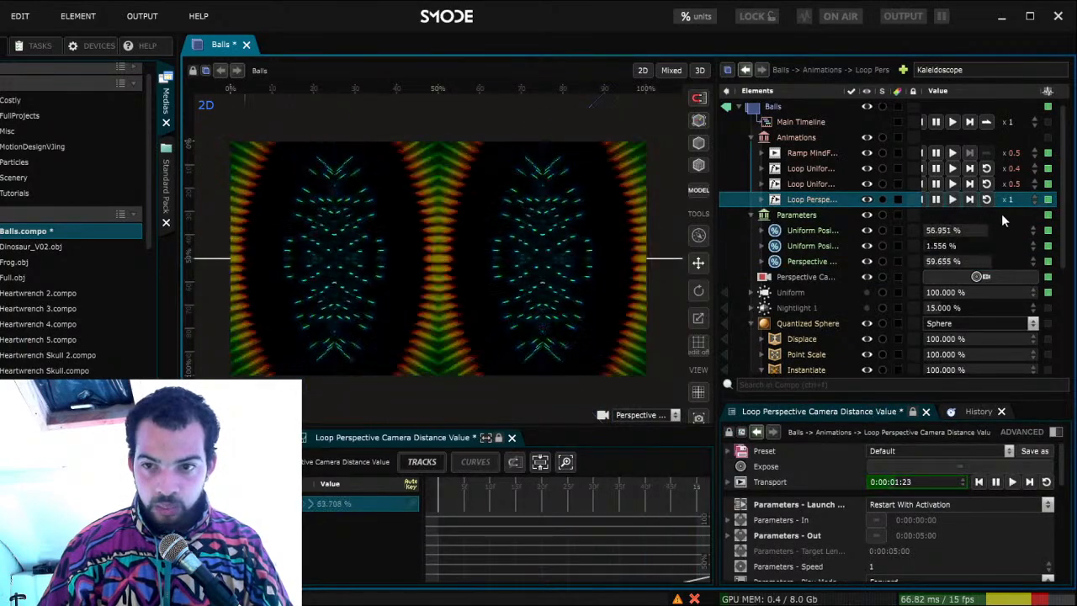
pyautogui.write('0.3')
pyautogui.press('Return')
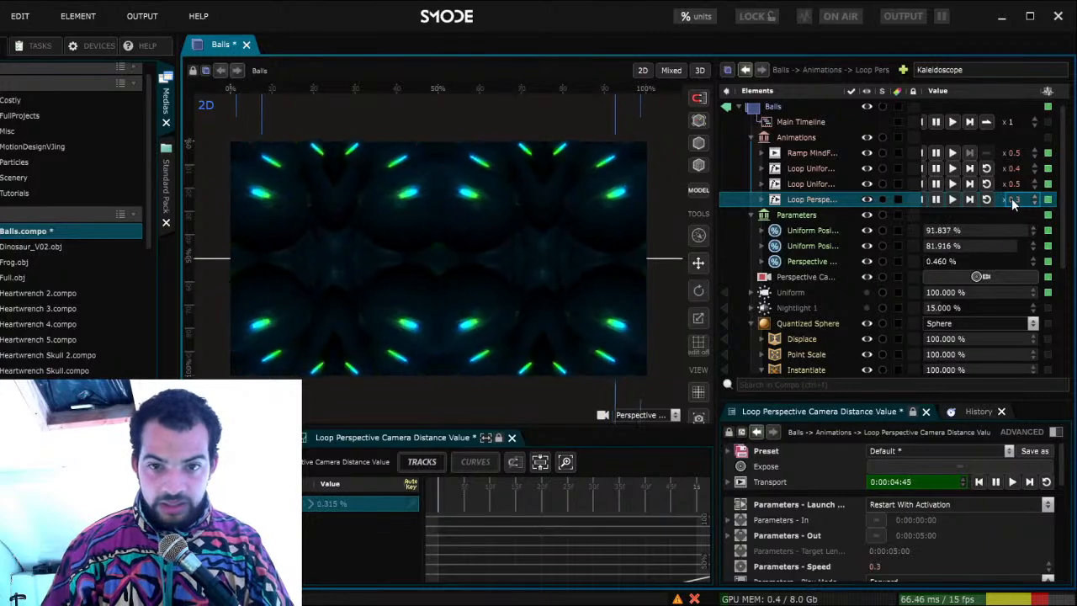
# Delete the Nightlight 1 and Uniform lights from the composition
pyautogui.click(795, 308)
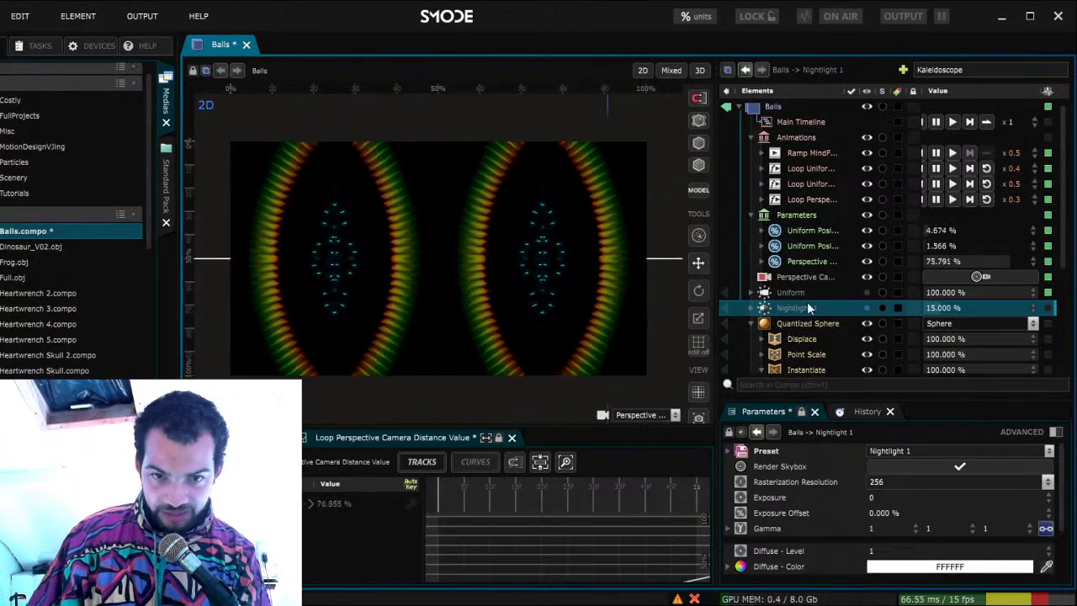
pyautogui.scroll(-1, 815, 310)
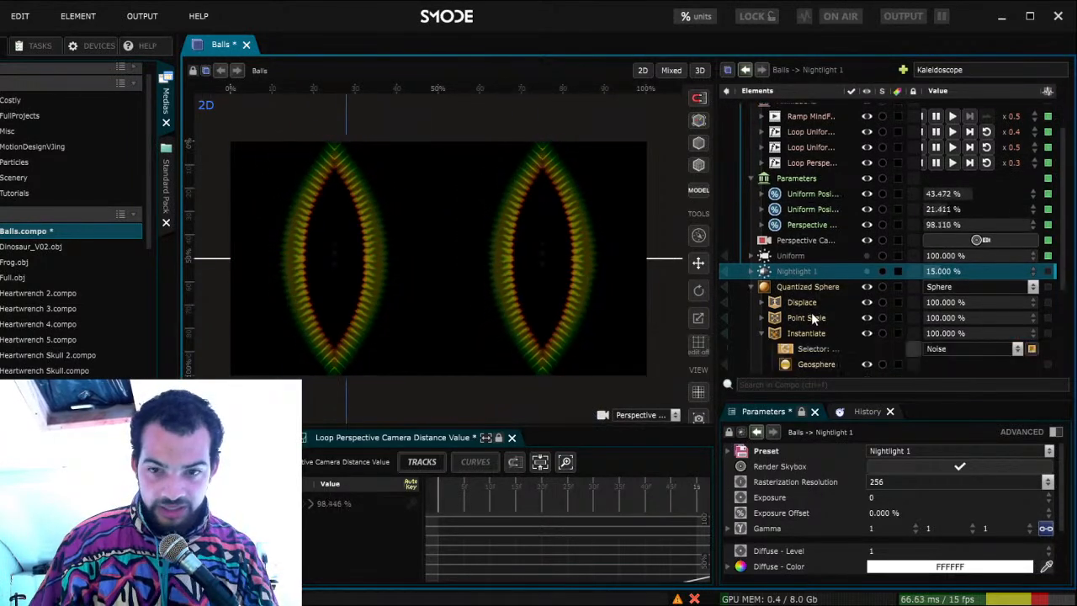
pyautogui.click(867, 271)
pyautogui.click(867, 271)
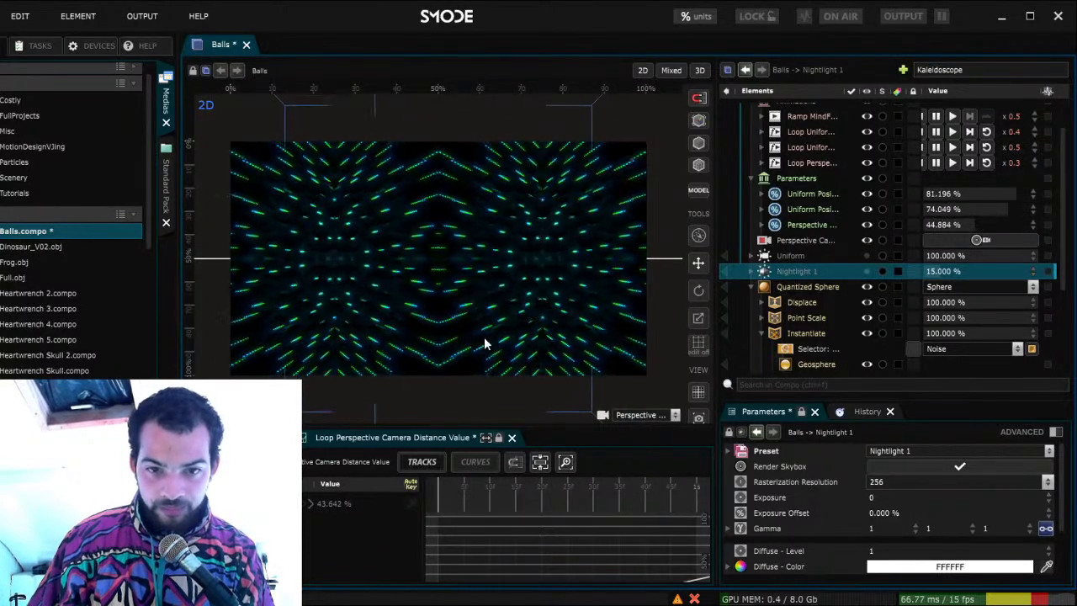
pyautogui.press('Delete')
pyautogui.click(797, 255)
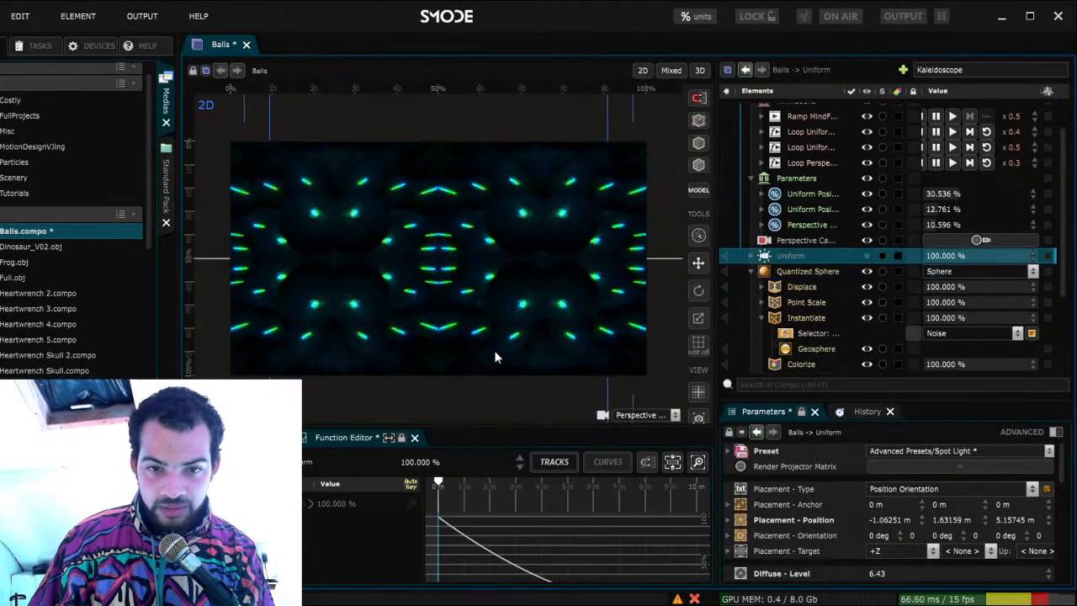
pyautogui.press('Delete')
# Rotate the MindFuck Artefact III sphere to a Y orientation of about 33.7 degrees
pyautogui.scroll(-1, 812, 294)
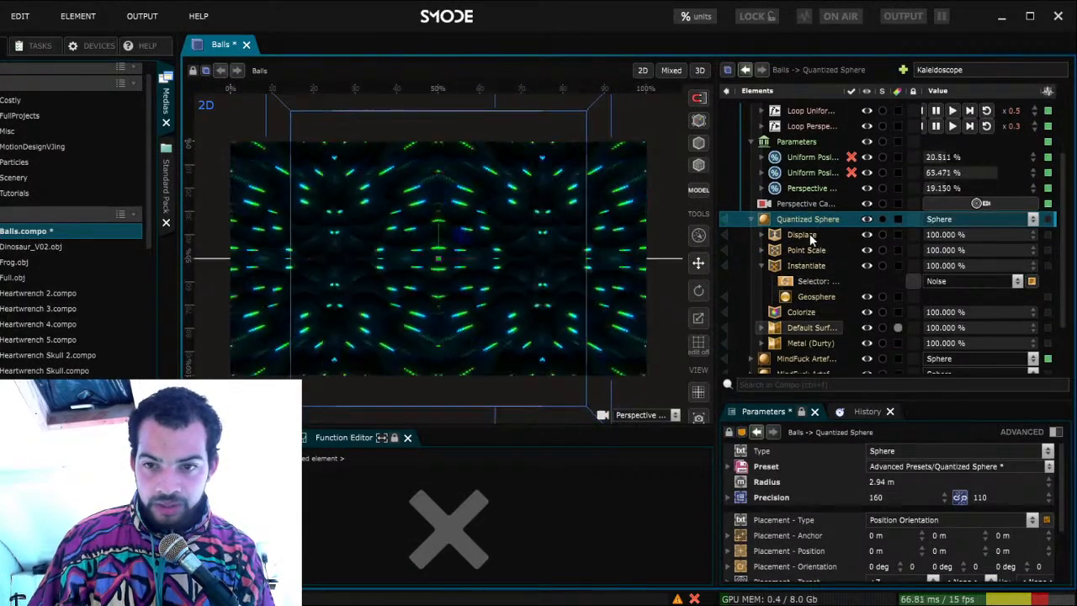
pyautogui.scroll(-1, 811, 353)
pyautogui.click(812, 328)
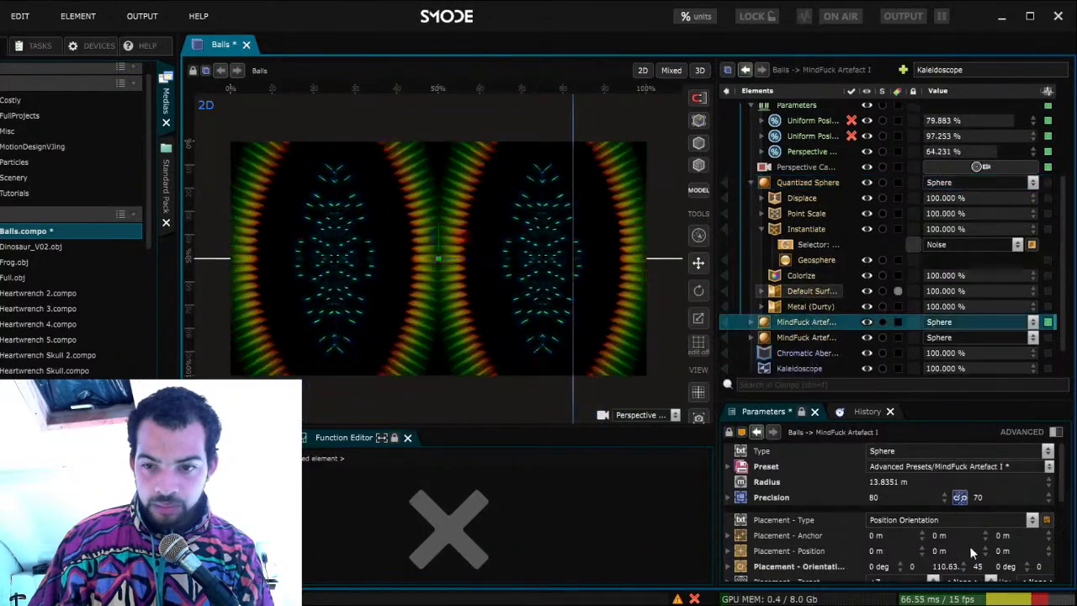
pyautogui.click(809, 337)
pyautogui.moveTo(942, 566); pyautogui.dragTo(973, 566)
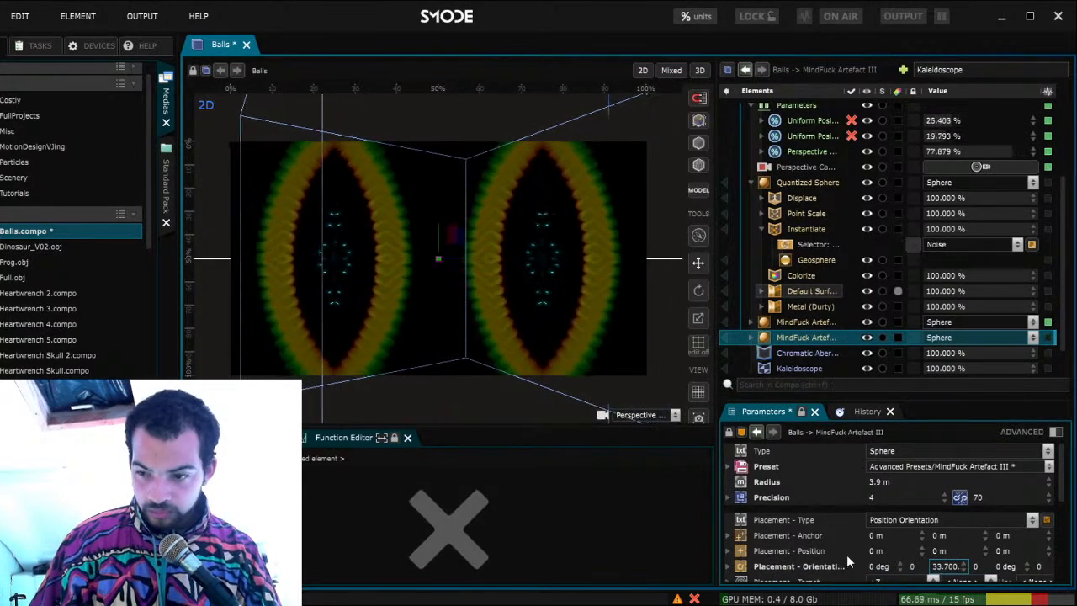
# Animate MindFuck Artefact III's Y orientation with a ramp at speed 0.5 and save the composition
pyautogui.press('r')
pyautogui.click(952, 219)
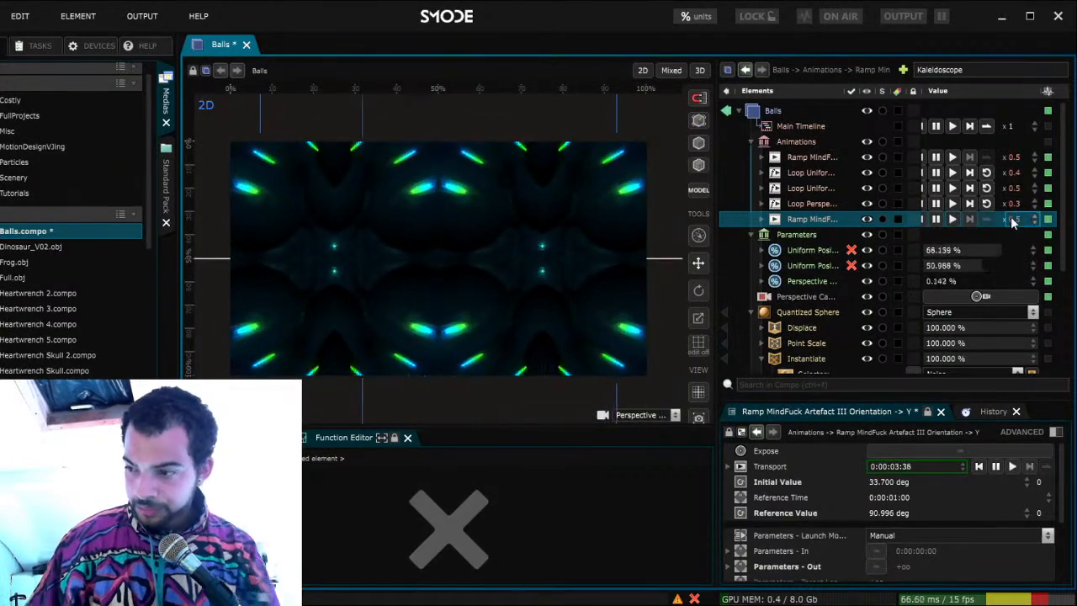
pyautogui.hotkey('ctrl', 's')
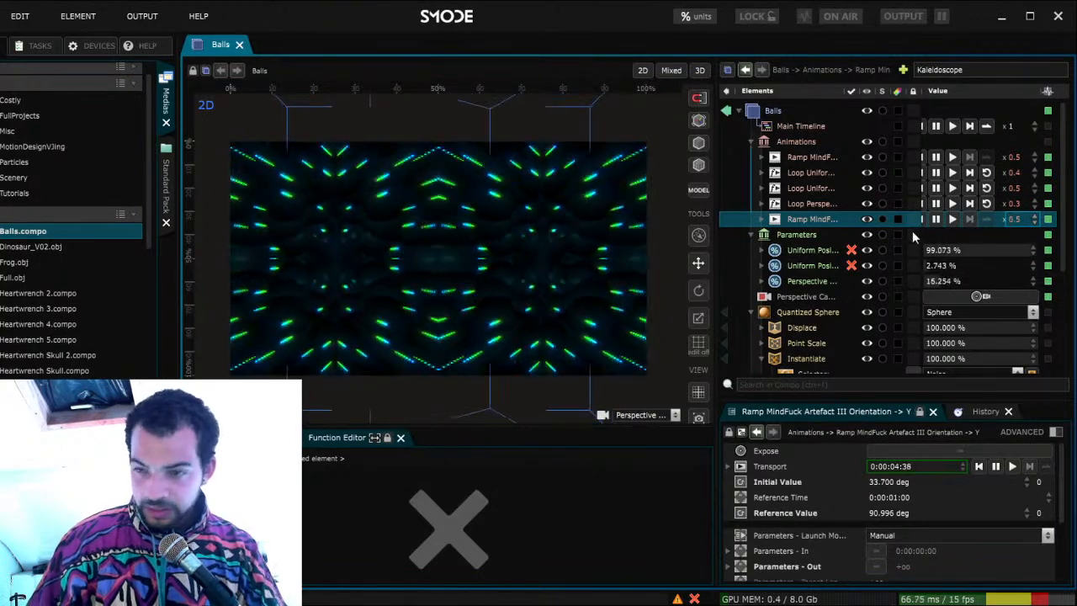
# Try the Kaleidoscope's horizontal Nb Repeat at 8 and 16, and undo the change to 16
pyautogui.scroll(-5, 864, 320)
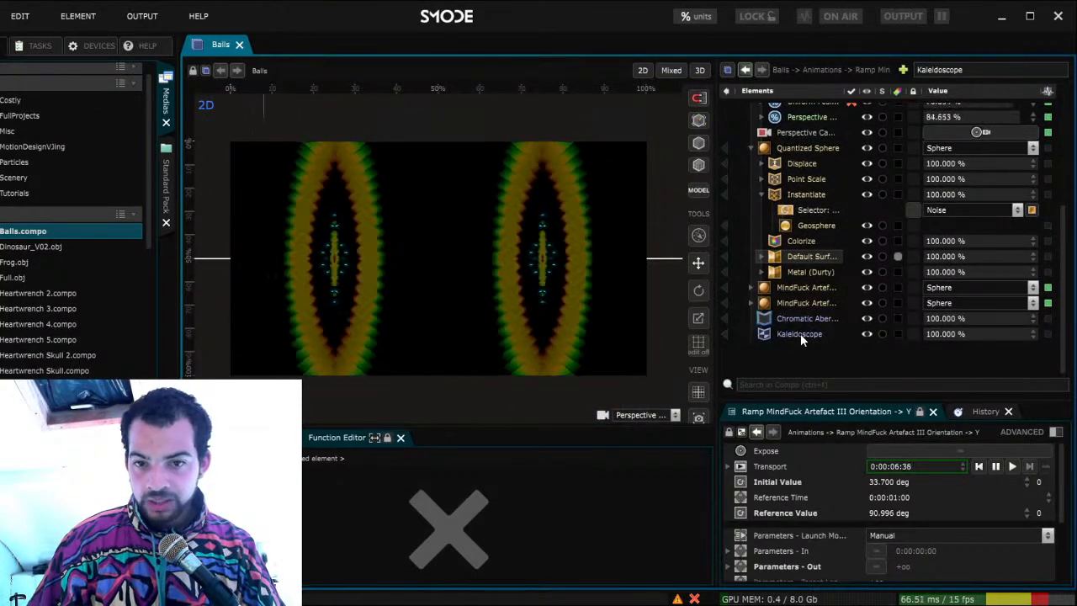
pyautogui.click(800, 334)
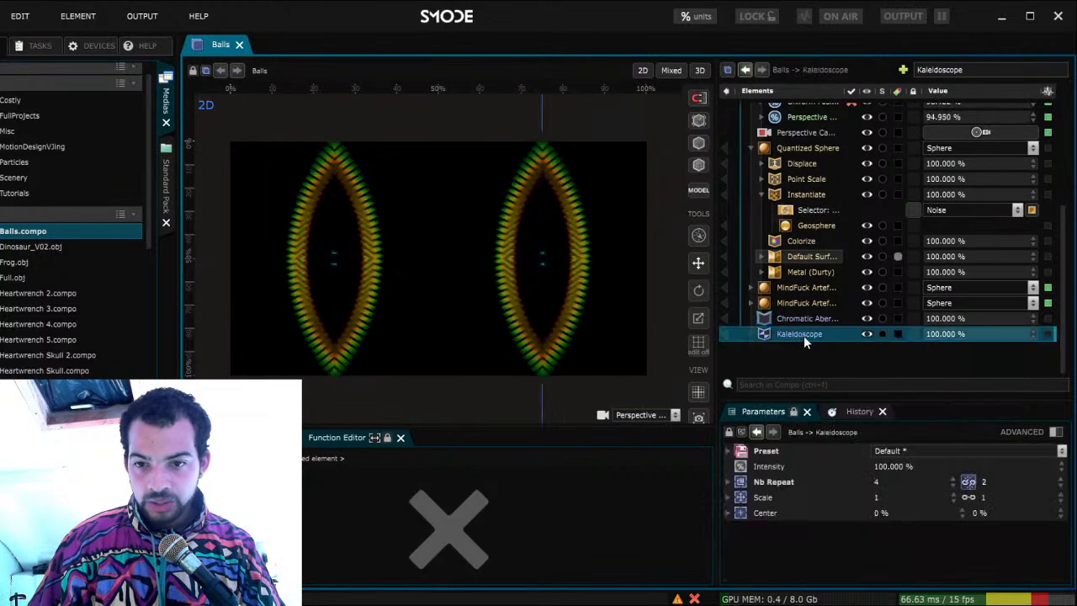
pyautogui.click(879, 481)
pyautogui.write('2')
pyautogui.press('Return')
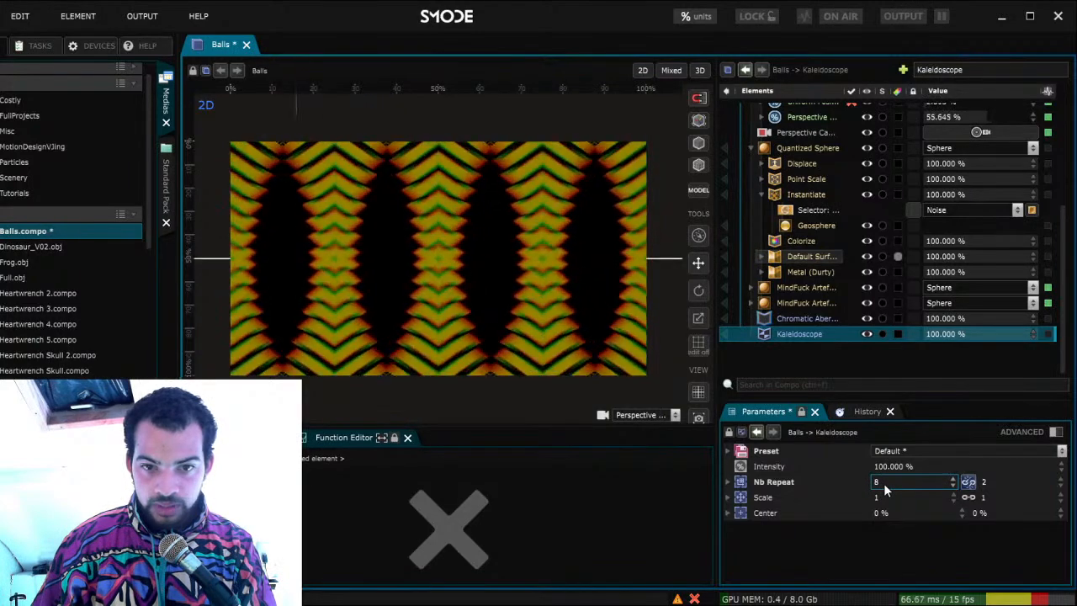
pyautogui.write('16')
pyautogui.press('Return')
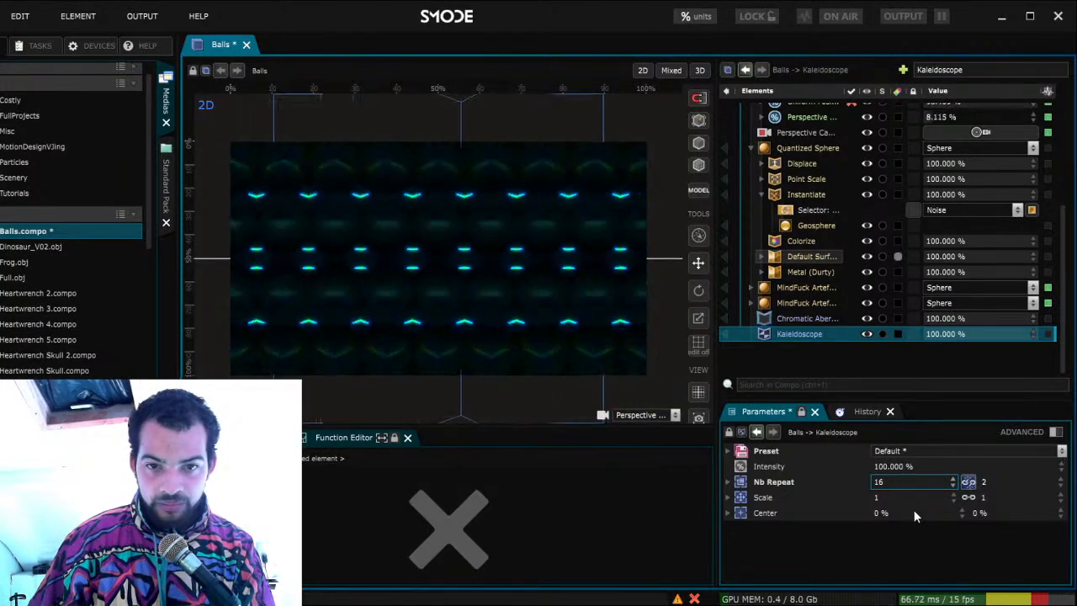
pyautogui.hotkey('ctrl', 'z')
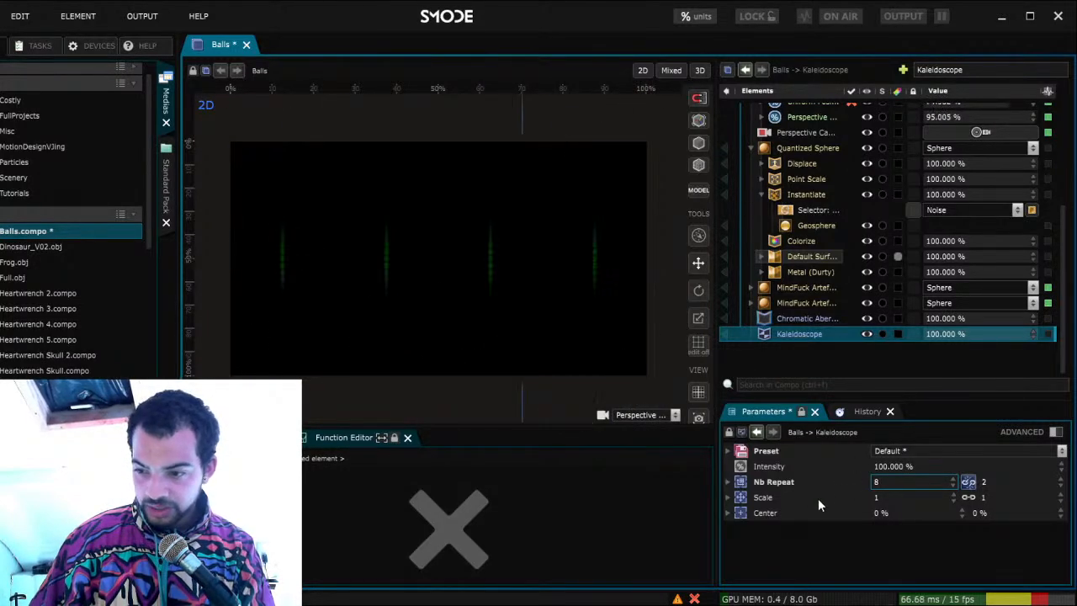
# Save the composition with the Kaleidoscope's horizontal Nb Repeat at 8, and set the repeat back to 2
pyautogui.doubleClick(889, 480)
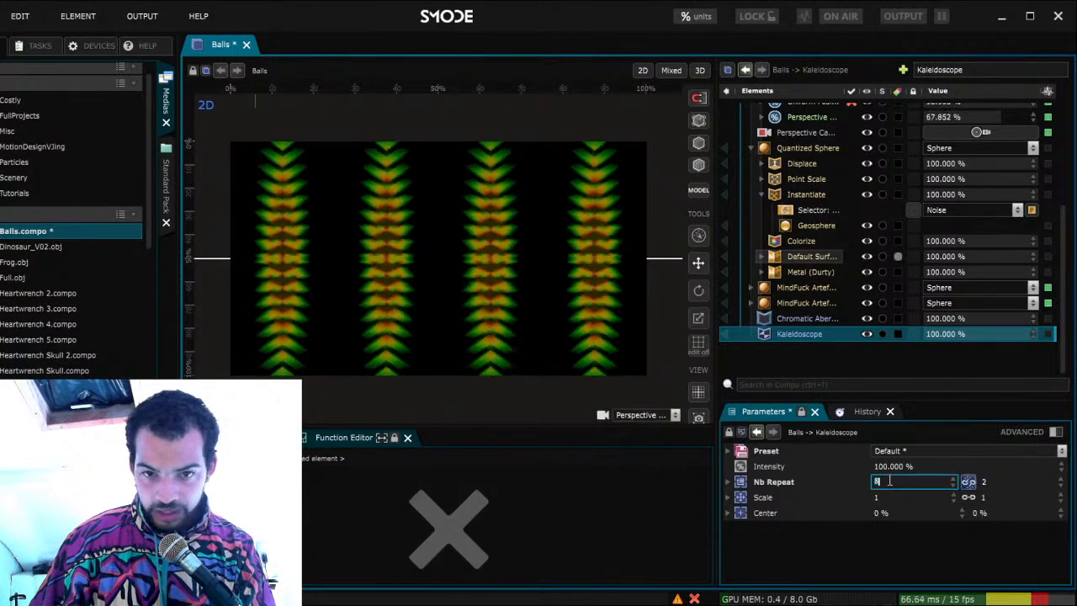
pyautogui.write('4')
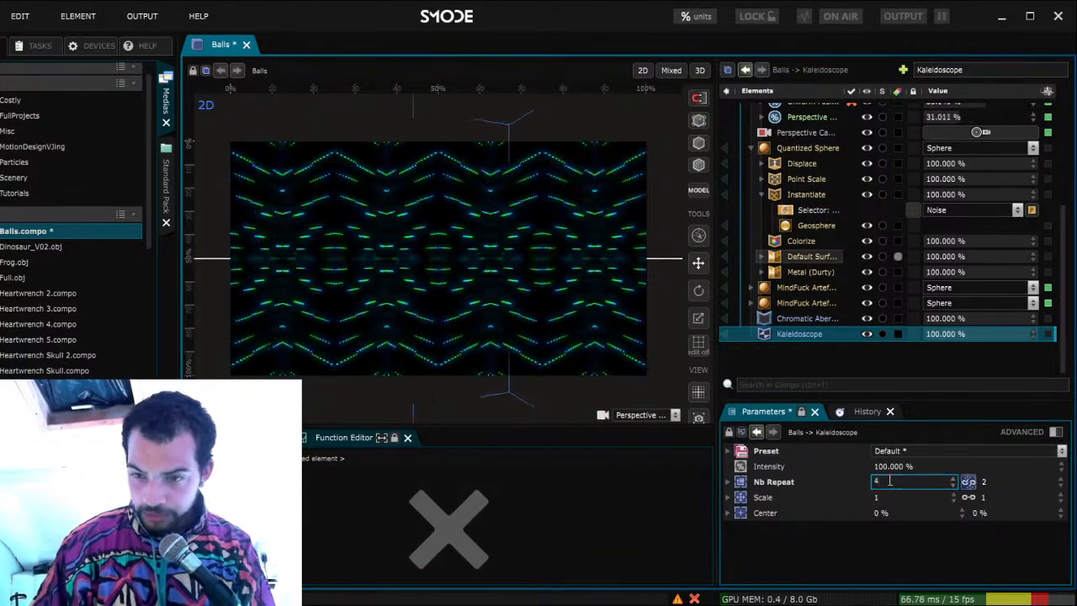
pyautogui.write('2')
pyautogui.press('Return')
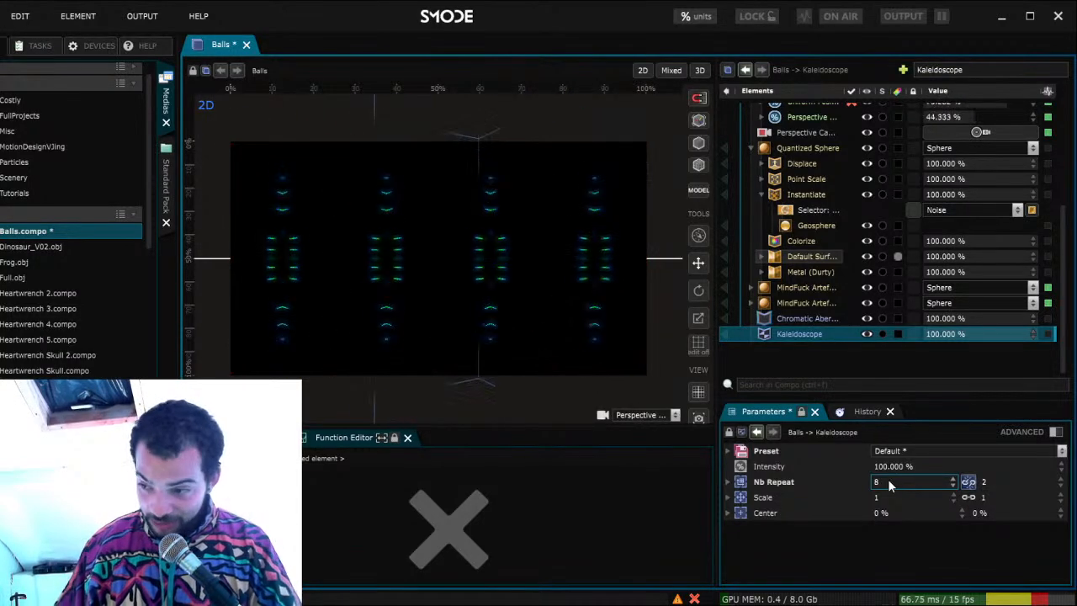
pyautogui.hotkey('ctrl', 's')
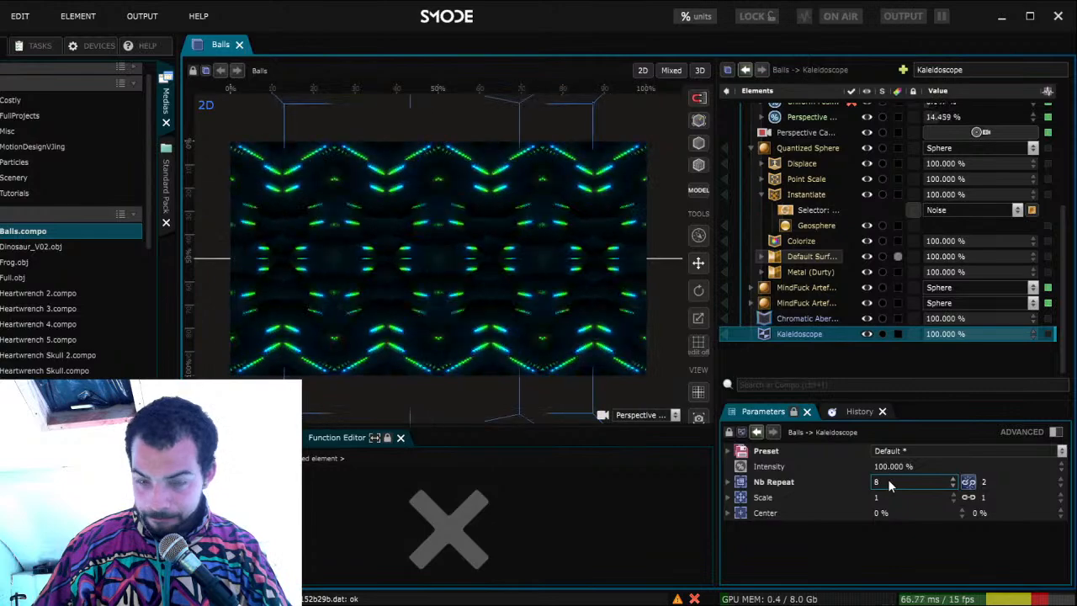
pyautogui.click(887, 478)
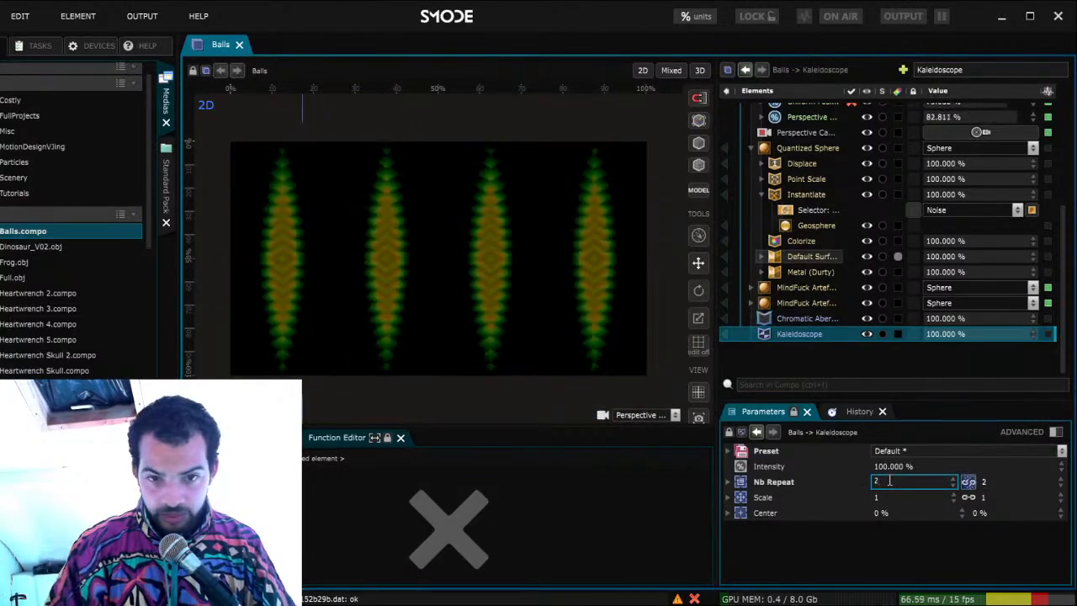
pyautogui.press('Return')
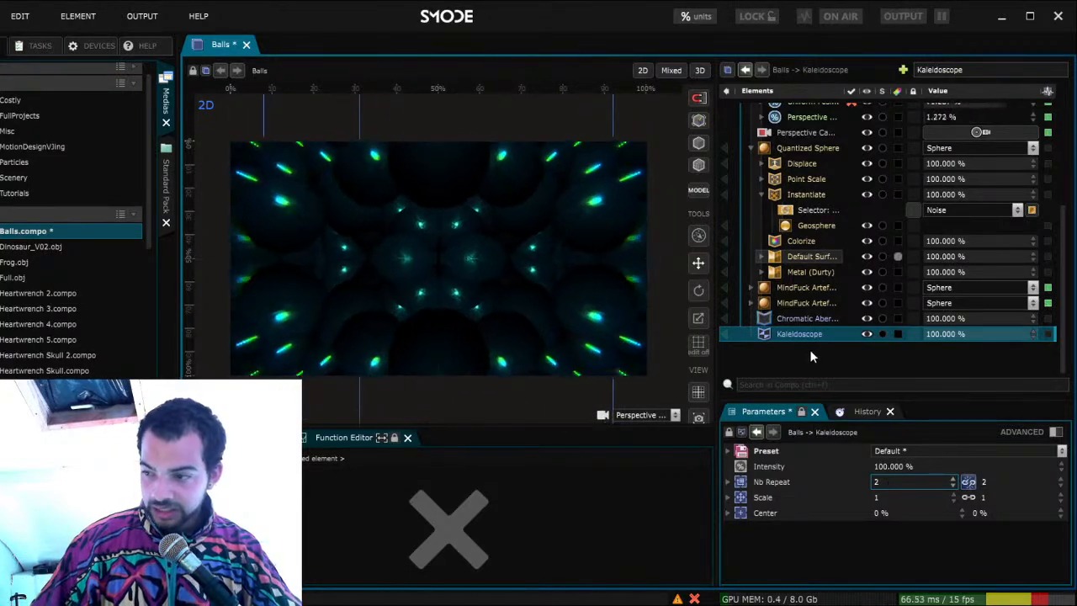
# Save the composition with the Kaleidoscope's horizontal Nb Repeat at 2
pyautogui.click(834, 358)
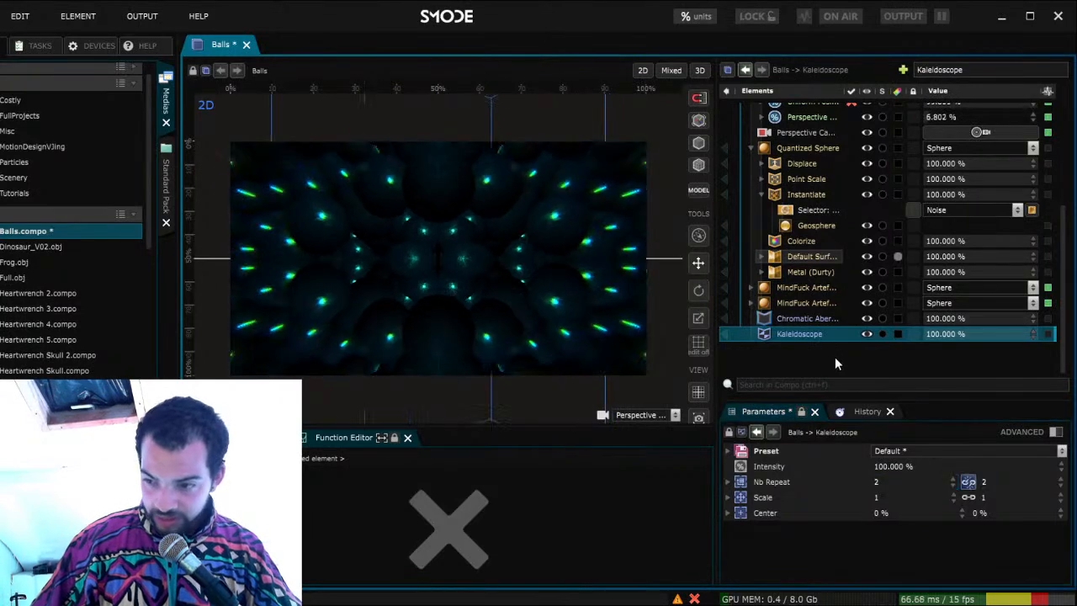
pyautogui.hotkey('ctrl', 's')
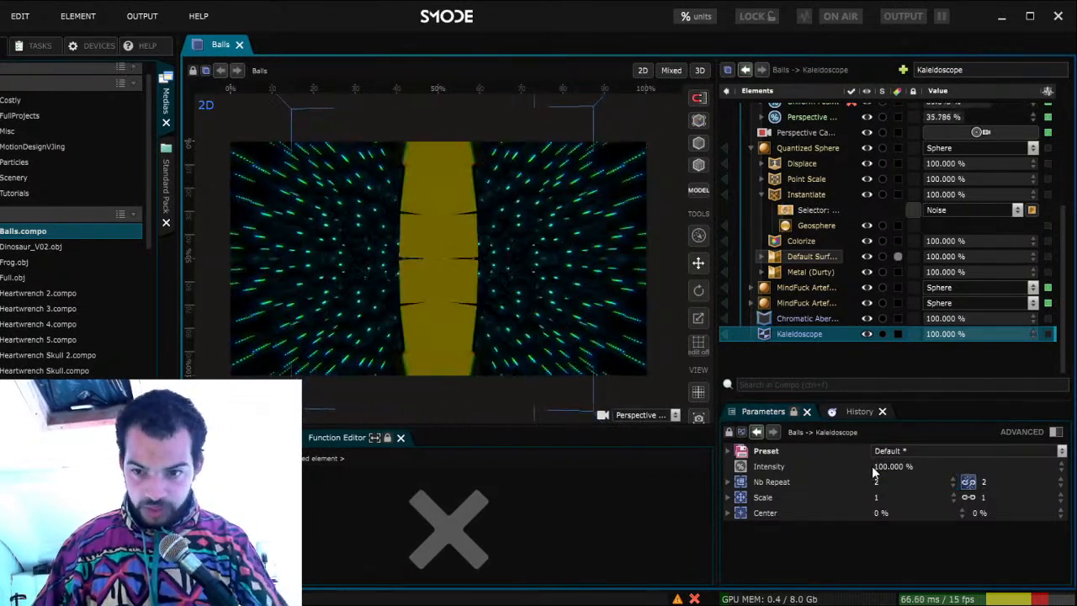
# Try the Kaleidoscope's vertical Nb Repeat at 8, set it back to 2, and save the composition
pyautogui.click(994, 482)
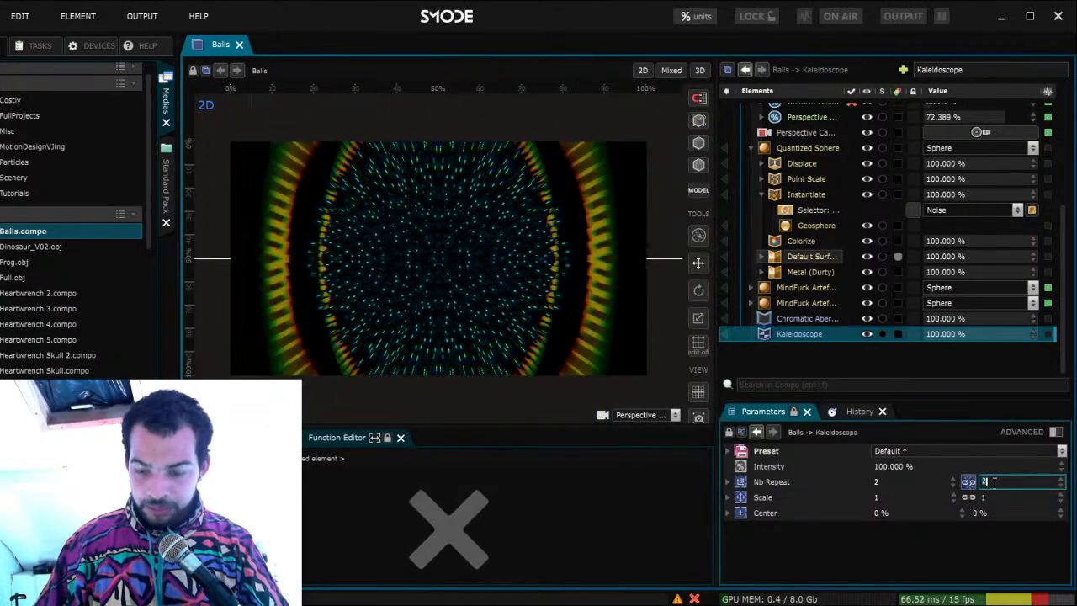
pyautogui.write('8')
pyautogui.click(993, 482)
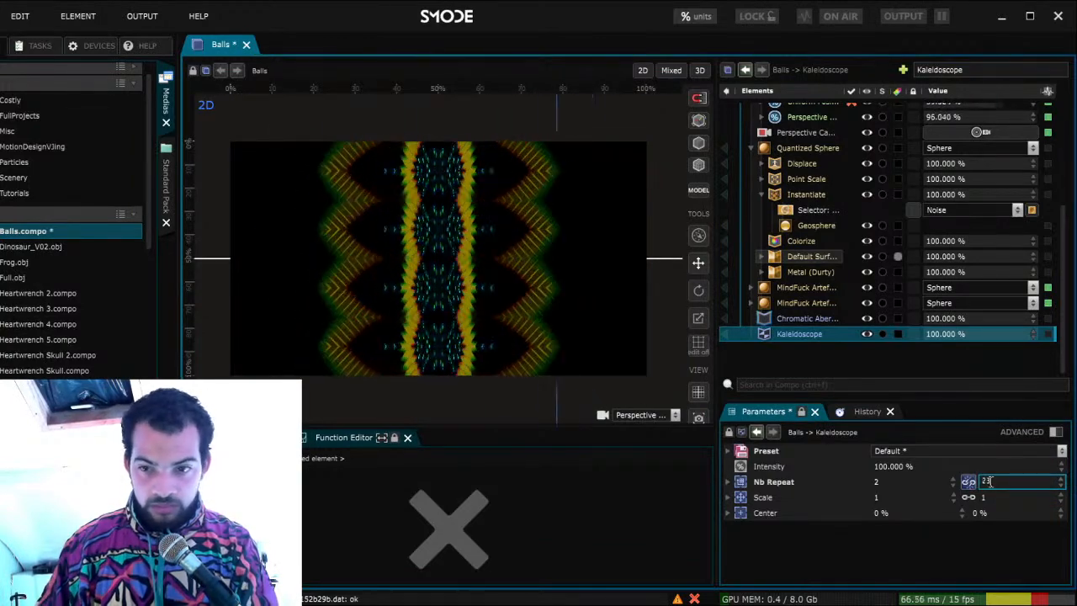
pyautogui.click(990, 482)
pyautogui.write('2')
pyautogui.press('Return')
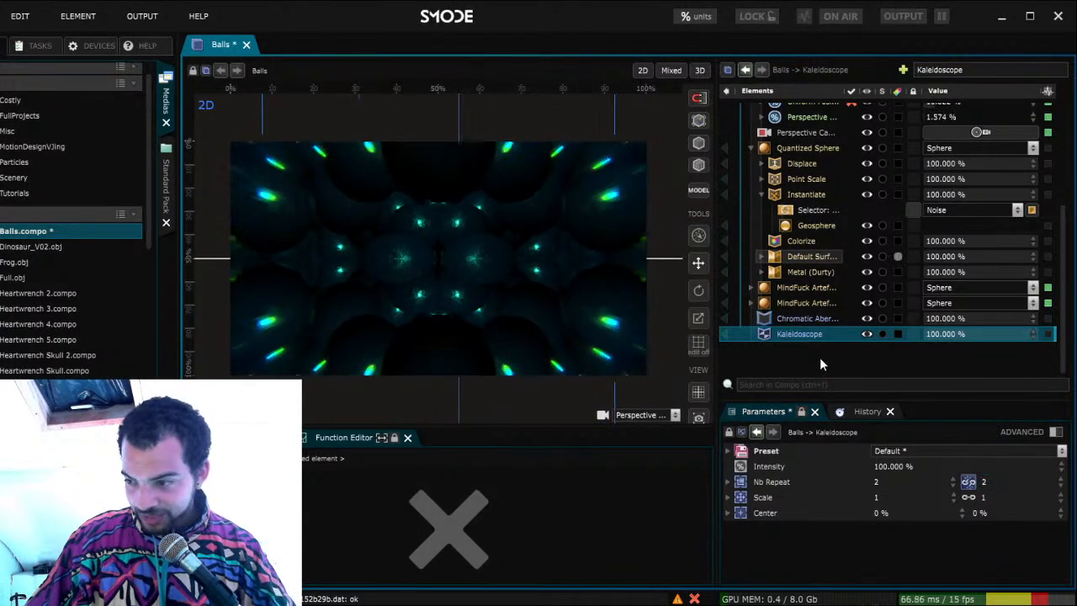
pyautogui.hotkey('ctrl', 's')
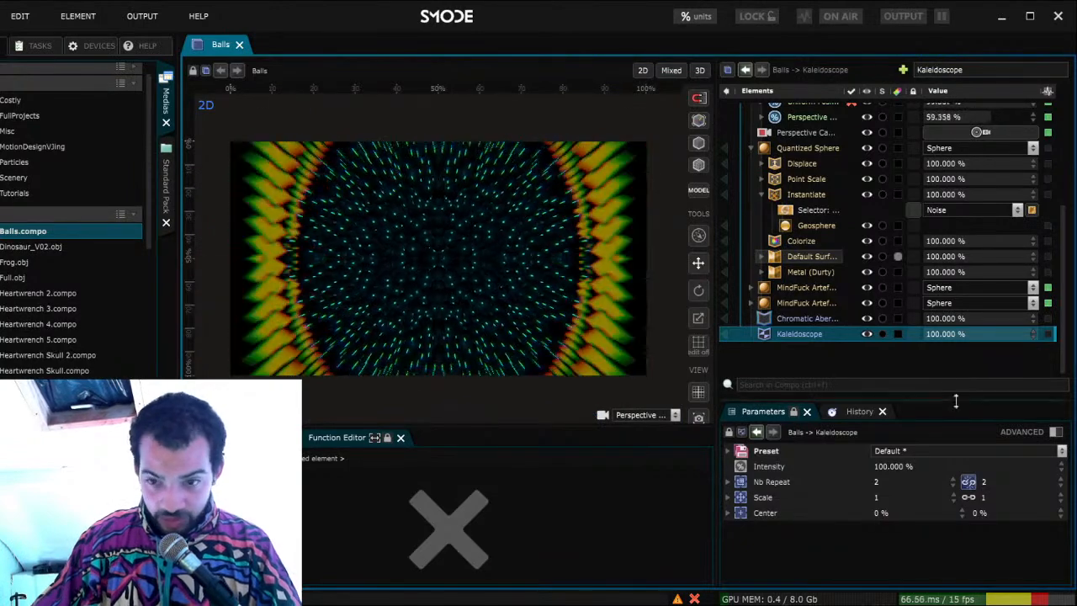
# Try the Kaleidoscope's horizontal Nb Repeat at 8 again and return it to 2
pyautogui.doubleClick(887, 483)
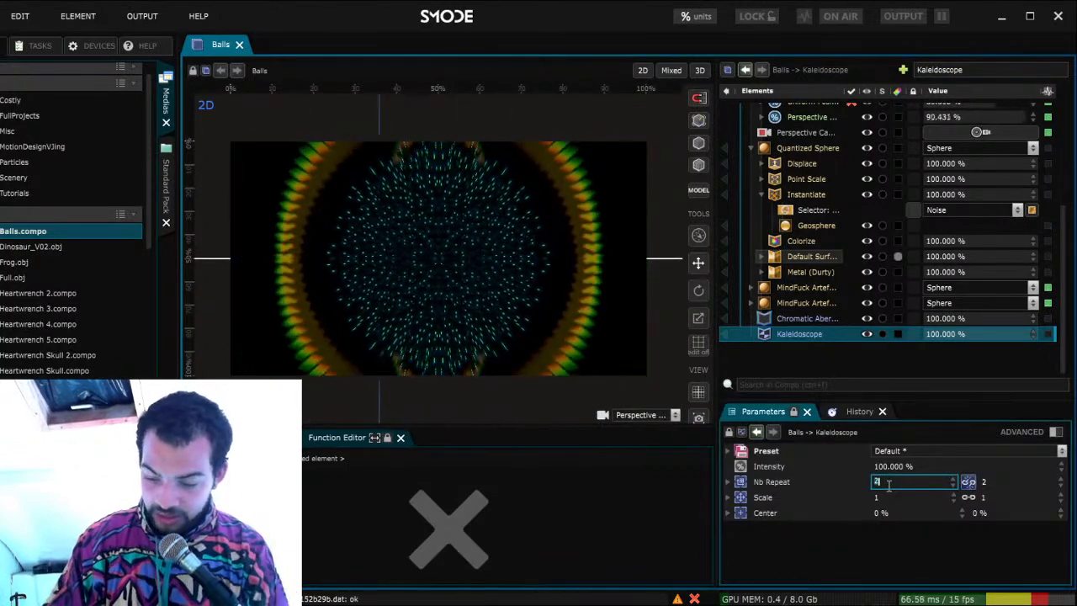
pyautogui.write('8')
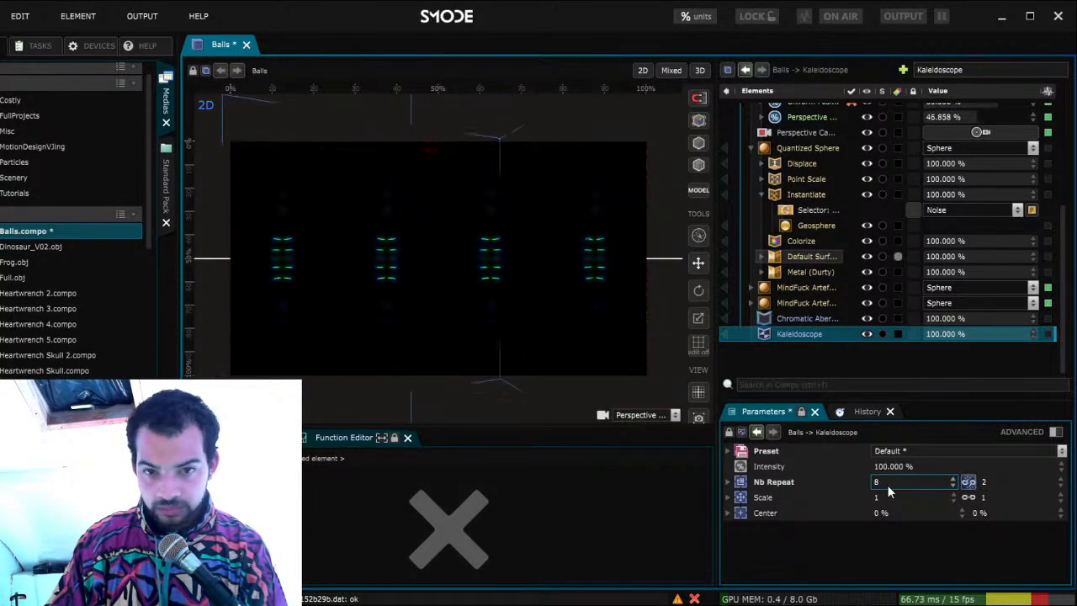
pyautogui.click(887, 485)
pyautogui.write('2')
pyautogui.press('Return')
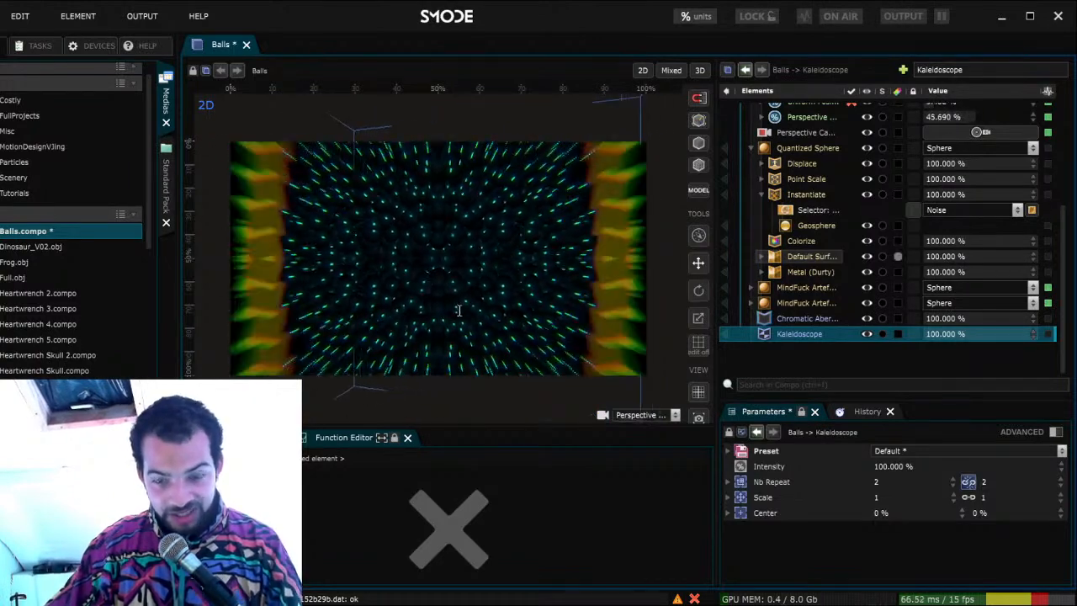
# Try controlling the Kaleidoscope's horizontal Nb Repeat through a composition parameter with a value of 8 at 100%, and remove the parameter
pyautogui.press('Return')
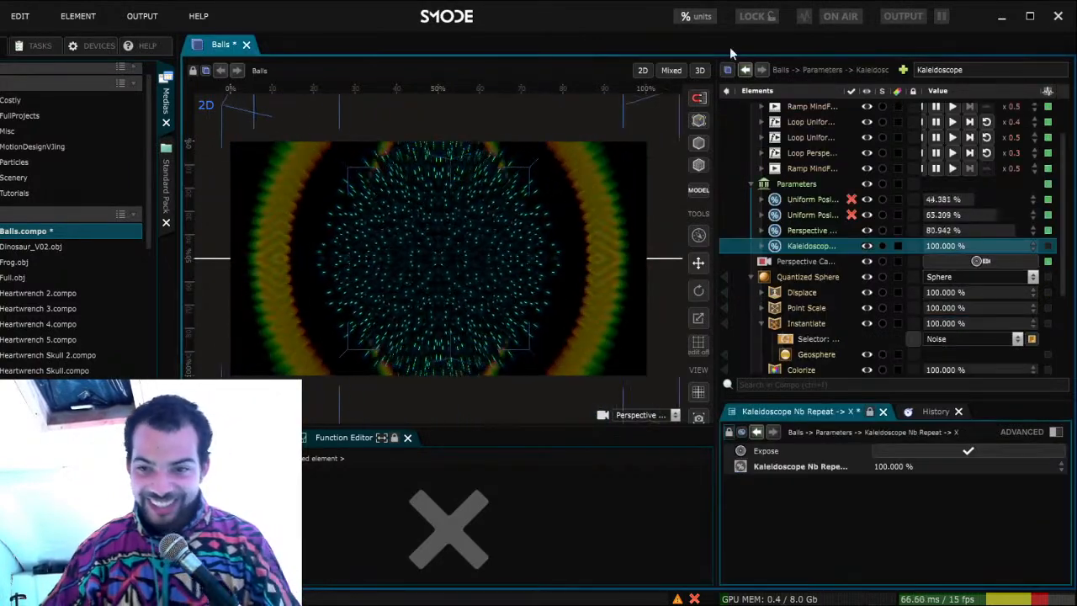
pyautogui.moveTo(937, 245)
pyautogui.mouseDown()
pyautogui.moveTo(917, 246)
pyautogui.moveTo(936, 246)
pyautogui.mouseUp()
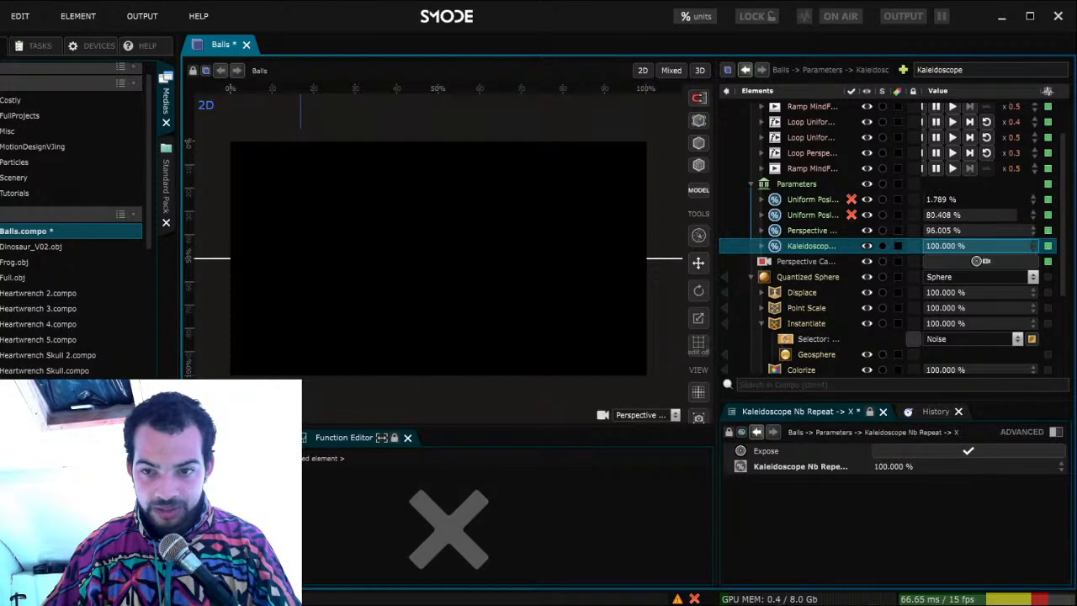
pyautogui.click(808, 245)
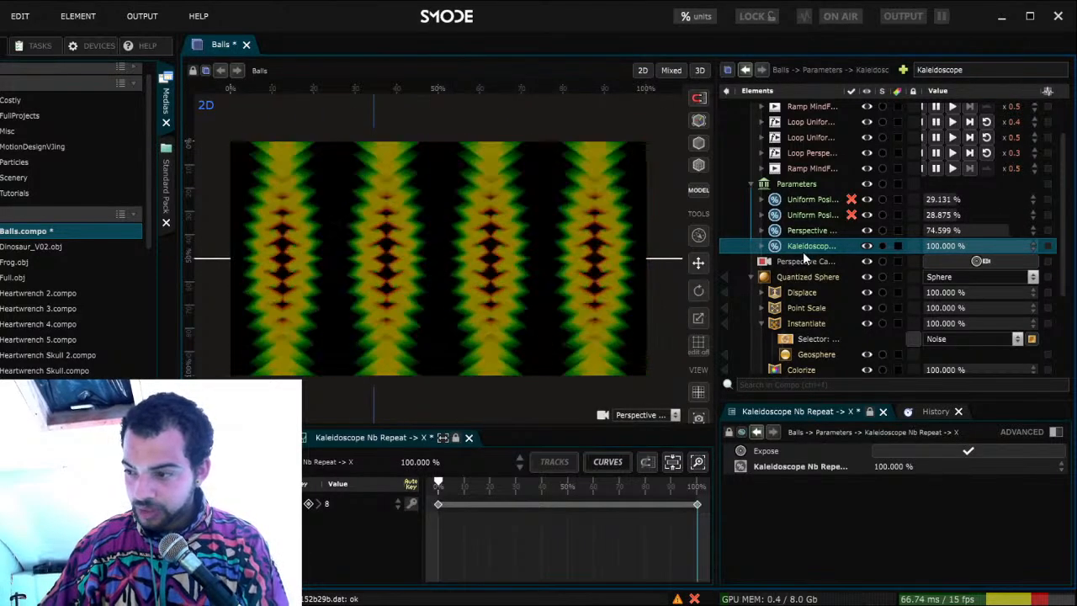
pyautogui.click(799, 259)
# Reset the Kaleidoscope's horizontal Nb Repeat to 2 and save the composition
pyautogui.scroll(-3, 791, 337)
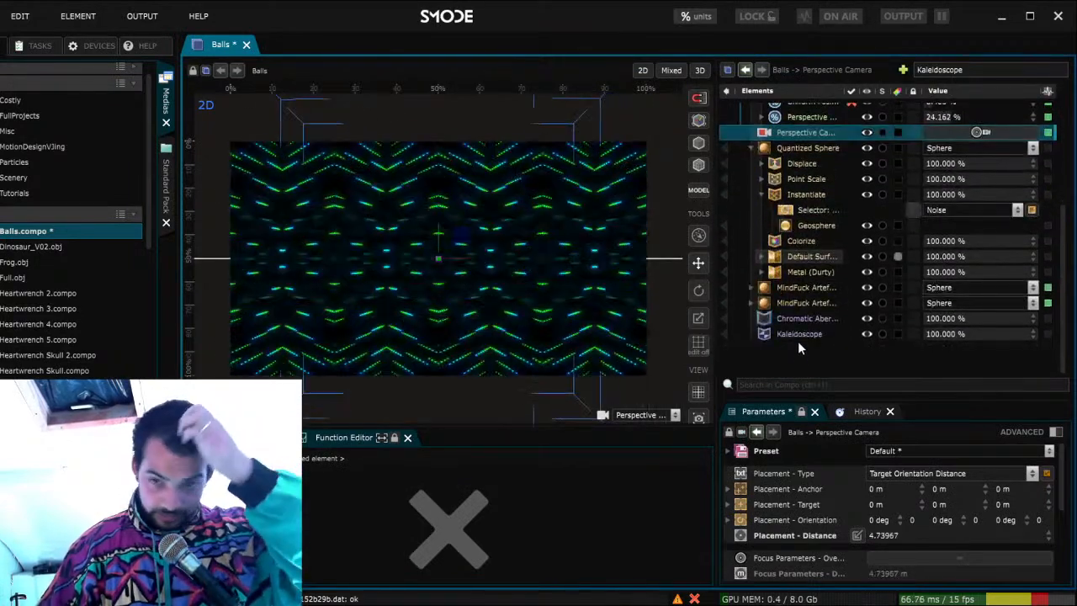
pyautogui.click(799, 333)
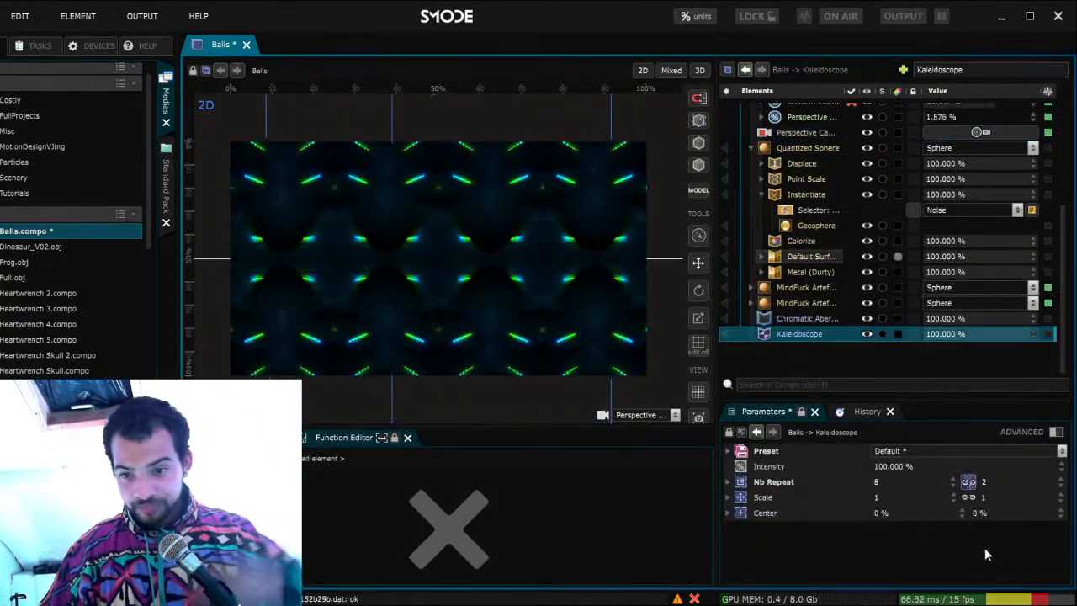
pyautogui.doubleClick(894, 482)
pyautogui.write('2')
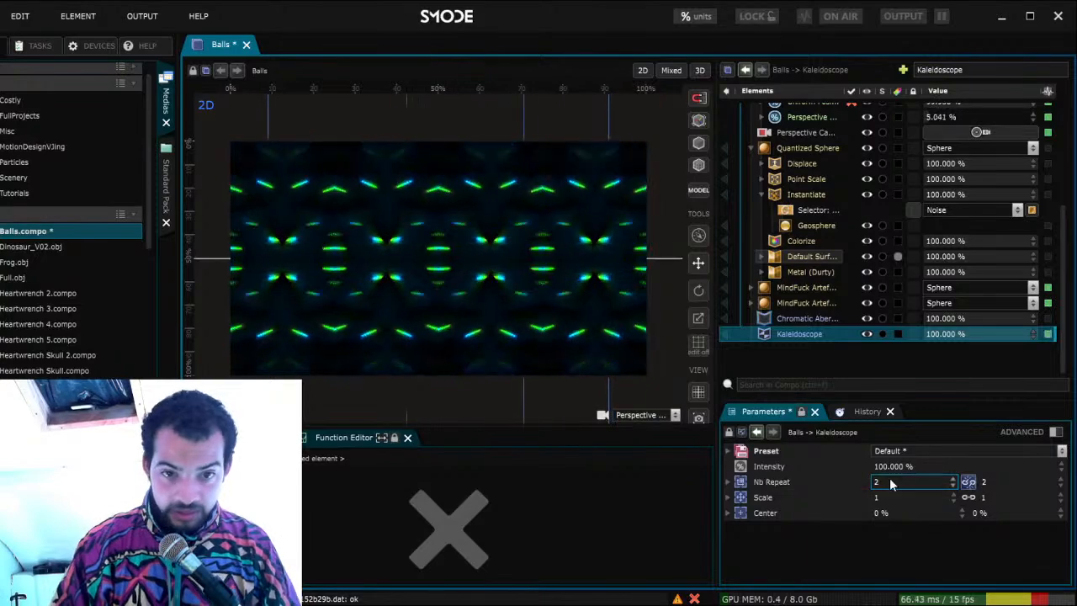
pyautogui.click(803, 347)
pyautogui.hotkey('ctrl', 's')
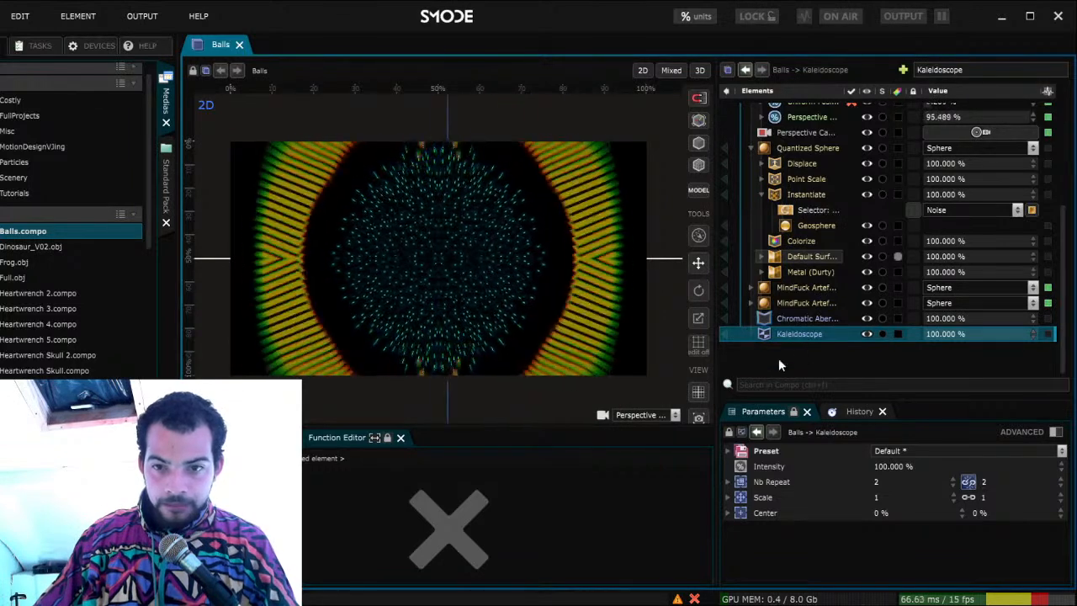
# Try a second Kaleidoscope with the Horizontal Mirror Bottom preset, and delete it
pyautogui.hotkey('ctrl', 'd')
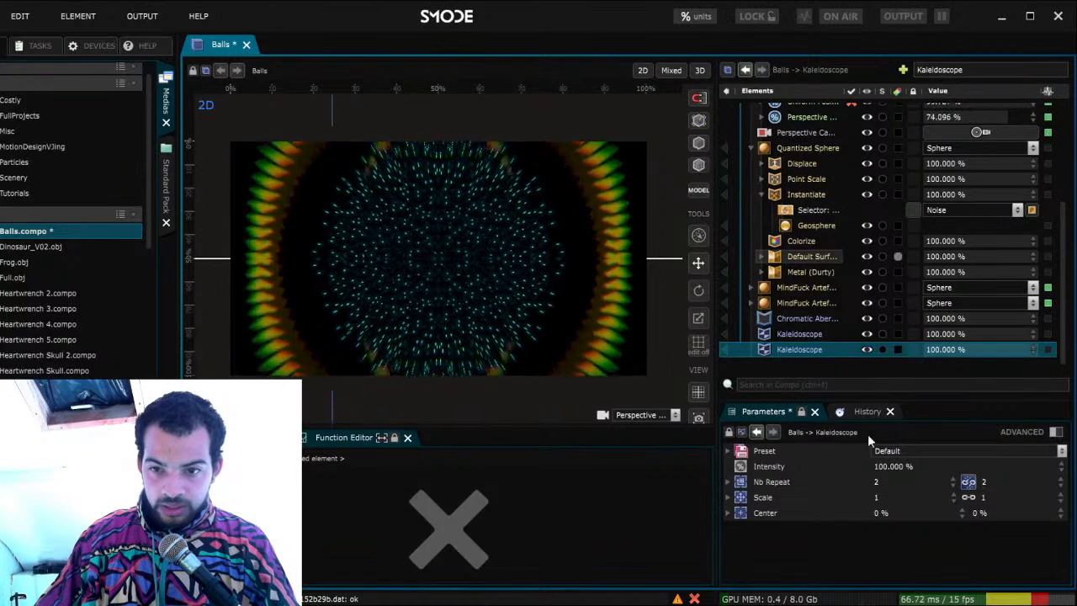
pyautogui.click(906, 482)
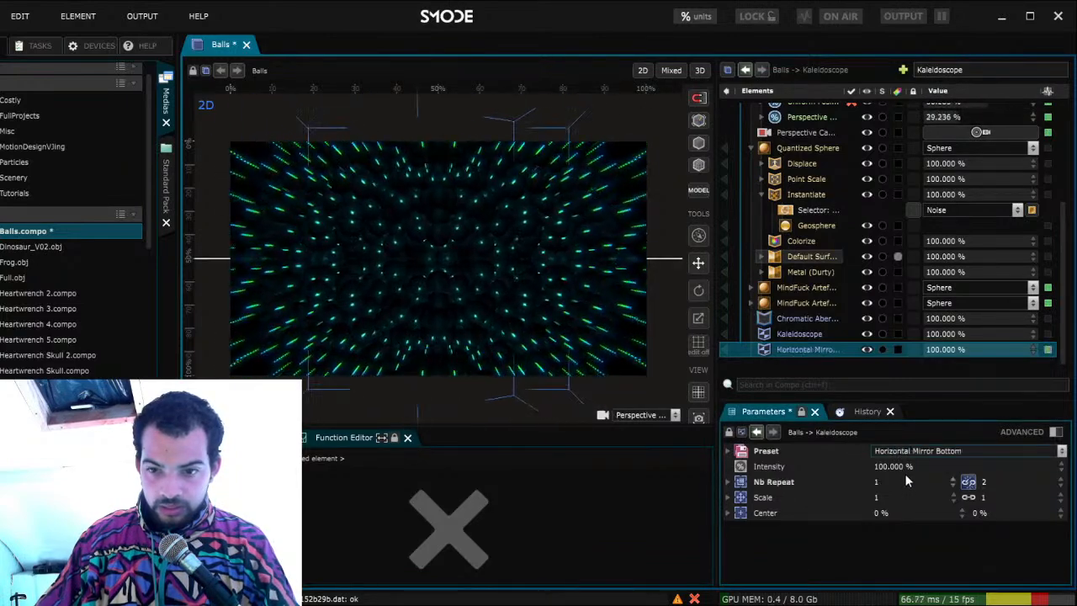
pyautogui.click(800, 349)
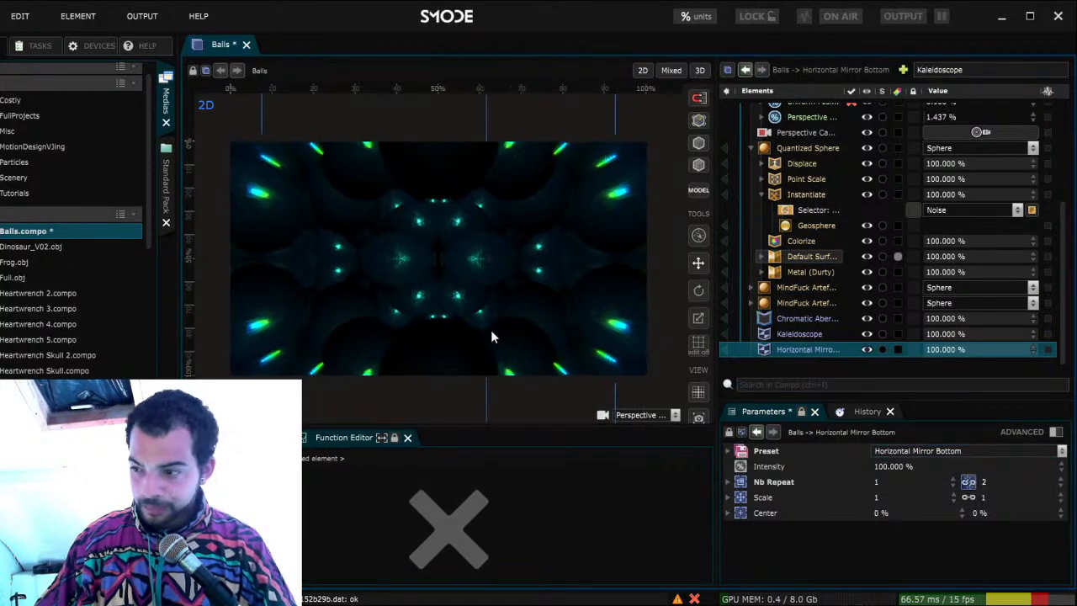
pyautogui.press('Delete')
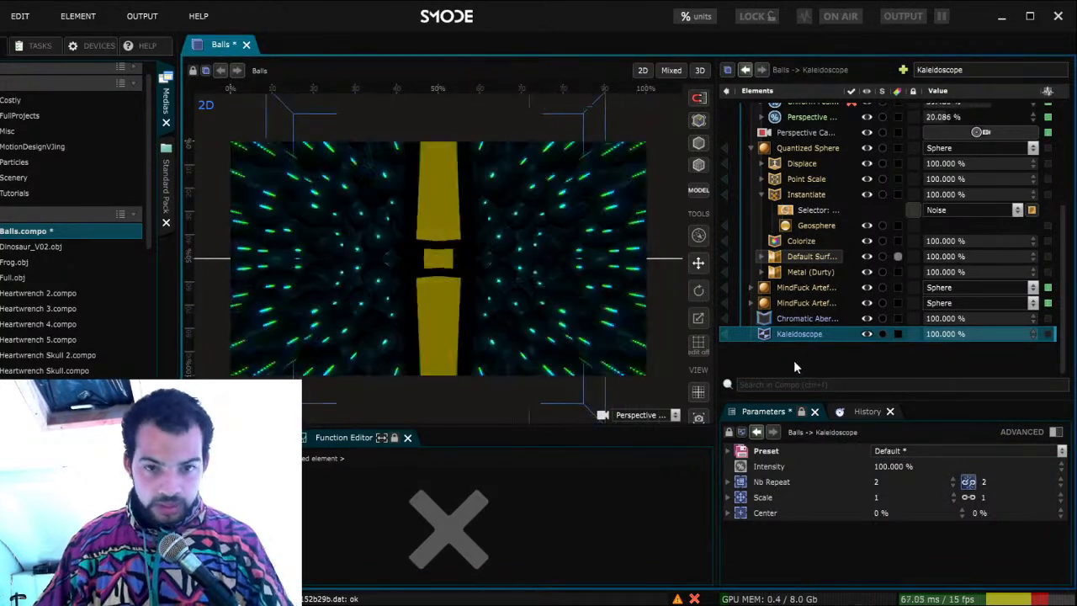
# Add a Rainy Days effect just above the Kaleidoscope, switch its preset to Advanced Presets/Glass Effect, and save the composition
pyautogui.hotkey('ctrl', 's')
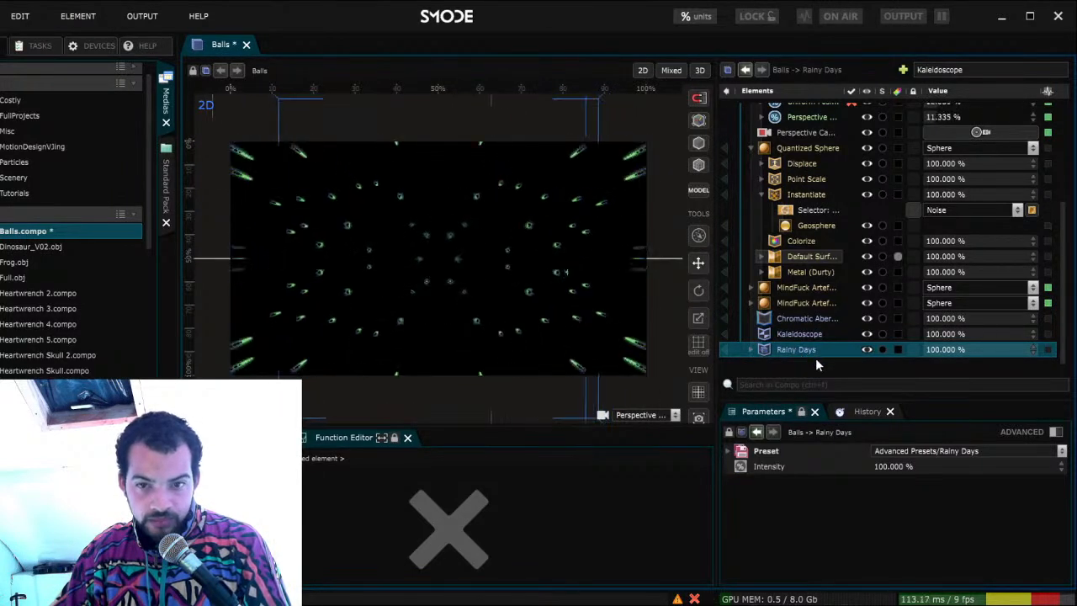
pyautogui.scroll(-1, 803, 358)
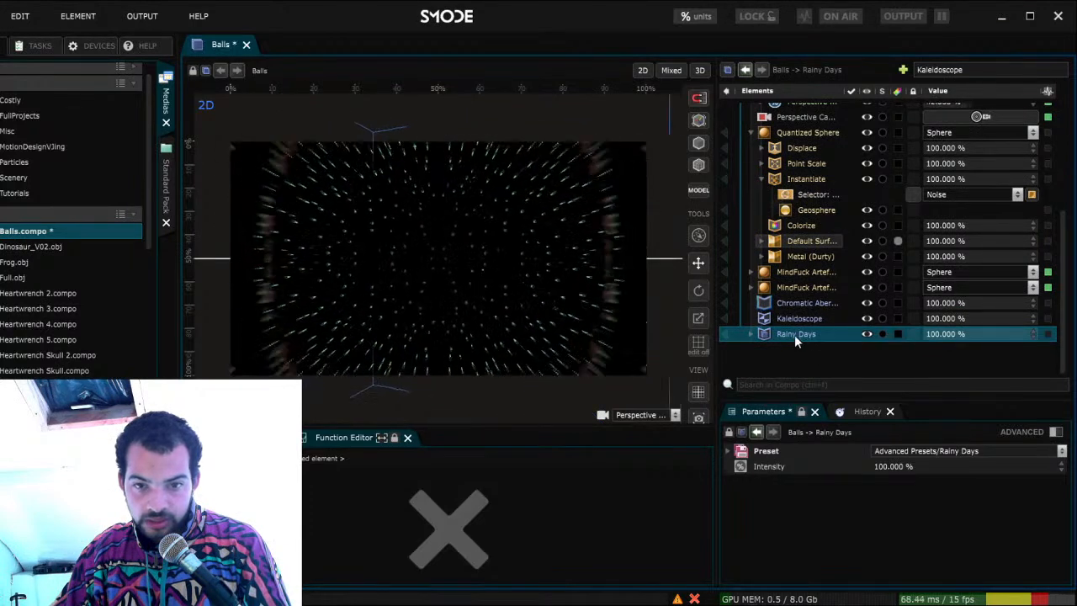
pyautogui.moveTo(789, 333); pyautogui.dragTo(792, 317)
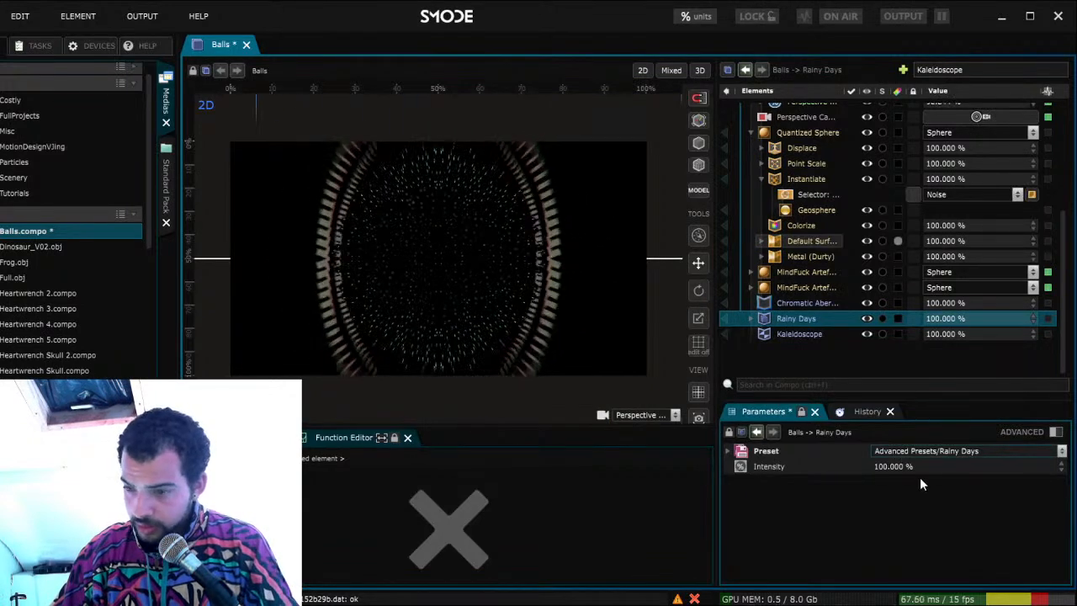
pyautogui.press('Up')
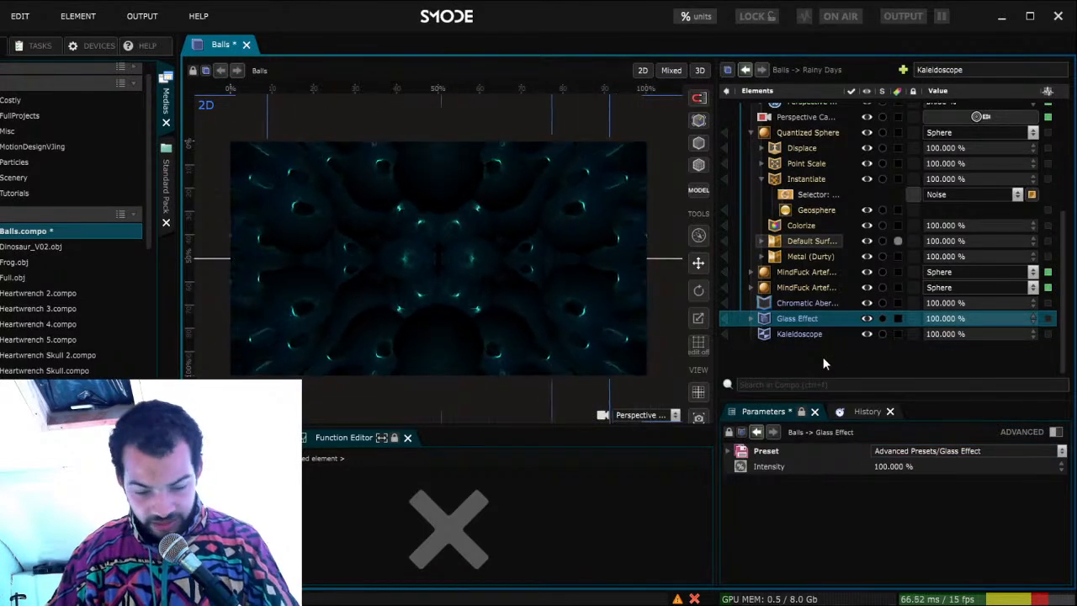
pyautogui.hotkey('ctrl', 's')
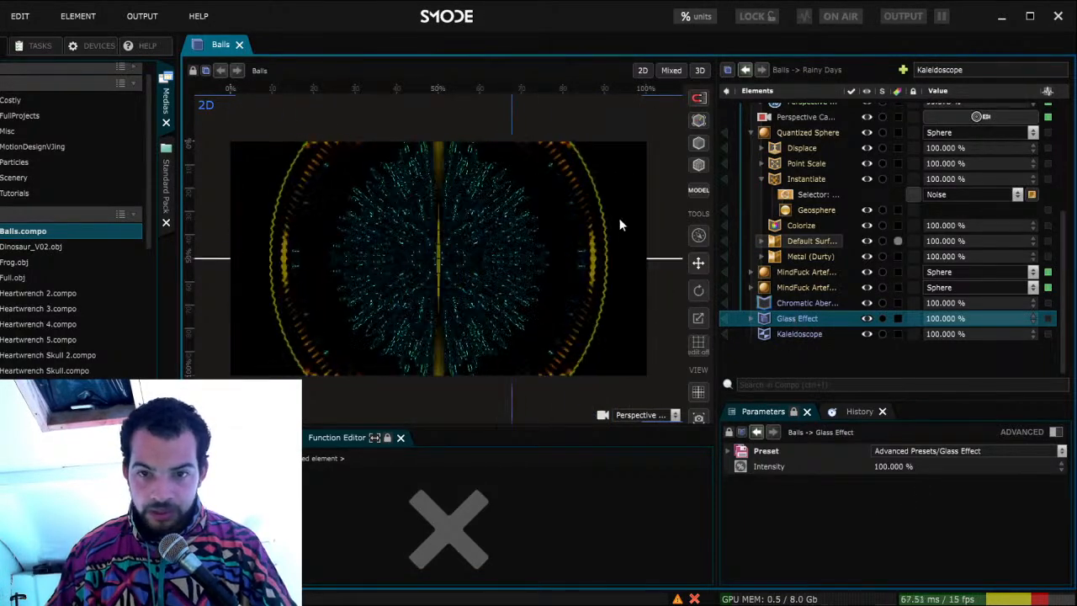
# Add a Water Ripples advanced preset, place it directly above Glass Effect, and save the composition
pyautogui.hotkey('ctrl', 'd')
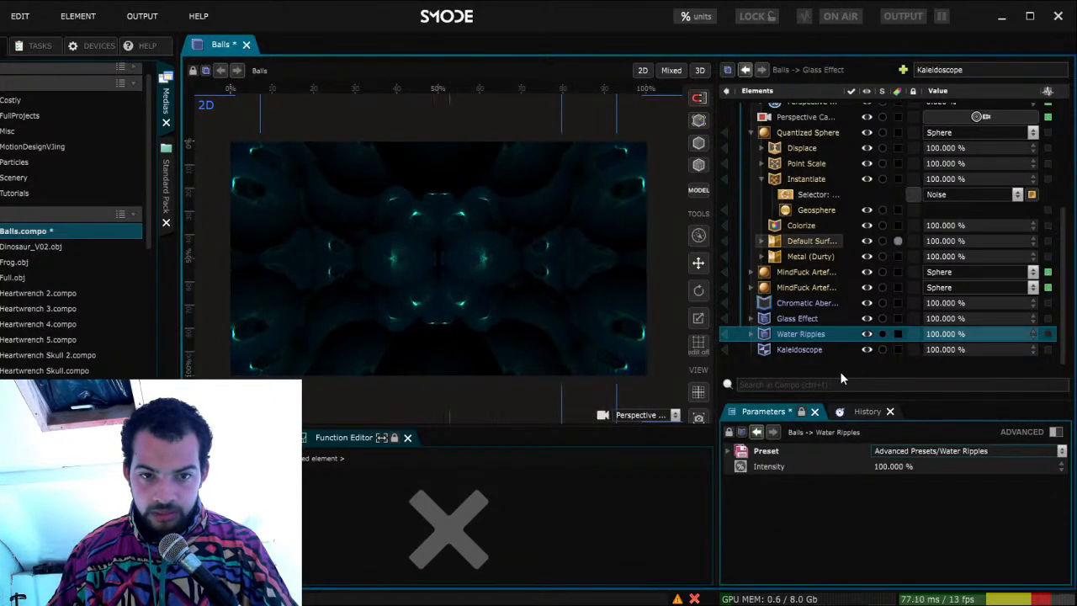
pyautogui.scroll(-1, 787, 354)
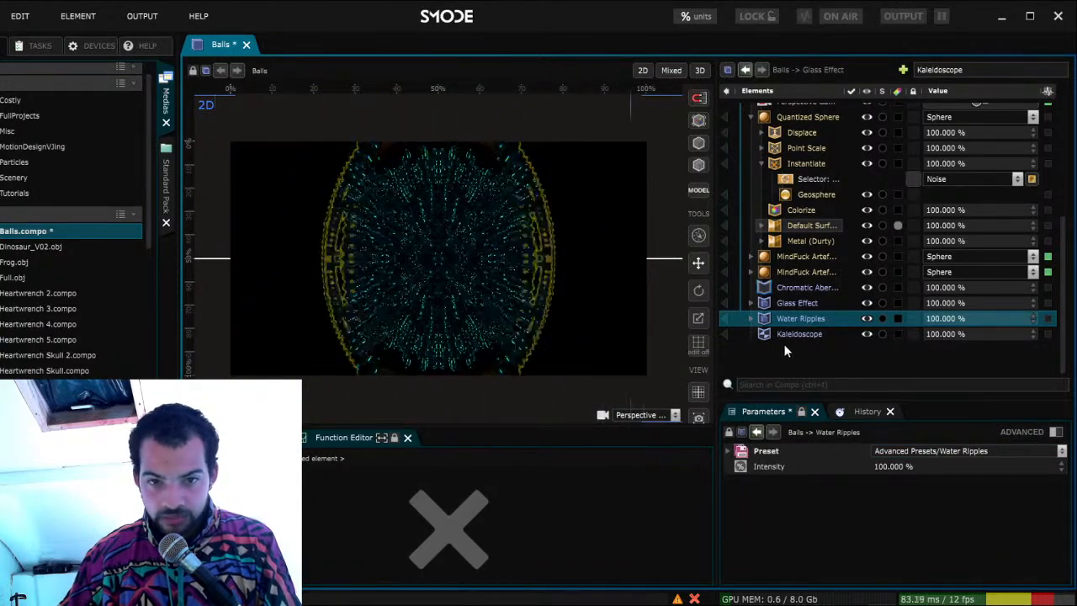
pyautogui.moveTo(795, 318)
pyautogui.mouseDown()
pyautogui.moveTo(796, 301)
pyautogui.moveTo(795, 313)
pyautogui.mouseUp()
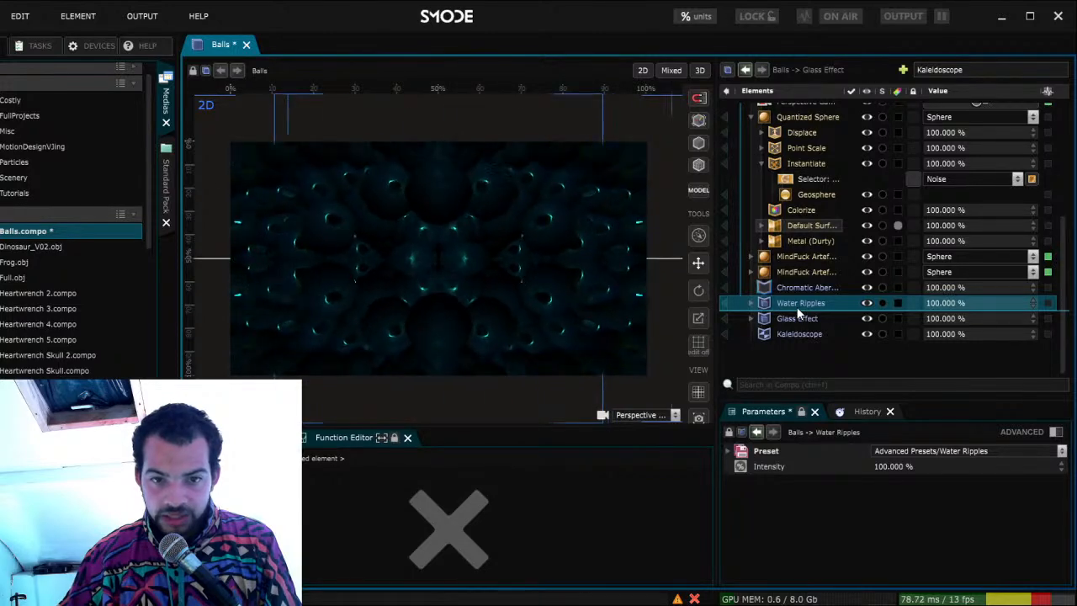
pyautogui.moveTo(798, 306); pyautogui.dragTo(799, 304)
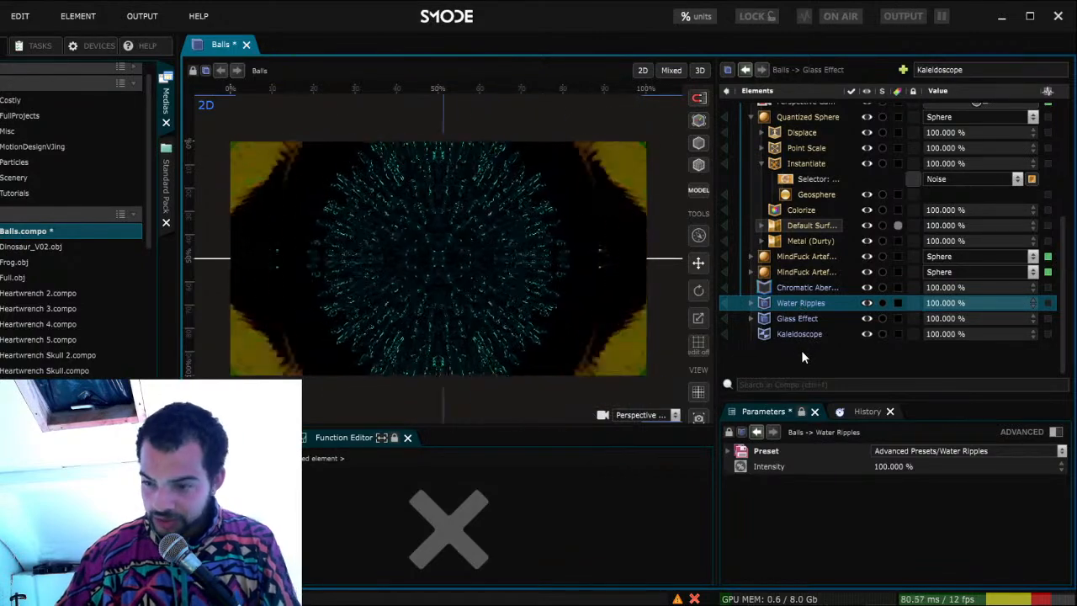
pyautogui.hotkey('ctrl', 's')
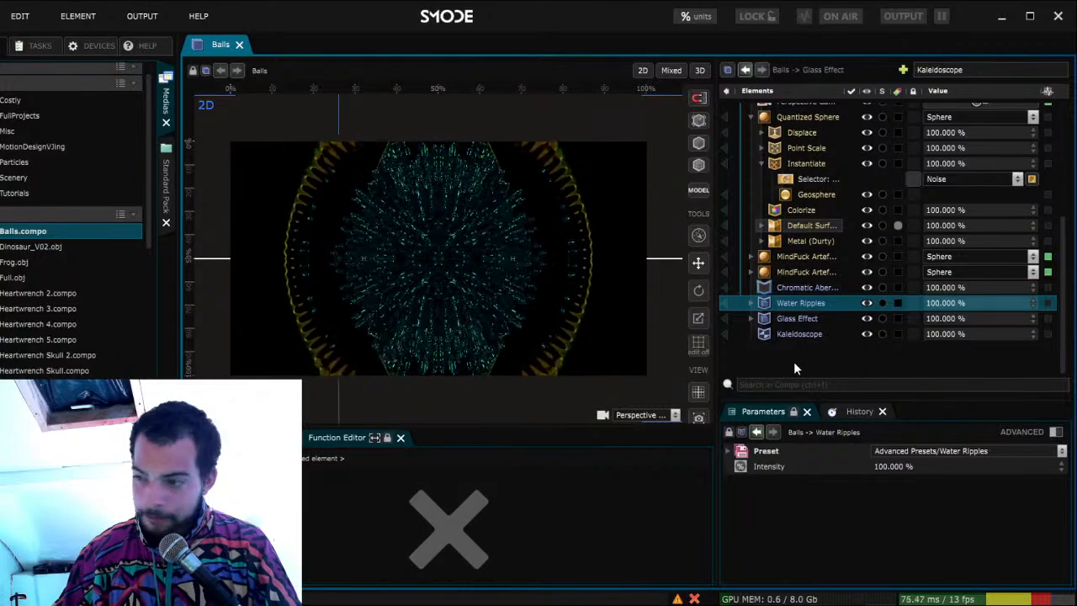
# Search the addable elements for "gradien" and try adding Invert Gradient (Radial Gradient)
pyautogui.click(974, 71)
pyautogui.write('gradien')
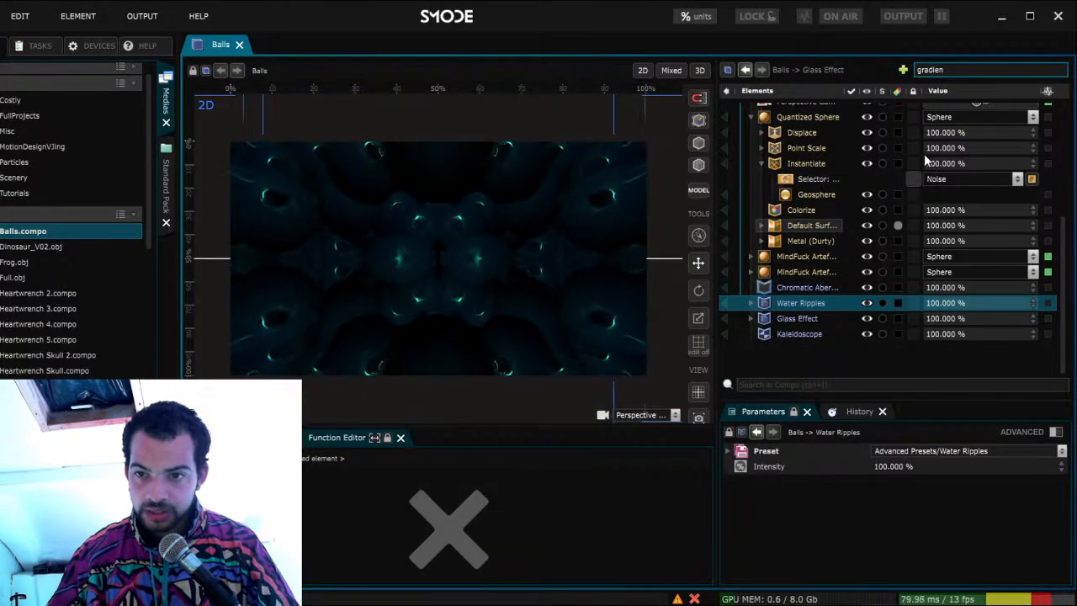
pyautogui.press('Return')
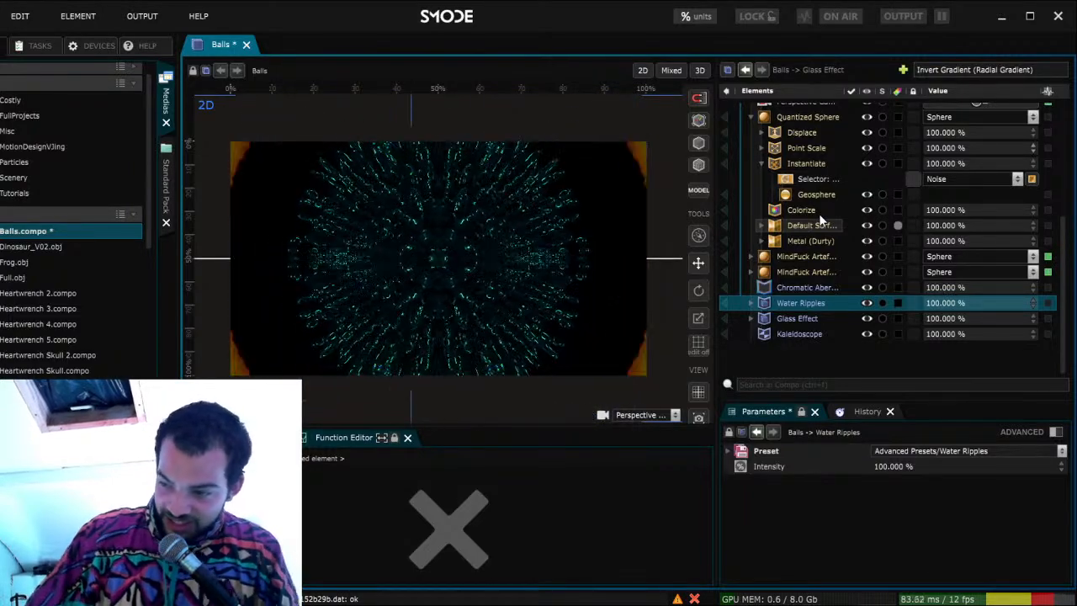
# Move Water Ripples above Chromatic Aberration in the element stack and save the composition
pyautogui.scroll(2, 823, 335)
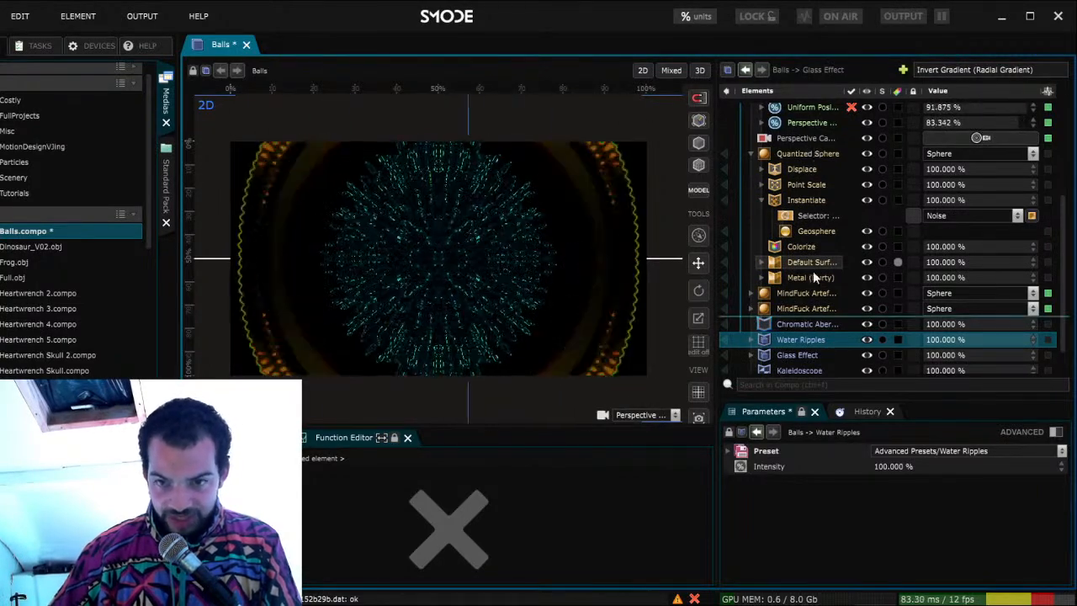
pyautogui.moveTo(808, 312); pyautogui.dragTo(808, 311)
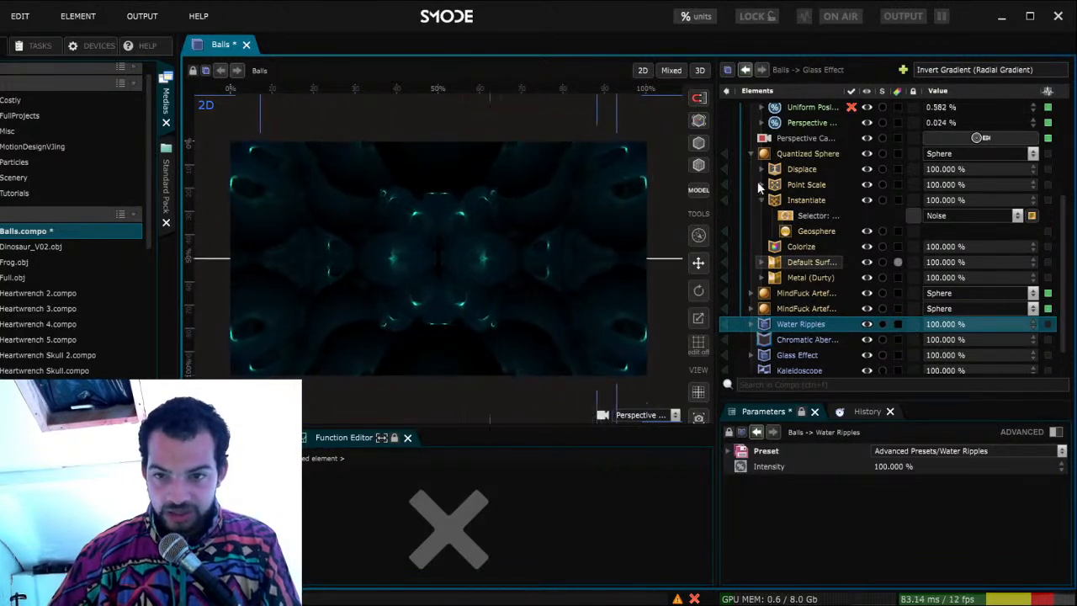
pyautogui.scroll(-2, 802, 275)
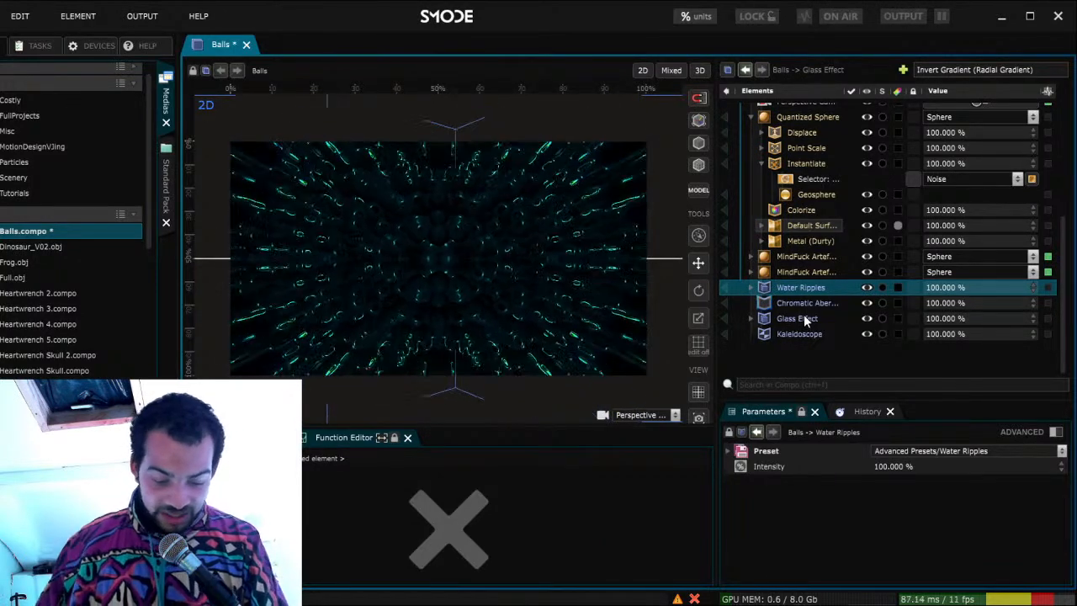
pyautogui.hotkey('ctrl', 's')
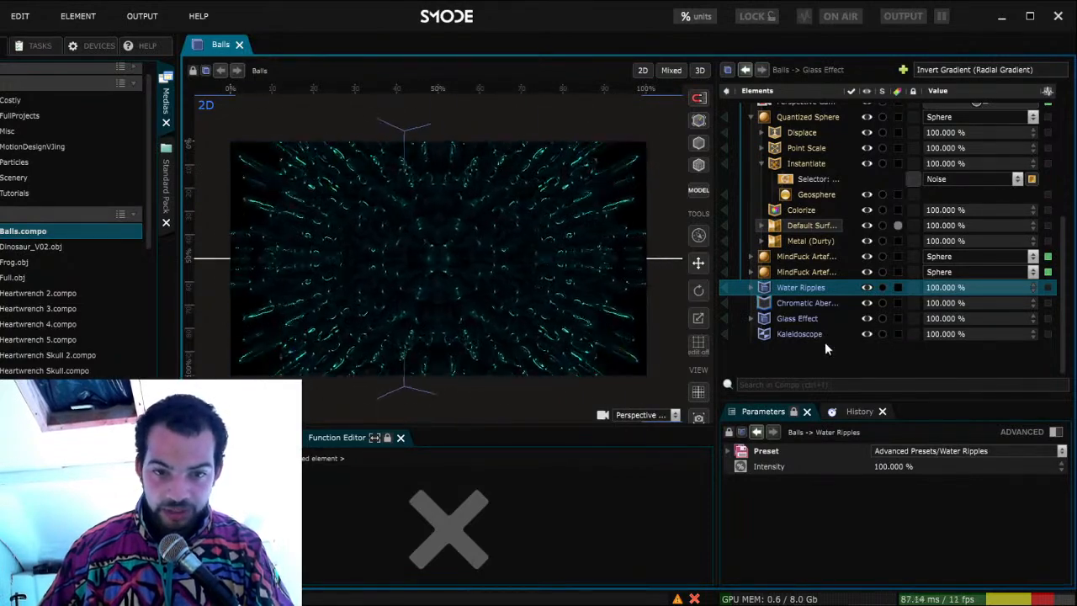
# Collapse the Quantized Sphere's contents in the element tree
pyautogui.scroll(2, 810, 313)
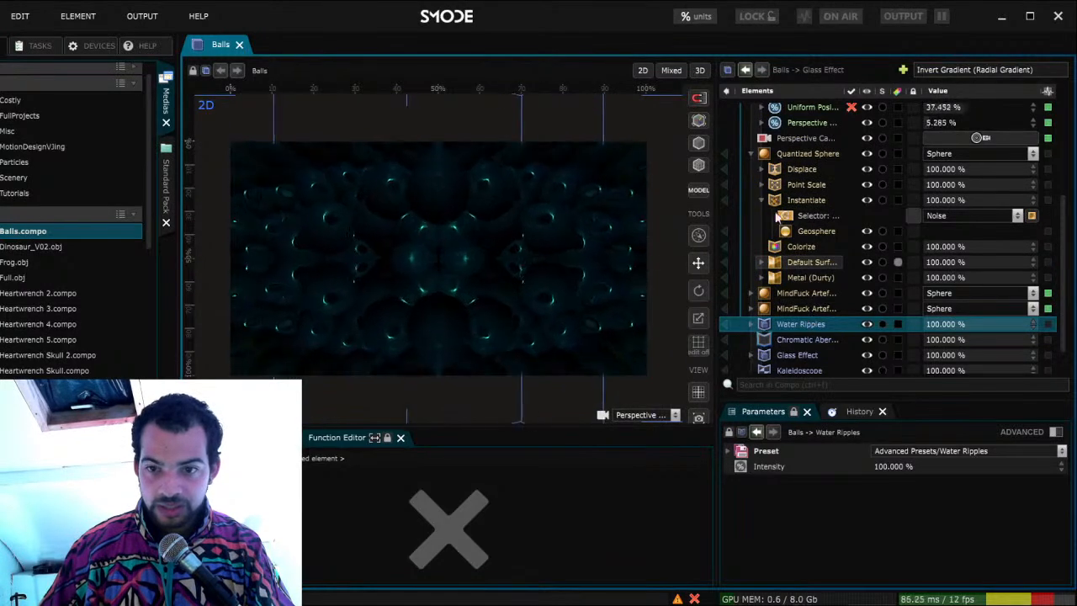
pyautogui.click(751, 154)
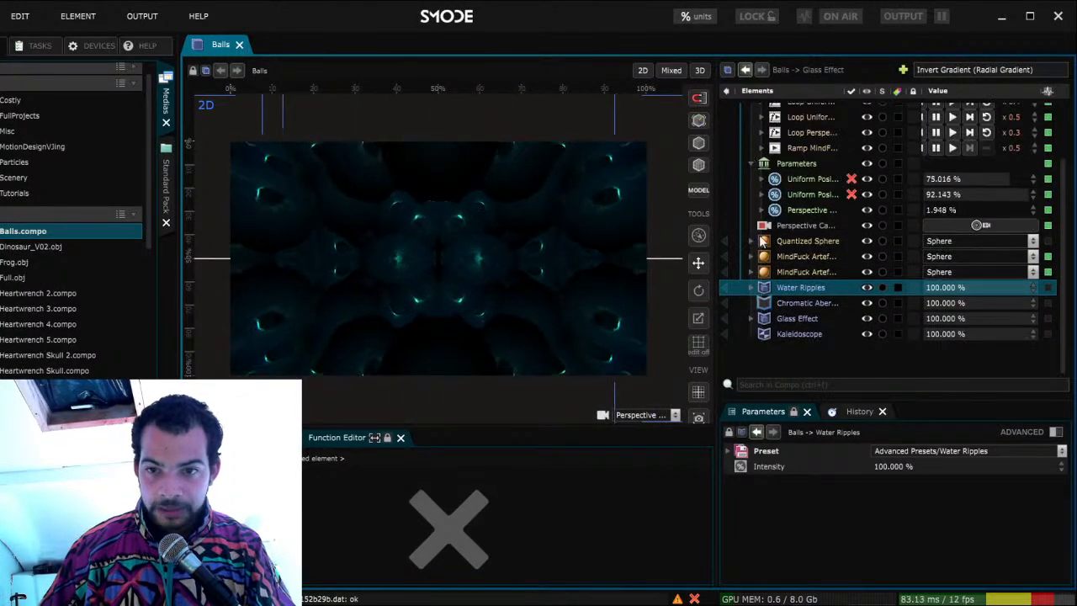